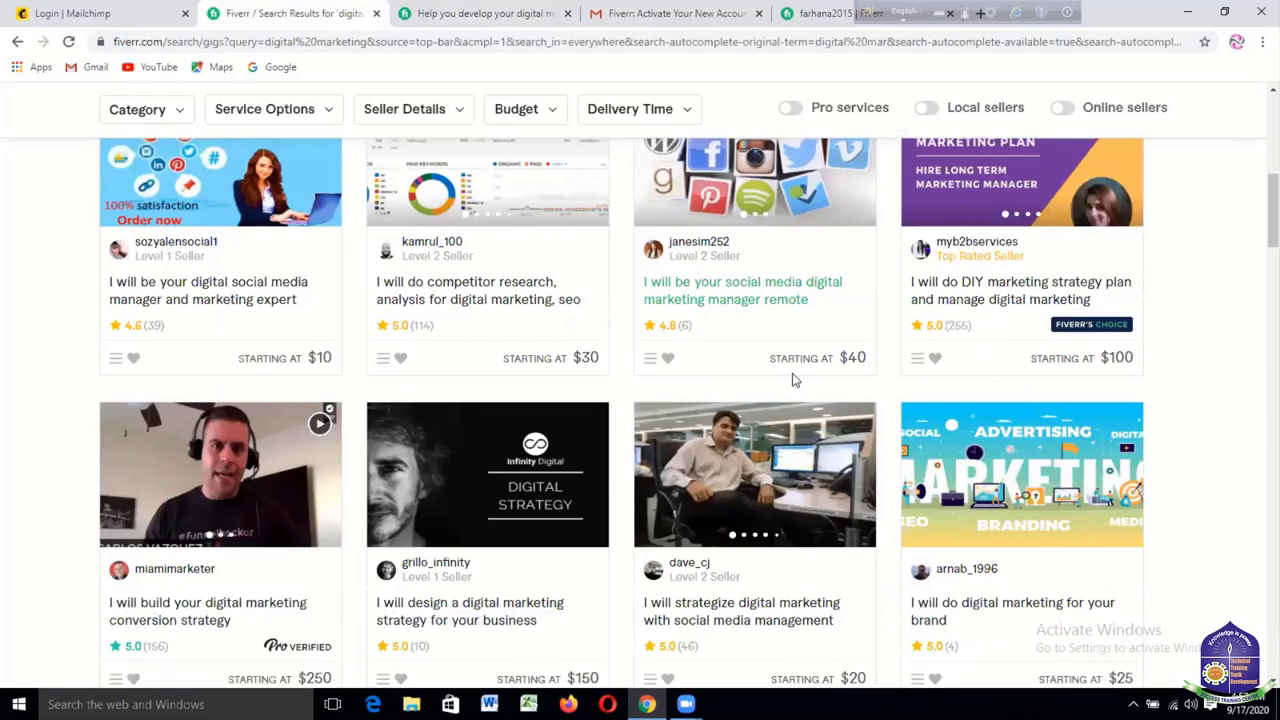
Open the 'I will be your social media digital marketing manager remote' gig and read down to About The Seller
left_click(724, 294)
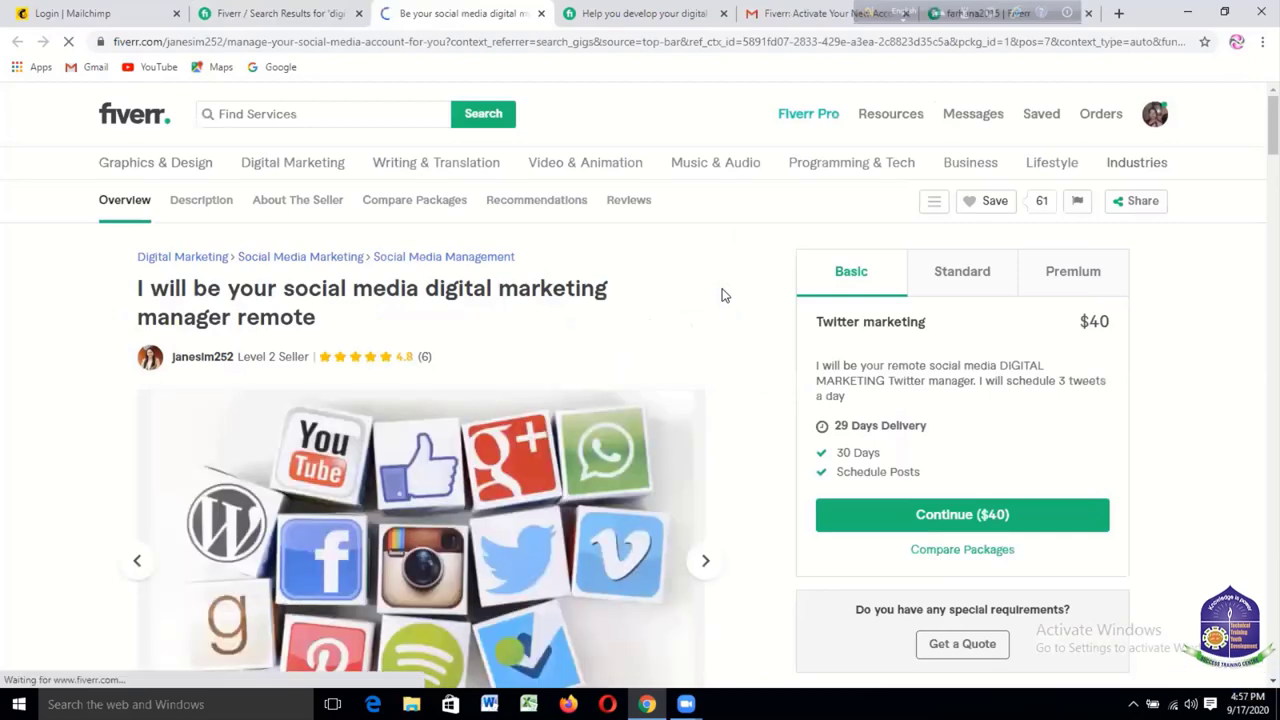
scroll(724, 295, "down", 1)
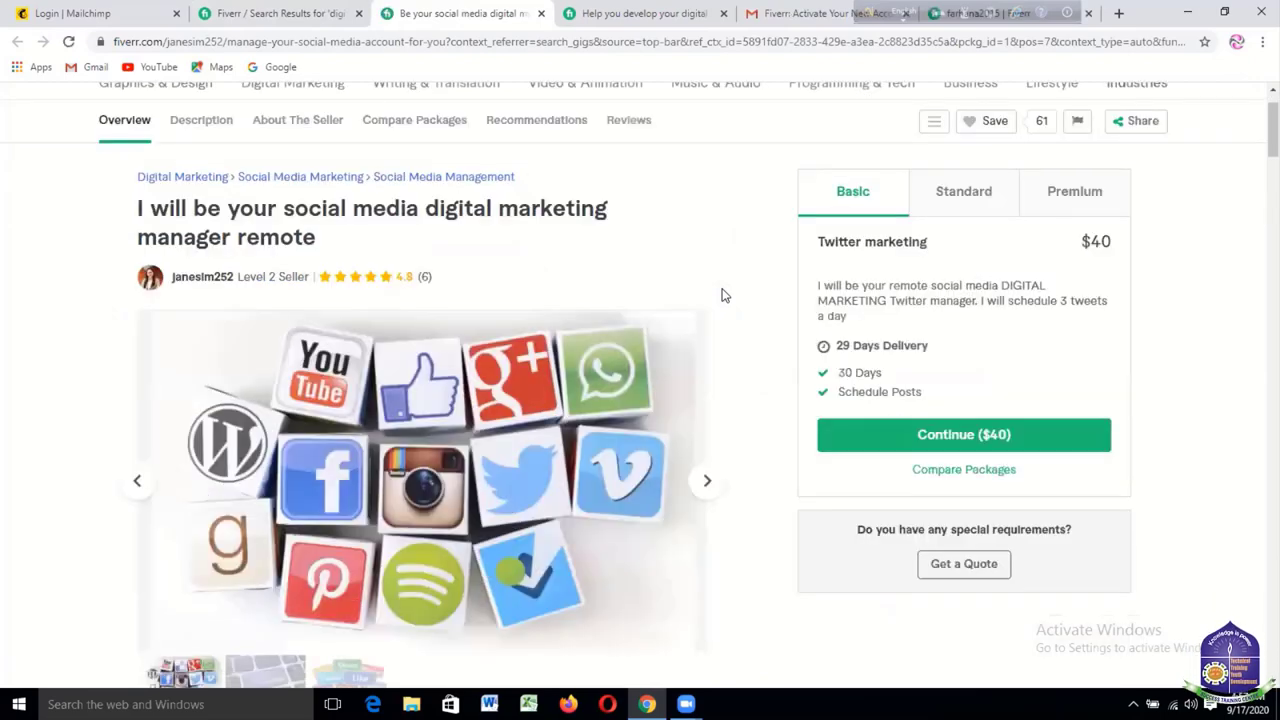
scroll(724, 295, "down", 3)
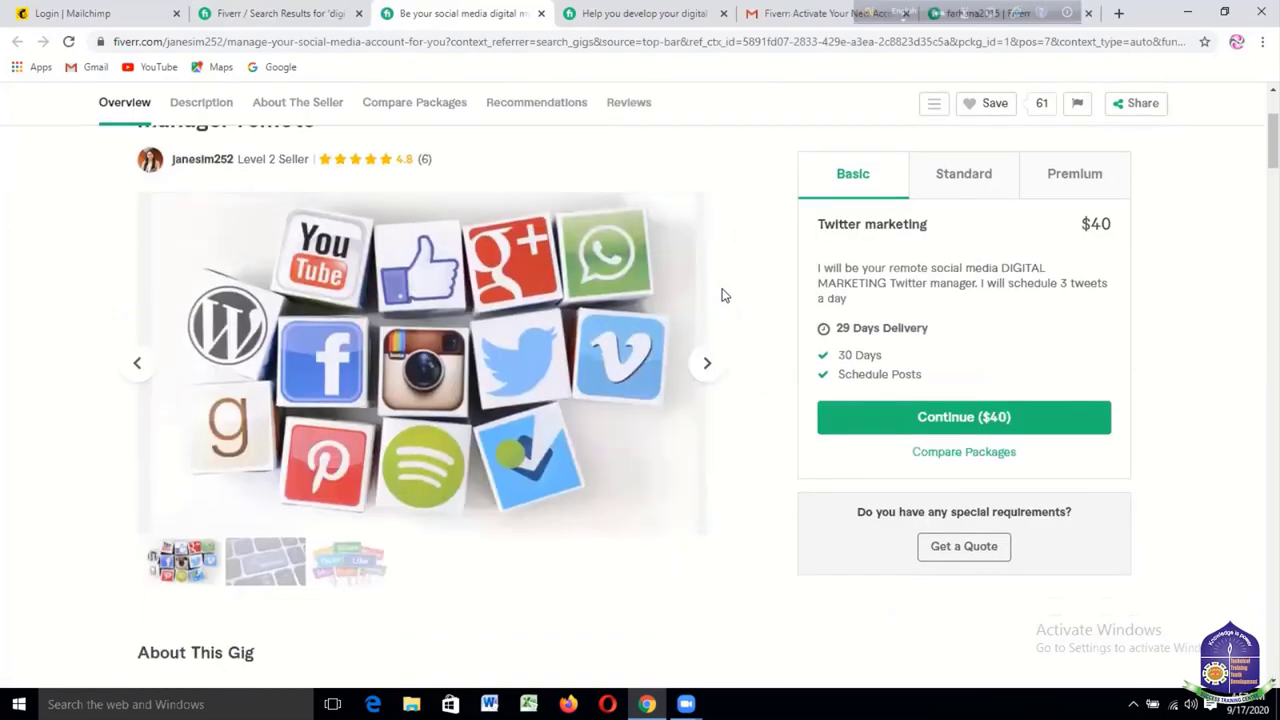
scroll(724, 295, "down", 1)
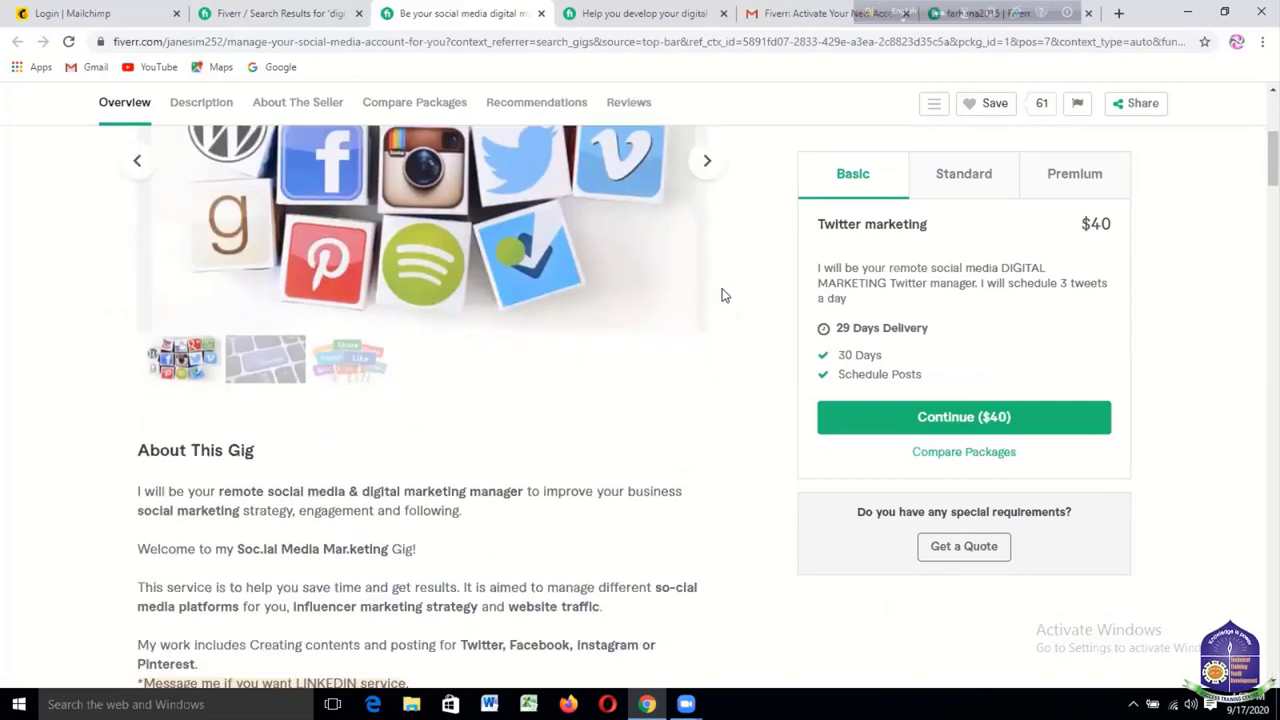
scroll(724, 295, "down", 3)
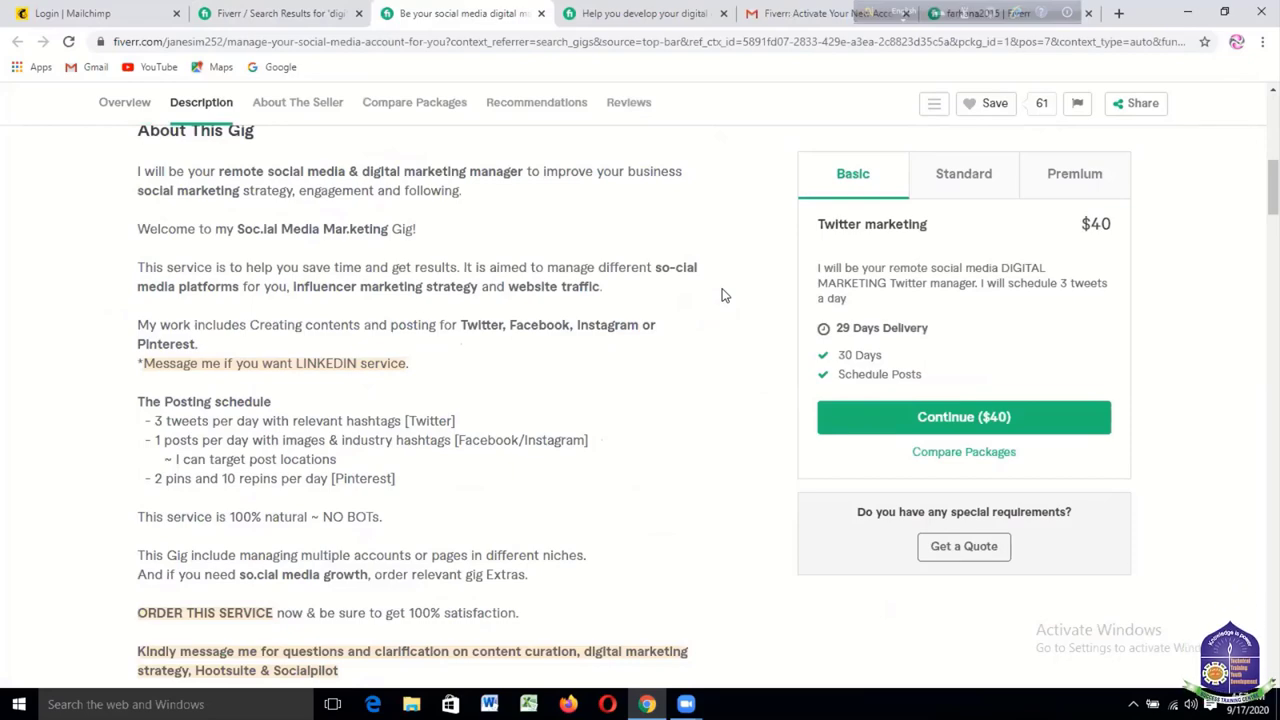
scroll(724, 295, "down", 4)
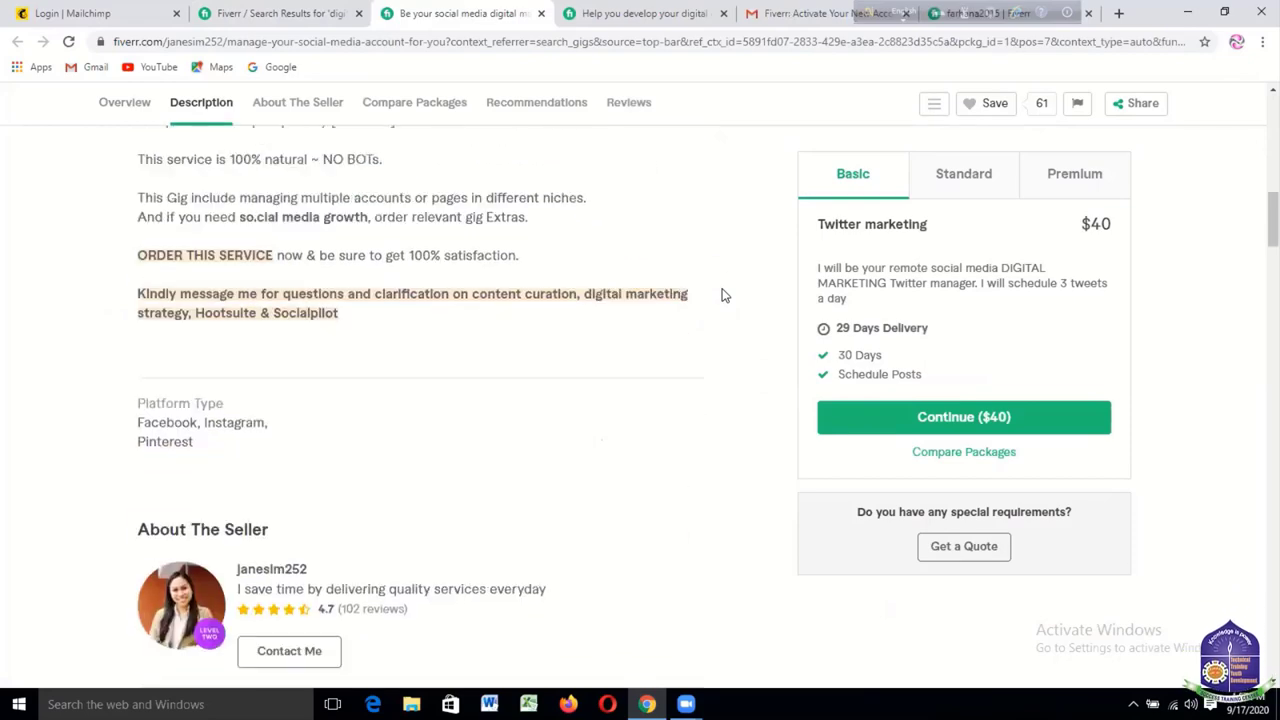
scroll(724, 295, "down", 1)
scroll(724, 295, "down", 3)
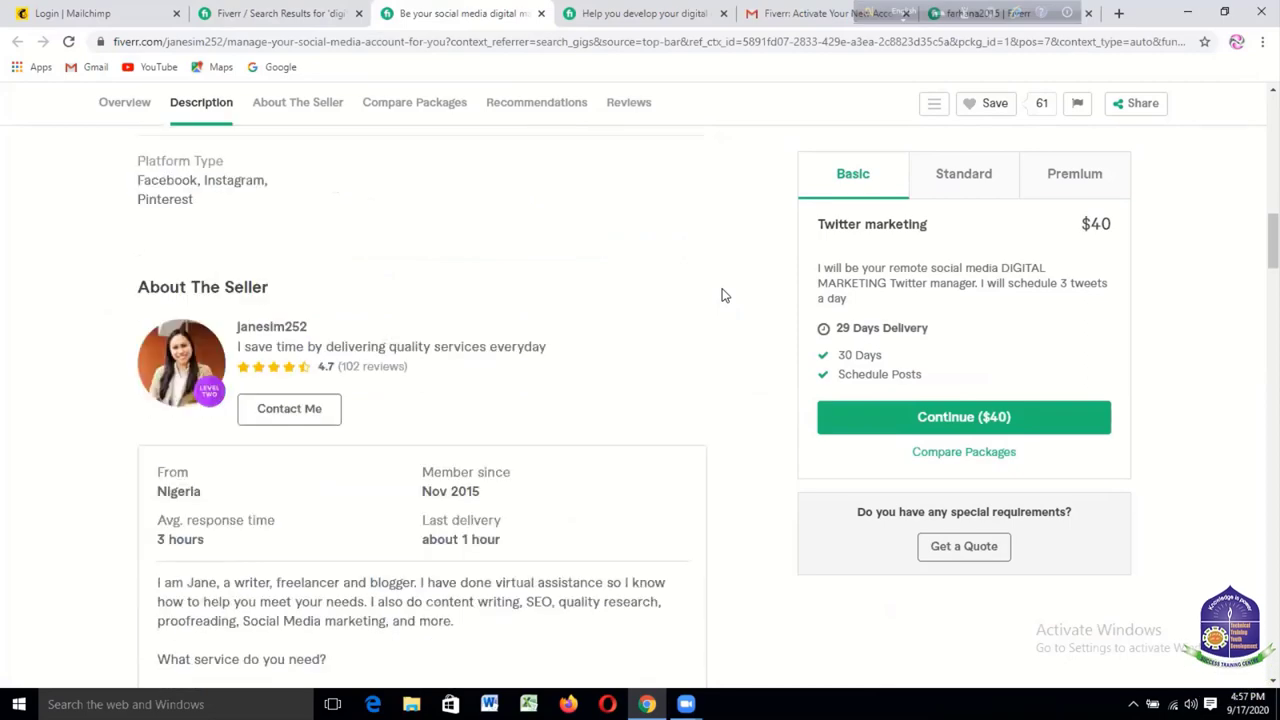
scroll(724, 295, "down", 2)
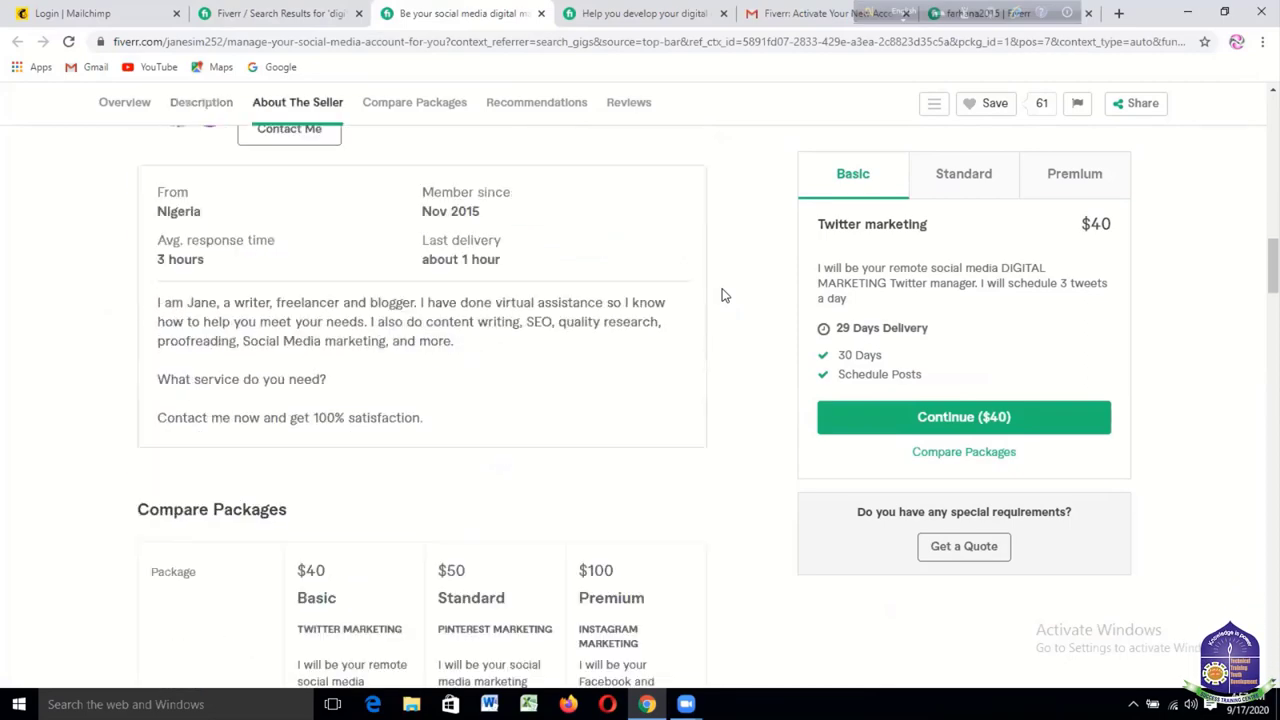
scroll(724, 295, "down", 1)
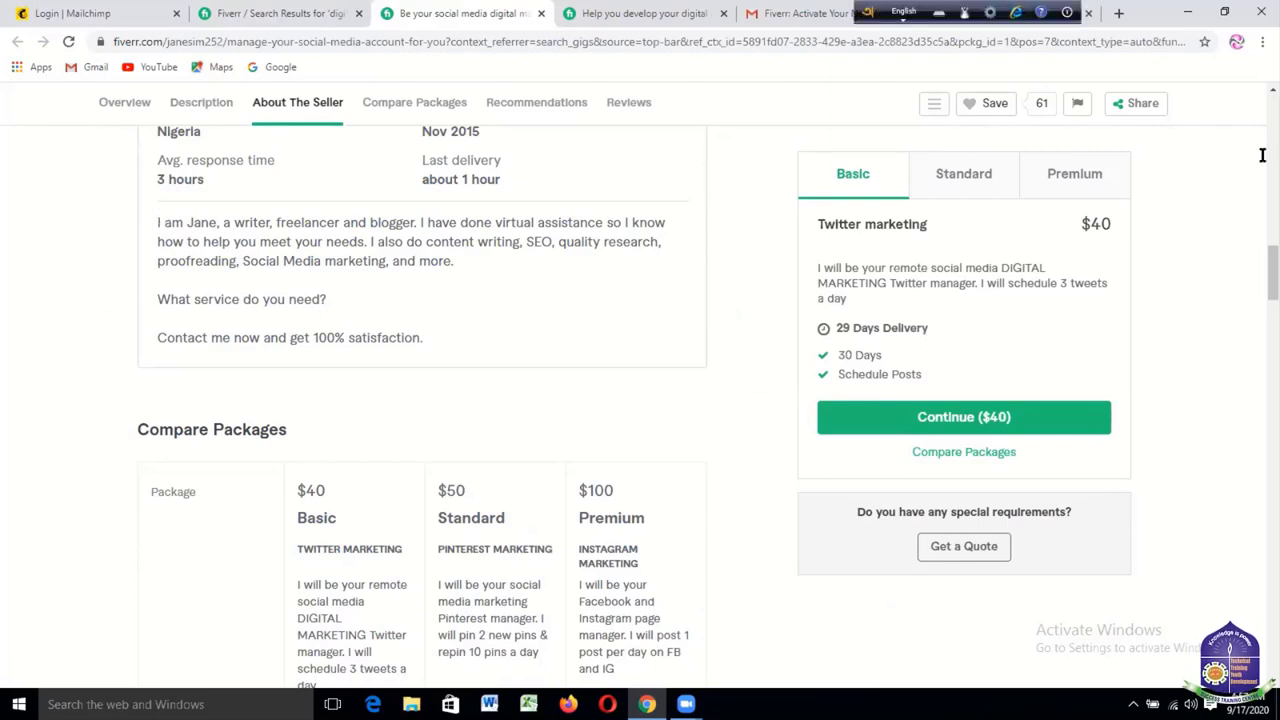
Copy the seller's full self-description, then return to your own Fiverr profile tab
triple_click(166, 224)
left_click_drag(208, 268, 323, 339)
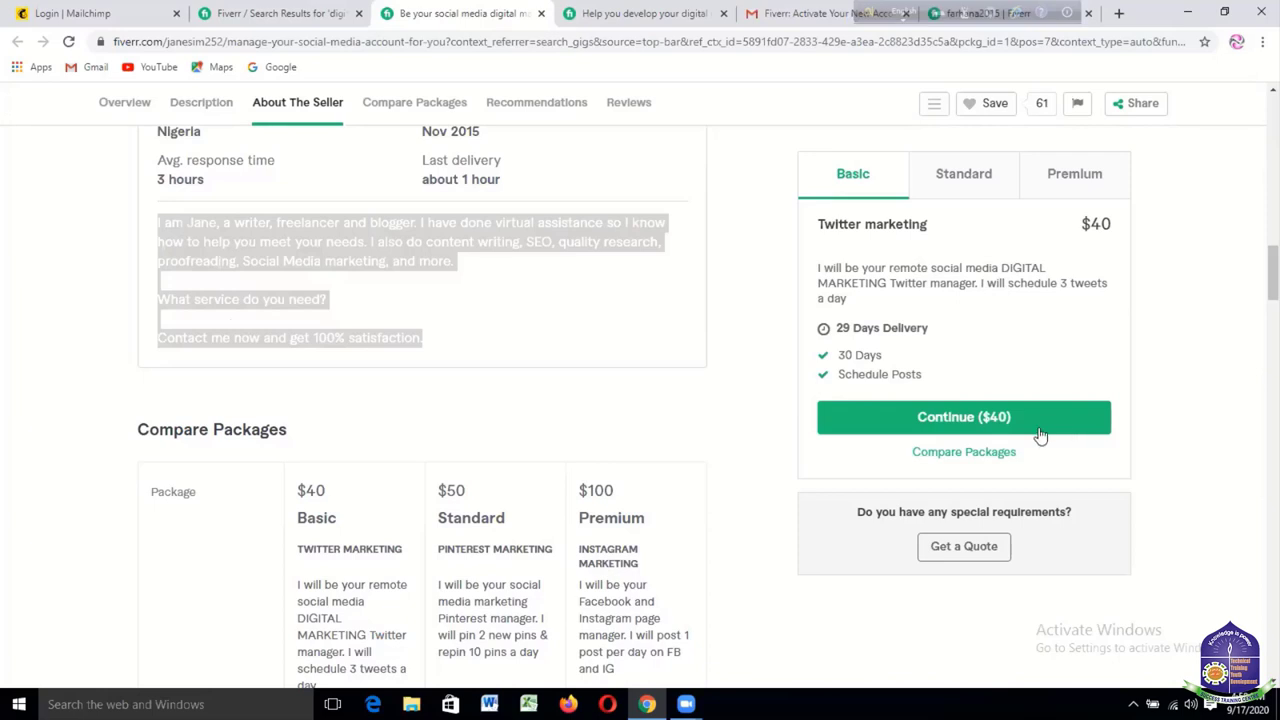
left_click(800, 13)
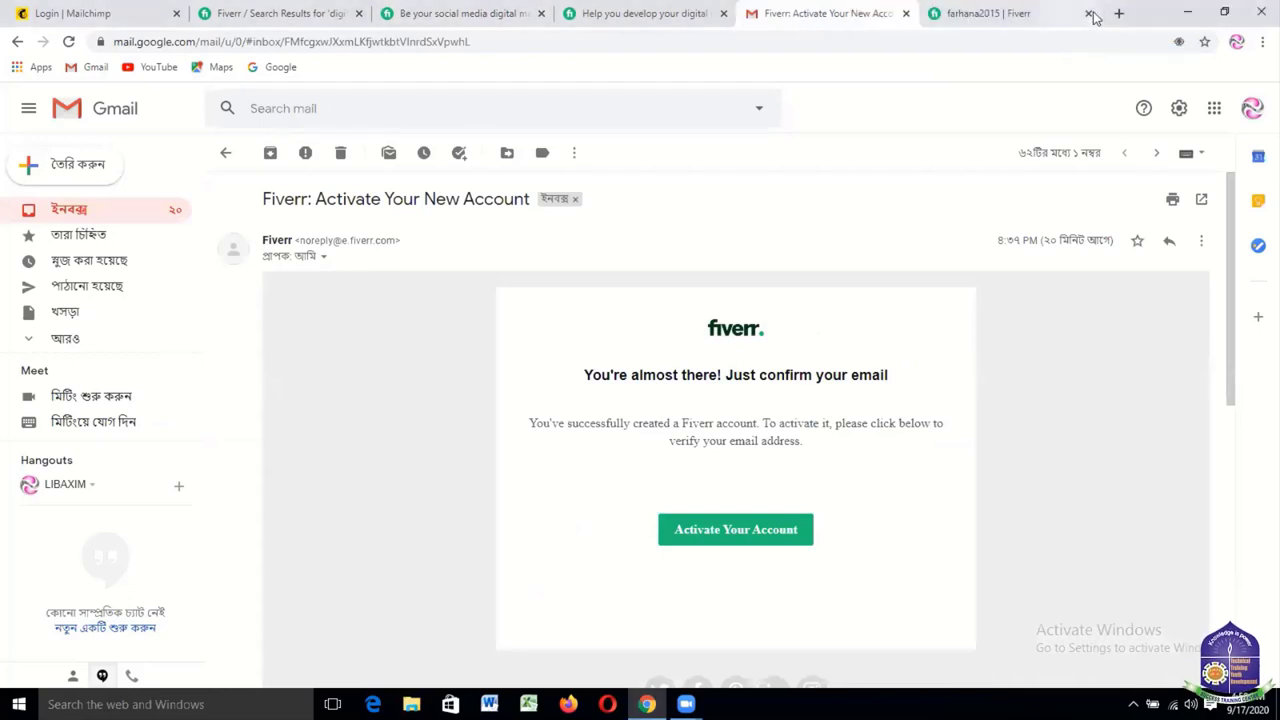
left_click(983, 16)
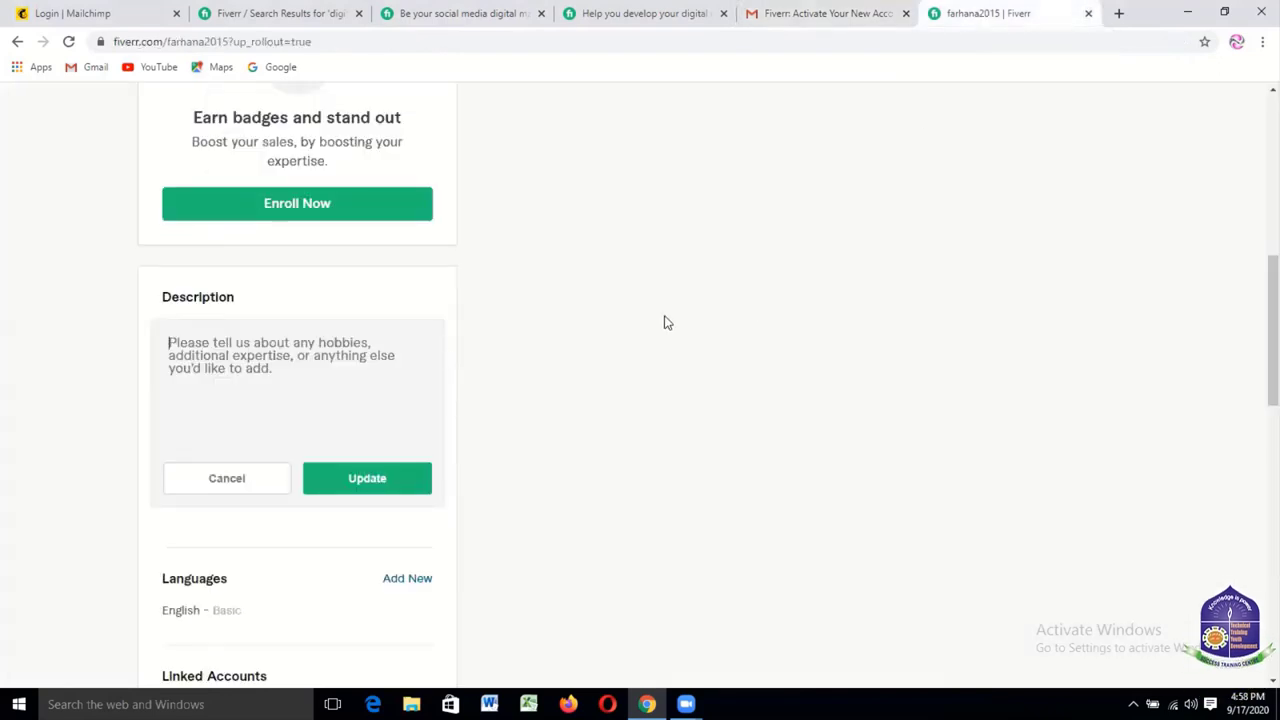
Paste the copied seller description into the empty profile Description field
left_click(289, 372)
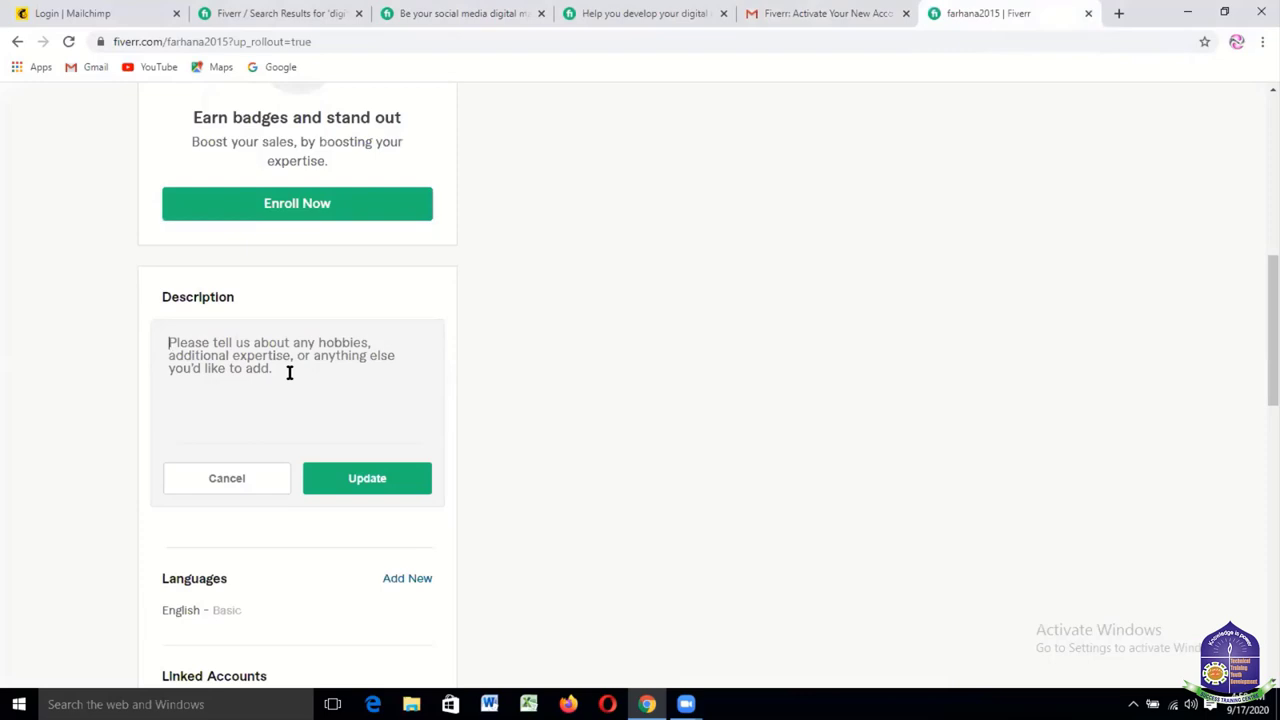
key("ctrl+v")
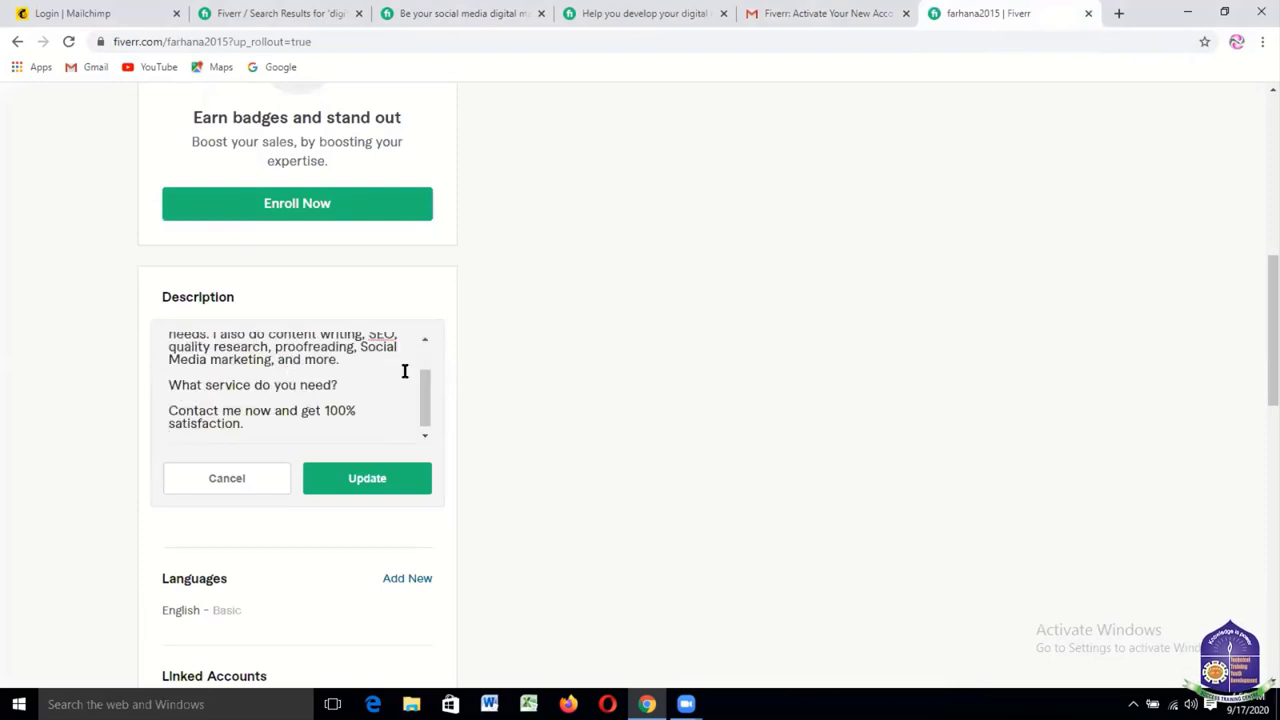
left_click_drag(428, 400, 428, 372)
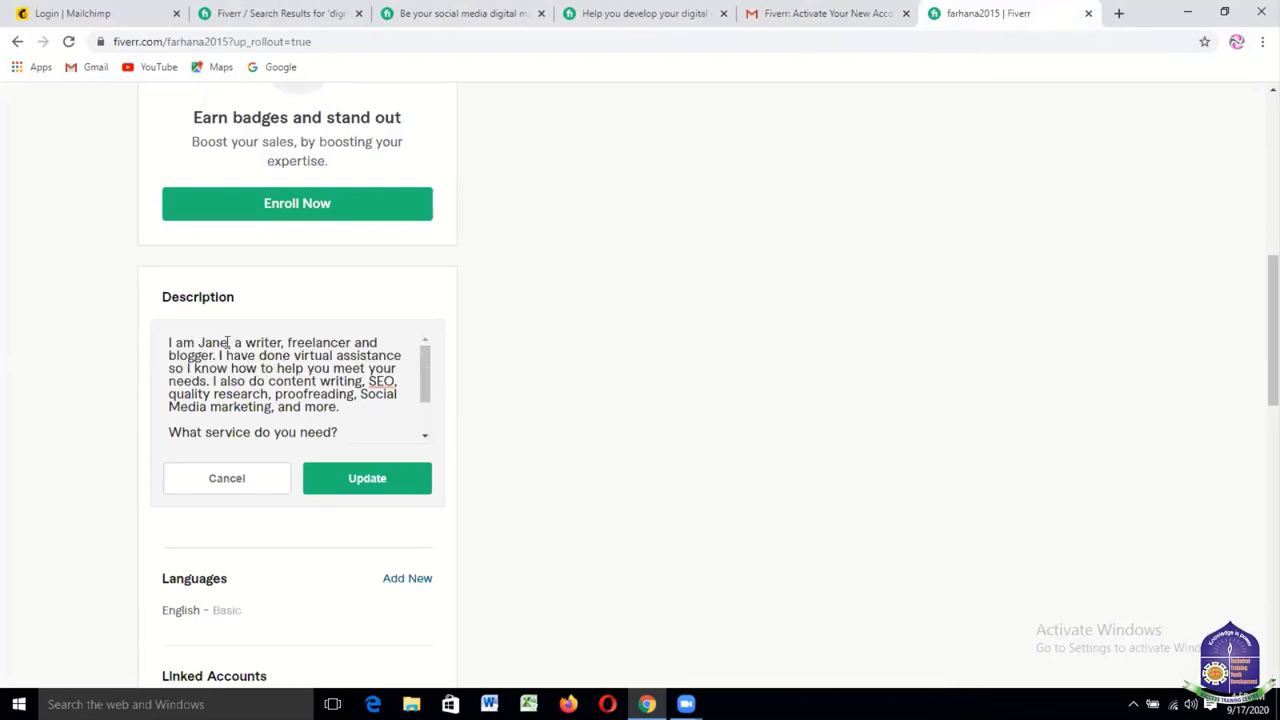
Replace the original seller's name in the pasted text with your own full name
left_click(228, 343)
key("BackSpace")
key("BackSpace")
key("BackSpace")
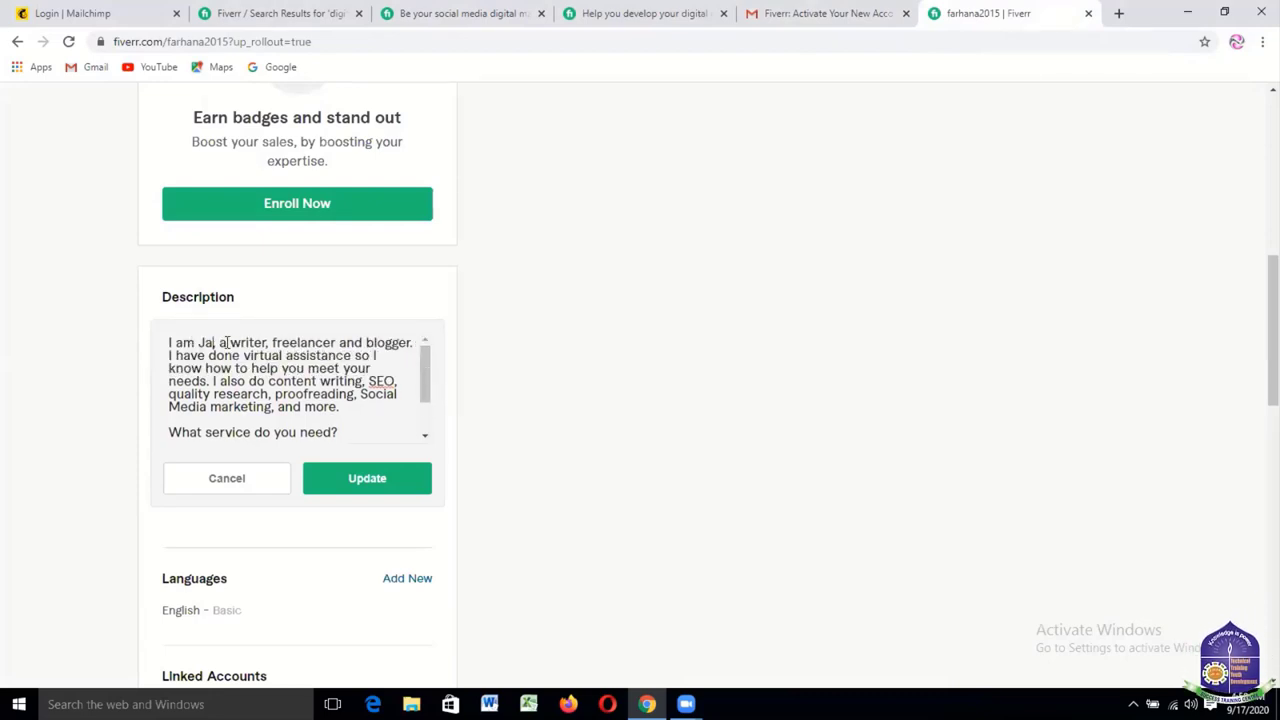
key("BackSpace")
type("Fa")
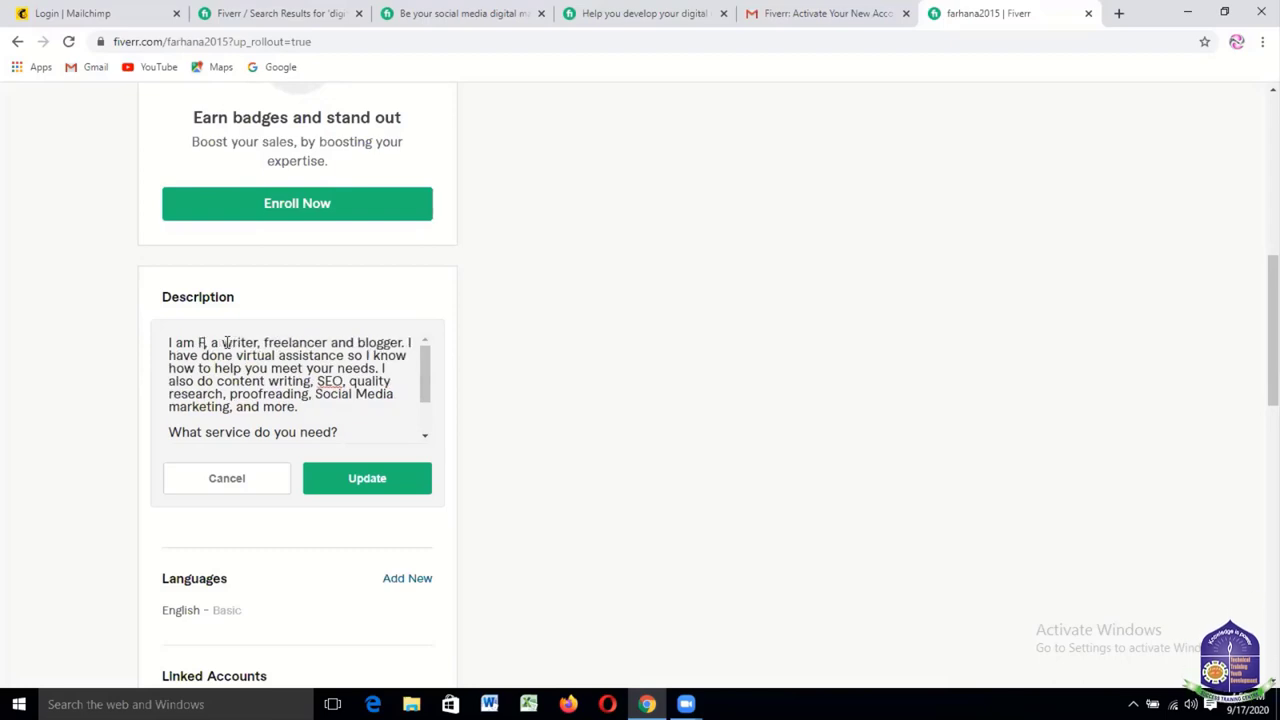
type("rhana")
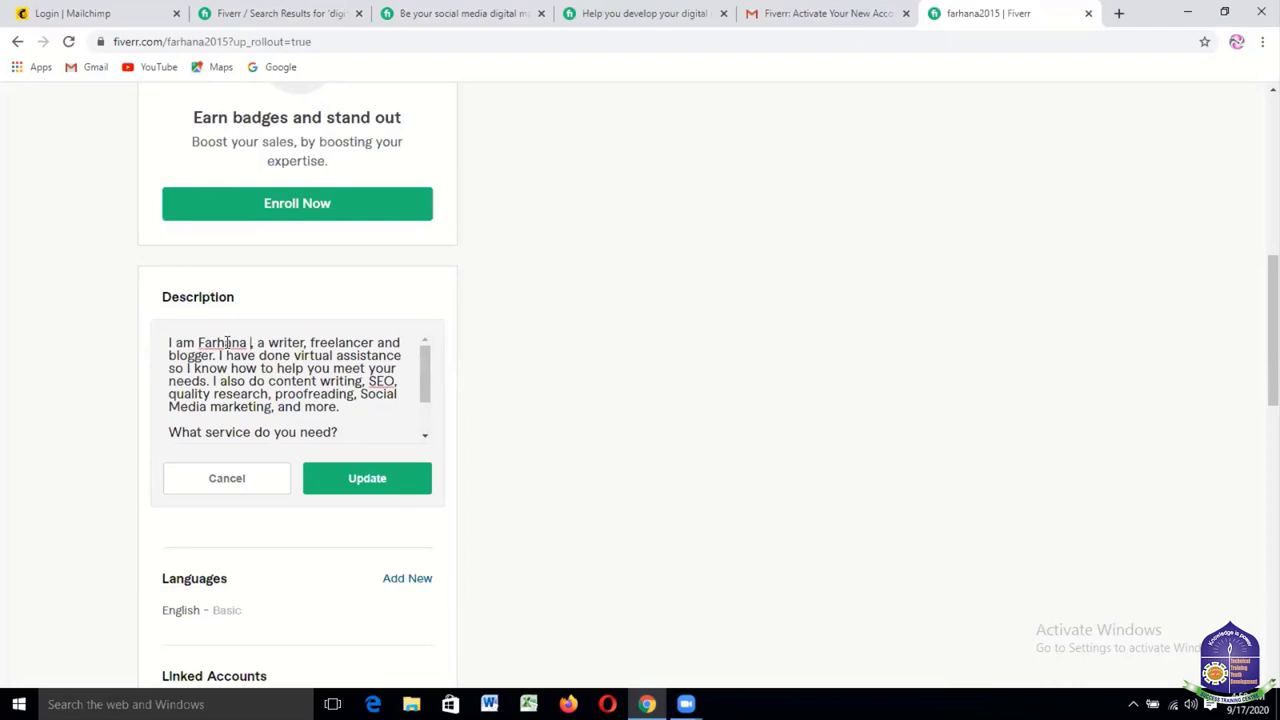
type(" Jasim")
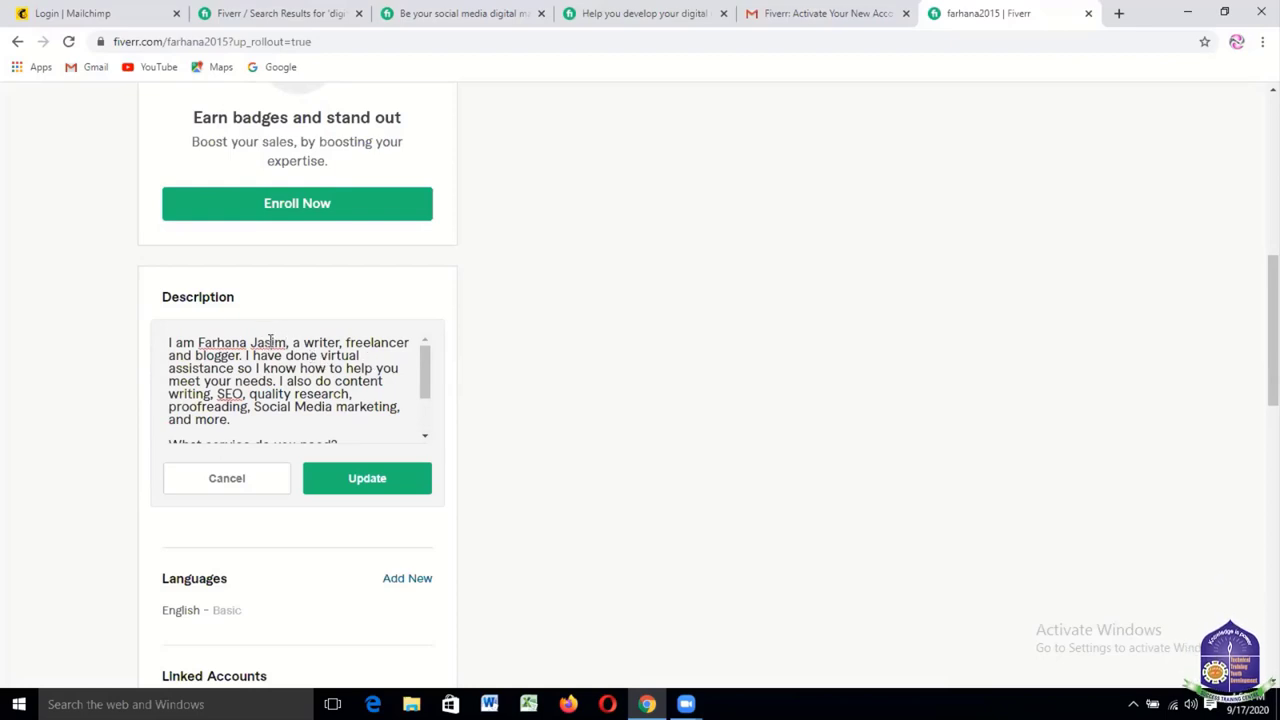
type("h")
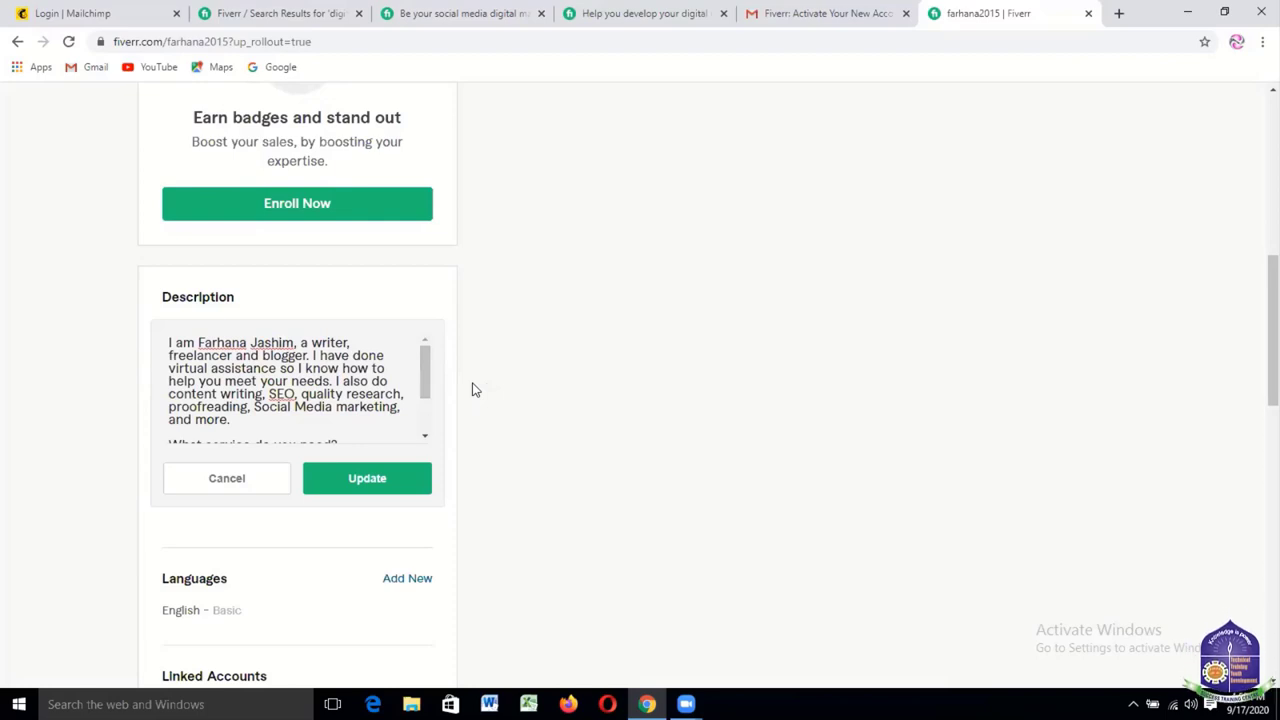
scroll(475, 390, "down", 1)
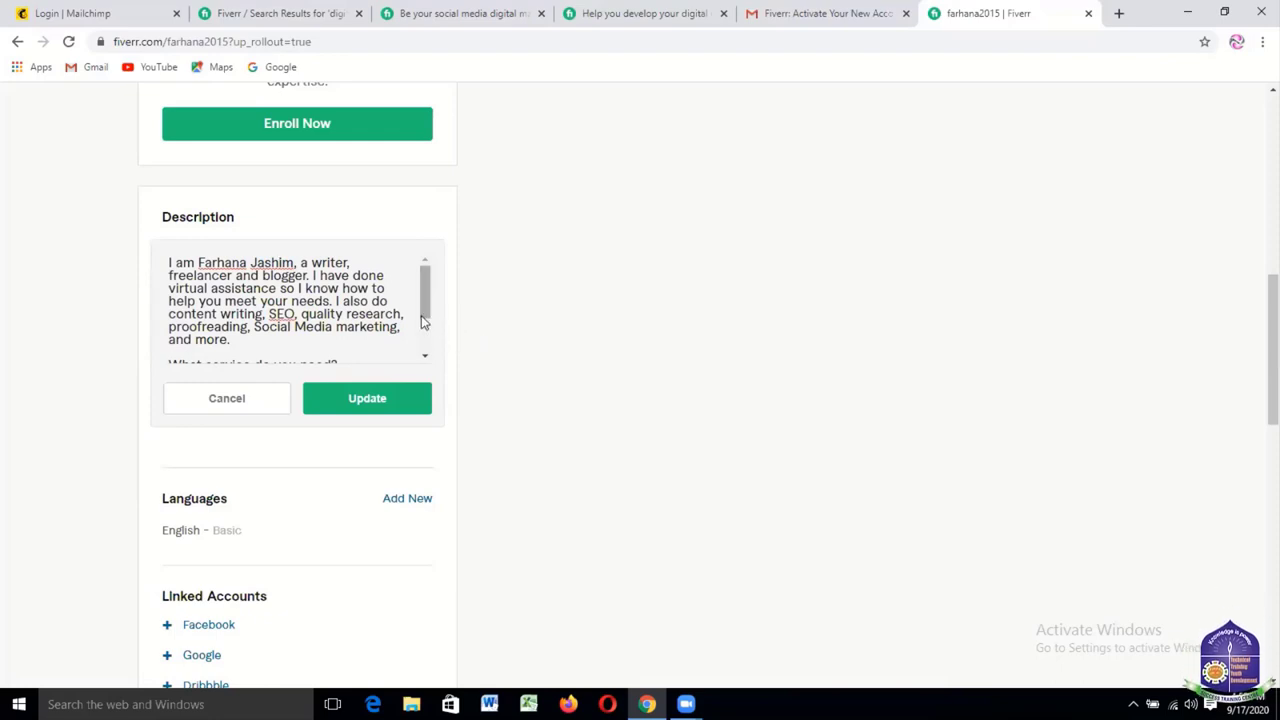
Replace SEO in the description's services list with 'gmail'
scroll(421, 318, "down", 1)
scroll(421, 315, "down", 2)
scroll(421, 315, "up", 3)
left_click(298, 315)
key("BackSpace")
key("BackSpace")
key("BackSpace")
key("BackSpace")
key("BackSpace")
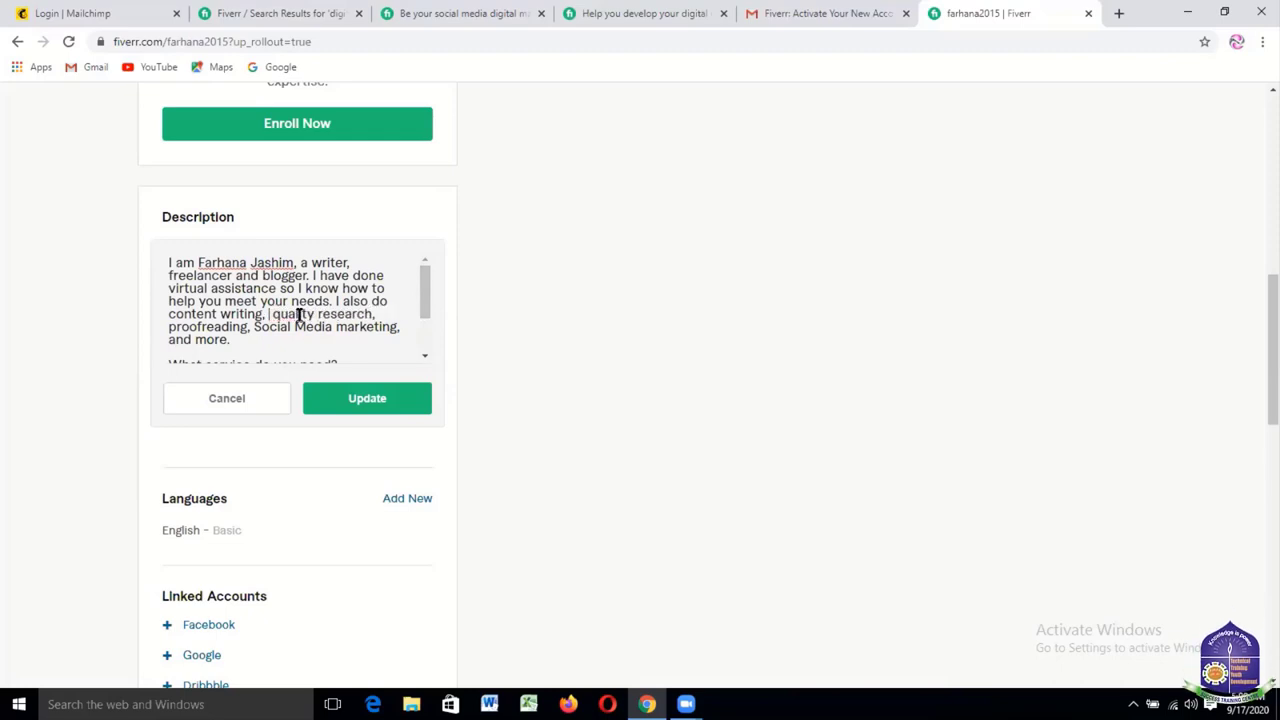
type("gmail")
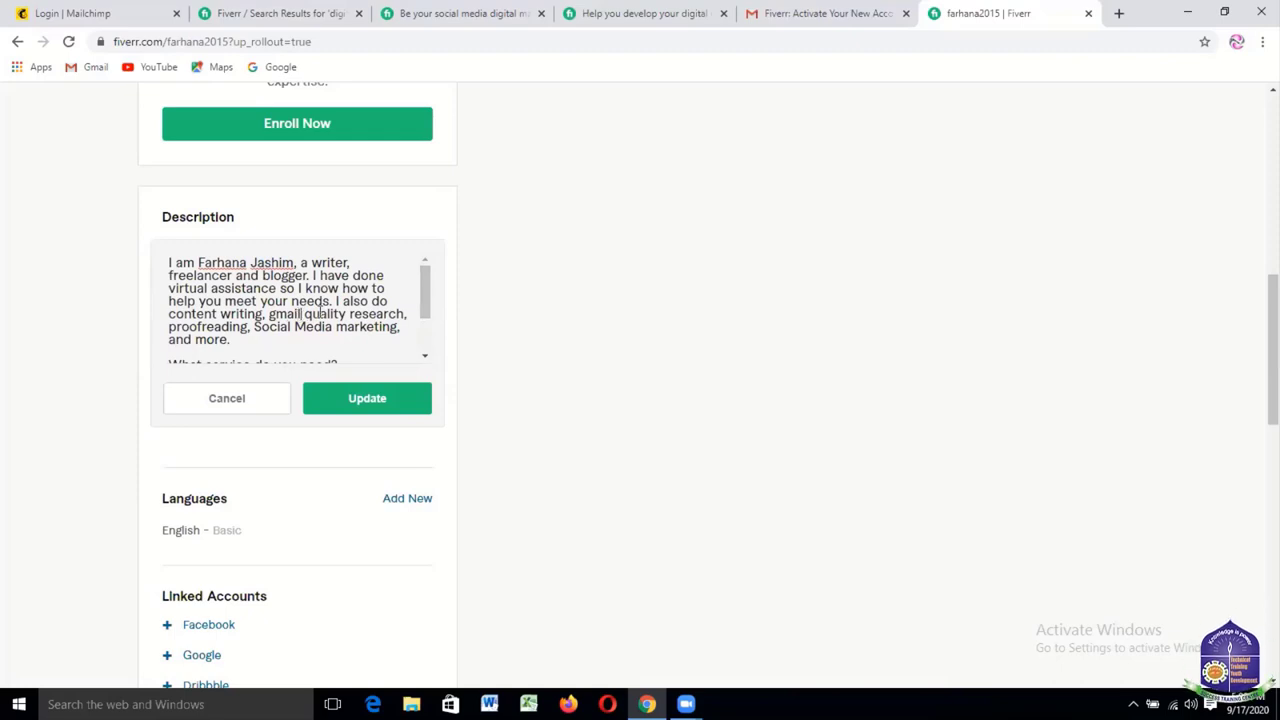
Extend the list to 'gmail marketing, facebook marketing, youtube marketing,'
left_click(300, 315)
type(",")
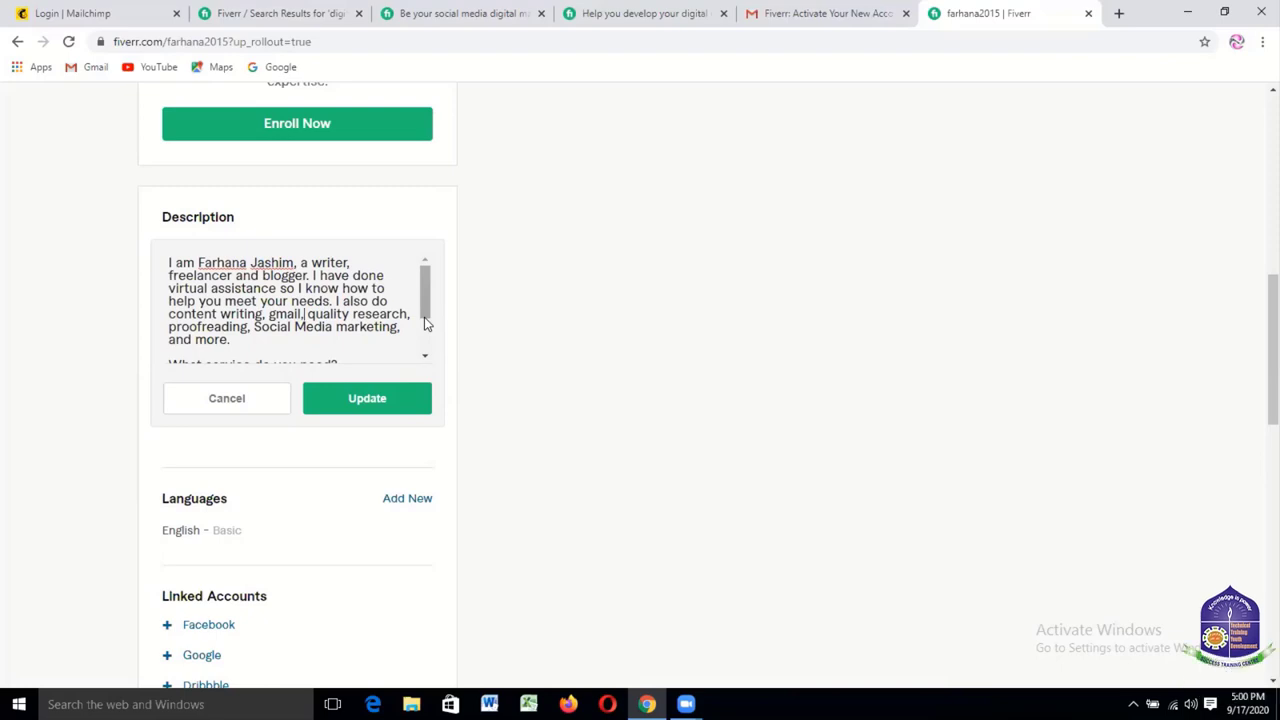
key("BackSpace")
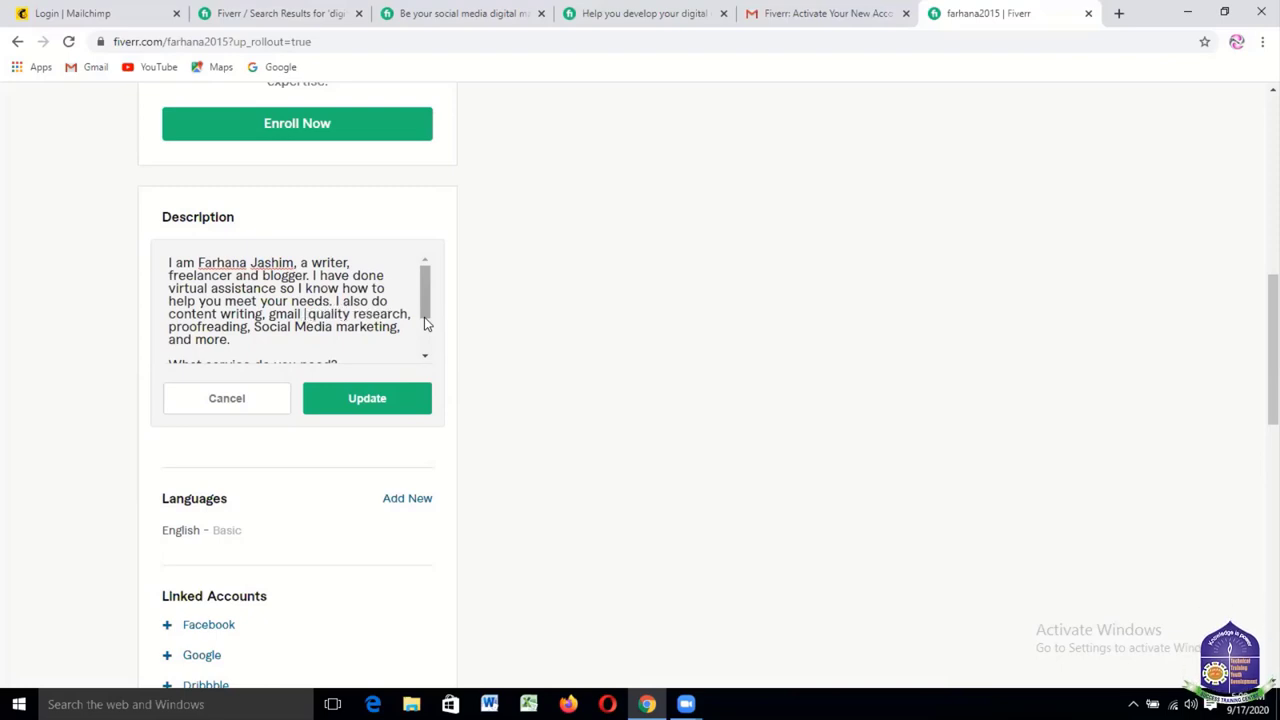
type("mar")
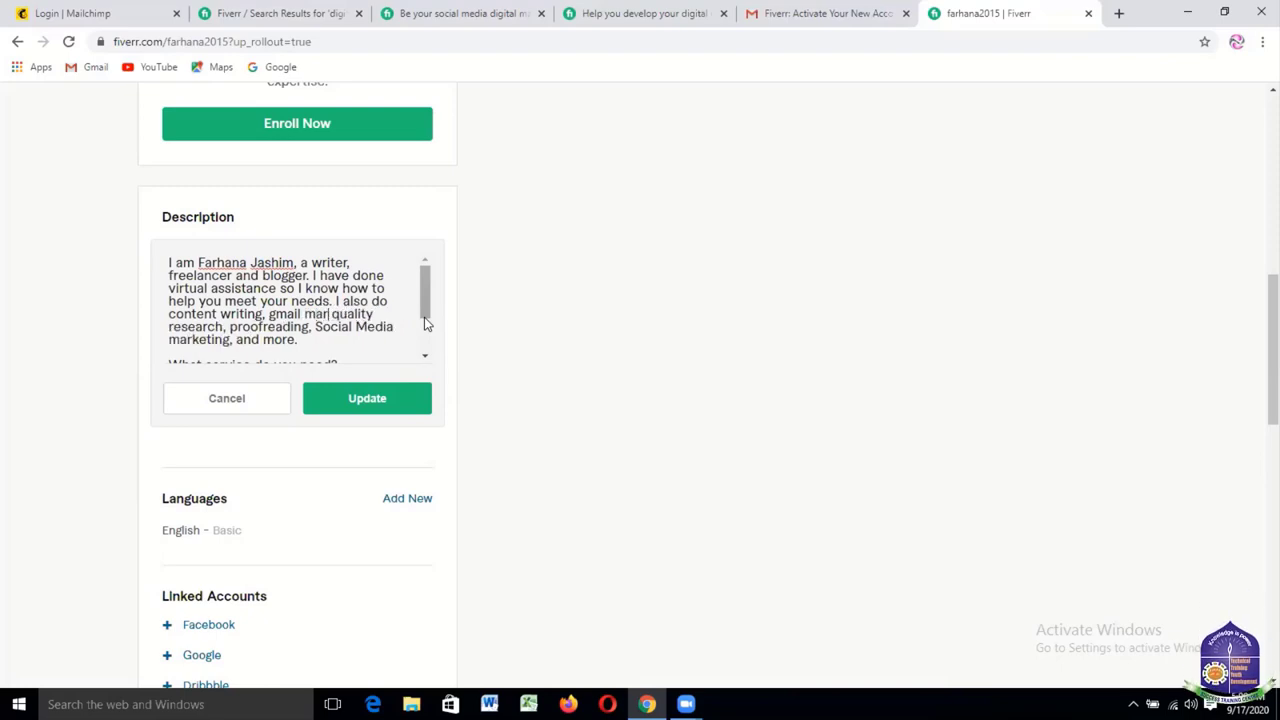
type("ketin")
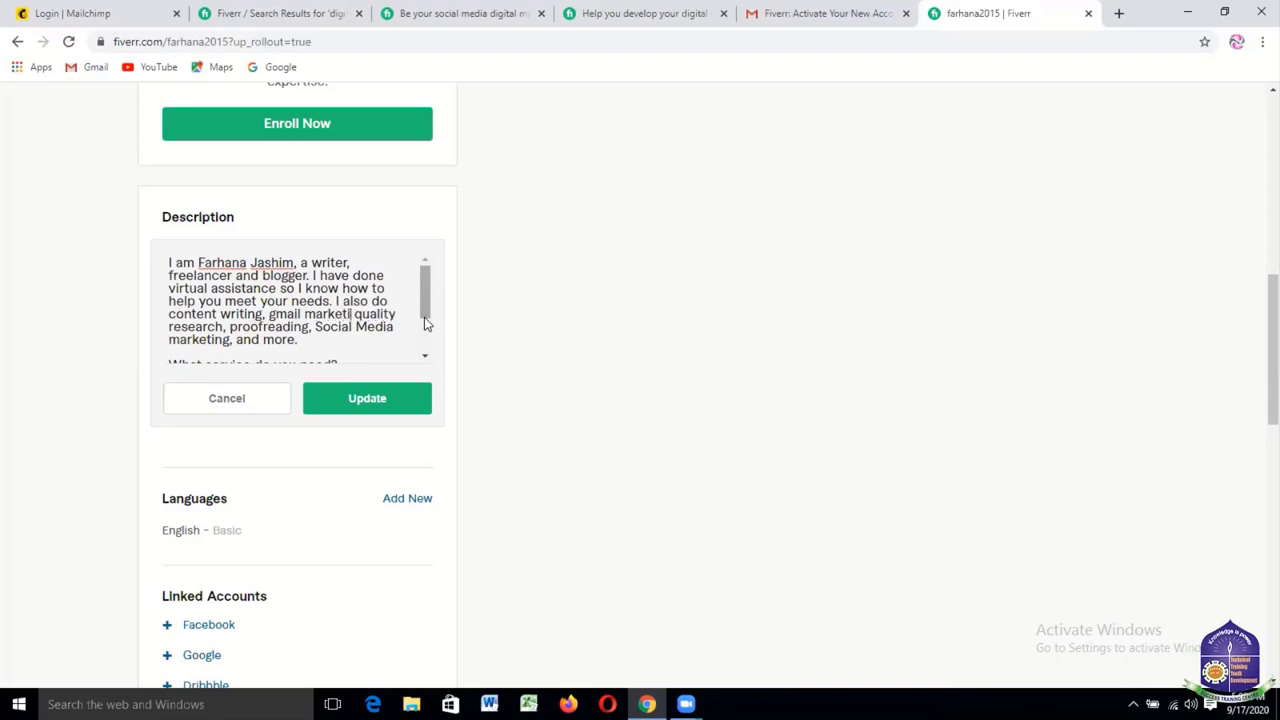
type("g")
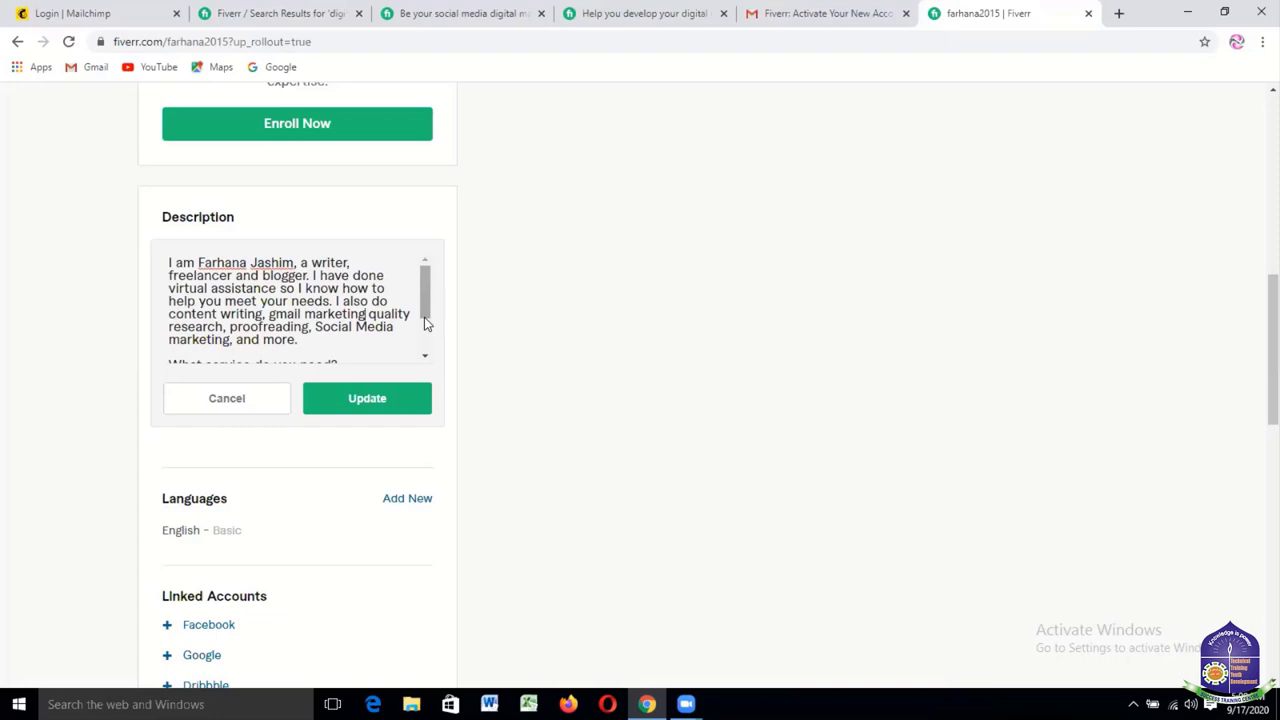
type(",")
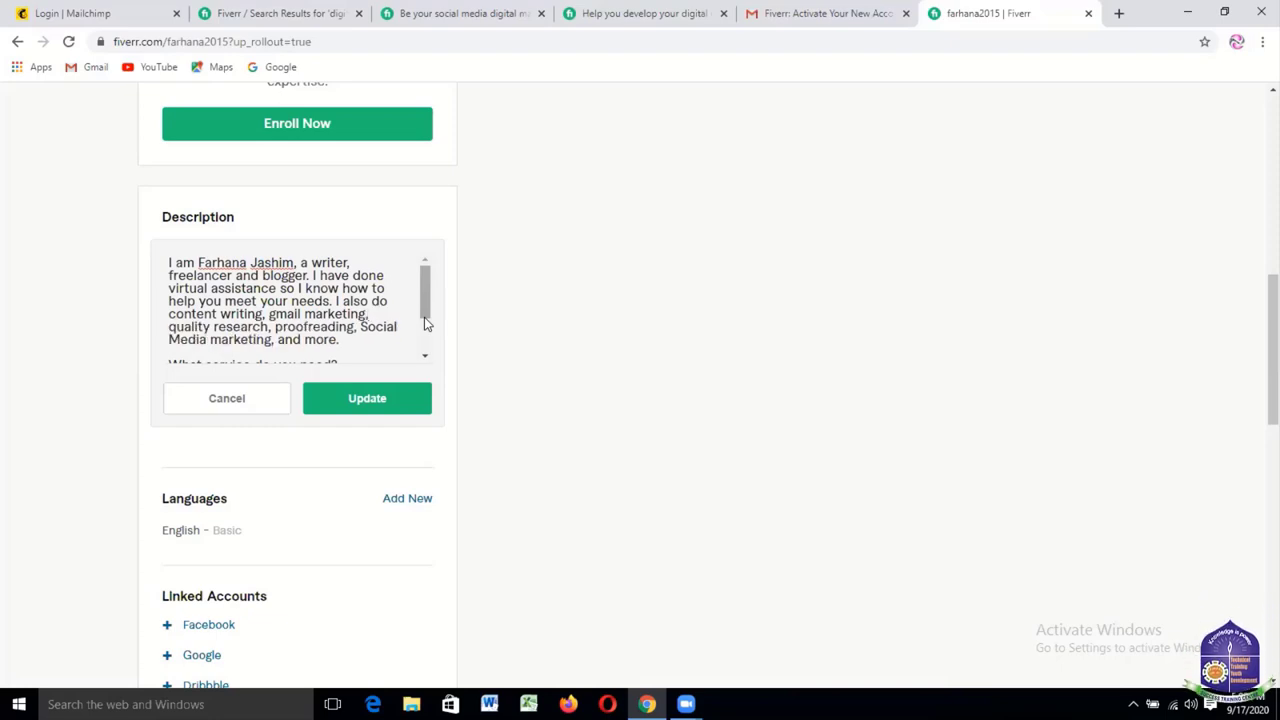
type(" faceb")
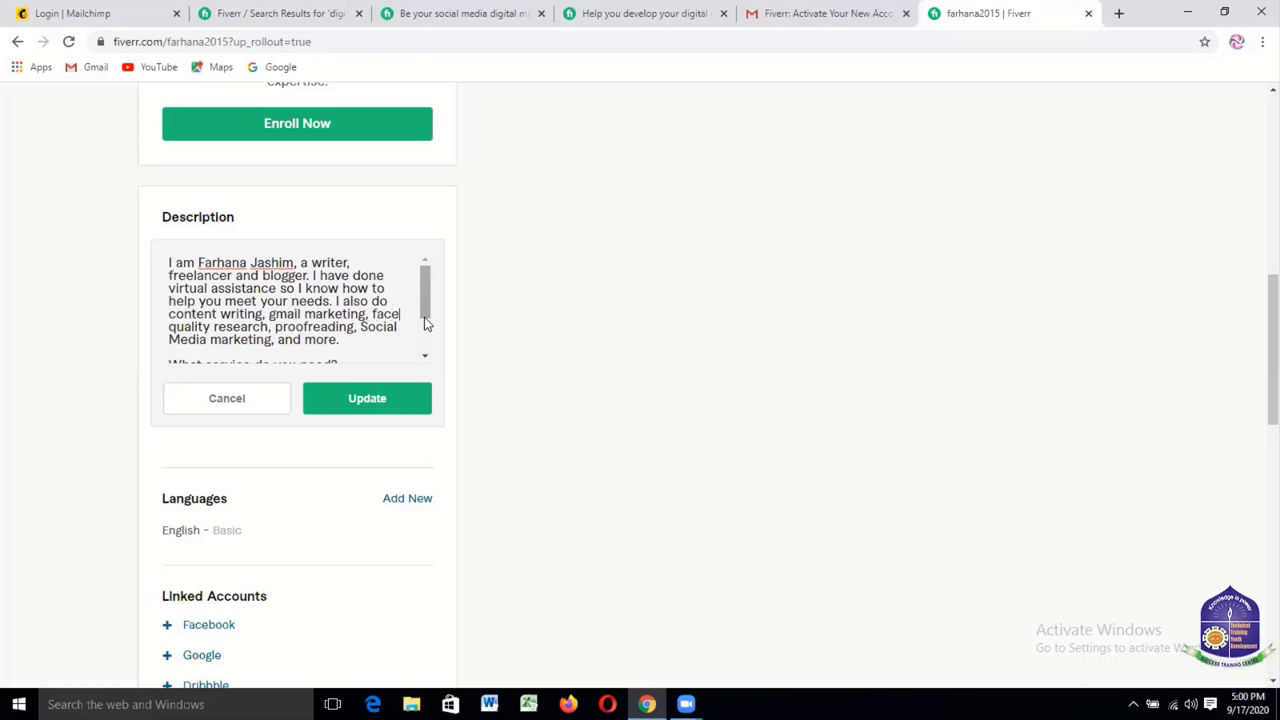
type("mark")
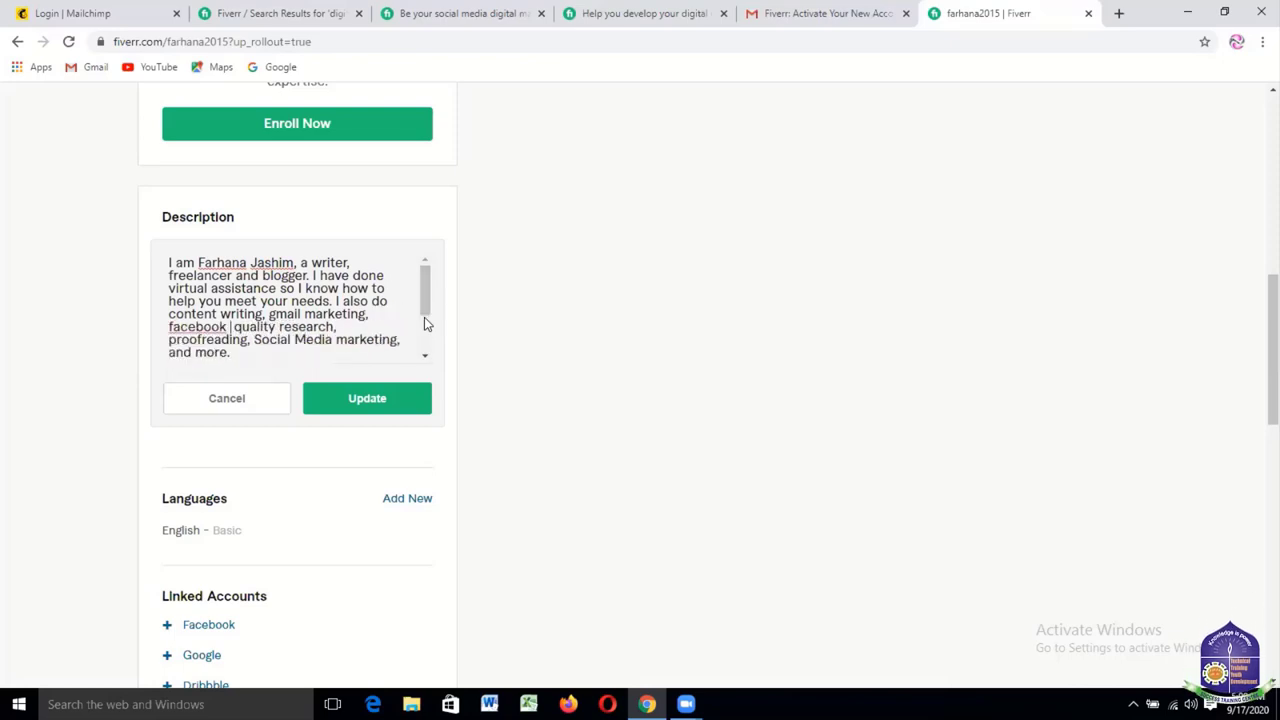
type("etin")
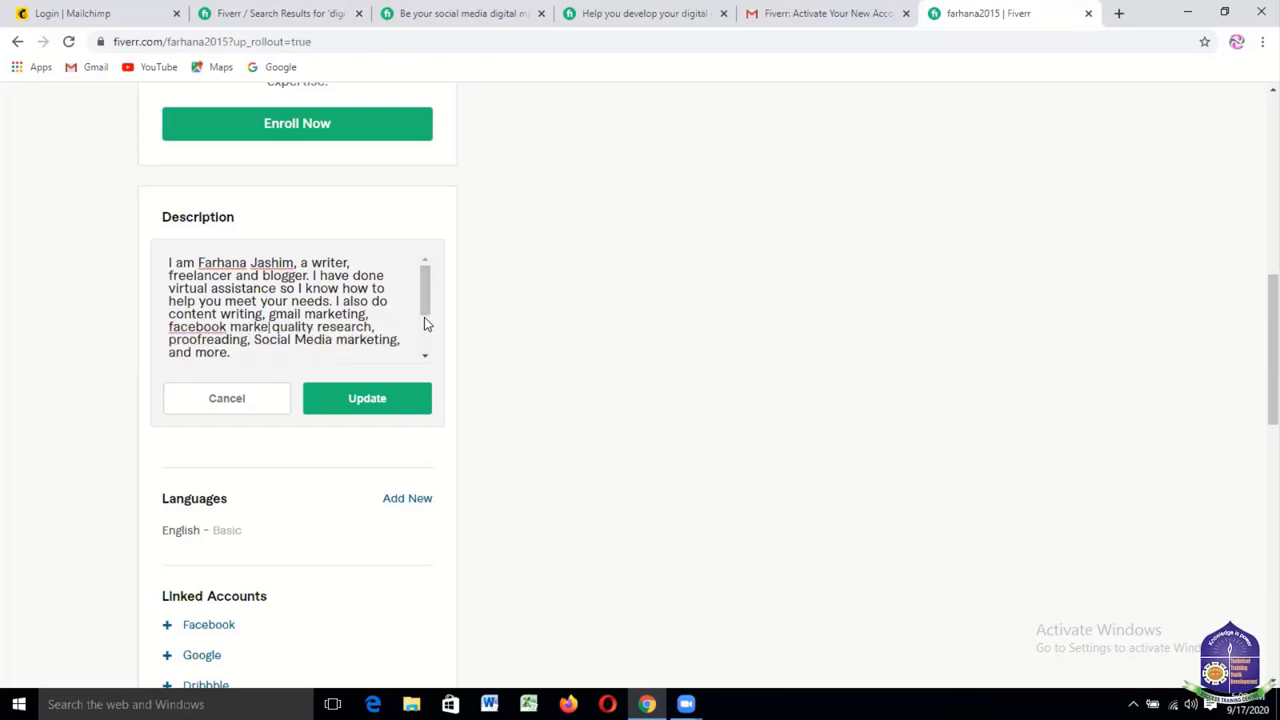
type("g")
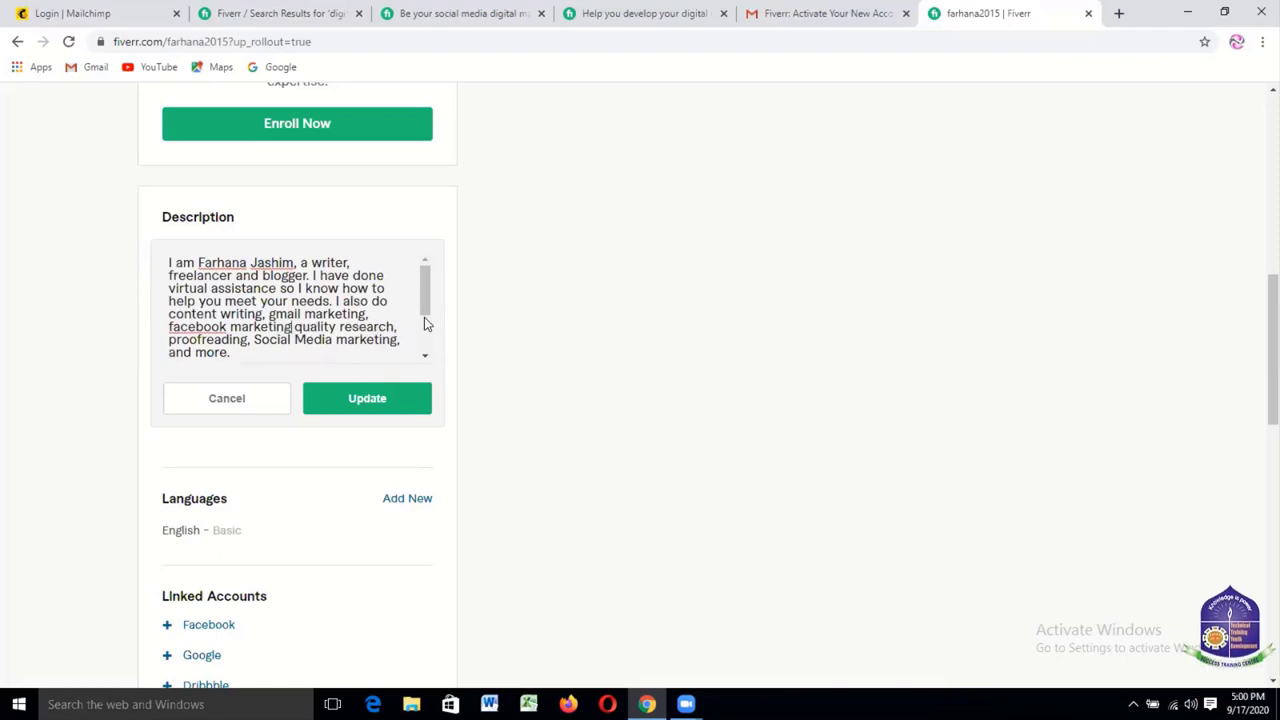
type(", ")
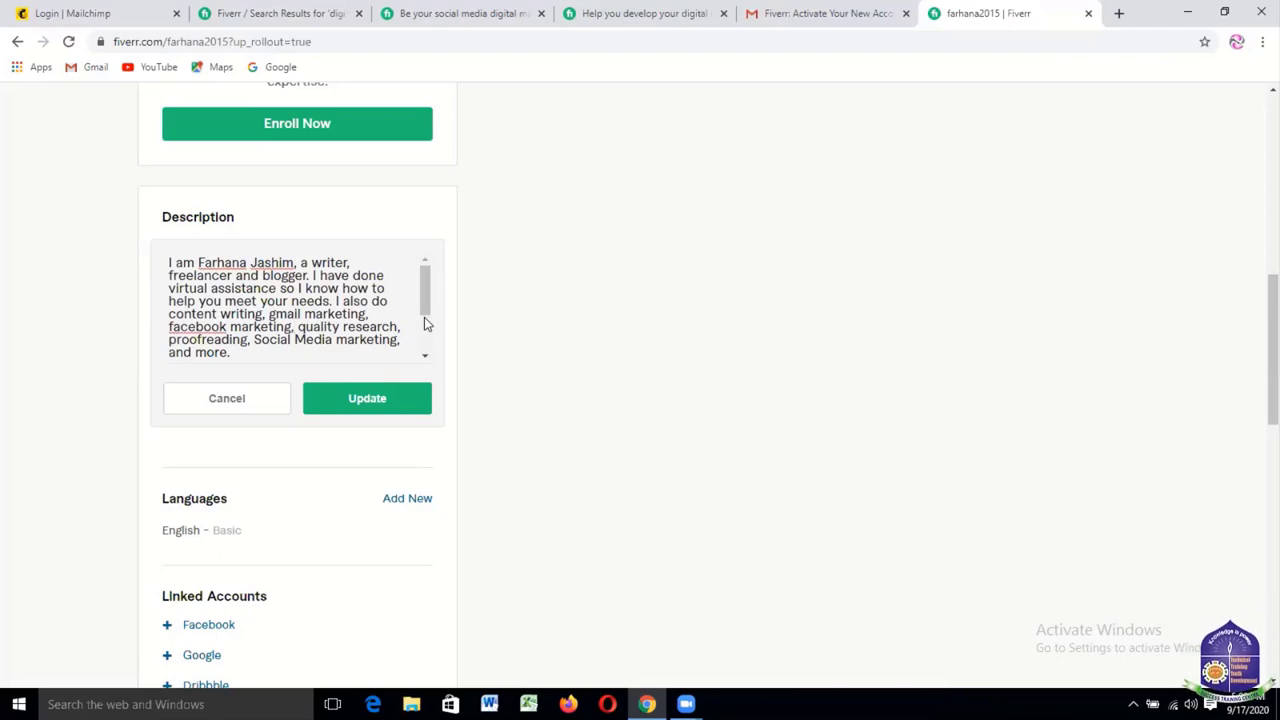
type("y")
type("outub")
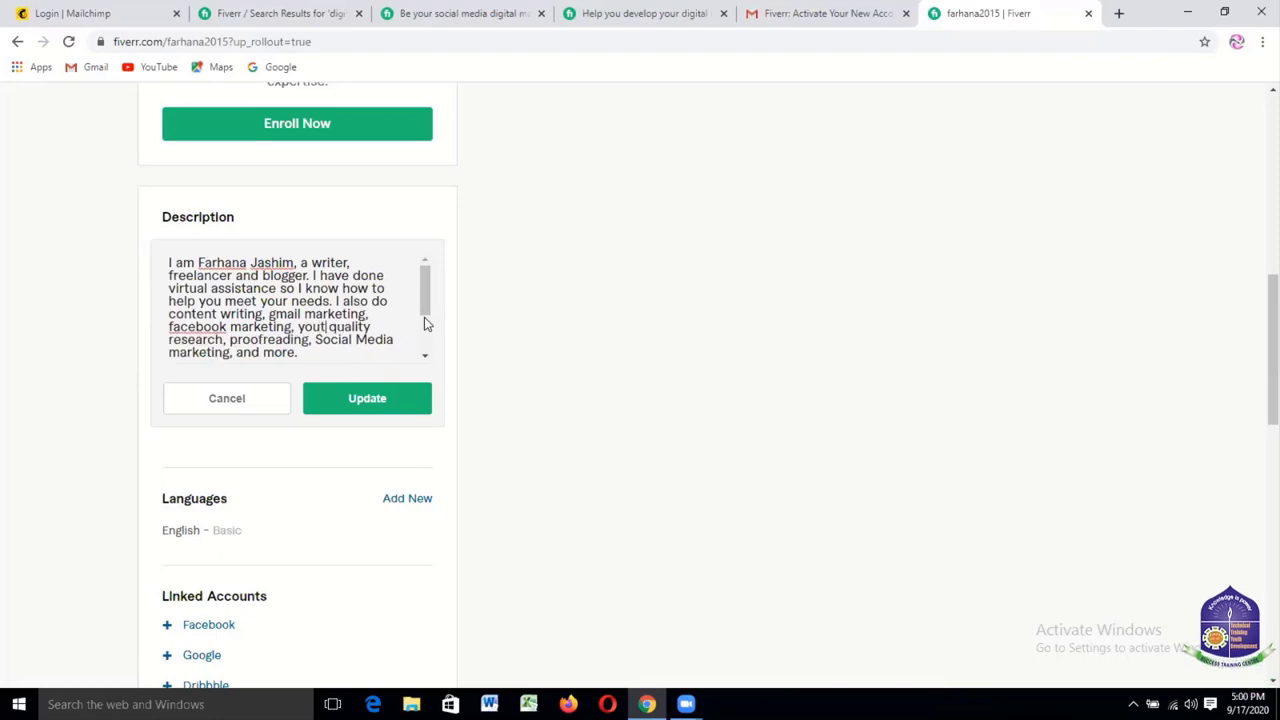
type("e ma")
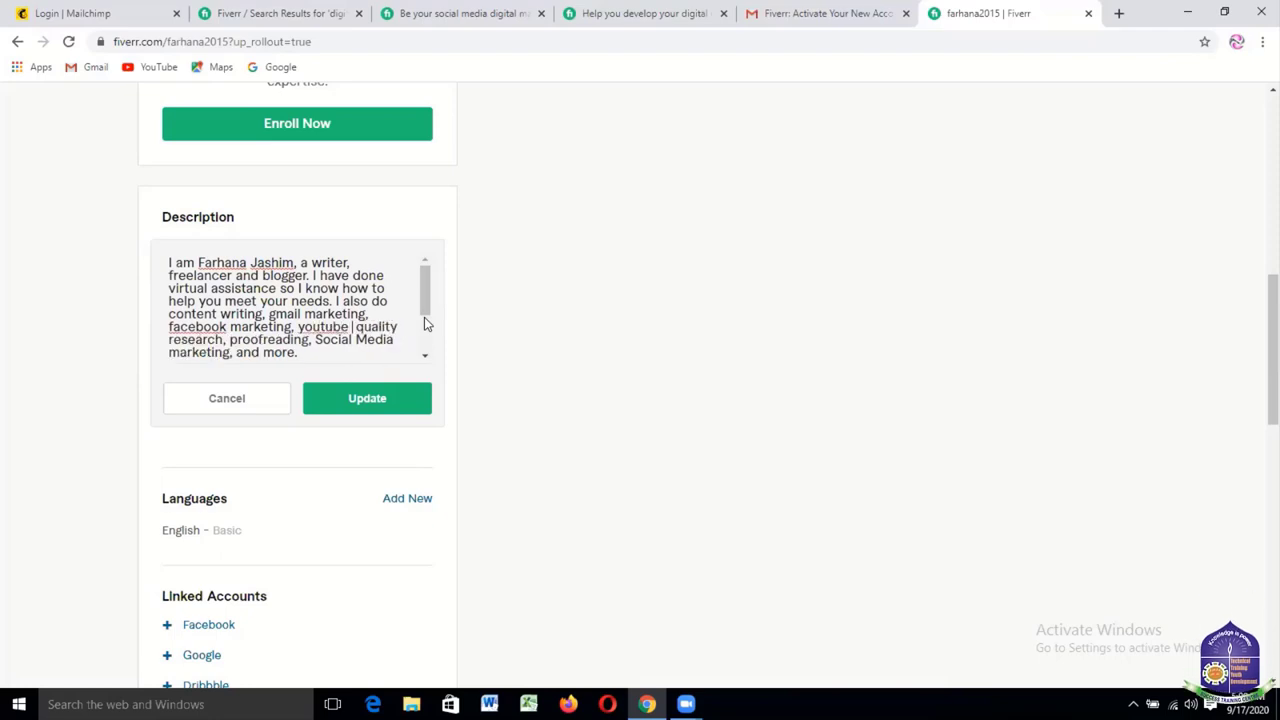
type("rk")
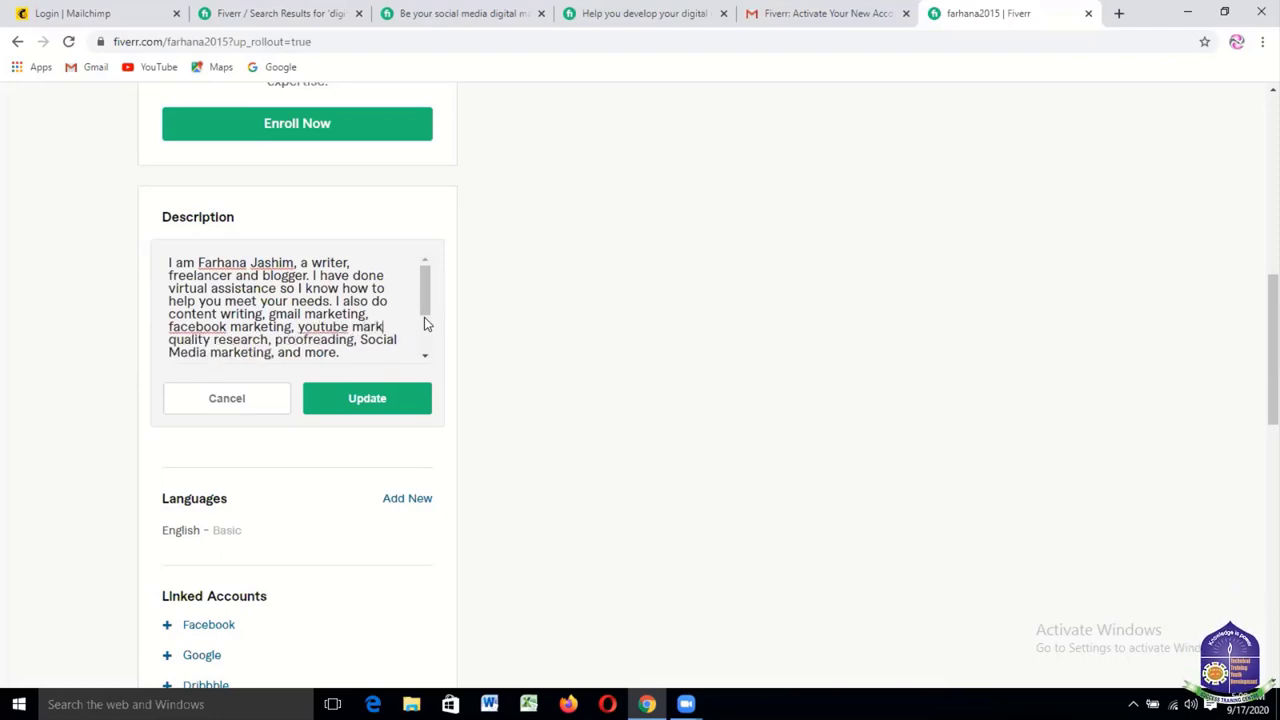
type("eting,")
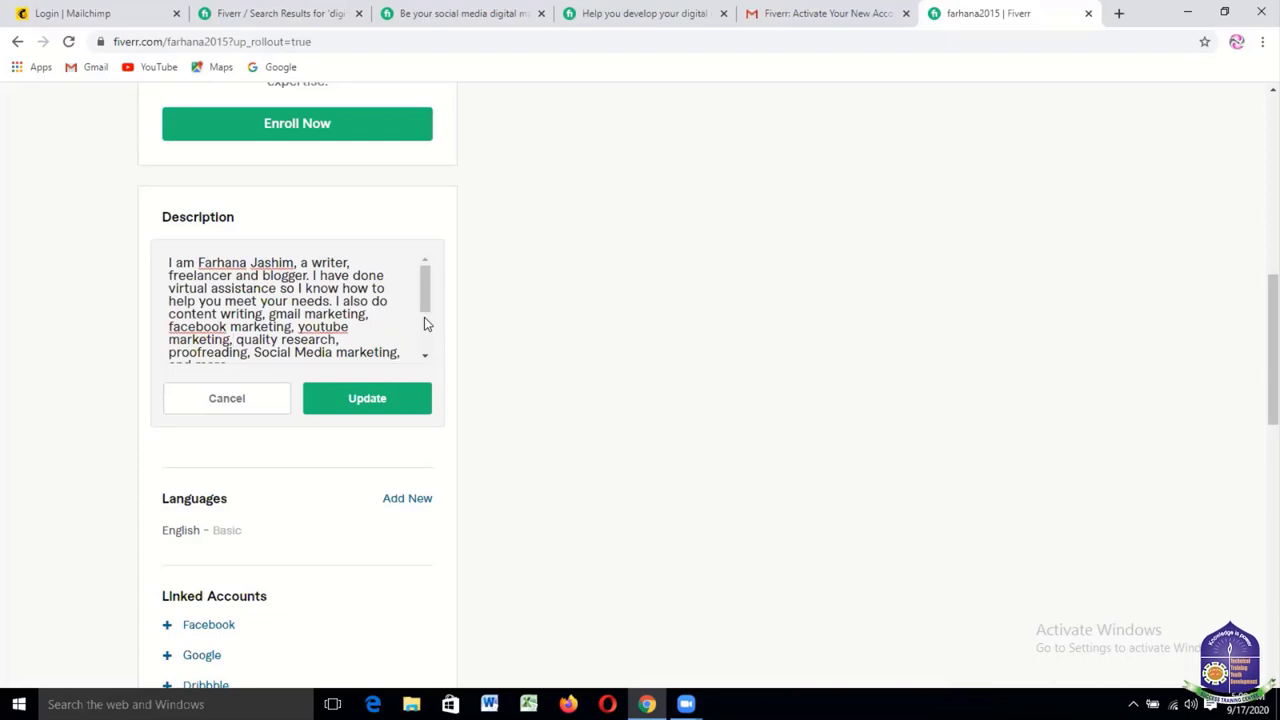
scroll(424, 317, "down", 2)
scroll(424, 317, "up", 2)
left_click_drag(424, 288, 423, 331)
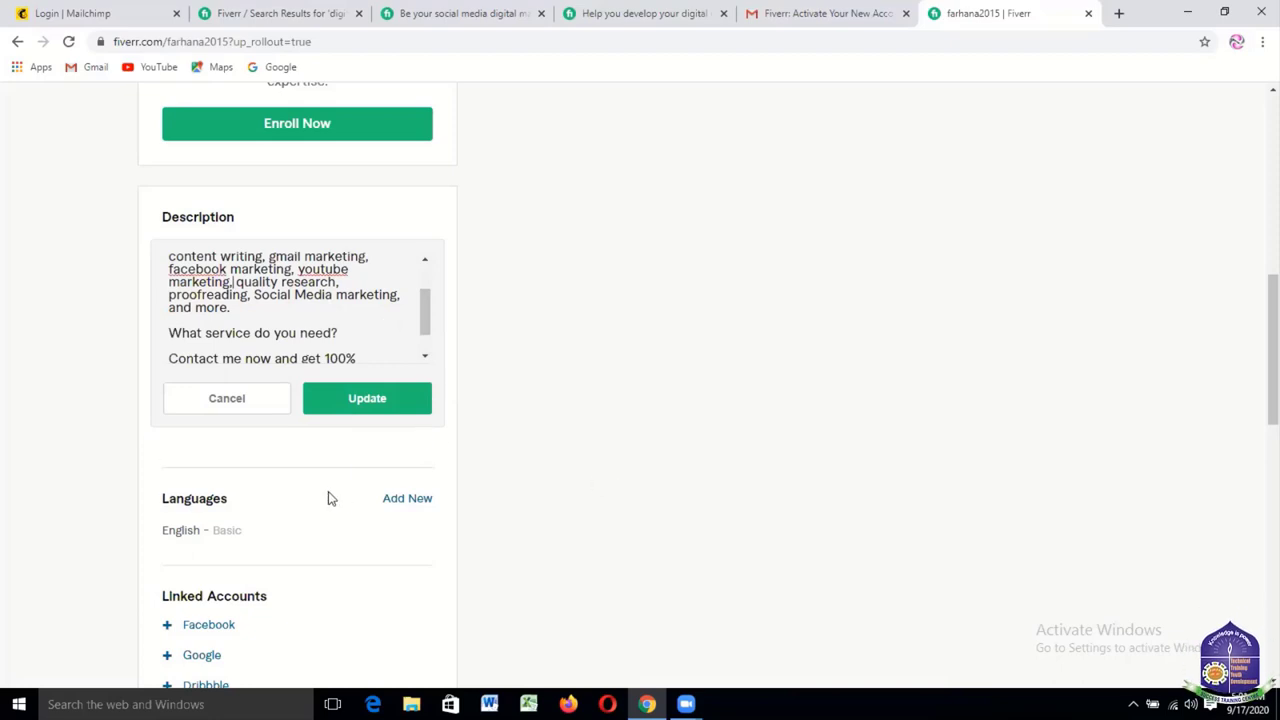
mouse_move(331, 497)
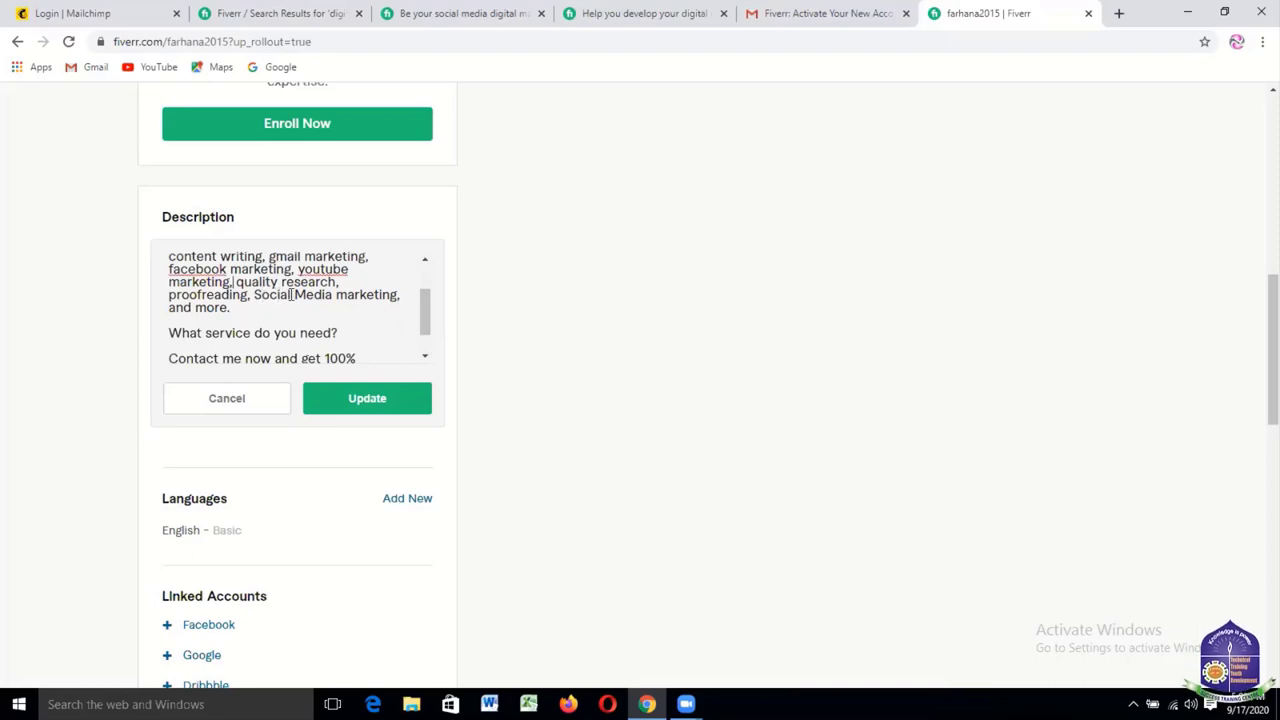
left_click_drag(291, 294, 258, 297)
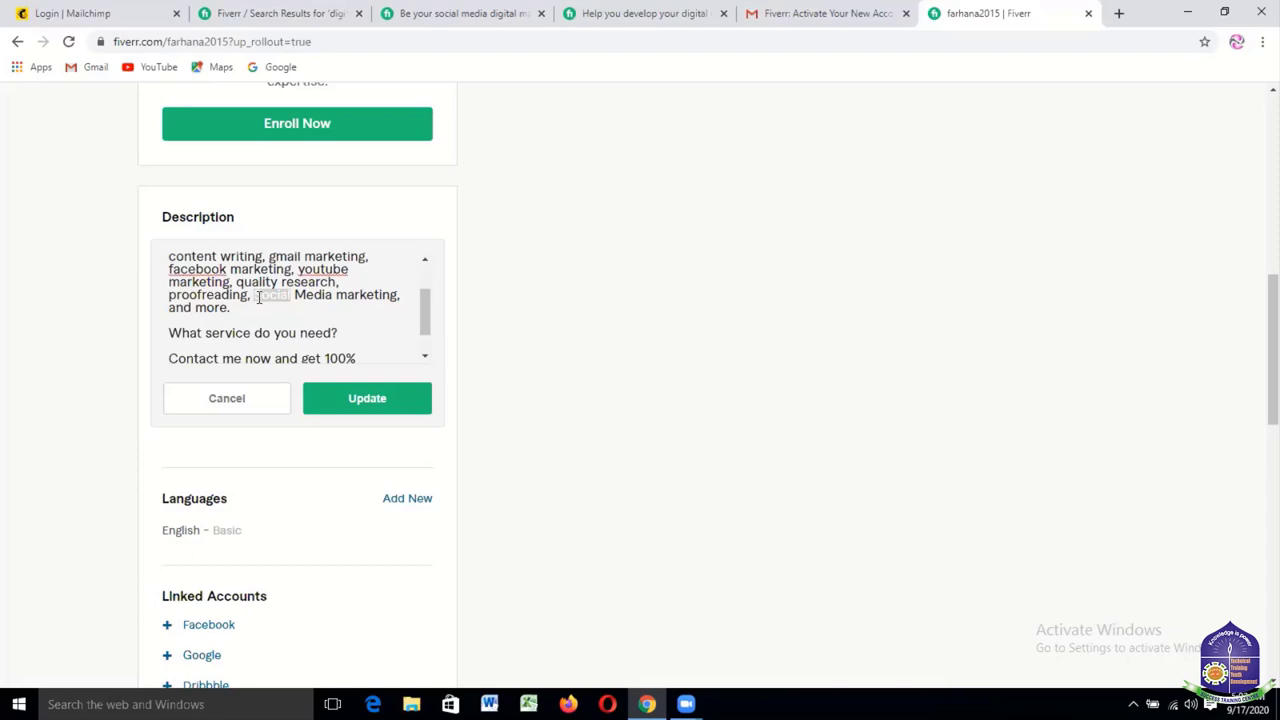
Replace 'Social' with 'Instagram,' using the spelling suggestion to fix the typo
key("BackSpace")
type("In")
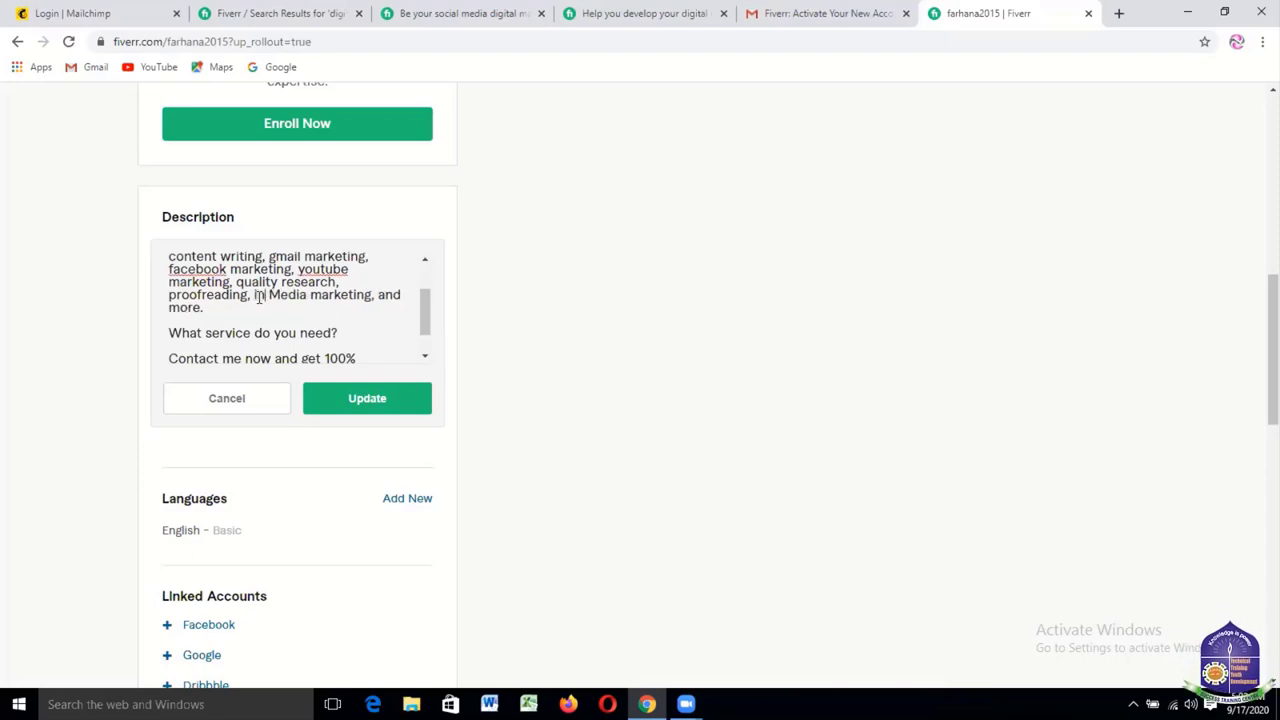
type("stra ")
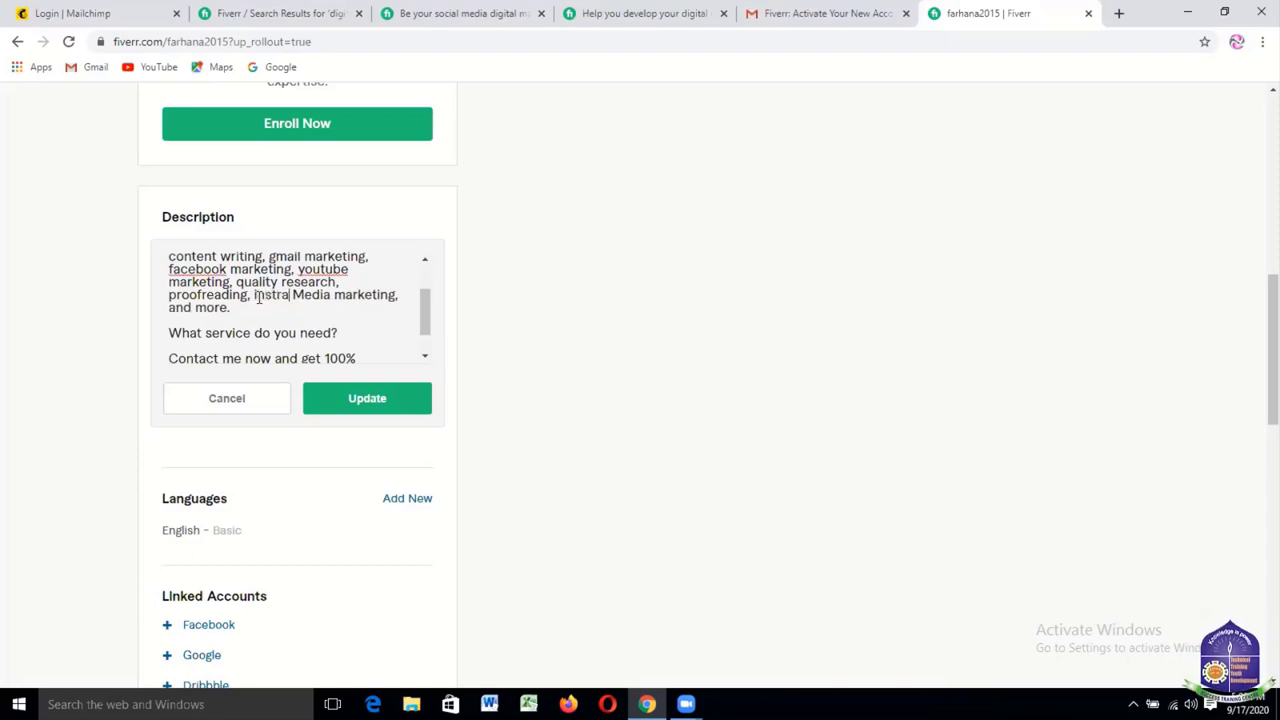
type("gram")
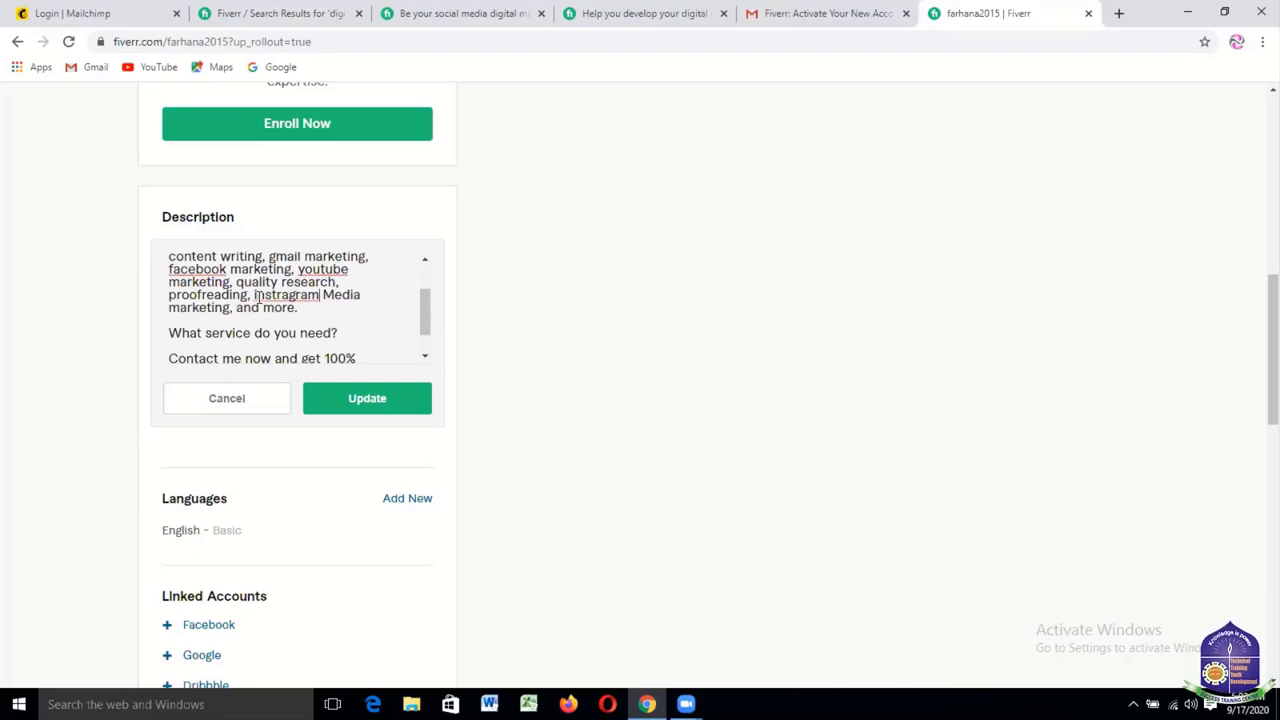
type(",")
left_click_drag(320, 294, 265, 298)
right_click(305, 297)
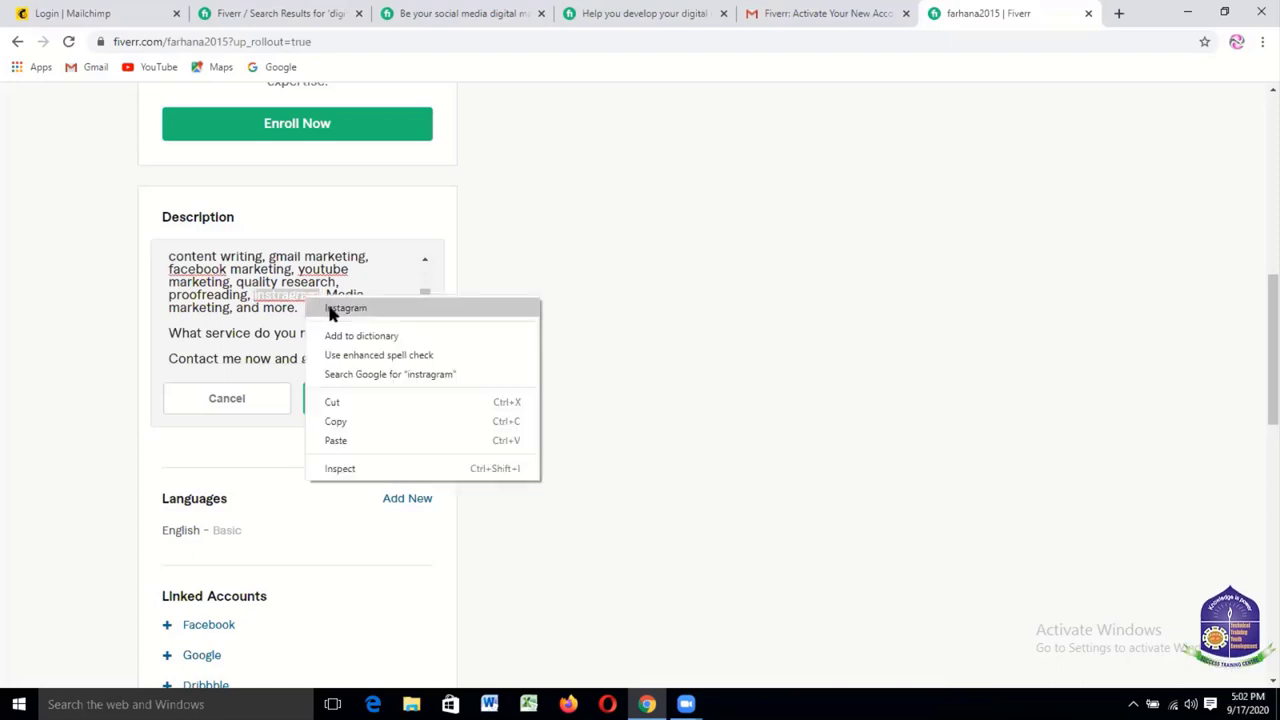
left_click(331, 310)
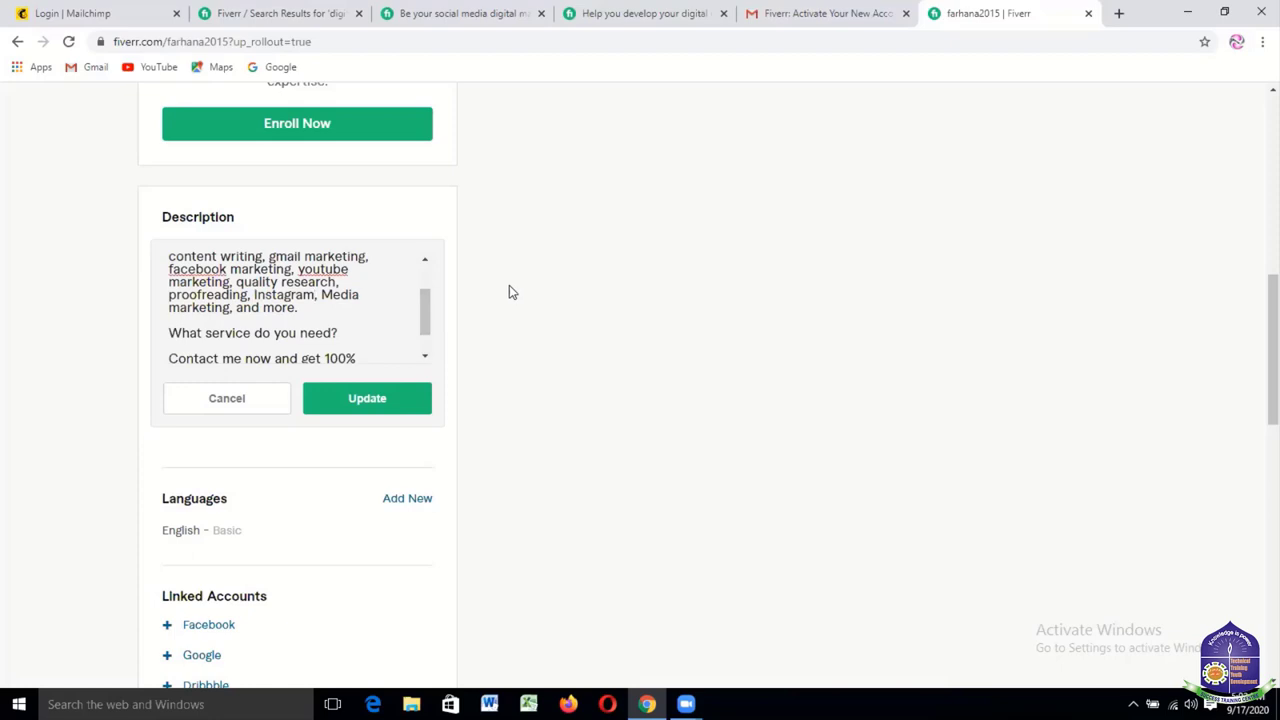
Insert 'twitter' before 'Media' so the list reads 'Instagram, twitter Media marketing'
left_click(321, 296)
type("lui")
key("BackSpace")
key("BackSpace")
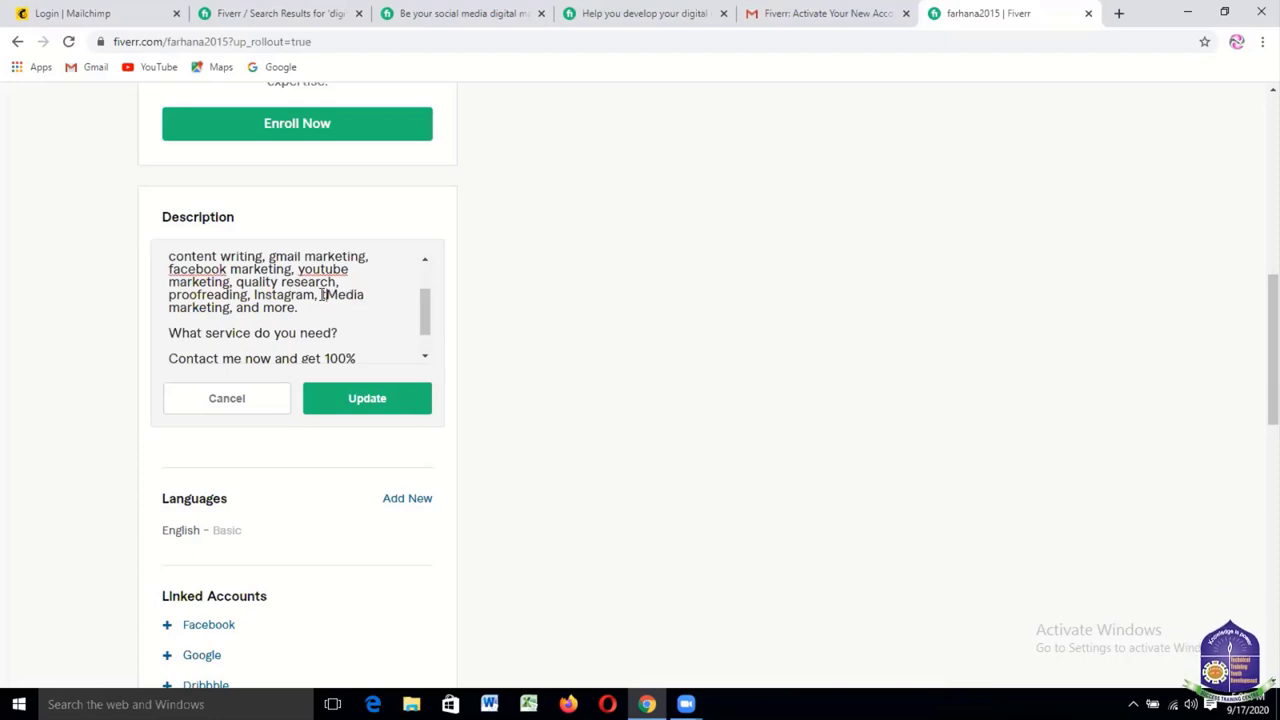
type("w")
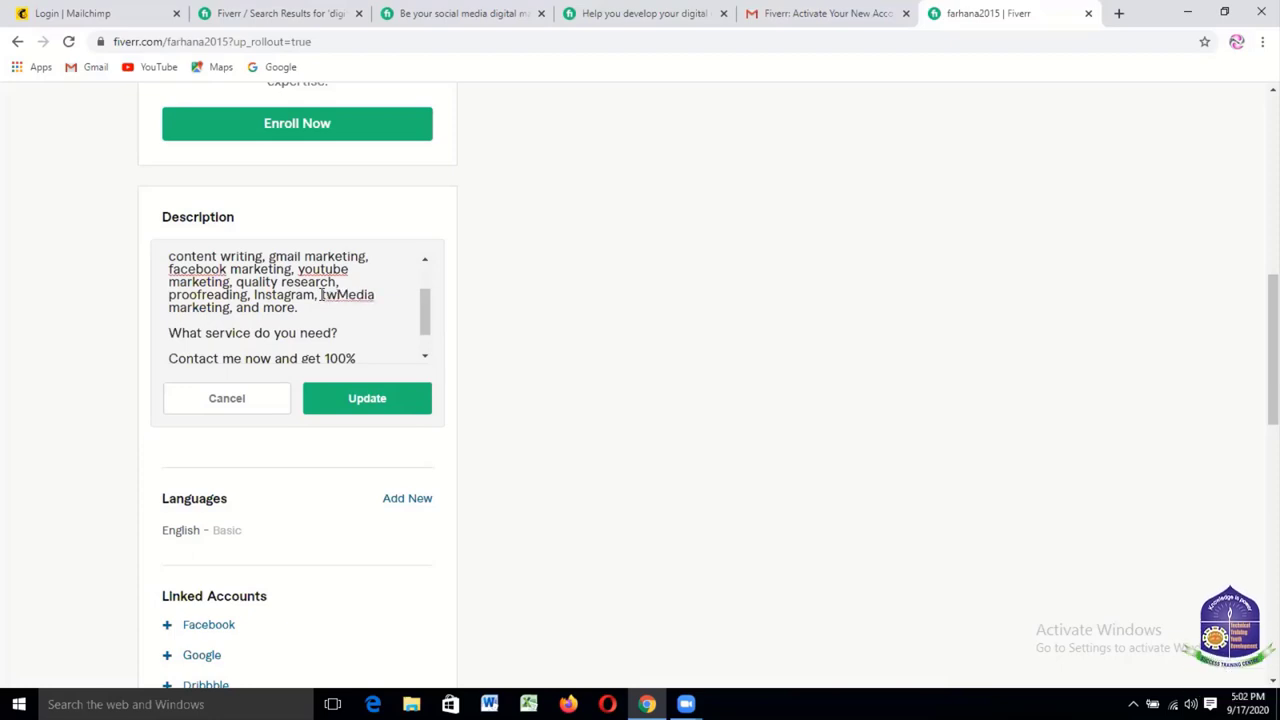
type("itter")
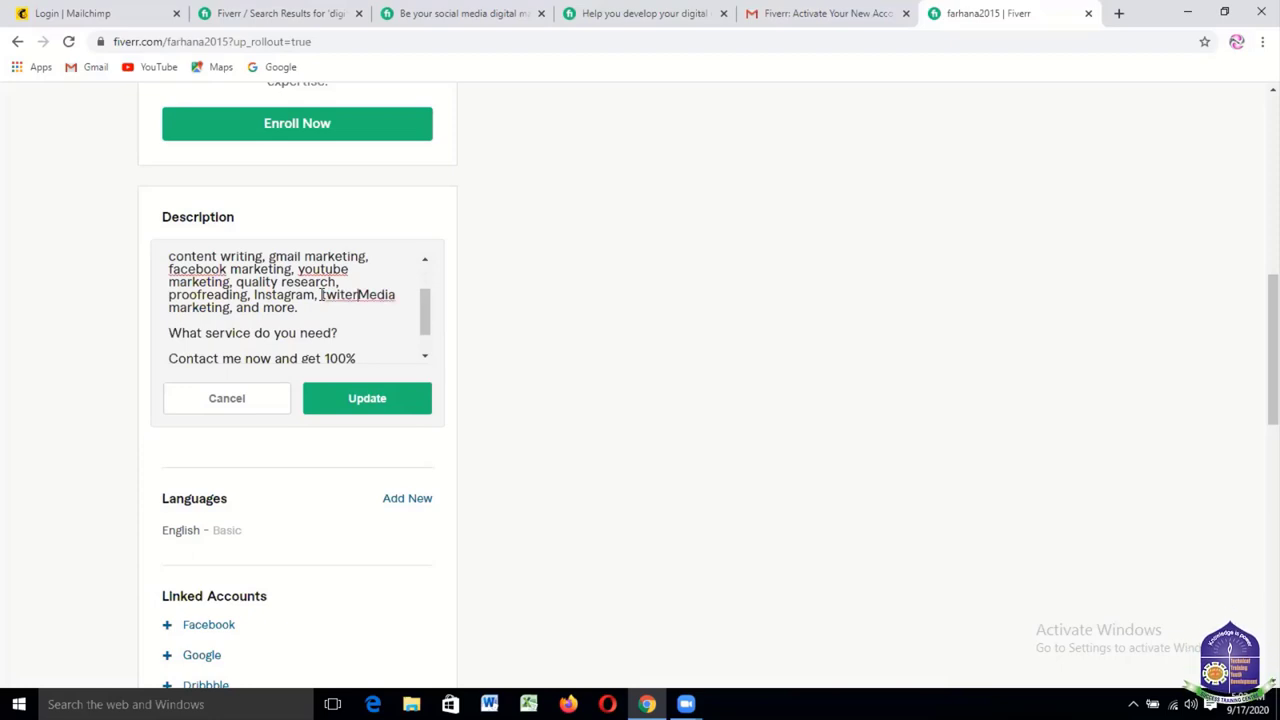
key("BackSpace")
key("BackSpace")
type("te")
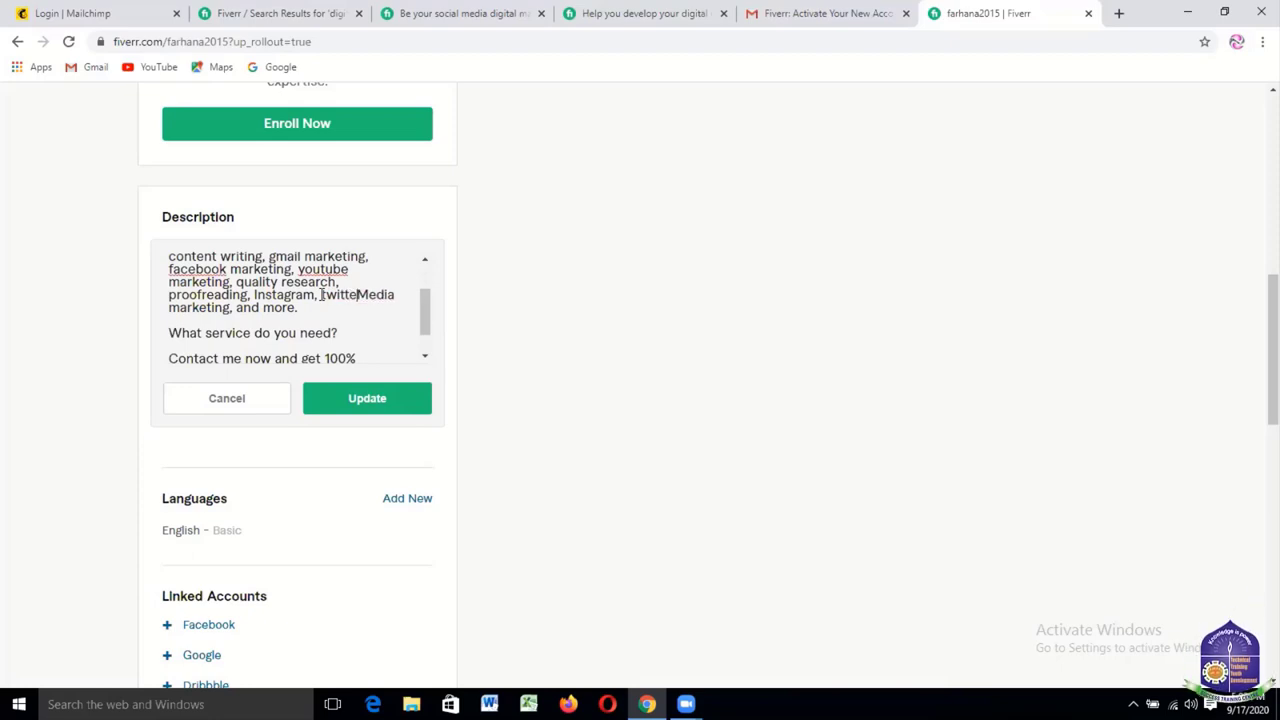
type("r")
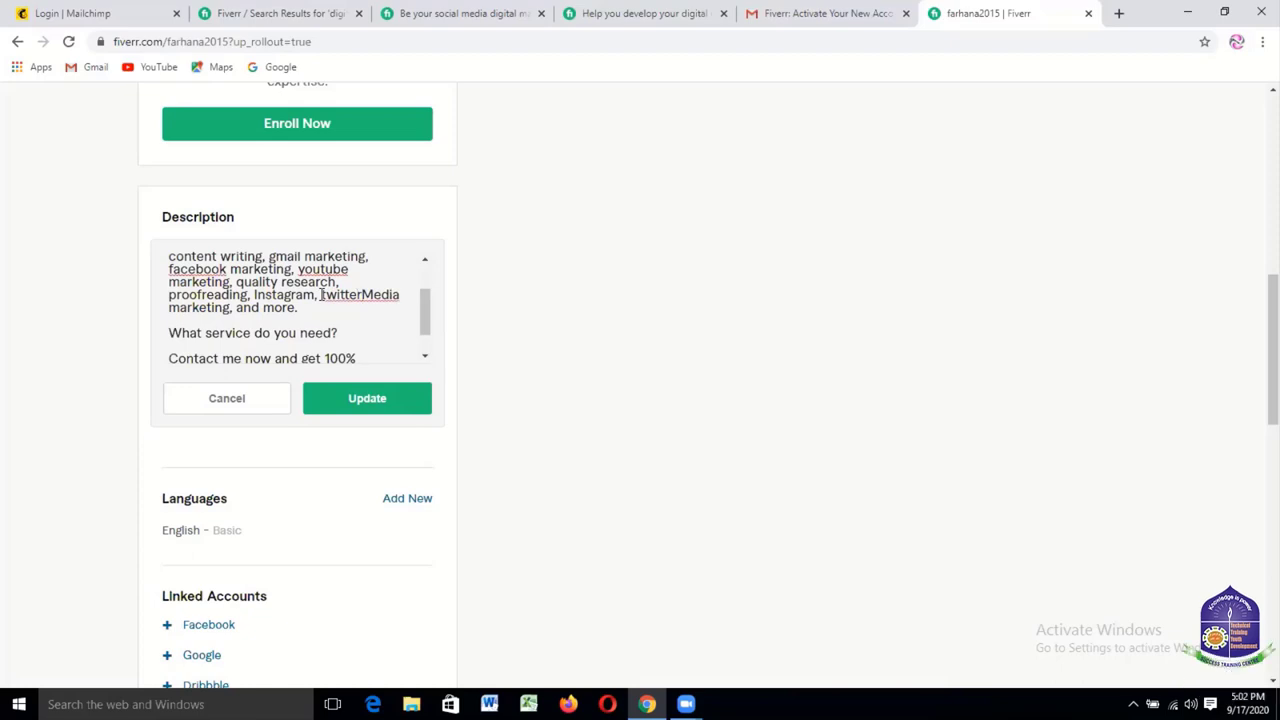
type(",")
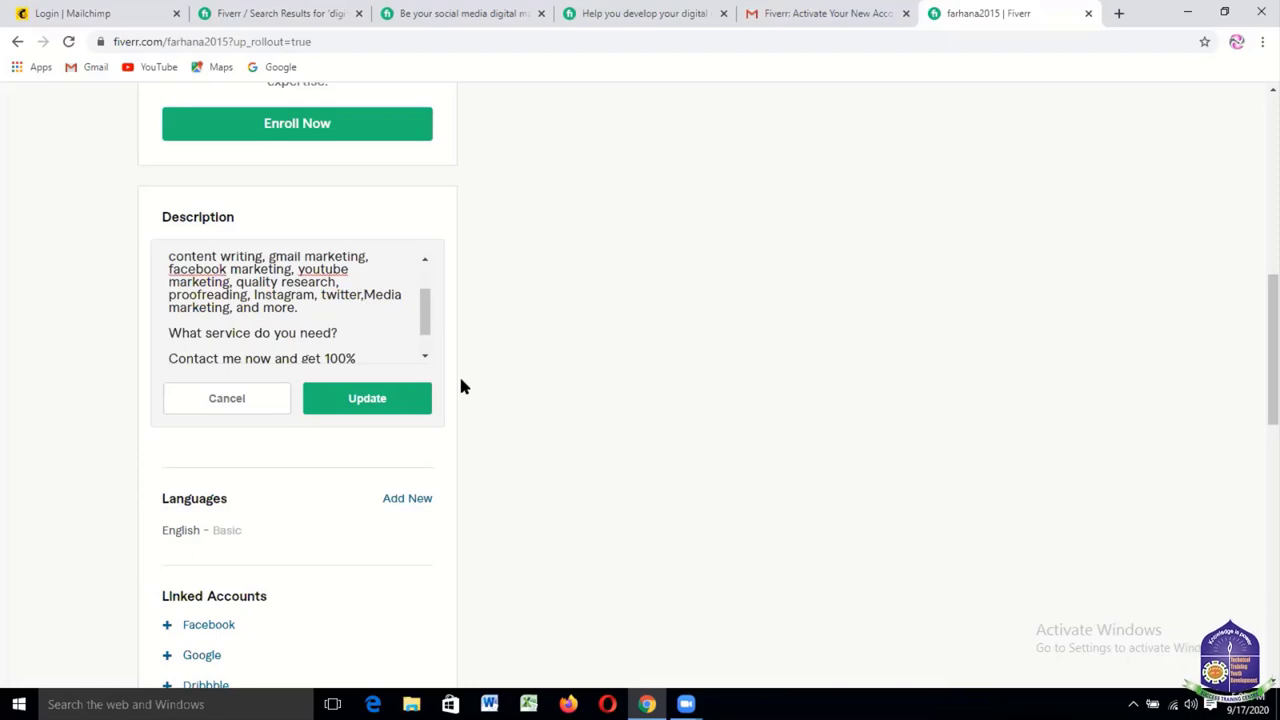
key("BackSpace")
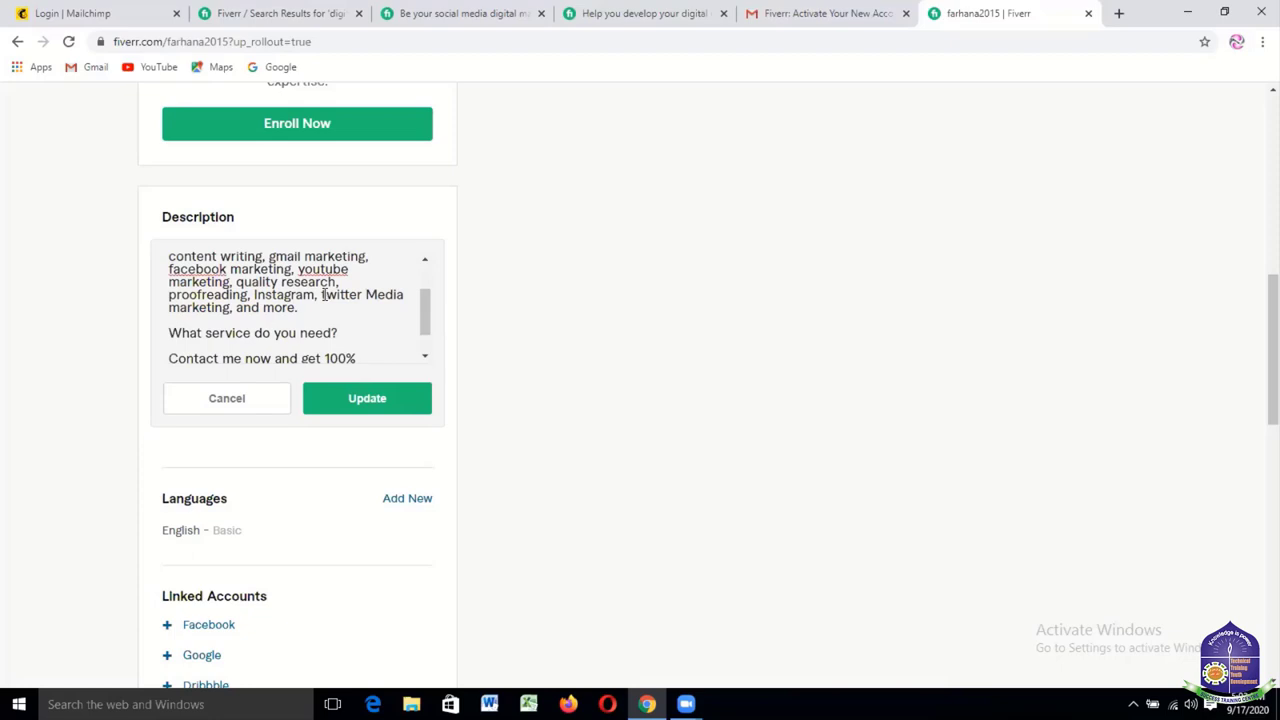
Capitalize twitter, youtube and facebook to Twitter, Youtube and Facebook in the services list
left_click(322, 294)
key("Delete")
type("T")
left_click(299, 269)
key("Delete")
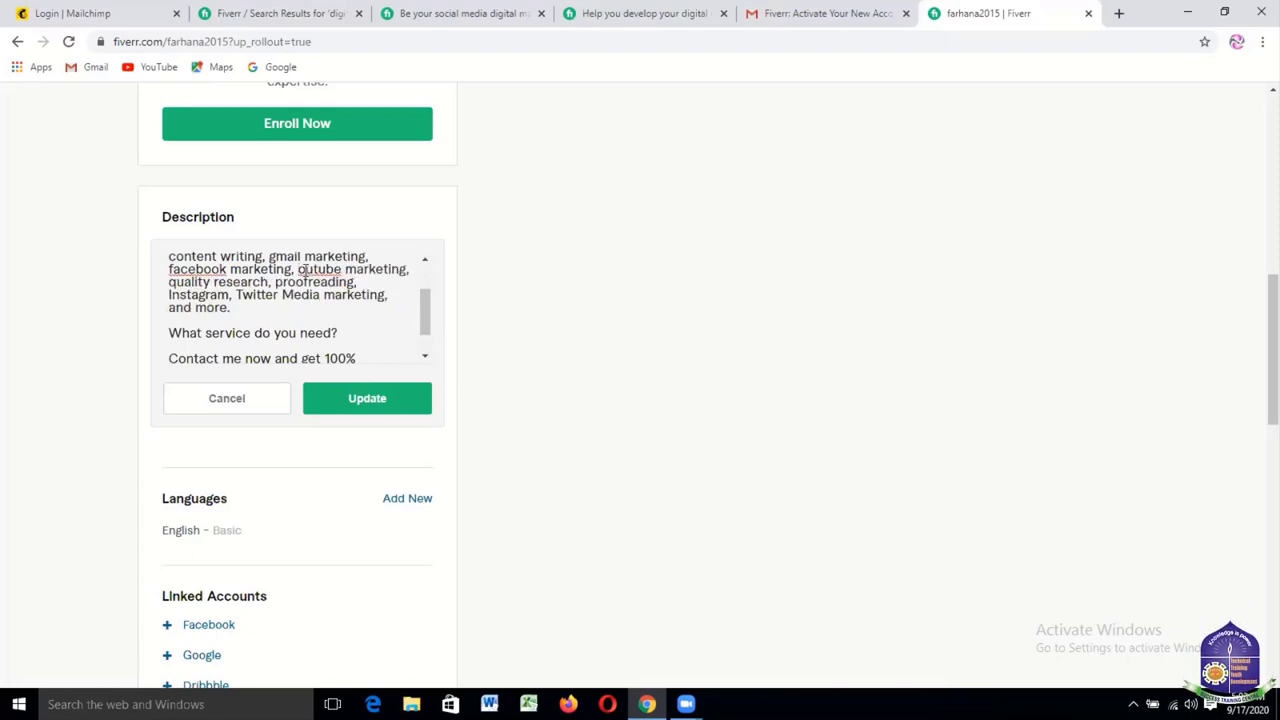
type("Y")
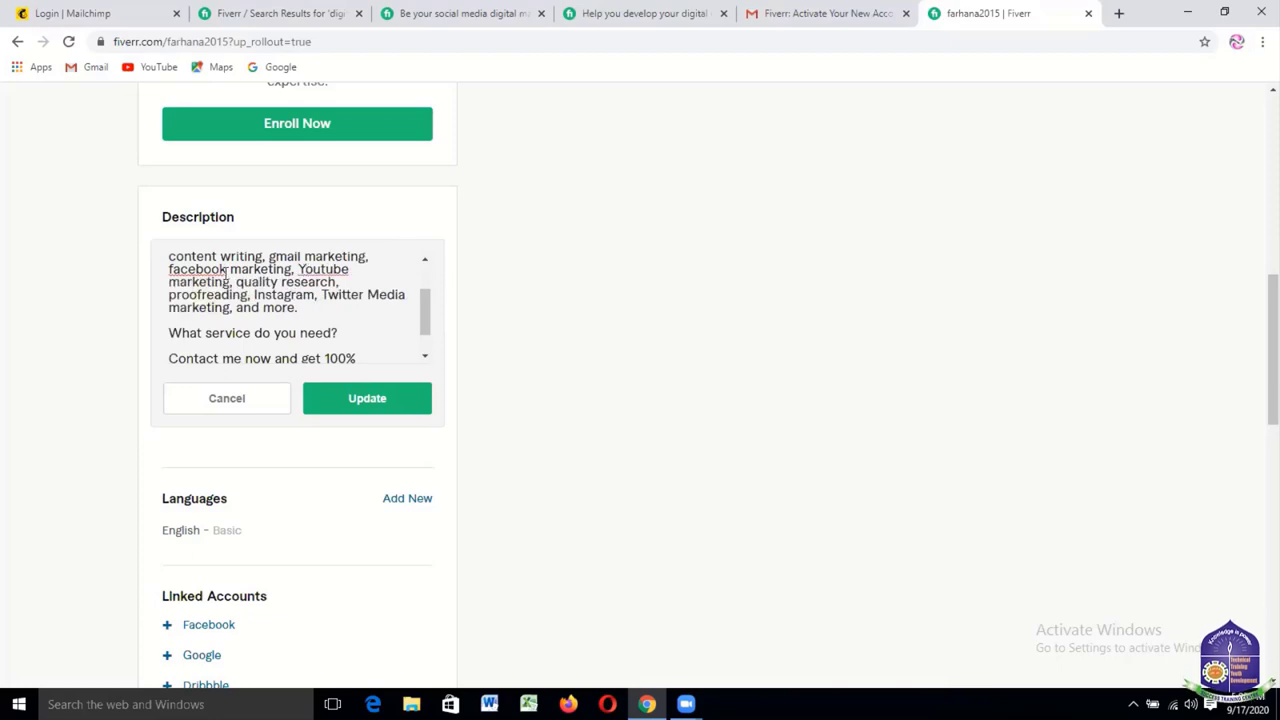
left_click(174, 270)
key("BackSpace")
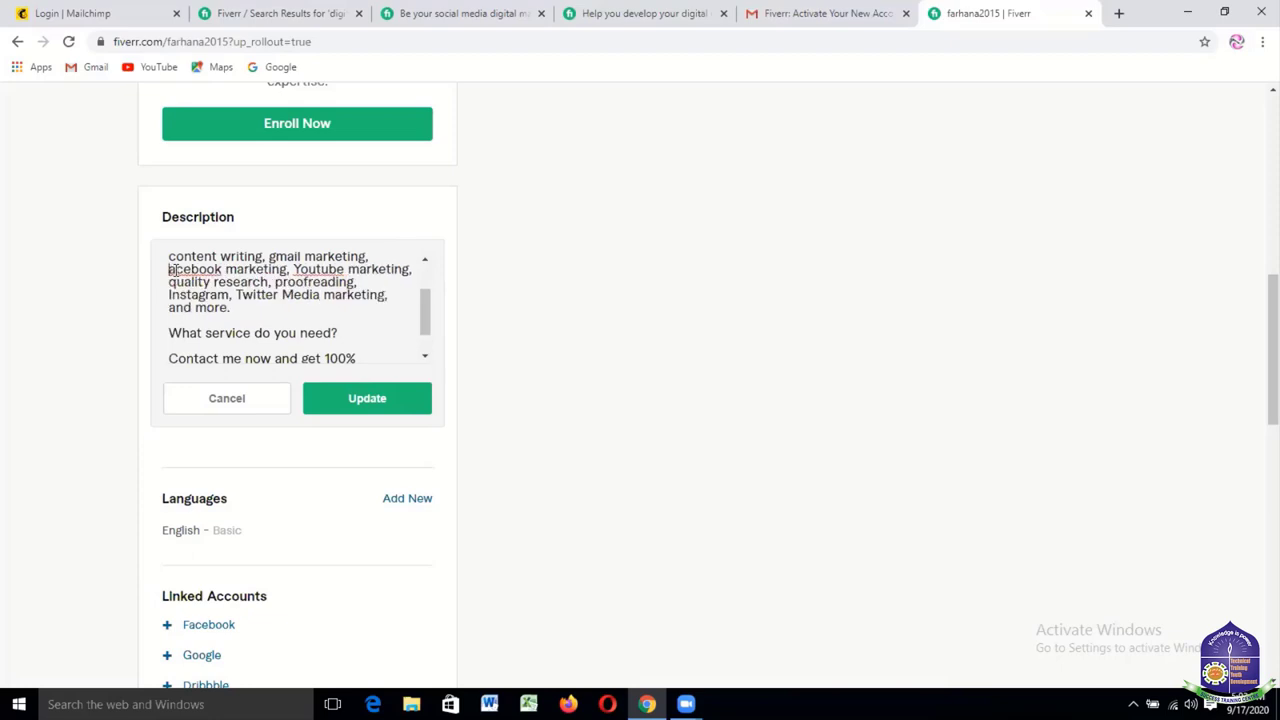
type("F")
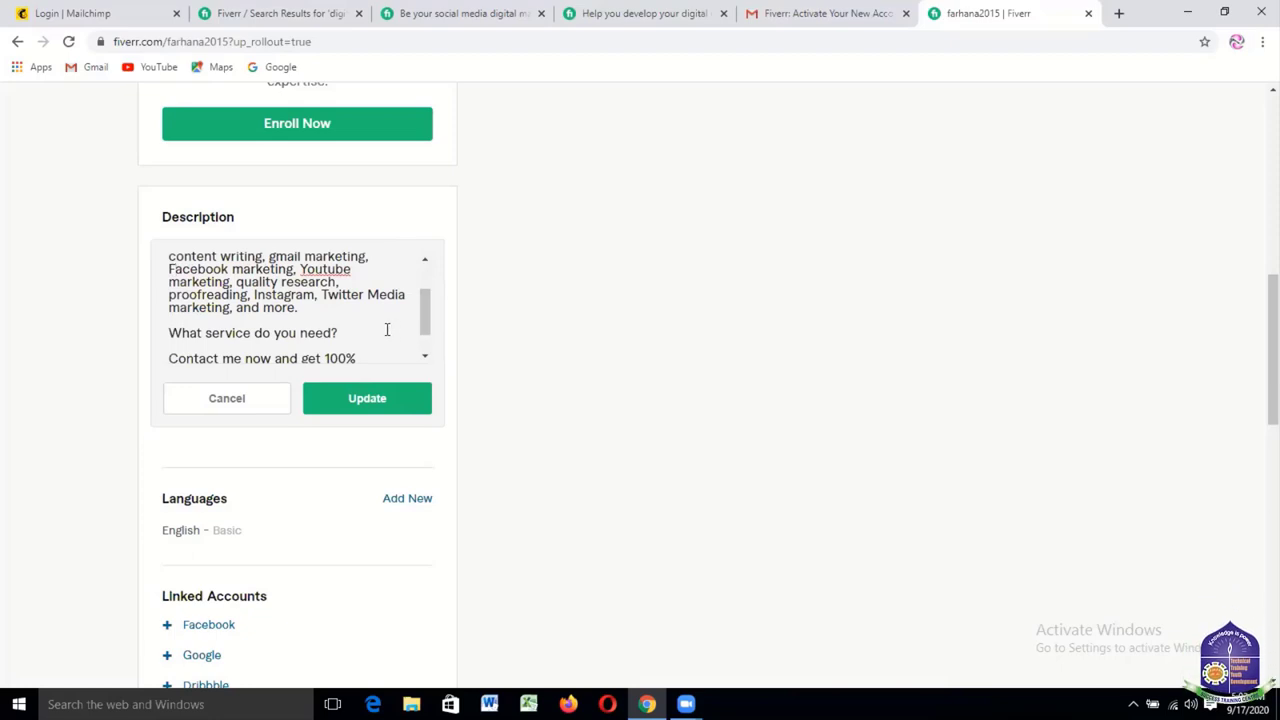
scroll(366, 328, "down", 1)
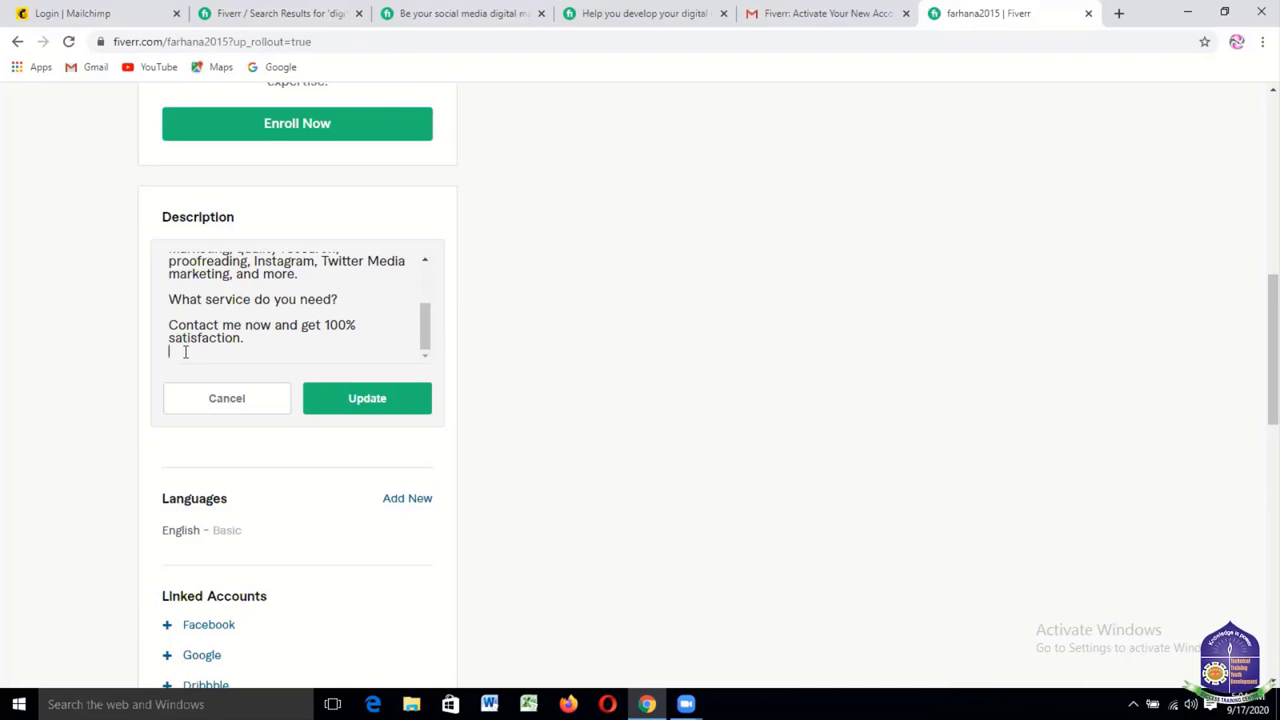
Put 'Thank you.' on its own line after 'satisfaction.' and save the description
type("ha")
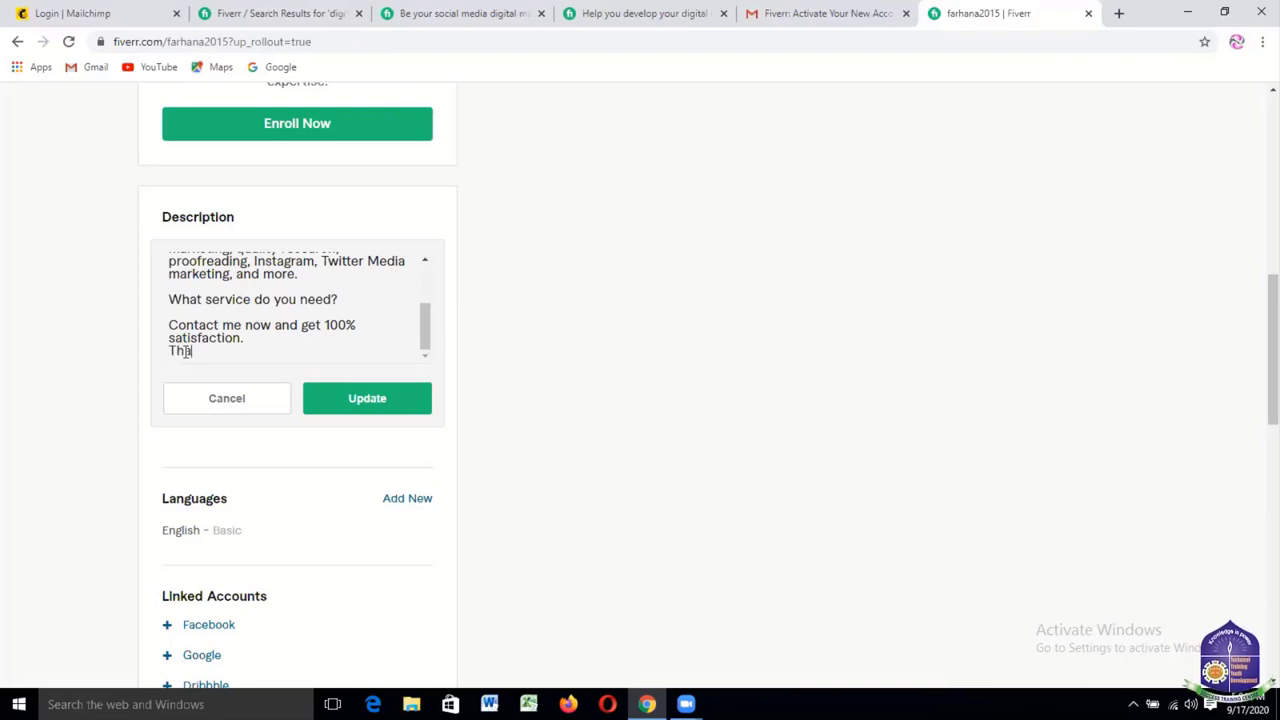
type("nk you")
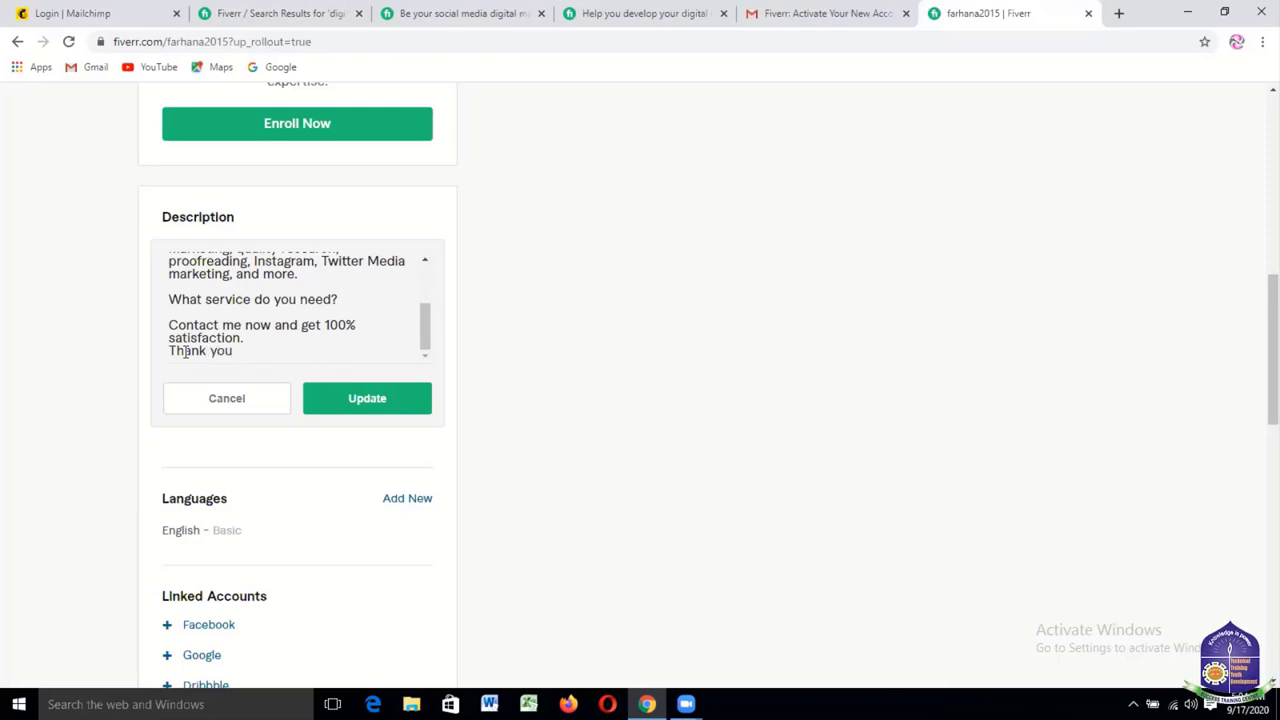
left_click(247, 338)
key("Return")
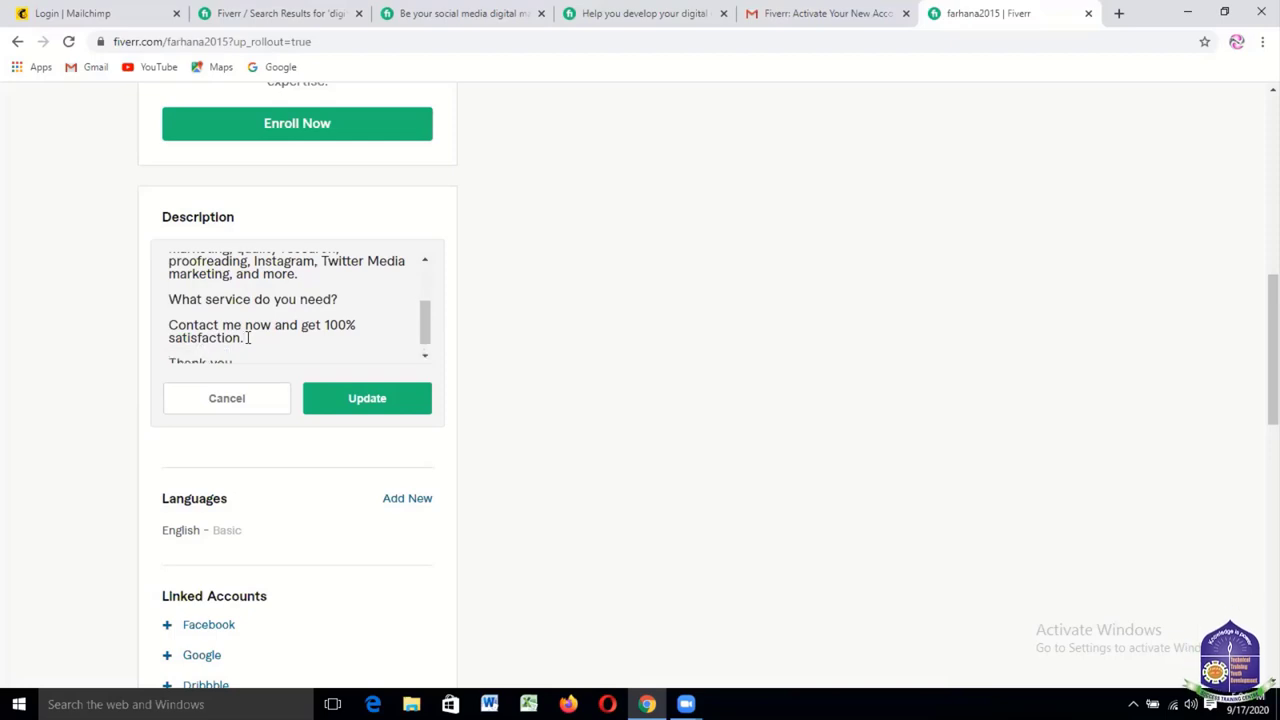
scroll(297, 355, "down", 1)
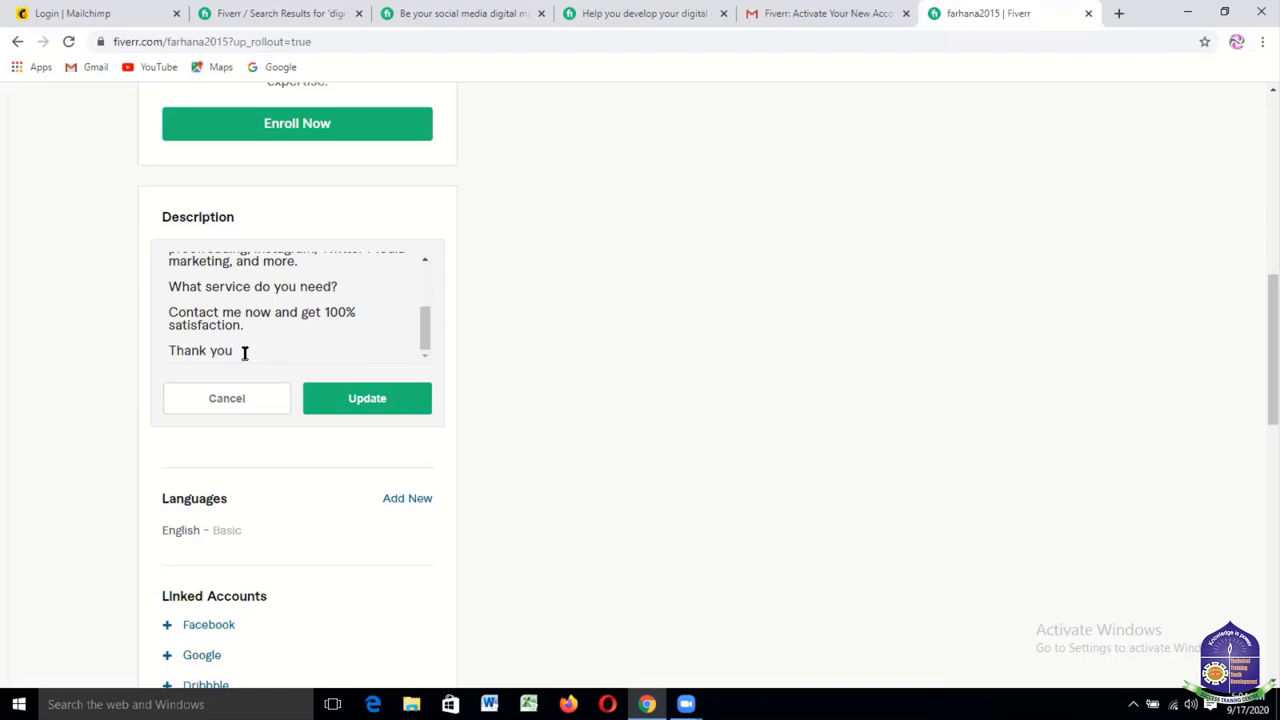
type(".")
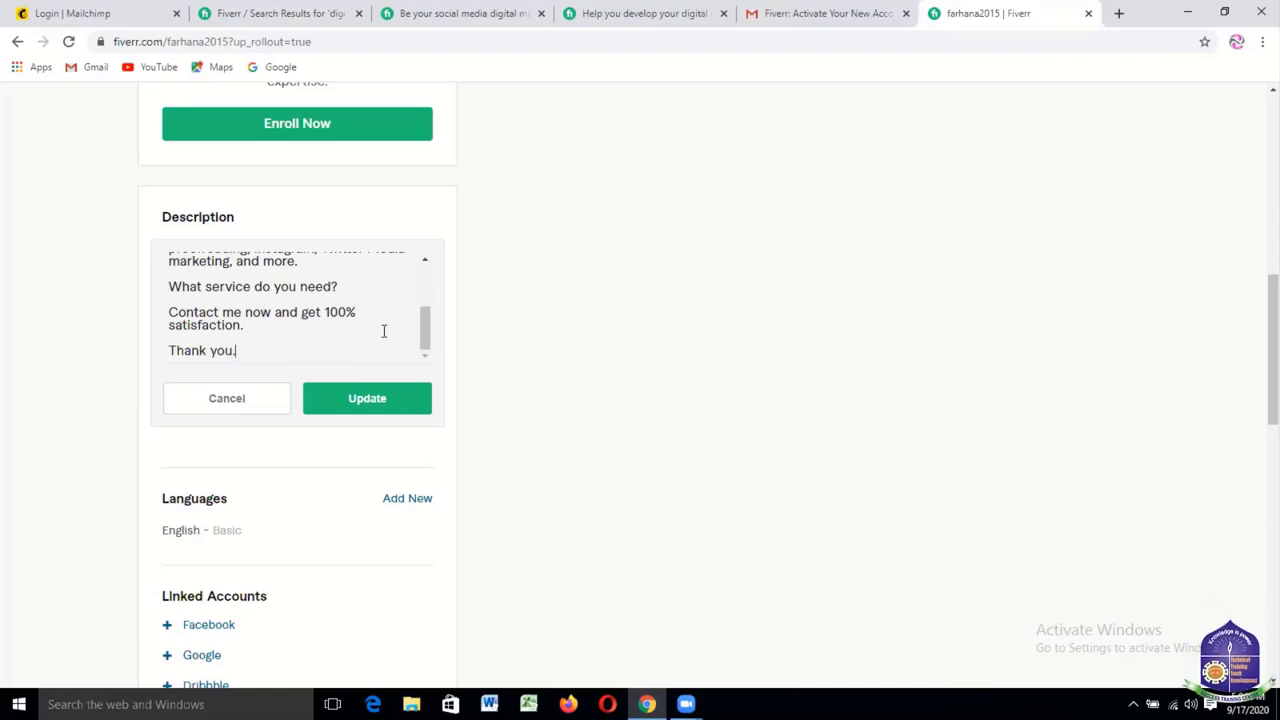
left_click(379, 399)
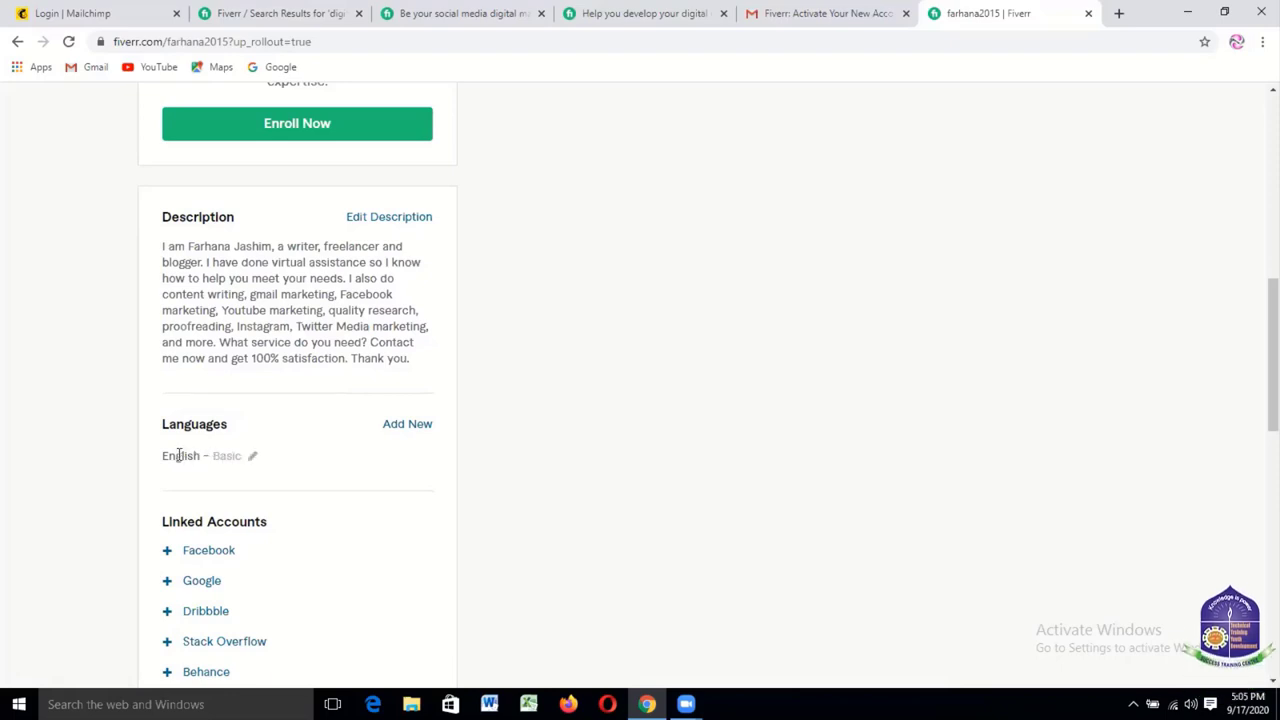
Edit the English language entry, change its level from Basic to Fluent and save
left_click(252, 459)
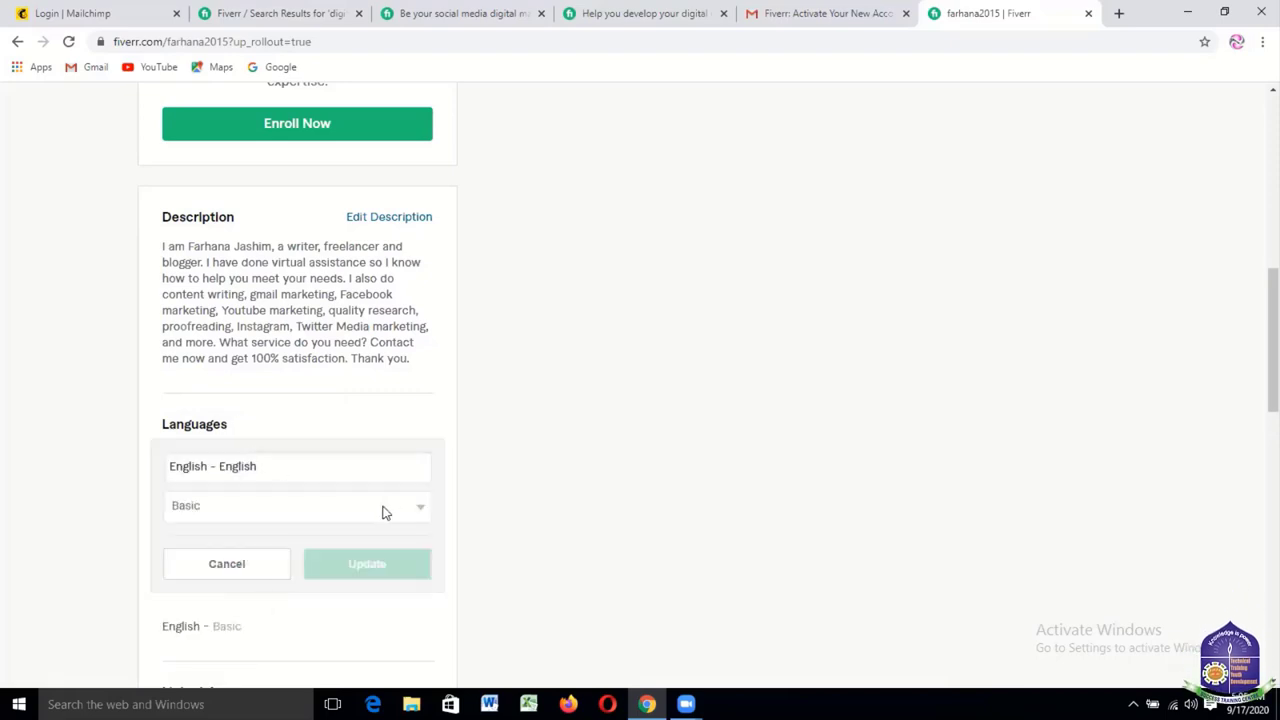
scroll(385, 512, "down", 3)
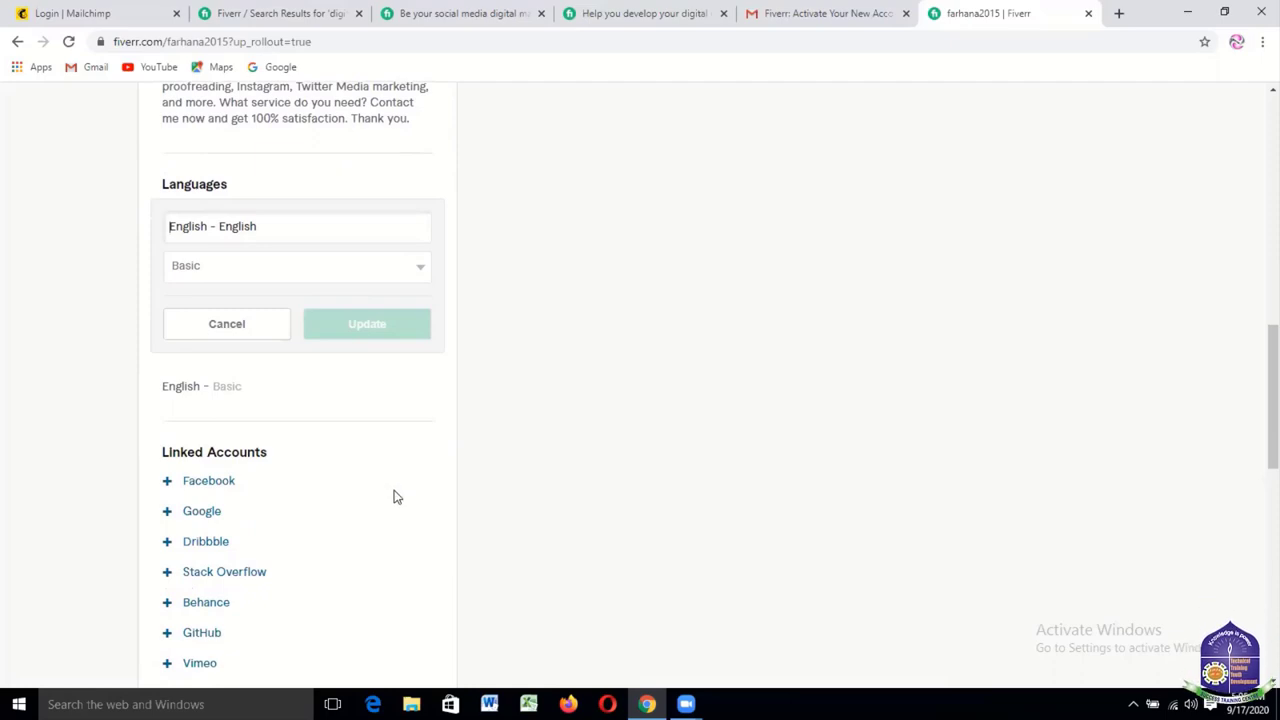
left_click(420, 268)
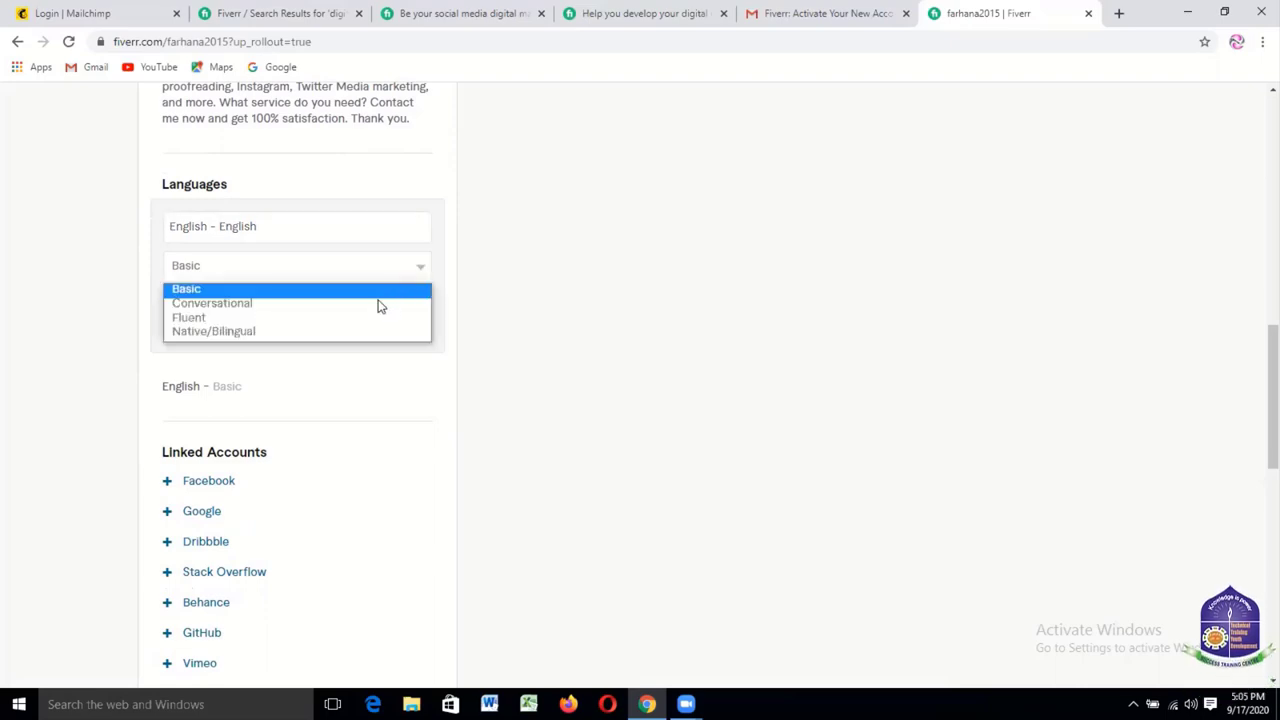
left_click(326, 318)
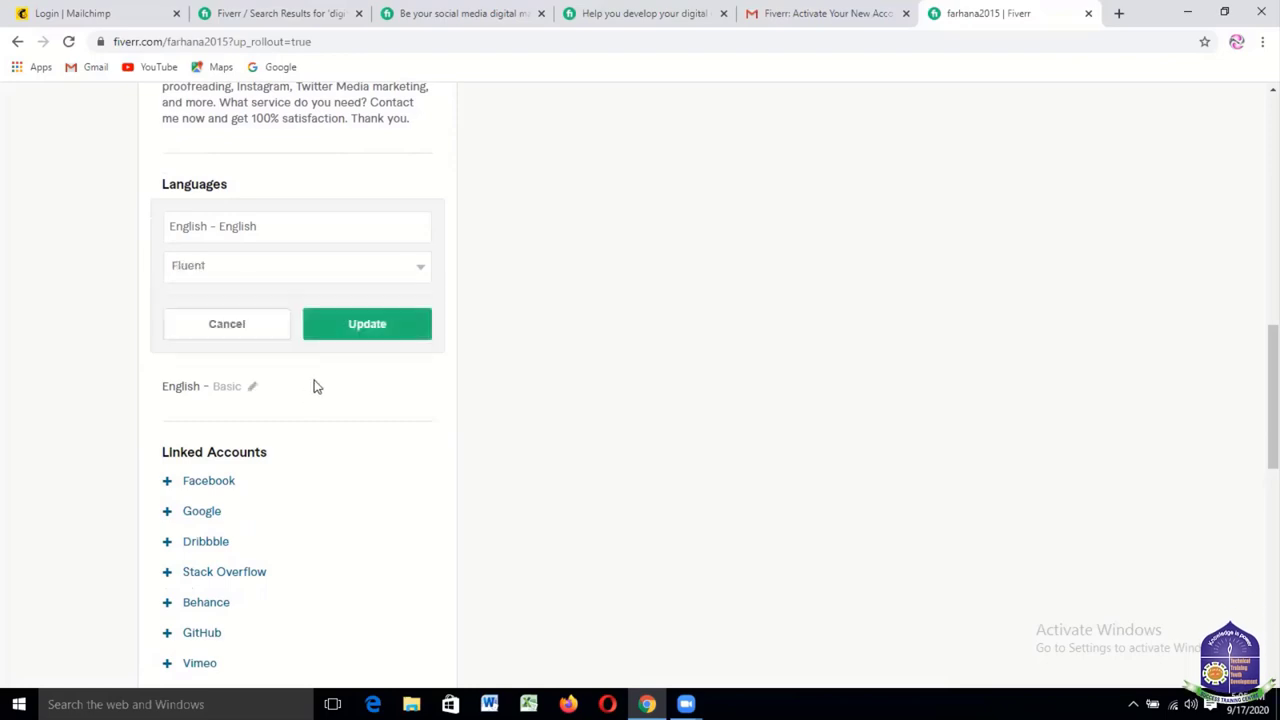
left_click(344, 334)
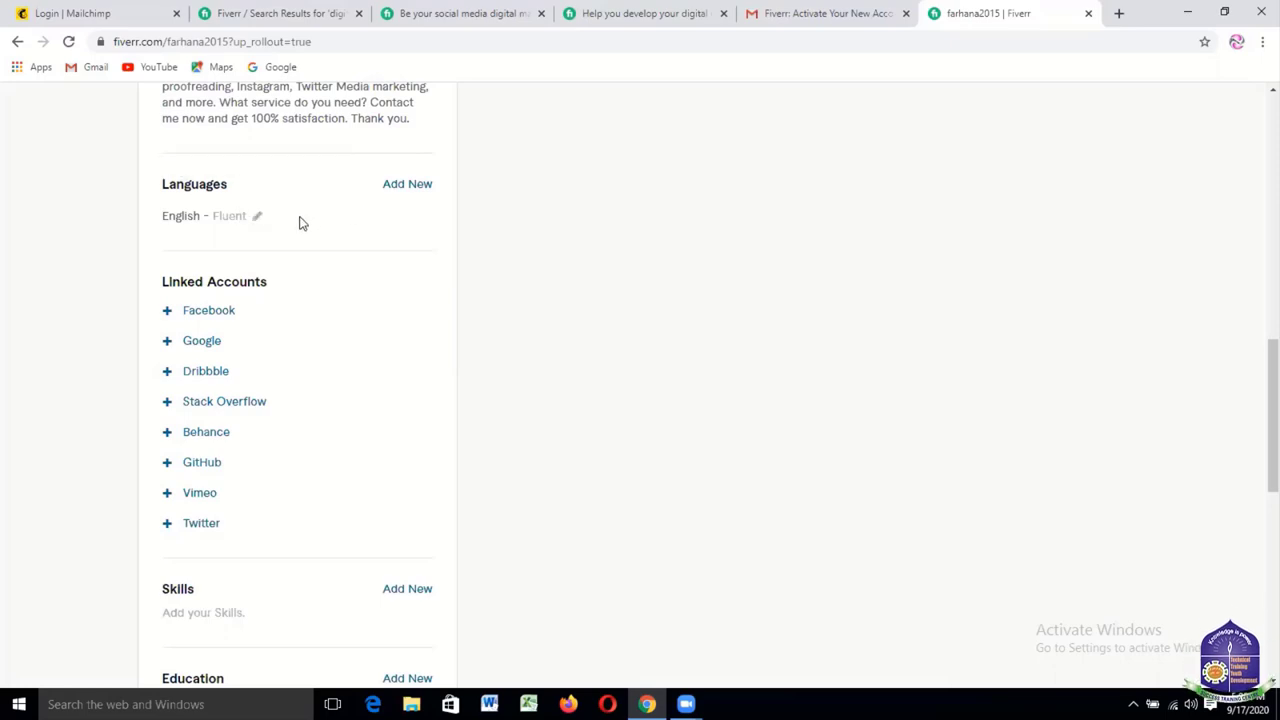
Add Bengali as a new language with Native/Bilingual proficiency
left_click(400, 186)
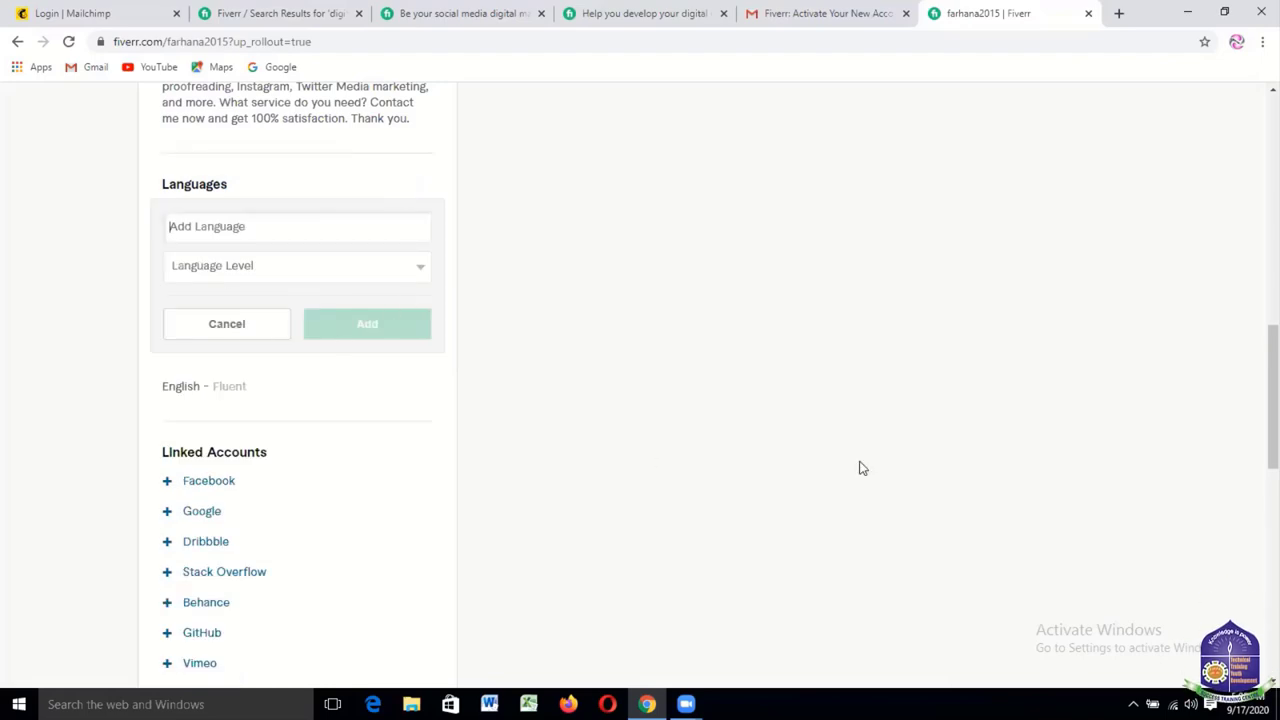
type("Bangla")
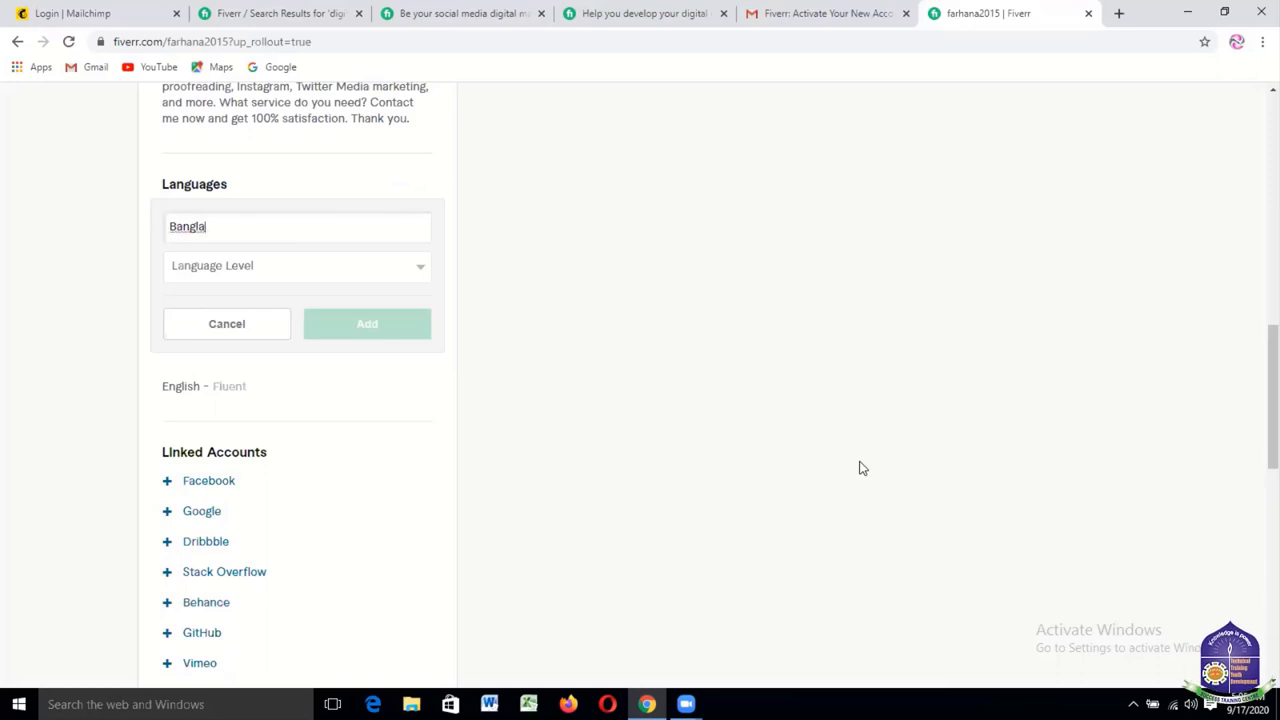
key("BackSpace")
key("BackSpace")
key("BackSpace")
key("BackSpace")
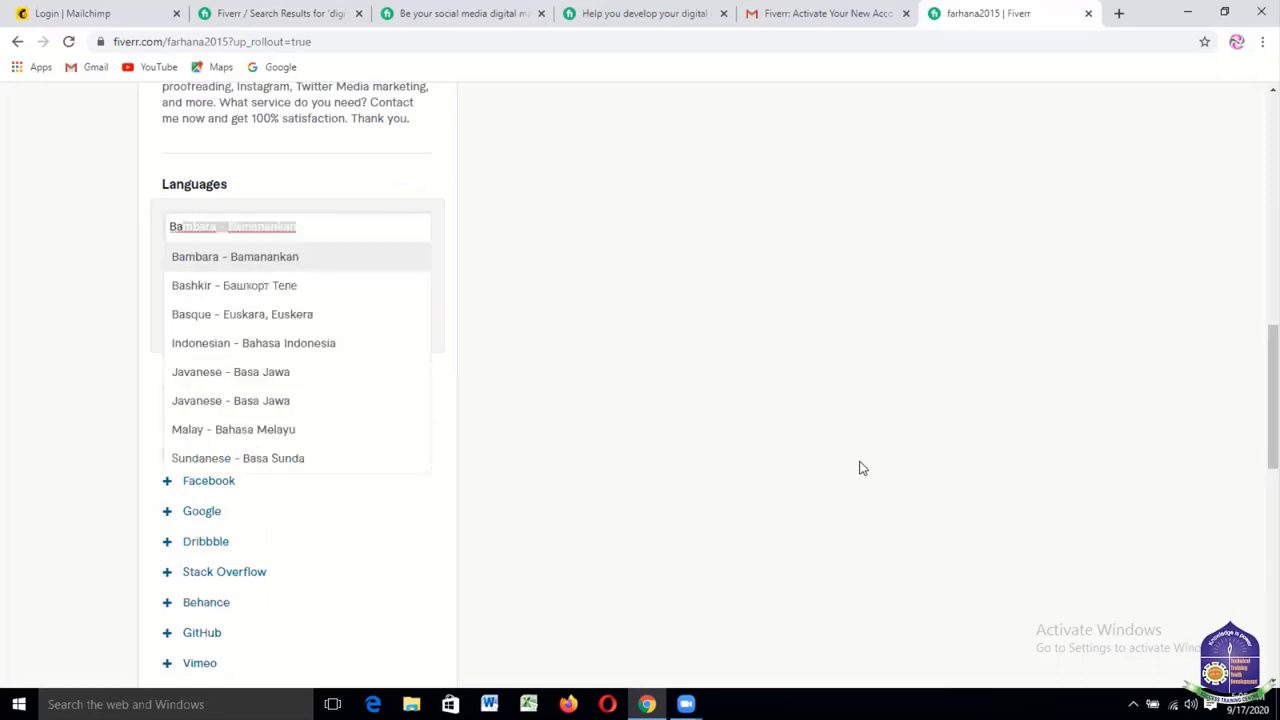
key("BackSpace")
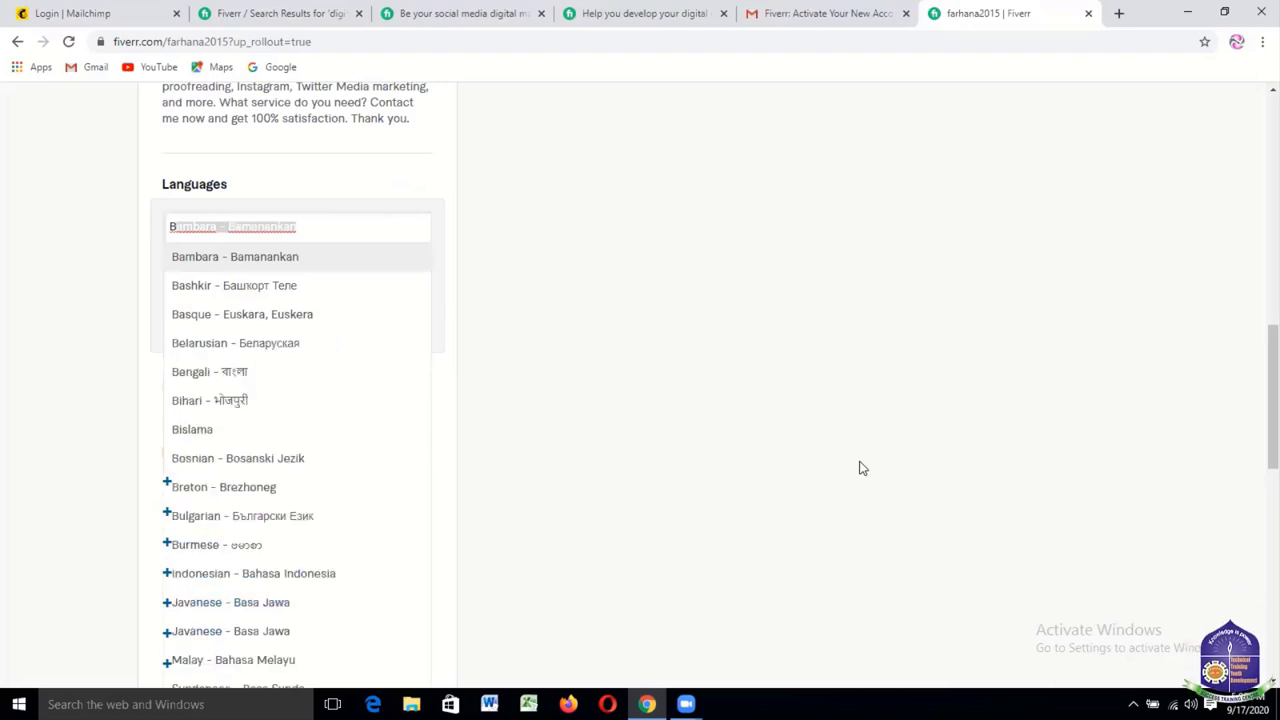
left_click(200, 374)
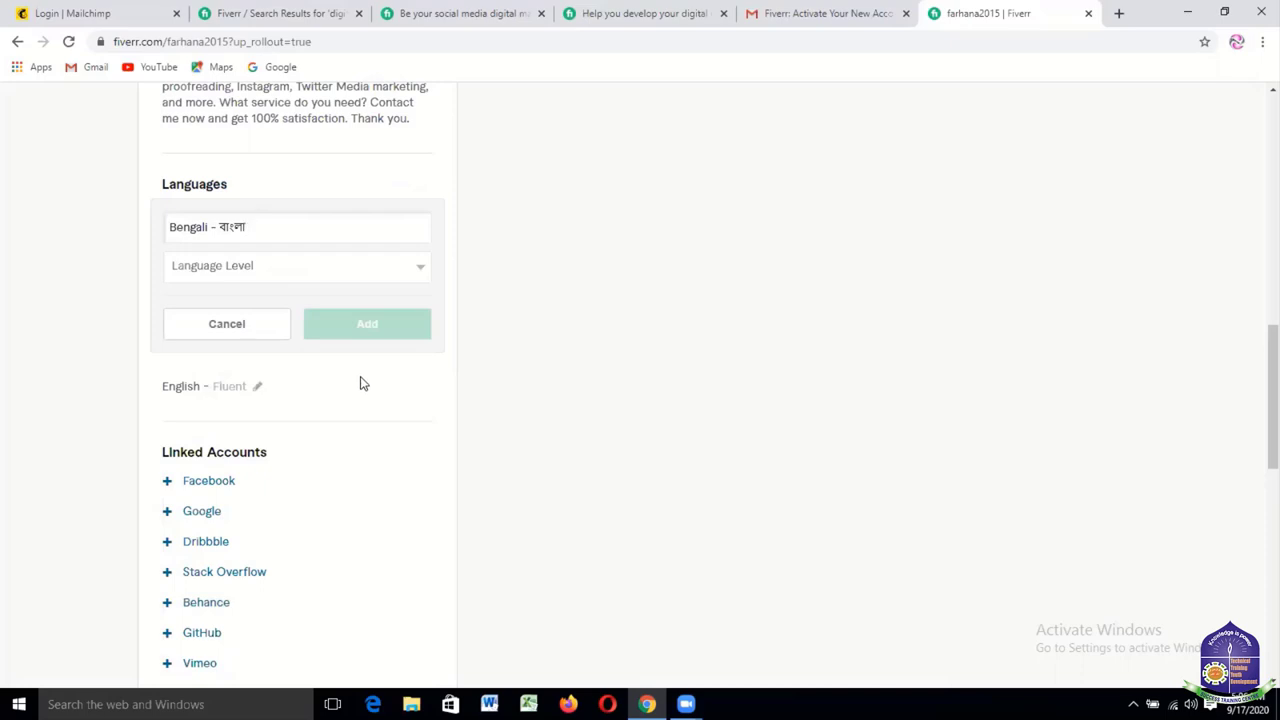
left_click(420, 268)
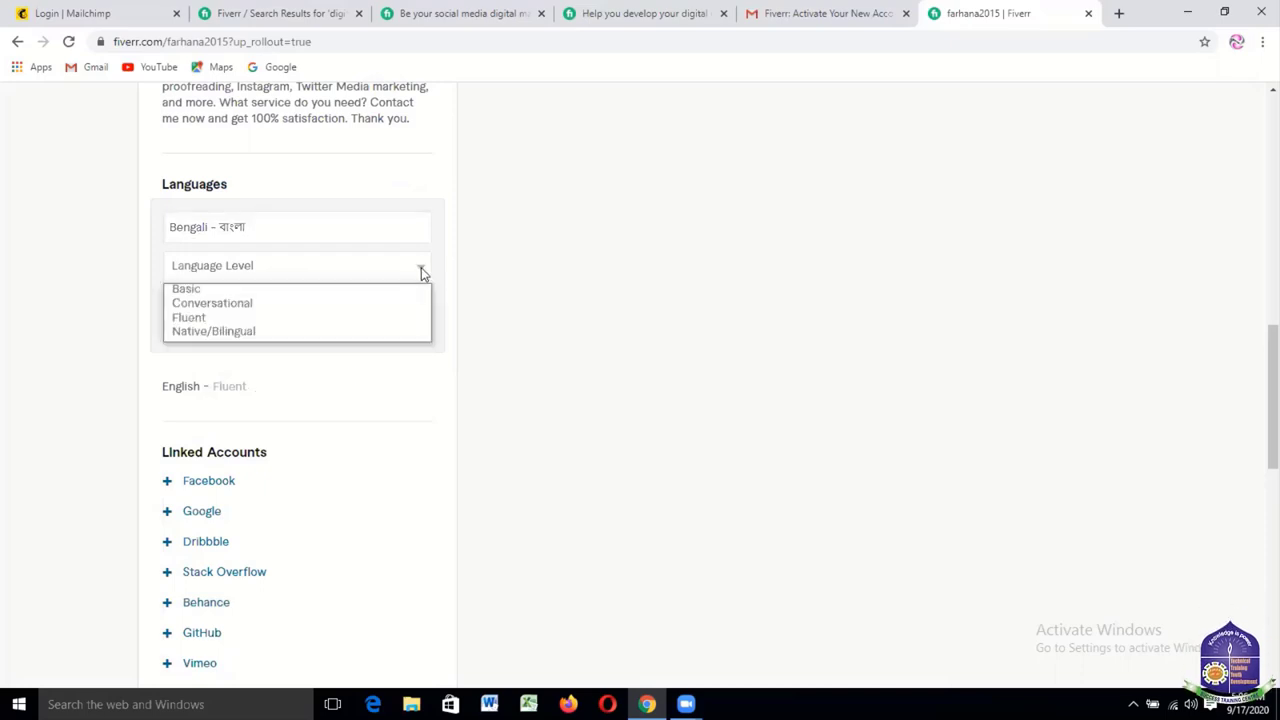
left_click(352, 333)
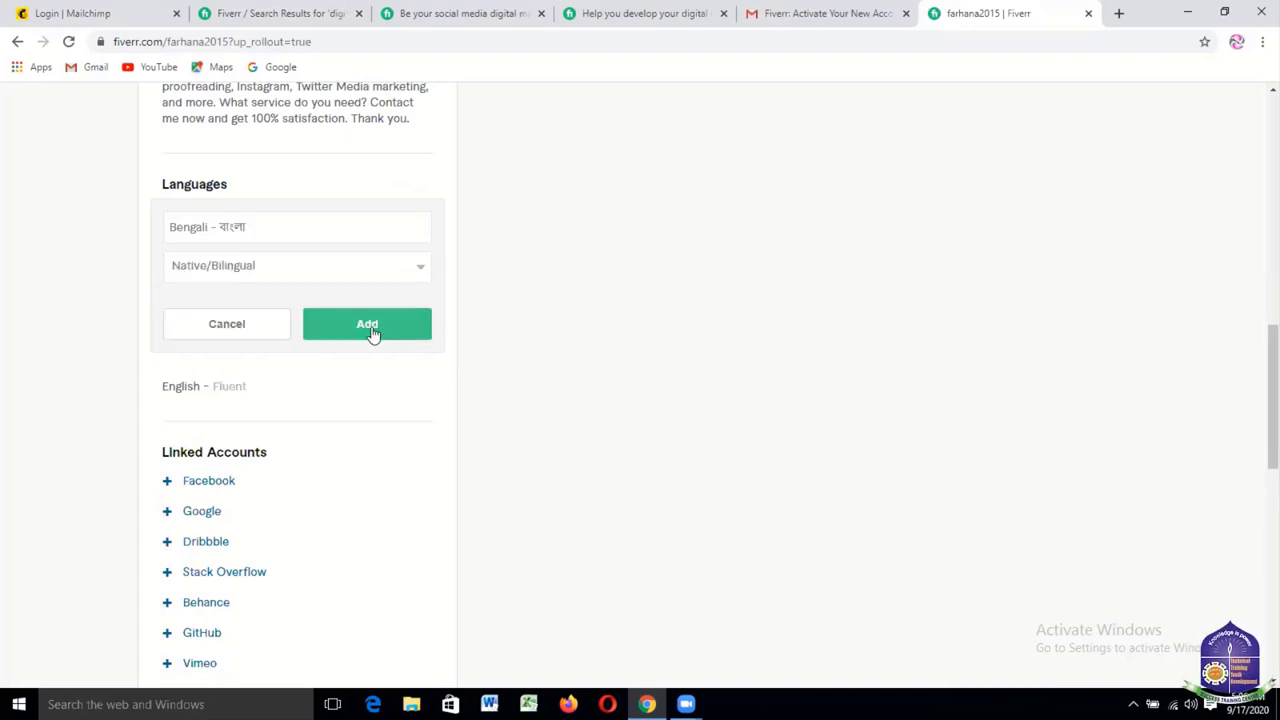
left_click(372, 334)
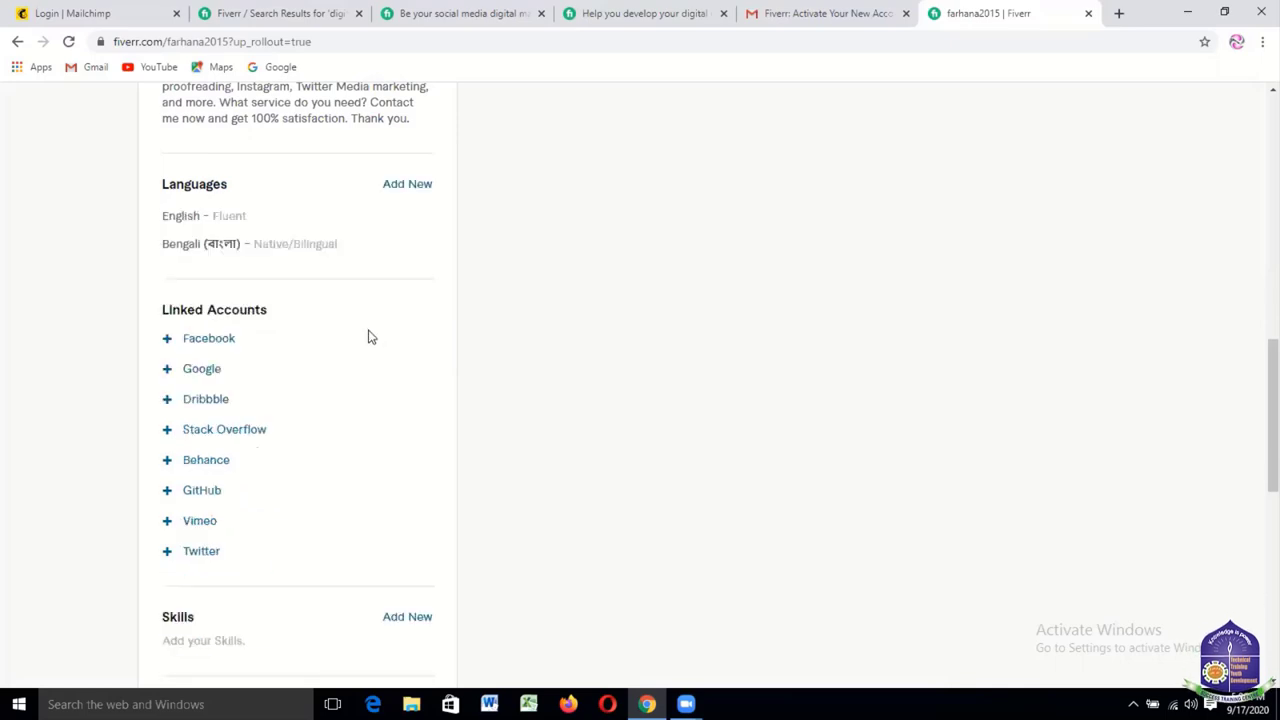
Add Hindi as a third language with Basic proficiency
left_click(407, 188)
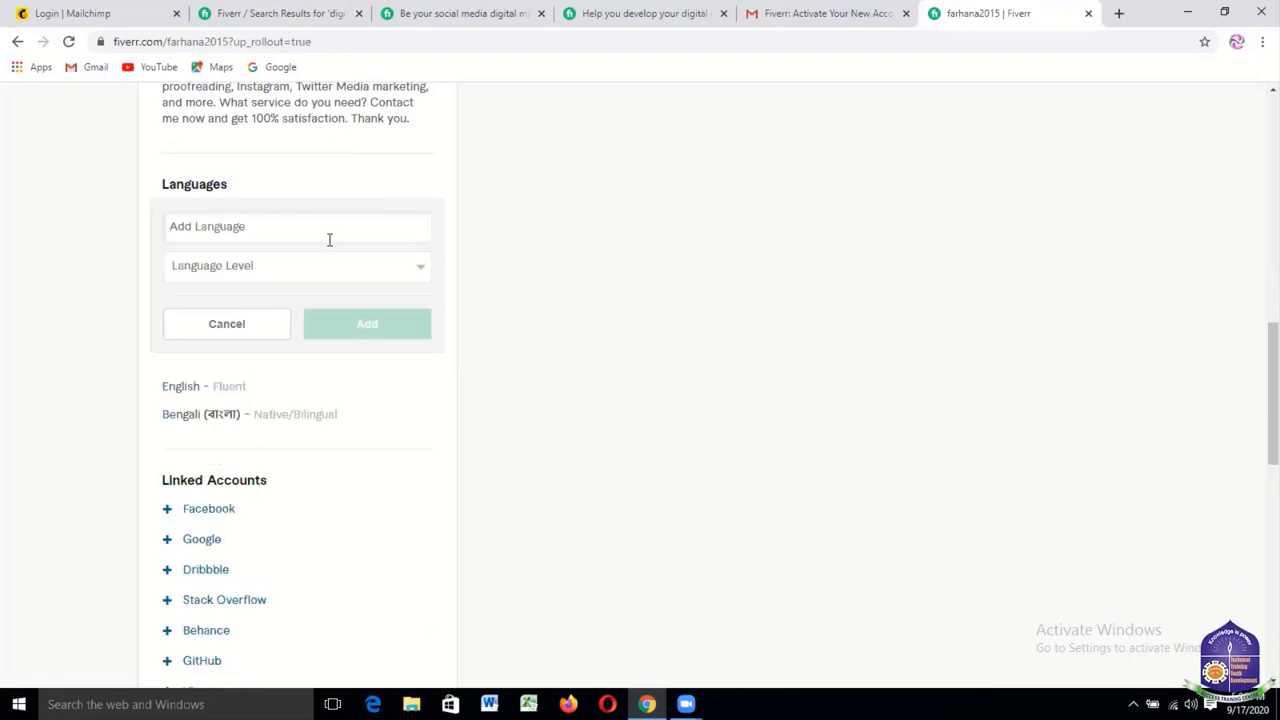
type("Hi")
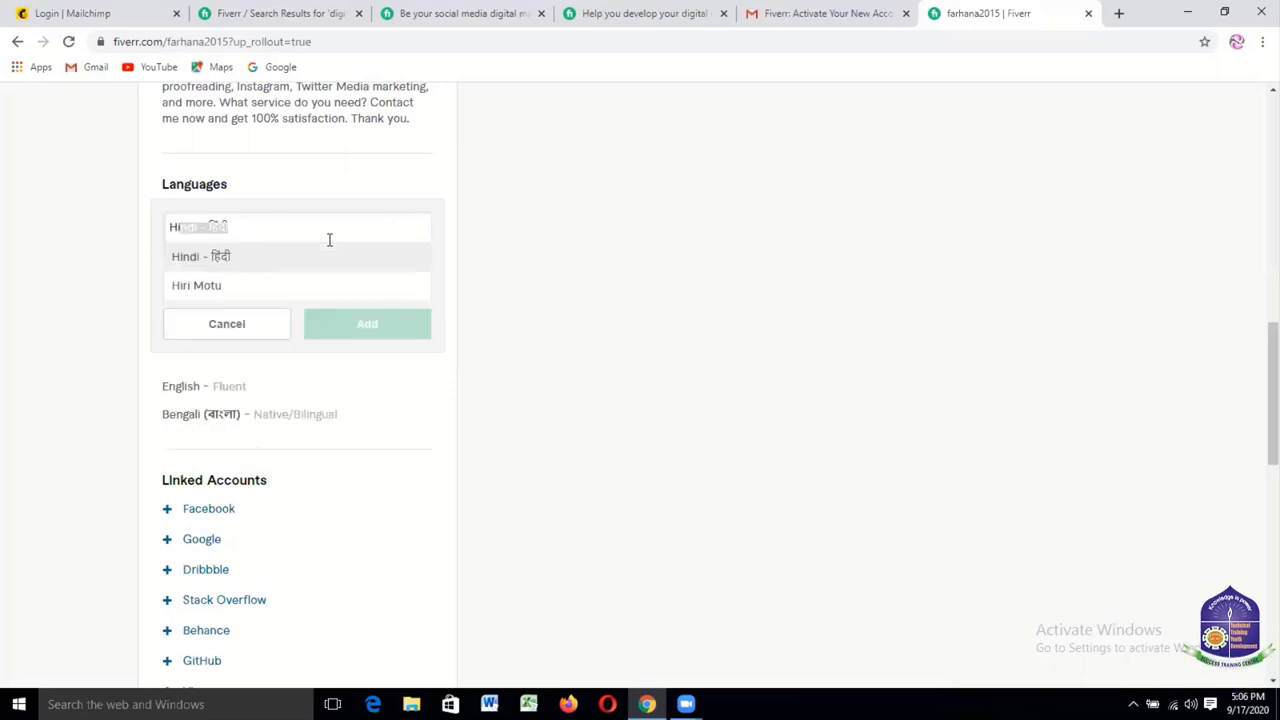
left_click(230, 257)
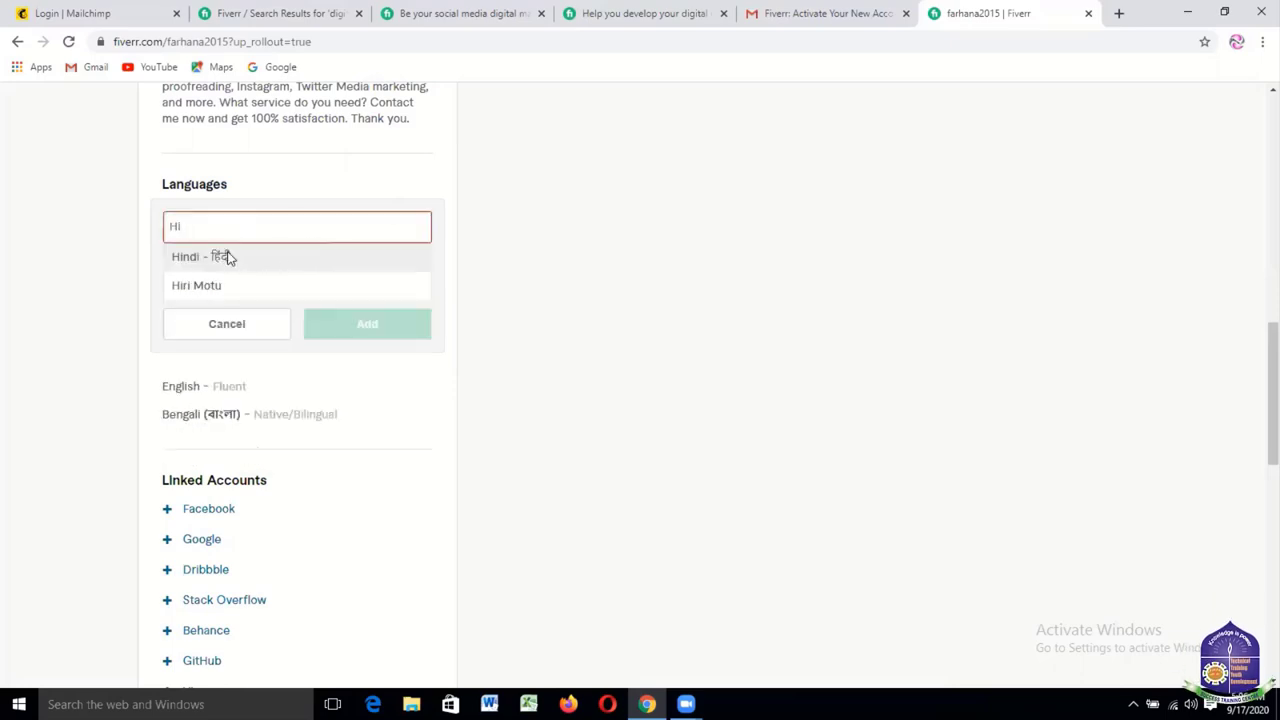
left_click(421, 269)
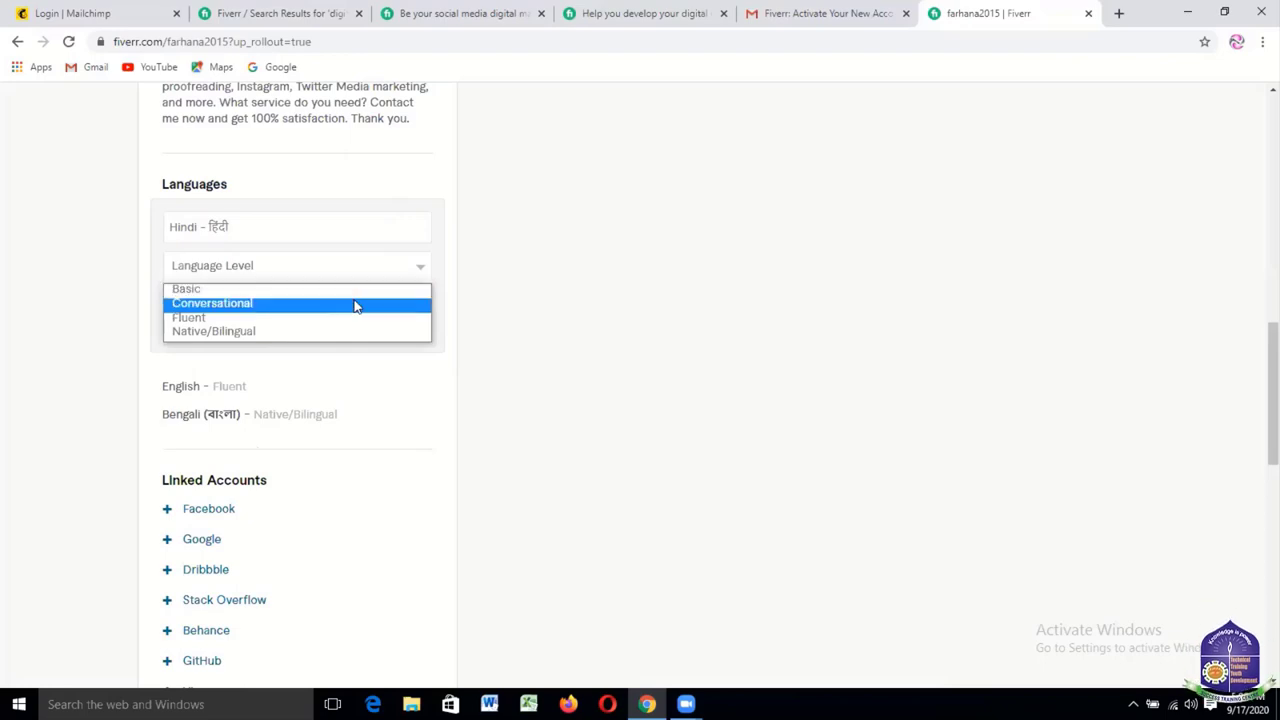
key("Up")
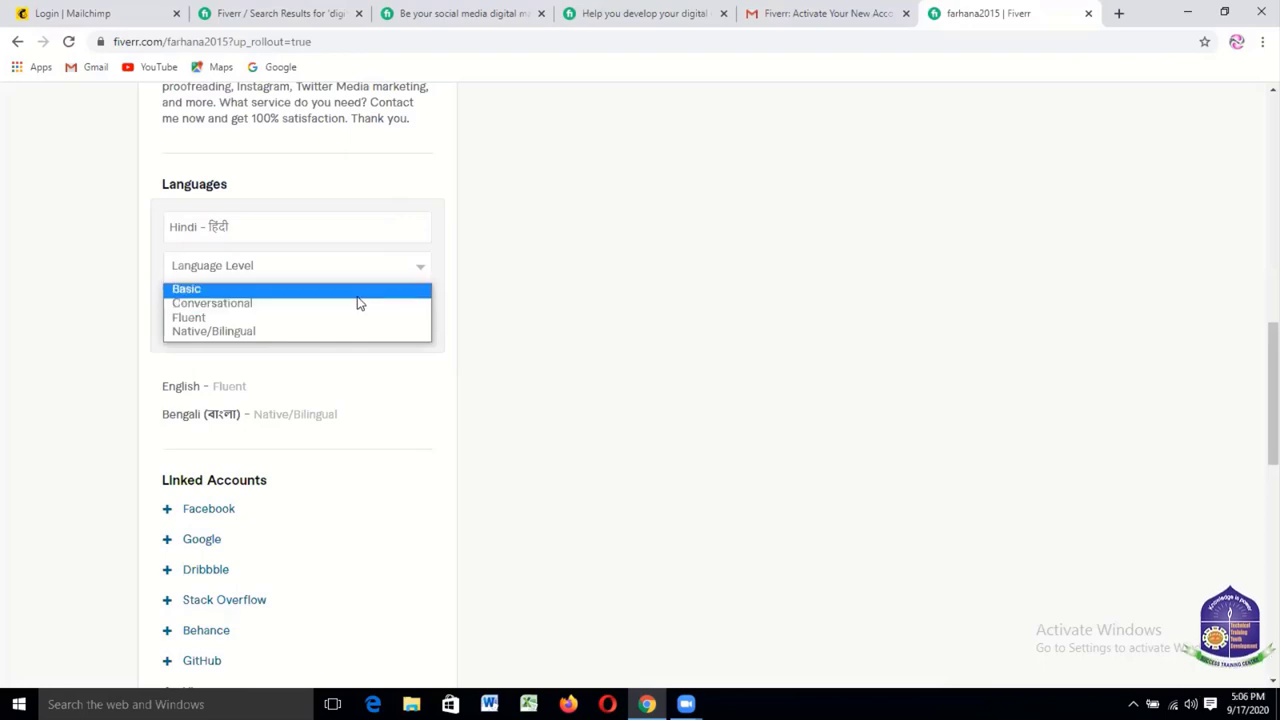
key("Return")
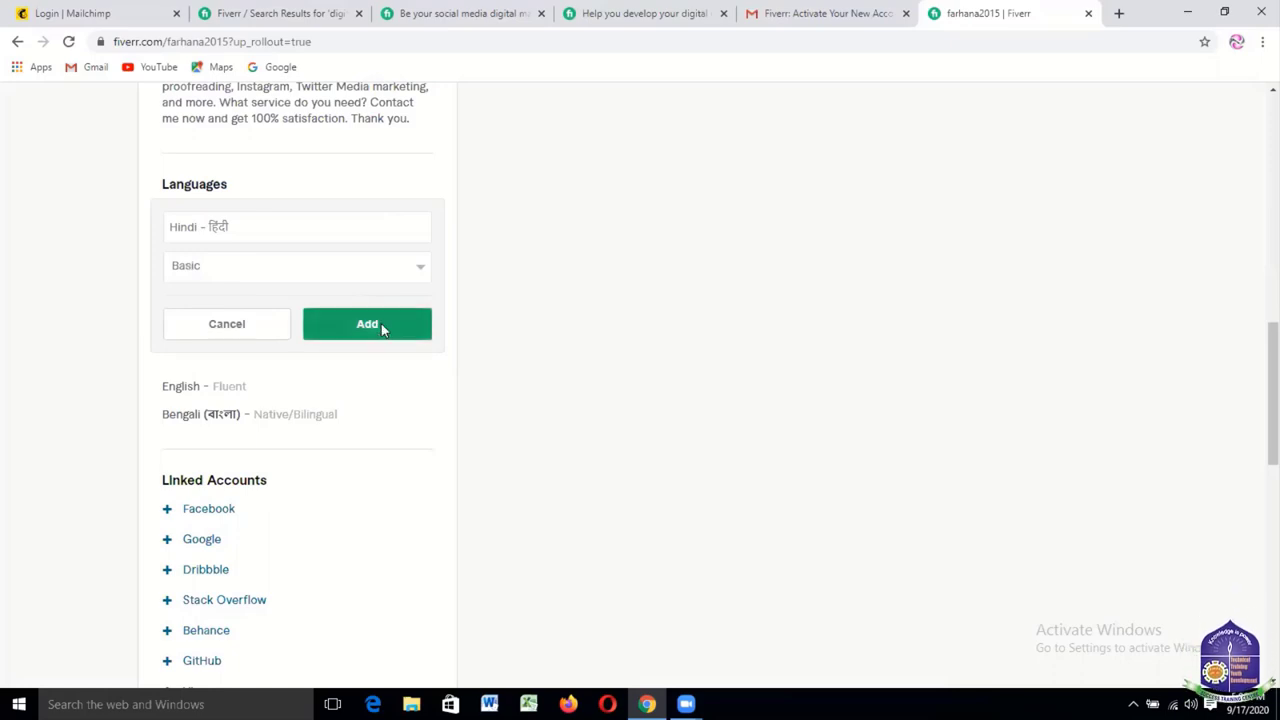
left_click(381, 325)
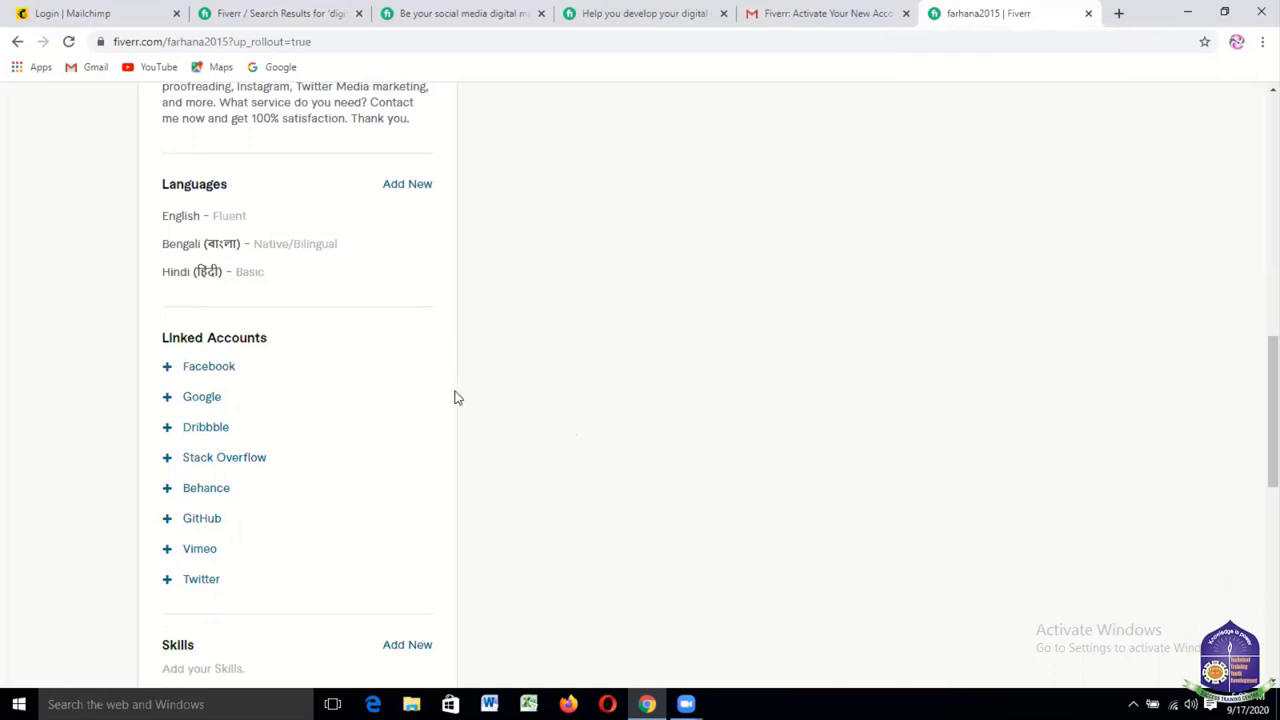
left_click(1116, 14)
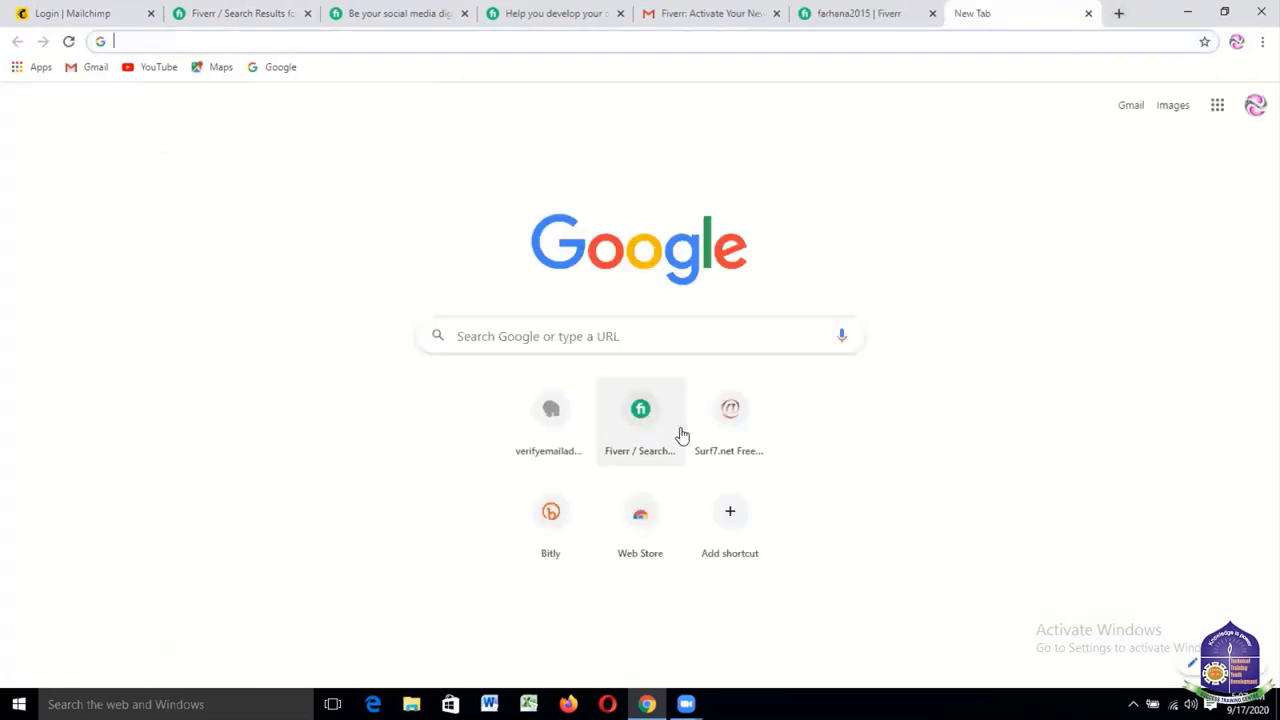
left_click(1187, 13)
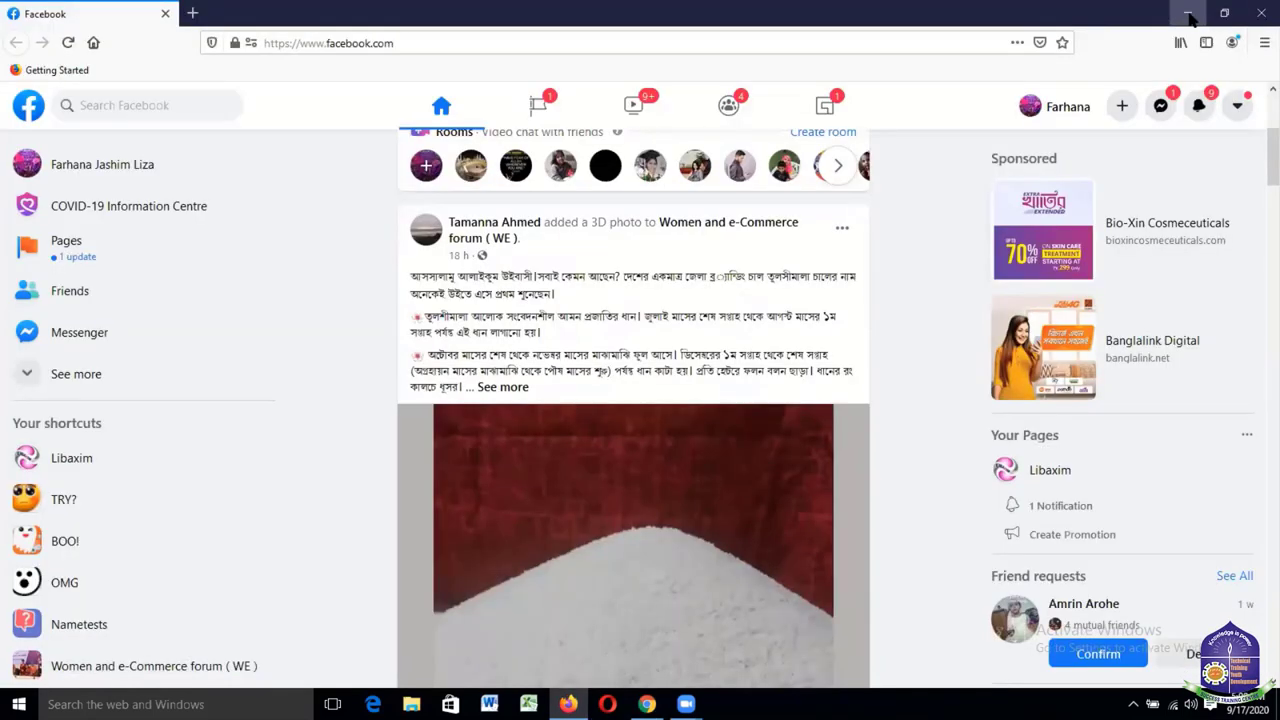
left_click(1188, 14)
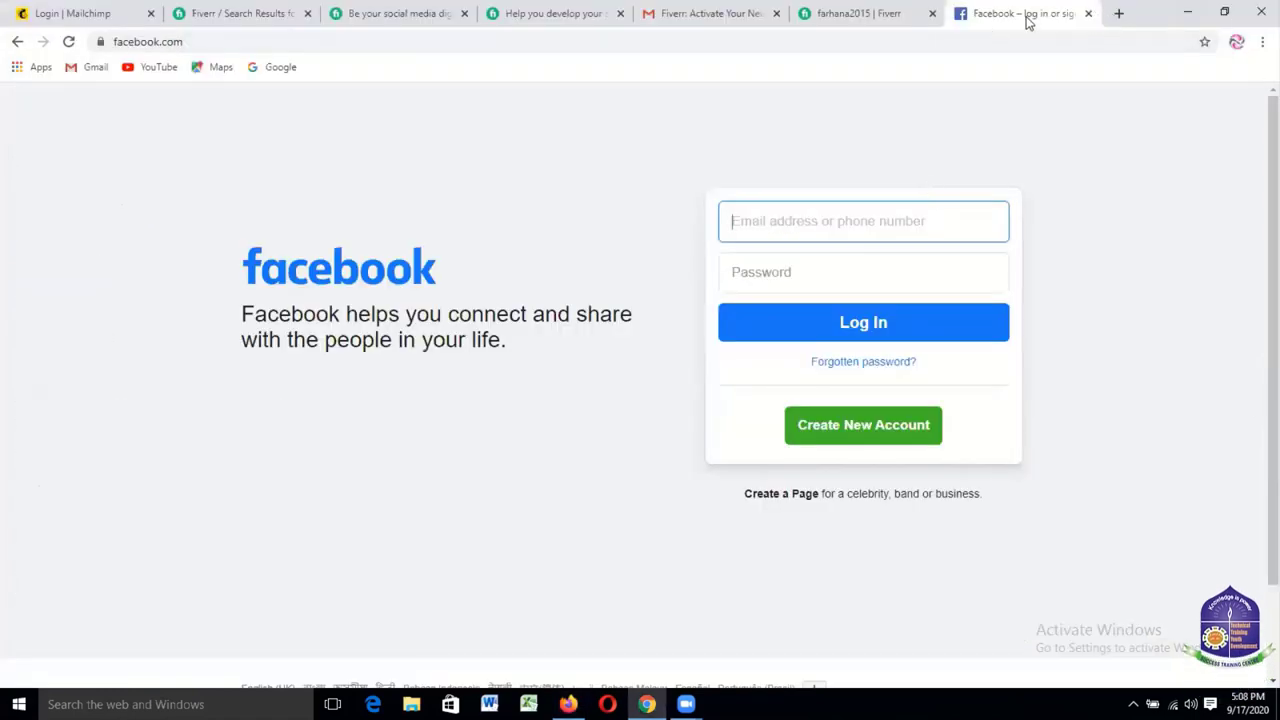
left_click(1088, 13)
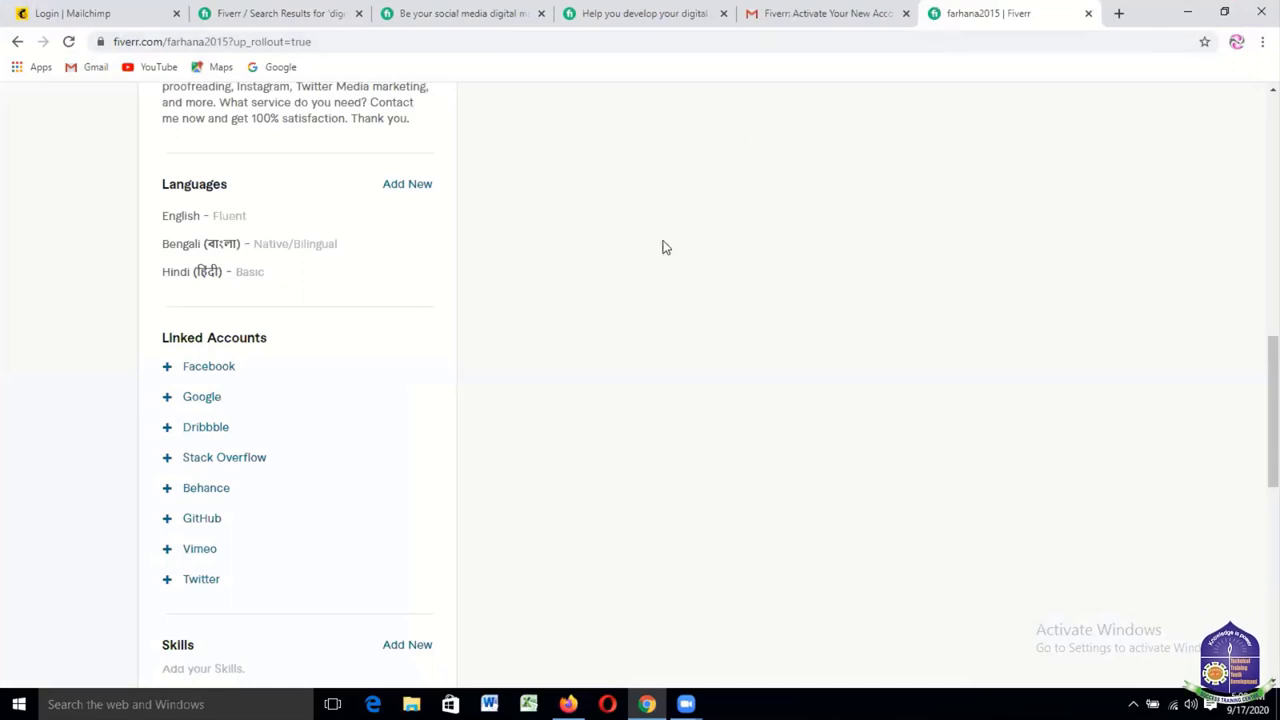
Sign in to Facebook with the account's email and password
left_click(167, 370)
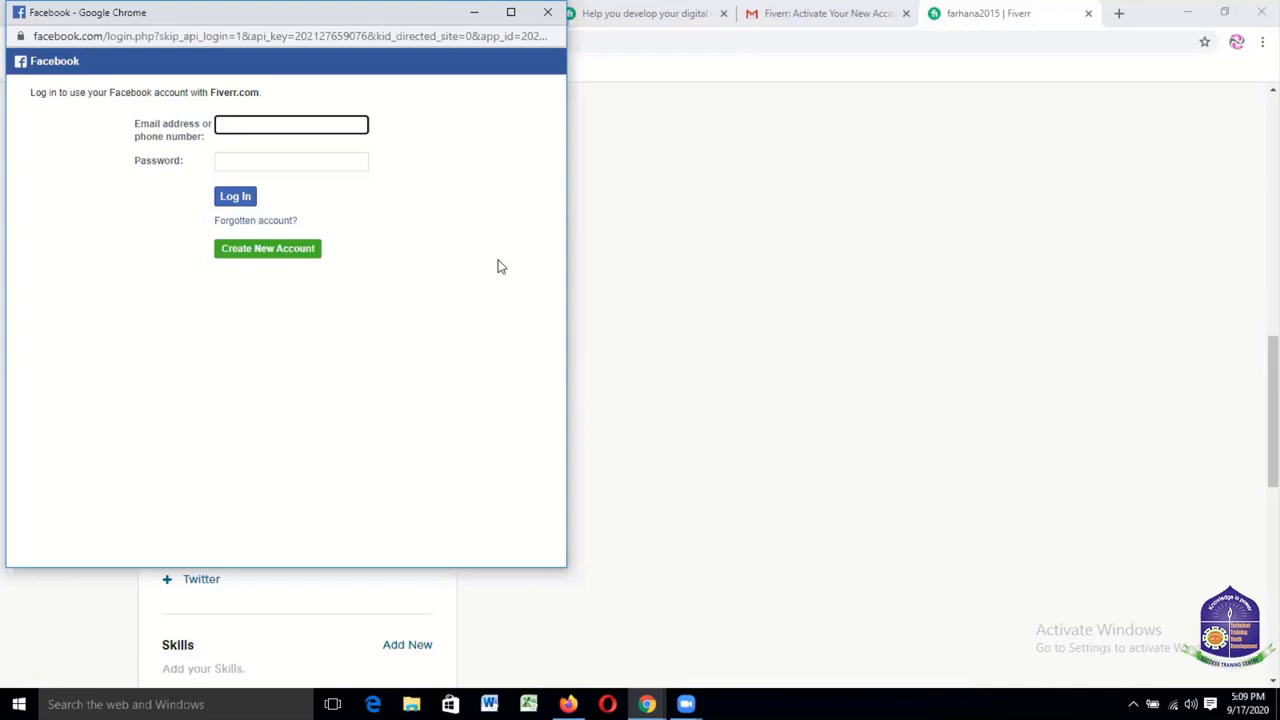
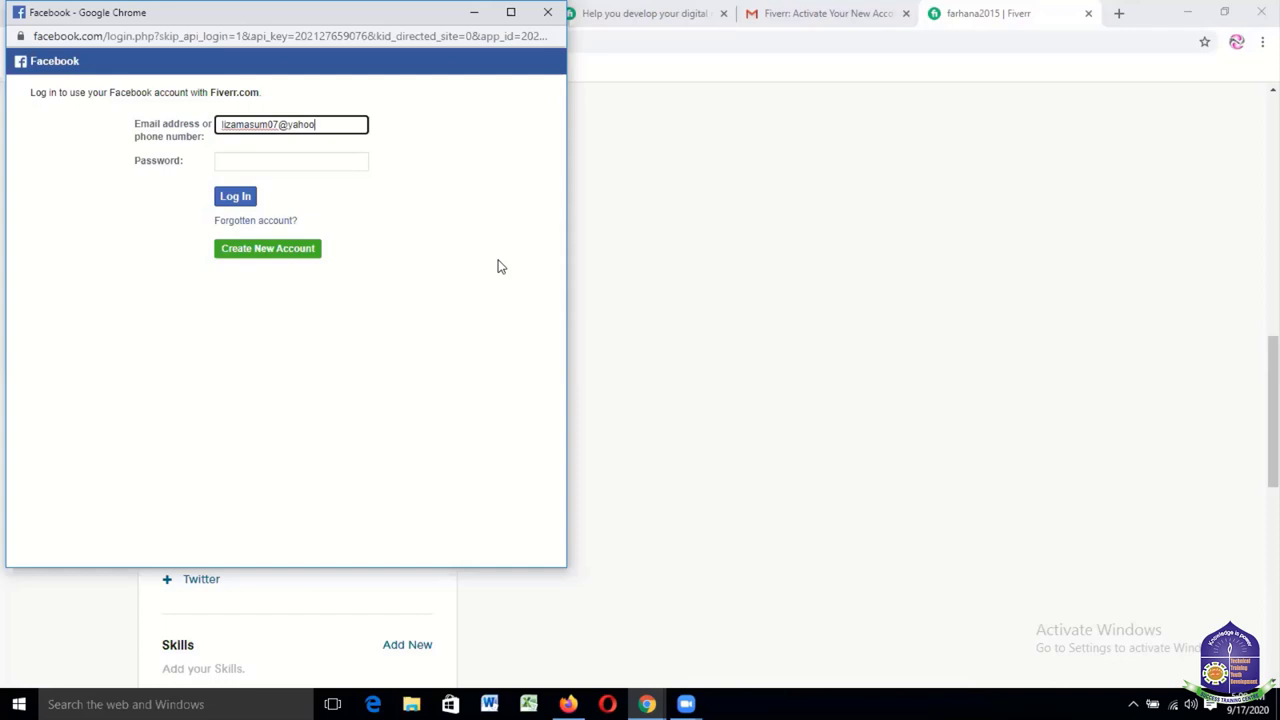
left_click(283, 161)
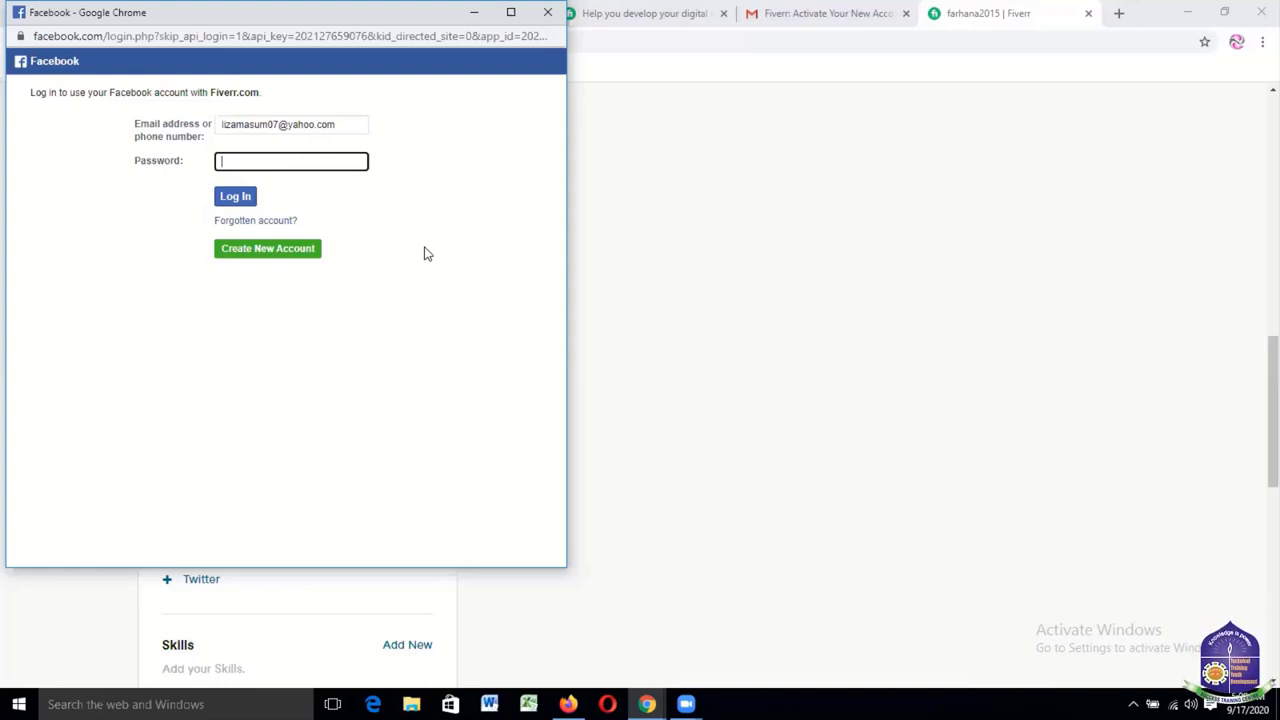
type("••••")
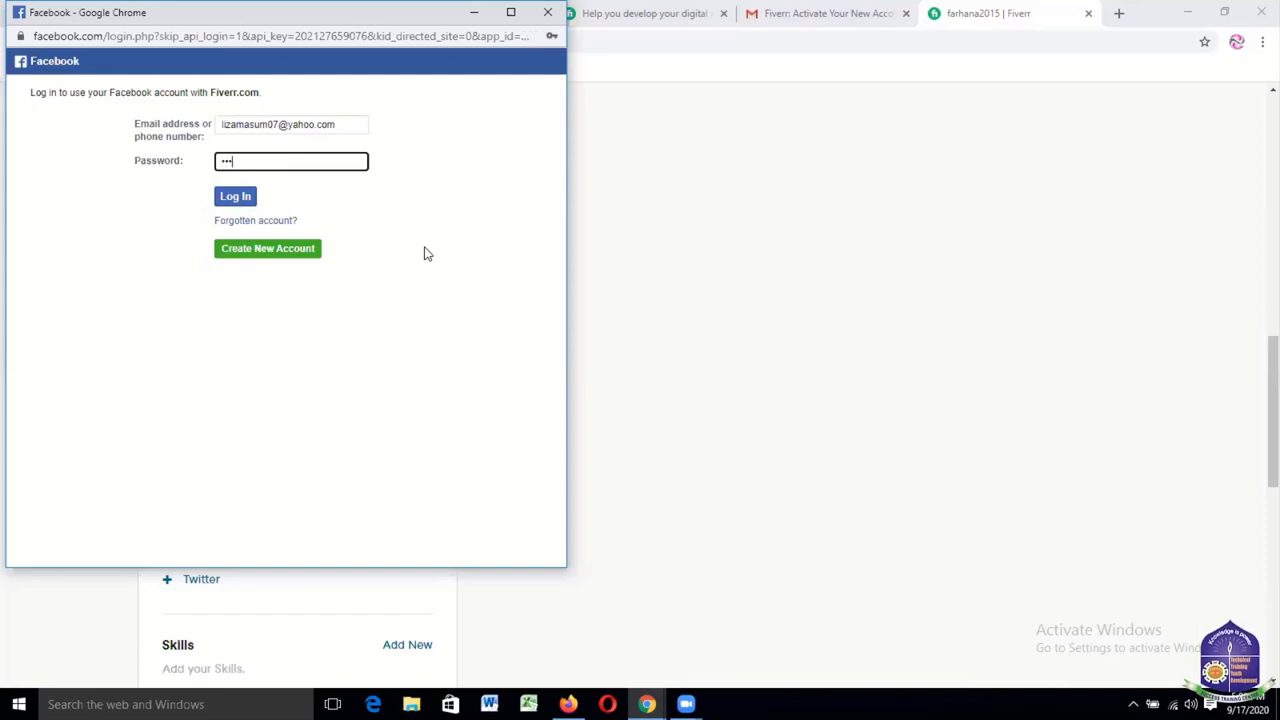
type("•••")
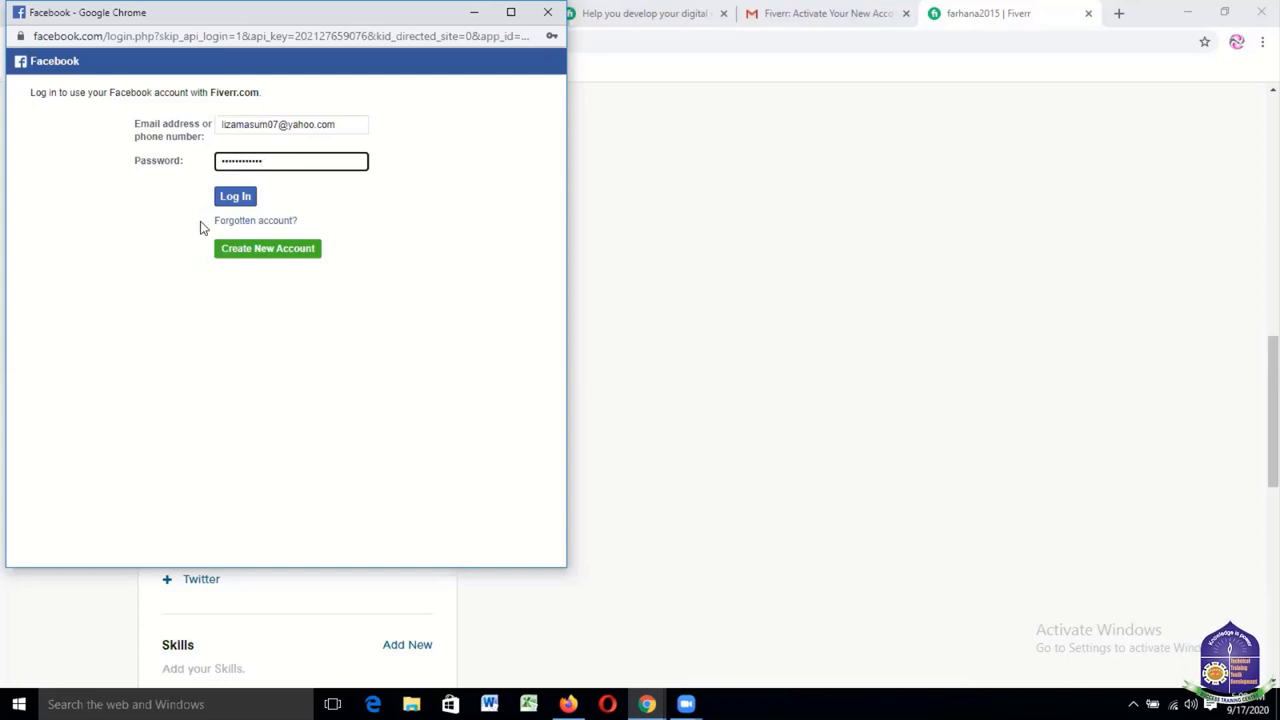
left_click(243, 200)
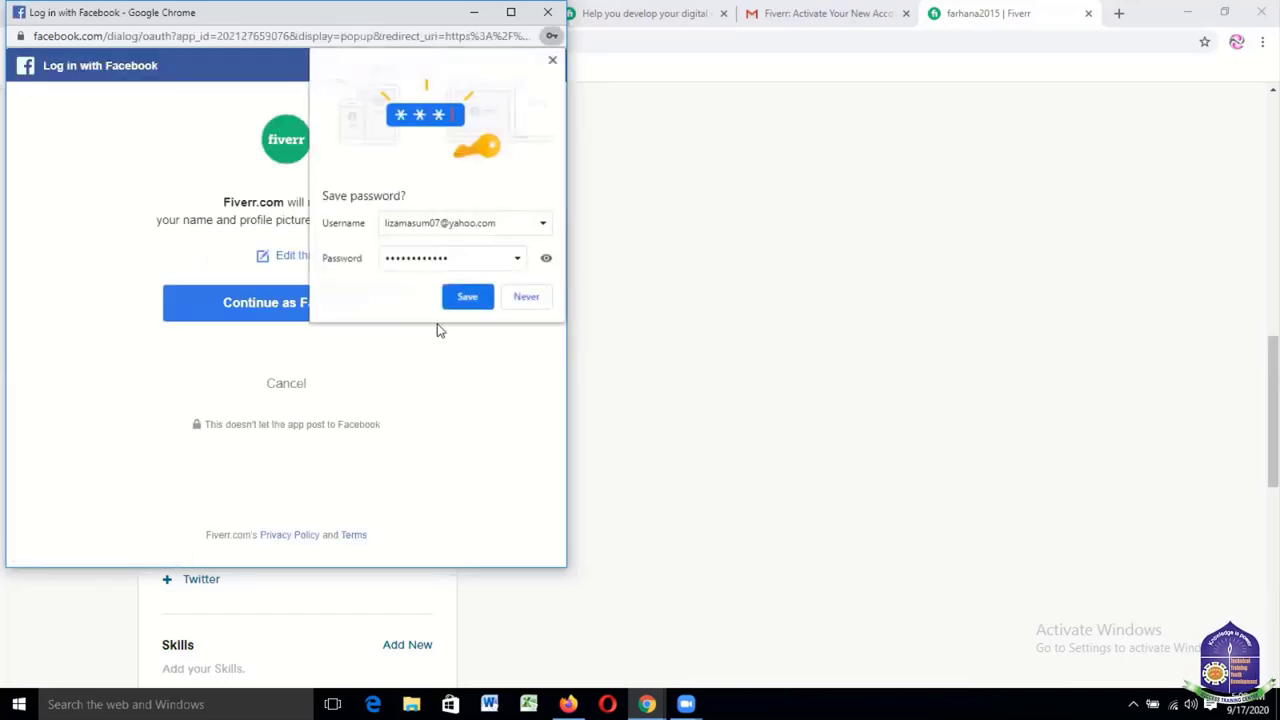
Let the browser save the Facebook login and approve sharing the profile with Fiverr
left_click(485, 306)
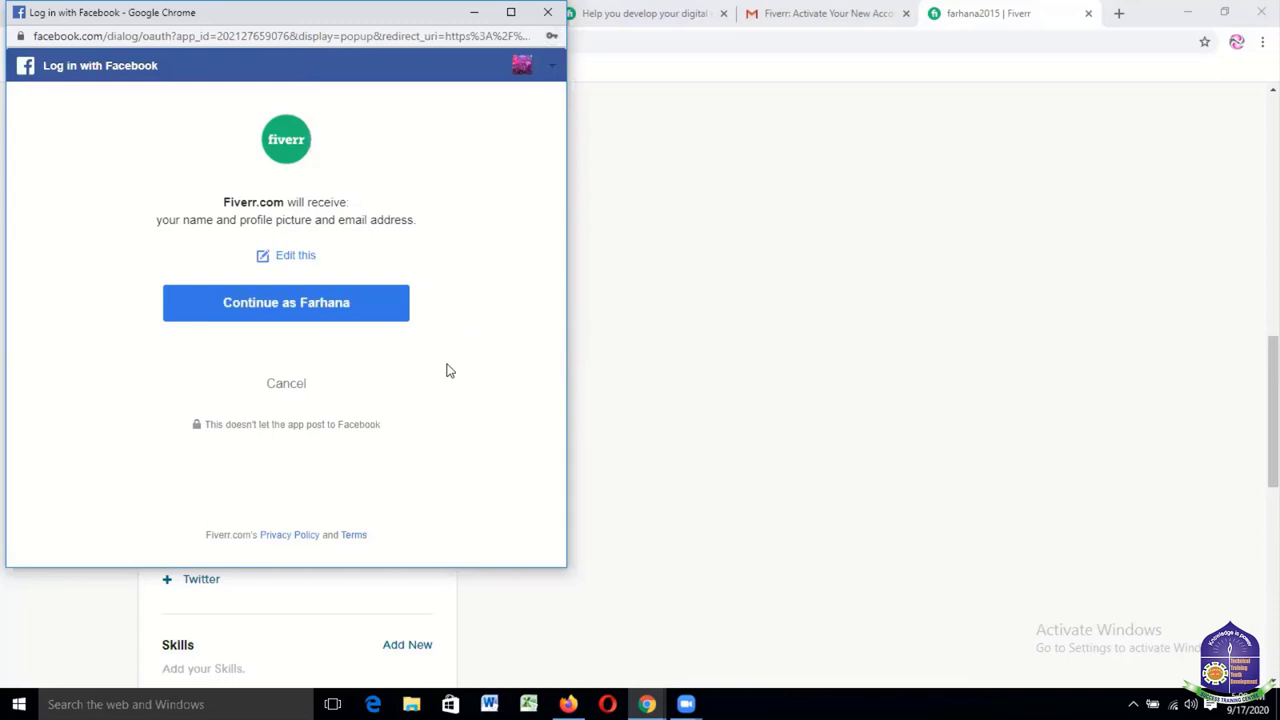
left_click(274, 312)
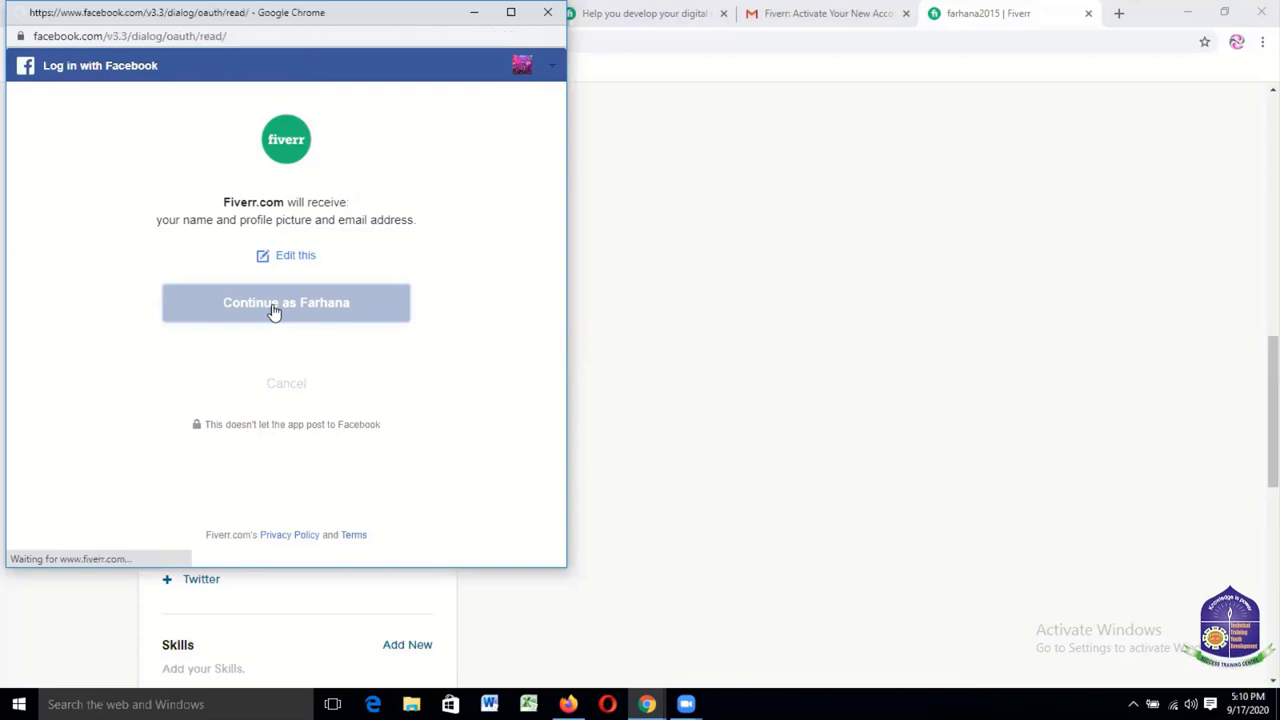
mouse_move(421, 339)
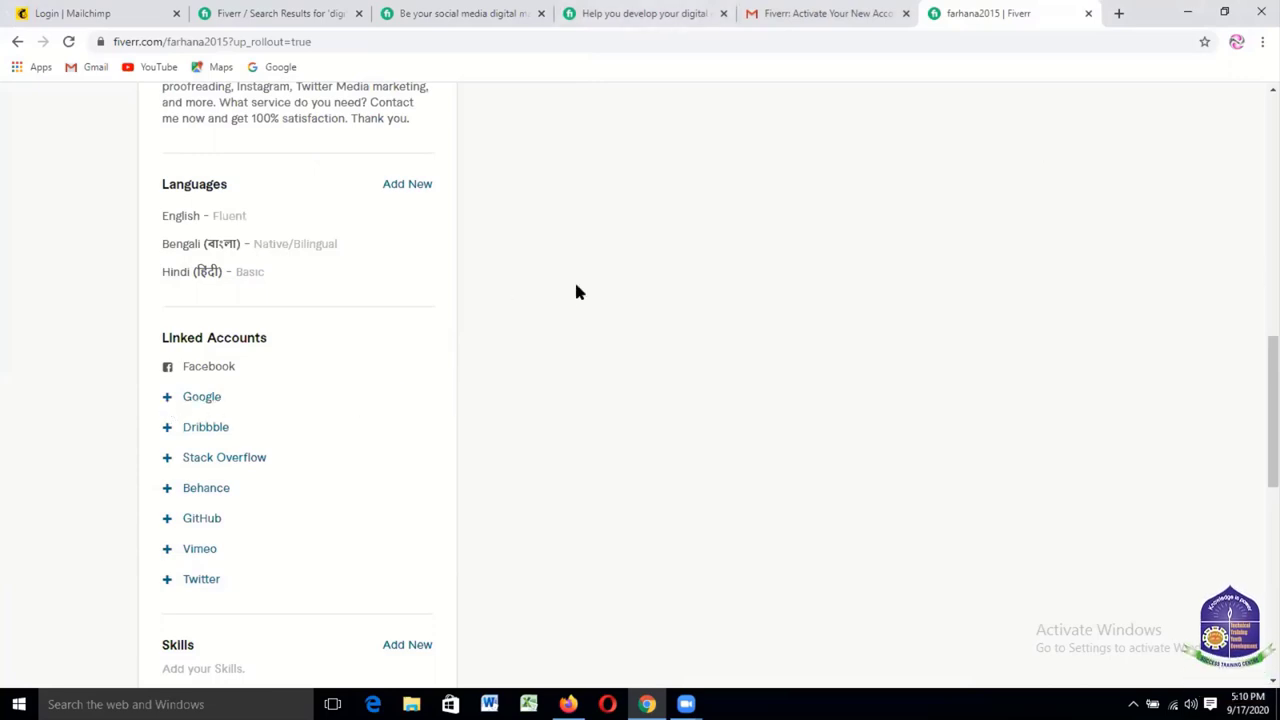
Link the business Google account to Fiverr and allow access
left_click(168, 401)
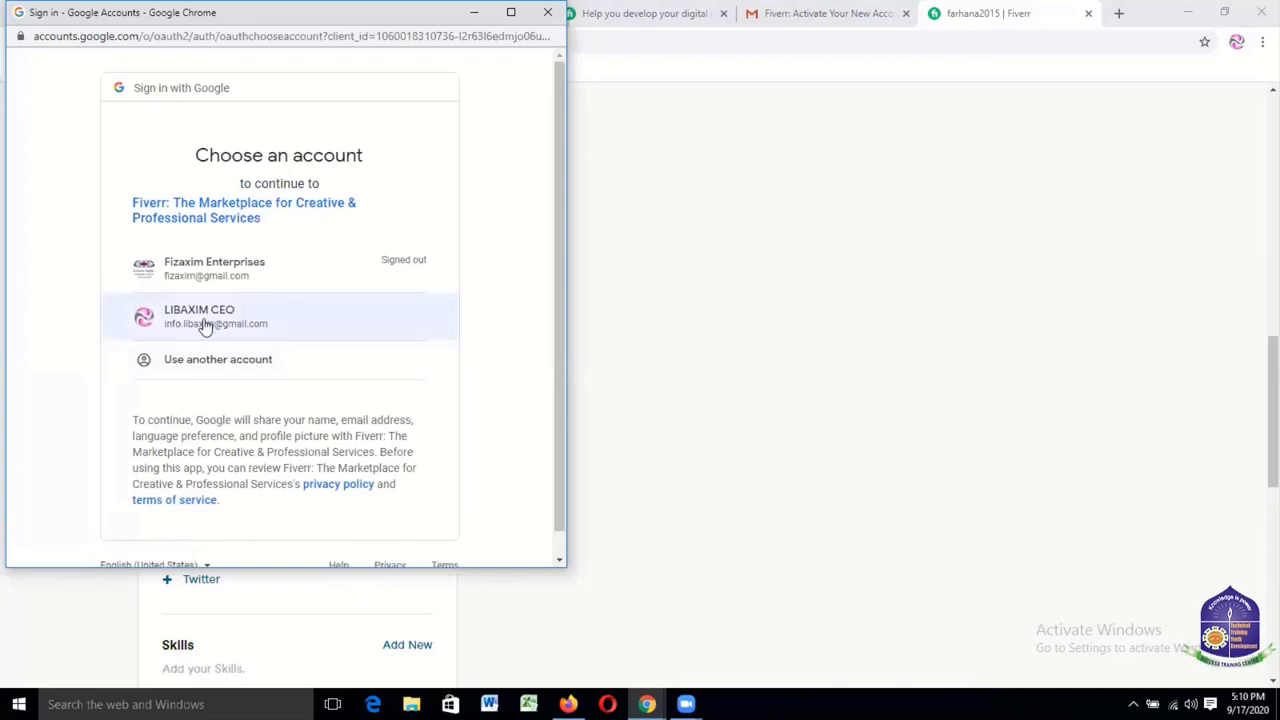
left_click(203, 320)
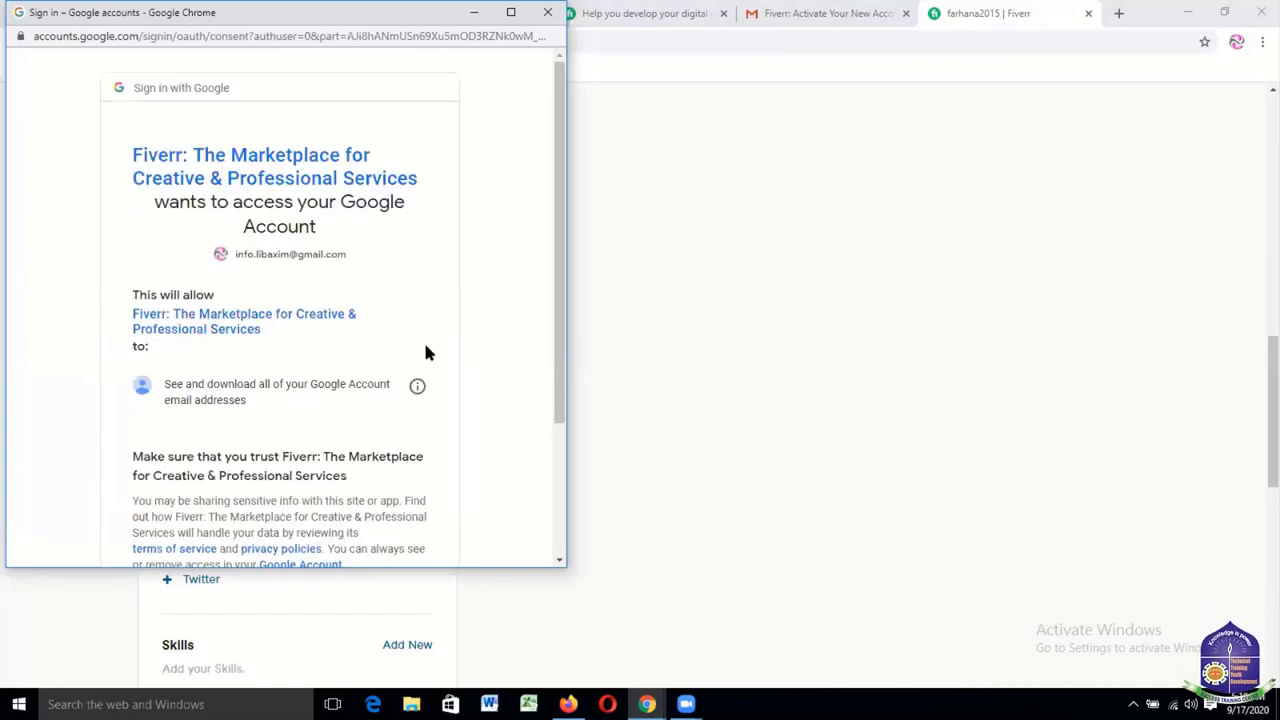
scroll(343, 398, "down", 3)
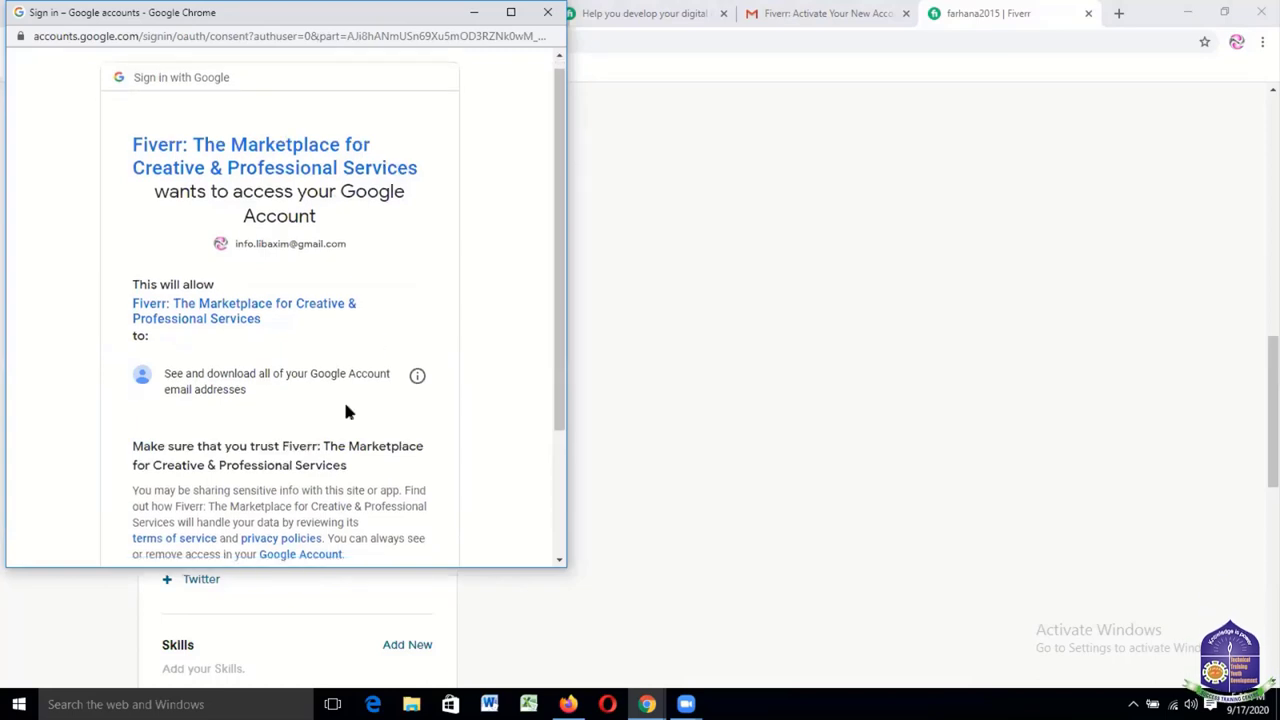
left_click(390, 484)
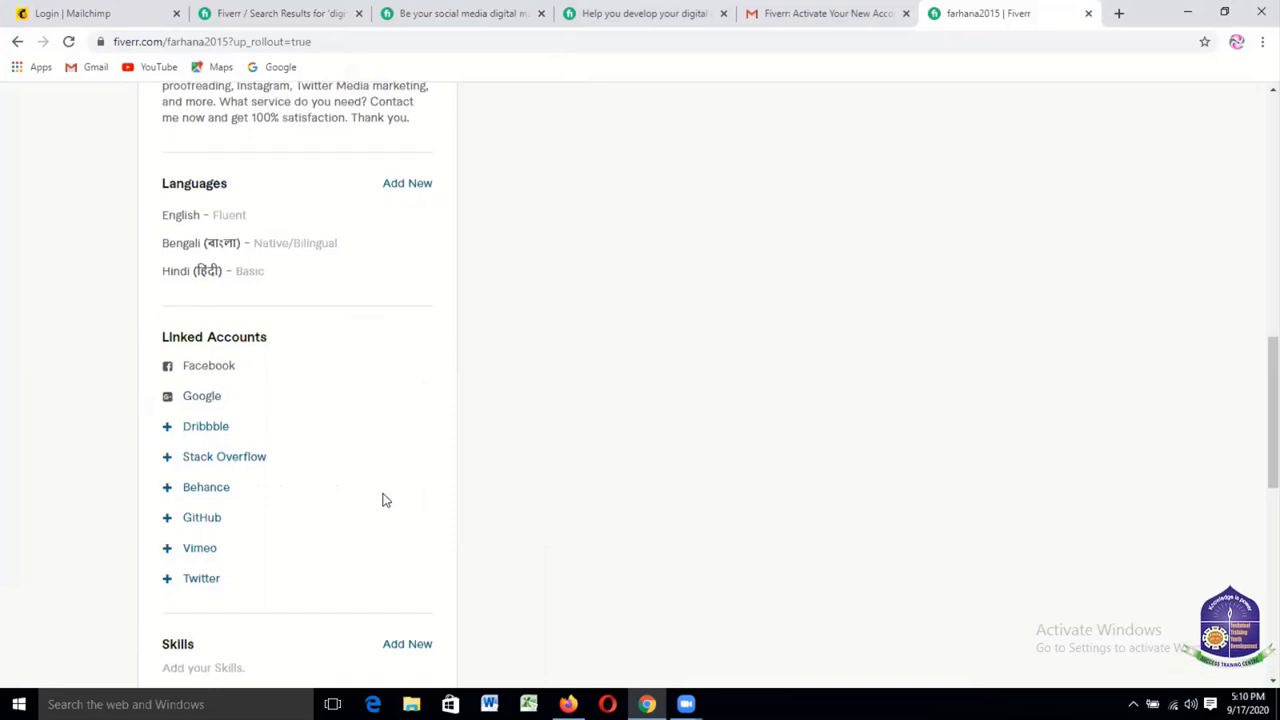
Add the Digital Marketing skill with Expert experience level
scroll(383, 495, "down", 2)
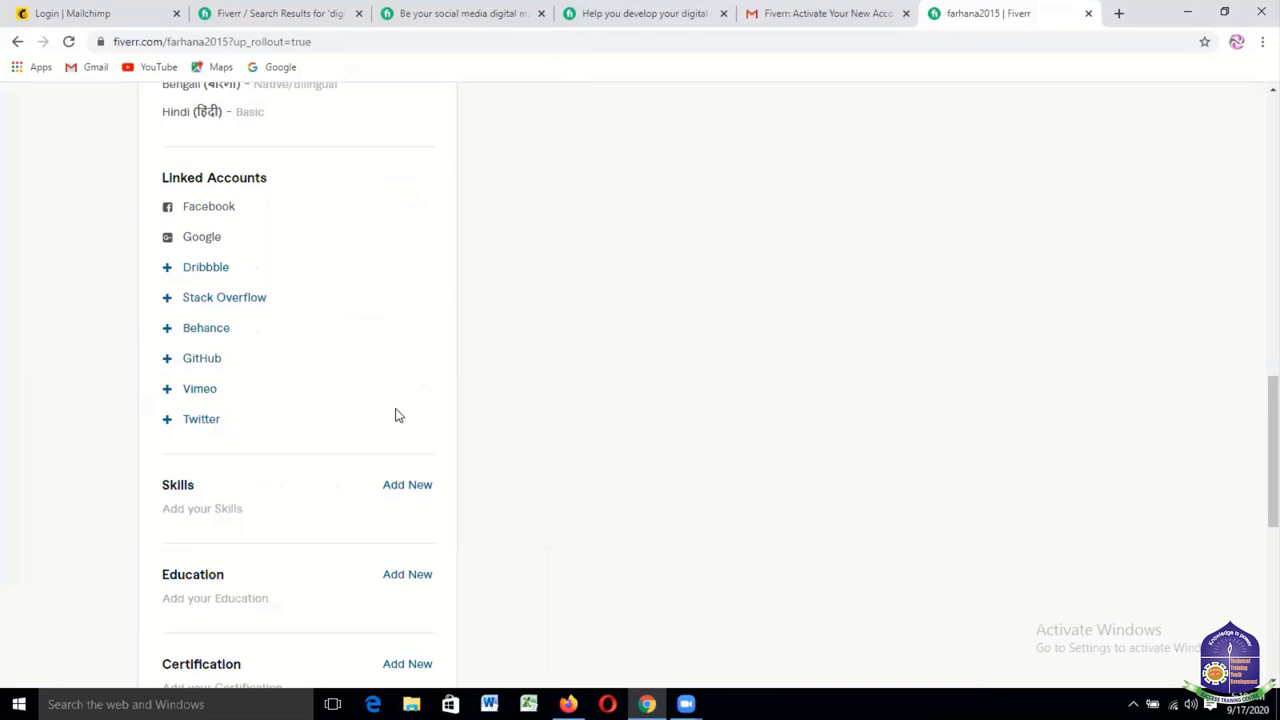
scroll(397, 415, "down", 1)
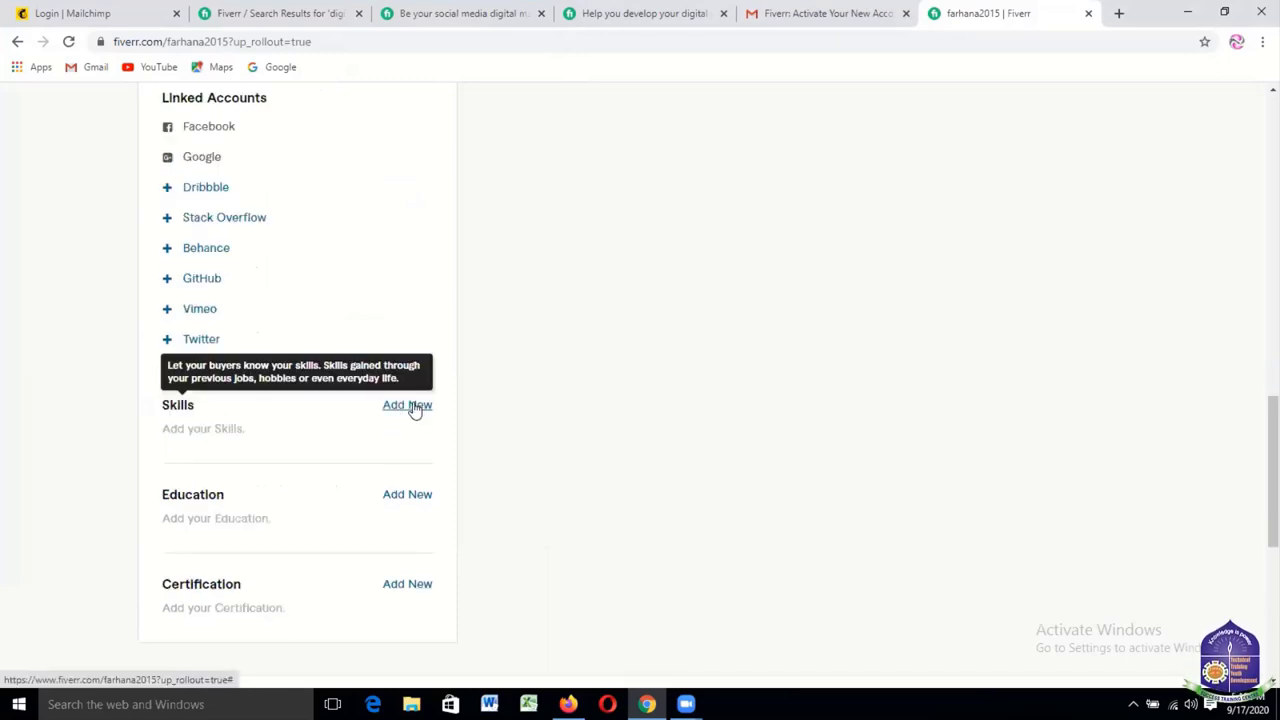
left_click(415, 406)
scroll(411, 446, "down", 2)
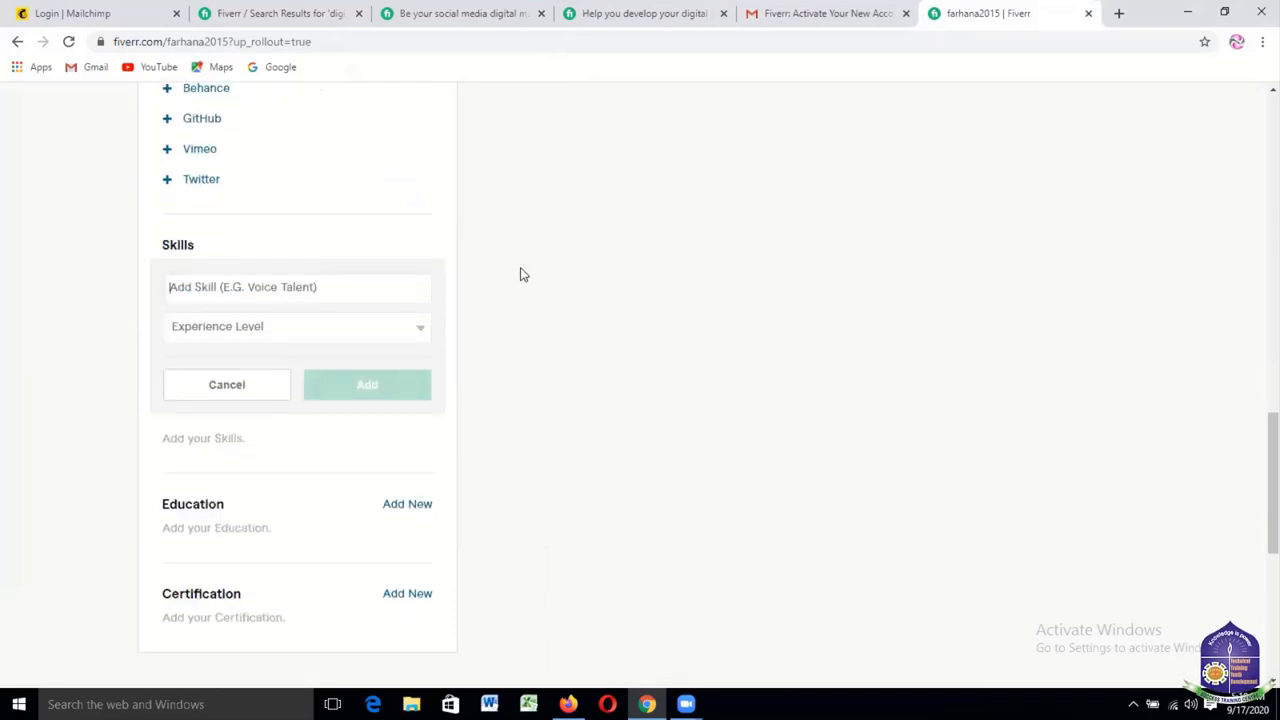
scroll(522, 274, "down", 1)
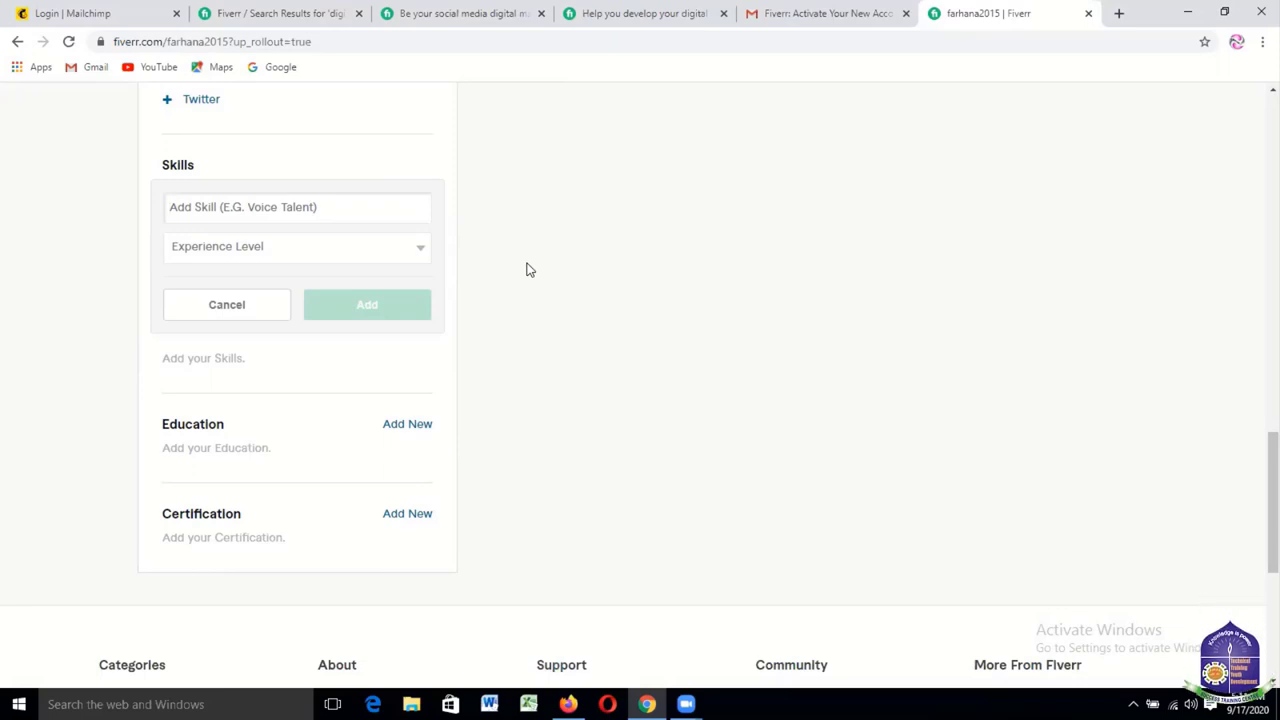
type("D")
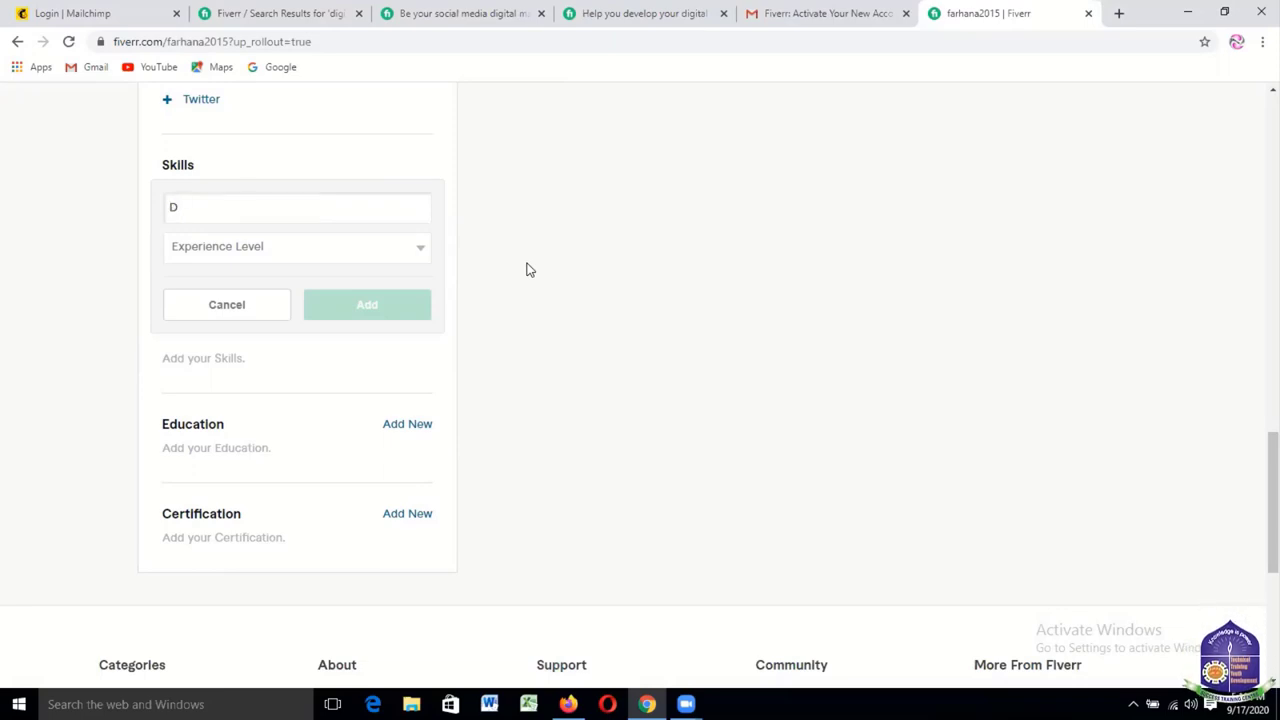
type("igital ")
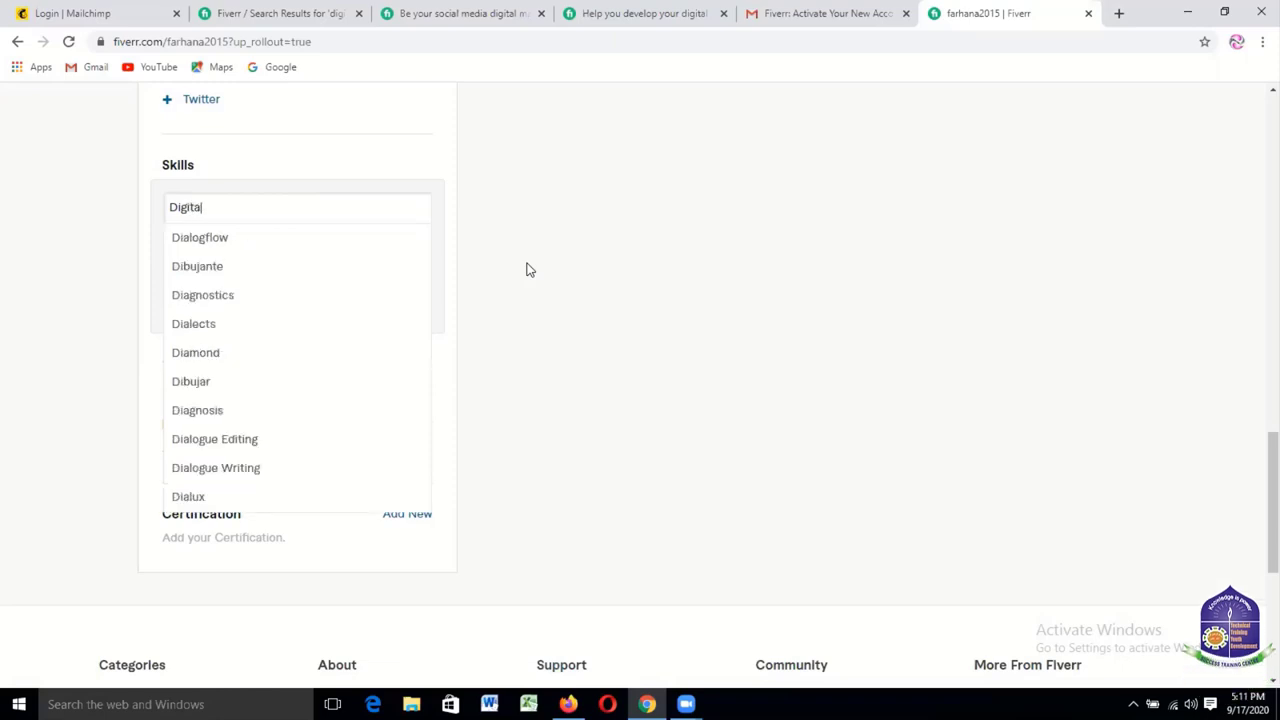
type("Ma")
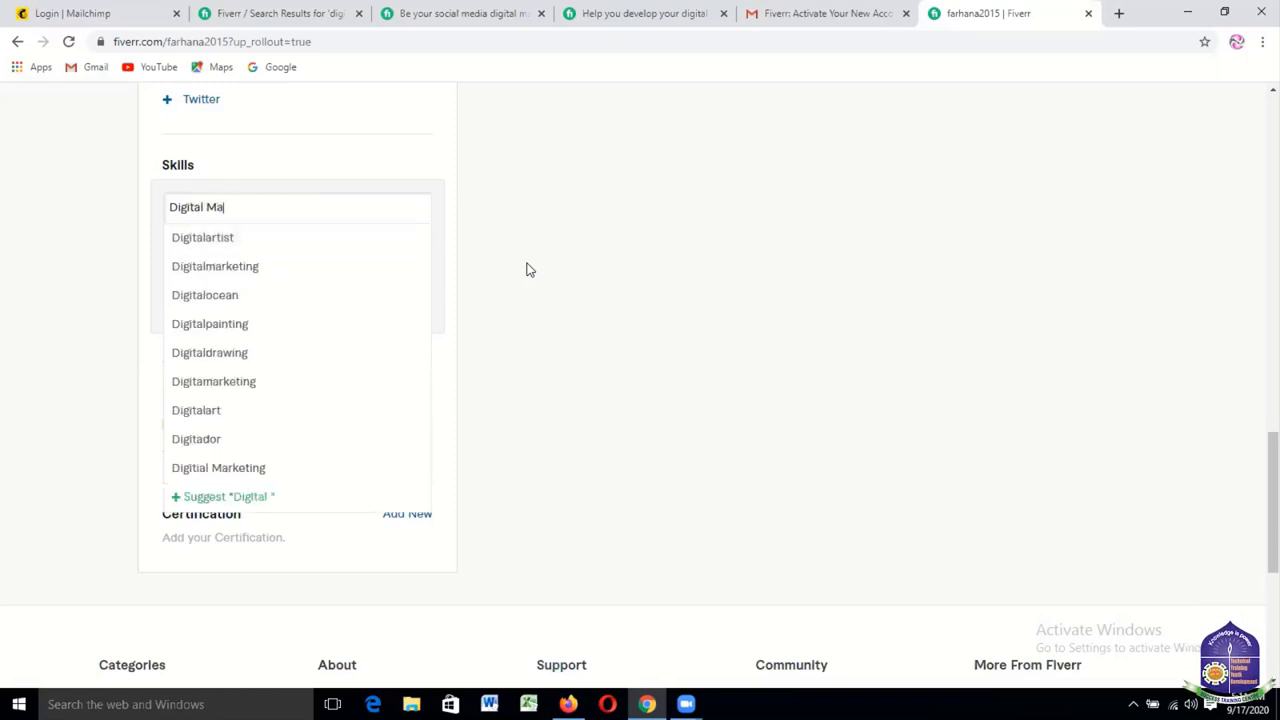
type("rke")
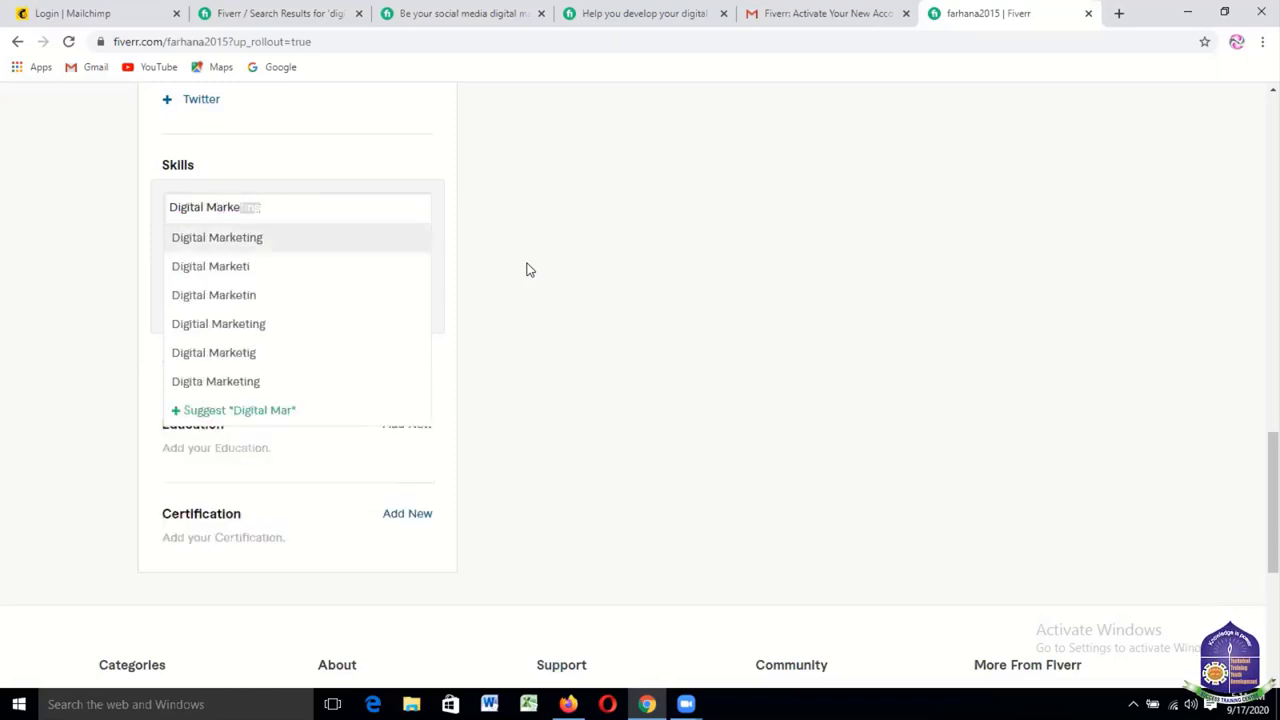
type("ting")
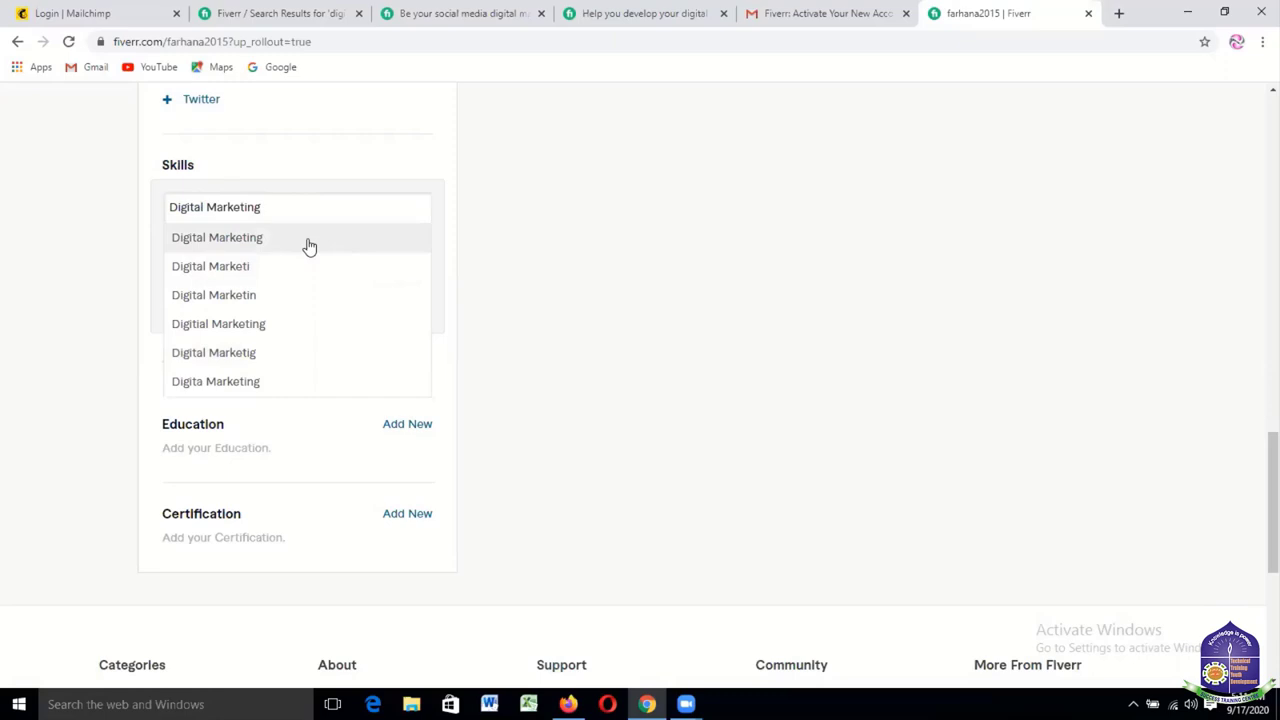
left_click(309, 239)
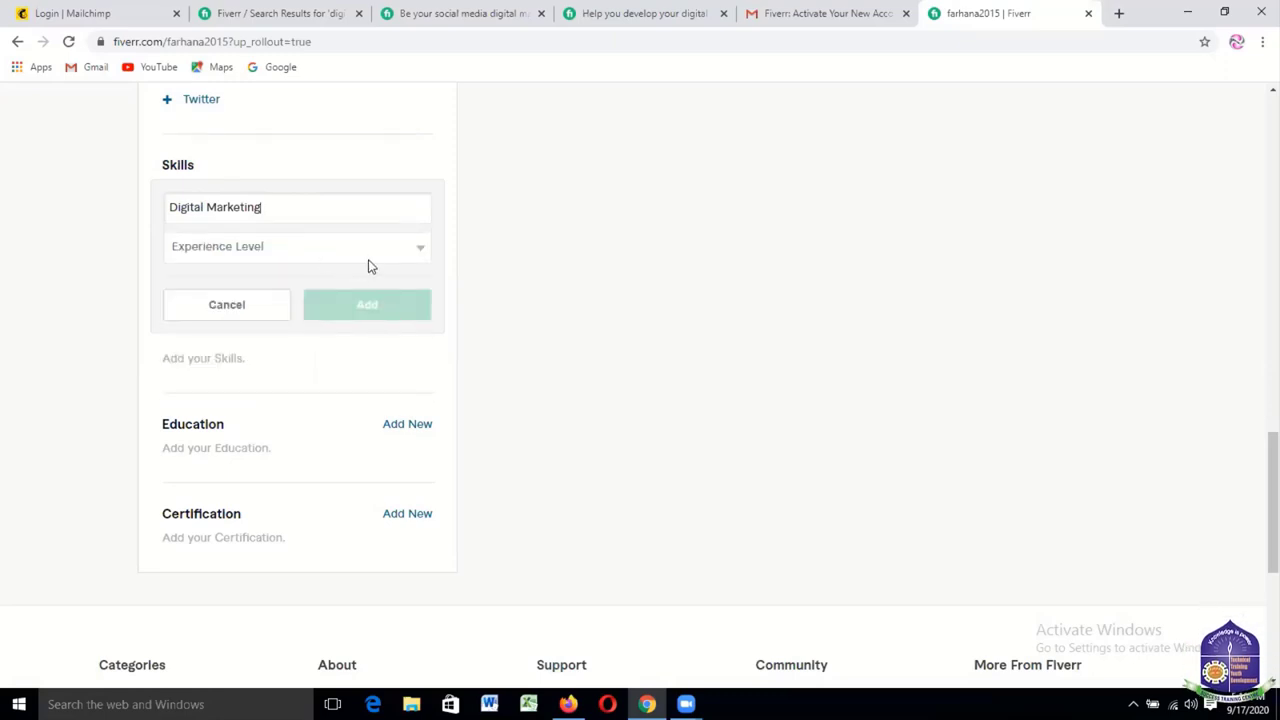
left_click(420, 253)
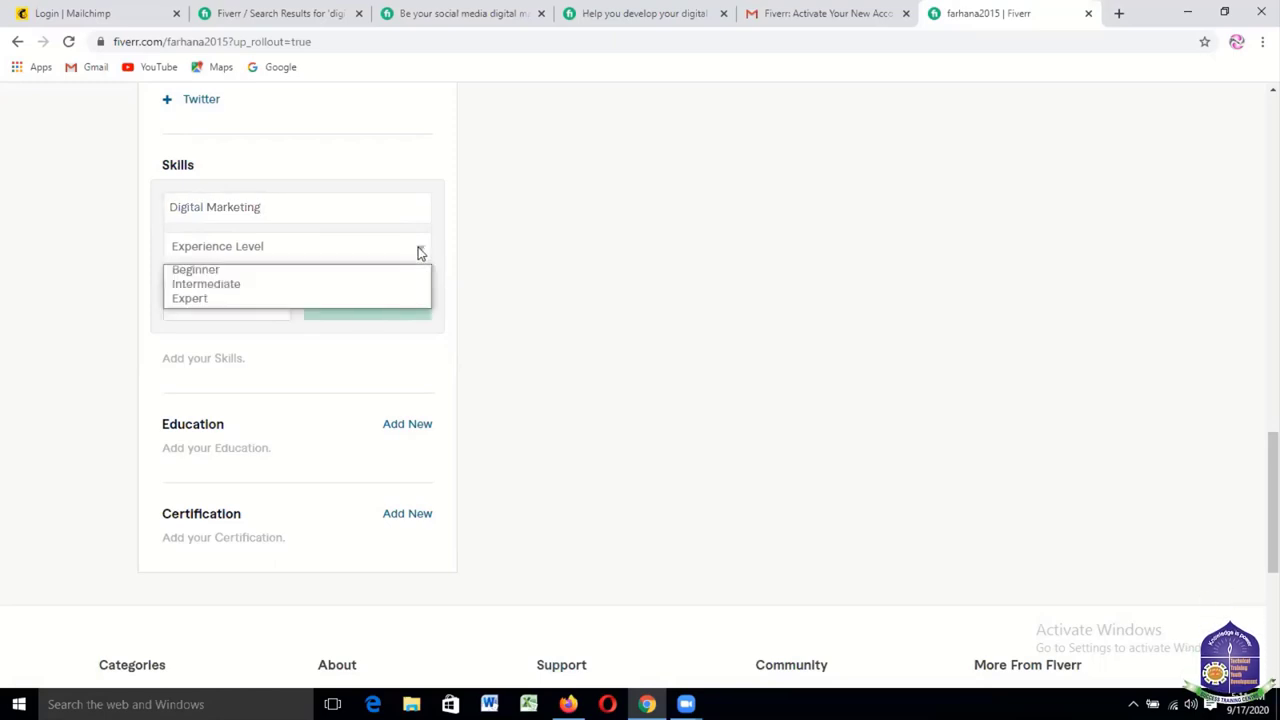
left_click(363, 298)
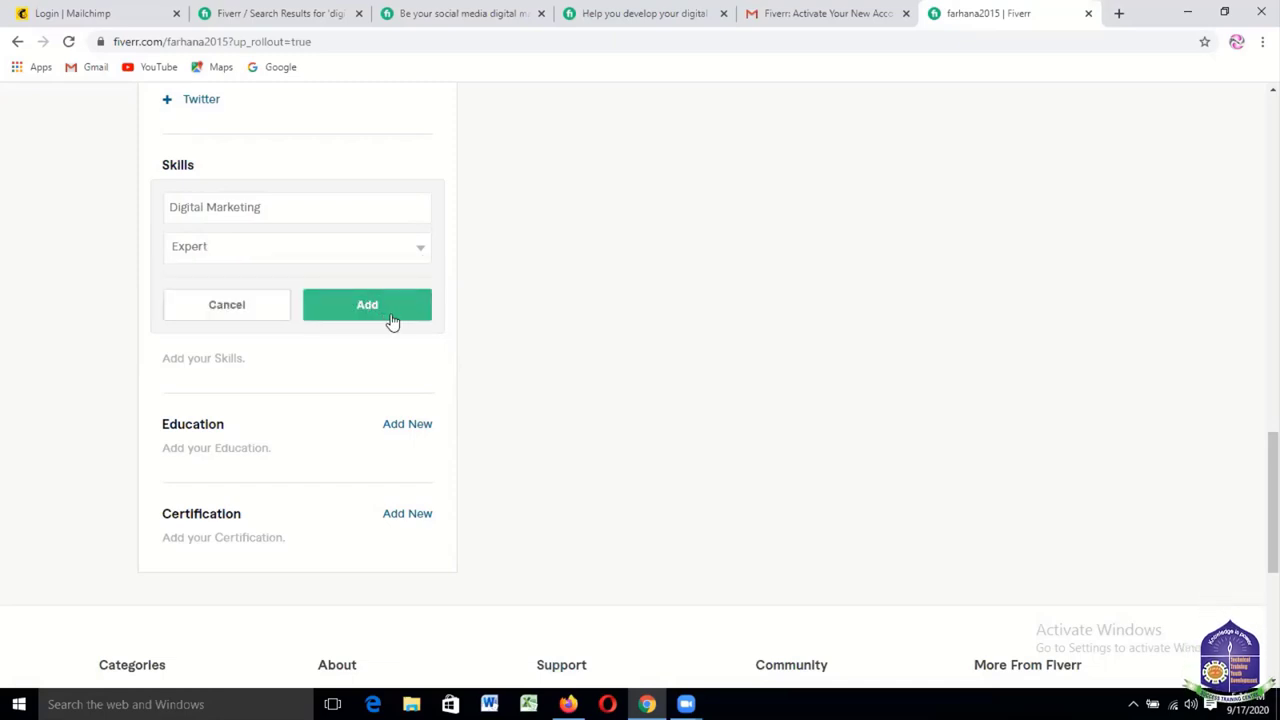
left_click(391, 313)
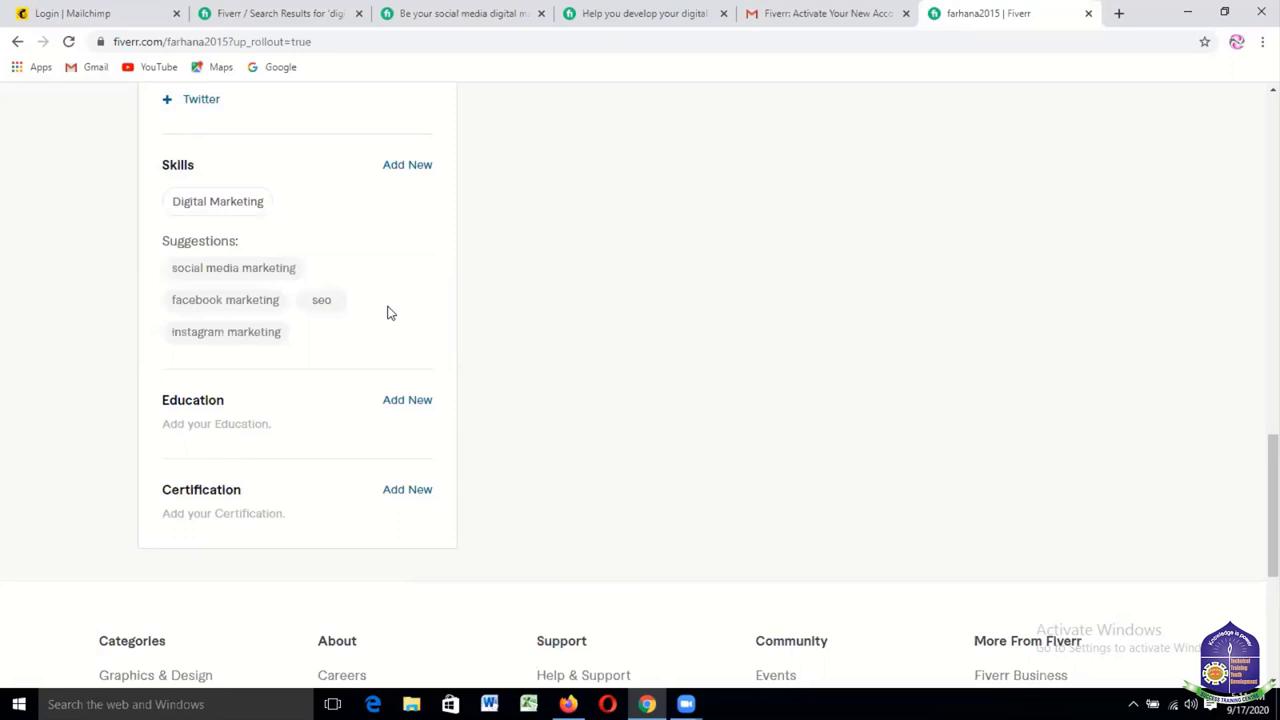
Add Social Media Marketing, Facebook Marketing and Instagram Marketing skills, each at Expert level
left_click(267, 272)
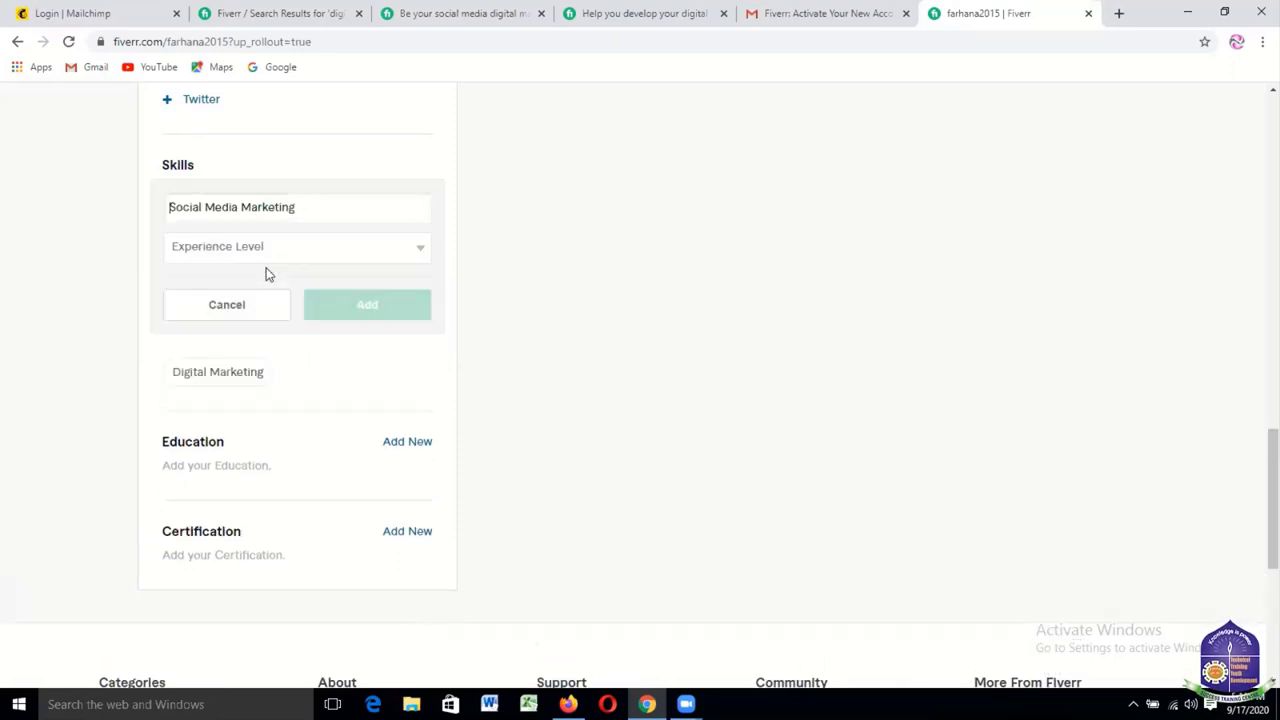
left_click(422, 250)
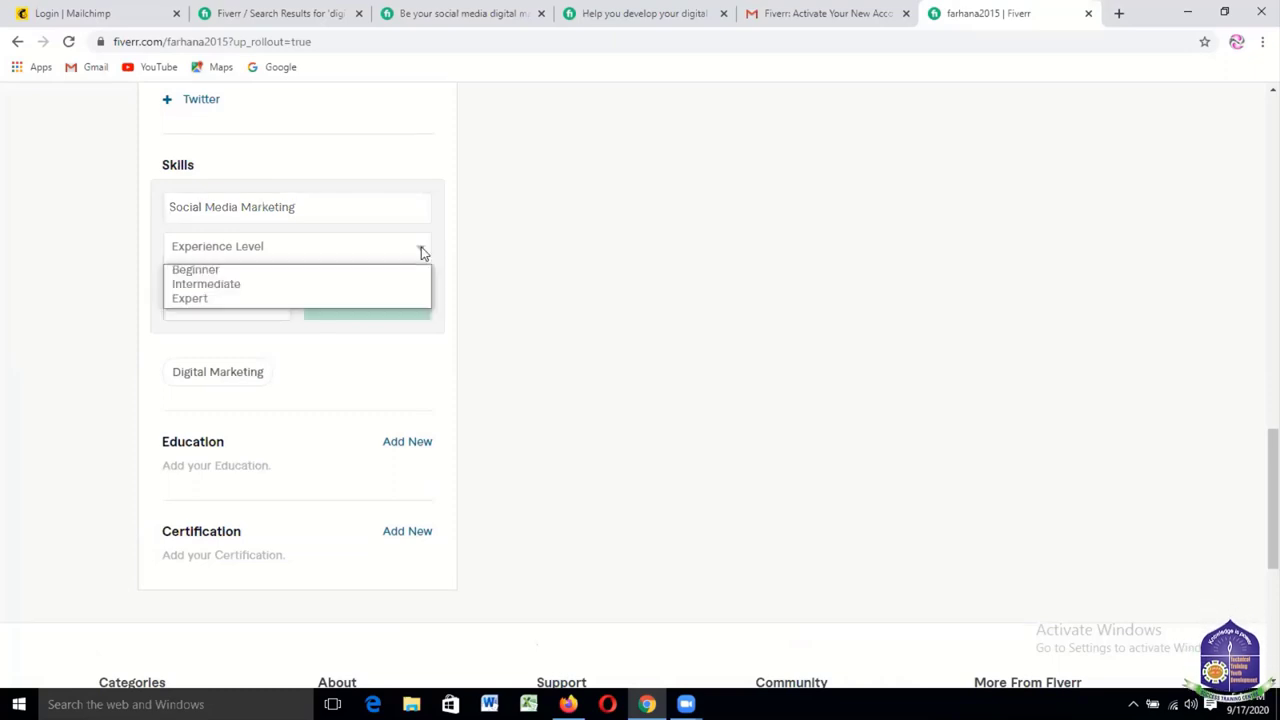
left_click(362, 298)
left_click(368, 310)
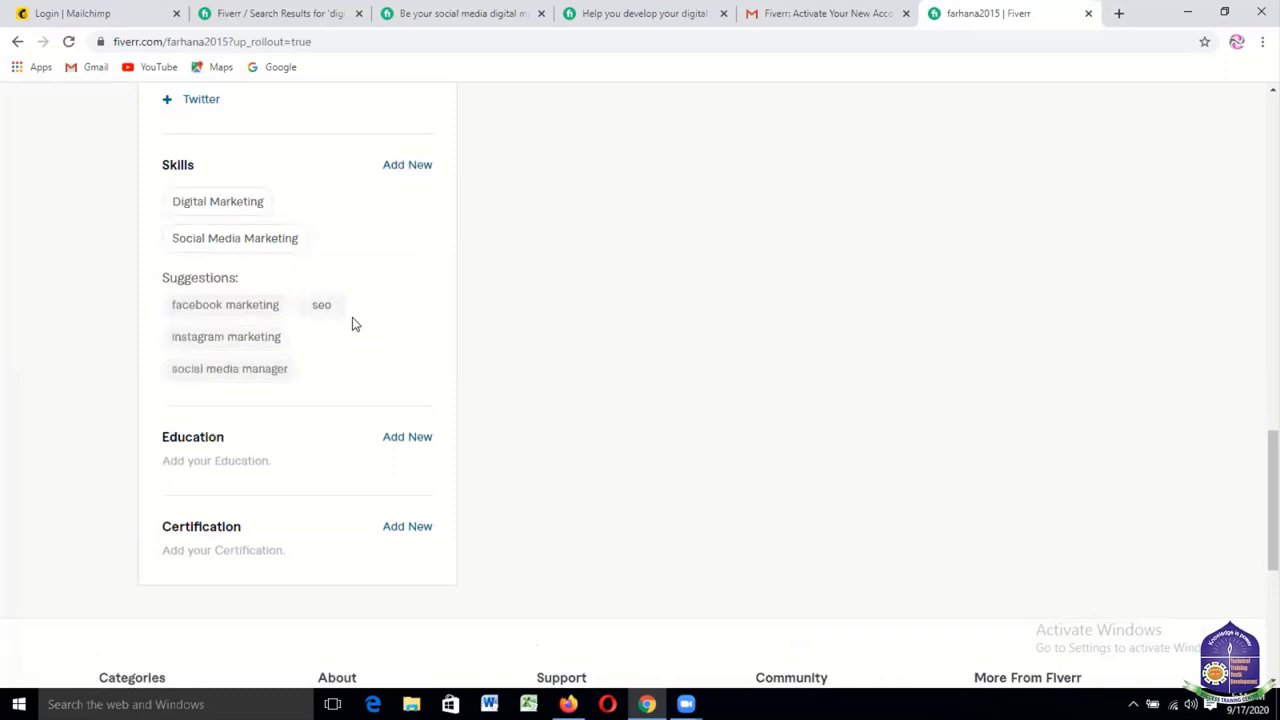
left_click(260, 310)
left_click(420, 251)
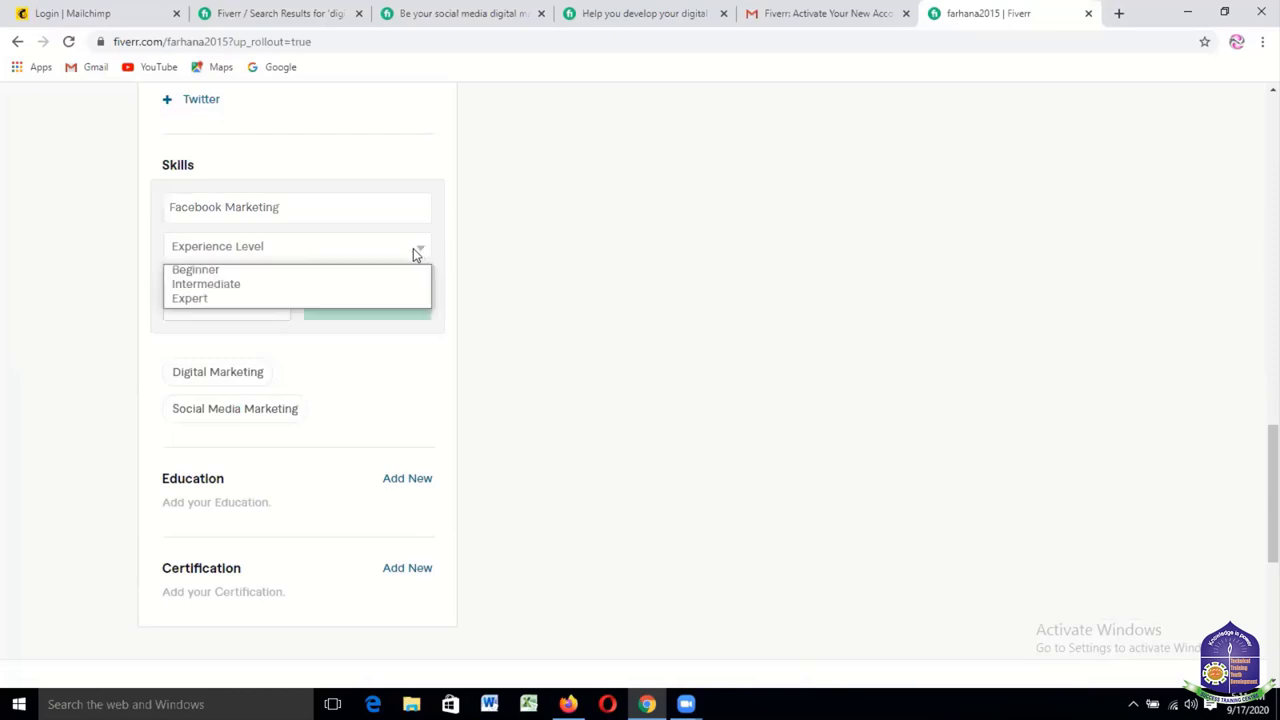
left_click(357, 300)
left_click(360, 308)
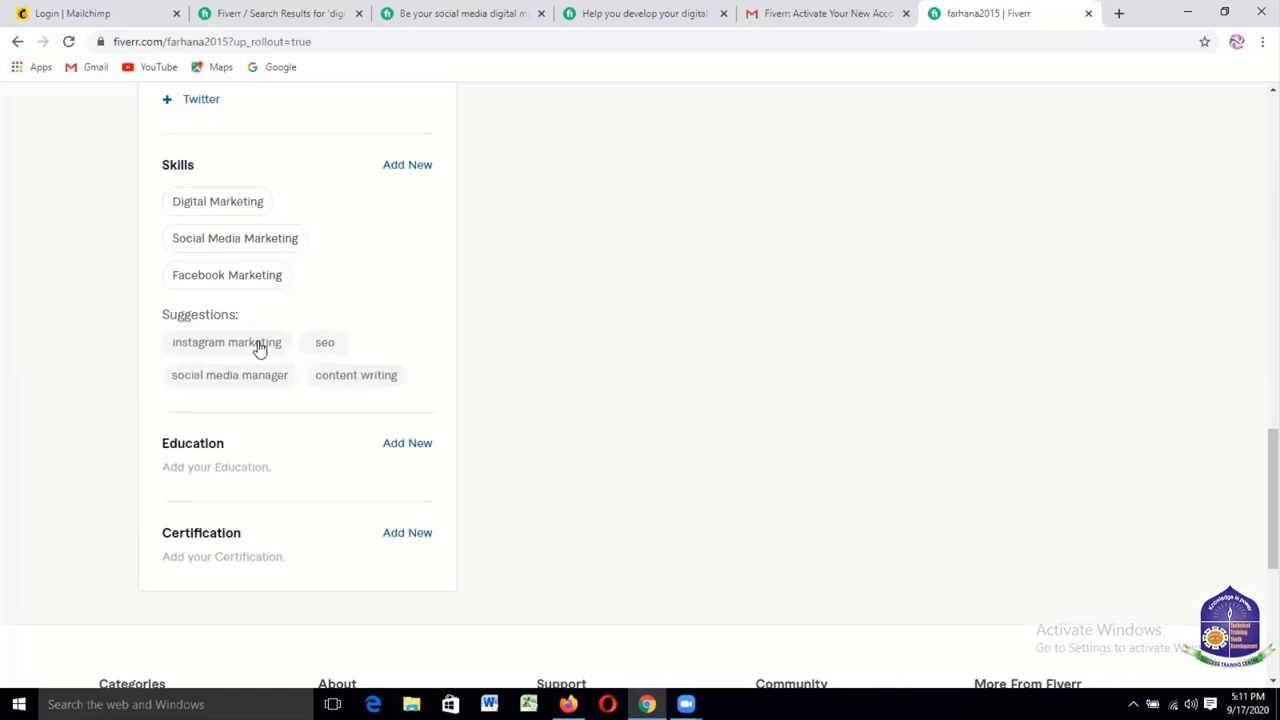
left_click(258, 345)
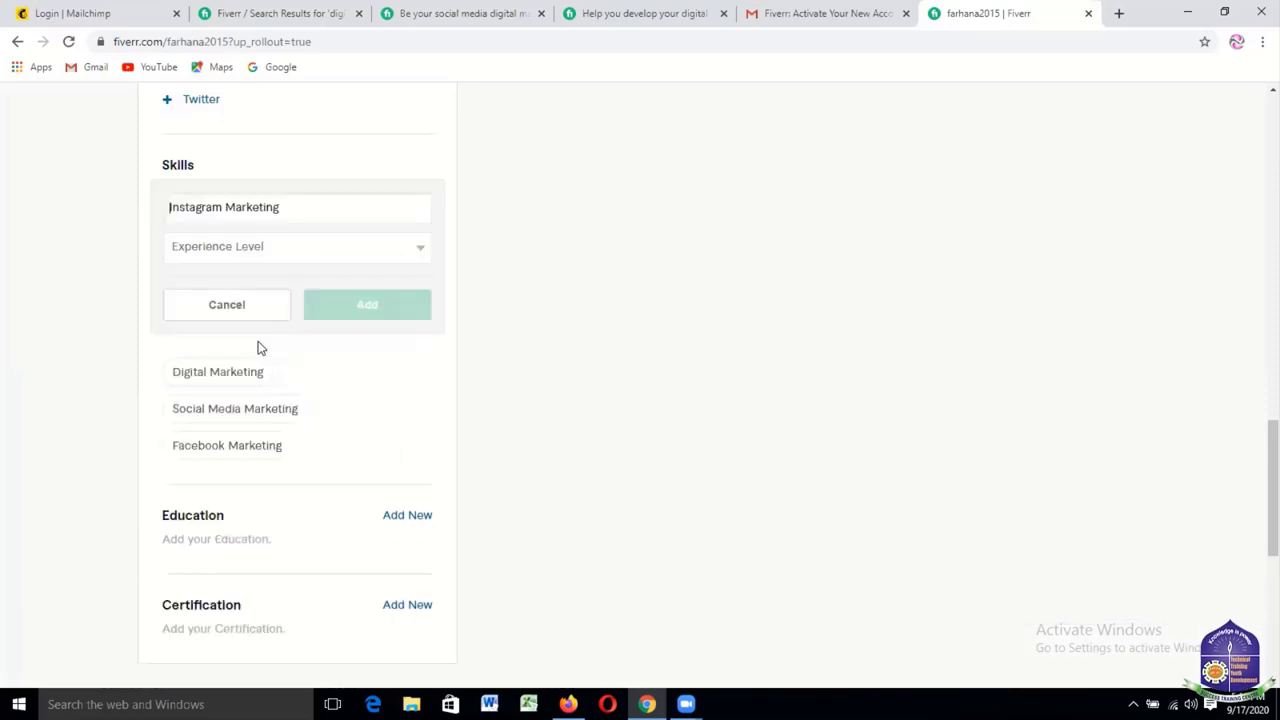
left_click(418, 249)
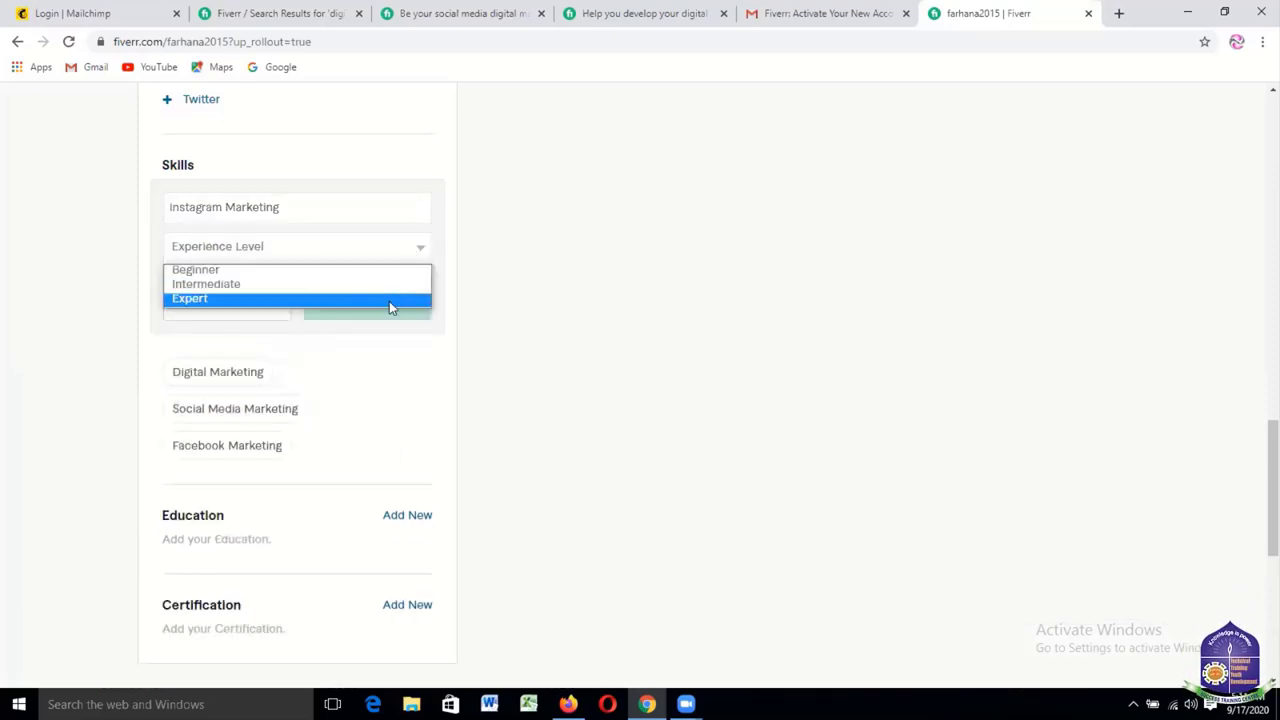
left_click(389, 301)
left_click(389, 305)
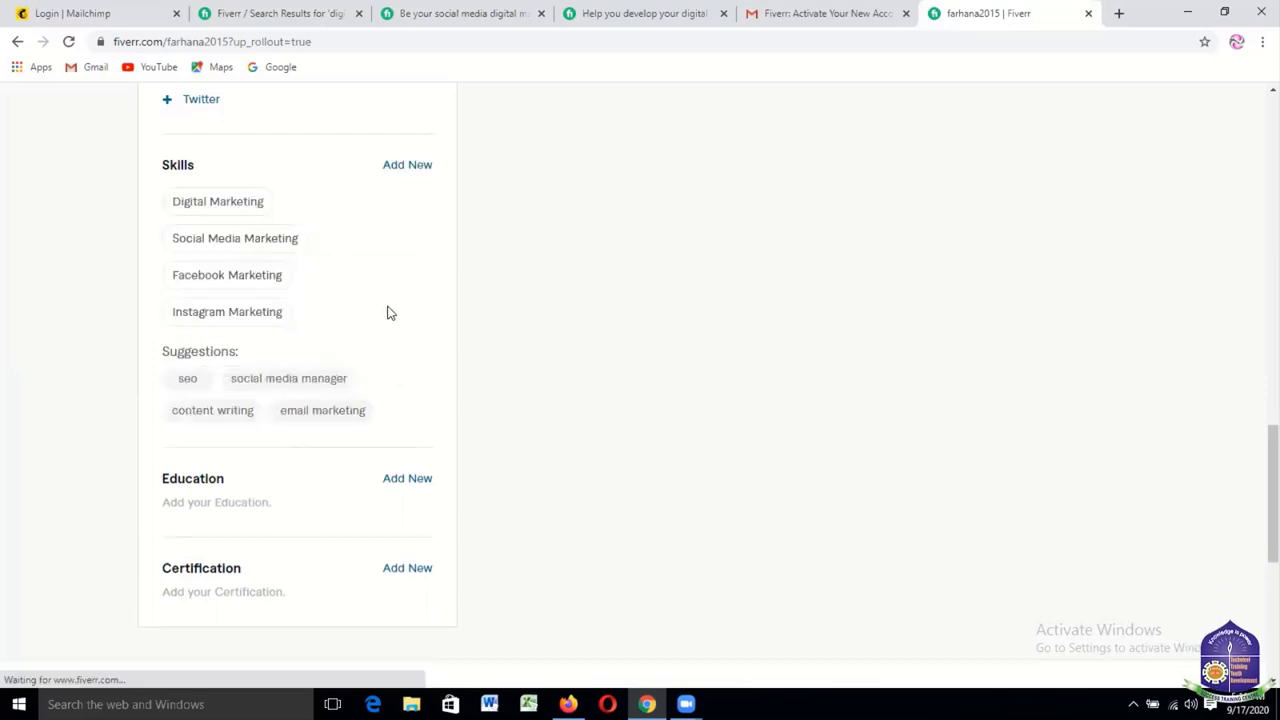
Add Email Marketing, Content Writing and Data Entry skills, each at Expert level
scroll(370, 332, "down", 1)
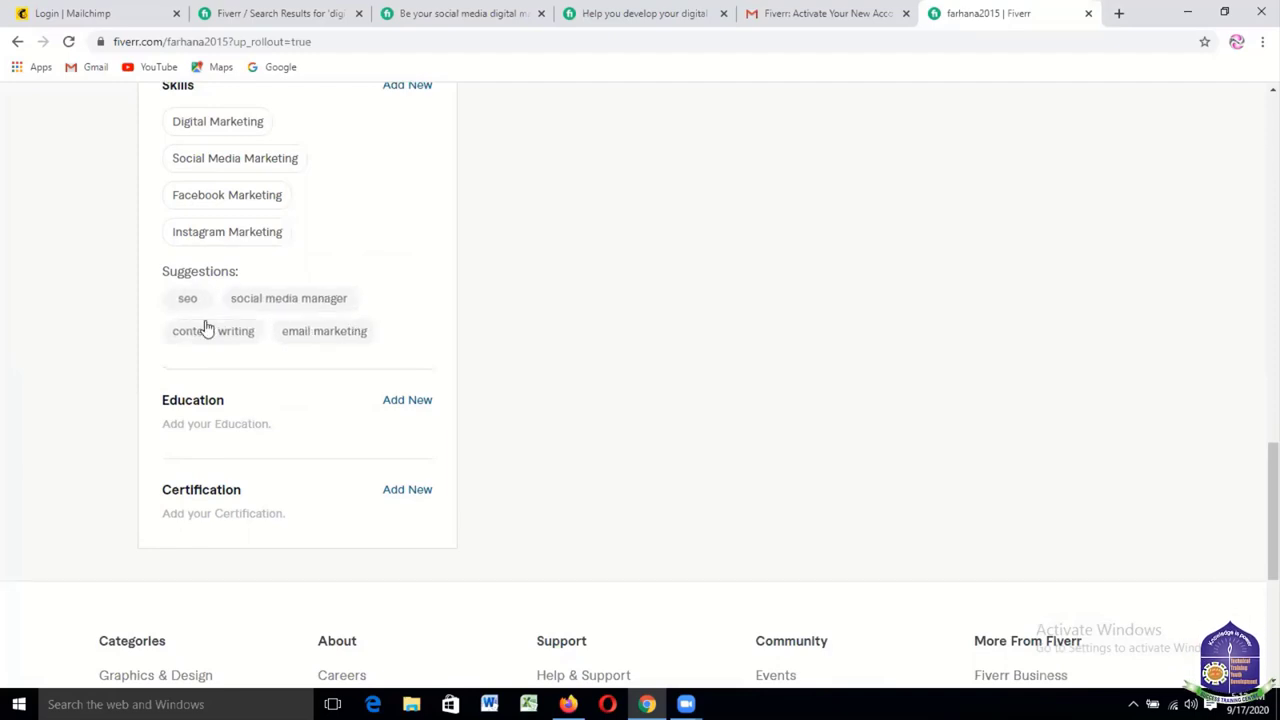
left_click(340, 333)
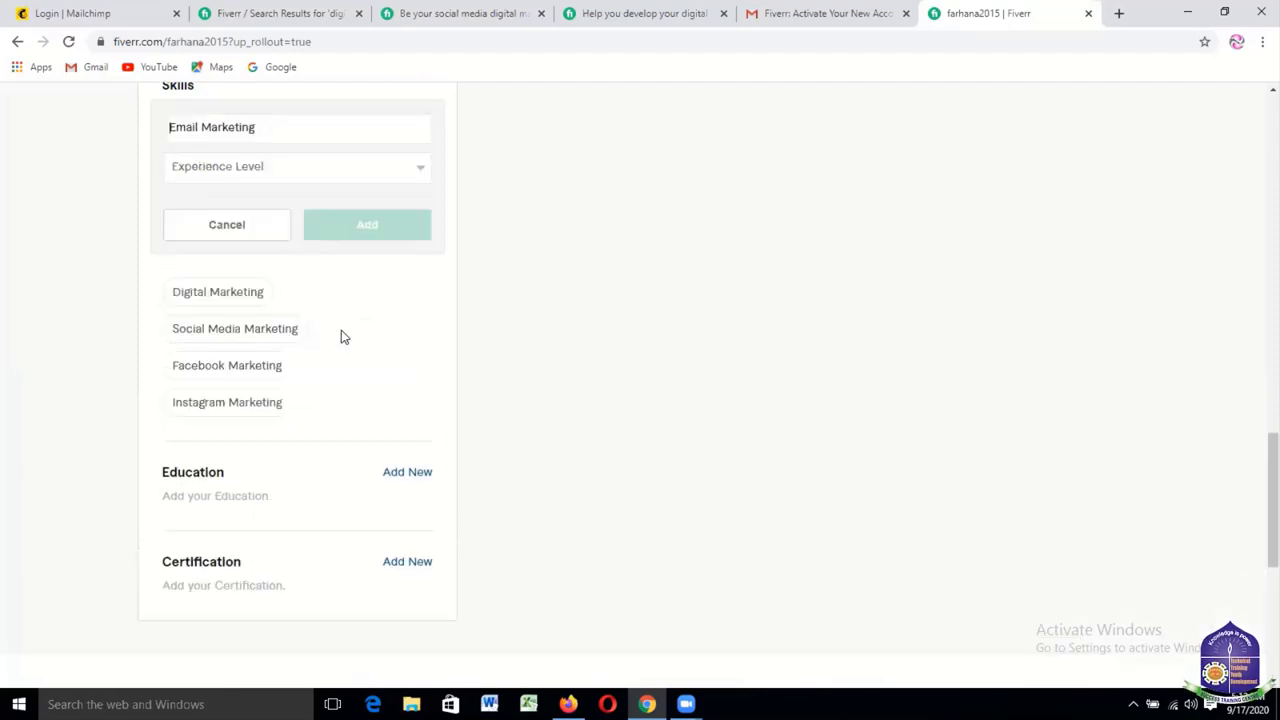
left_click(420, 168)
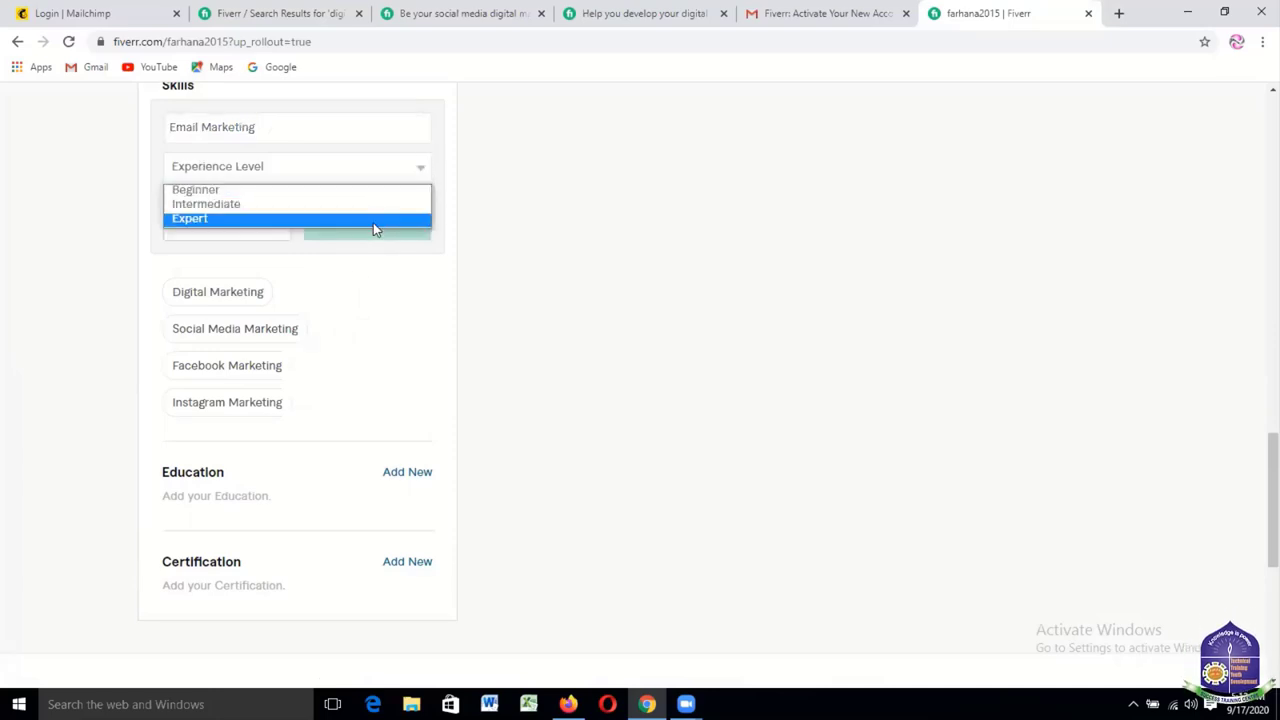
left_click(373, 222)
left_click(373, 228)
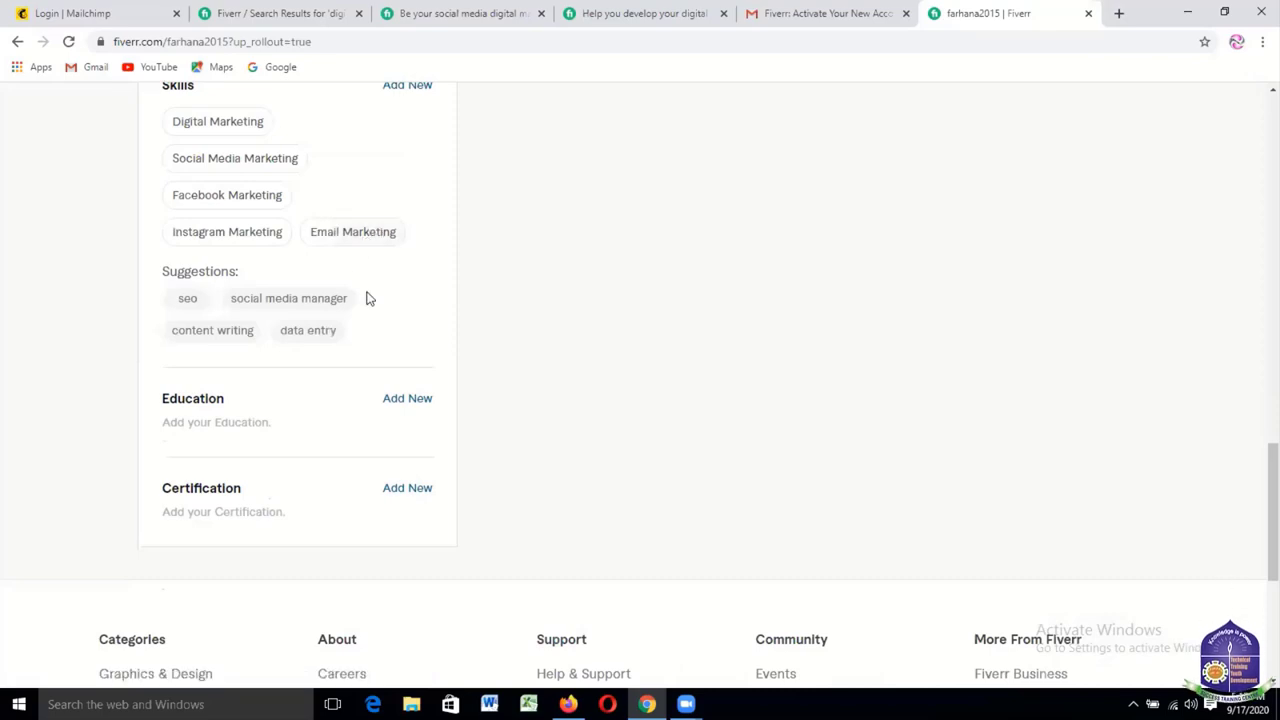
left_click(216, 335)
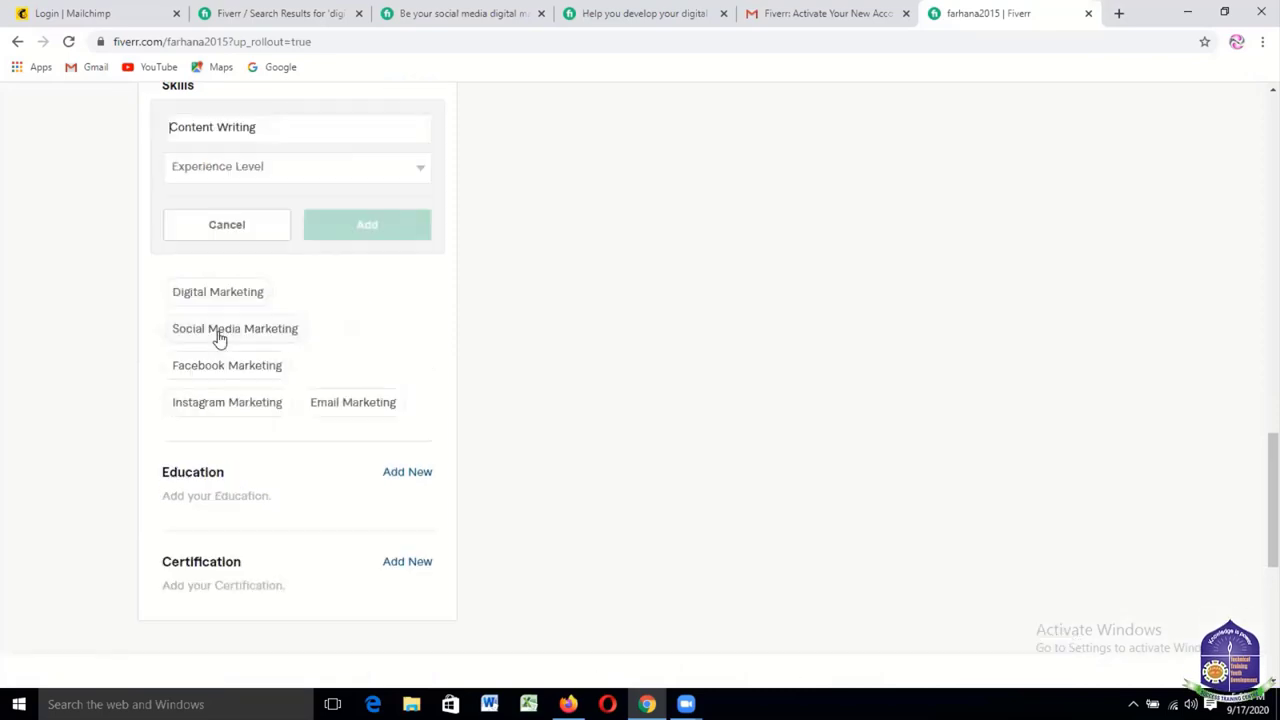
left_click(423, 170)
left_click(389, 219)
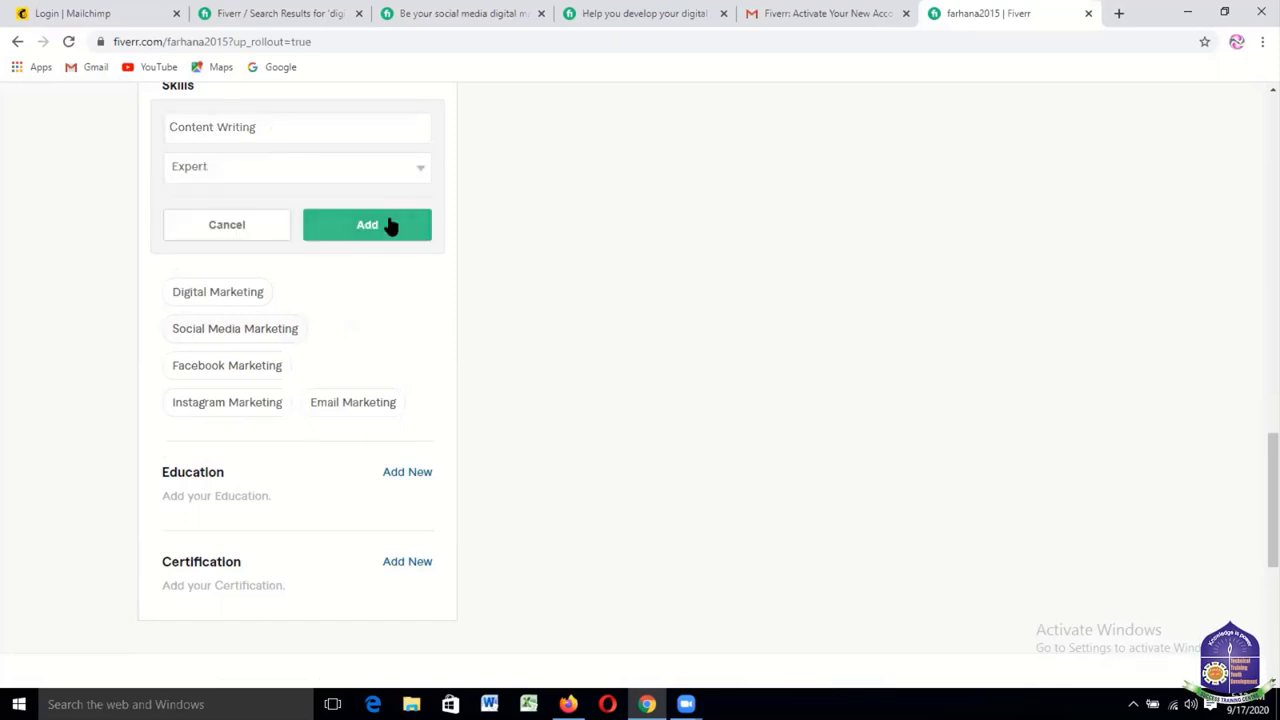
left_click(390, 232)
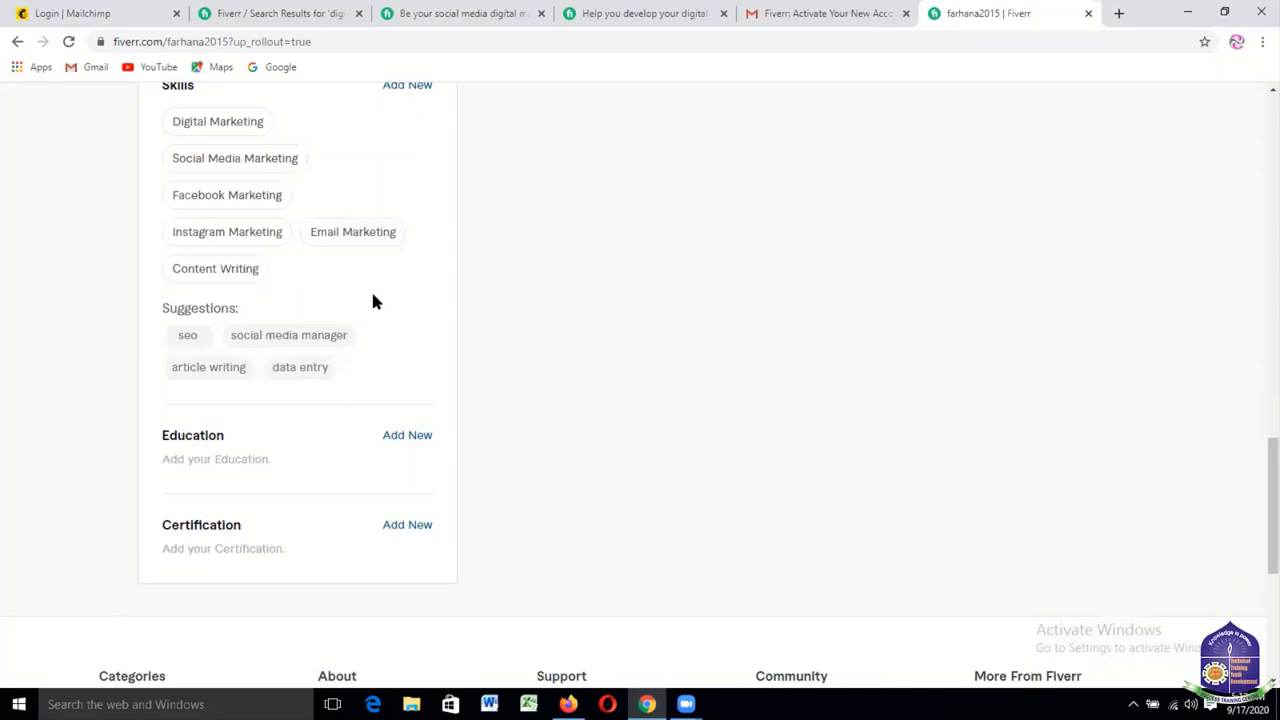
left_click(320, 369)
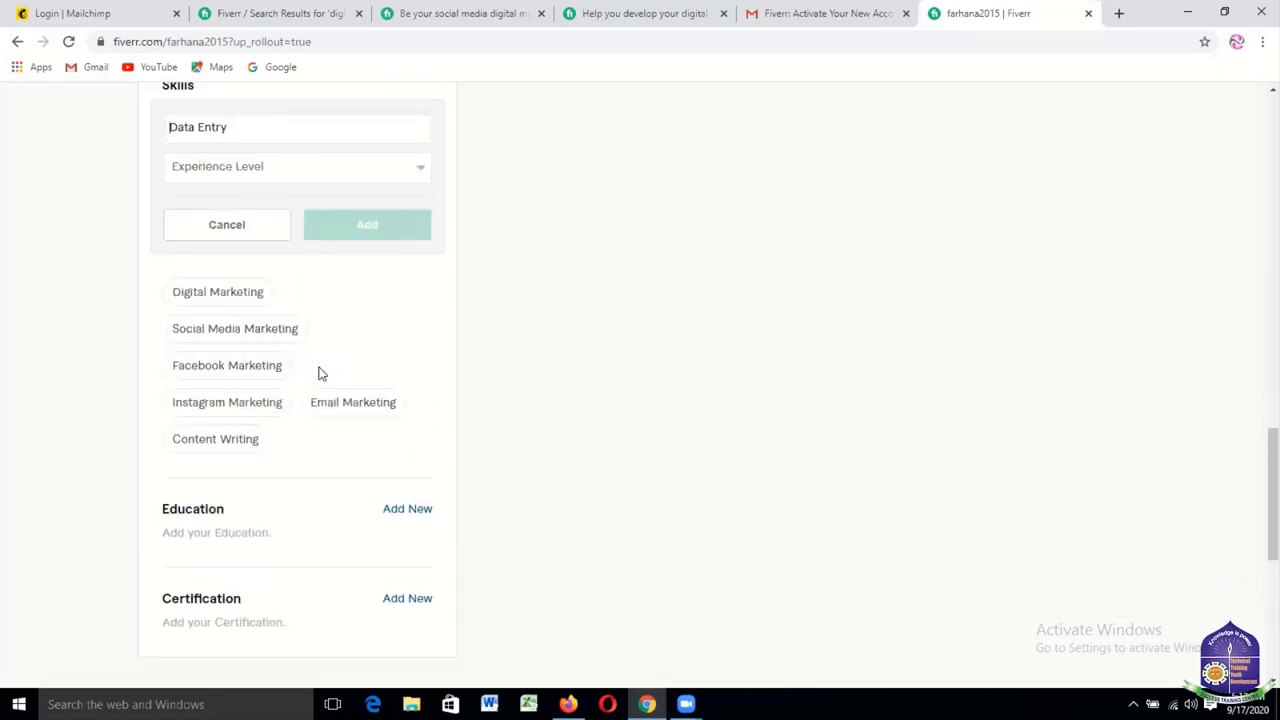
left_click(419, 174)
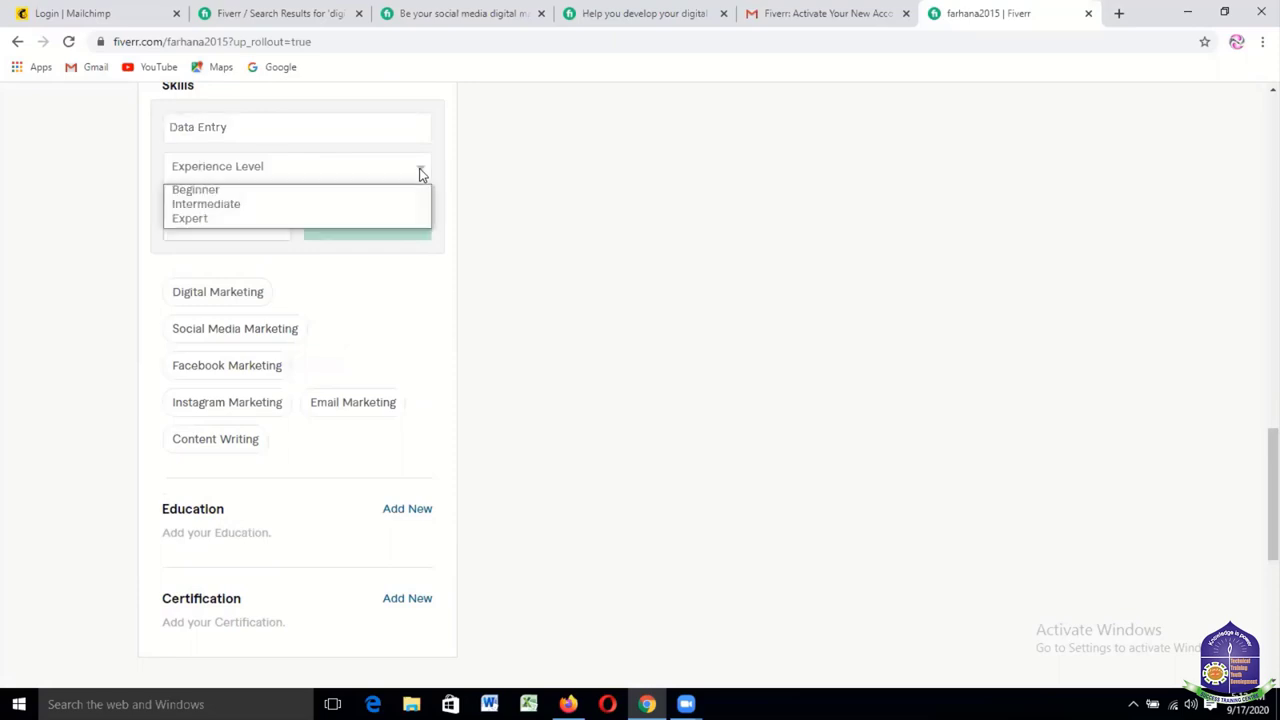
left_click(396, 219)
left_click(389, 229)
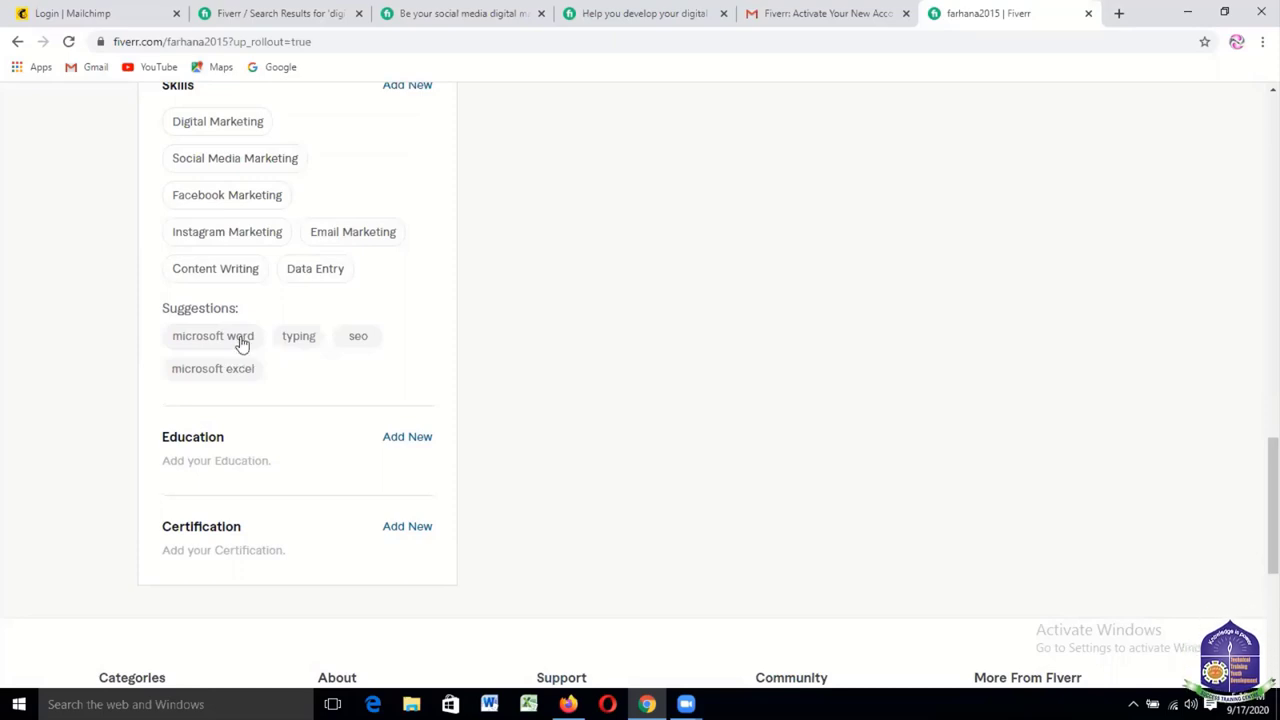
Add the Microsoft Word, Microsoft Excel and Microsoft Powerpoint suggested skills, each rated Expert
left_click(241, 344)
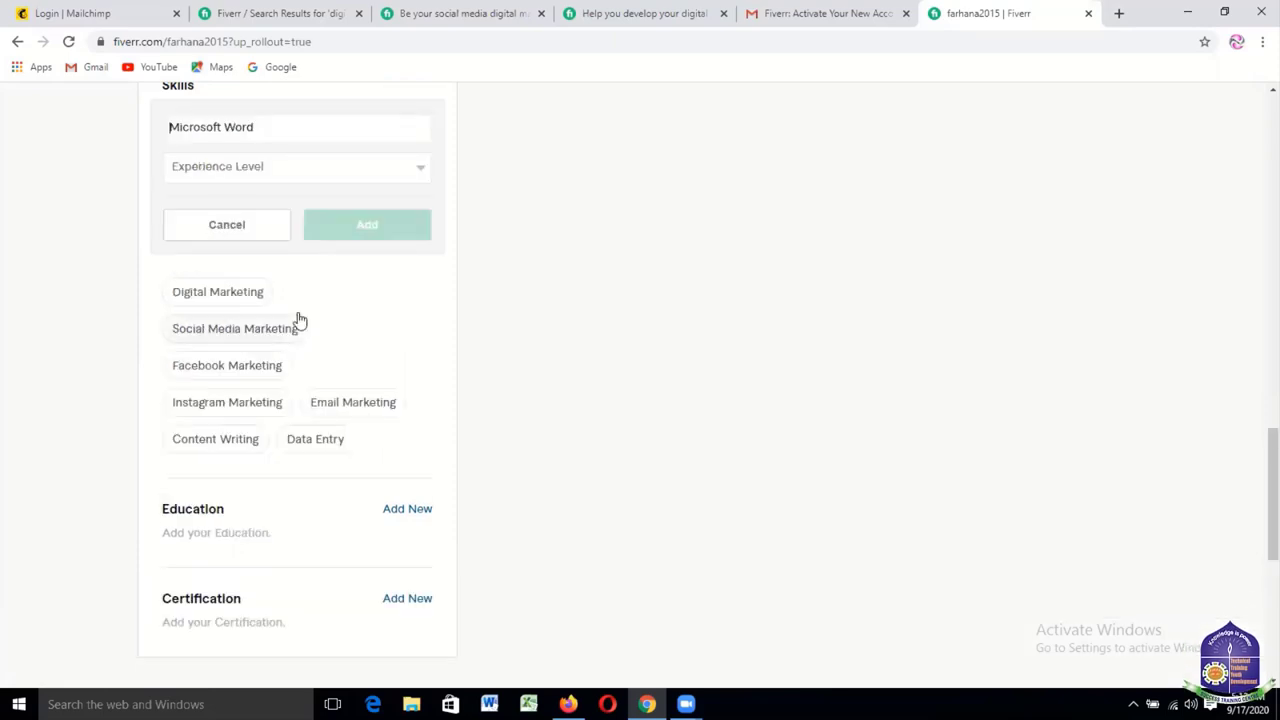
left_click(418, 166)
left_click(404, 219)
left_click(399, 232)
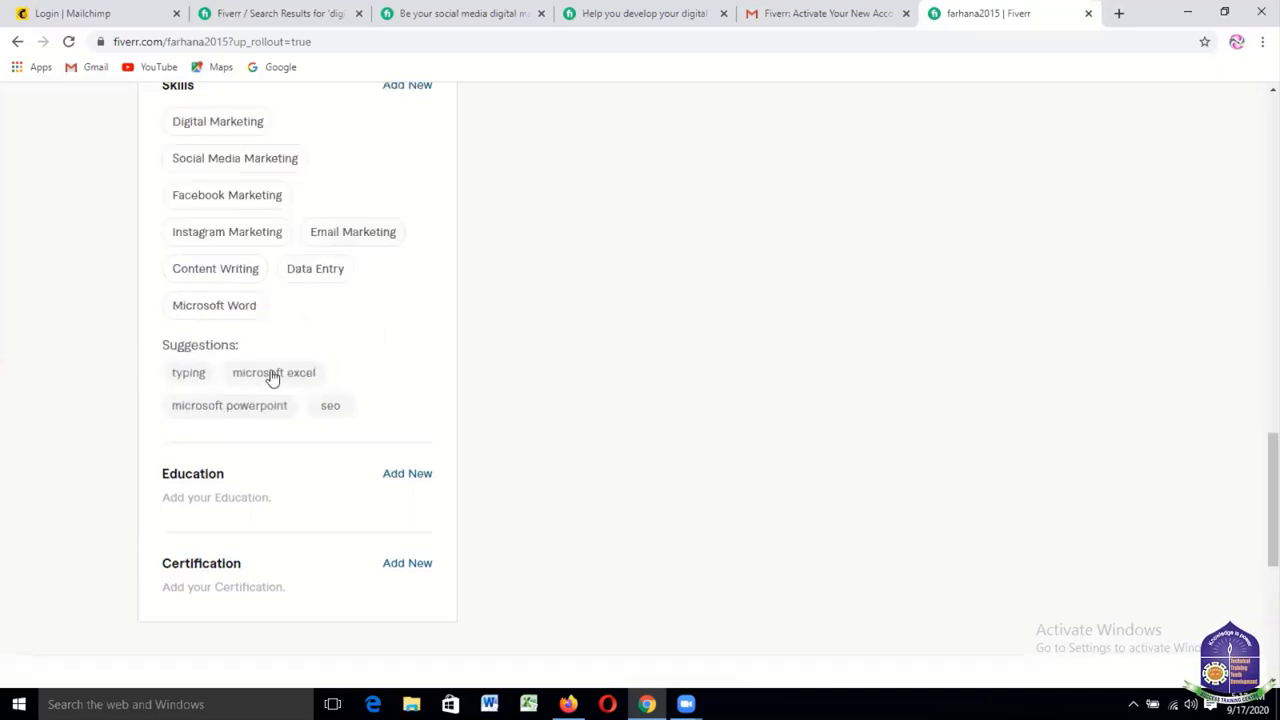
left_click(272, 373)
left_click(421, 170)
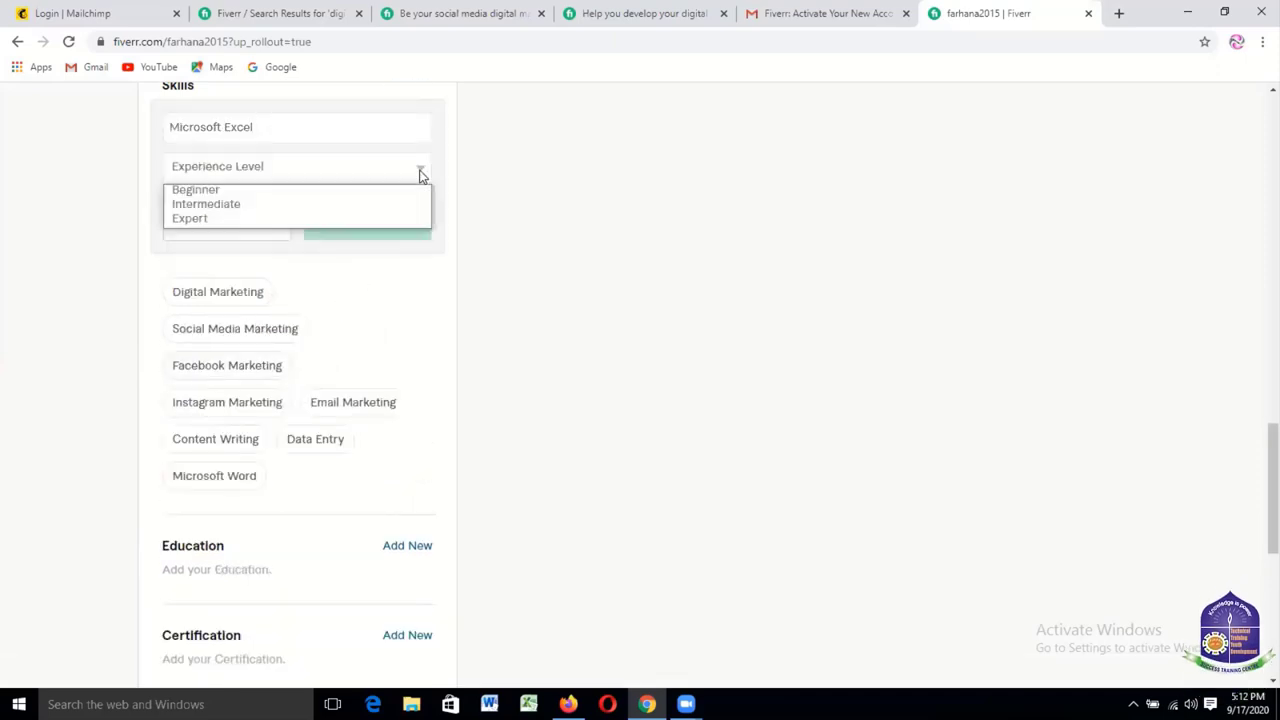
left_click(403, 220)
left_click(399, 232)
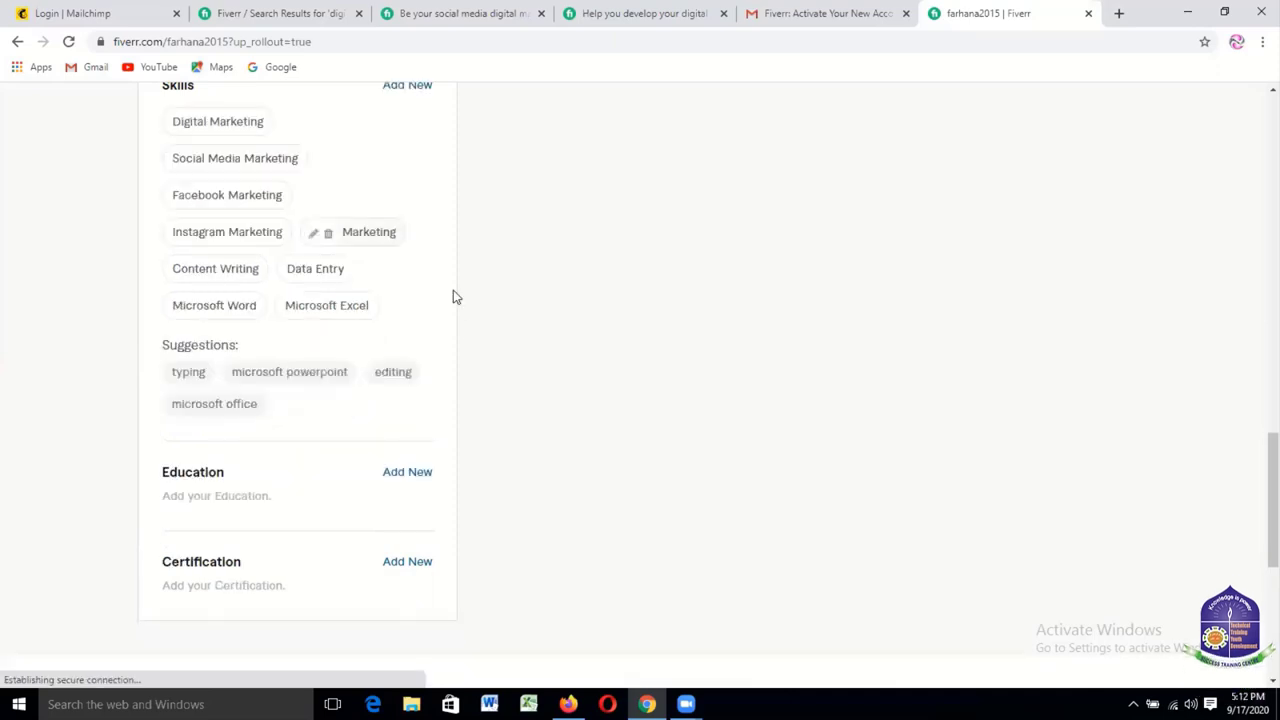
left_click(300, 373)
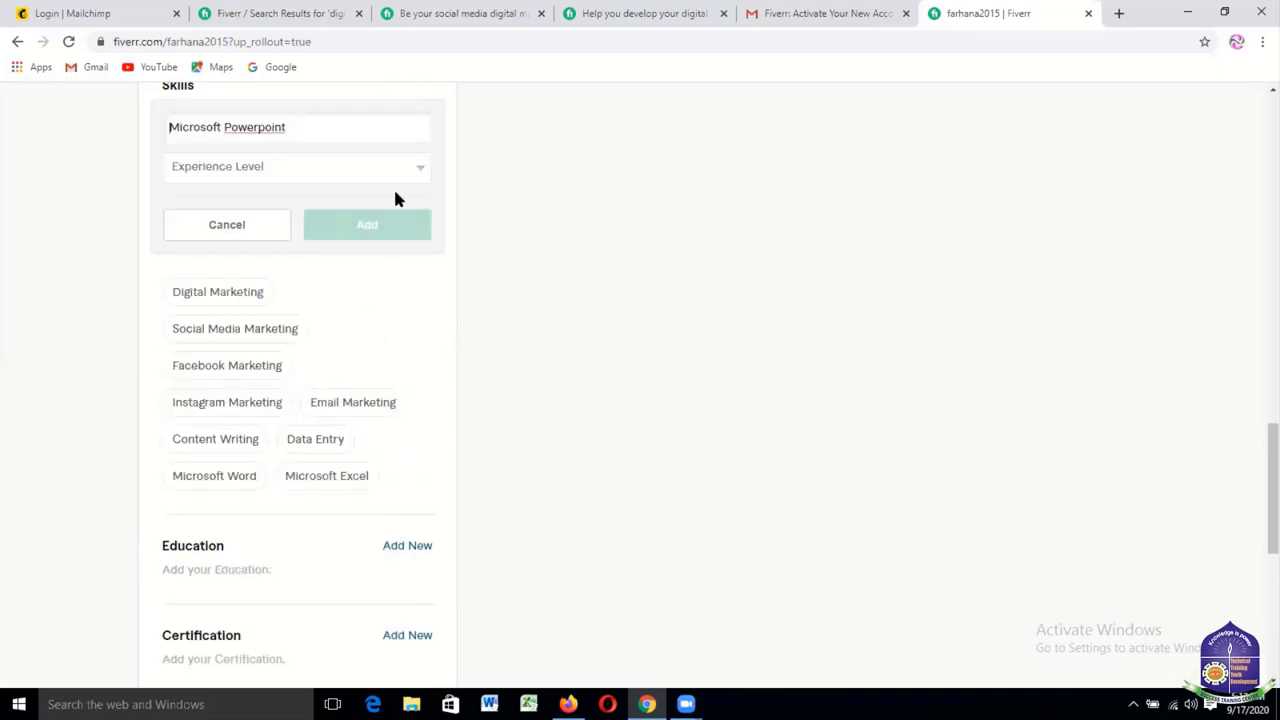
left_click(420, 170)
left_click(412, 218)
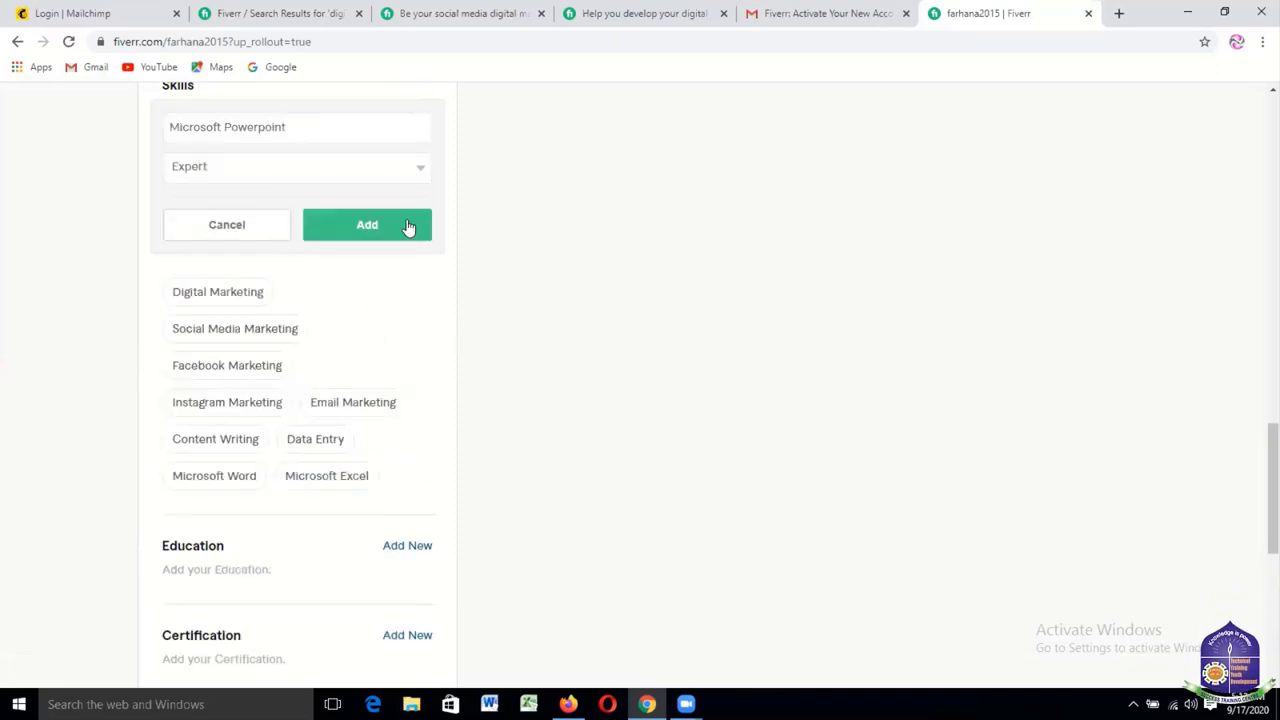
left_click(403, 232)
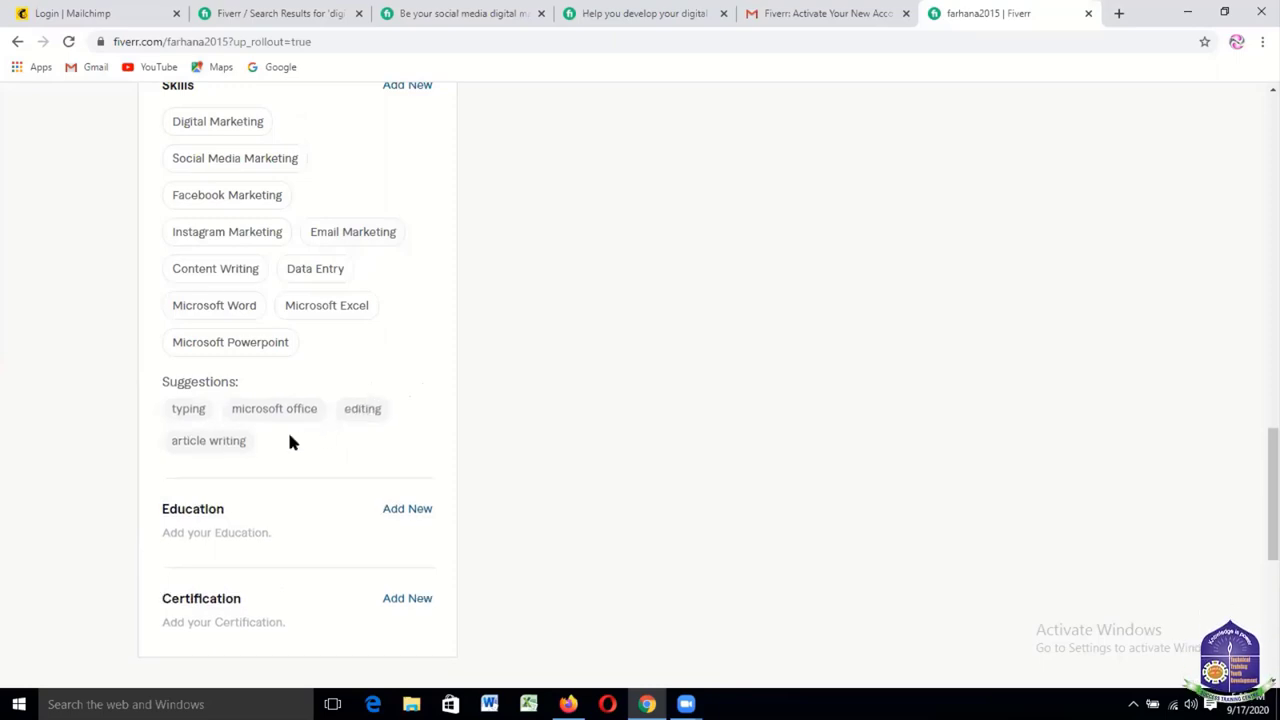
Add Graphics Design as a new skill at Expert level
left_click(407, 88)
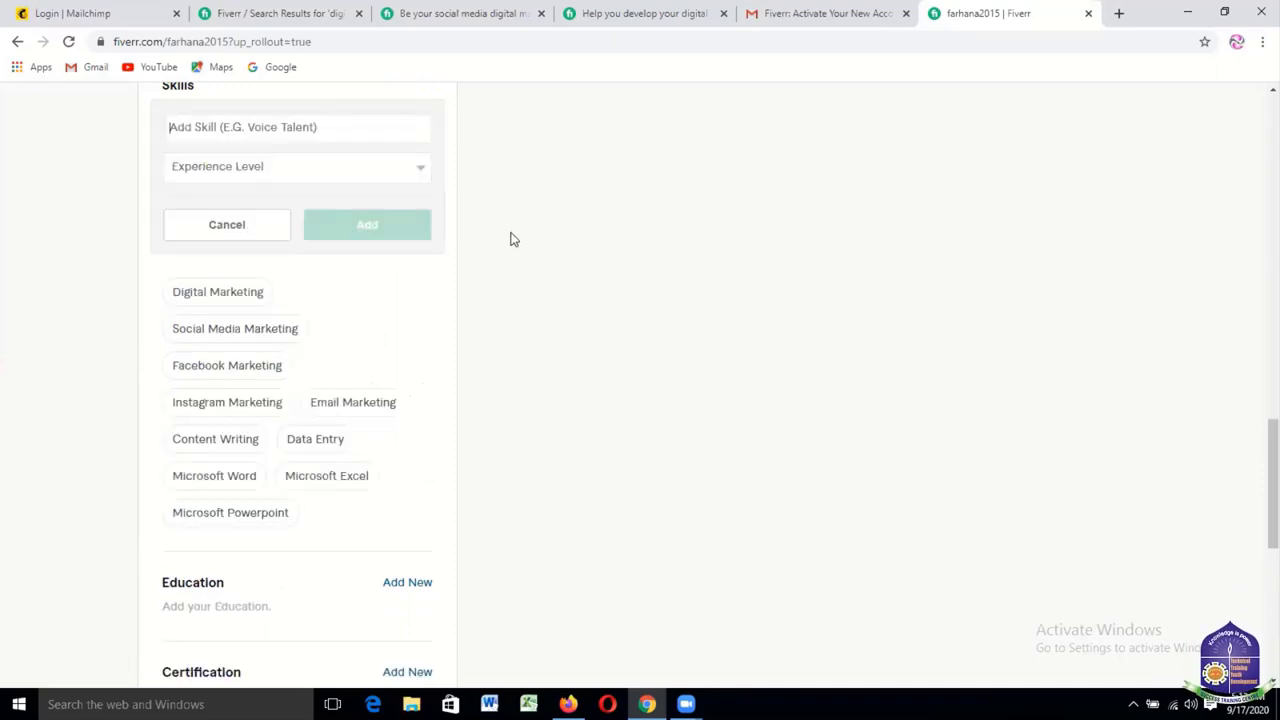
type("Graf")
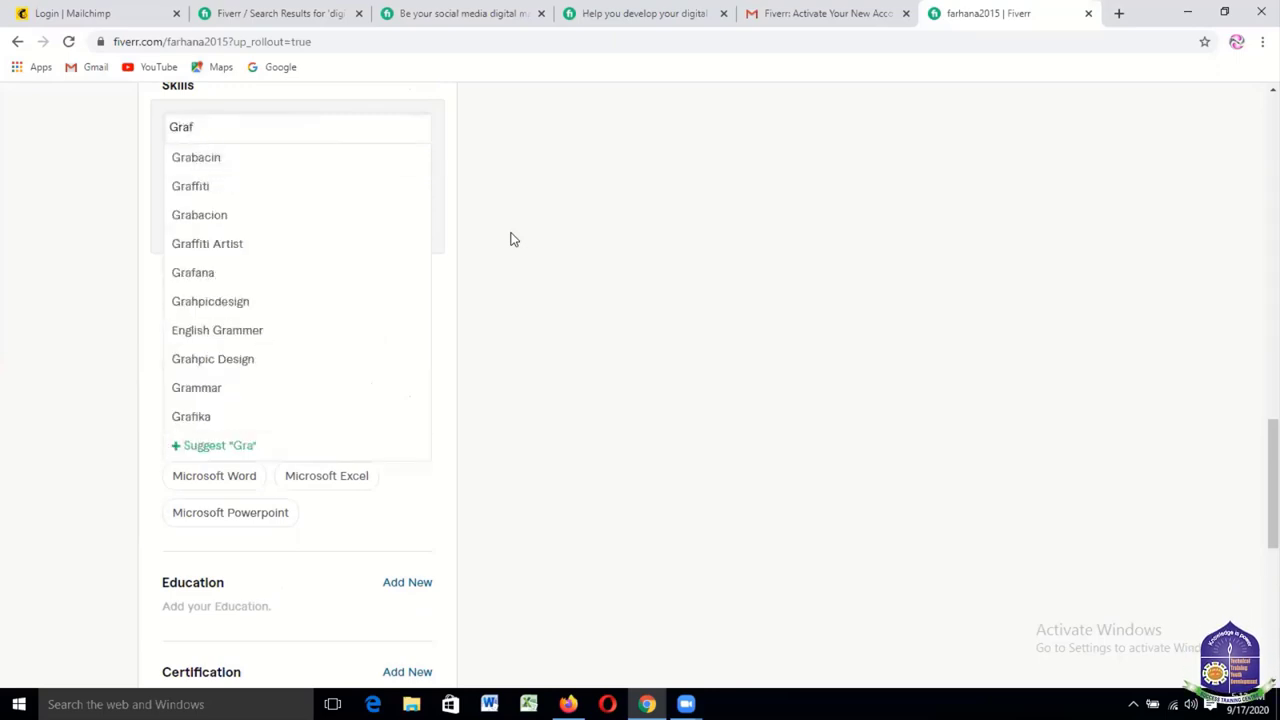
key("BackSpace")
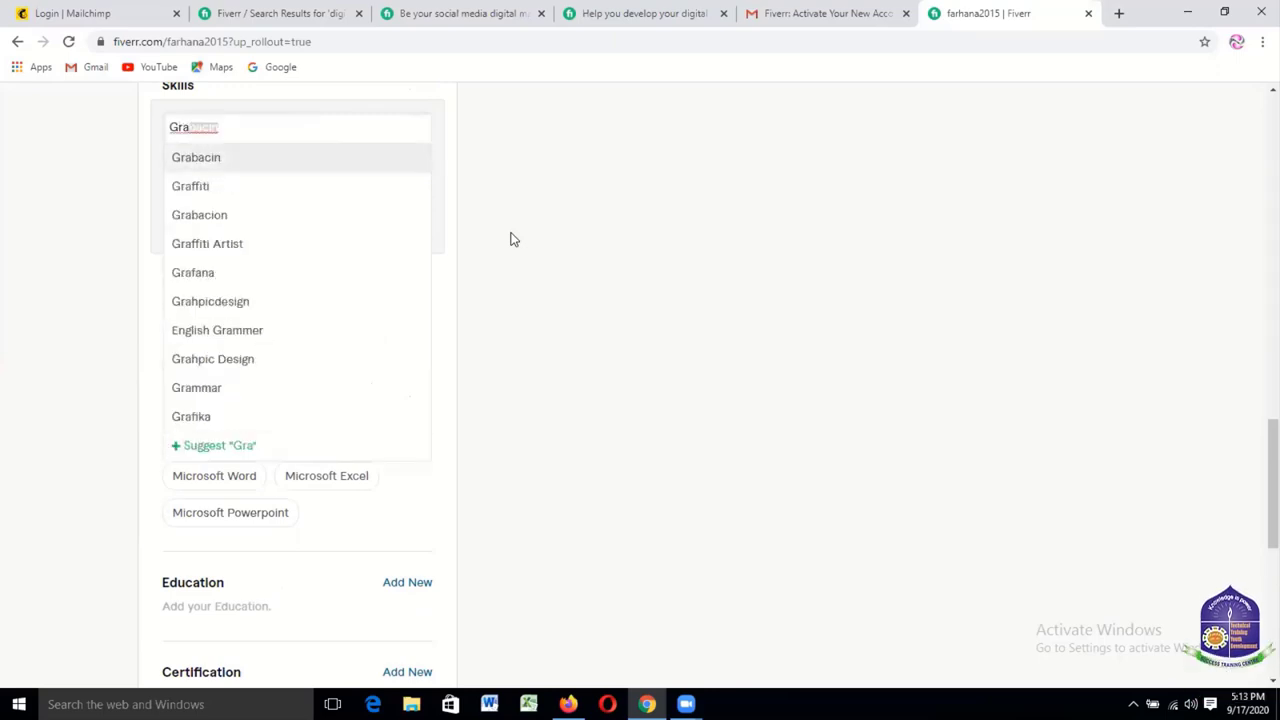
type("phi")
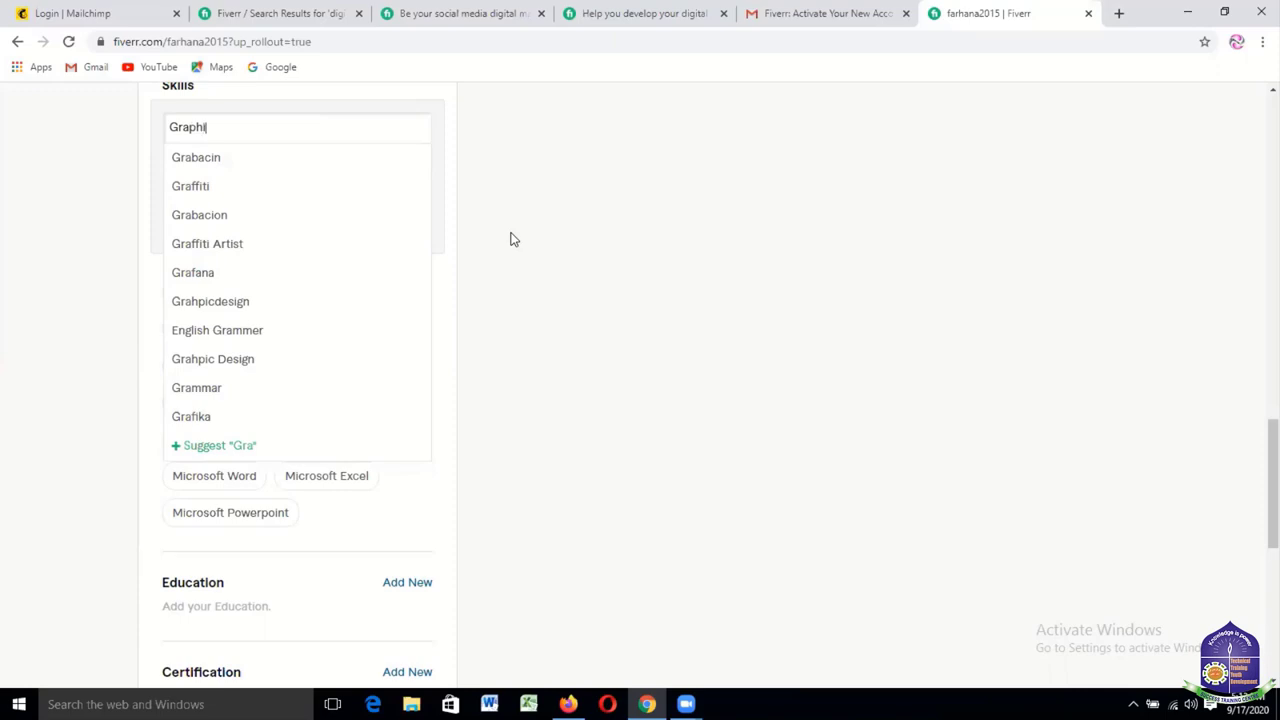
type("cs ")
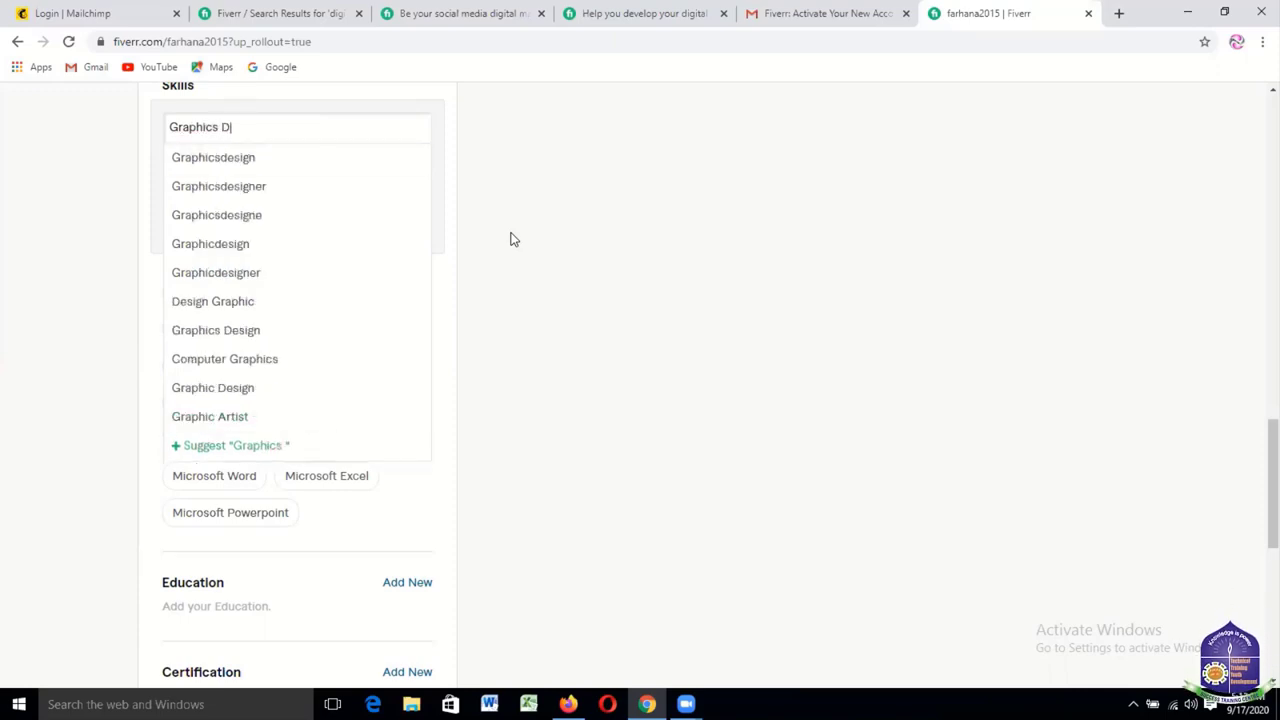
type("Design")
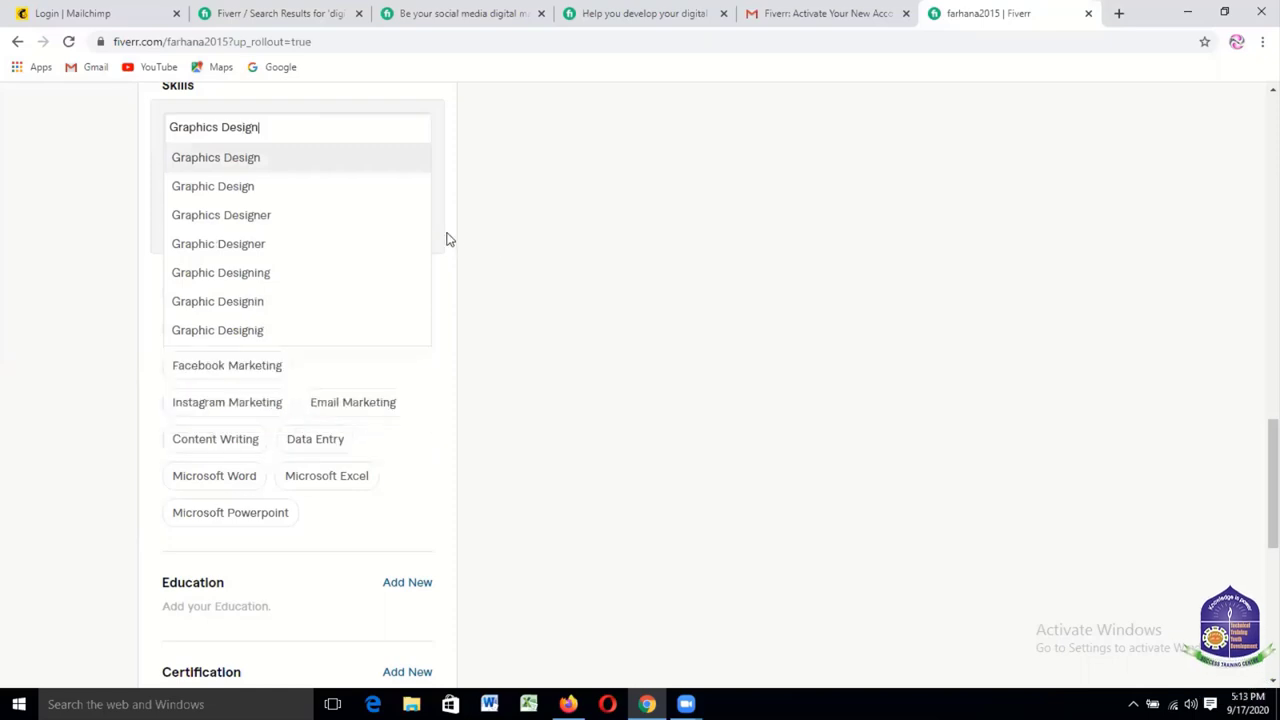
left_click(371, 166)
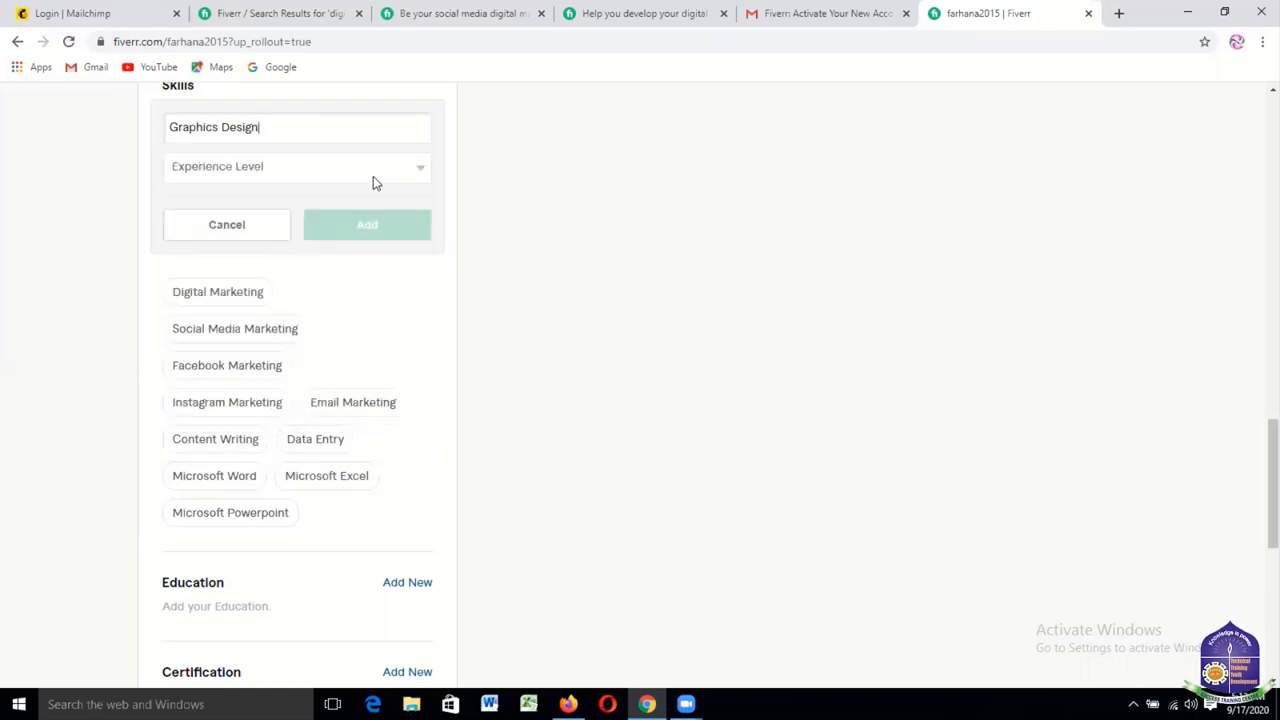
left_click(416, 172)
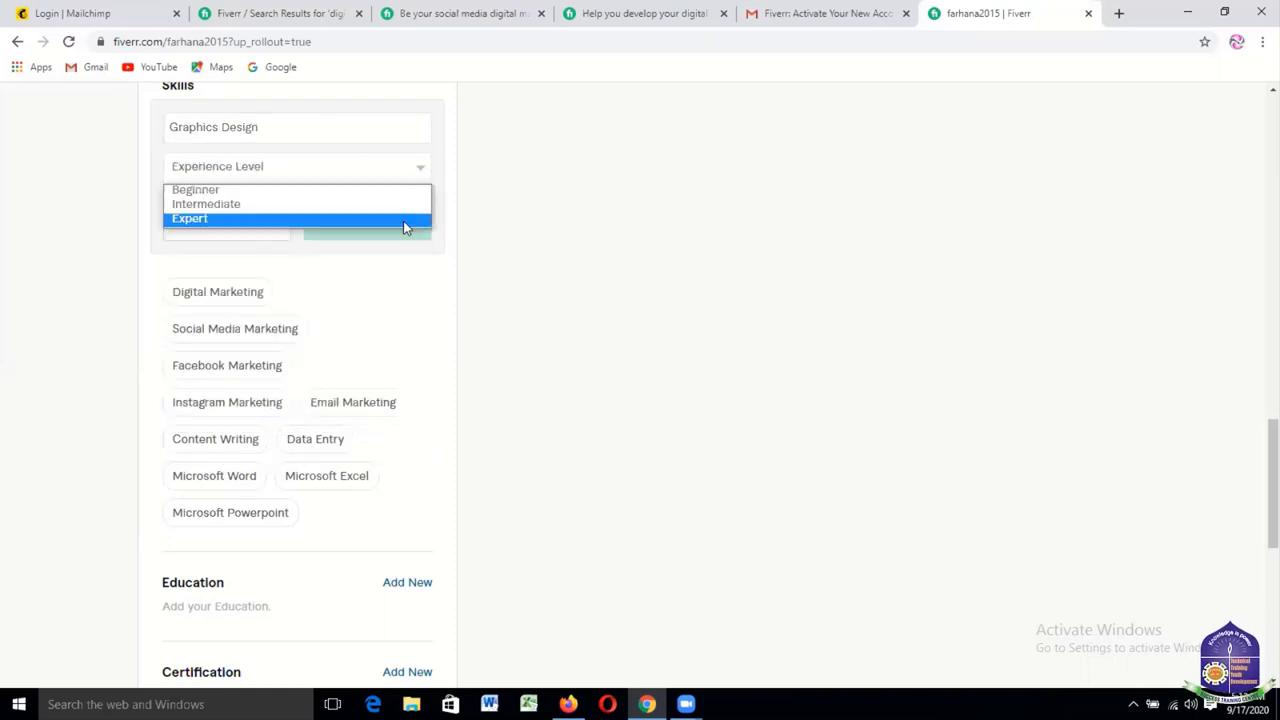
left_click(406, 217)
left_click(405, 230)
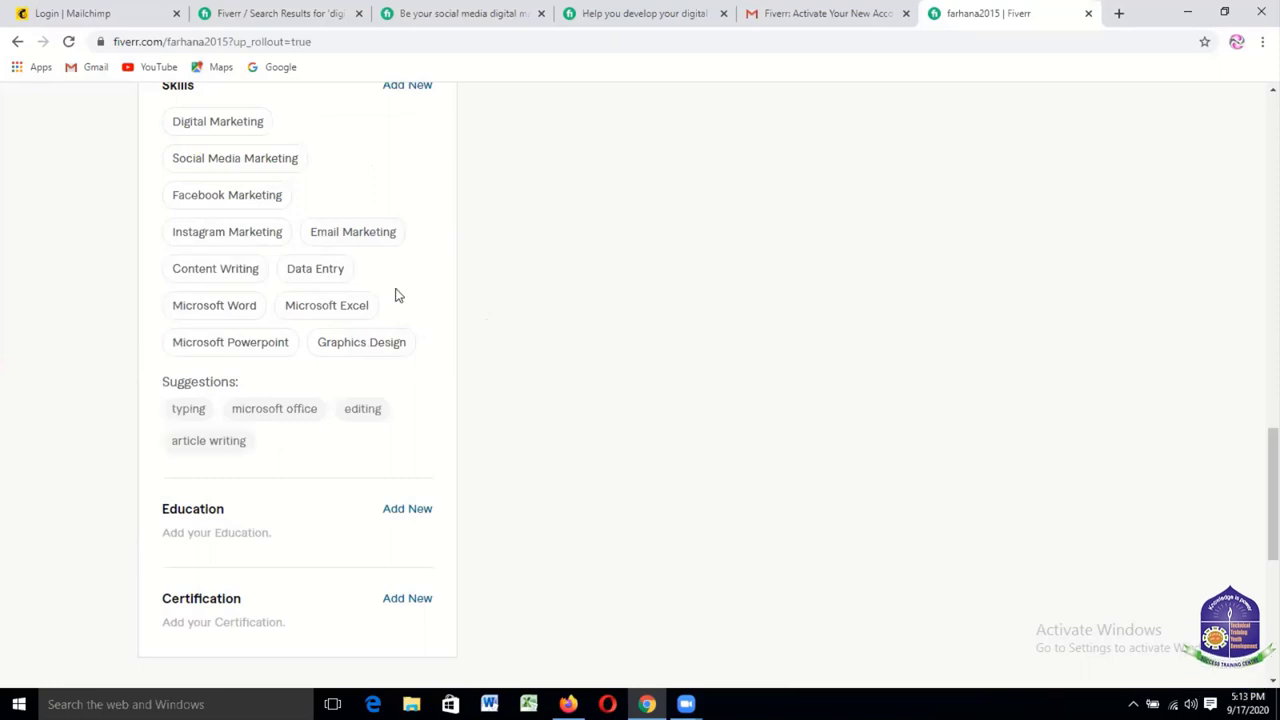
Add Logo Design as a new skill at Expert level
left_click(406, 89)
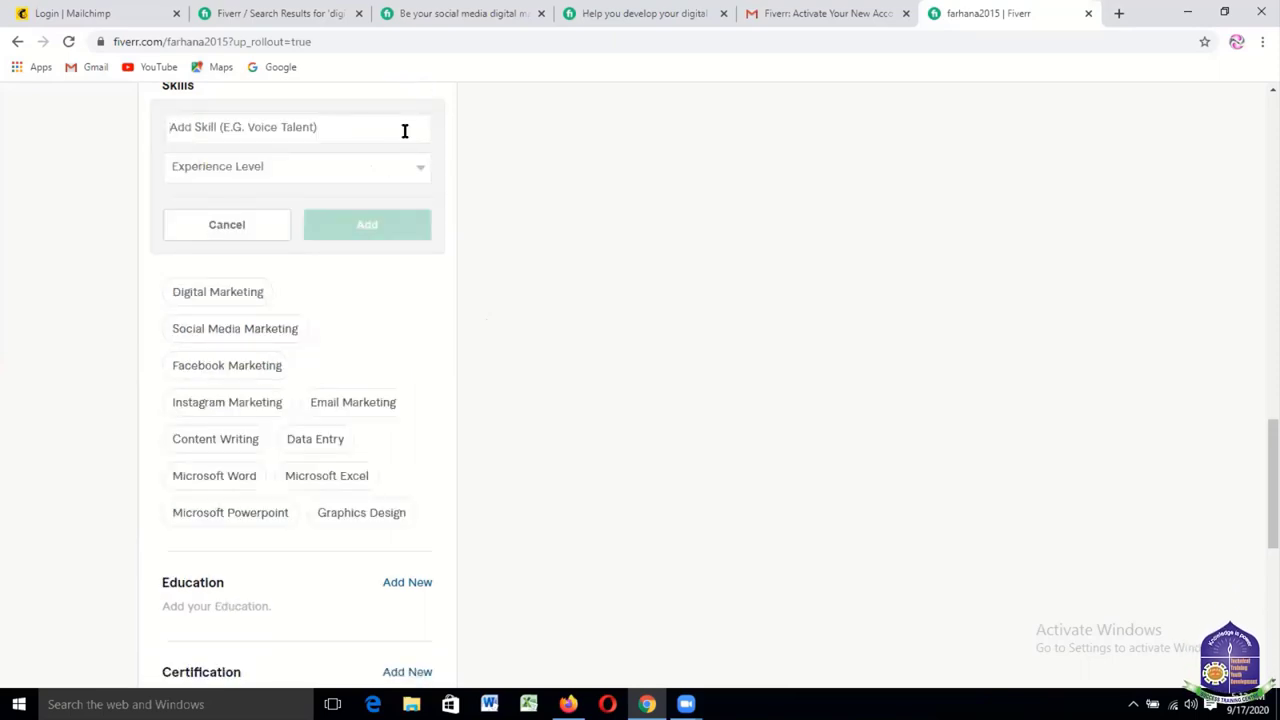
type("Logo")
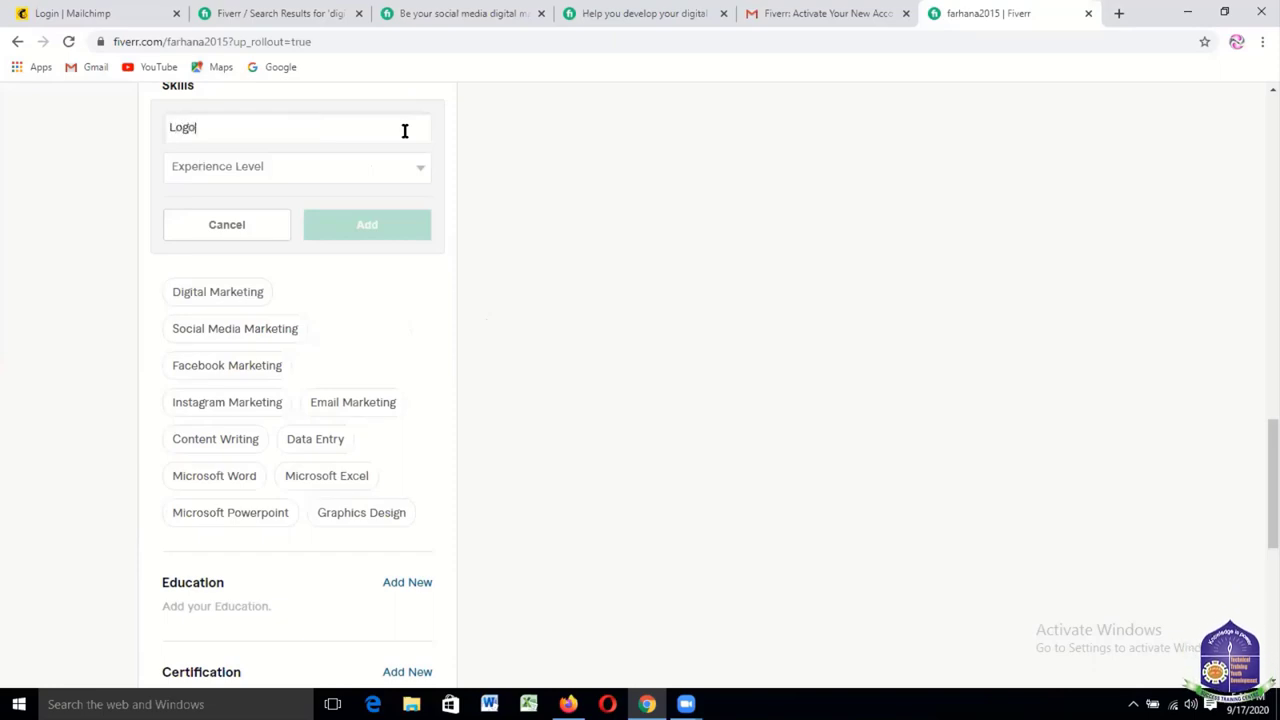
type(" D")
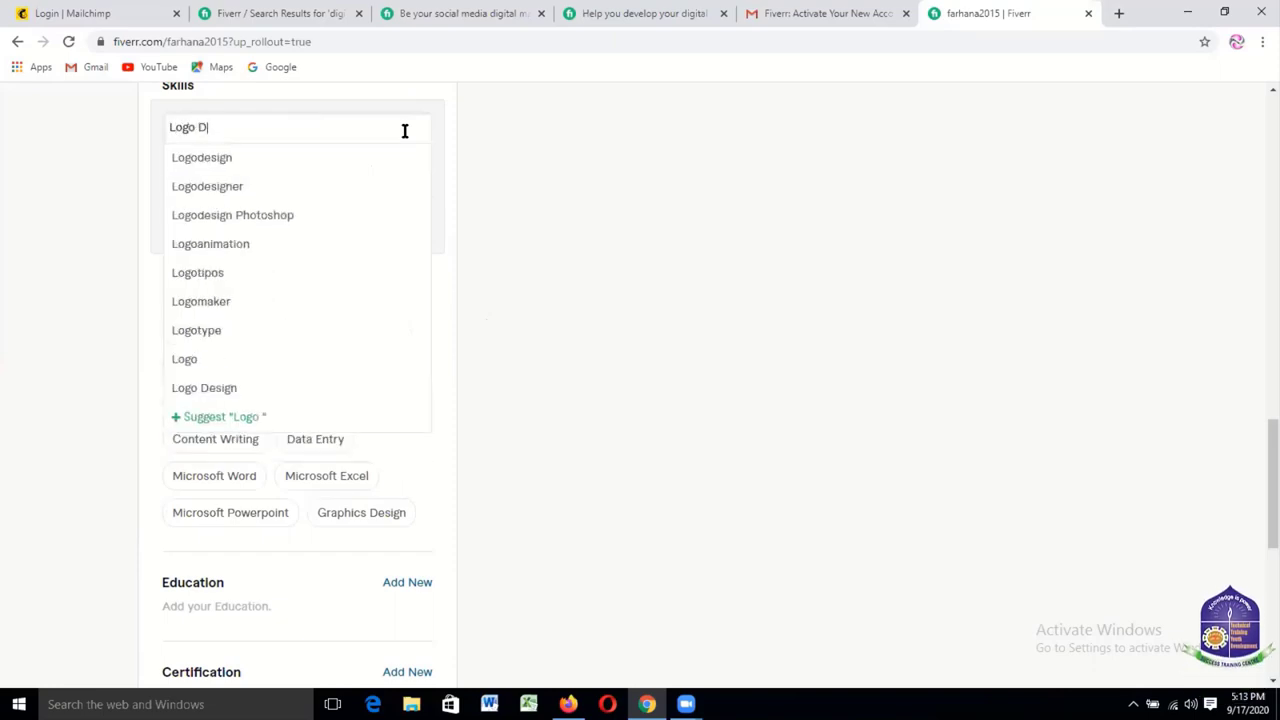
left_click(253, 165)
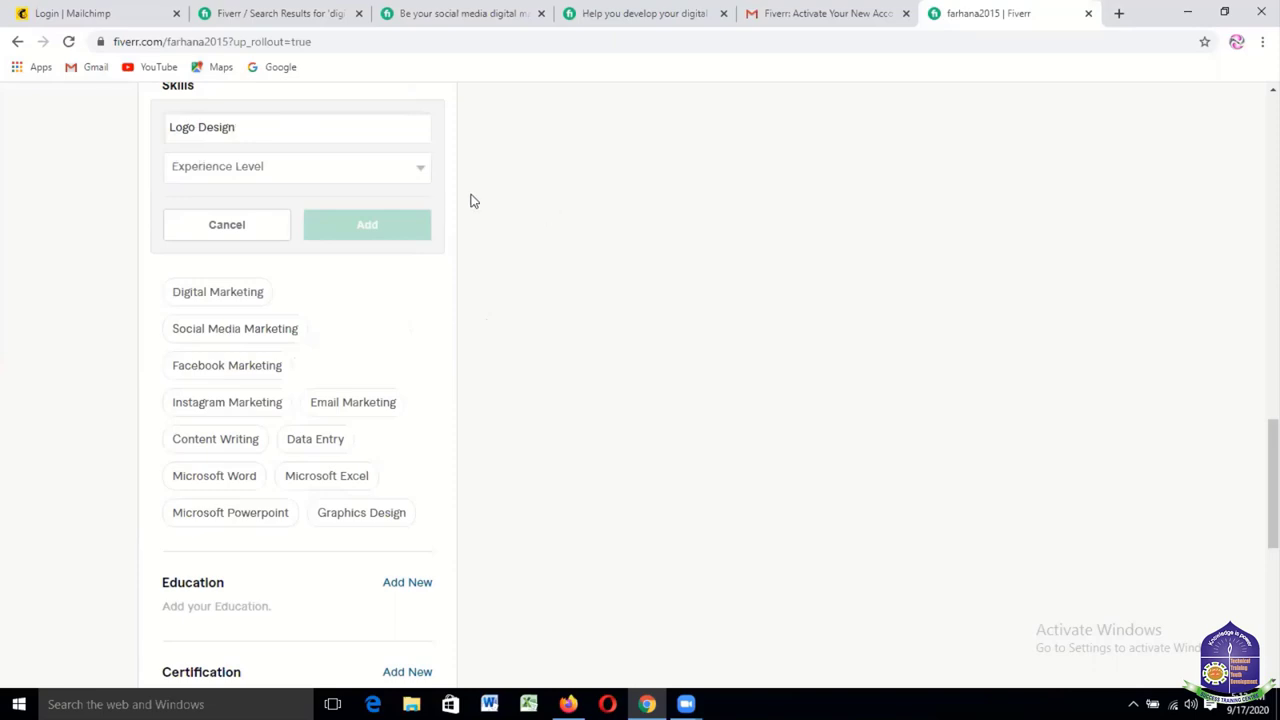
left_click(421, 168)
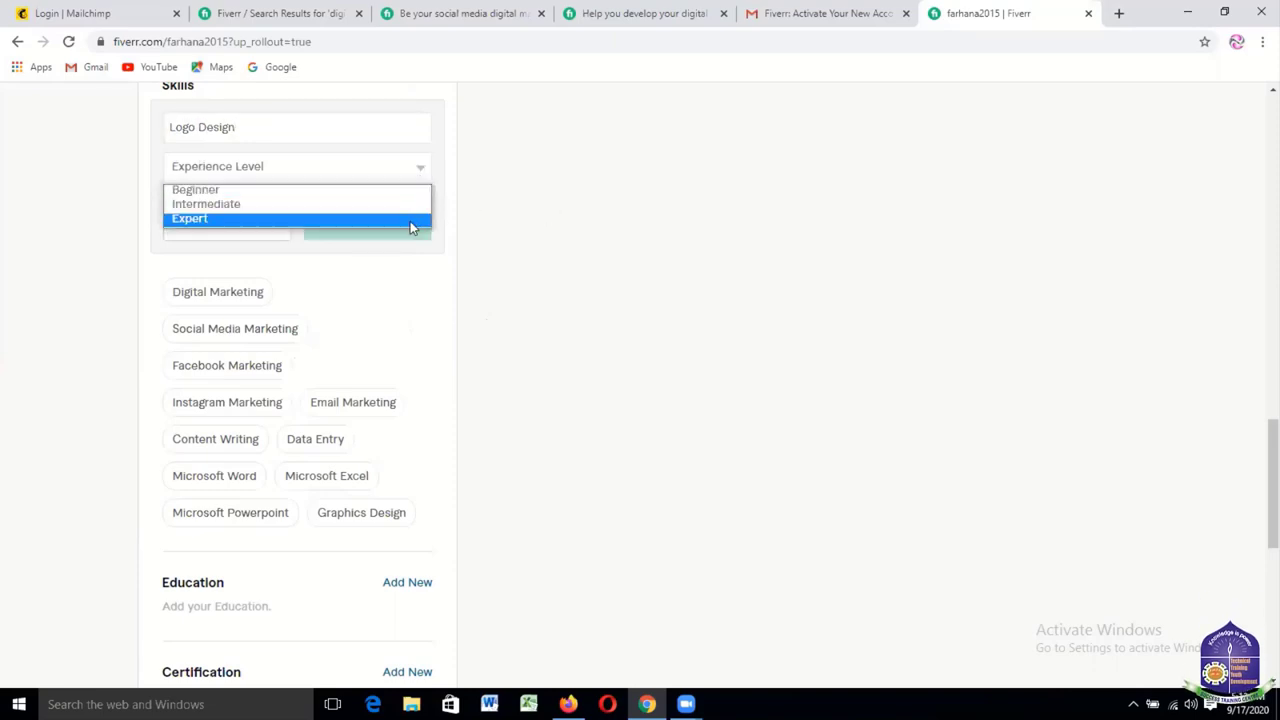
left_click(412, 219)
left_click(408, 236)
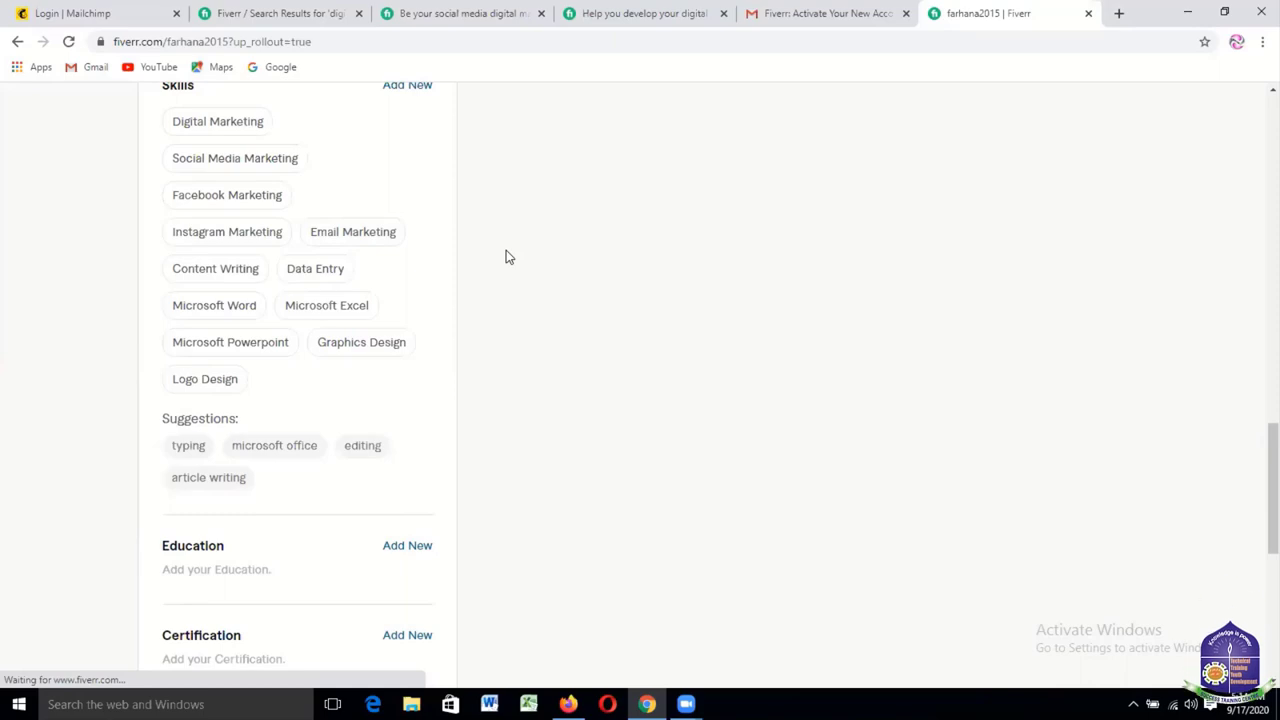
Add the suggested Editing and Proofreading skills, each at Expert level
left_click(362, 448)
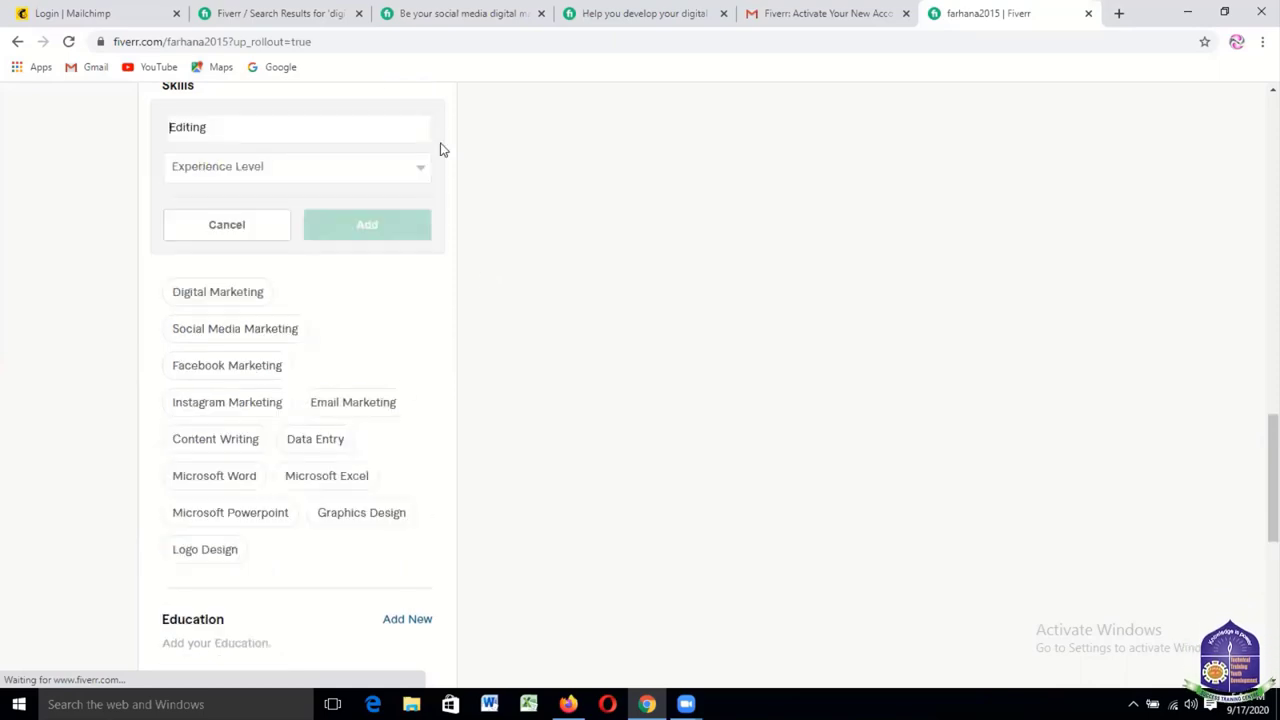
left_click(421, 173)
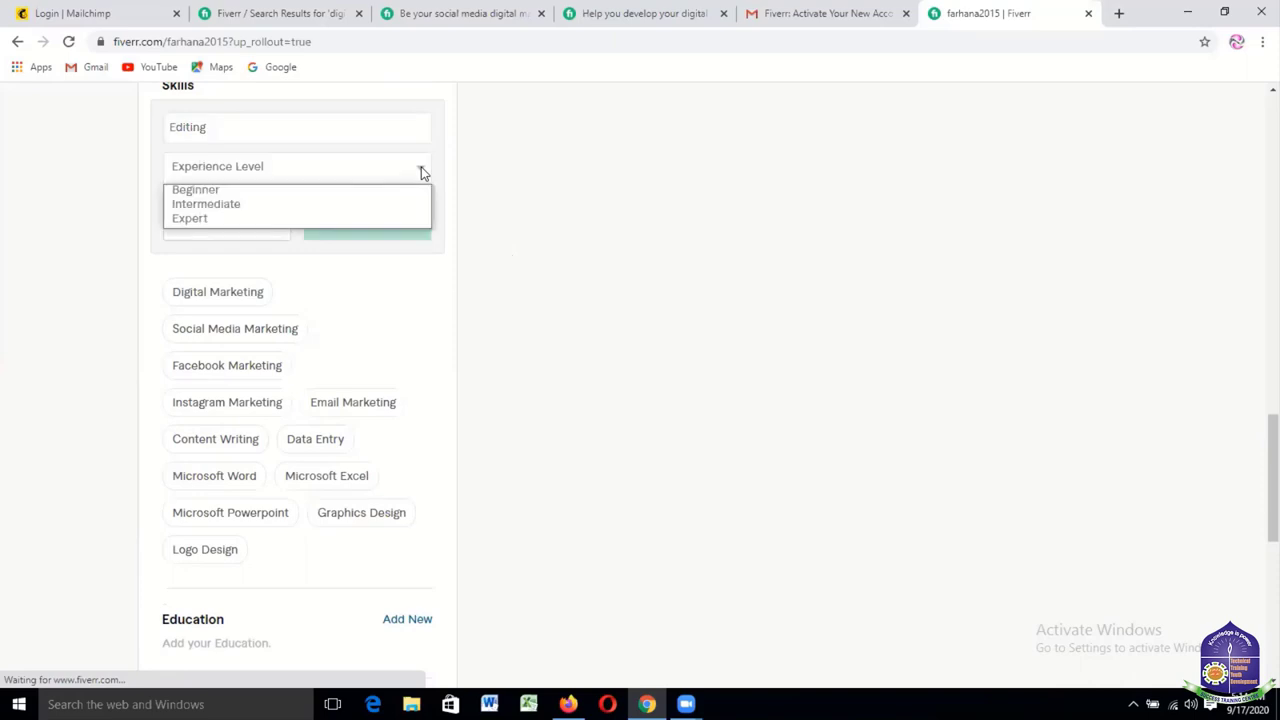
left_click(400, 217)
left_click(398, 229)
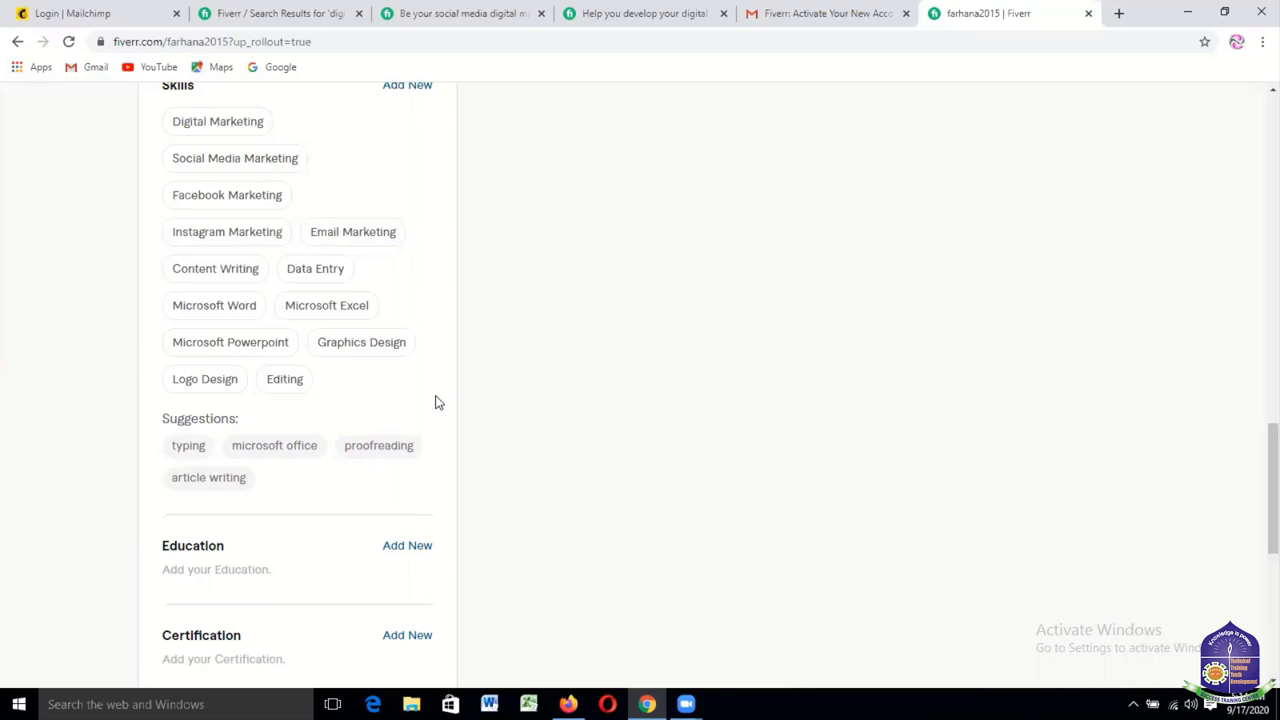
left_click(384, 450)
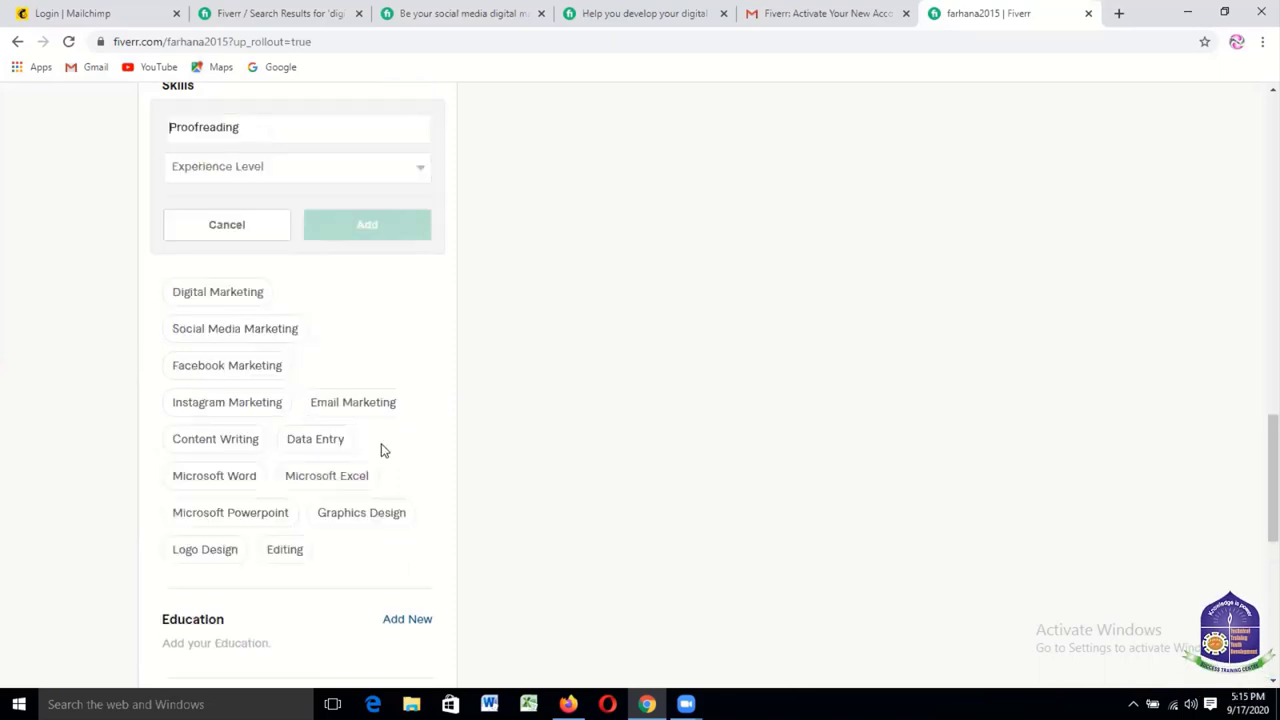
left_click(421, 173)
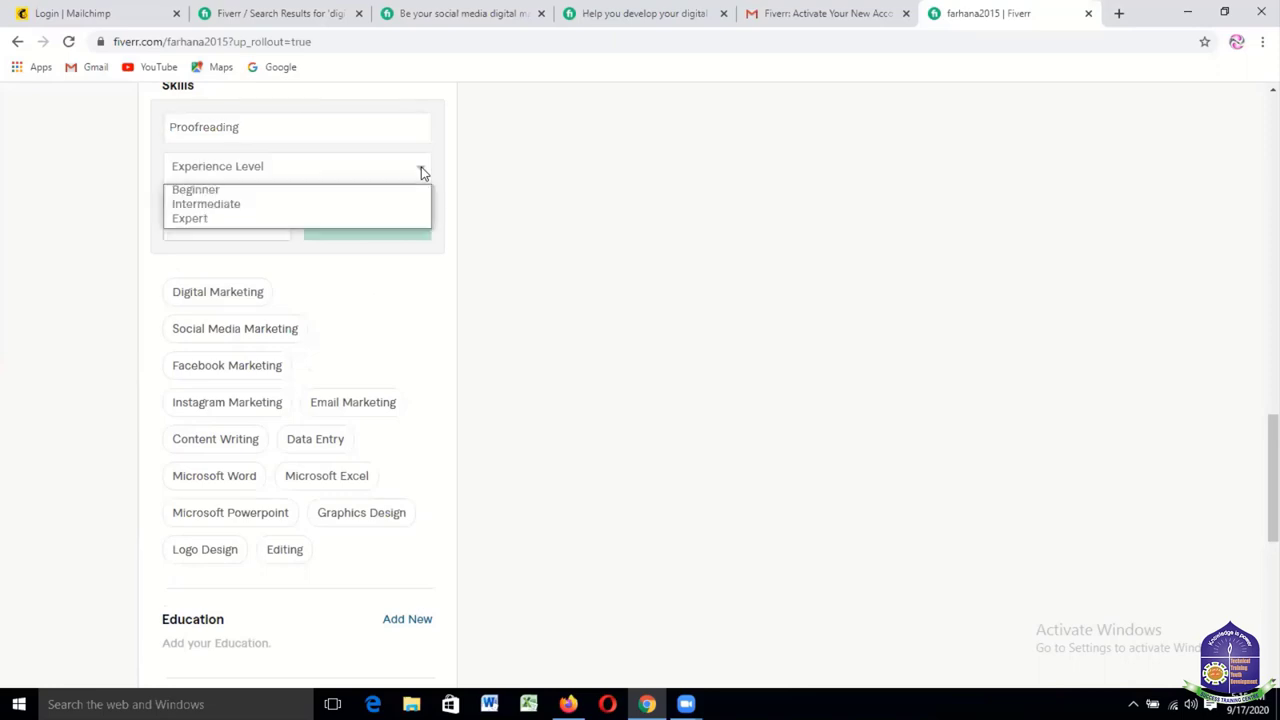
left_click(405, 219)
left_click(398, 228)
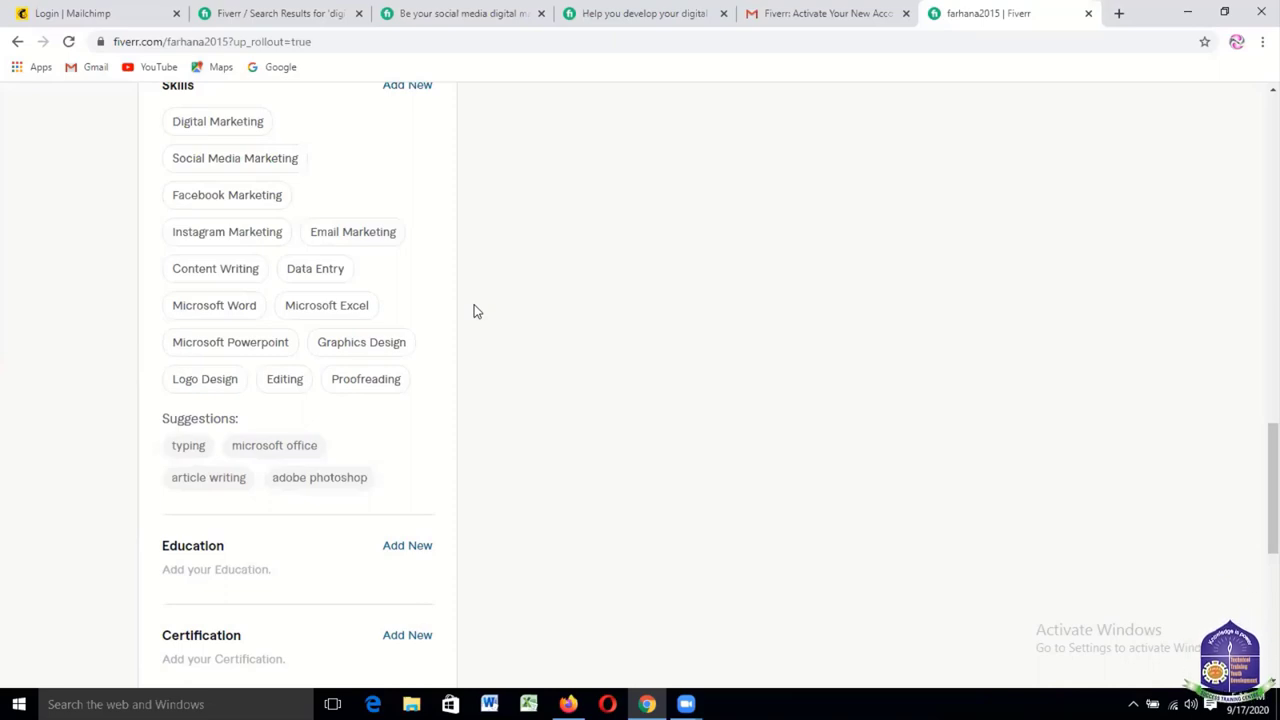
Add the suggested Adobe Photoshop skill at Expert level
mouse_move(346, 380)
left_click(338, 470)
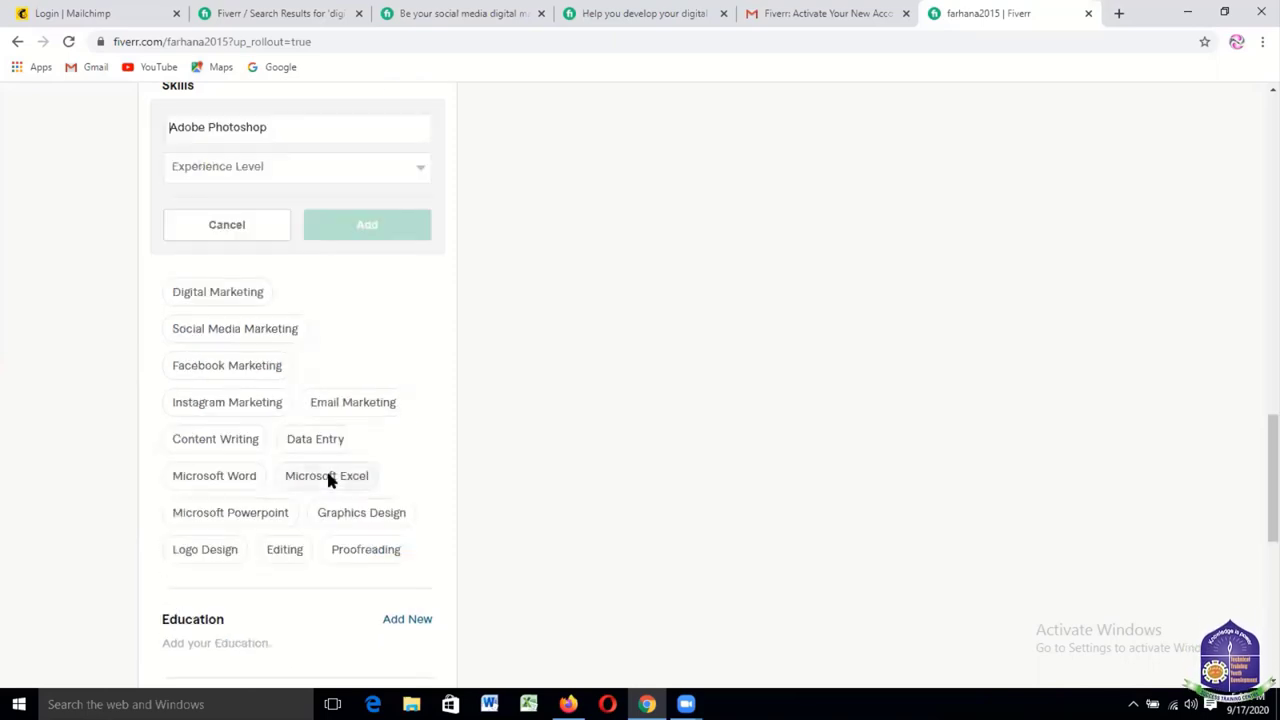
left_click(421, 170)
left_click(381, 219)
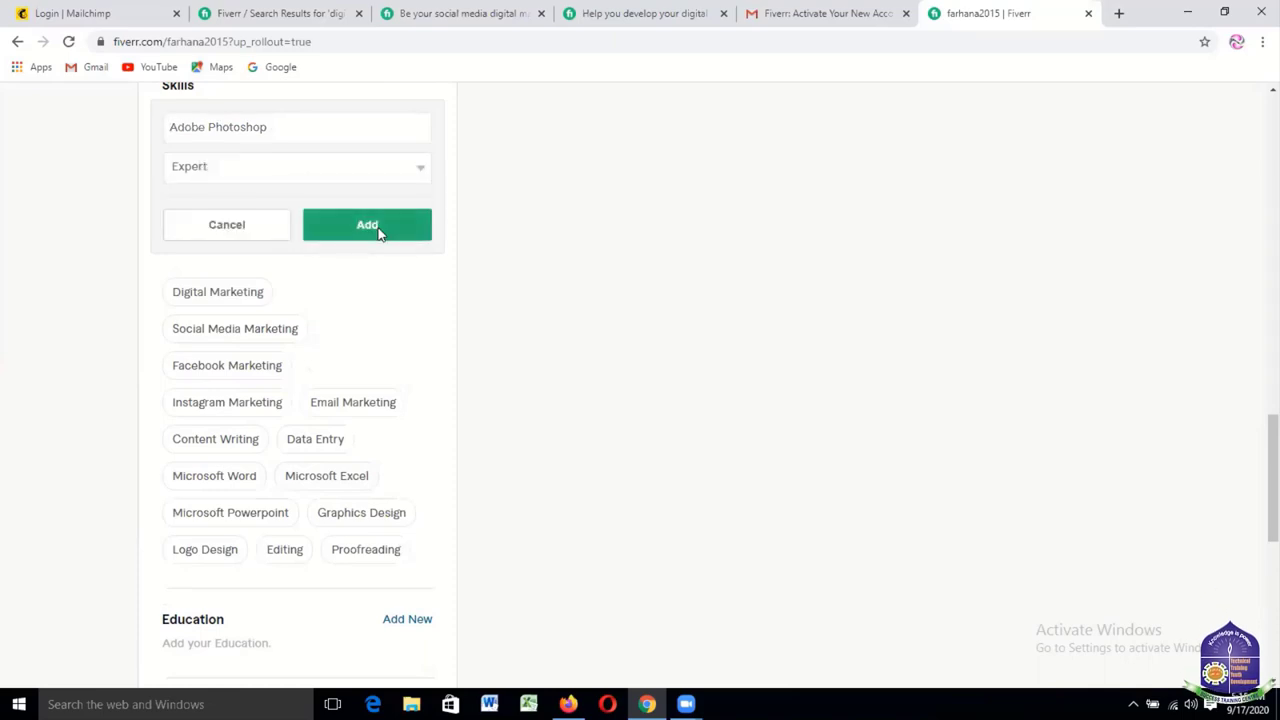
left_click(378, 229)
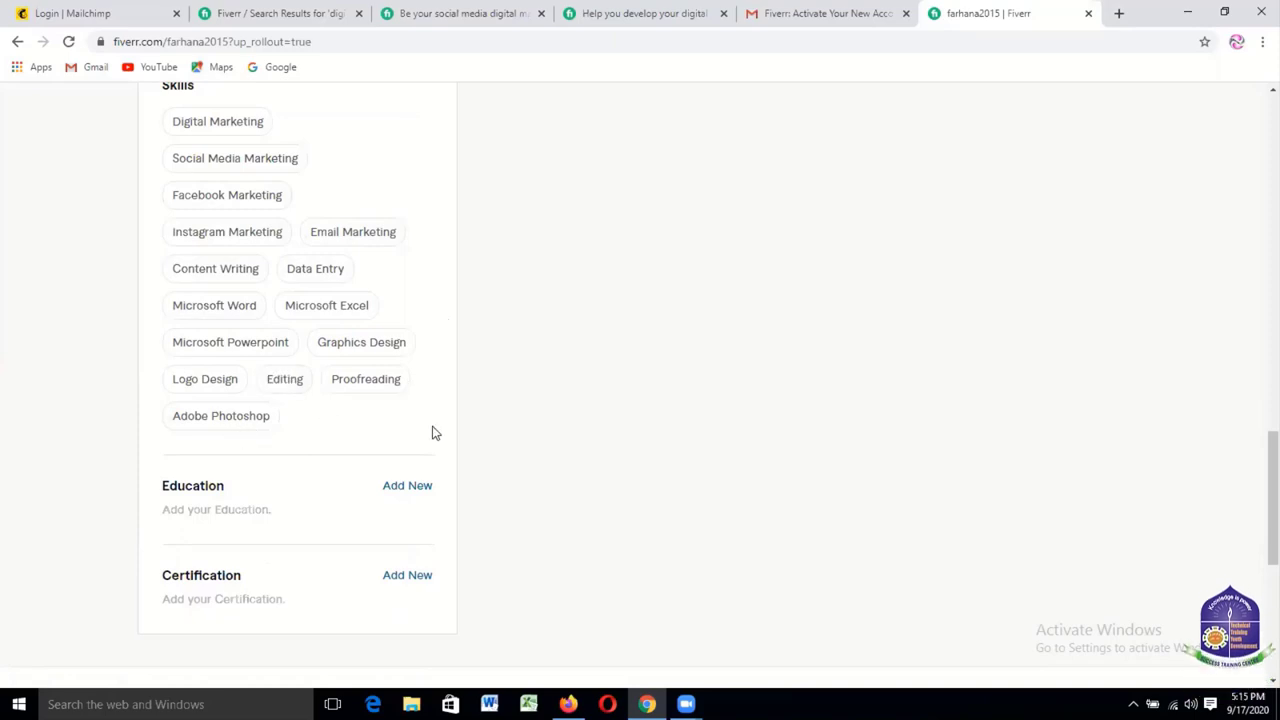
scroll(434, 431, "down", 2)
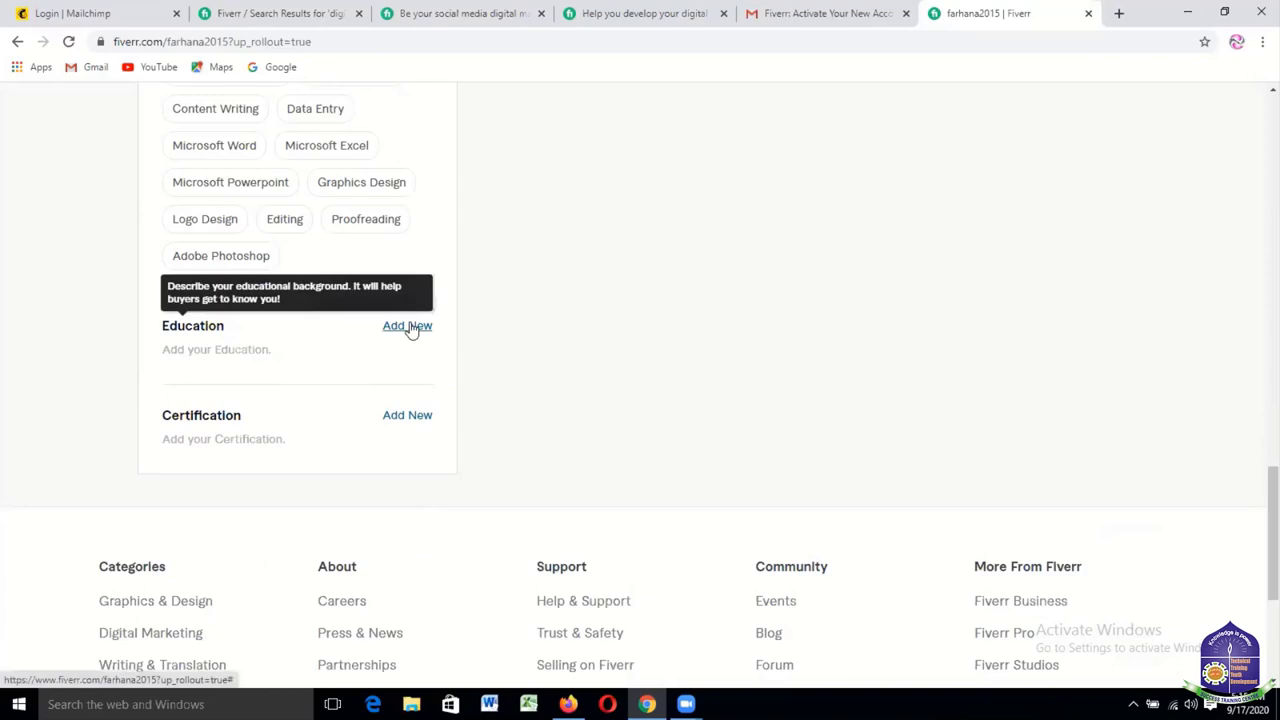
Begin an Education entry: country Bangladesh, institution 'University Of Chittagong'
left_click(409, 326)
scroll(450, 396, "down", 1)
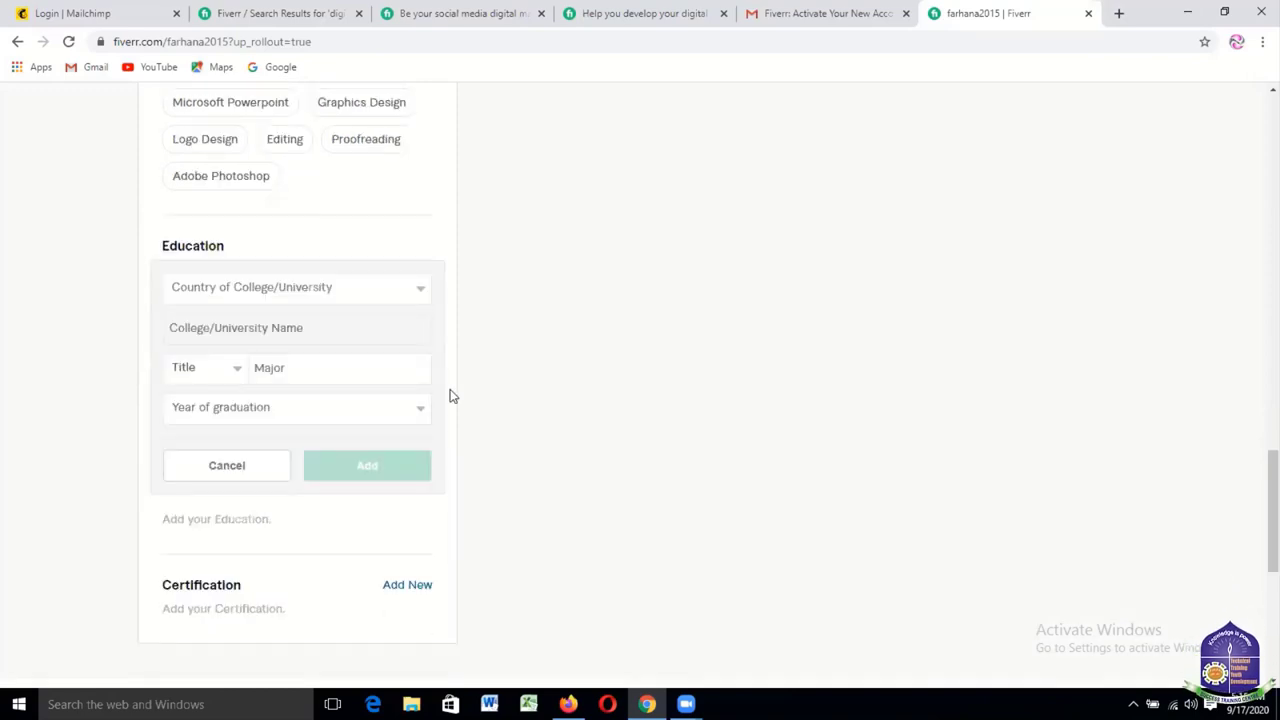
left_click(417, 288)
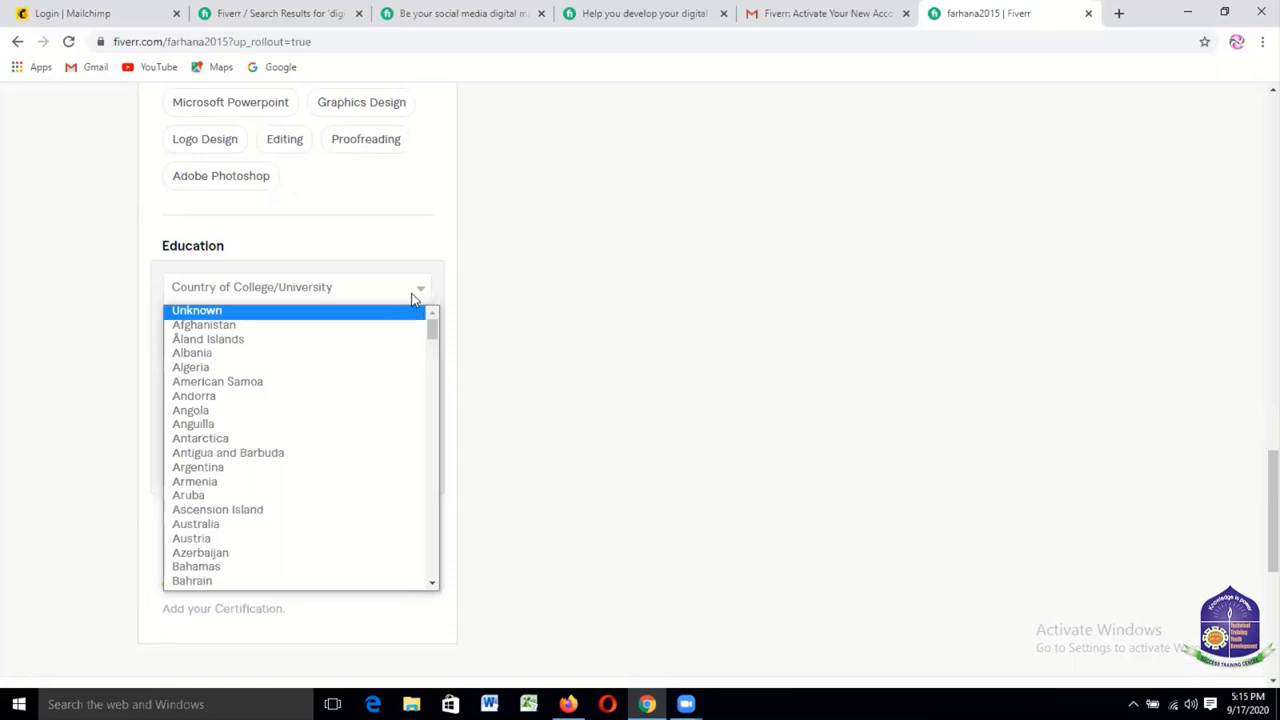
left_click(411, 297)
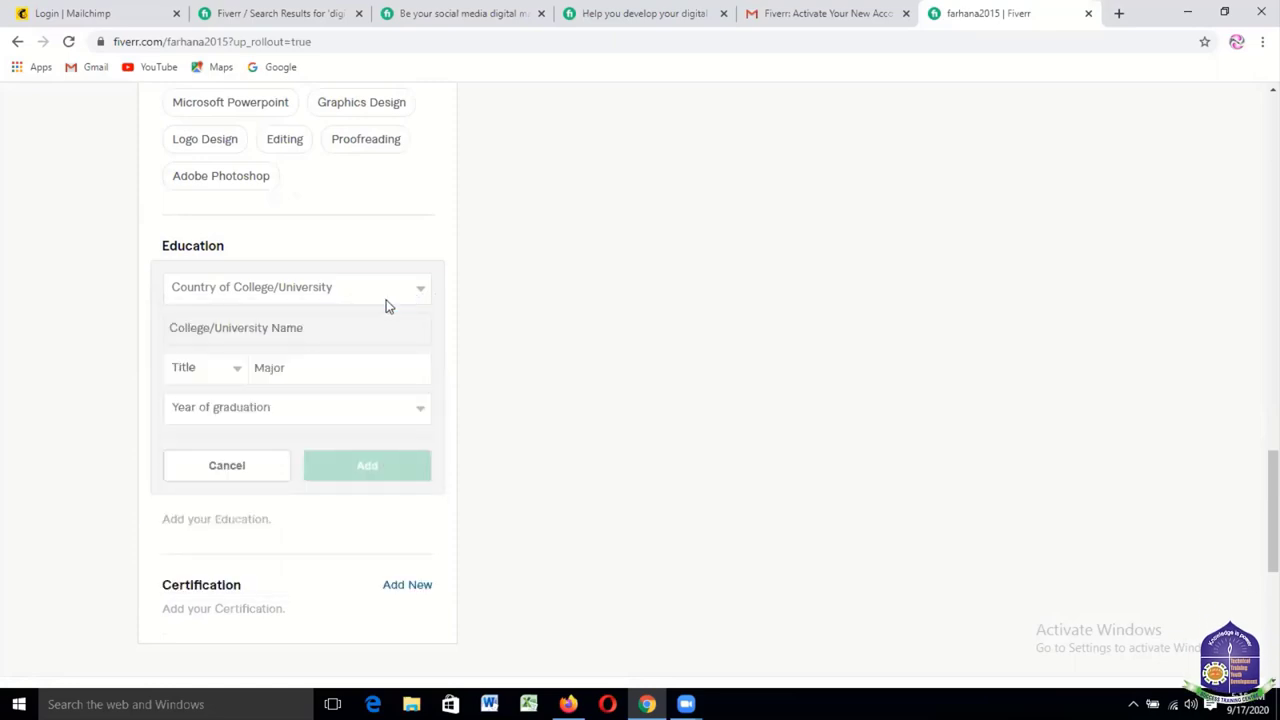
left_click(423, 291)
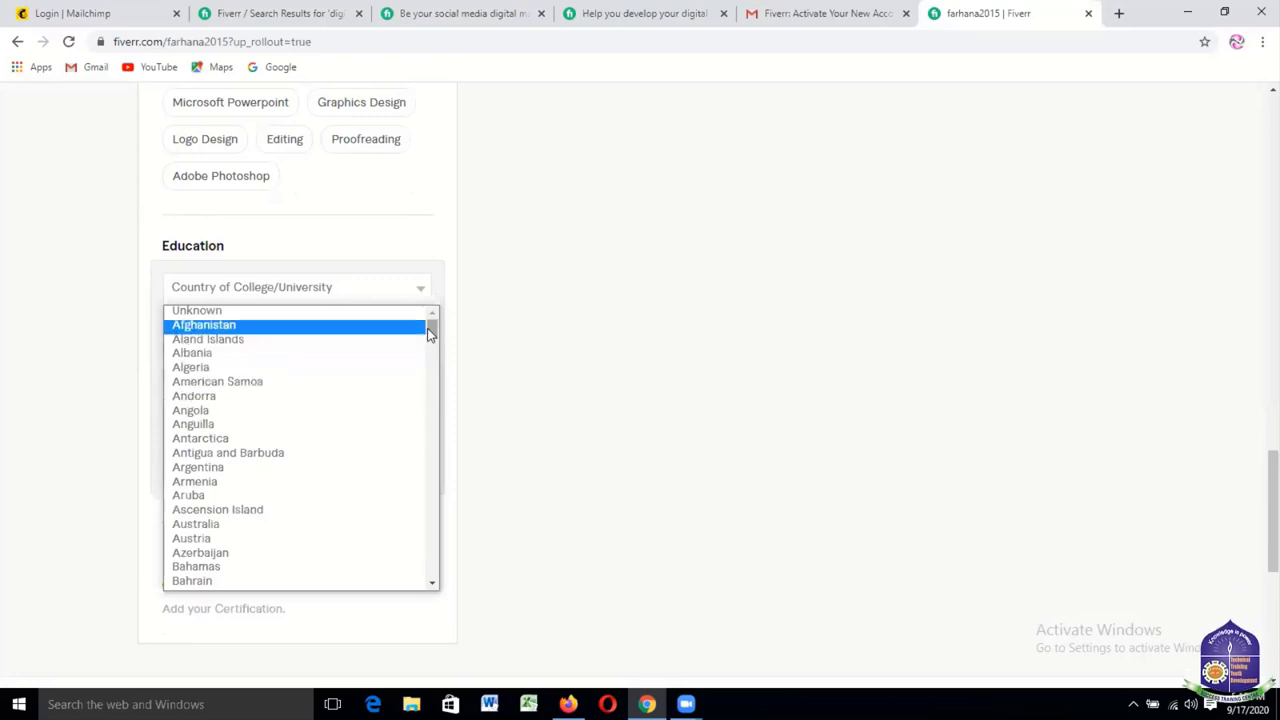
left_click_drag(432, 328, 433, 346)
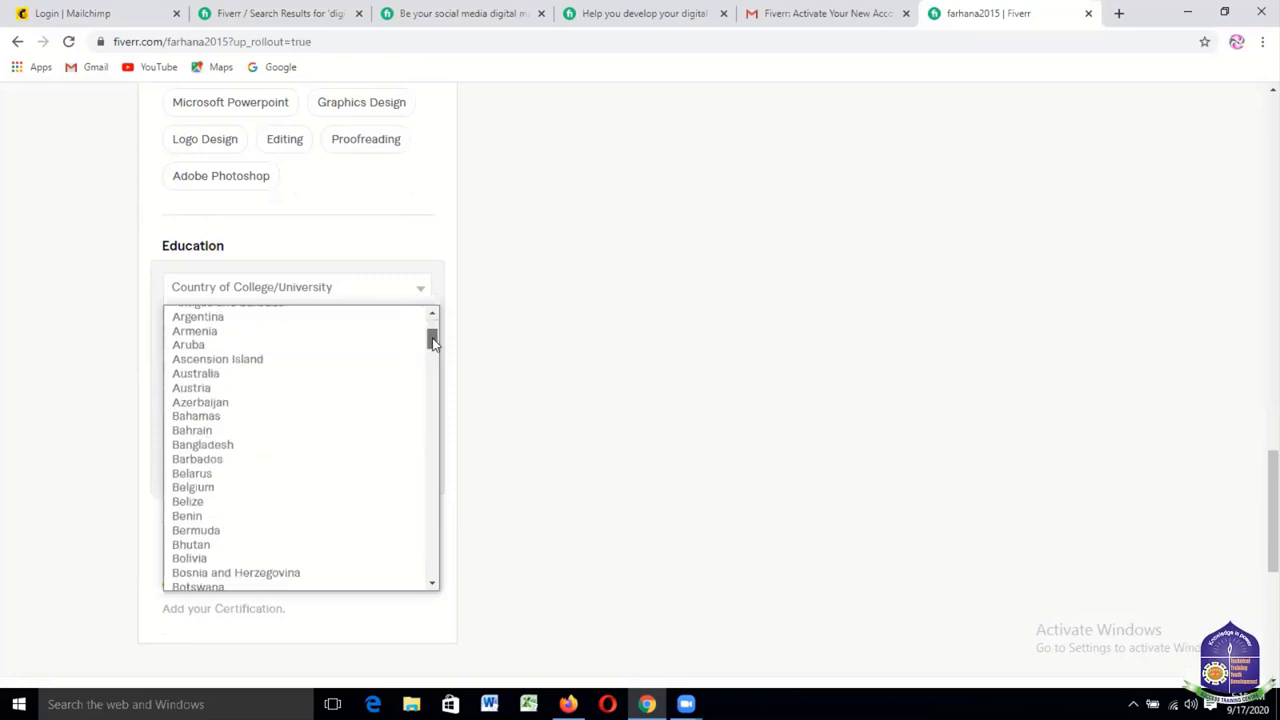
left_click(220, 445)
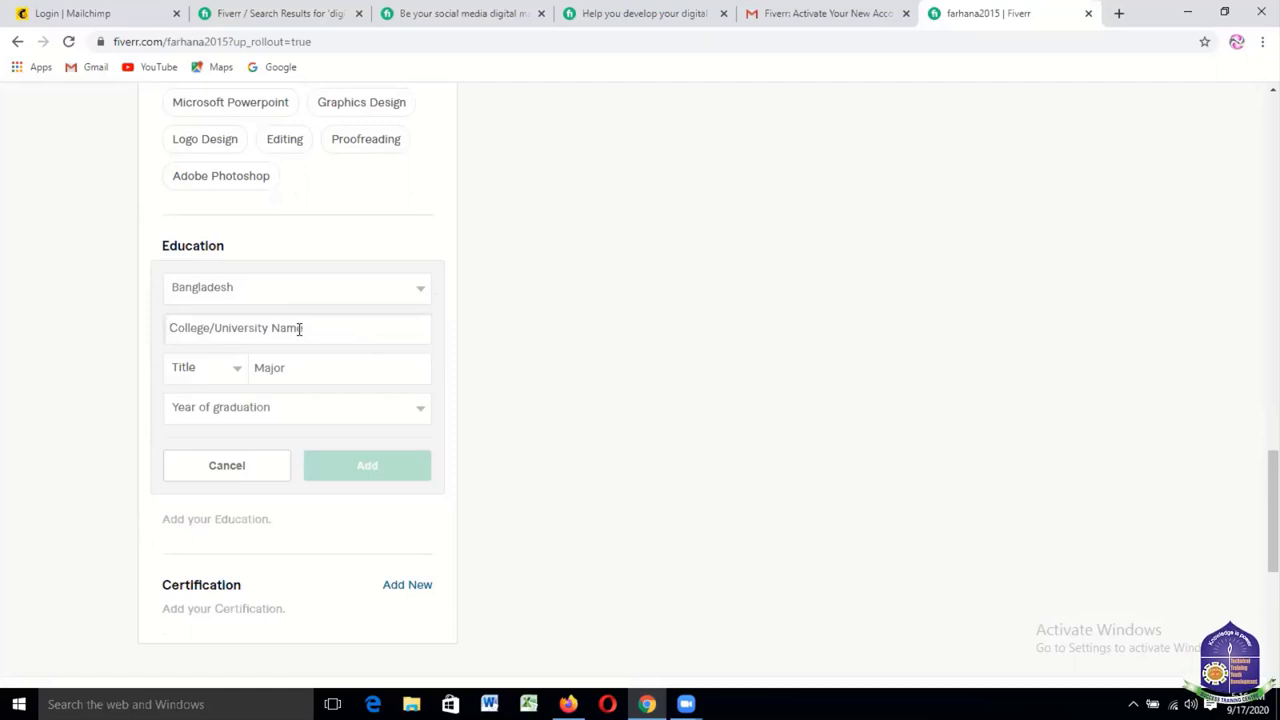
type("Uni")
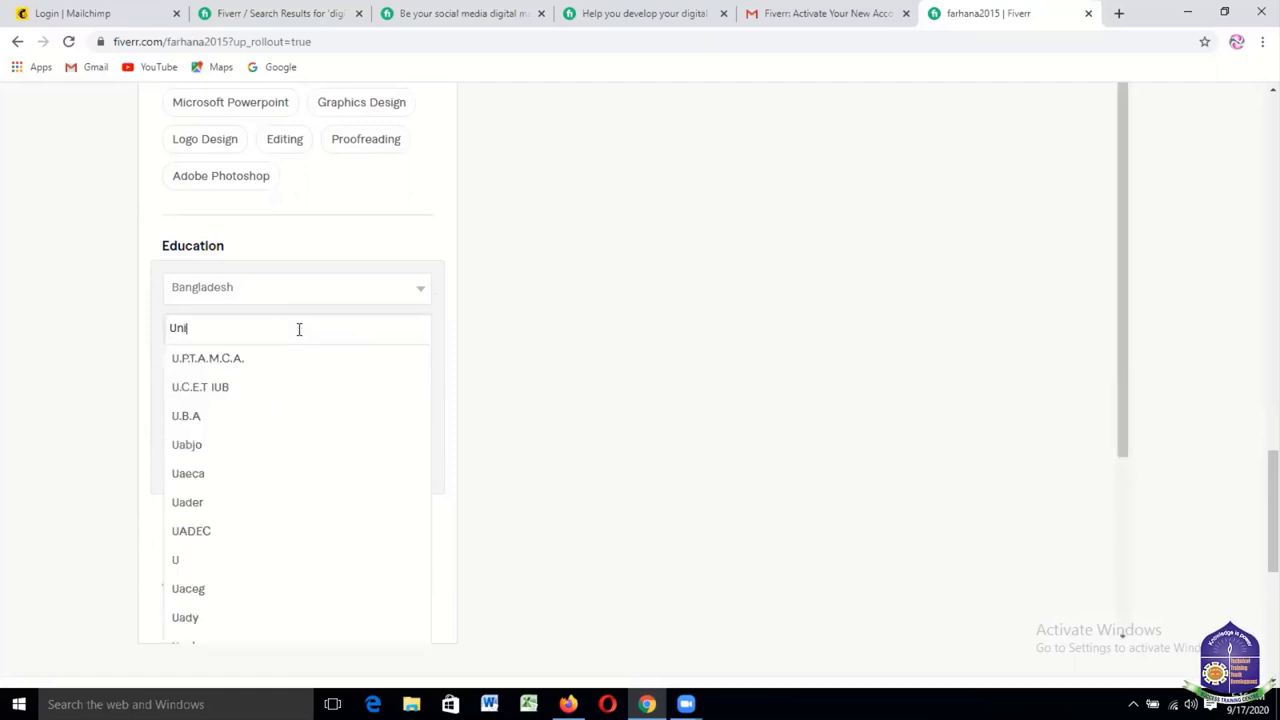
type("vers")
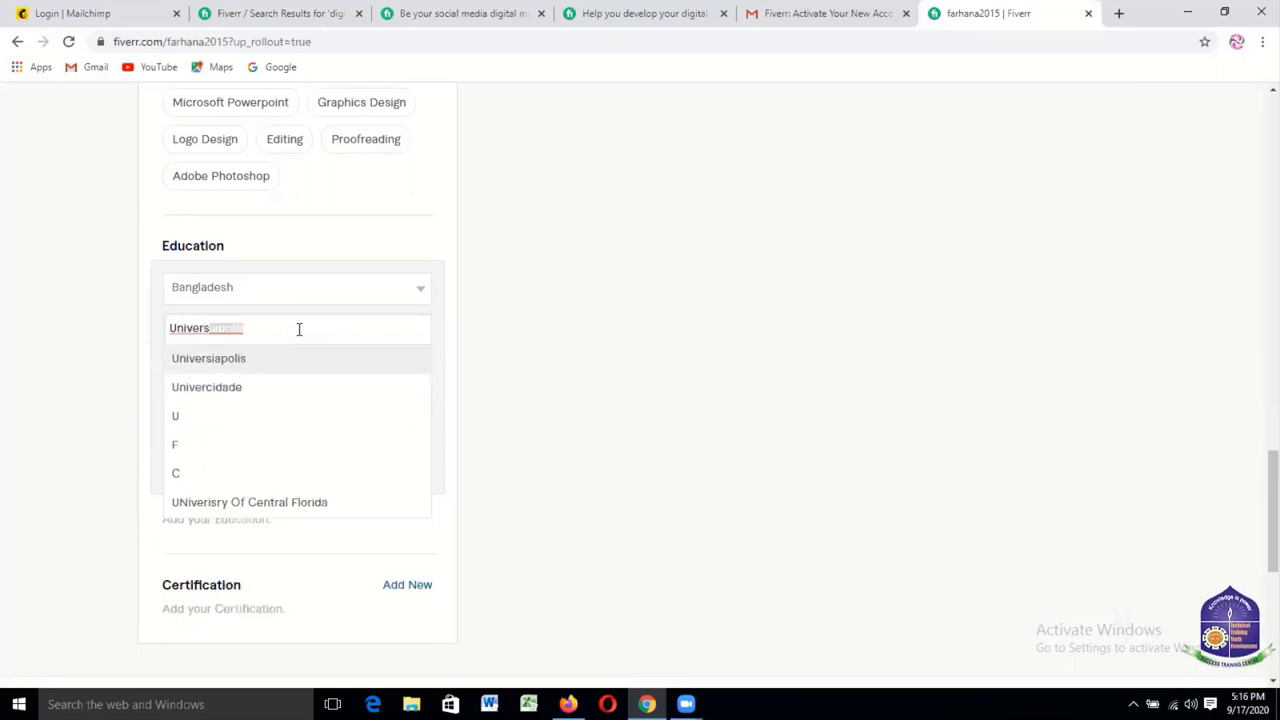
type("ity ")
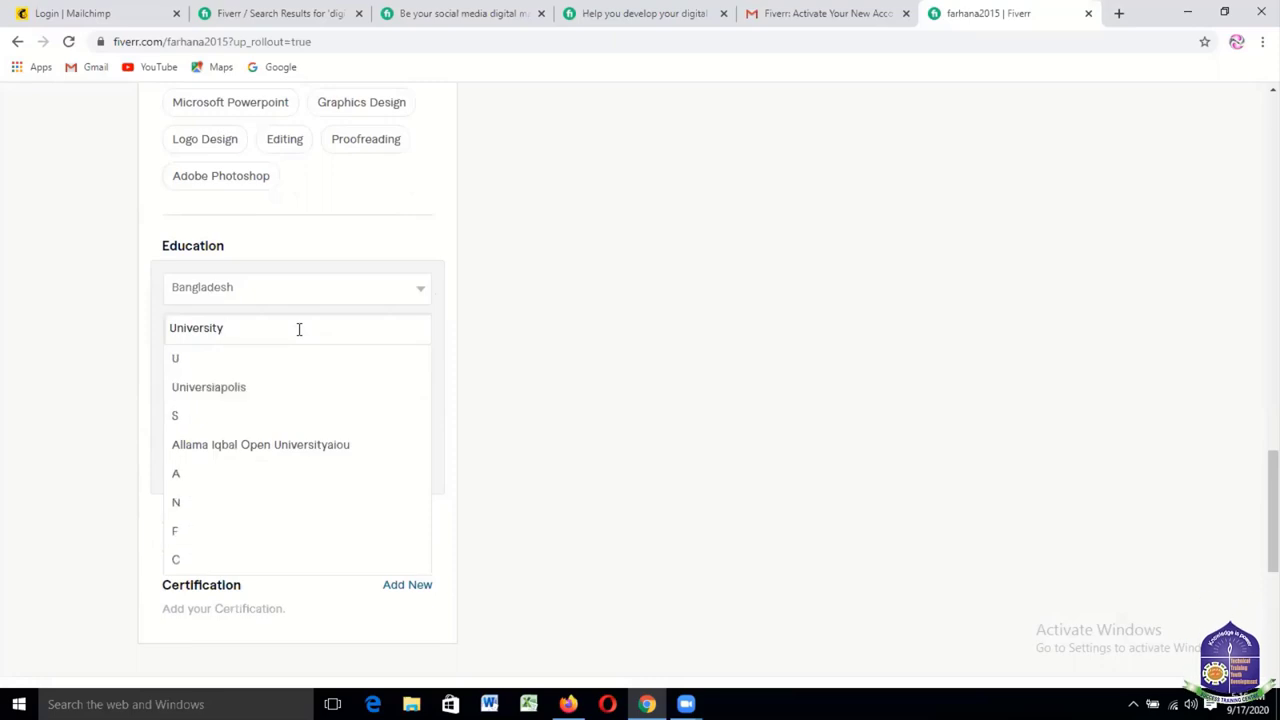
type("Of")
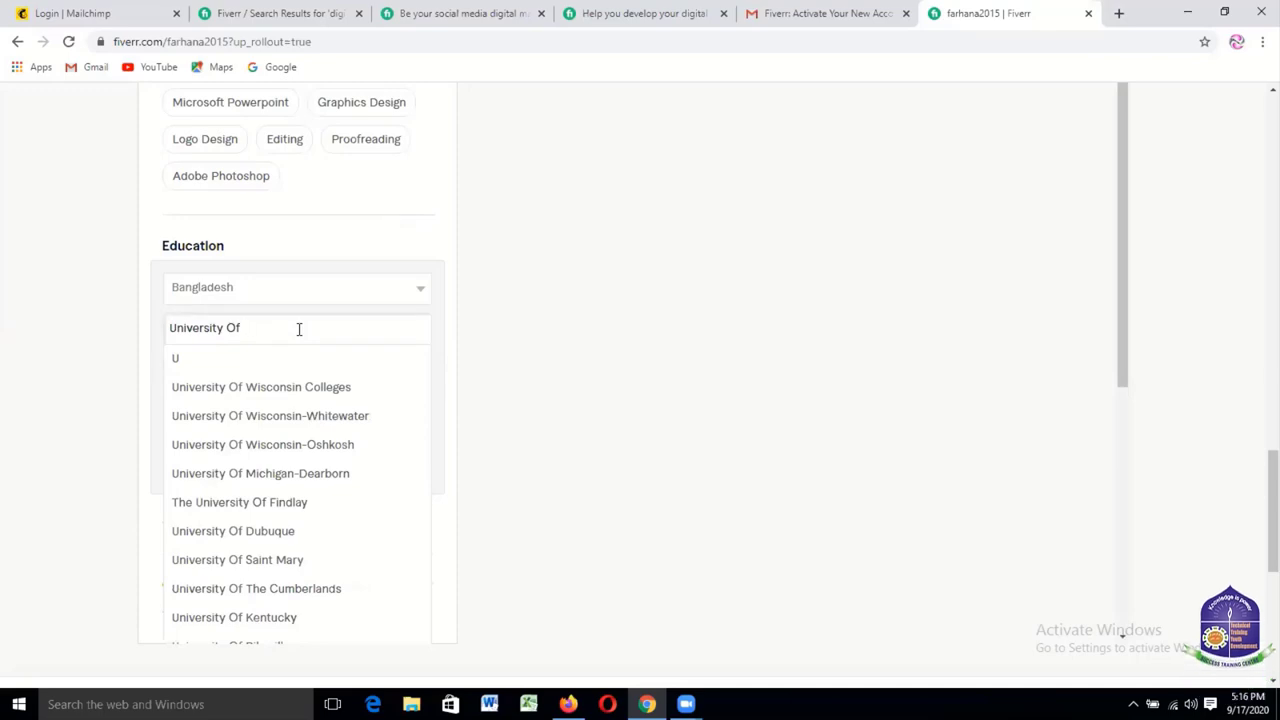
type(" Chitta")
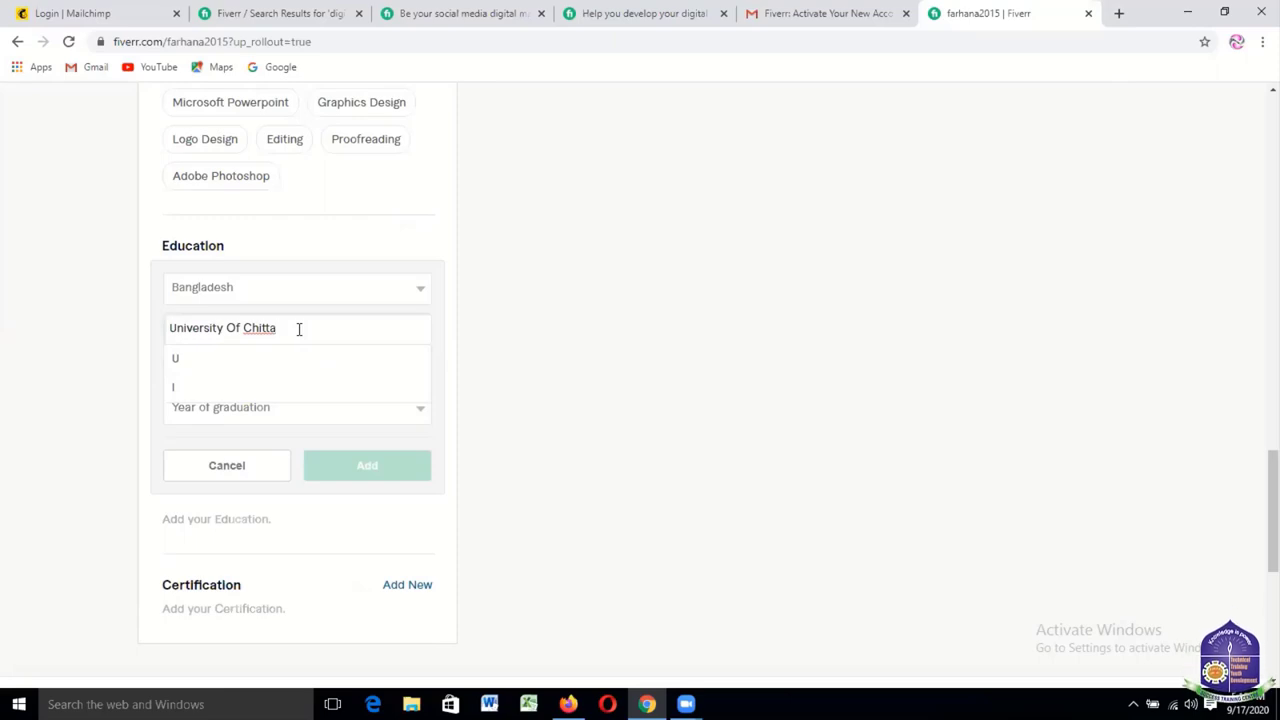
type("gong")
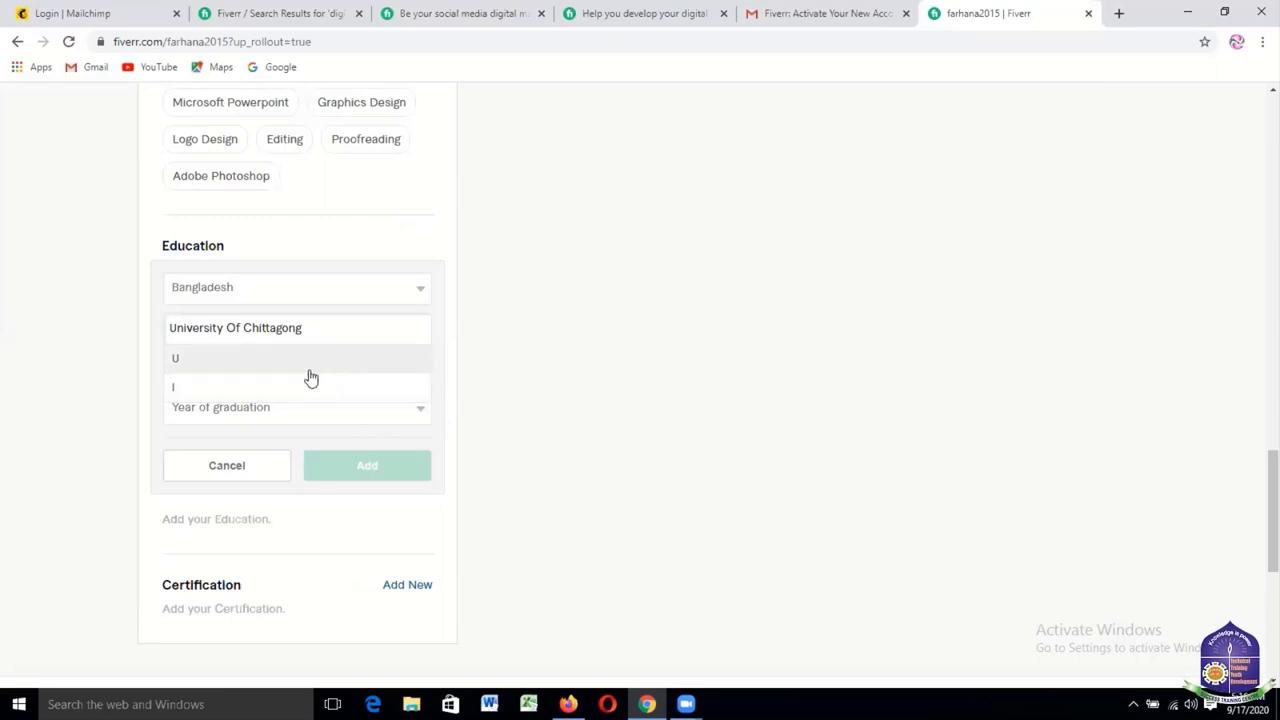
Choose M.Sc. as the degree title
left_click(312, 412)
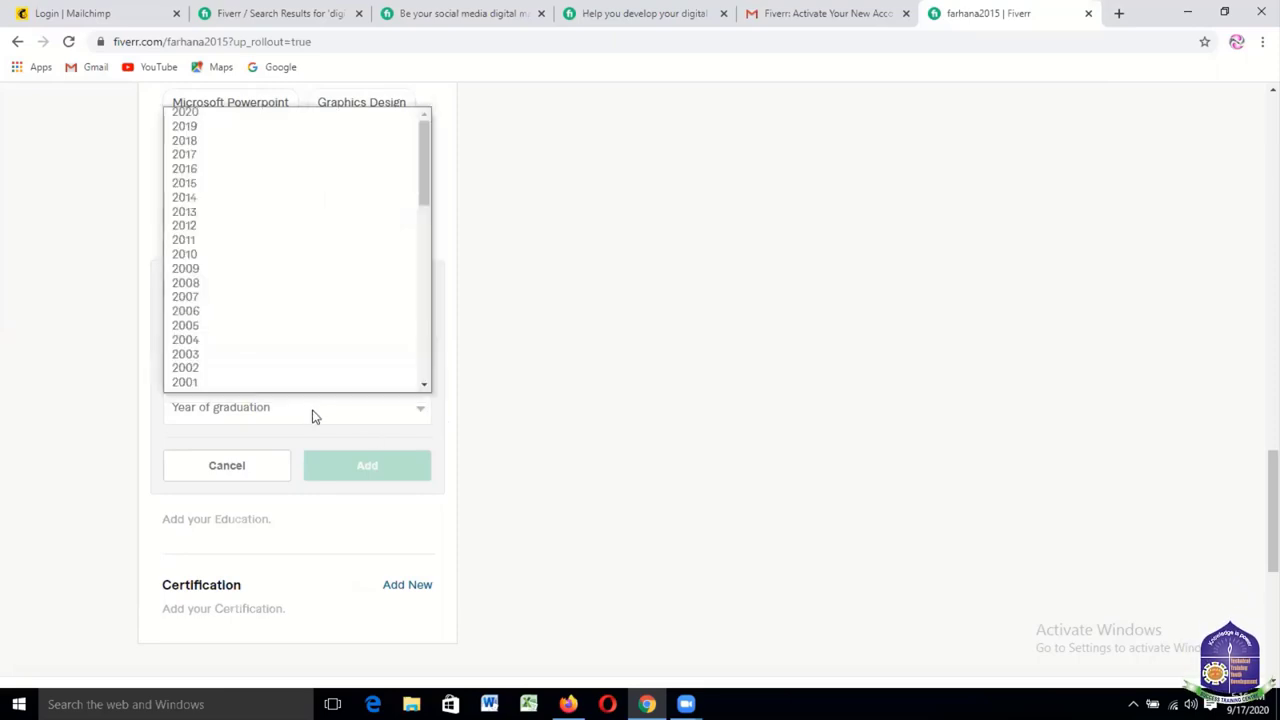
scroll(314, 334, "down", 1)
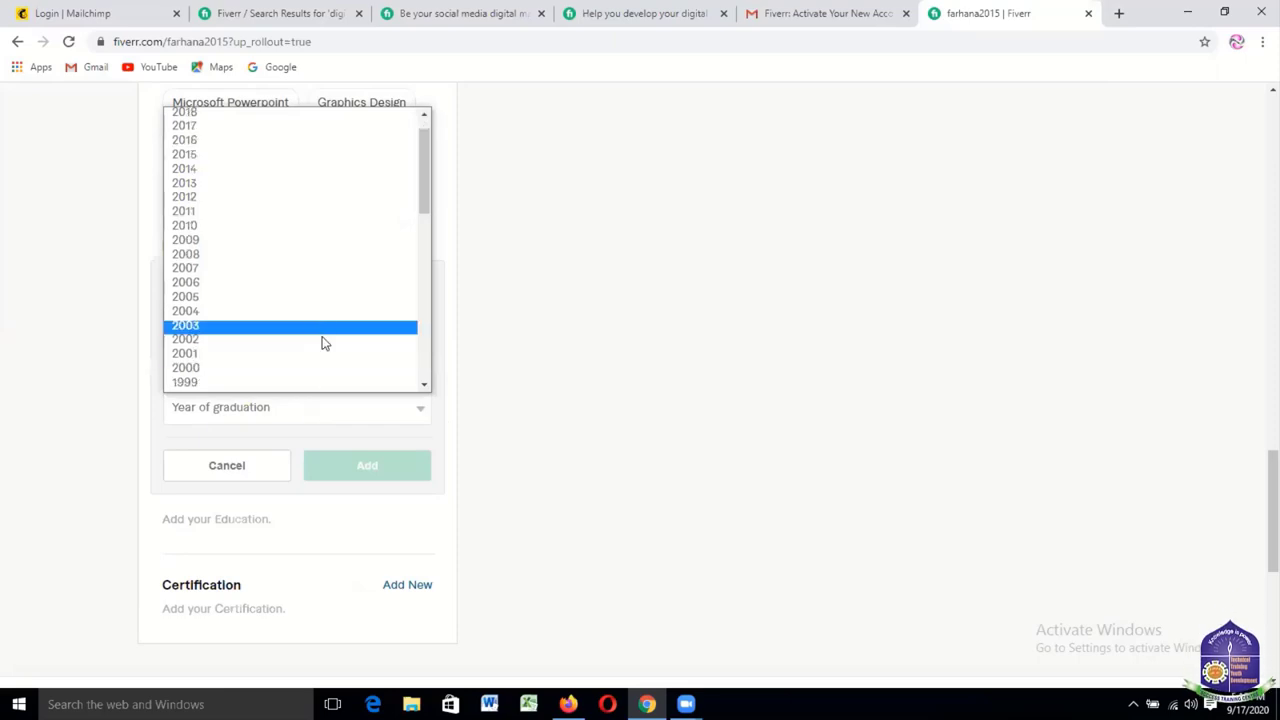
left_click(500, 394)
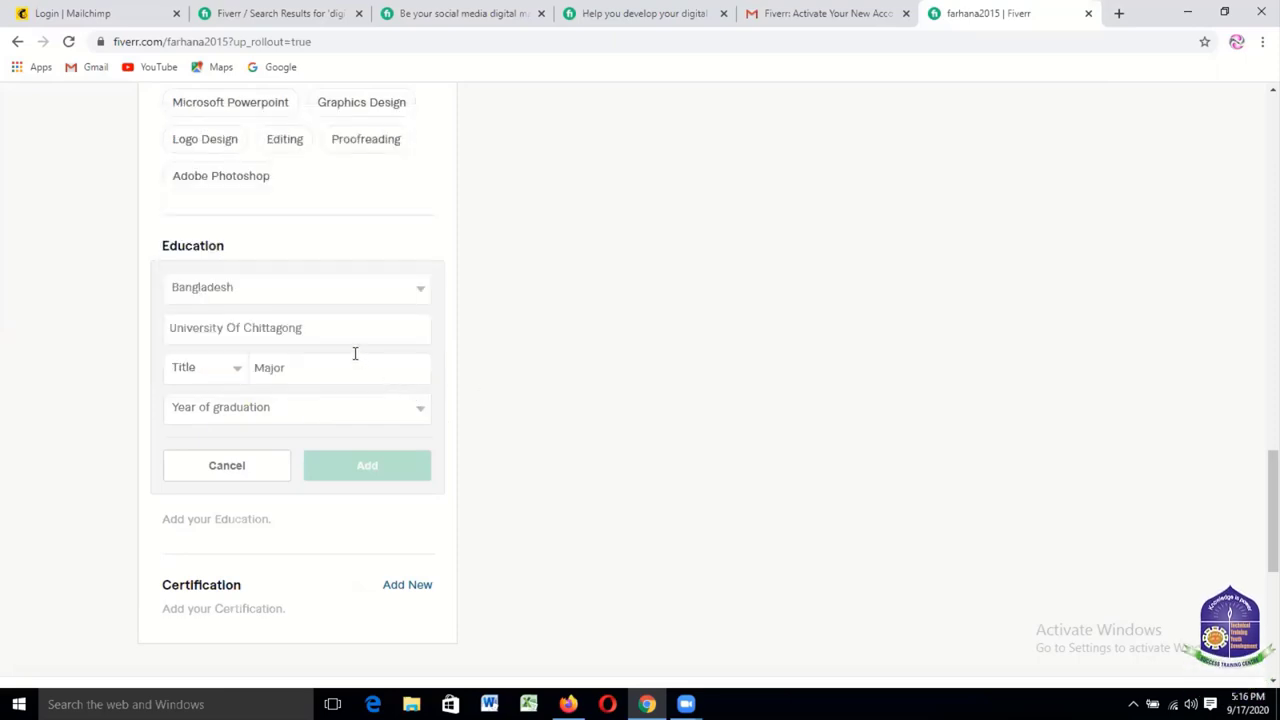
left_click(237, 374)
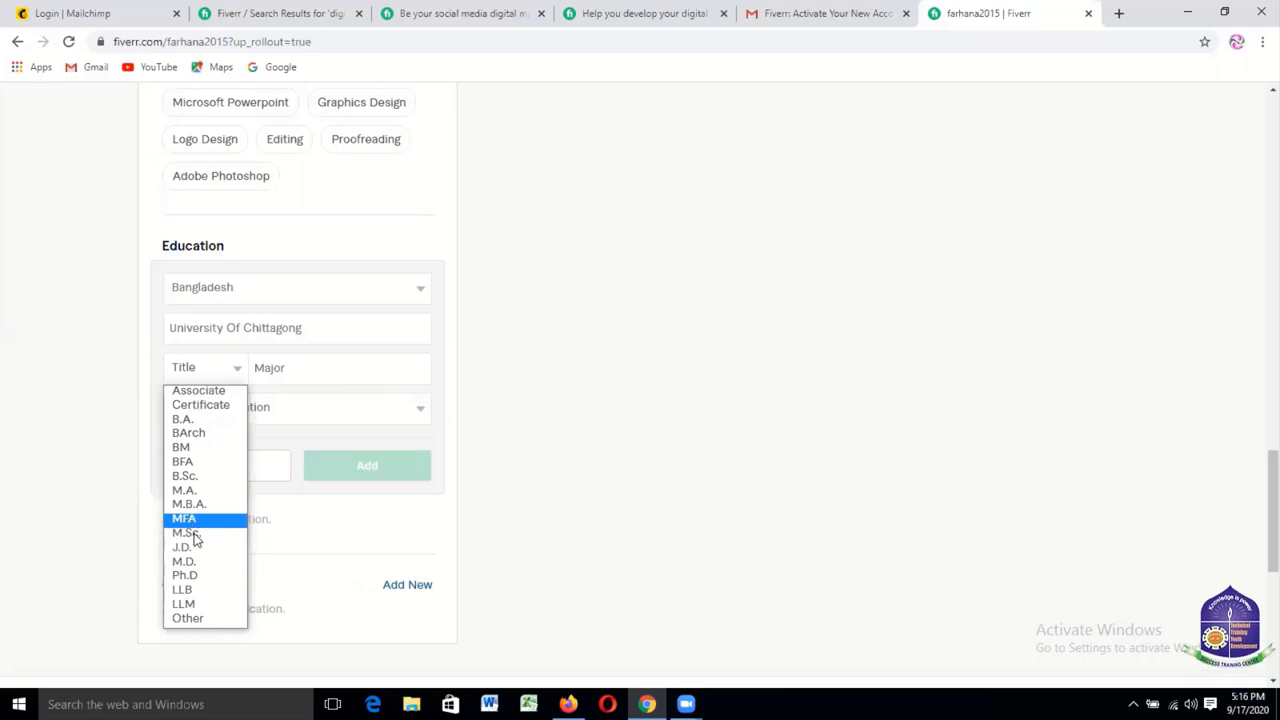
left_click(195, 534)
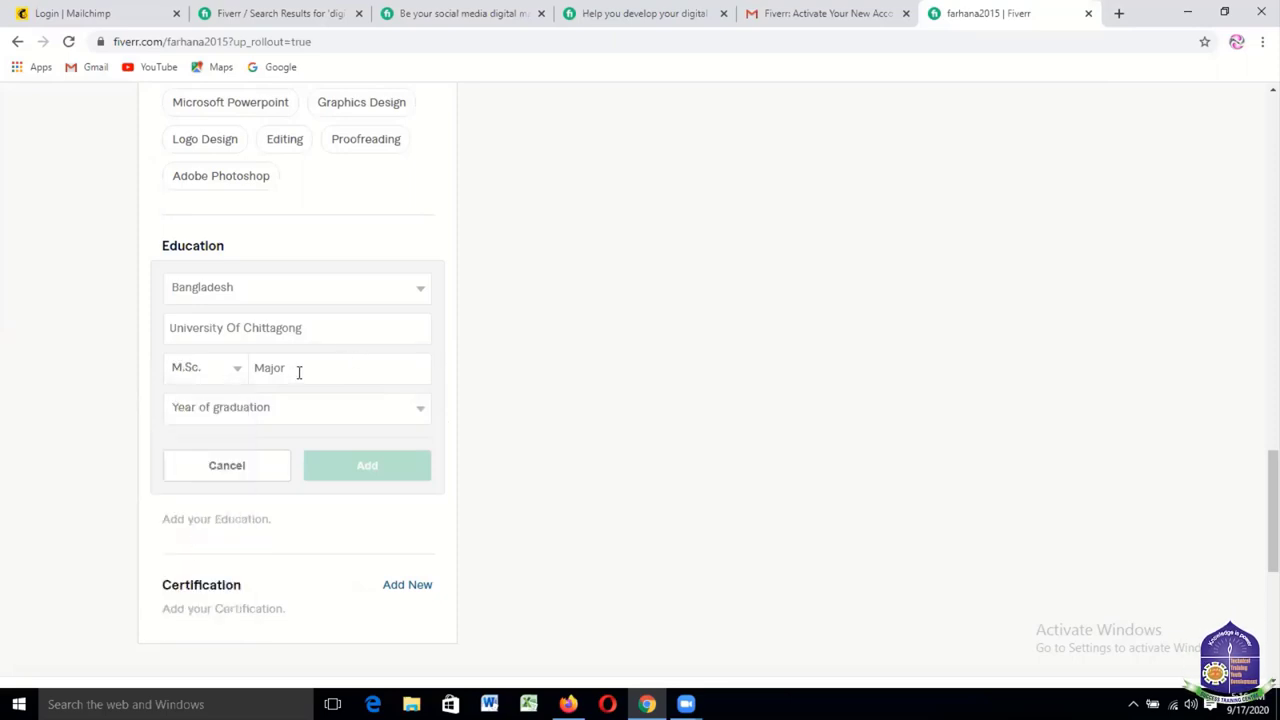
Set the major to Mathematics and graduation year to 2007, then add the entry
left_click(329, 367)
type("Ma")
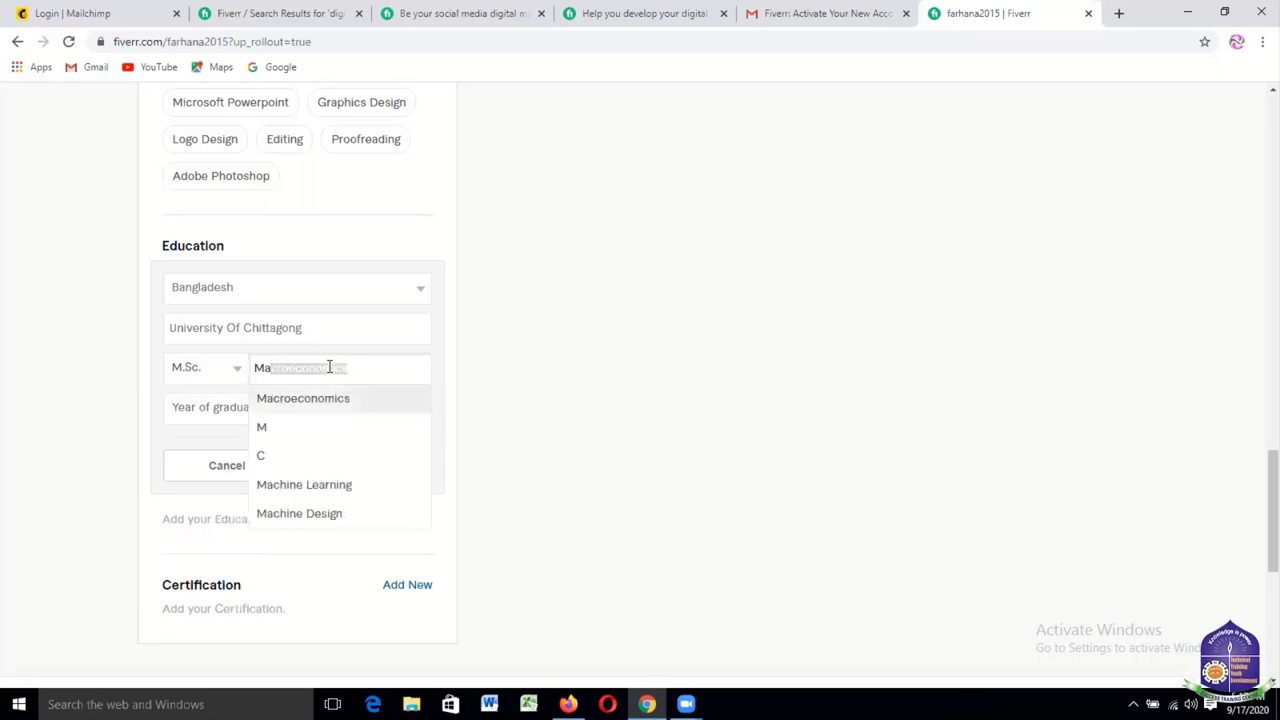
type("thema")
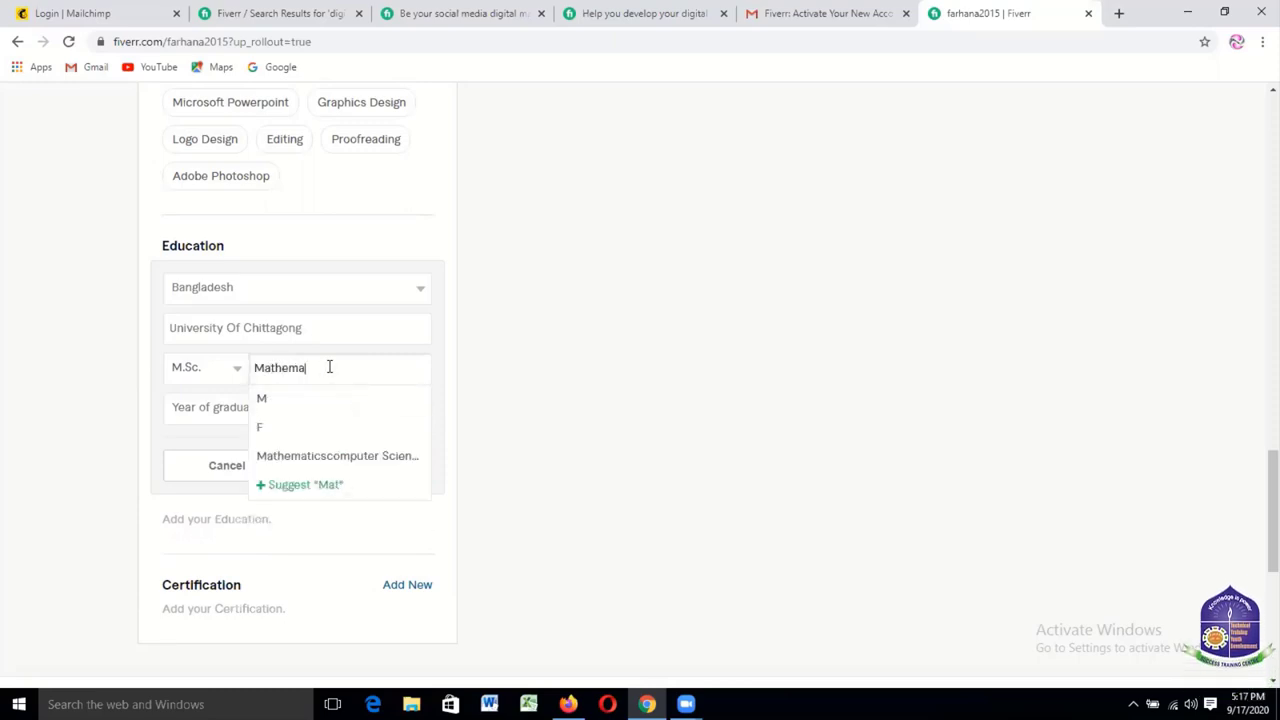
type("ti")
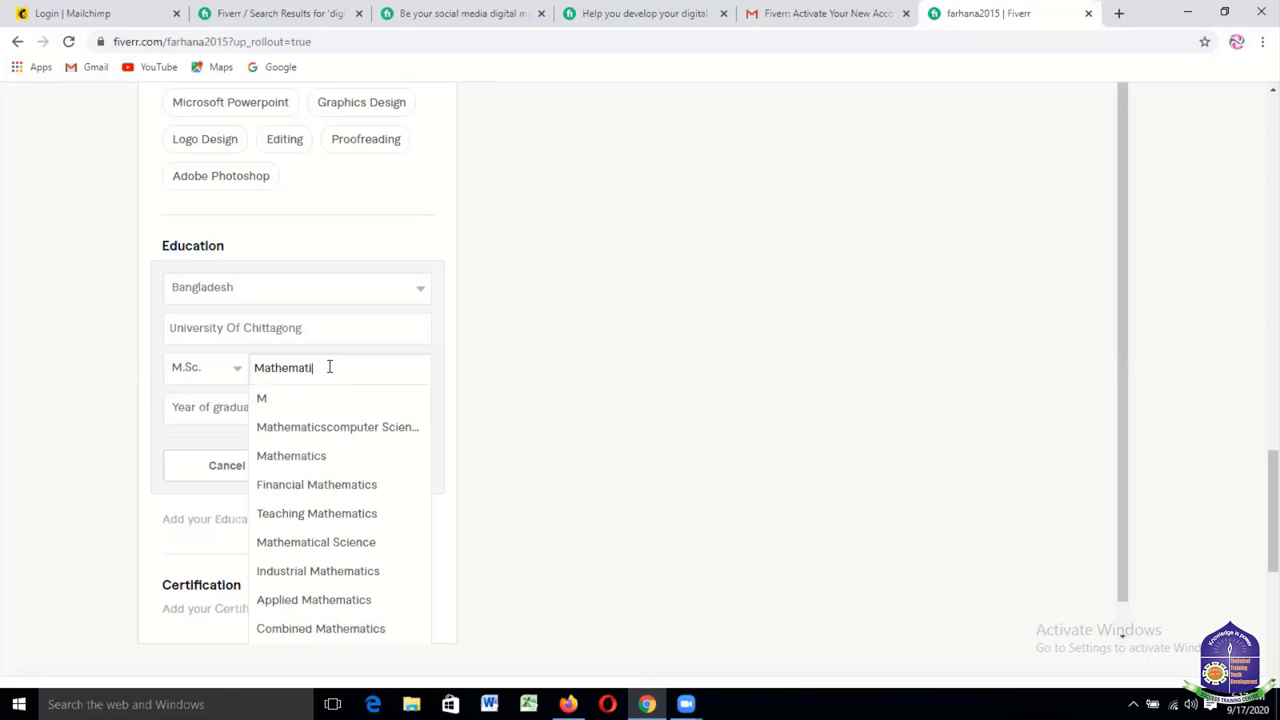
type("cs")
left_click(488, 370)
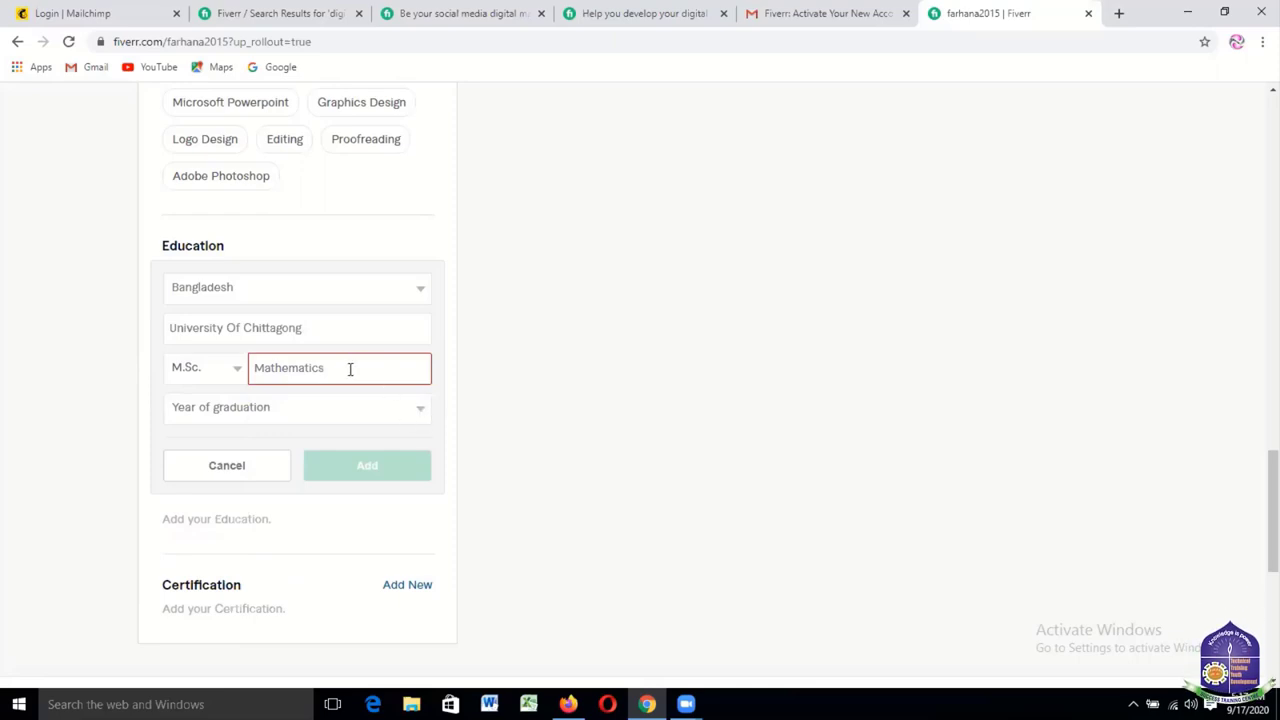
key("ctrl+a")
type("M")
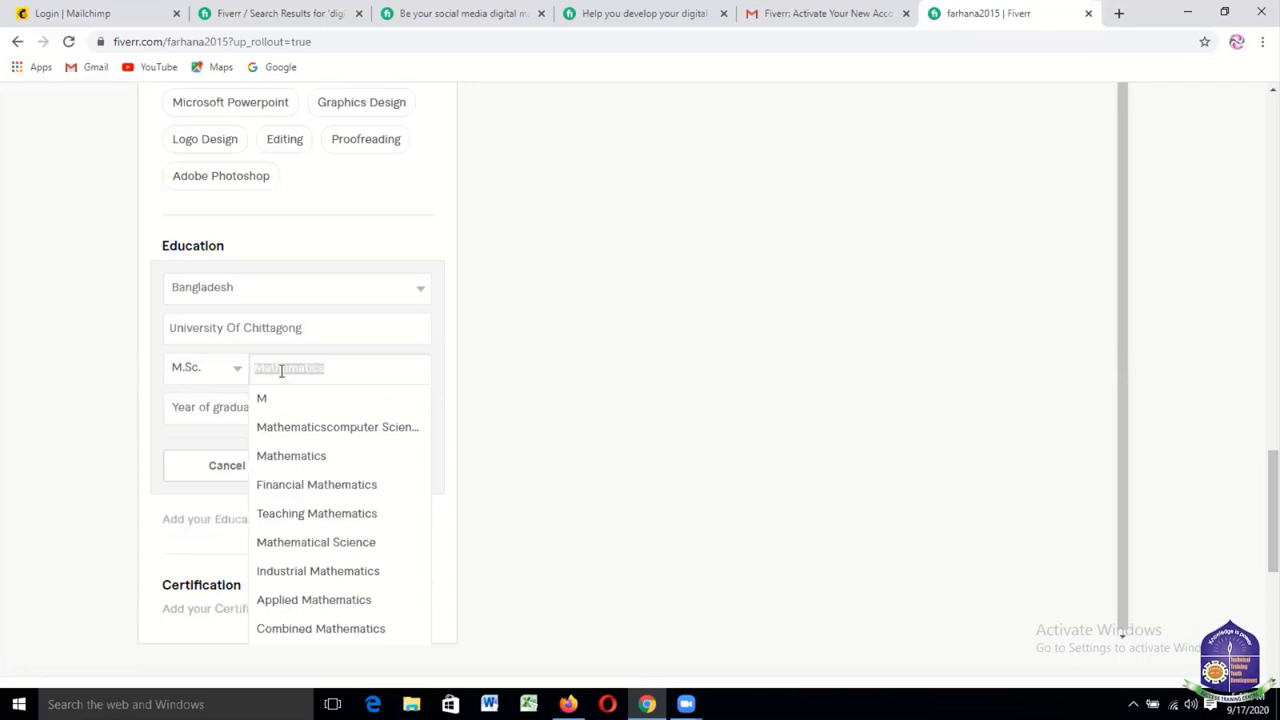
left_click(314, 458)
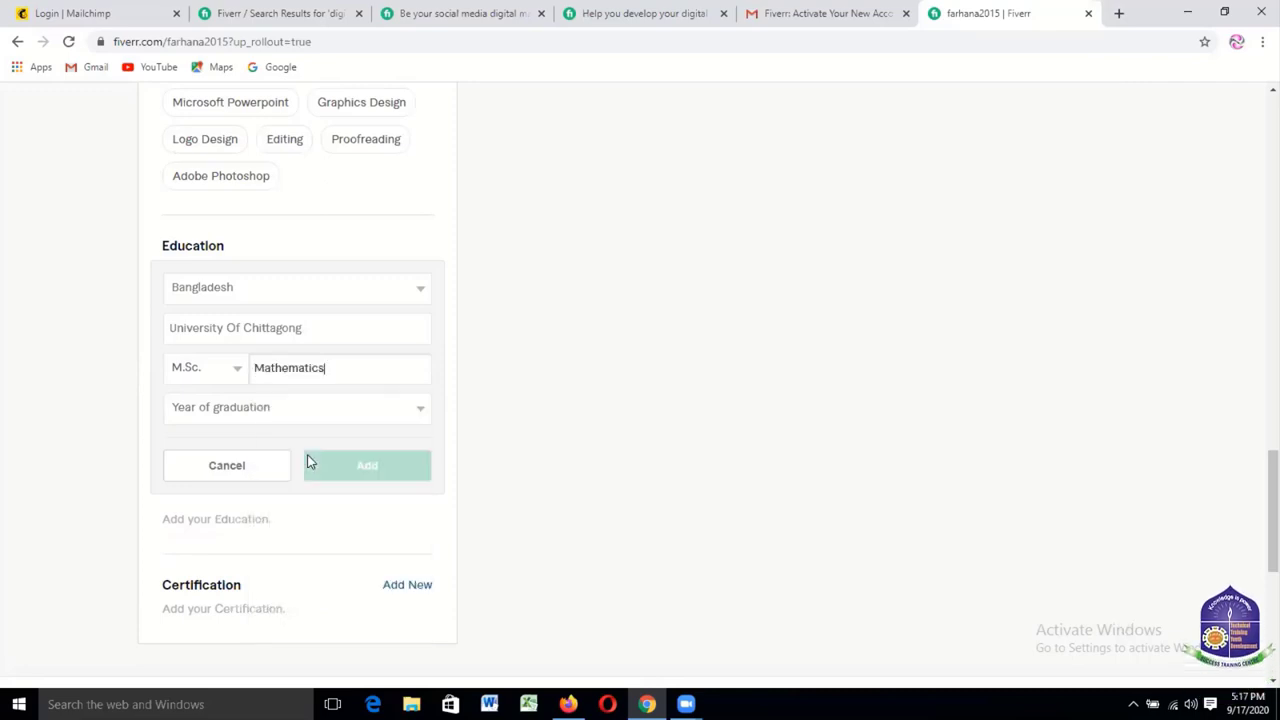
left_click(417, 407)
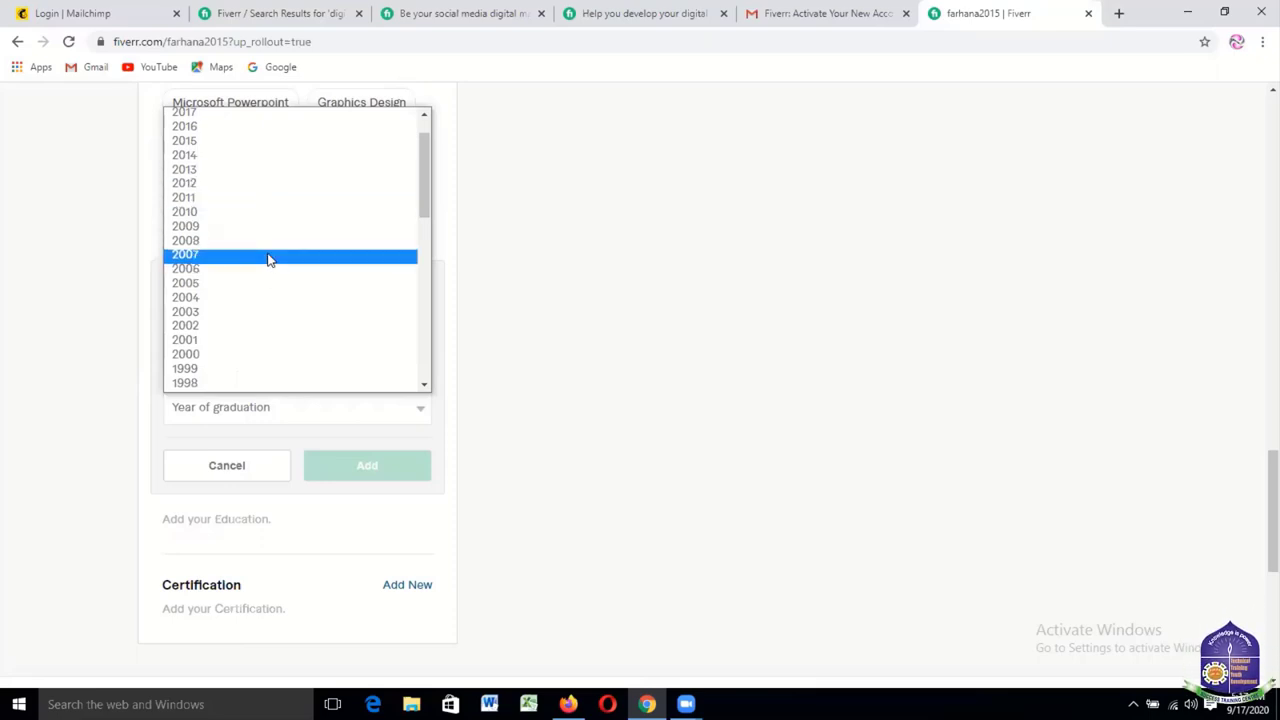
left_click(268, 257)
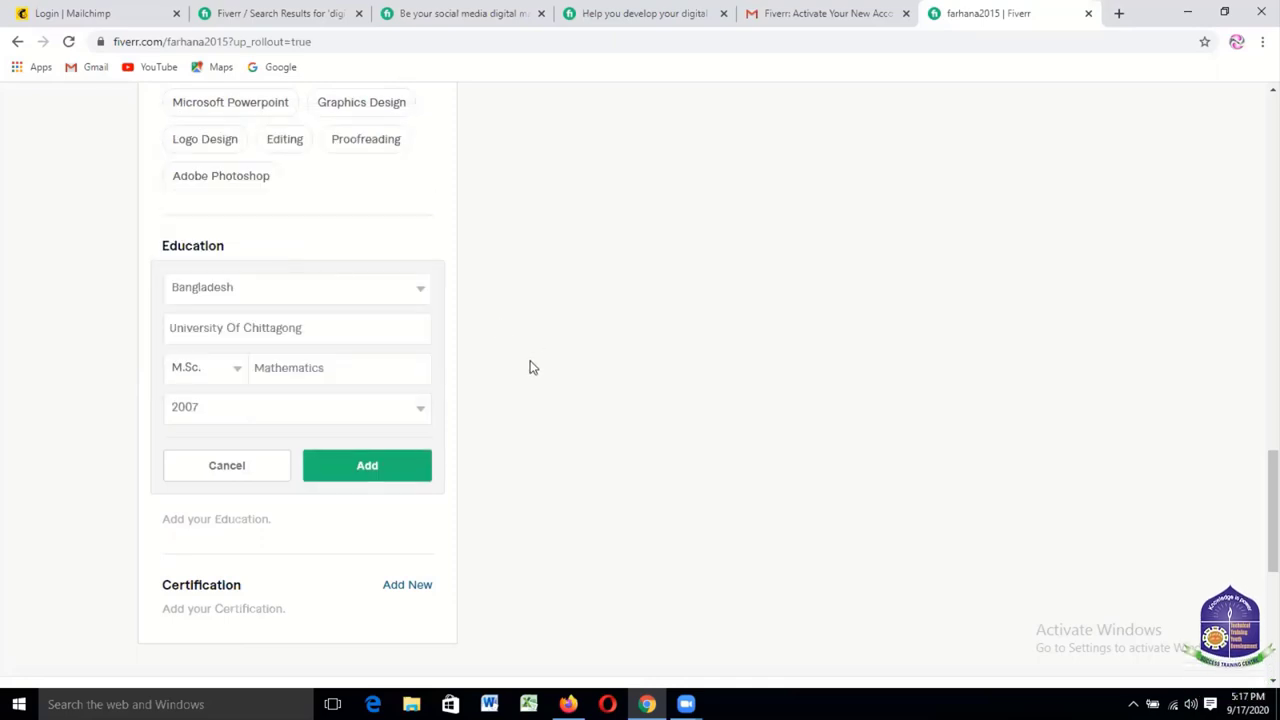
left_click(344, 467)
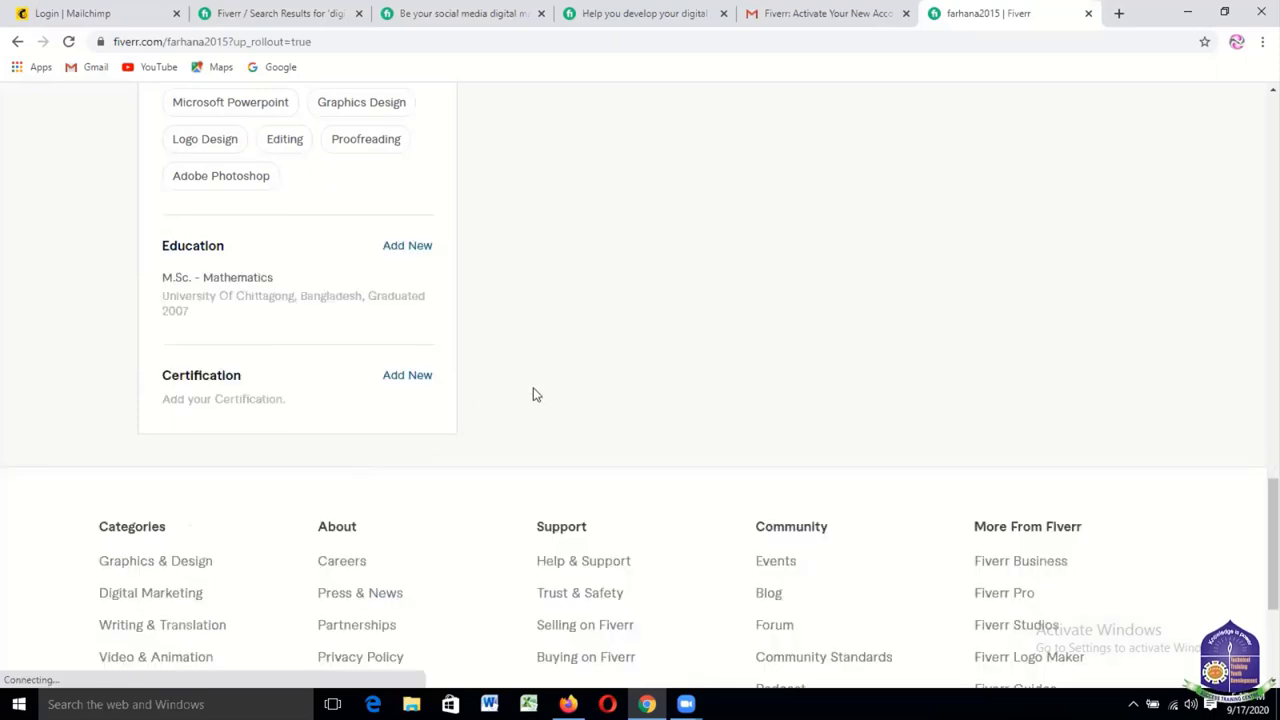
Select 'I'm a freelancer' under Profile Information and save the changes
left_click(418, 374)
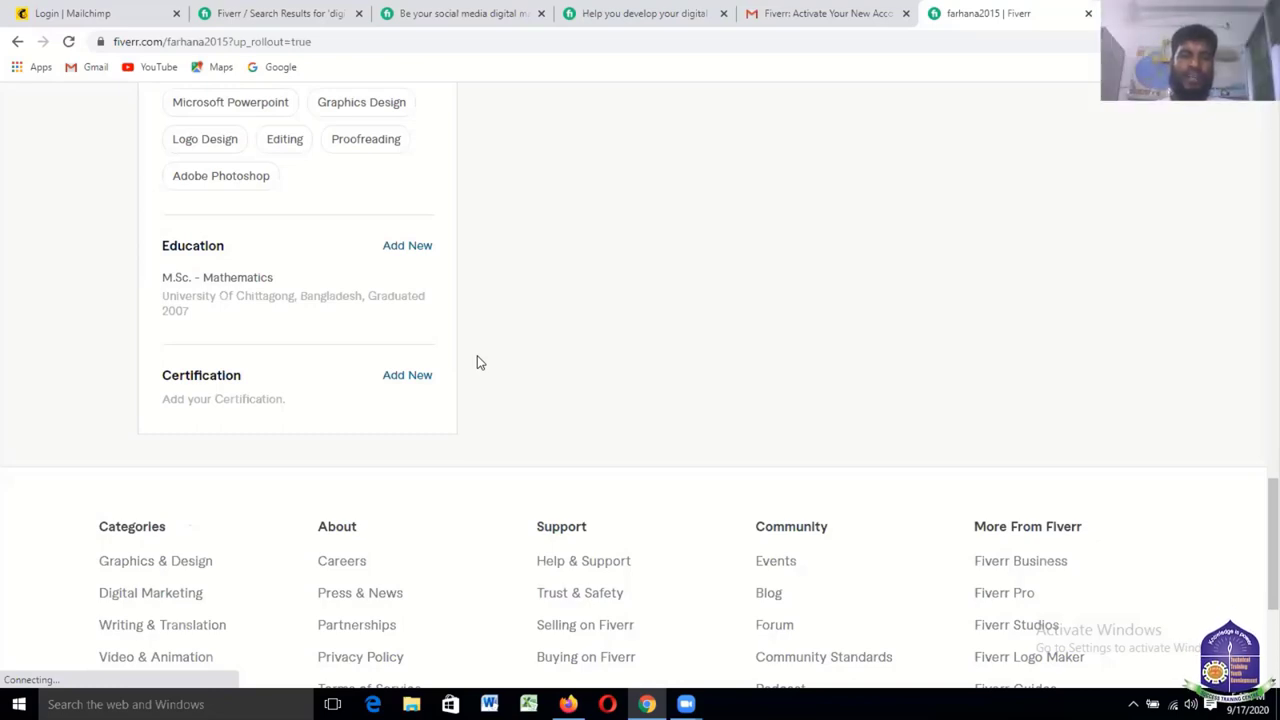
scroll(477, 362, "up", 6)
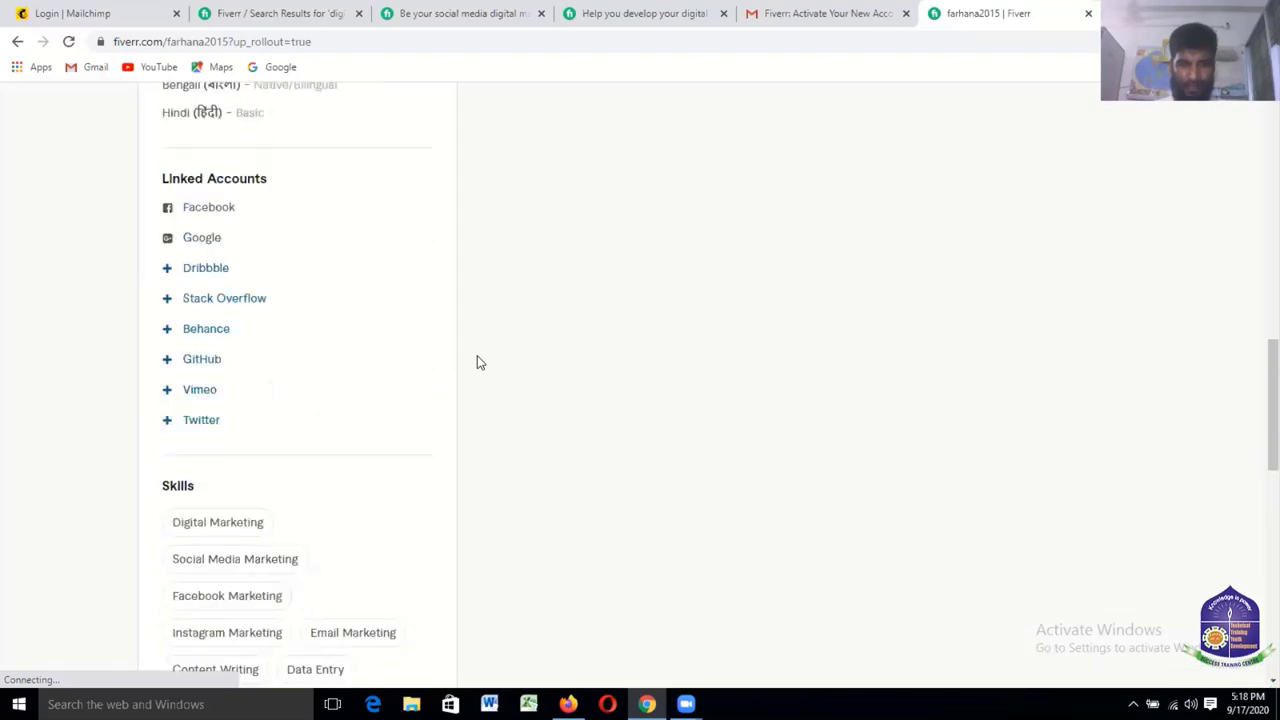
scroll(477, 362, "up", 10)
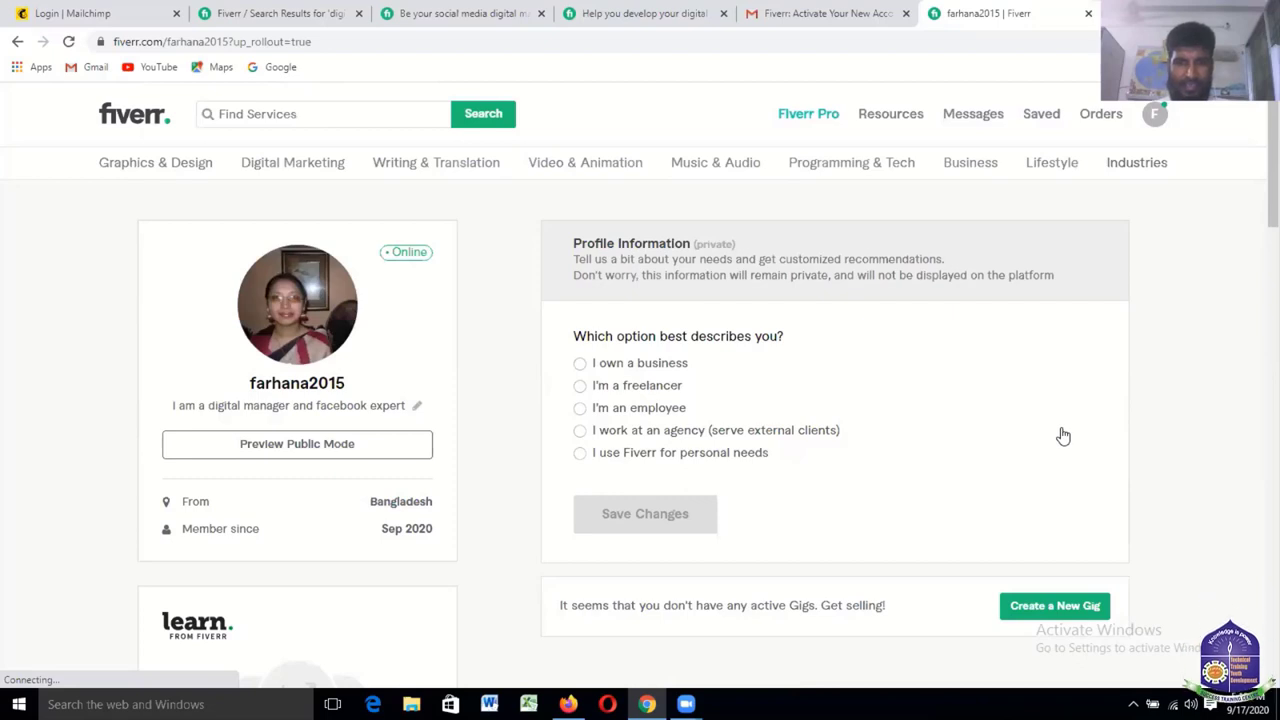
scroll(1063, 436, "down", 1)
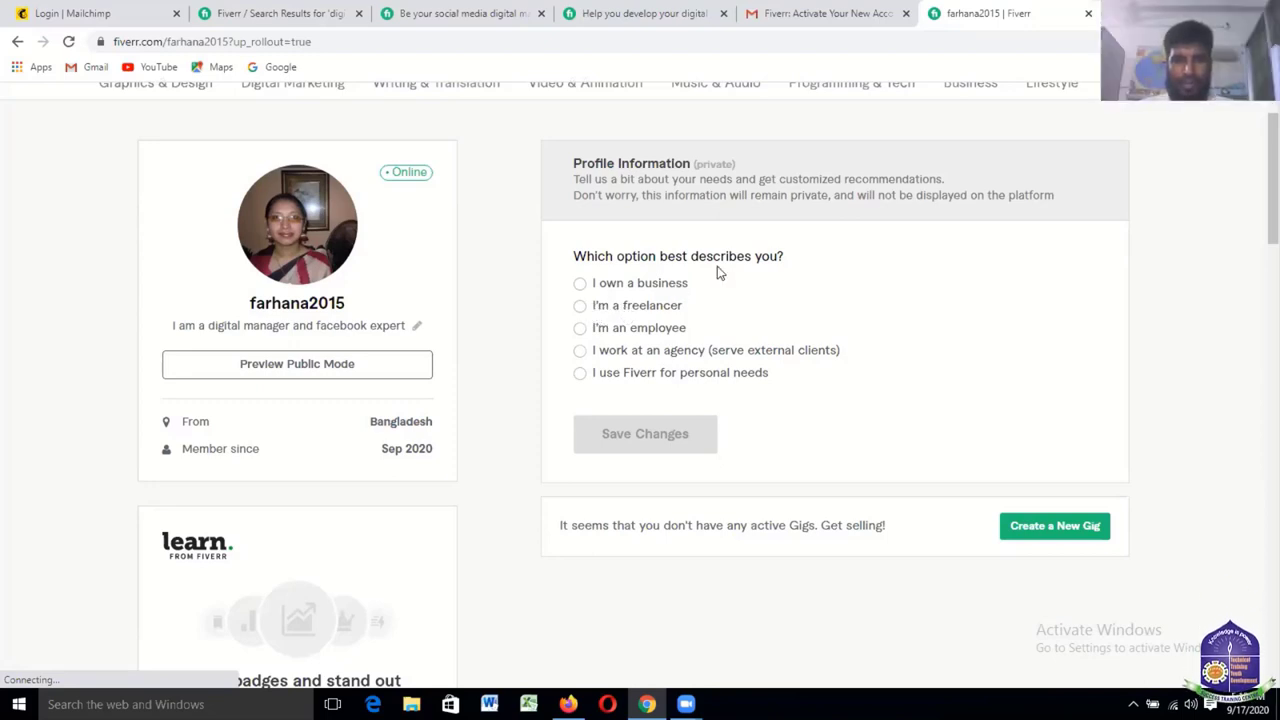
left_click(580, 306)
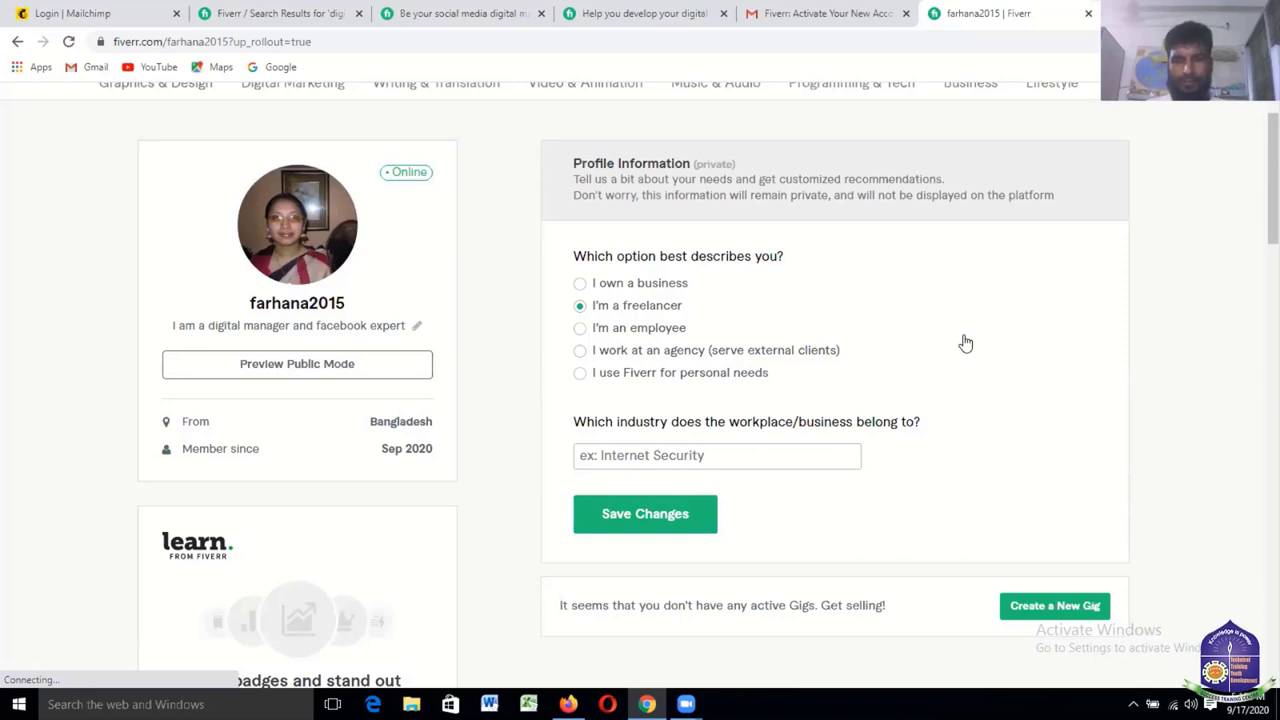
scroll(737, 440, "down", 1)
left_click(652, 437)
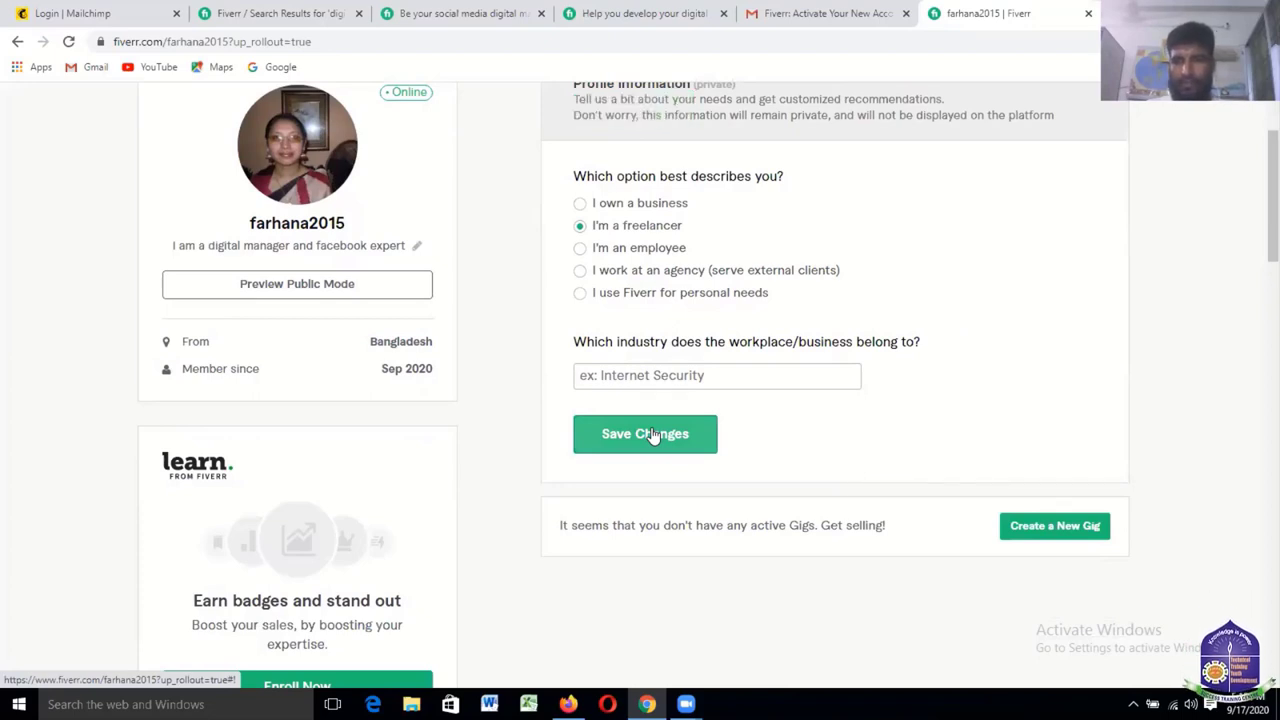
left_click(695, 434)
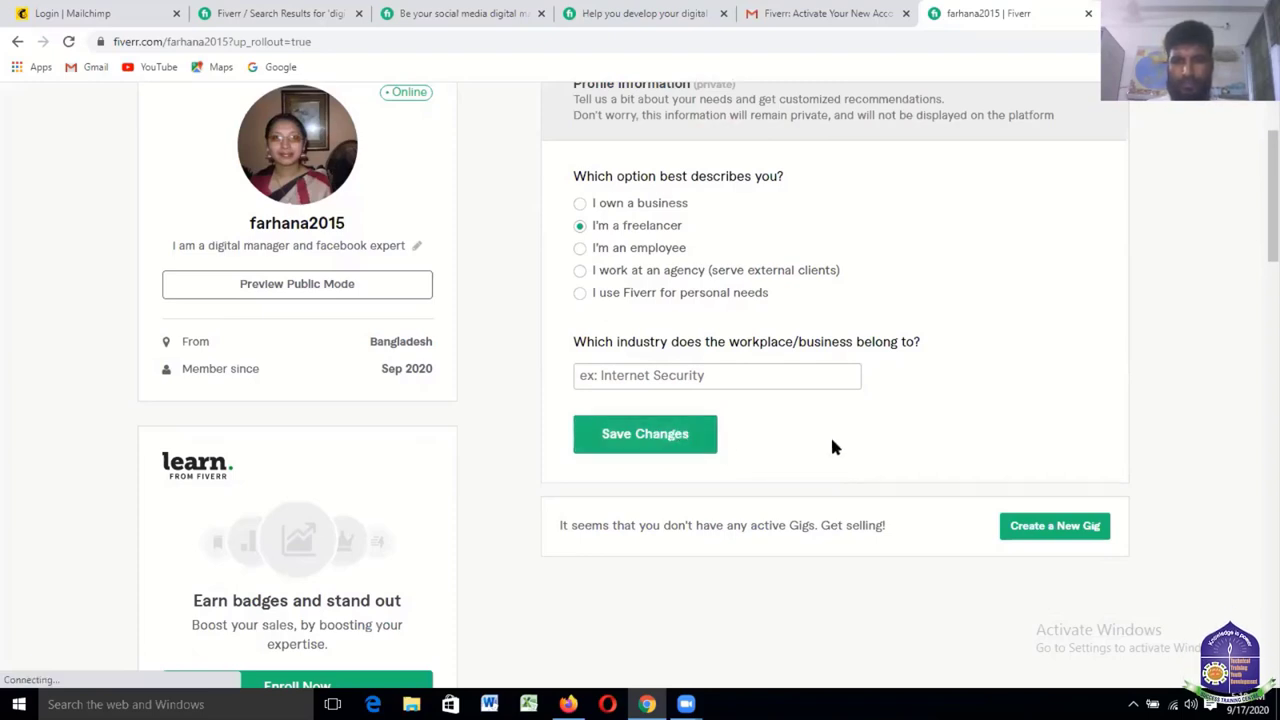
Start a new gig and continue past the 'Ready to start selling' overview page
left_click(1056, 526)
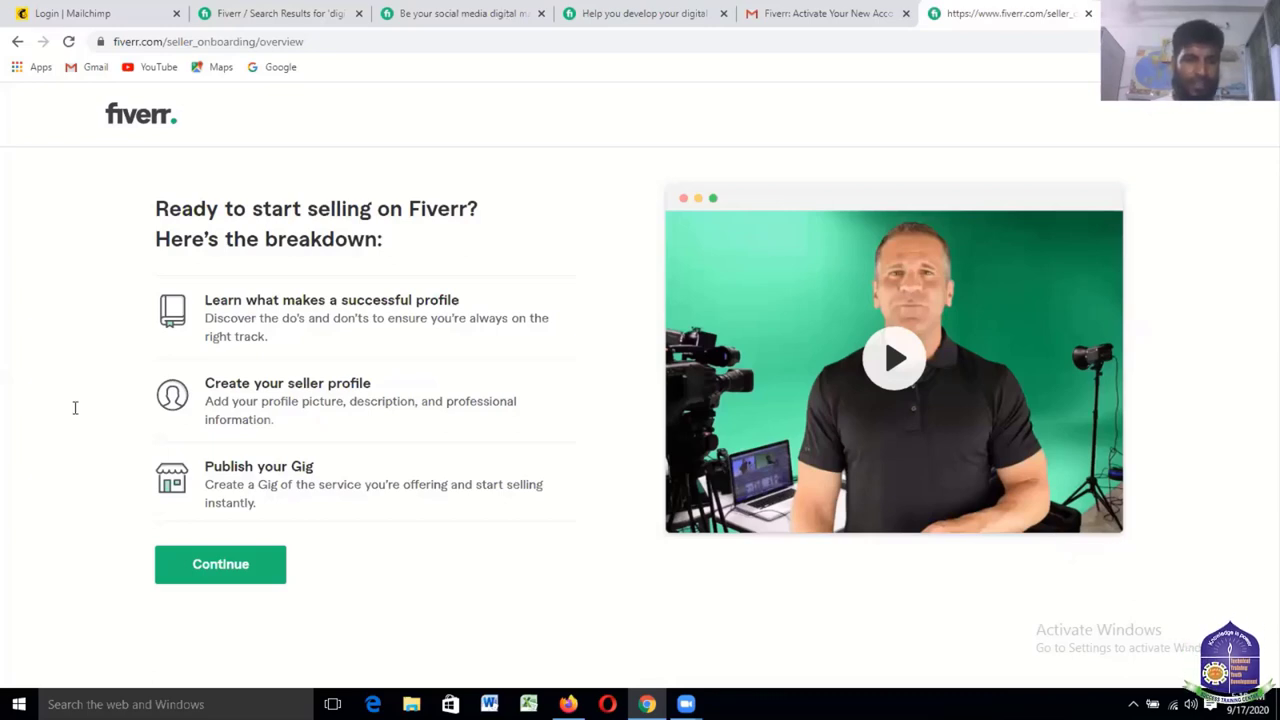
left_click(219, 567)
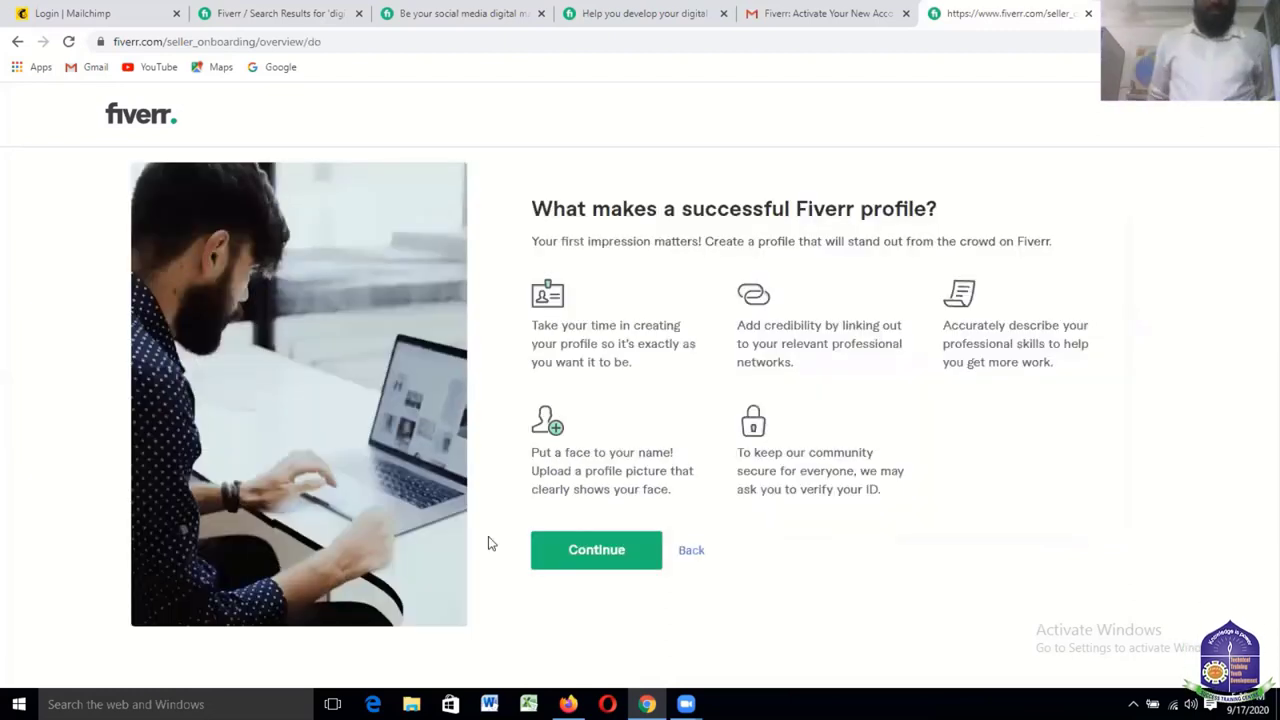
Continue past the successful-profile tips and the 'steer clear of' advice pages
left_click(609, 554)
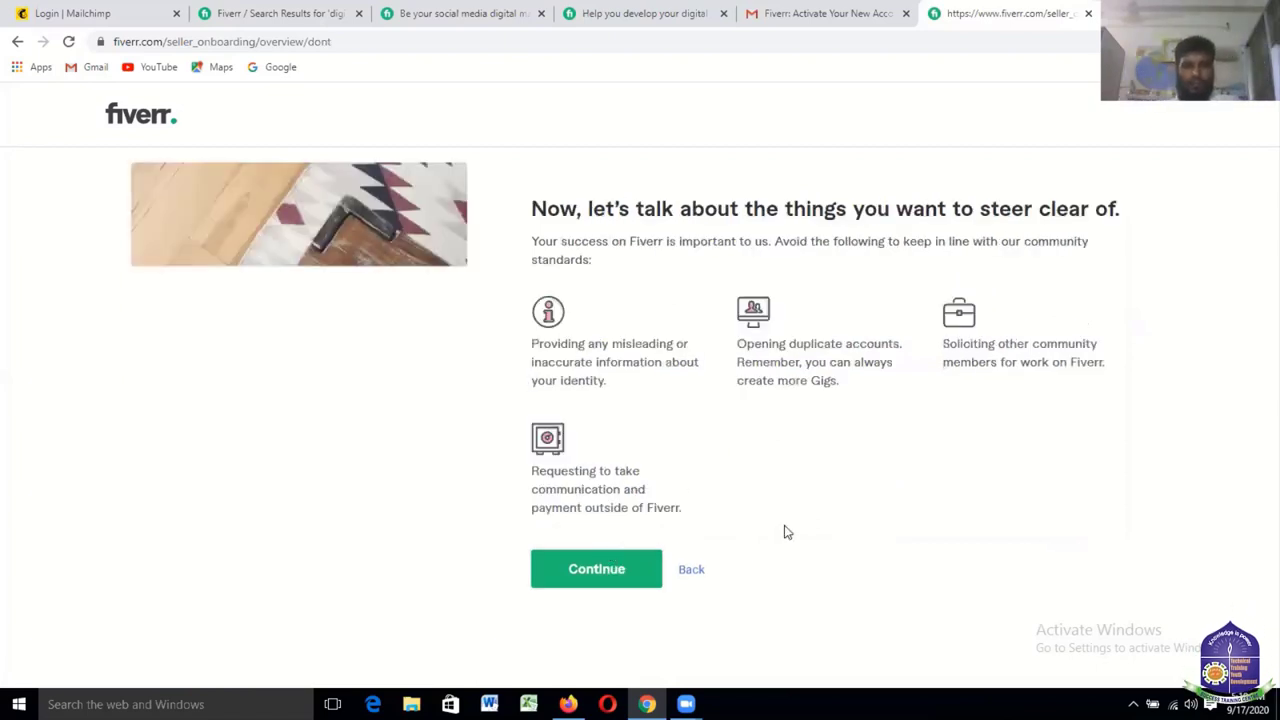
left_click(566, 570)
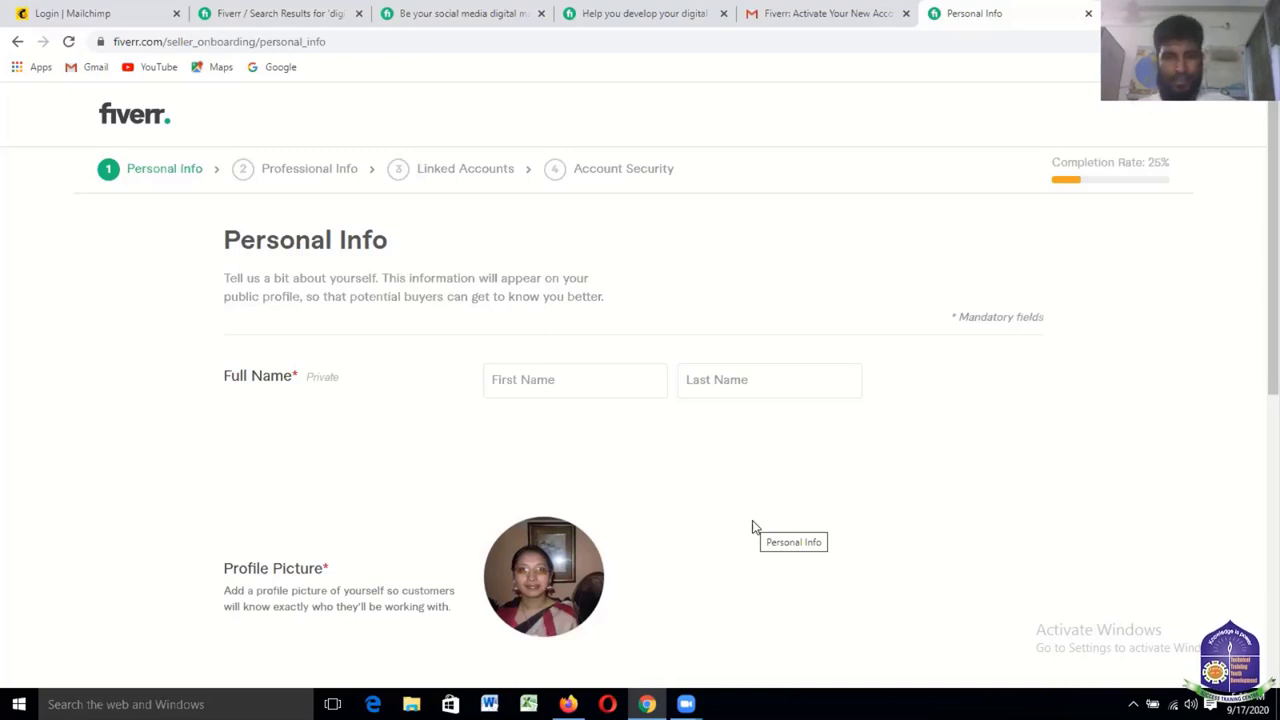
Enter the seller's first and last name, then scroll down to the Languages section
left_click(547, 379)
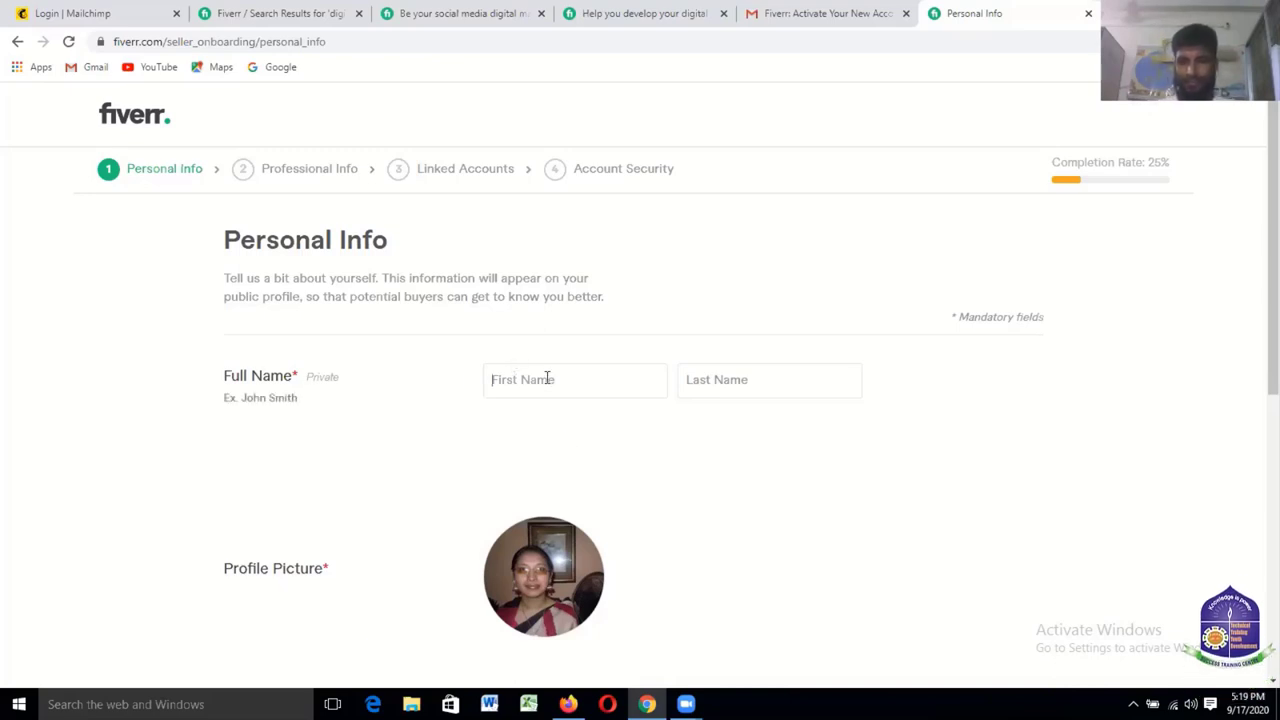
type("Far")
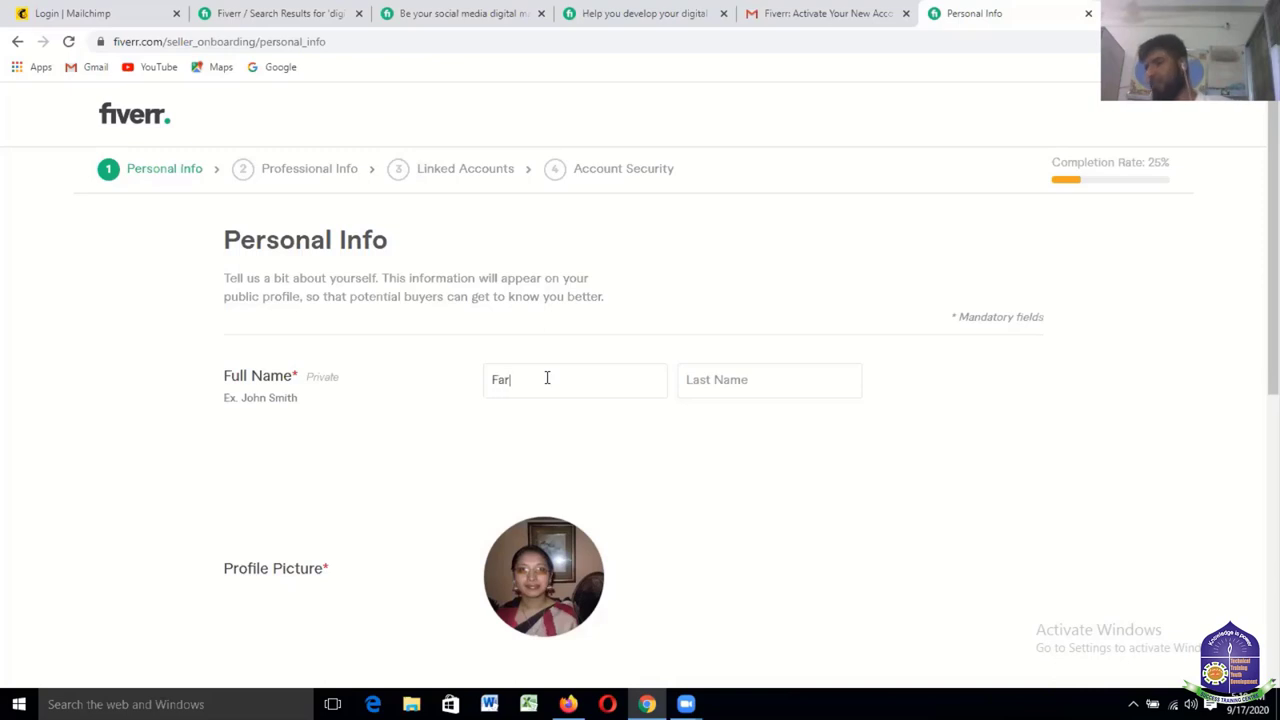
type("hana")
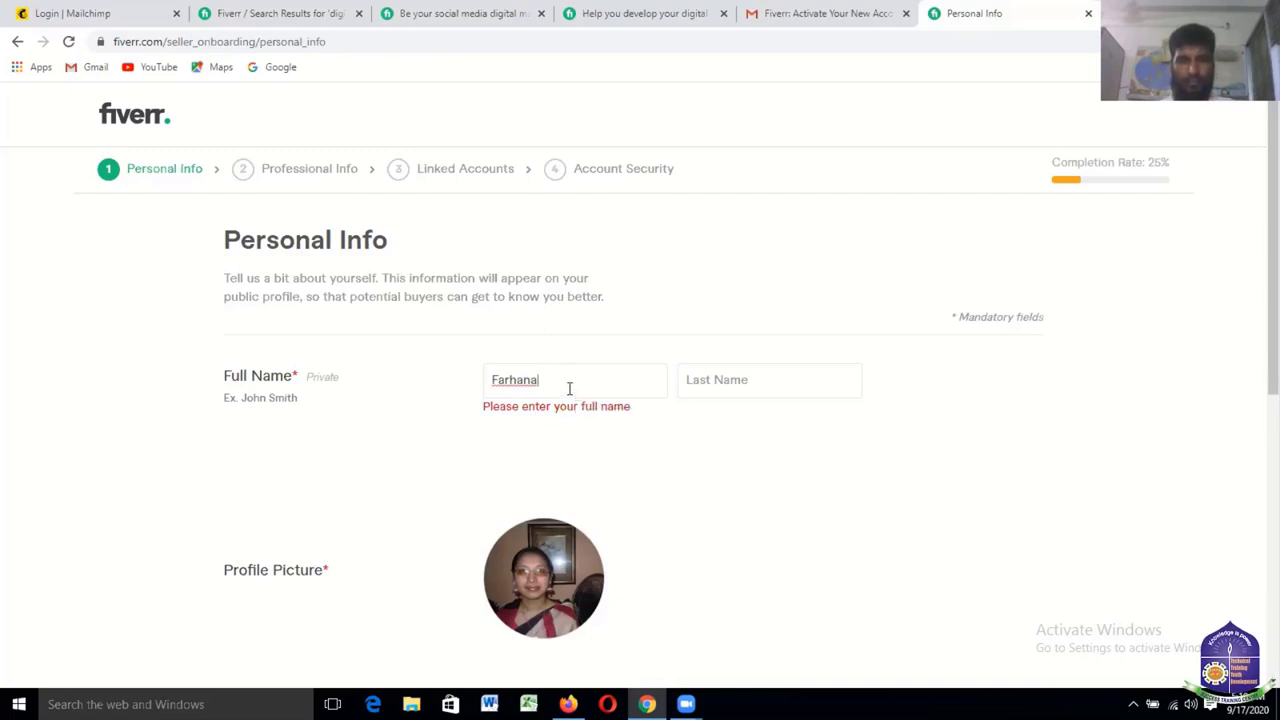
left_click(714, 377)
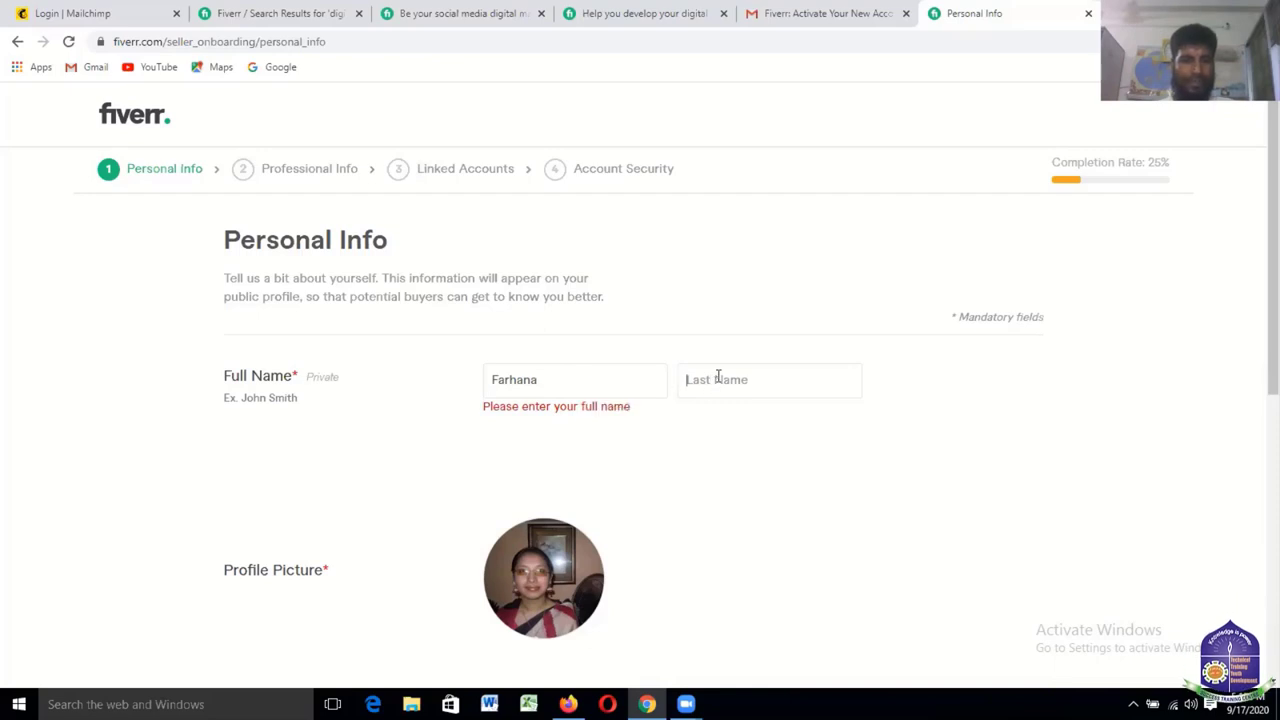
type("Ja")
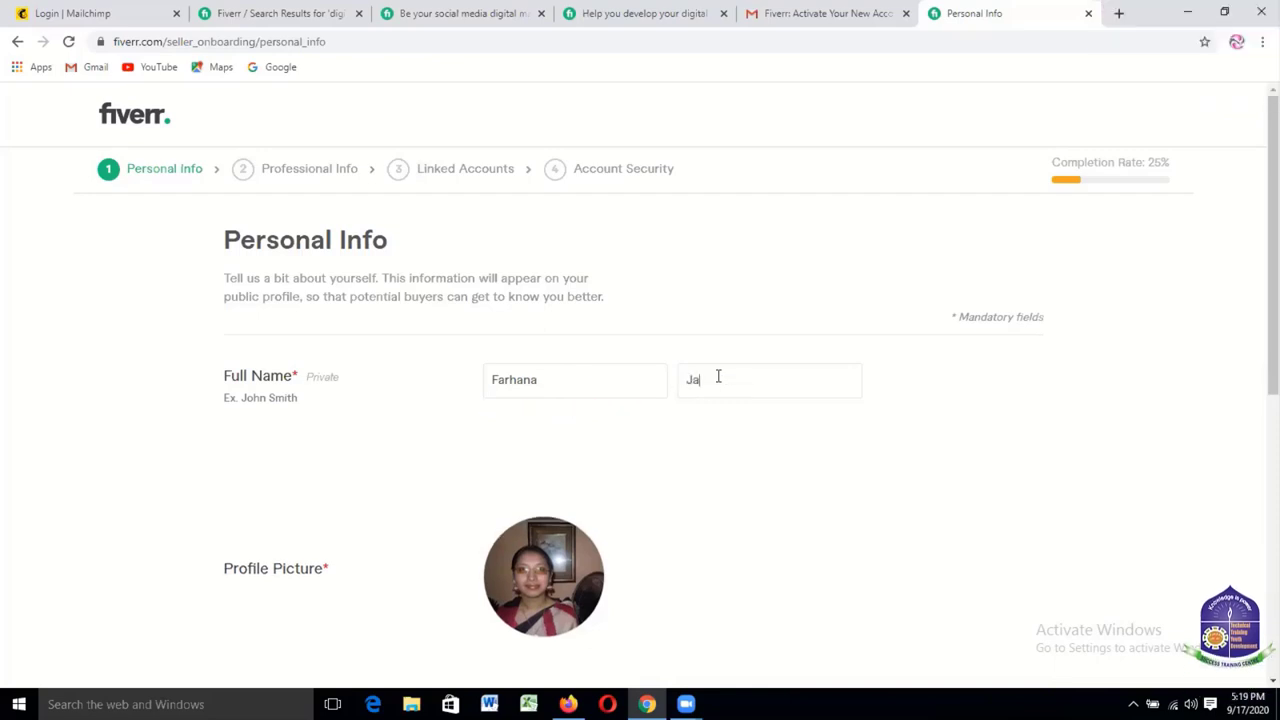
type("shim")
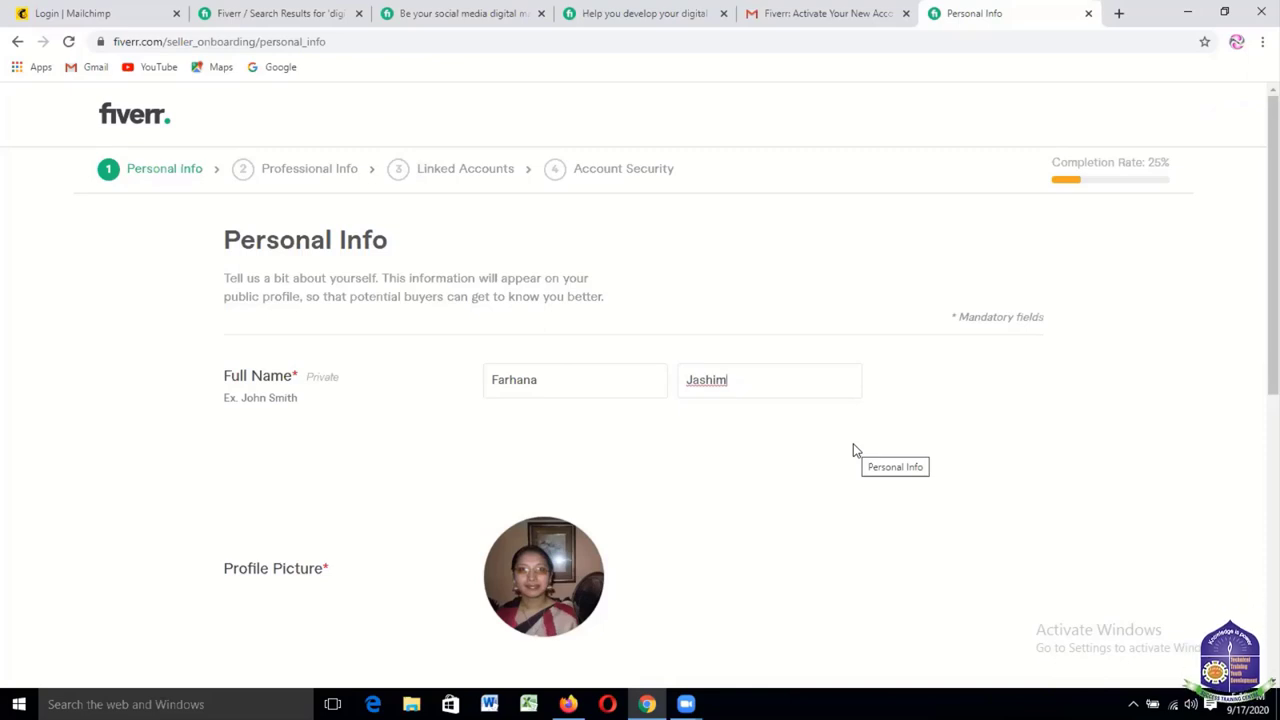
scroll(843, 459, "down", 3)
scroll(843, 462, "down", 1)
scroll(844, 458, "down", 2)
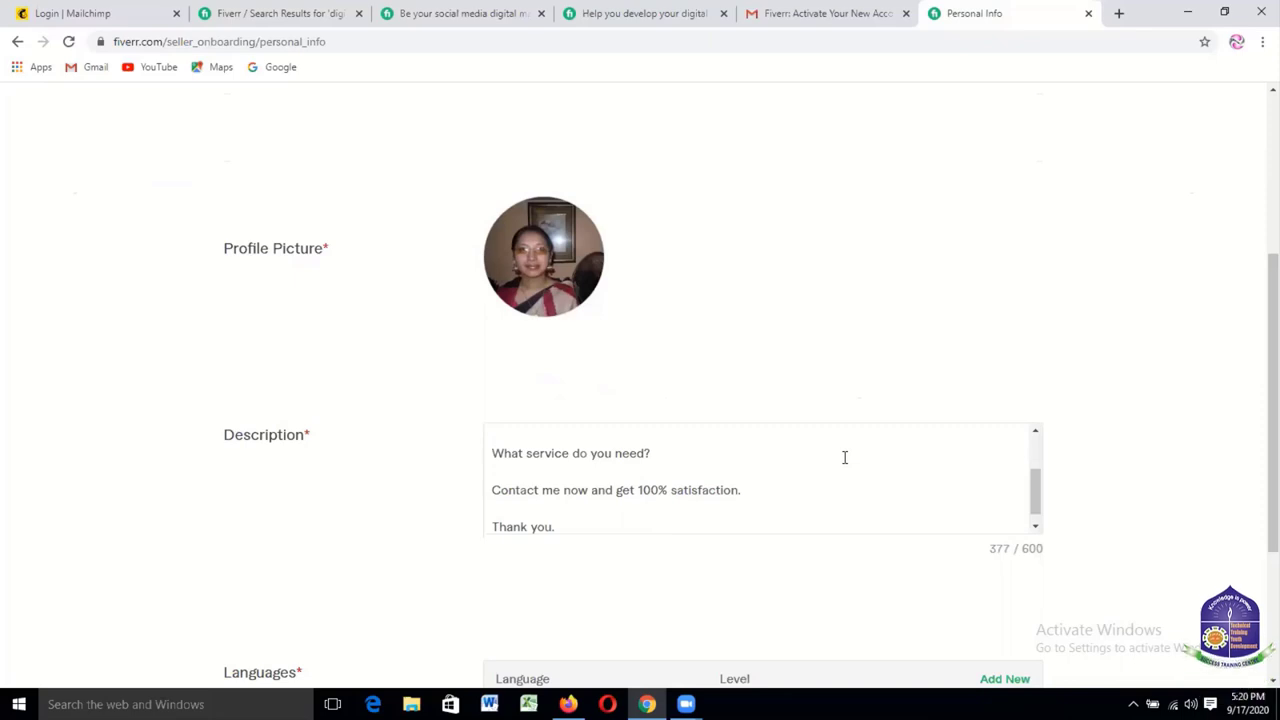
scroll(856, 456, "down", 1)
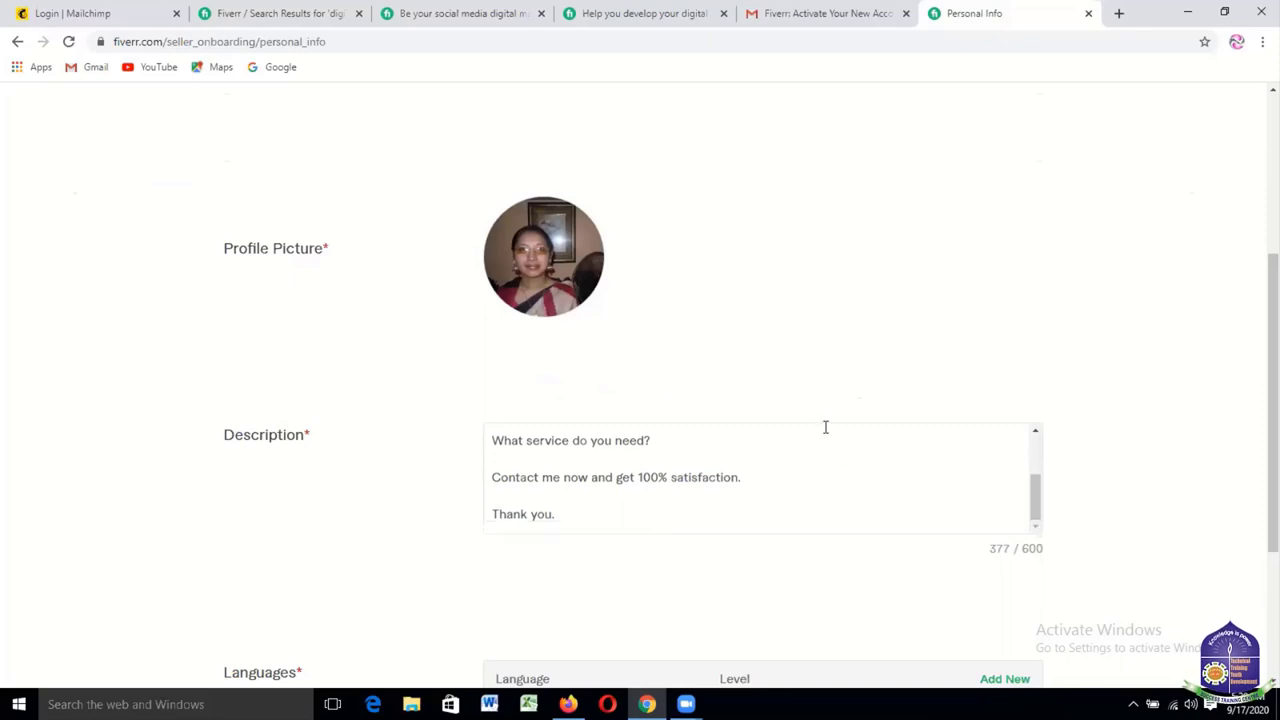
scroll(825, 427, "down", 2)
scroll(826, 426, "down", 1)
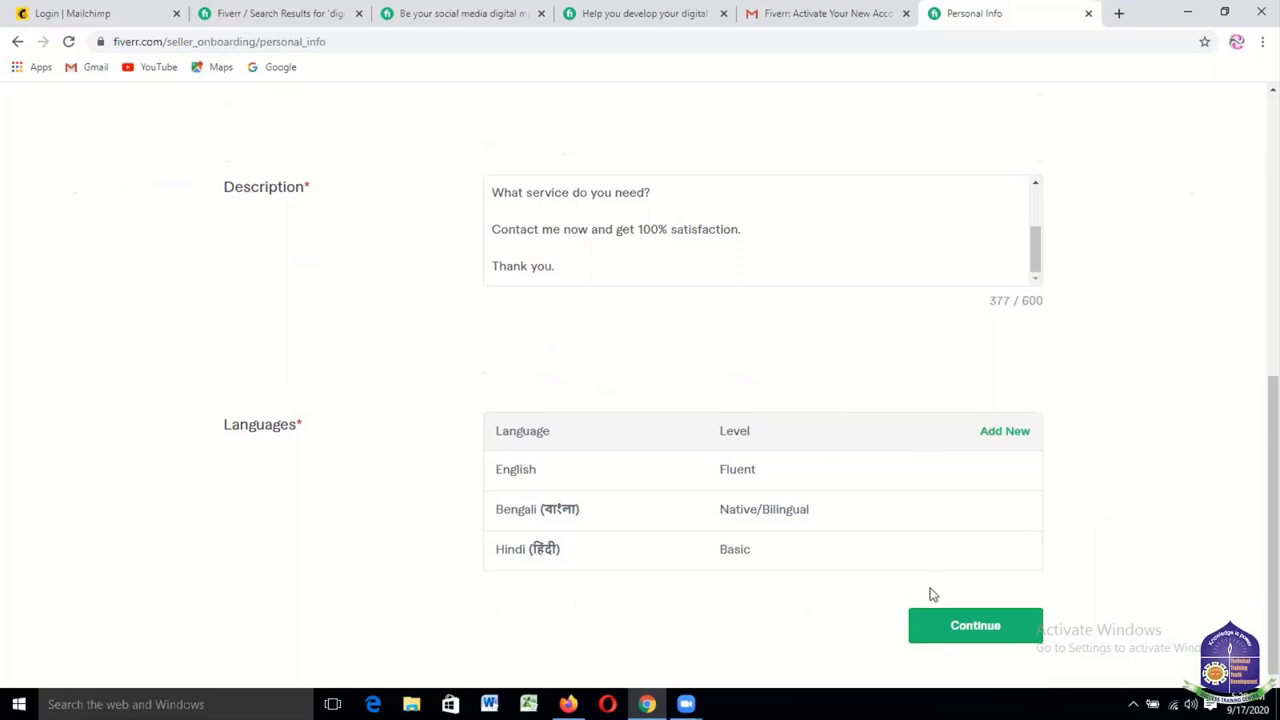
On Professional Info, choose occupation Digital Marketing with From Year 2019 and To Year 2020
left_click(940, 625)
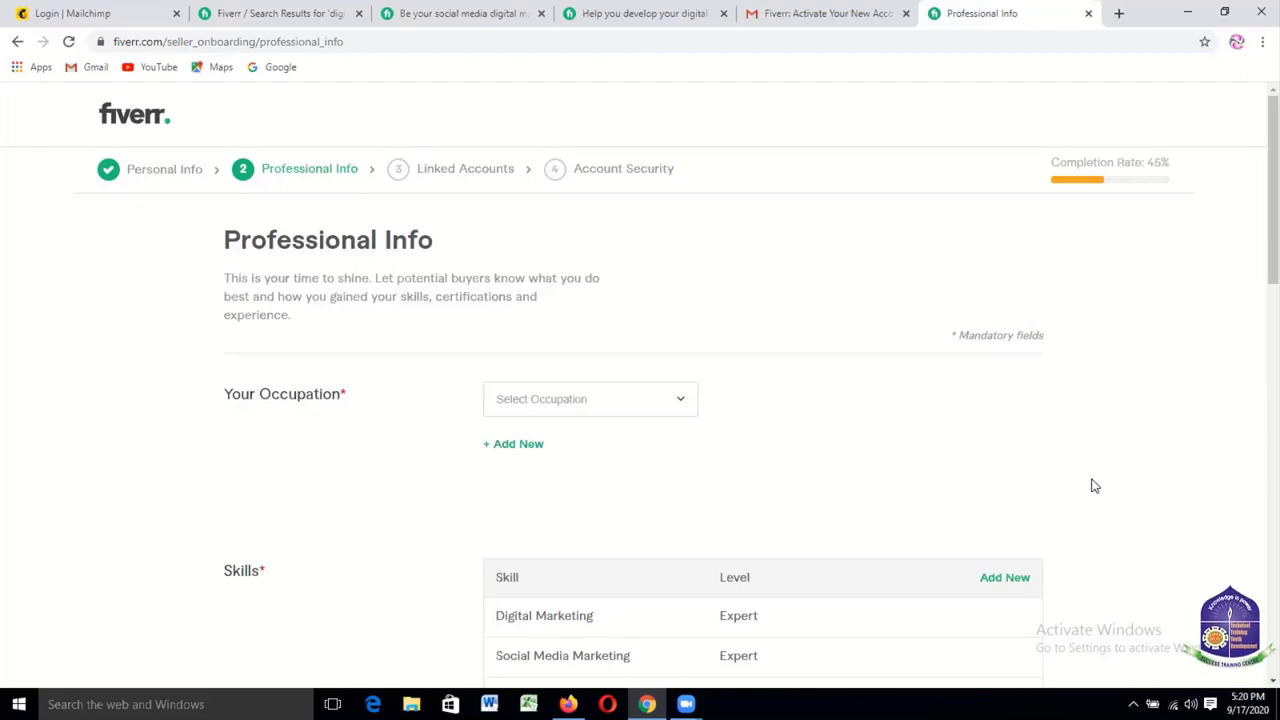
left_click(683, 401)
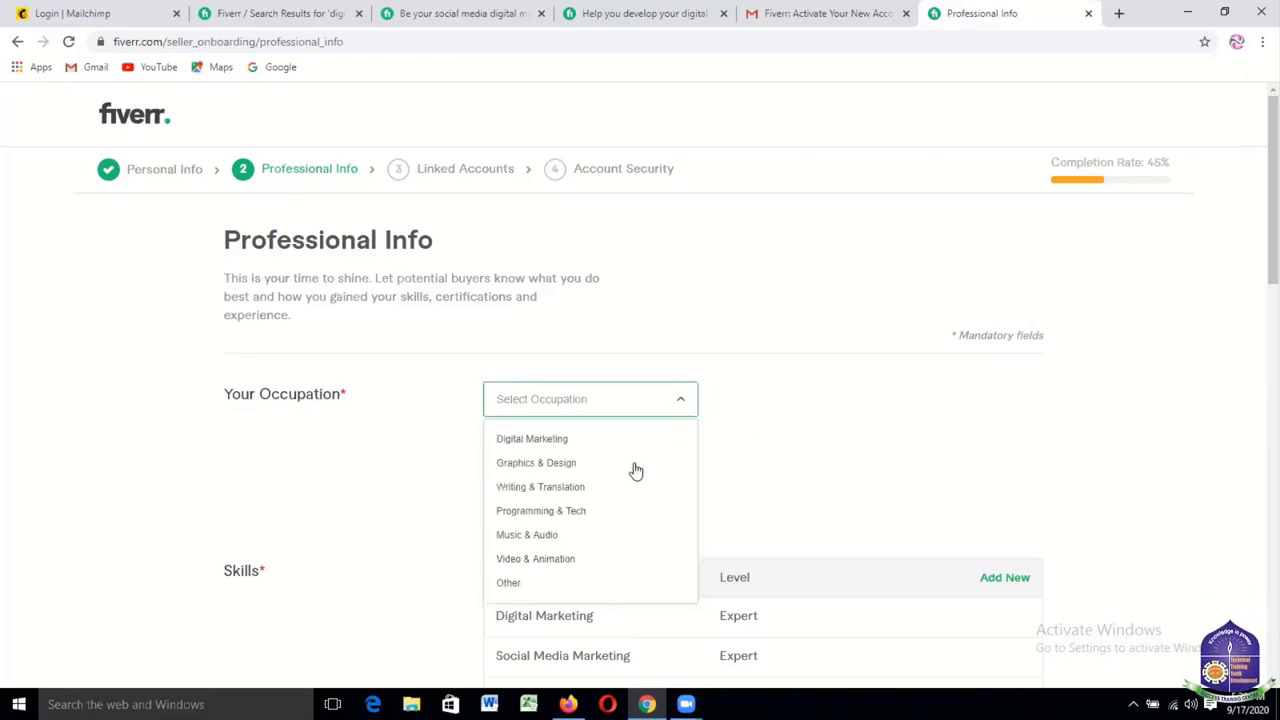
left_click(551, 440)
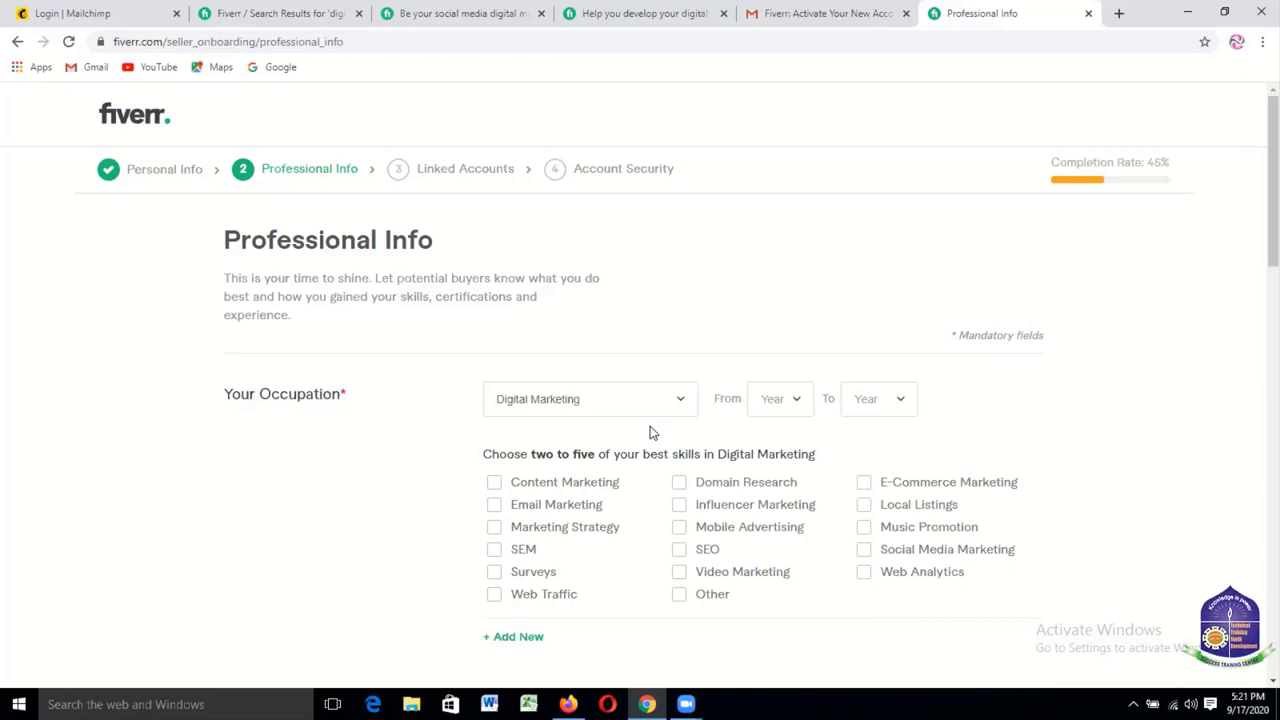
left_click(798, 402)
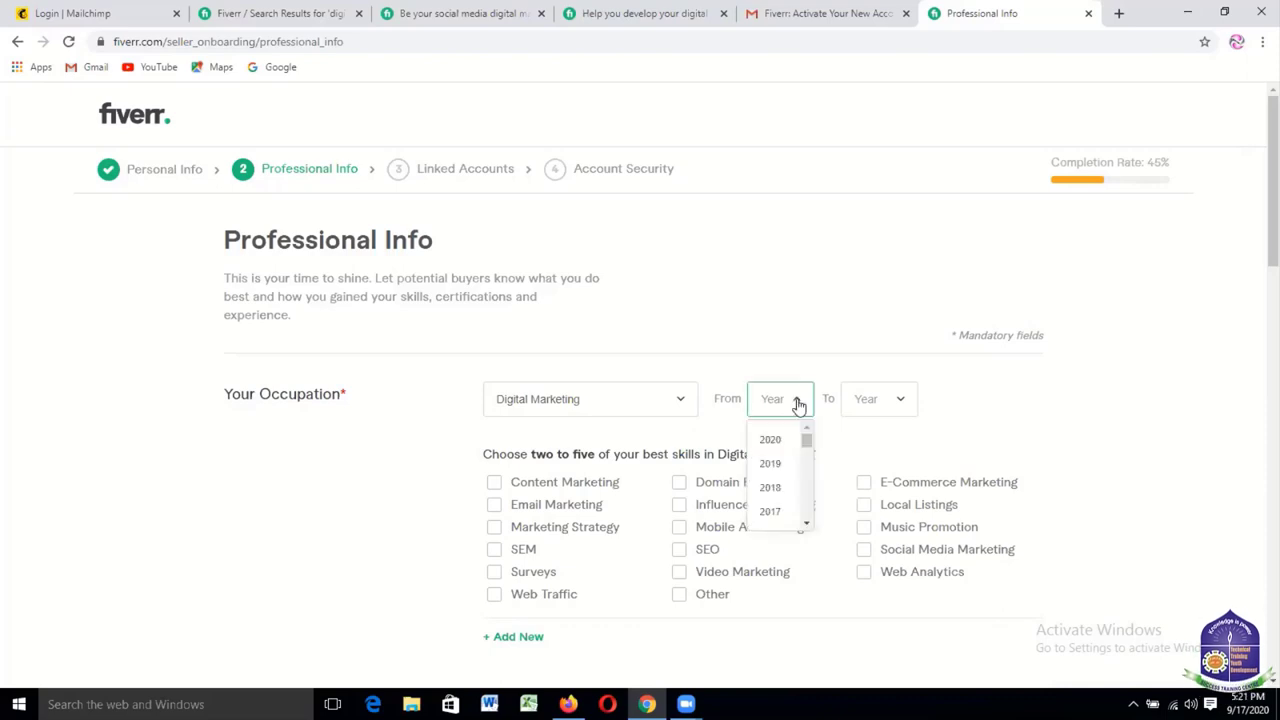
left_click(772, 464)
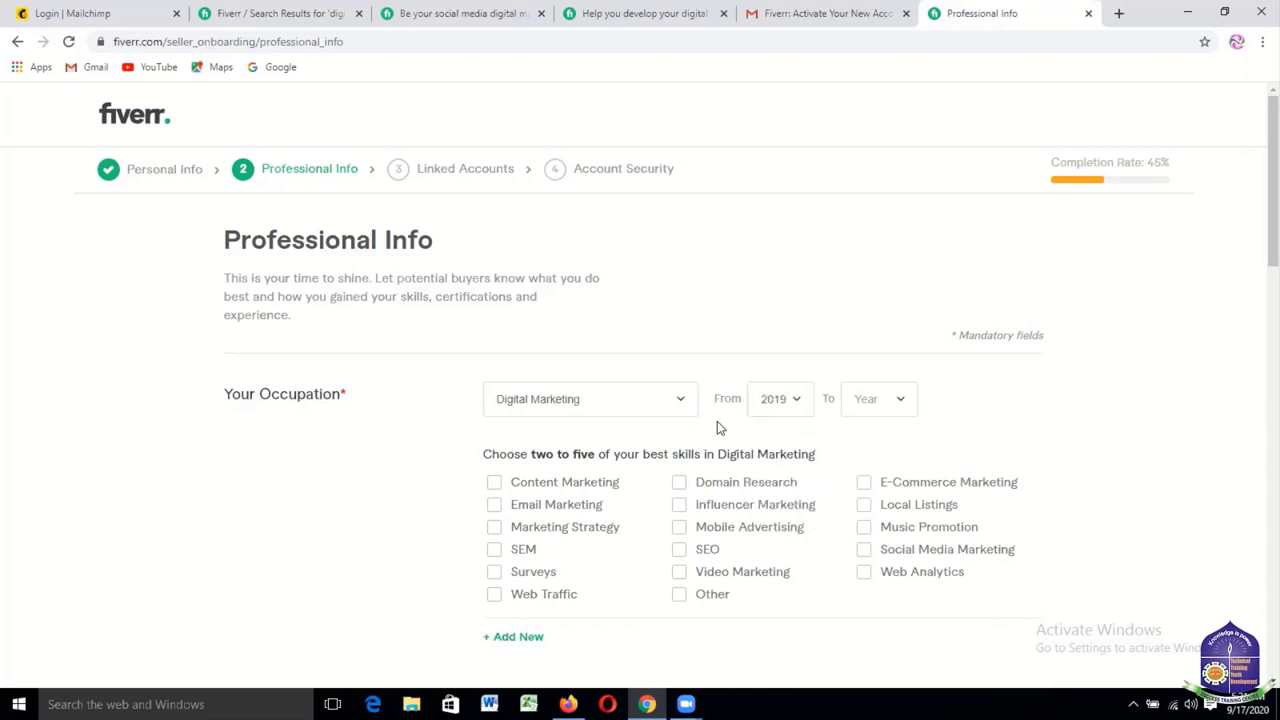
left_click(899, 402)
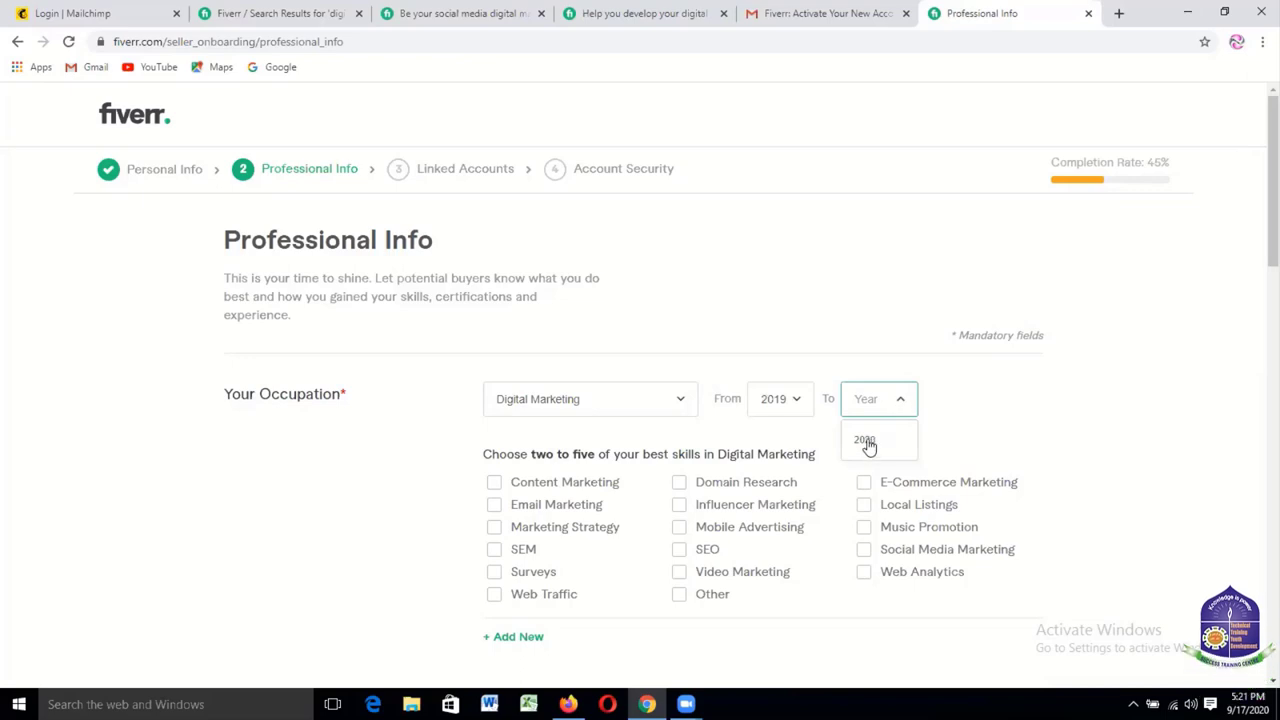
left_click(865, 443)
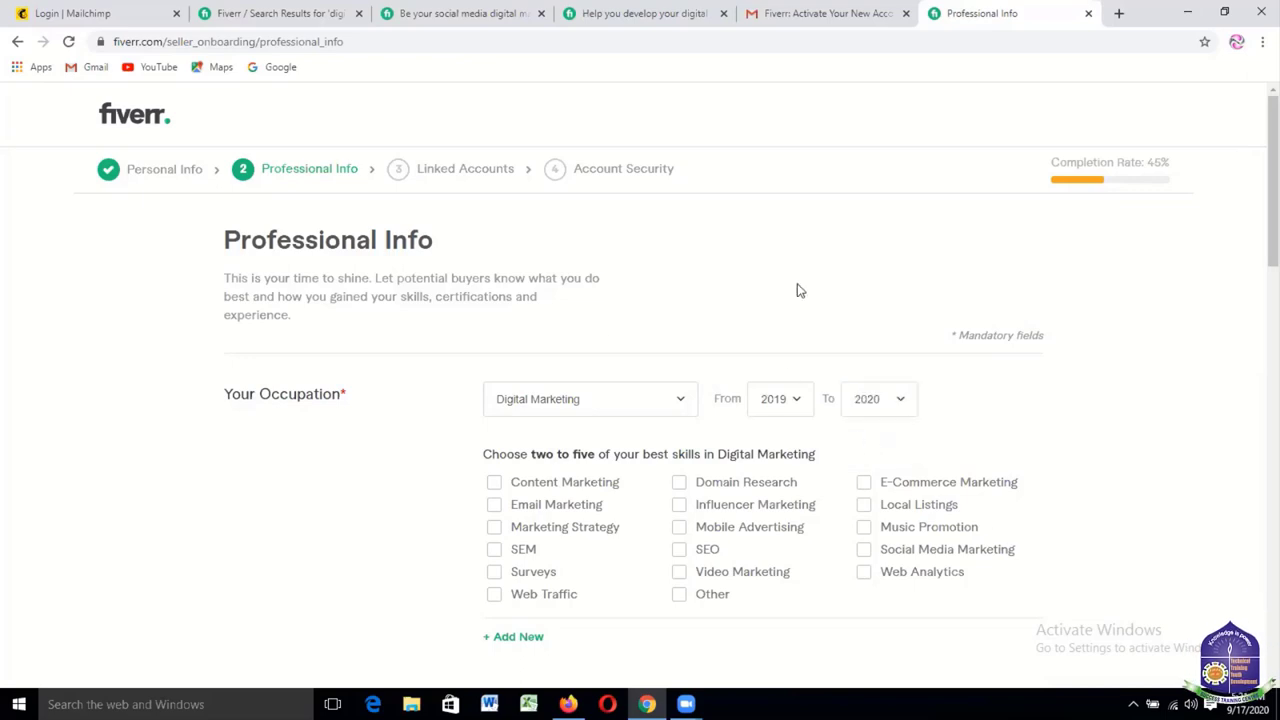
scroll(753, 258, "down", 2)
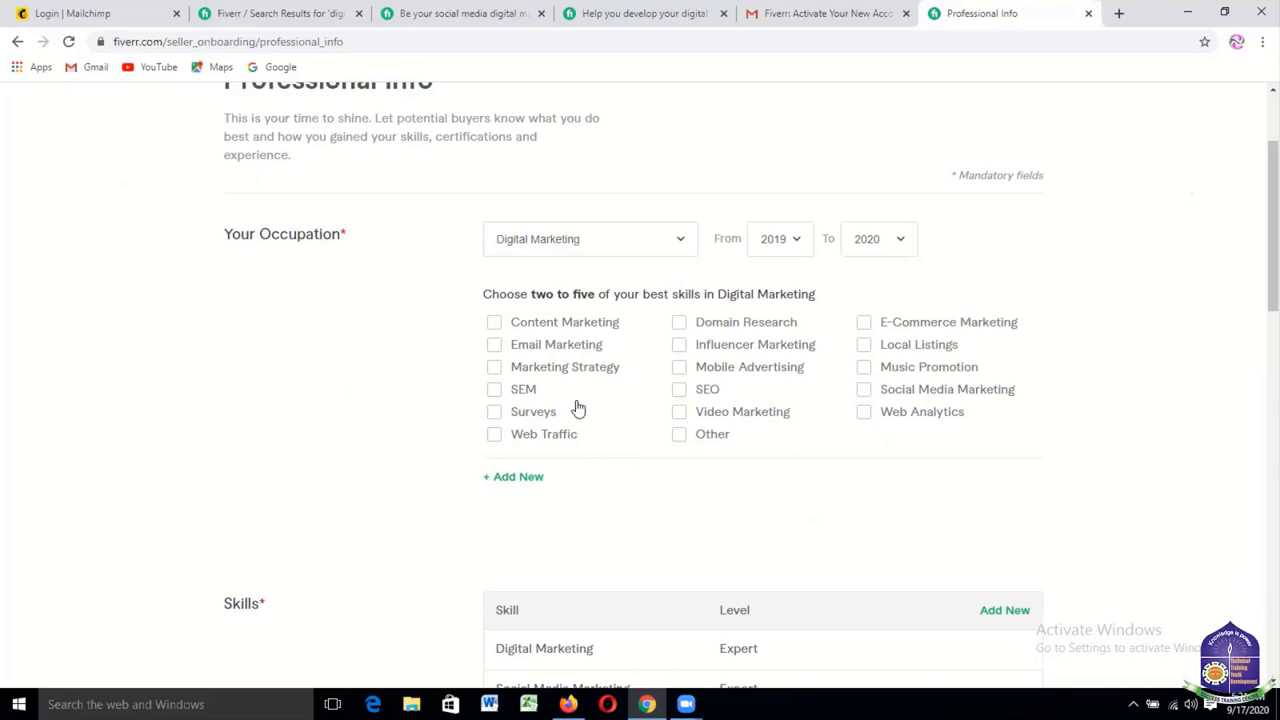
Tick Email Marketing and E-Commerce Marketing as best Digital Marketing skills
left_click(495, 347)
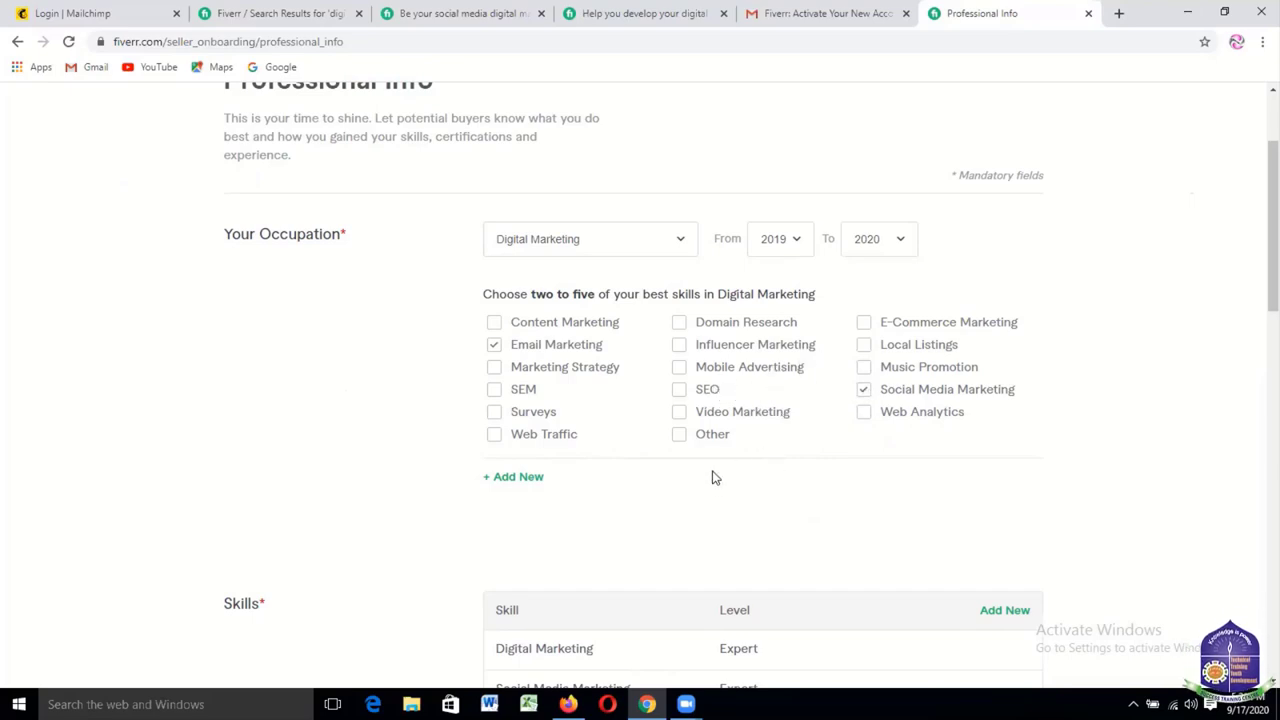
left_click(864, 324)
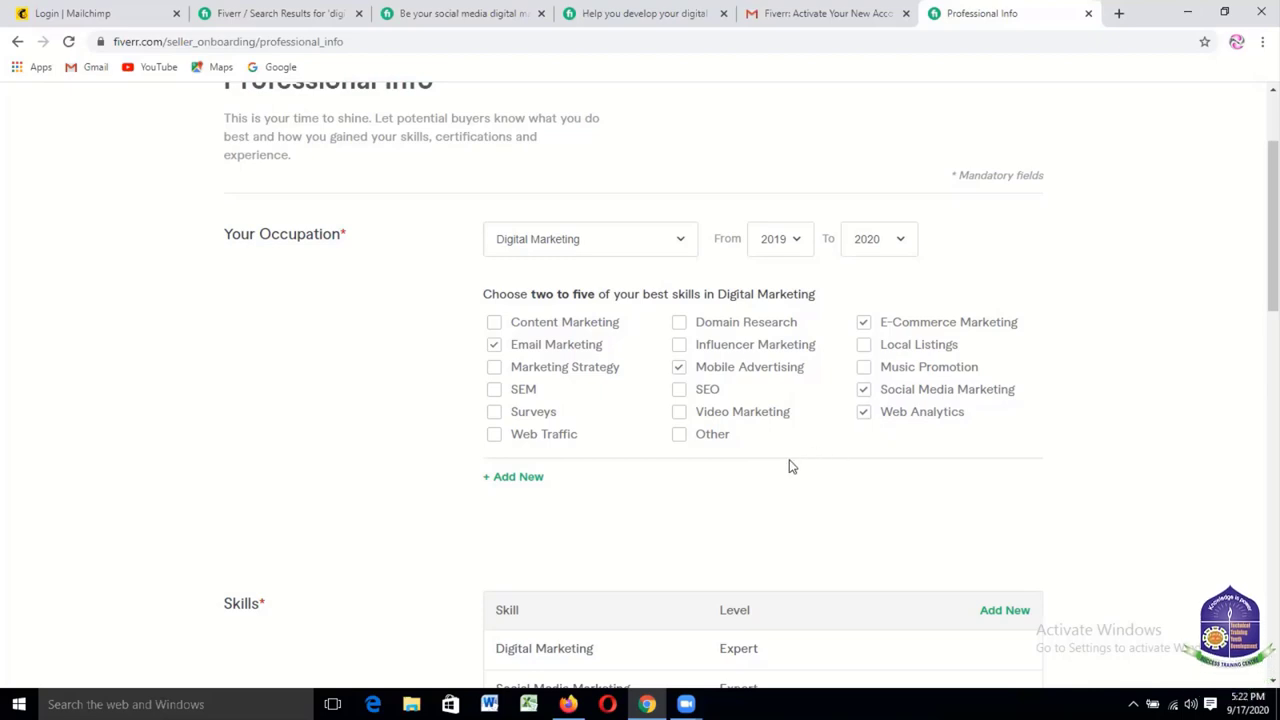
Check the Mathematics degree (2007) under Education, then submit Professional Info
scroll(790, 466, "down", 3)
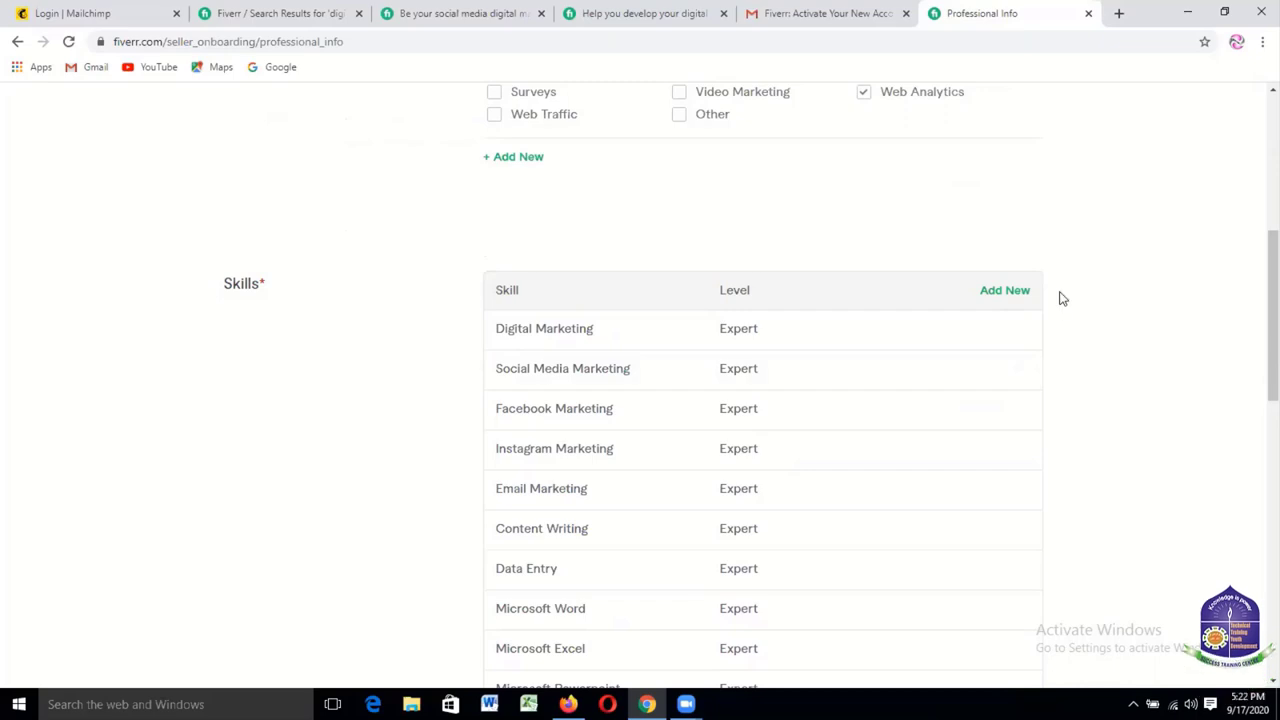
scroll(1062, 298, "down", 2)
scroll(1062, 298, "down", 2)
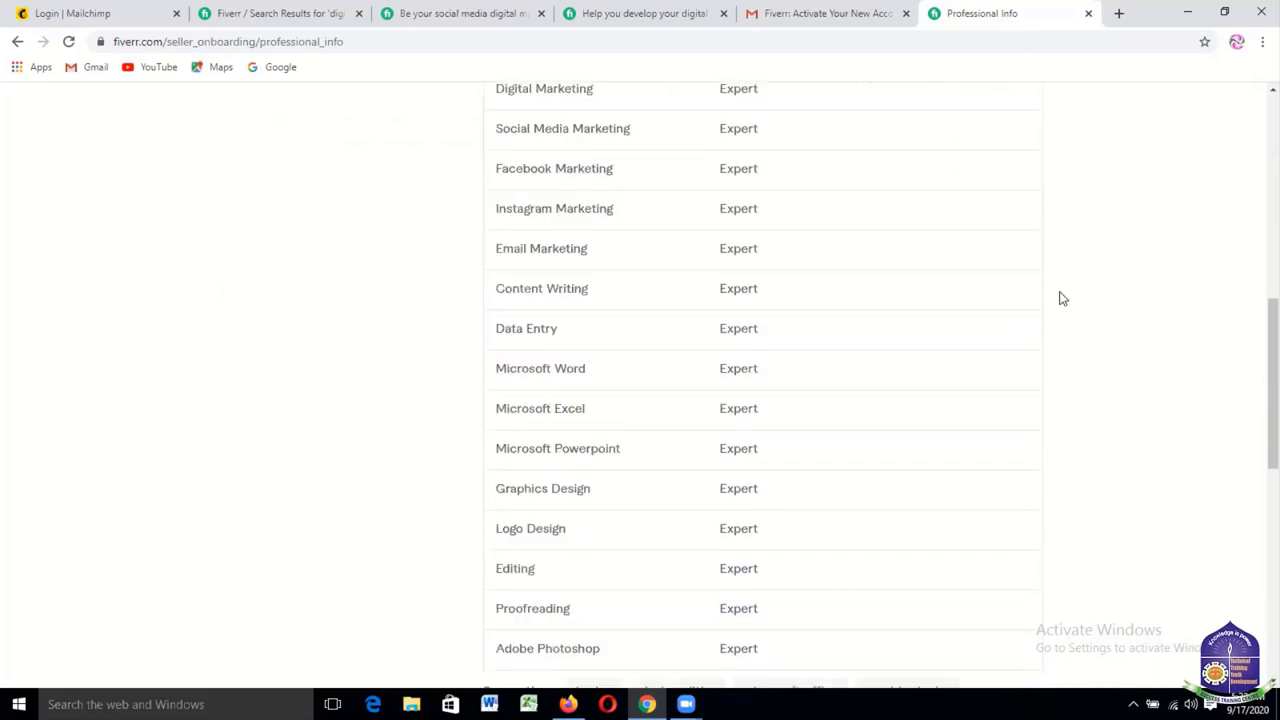
scroll(1062, 298, "down", 1)
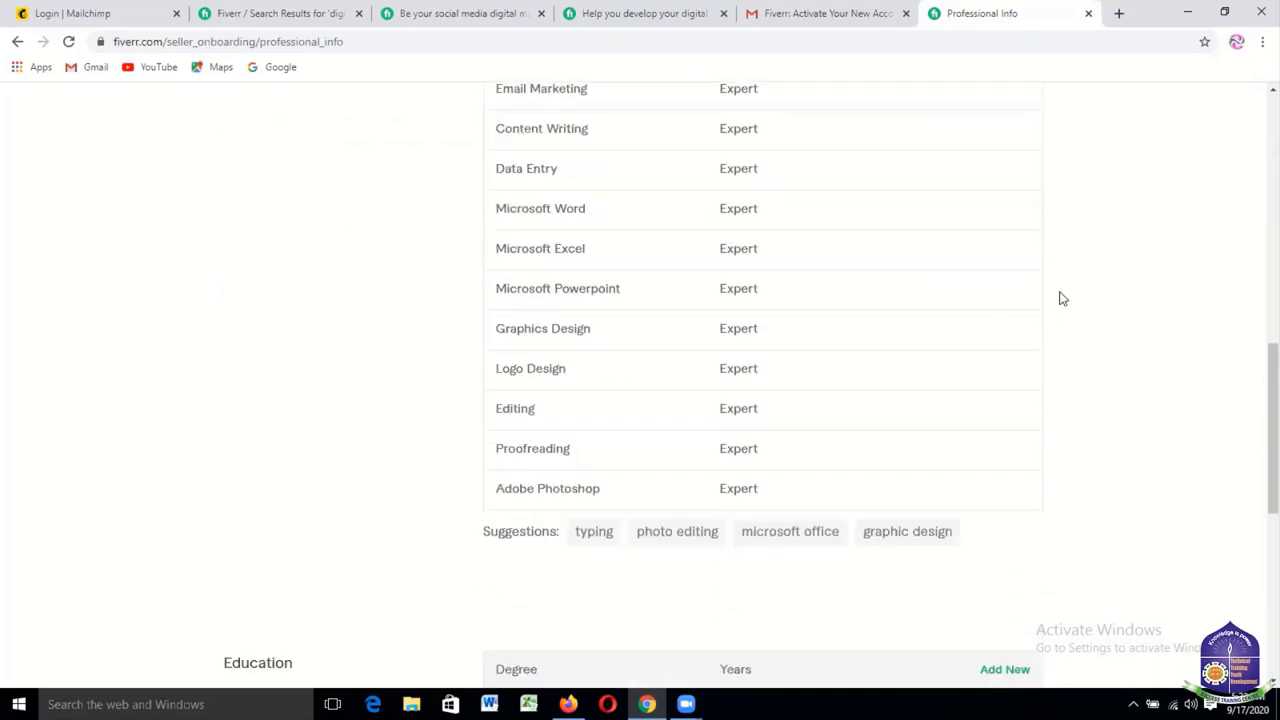
scroll(1062, 298, "down", 1)
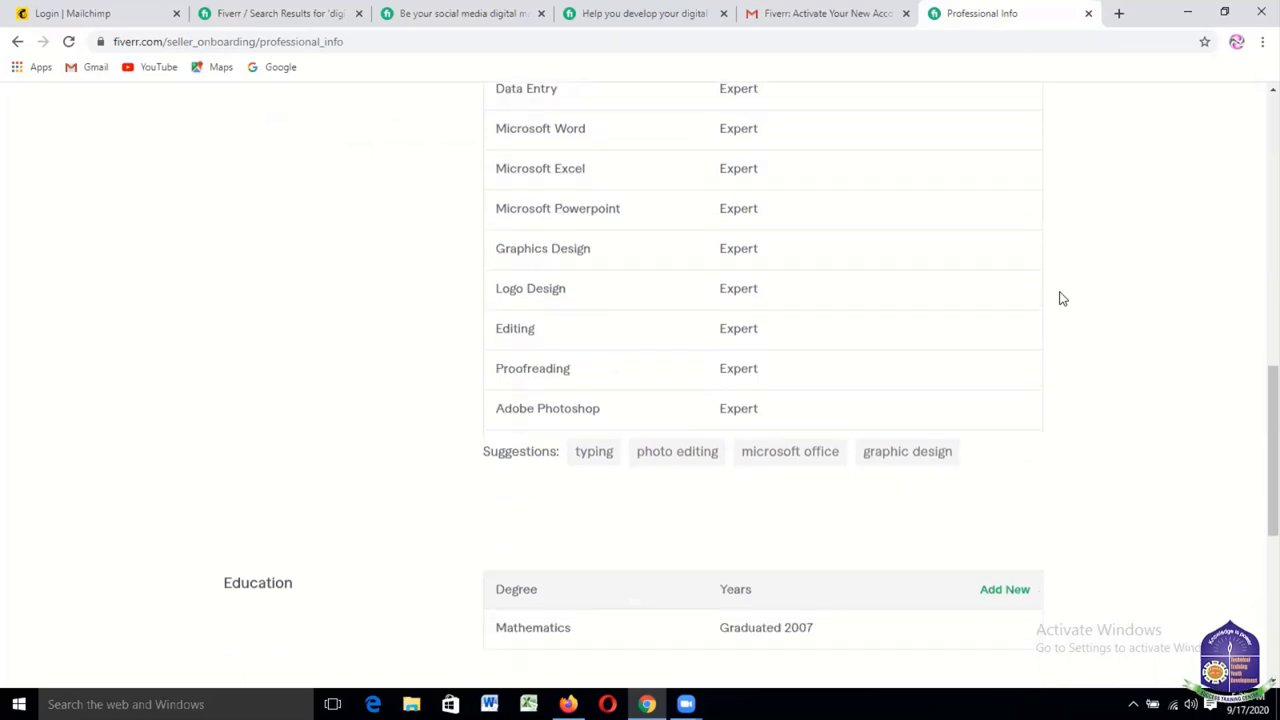
scroll(1062, 298, "down", 2)
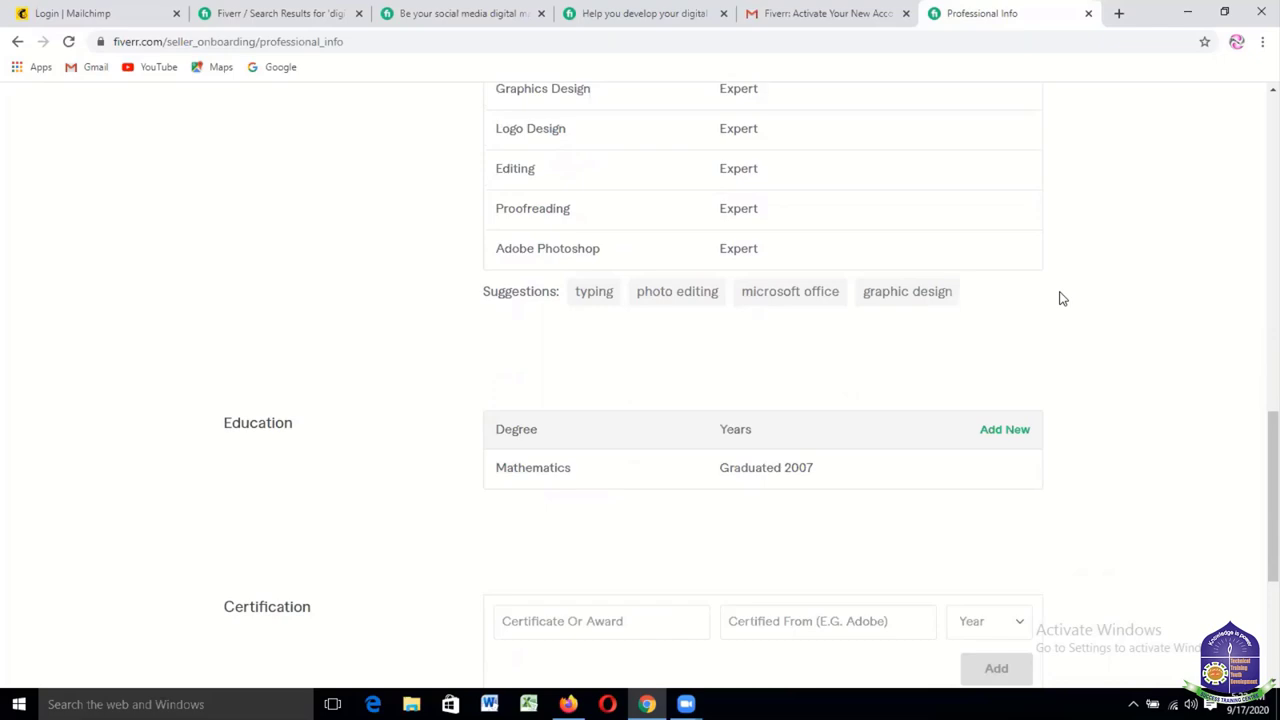
scroll(1062, 298, "down", 3)
scroll(1062, 298, "down", 1)
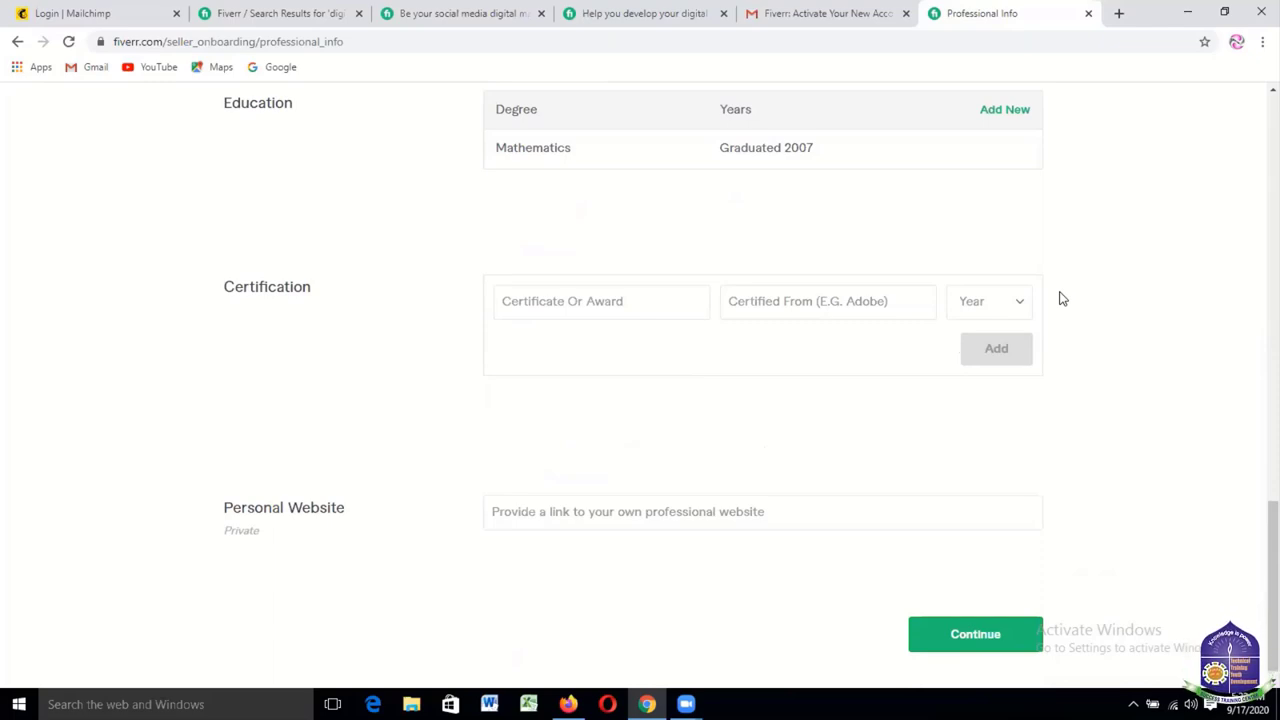
scroll(1060, 296, "down", 1)
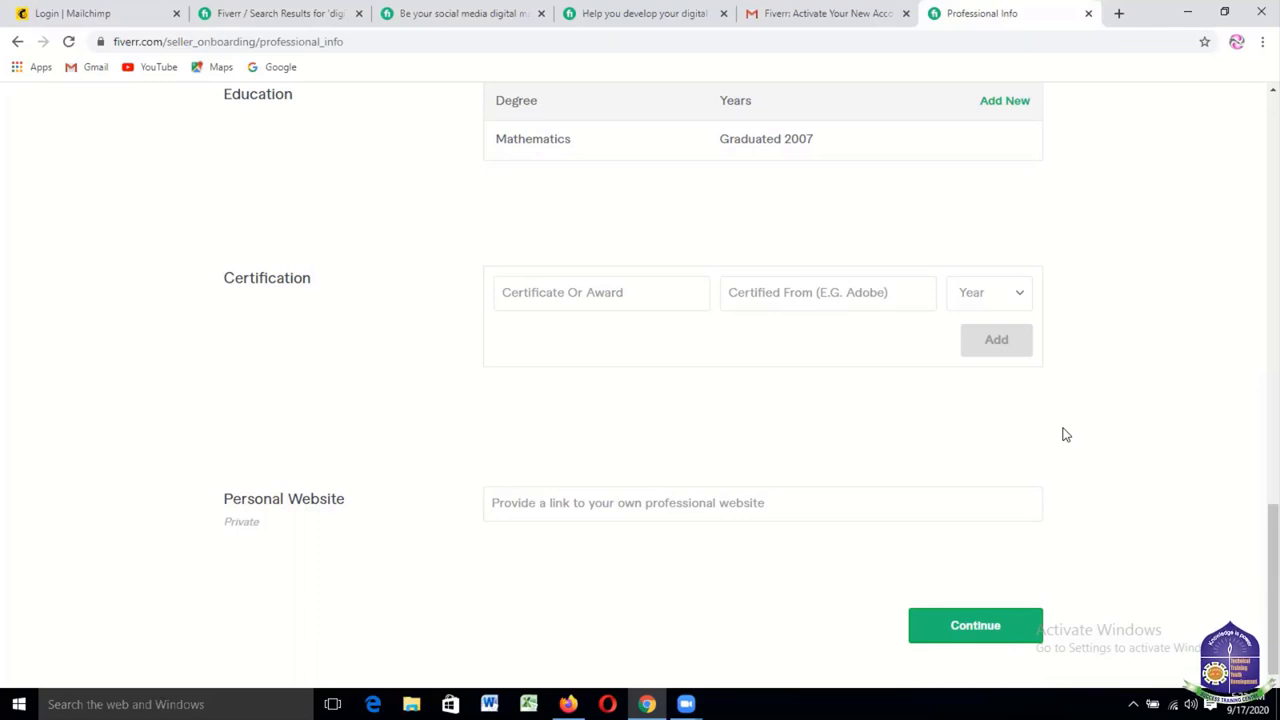
left_click(991, 625)
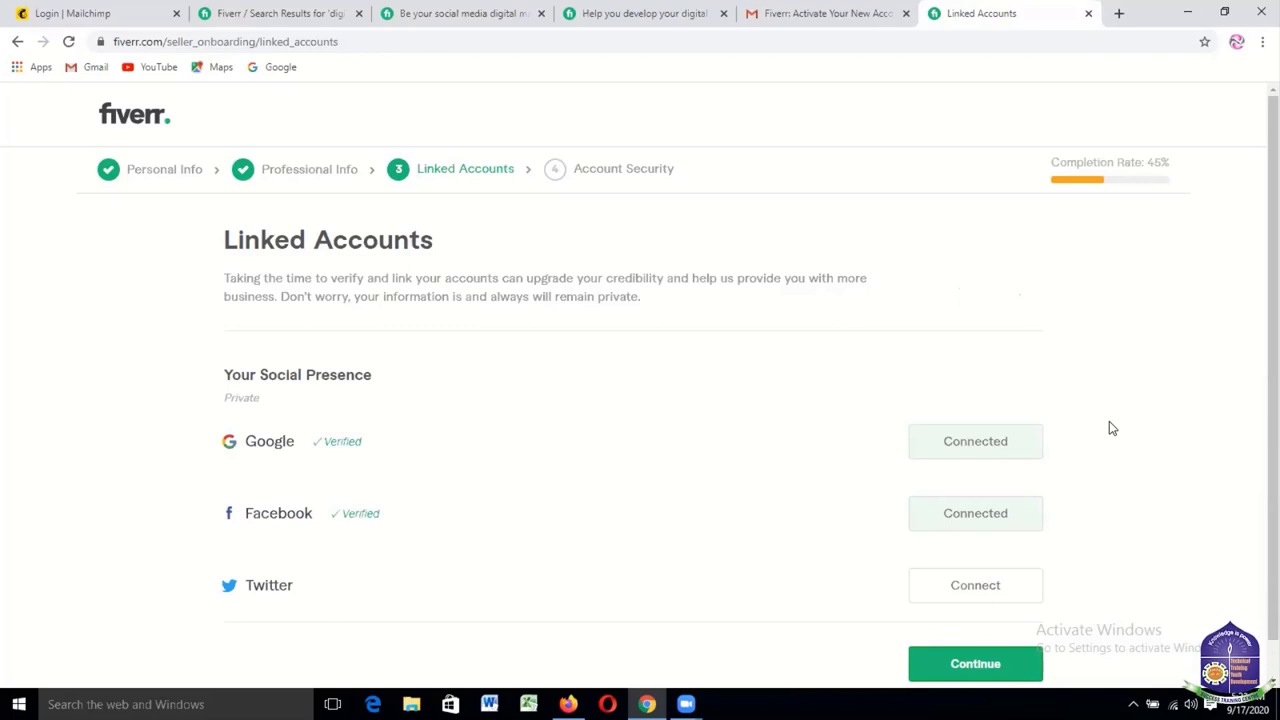
Continue from Linked Accounts, with Google and Facebook connected, to Account Security
scroll(1098, 428, "down", 1)
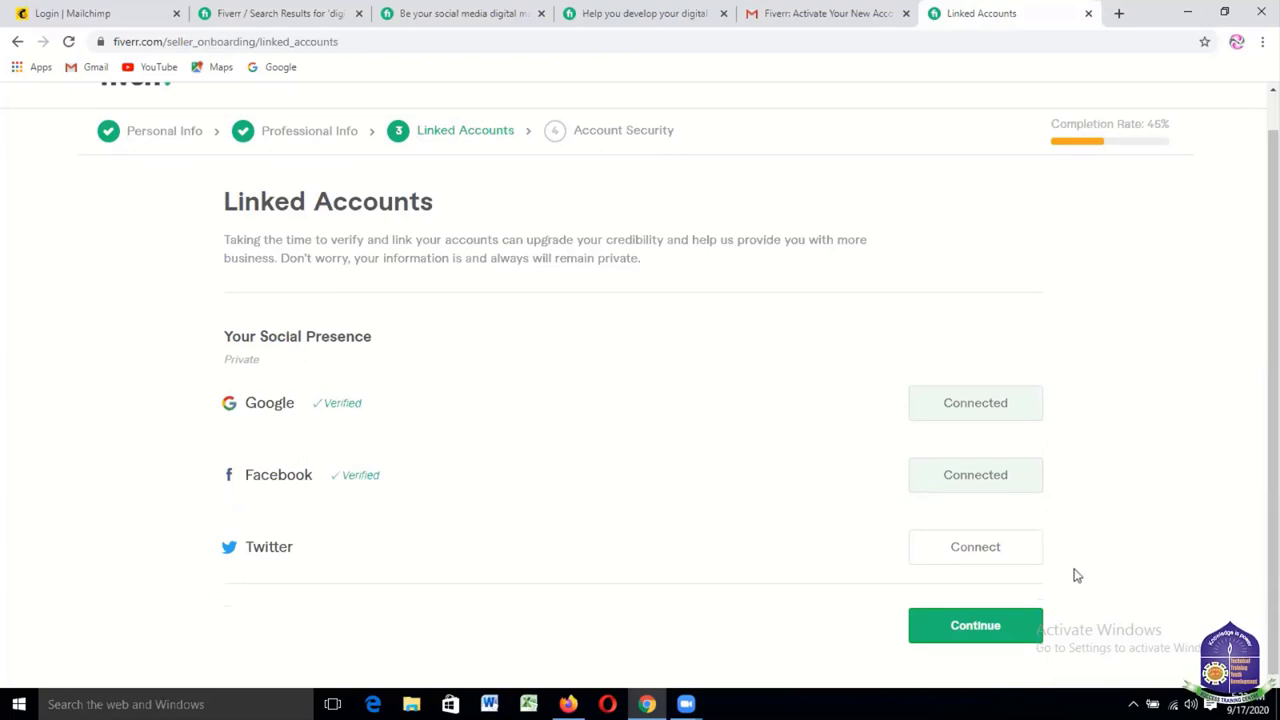
left_click(950, 620)
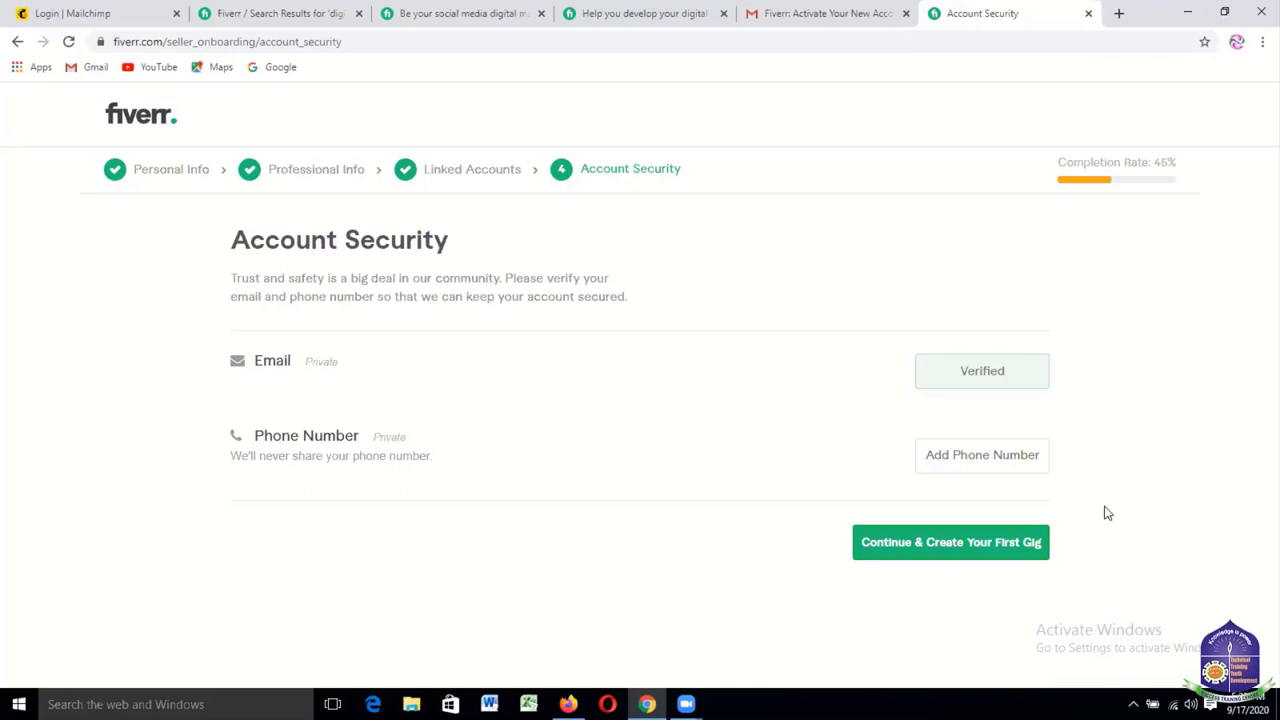
Add the seller's Bangladesh phone number and request a verification code by SMS
left_click(975, 461)
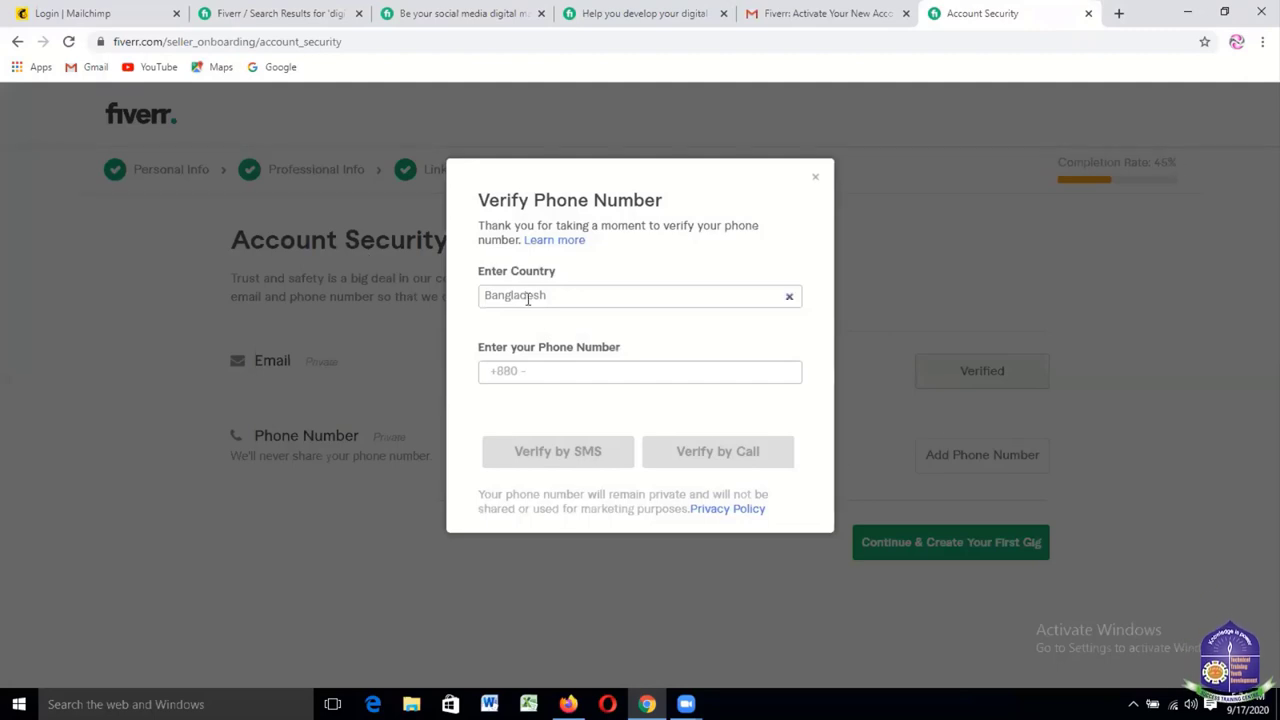
left_click(554, 370)
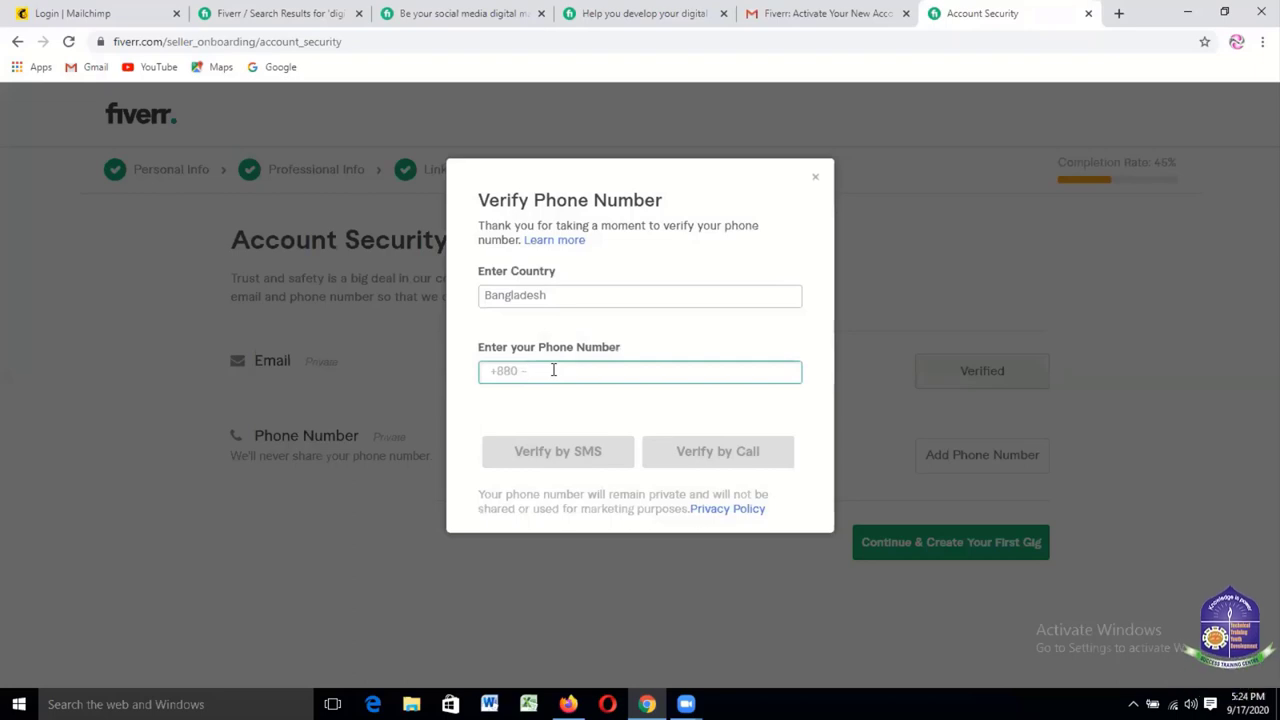
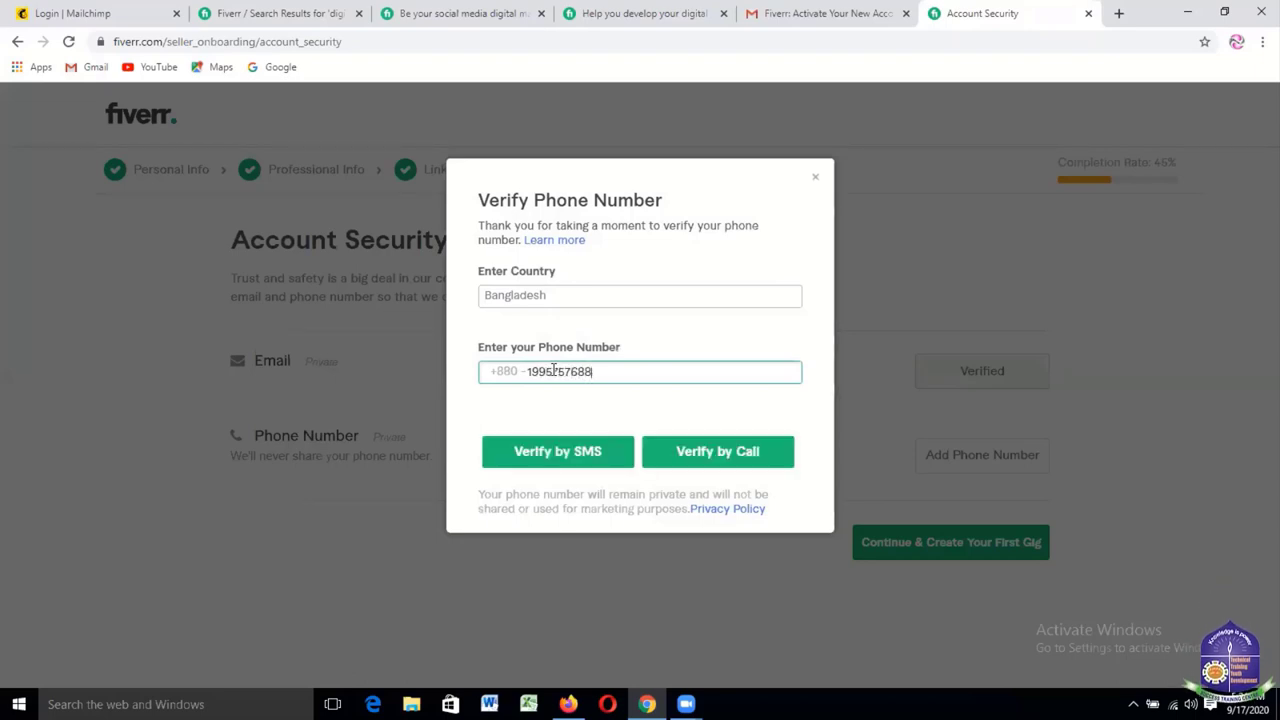
left_click(580, 453)
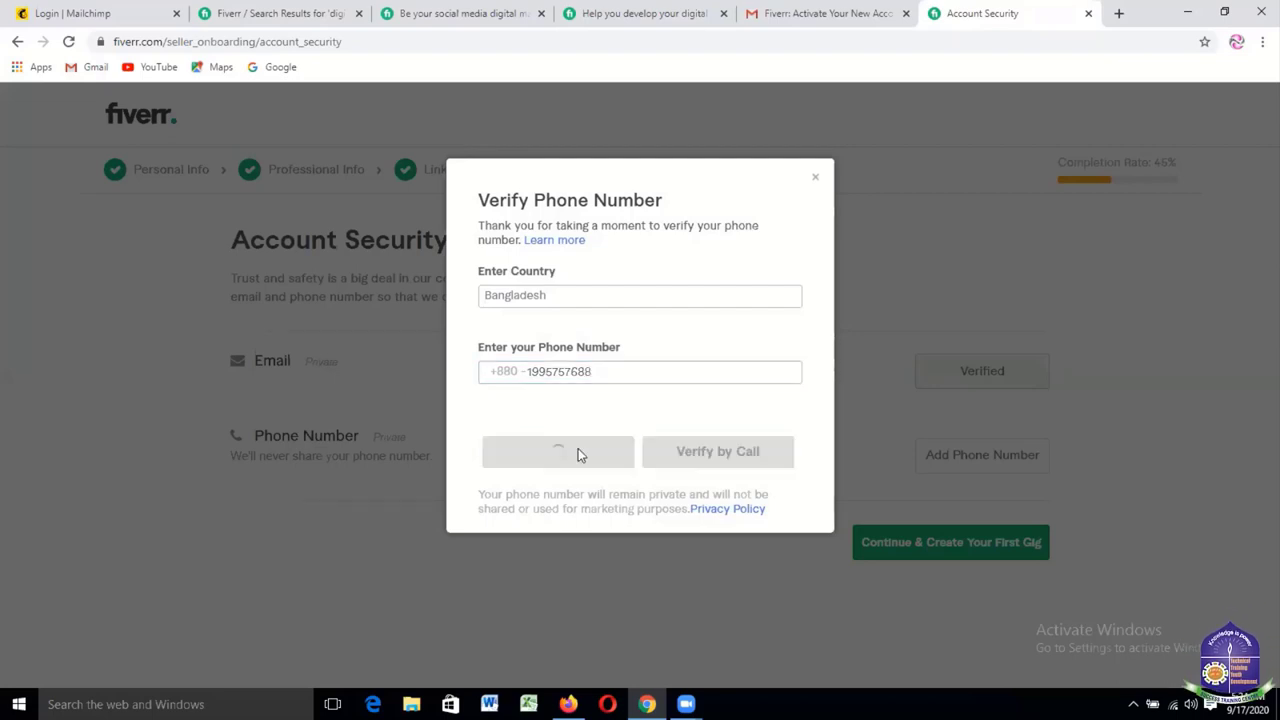
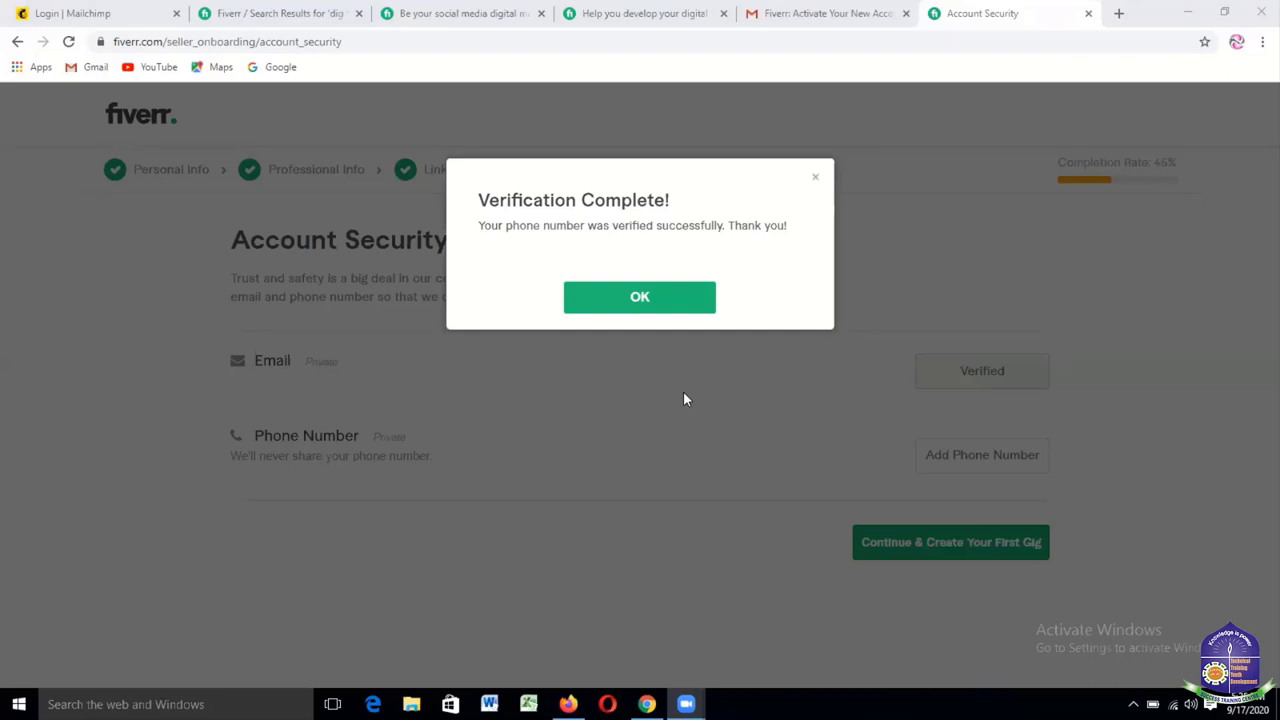
Dismiss the Verification Complete message to bring up the Add Security Question dialog
left_click(661, 297)
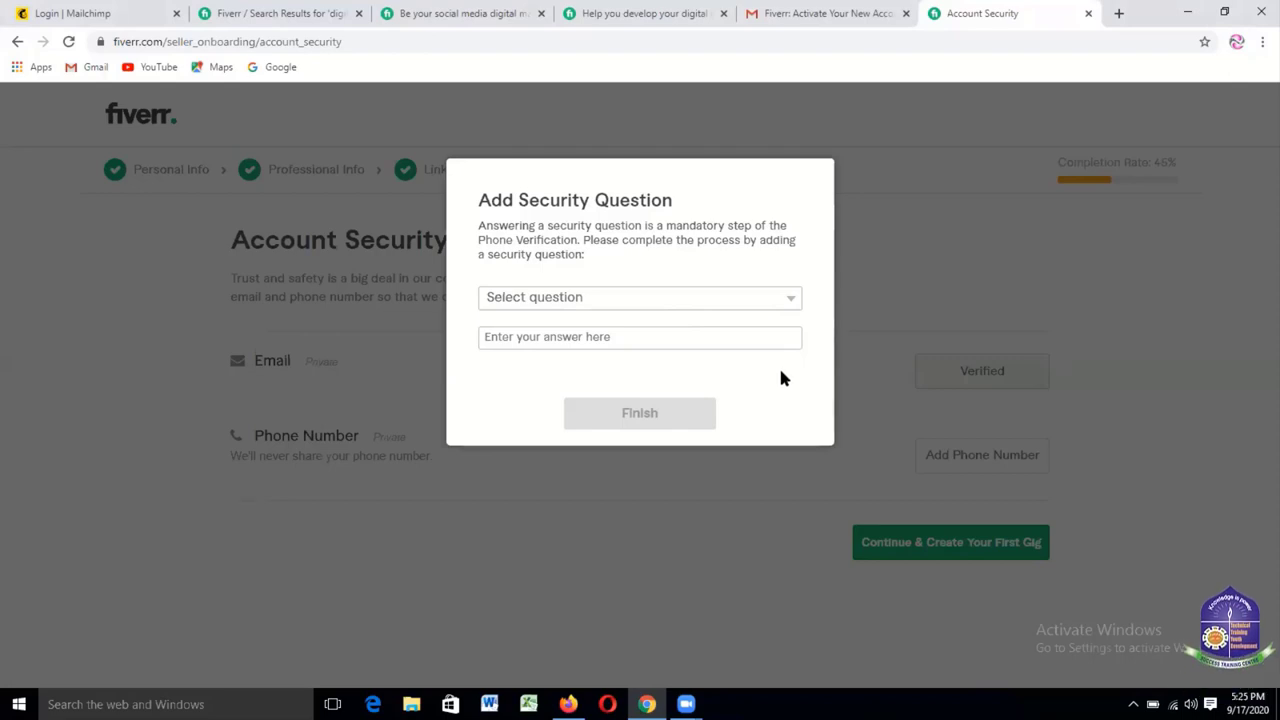
Choose 'What is the name of your favorite childhood friend?', enter the answer, and submit
left_click(791, 300)
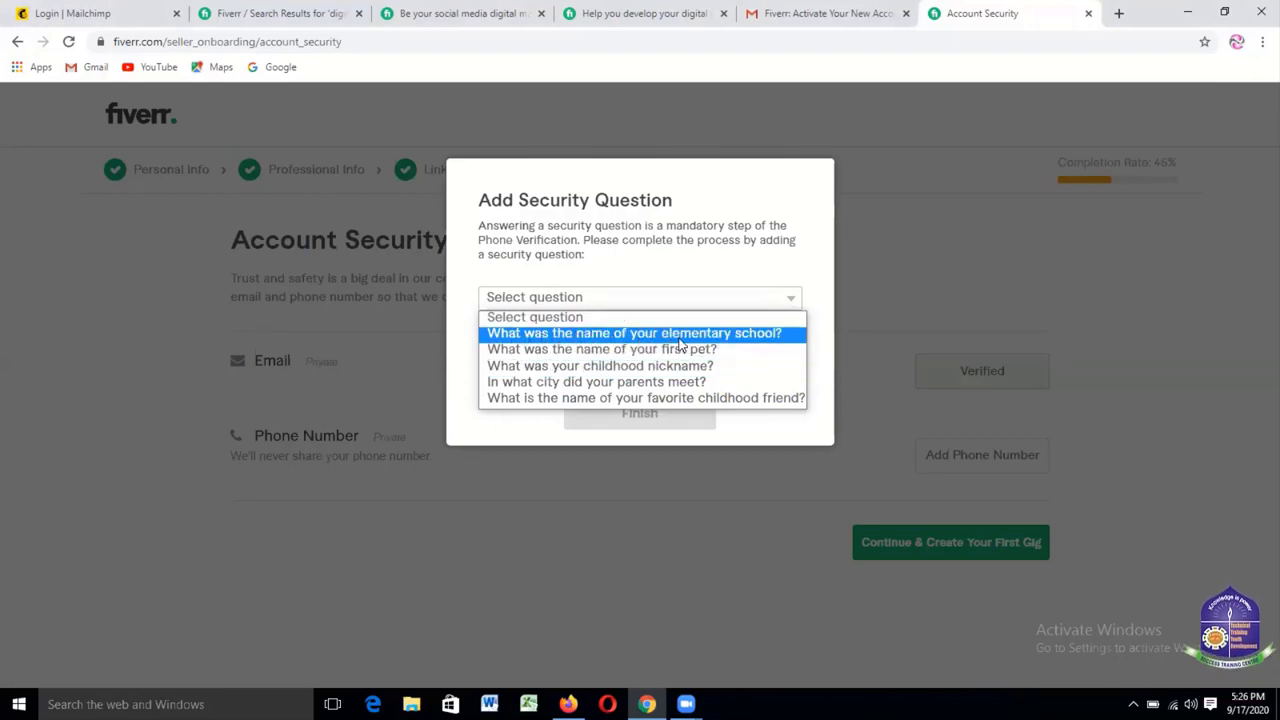
left_click(736, 397)
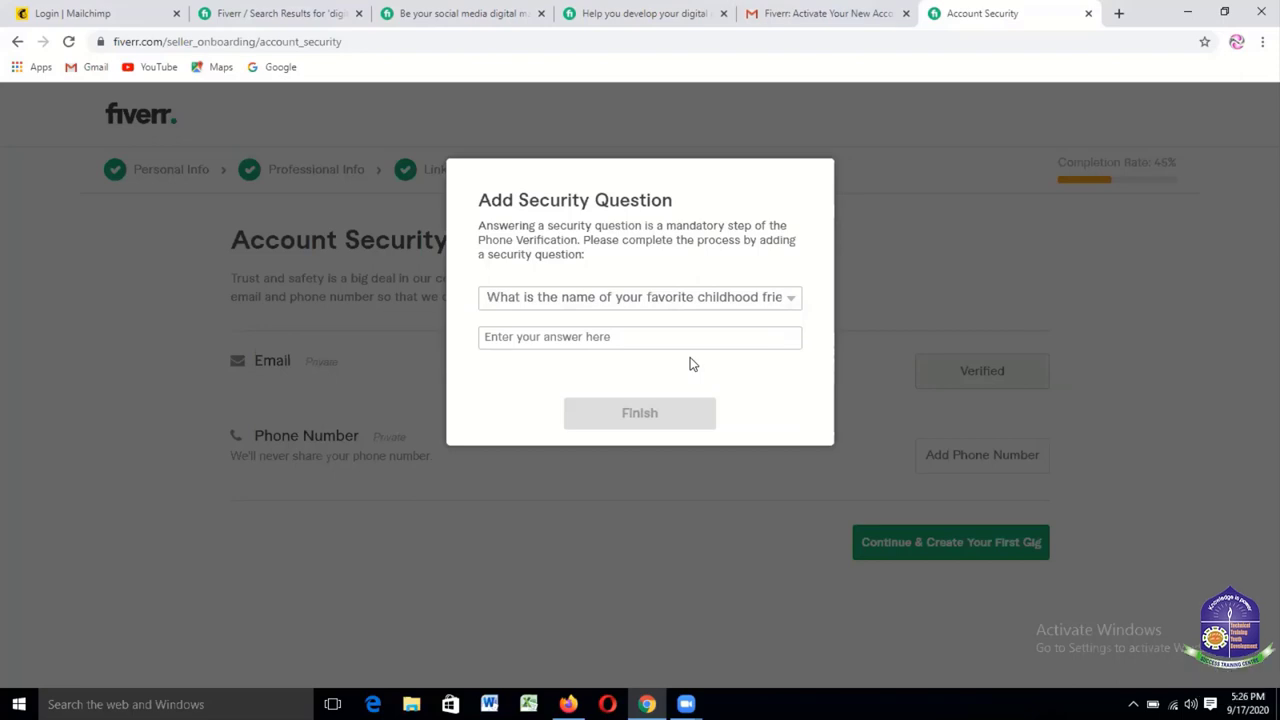
left_click(620, 337)
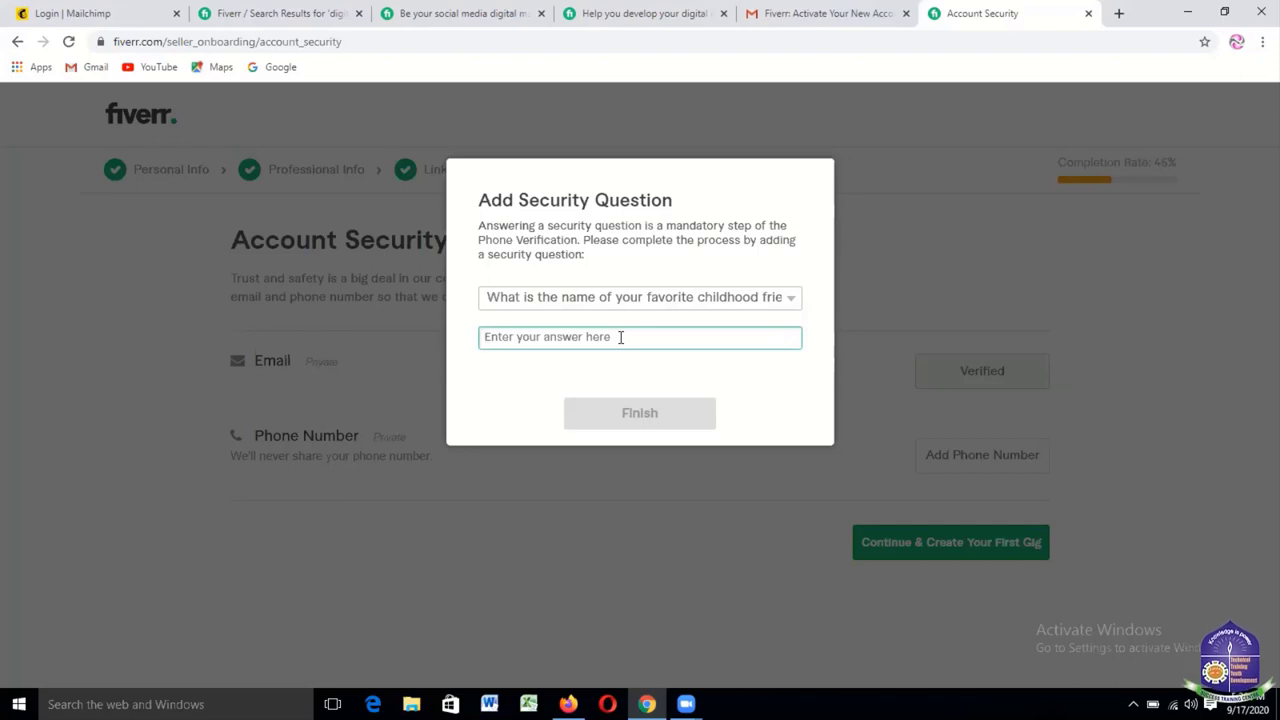
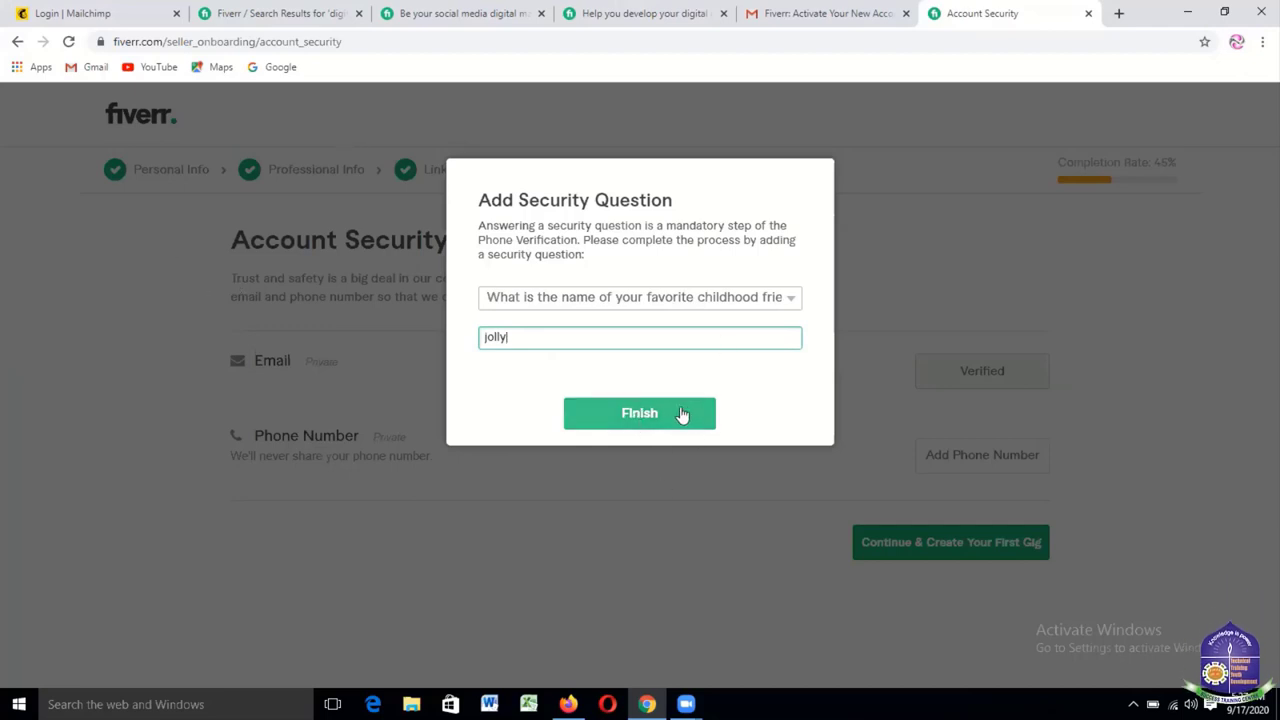
left_click(681, 414)
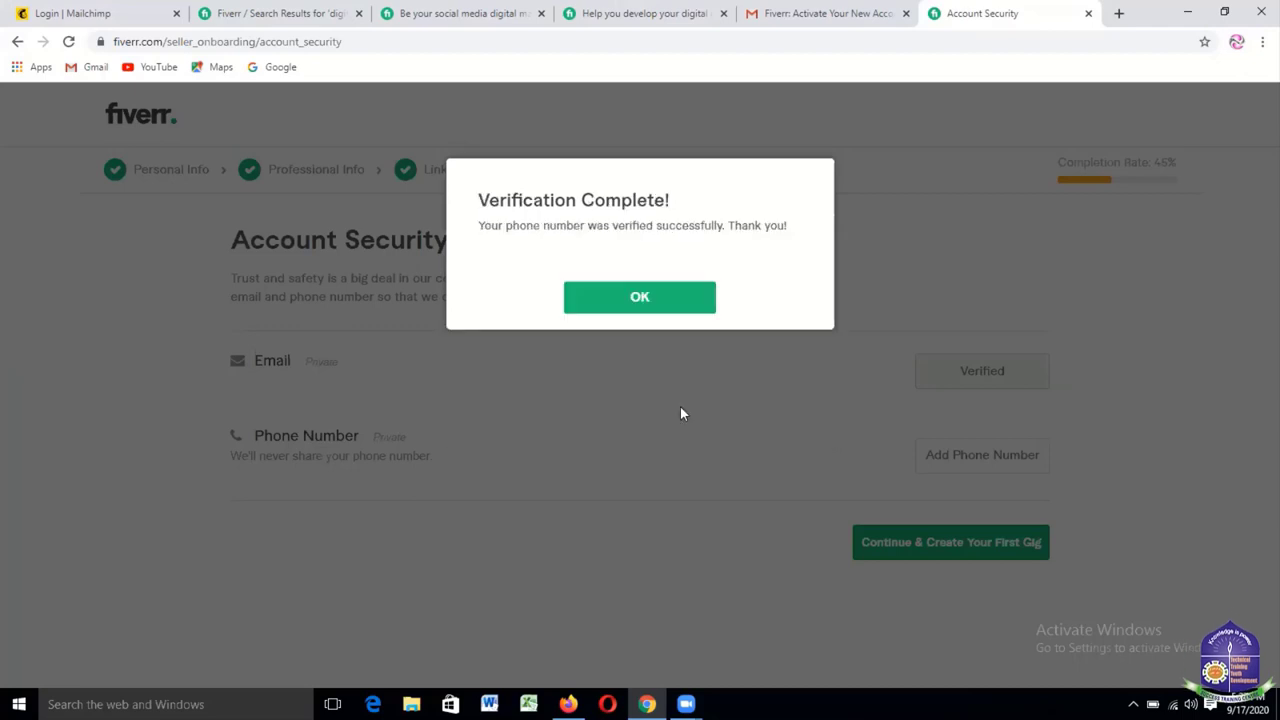
Acknowledge the verification, finish Account Security, and close the All Done! modal to start a gig
left_click(659, 301)
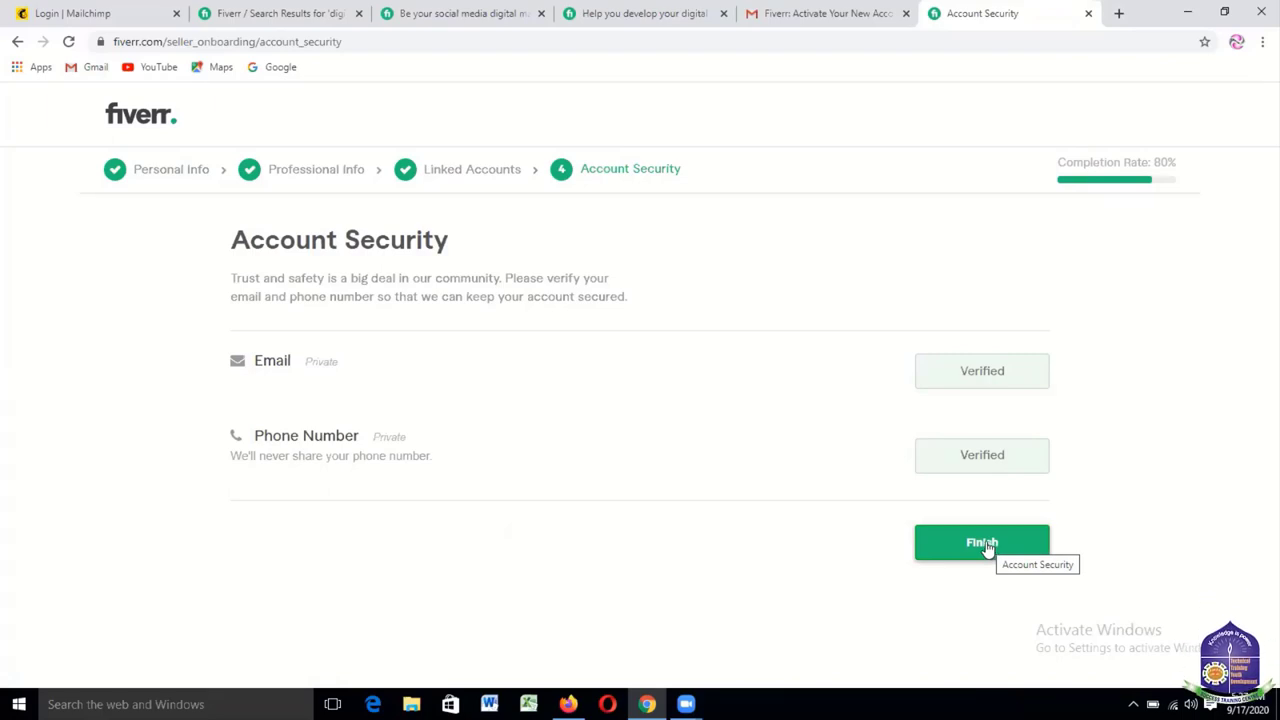
left_click(986, 545)
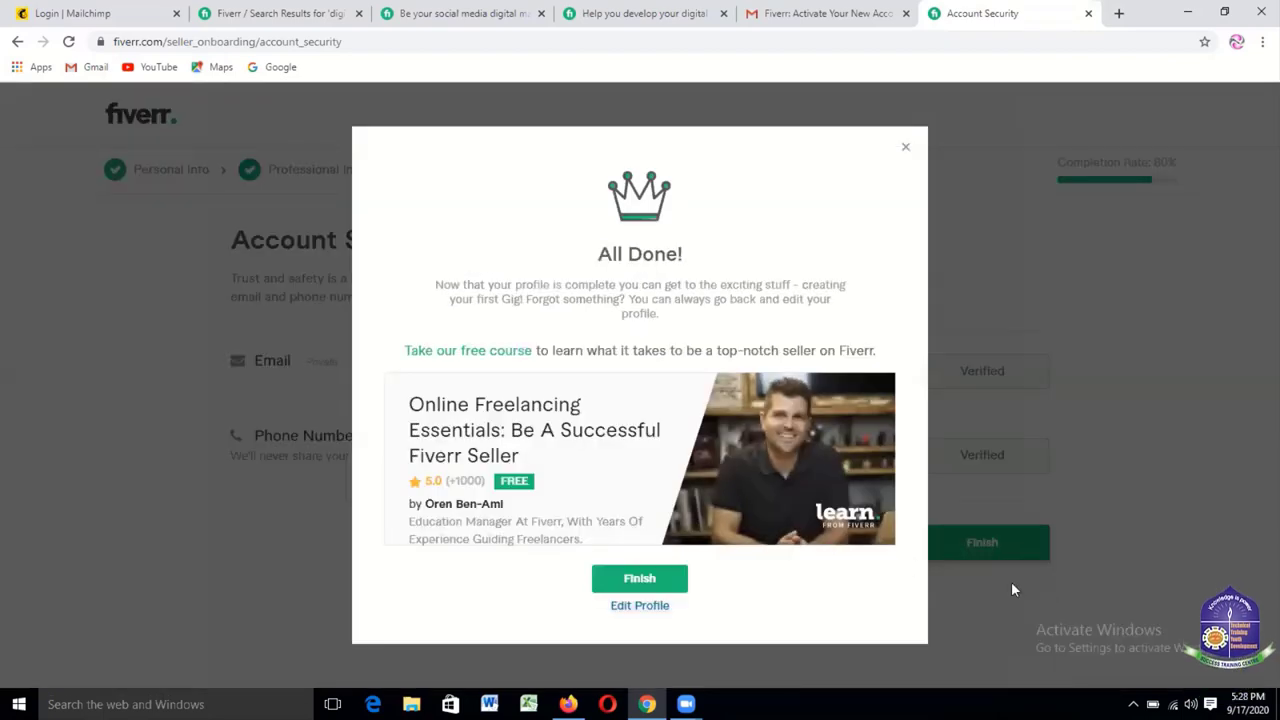
left_click(637, 582)
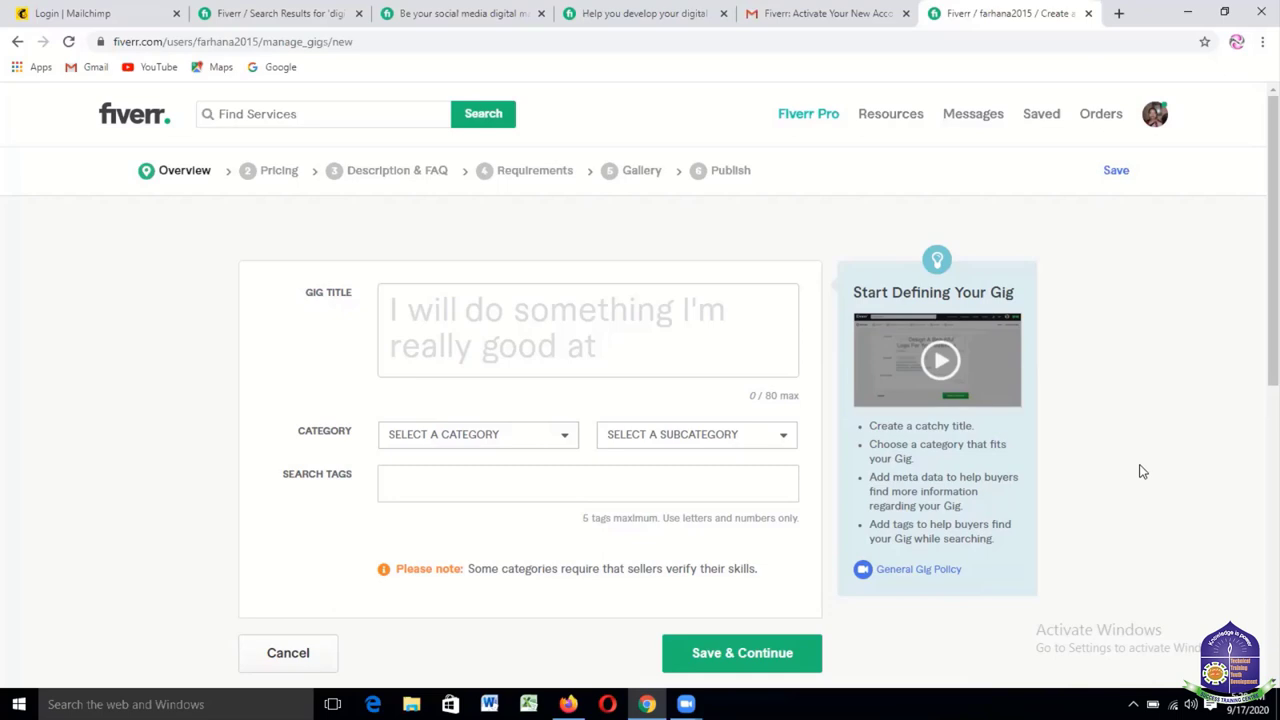
Browse the 'Be your social media digital...' competitor gig, then return to the digital marketing results
left_click(433, 15)
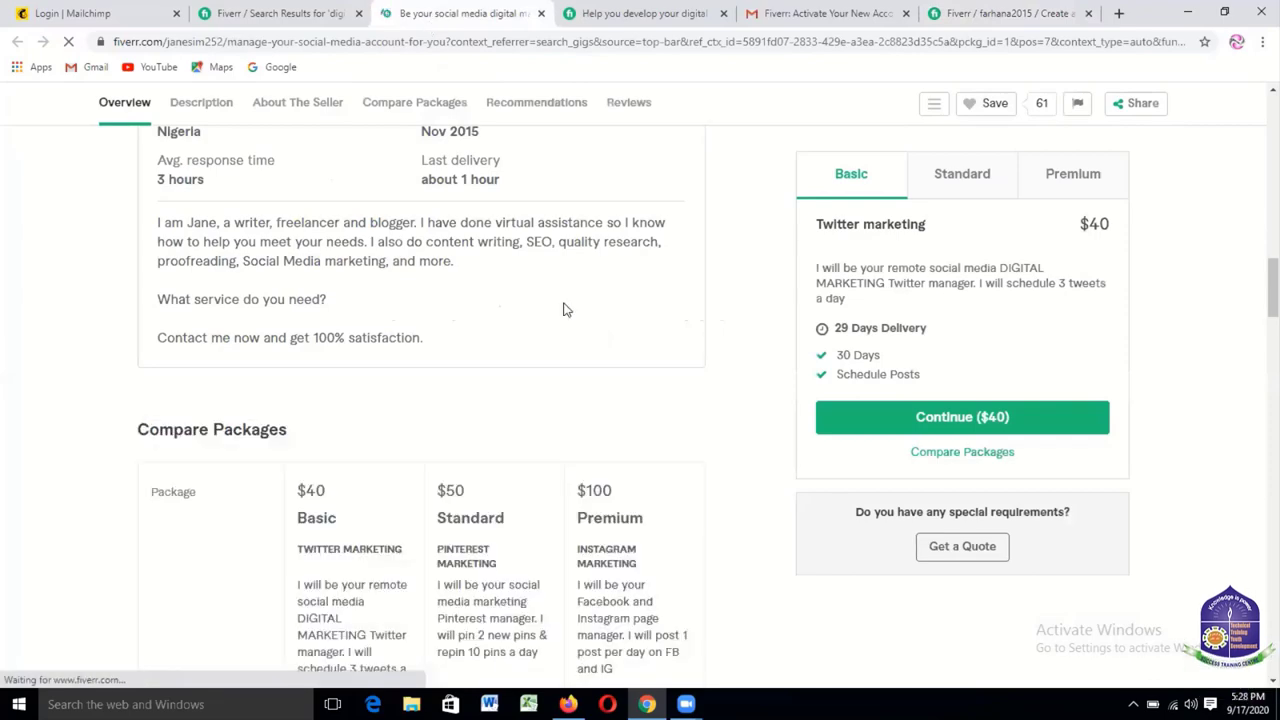
scroll(547, 379, "up", 10)
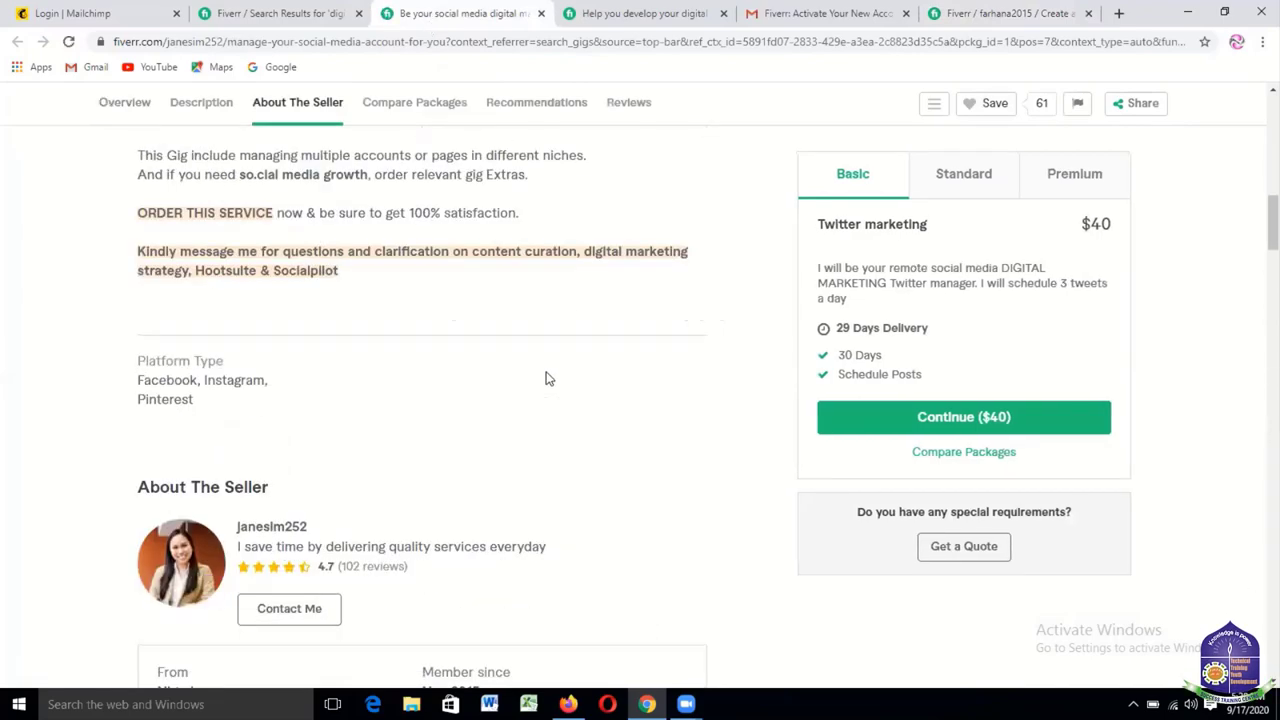
scroll(547, 377, "down", 1)
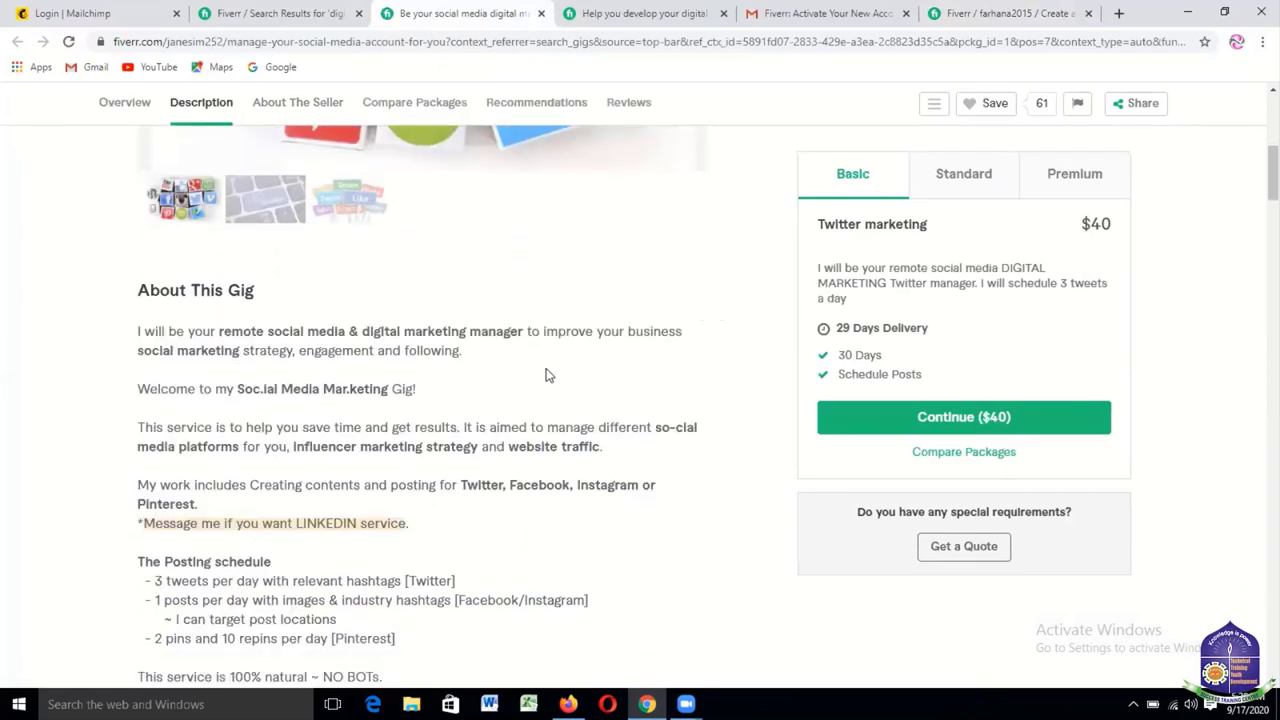
scroll(548, 372, "up", 3)
scroll(548, 372, "up", 2)
scroll(548, 372, "down", 2)
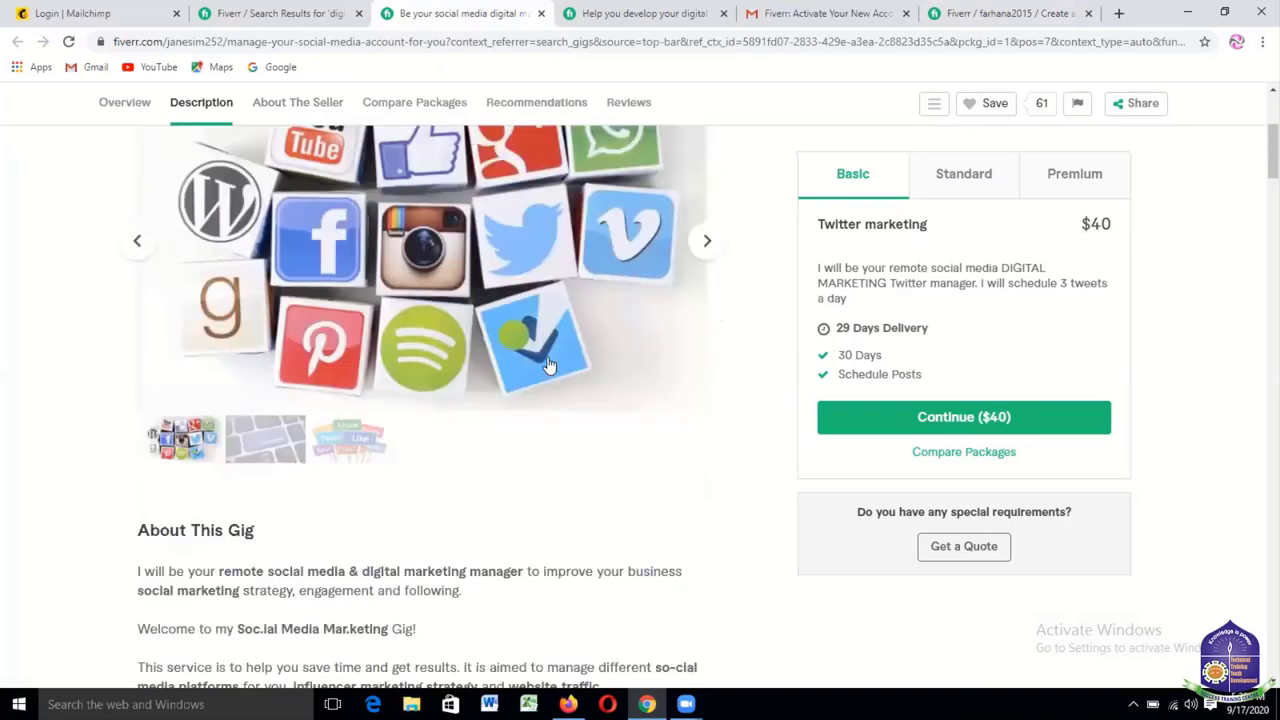
scroll(500, 360, "up", 3)
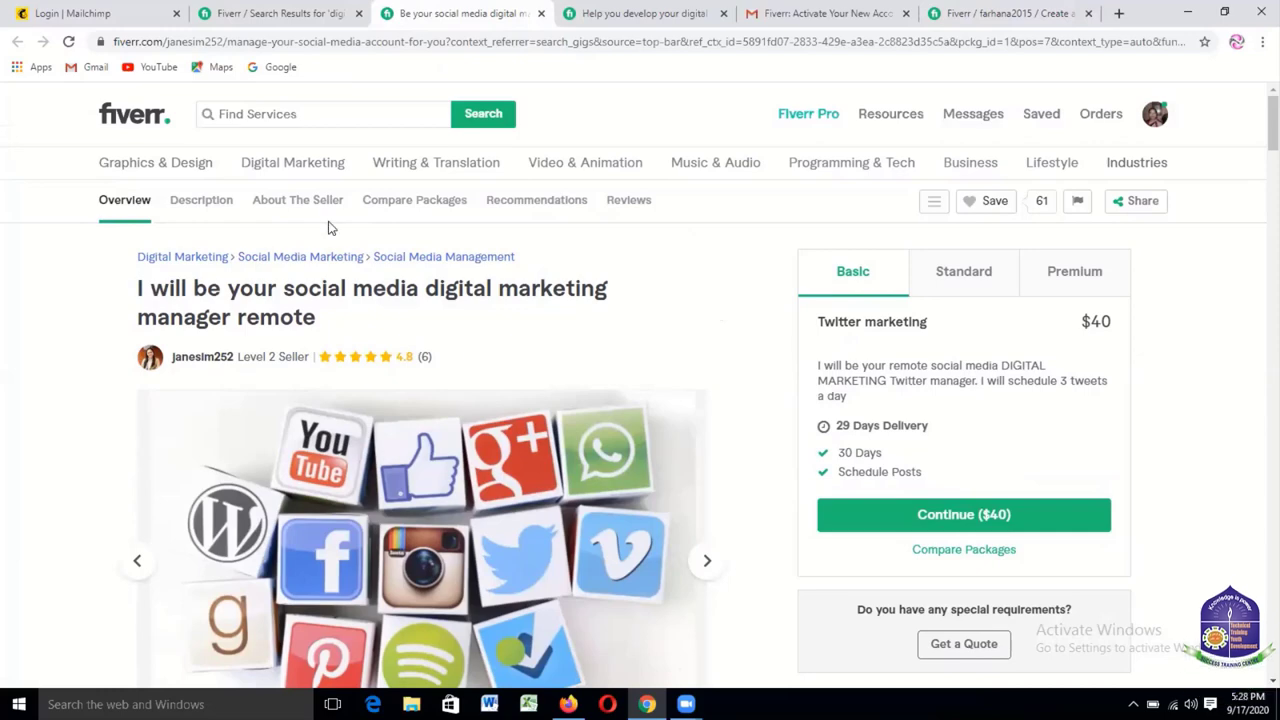
left_click(232, 17)
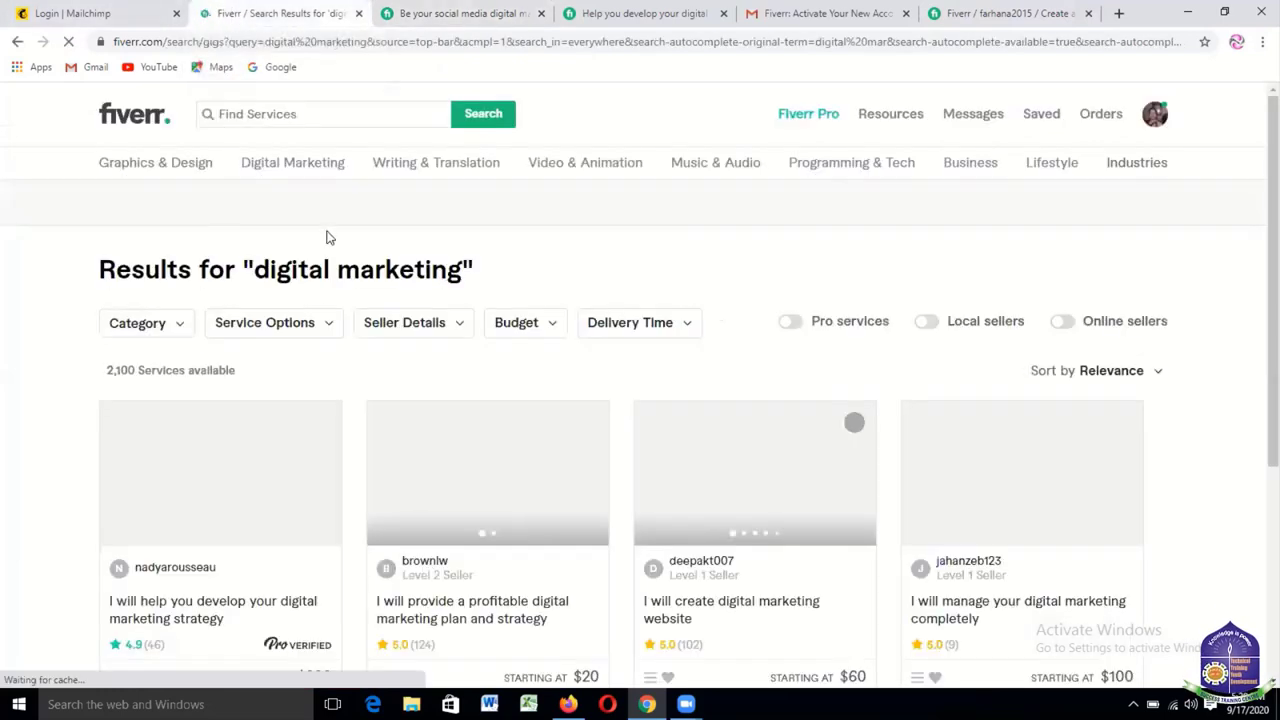
scroll(330, 242, "down", 3)
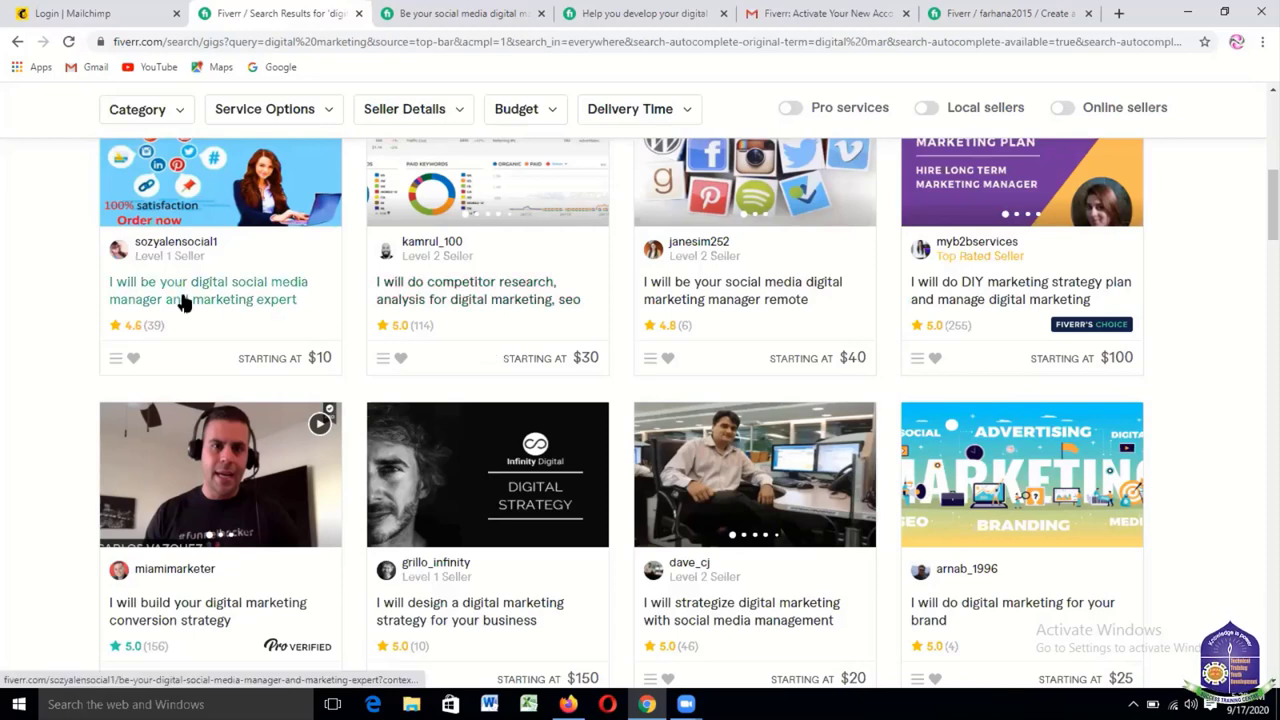
scroll(203, 355, "down", 1)
scroll(205, 357, "down", 3)
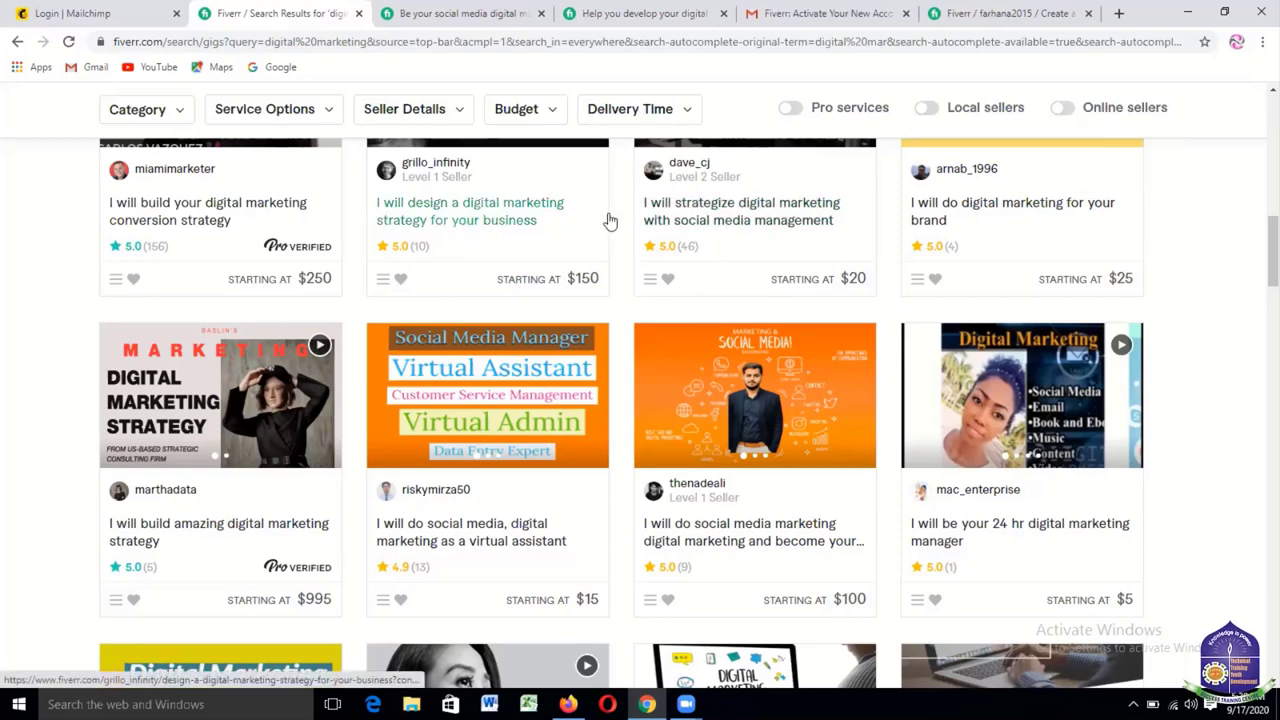
Enter 'build digital marketing manager' in the gig title after 'I will'
left_click(1004, 16)
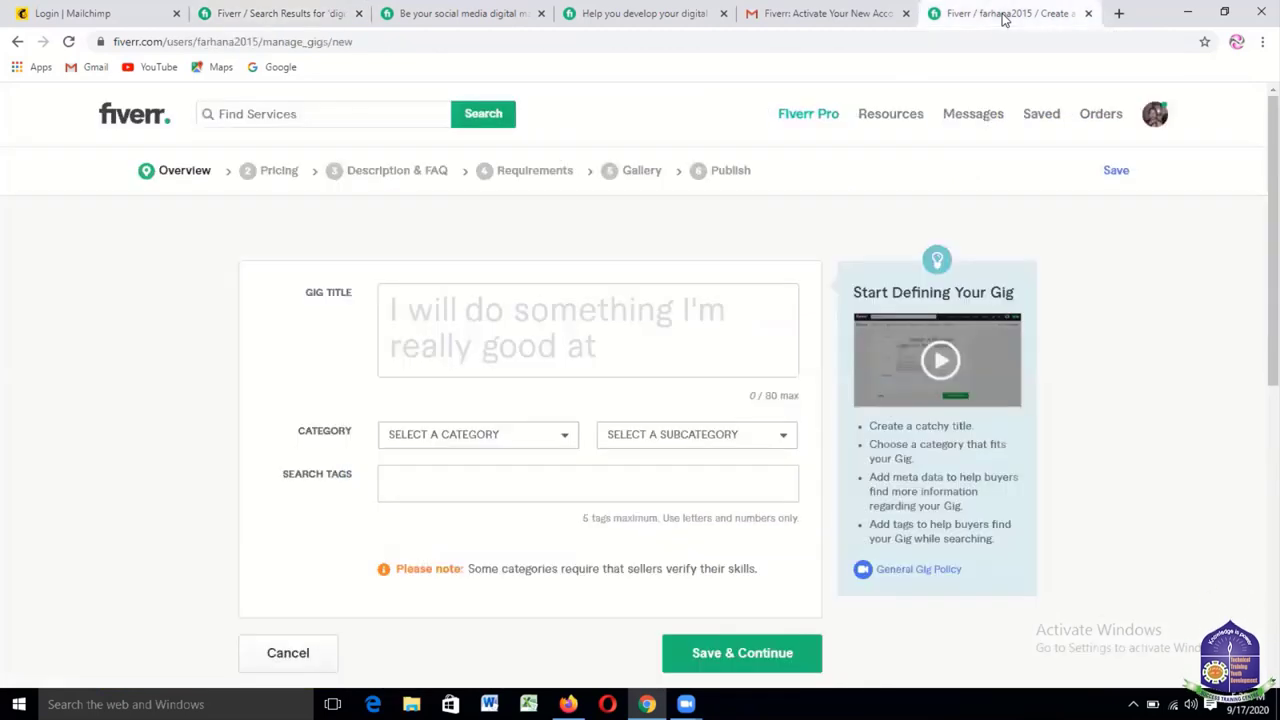
left_click(658, 302)
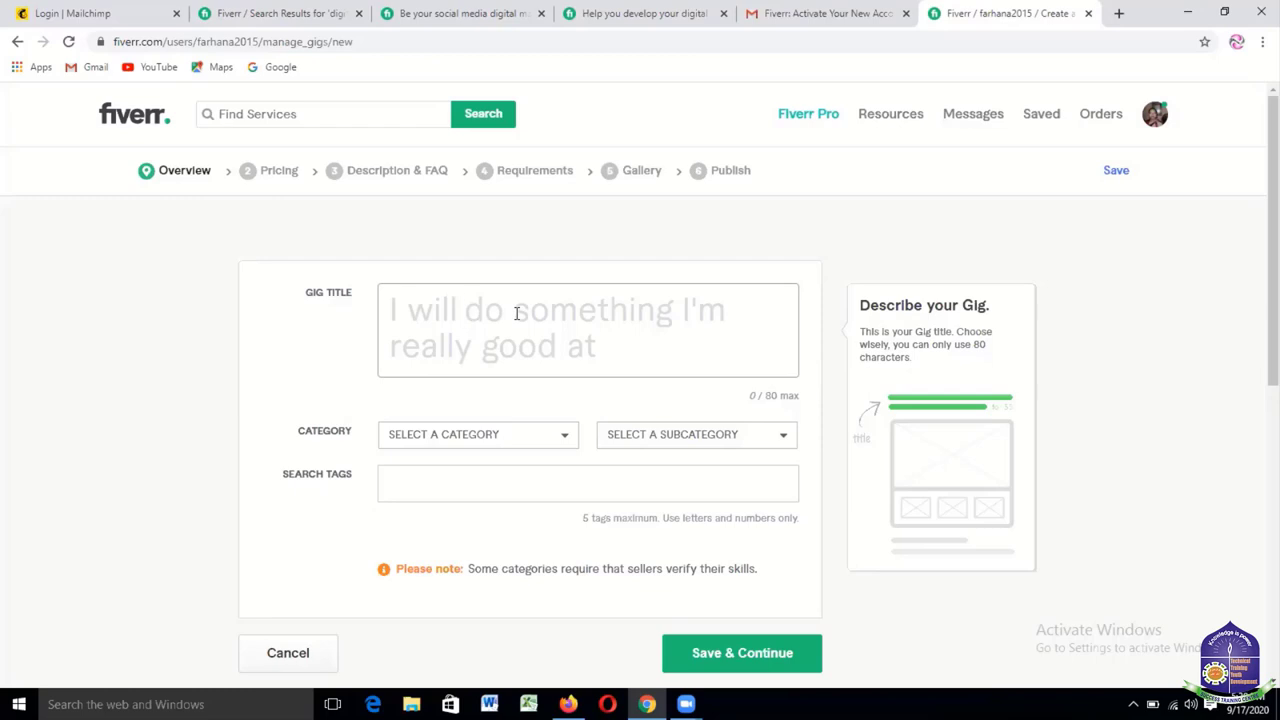
left_click(270, 280)
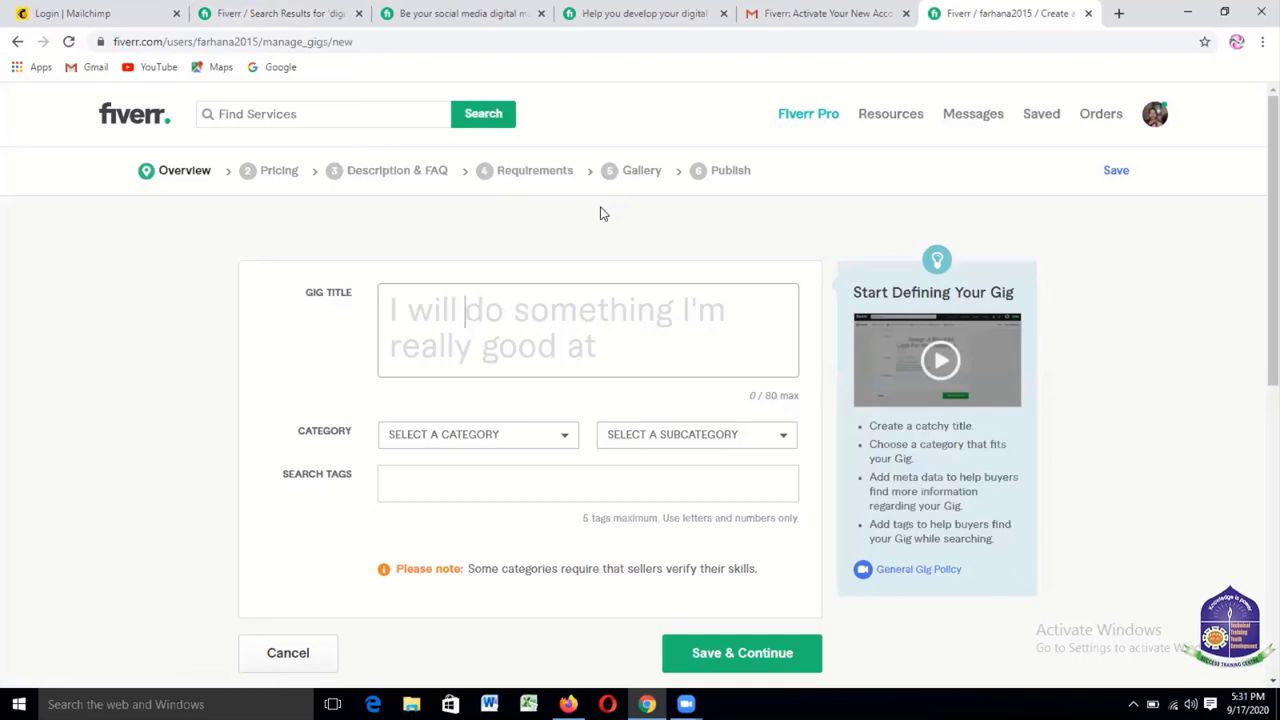
type("buil")
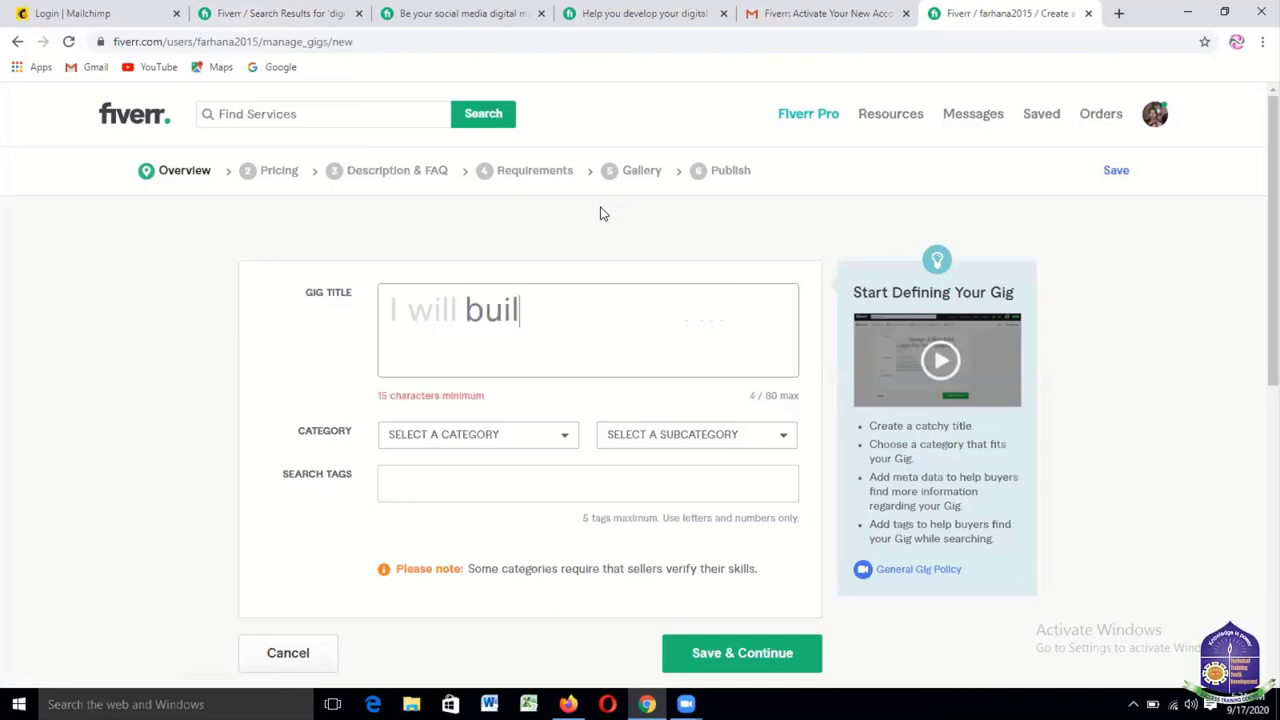
type("d d")
type("igi")
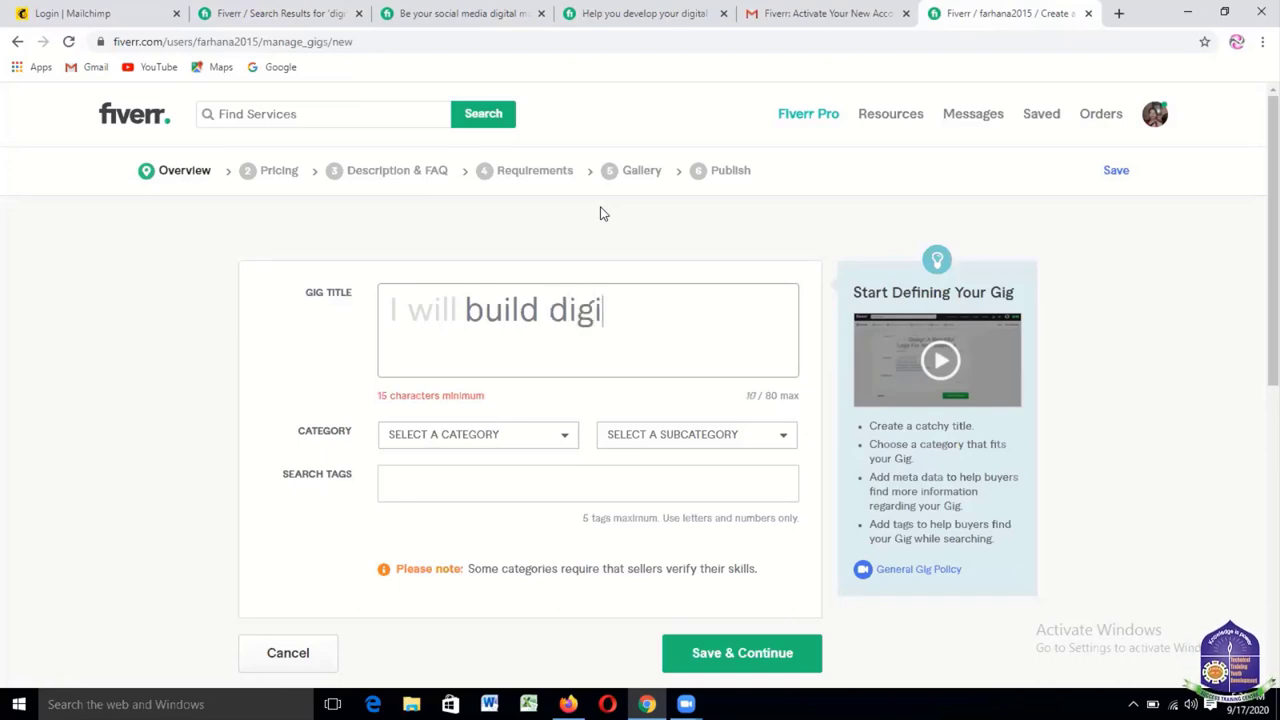
type("tal mark")
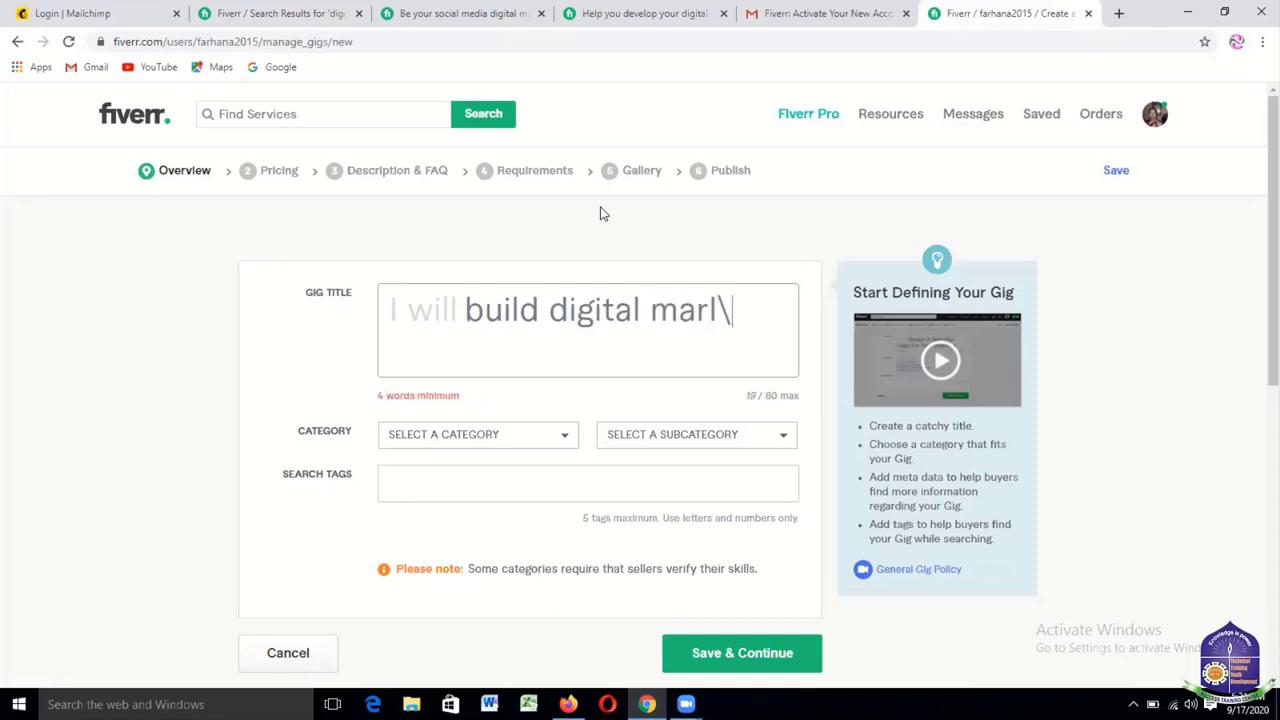
key("BackSpace")
key("BackSpace")
type("keting")
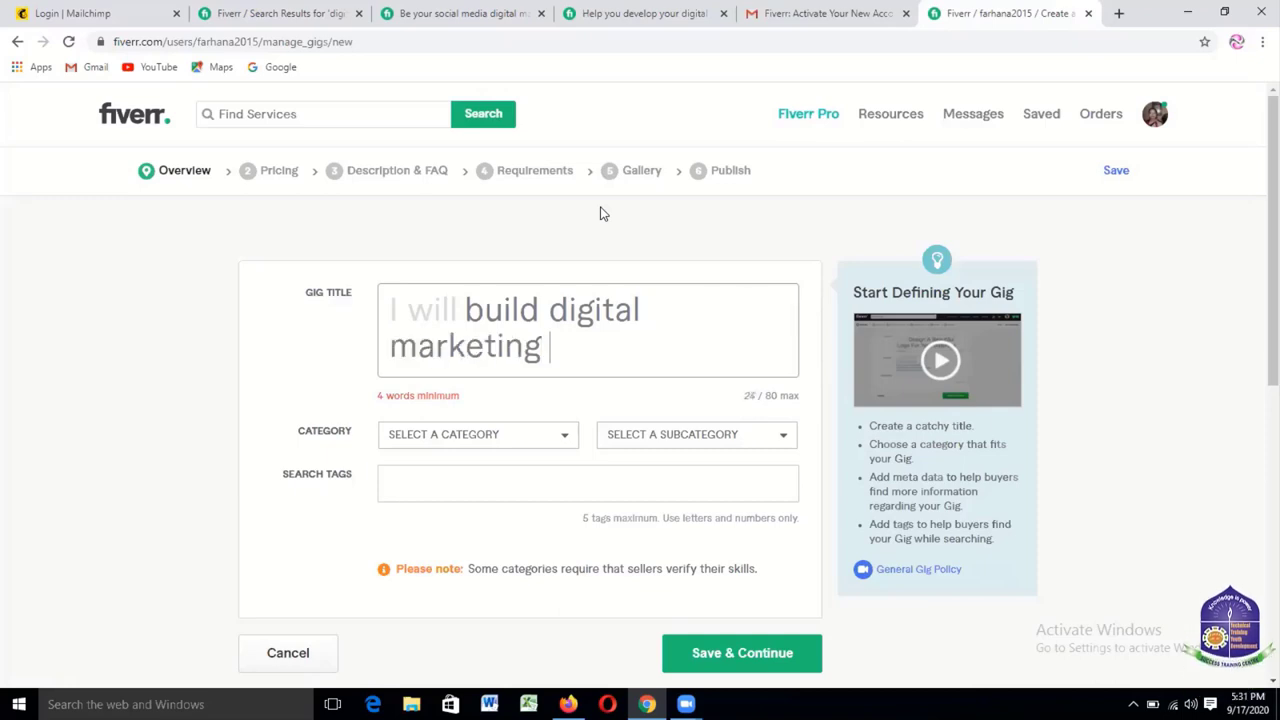
type(" mana")
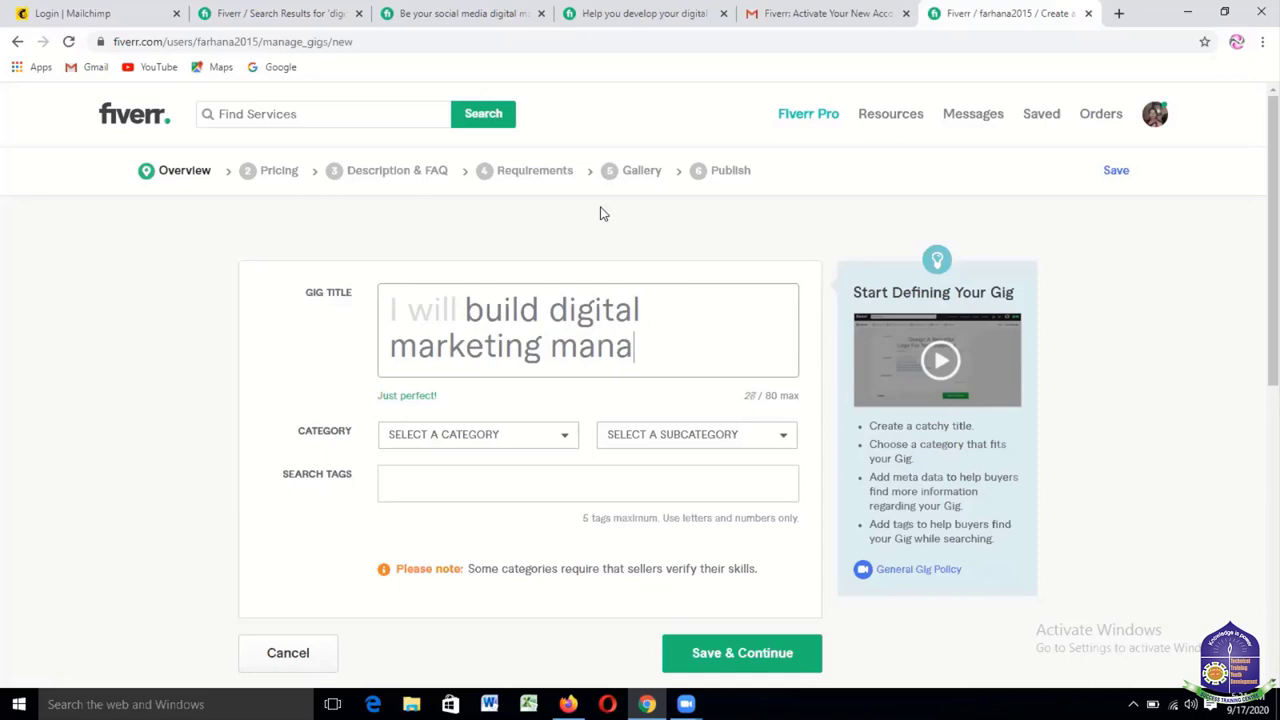
type("ger")
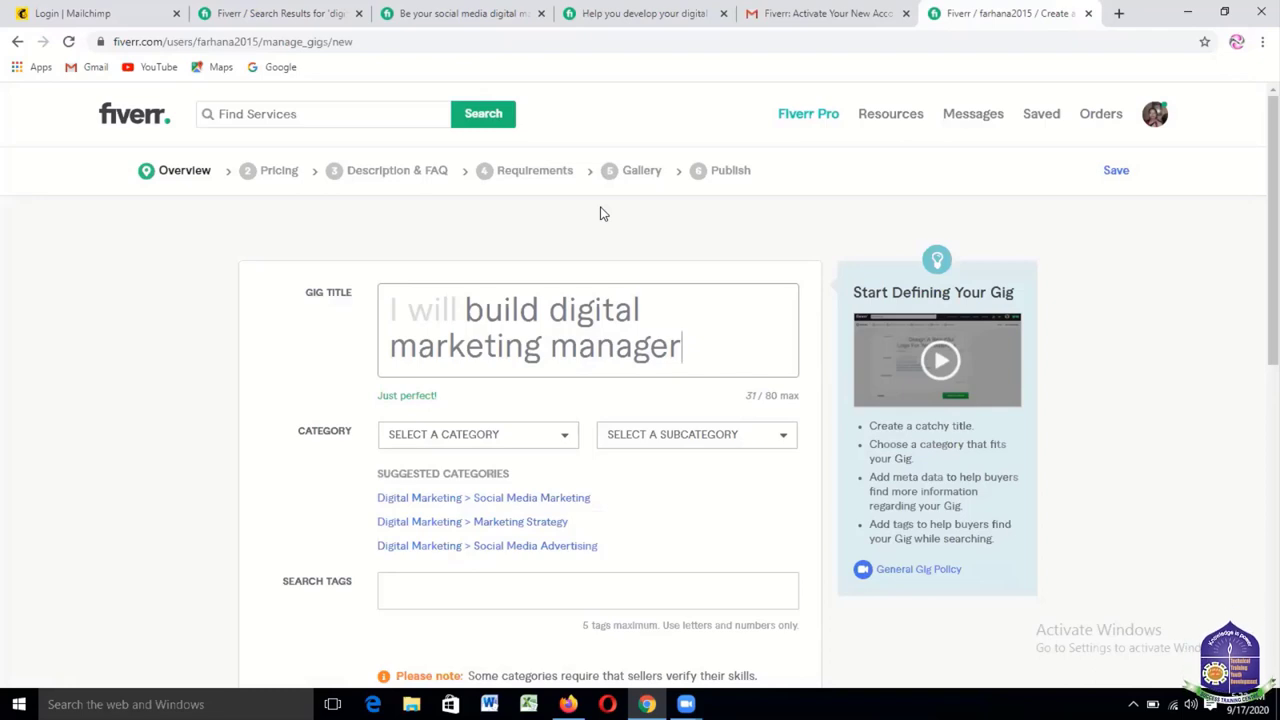
Insert 'any' before 'digital' and append 'and gmail marketer' to the title
left_click(549, 311)
type("any")
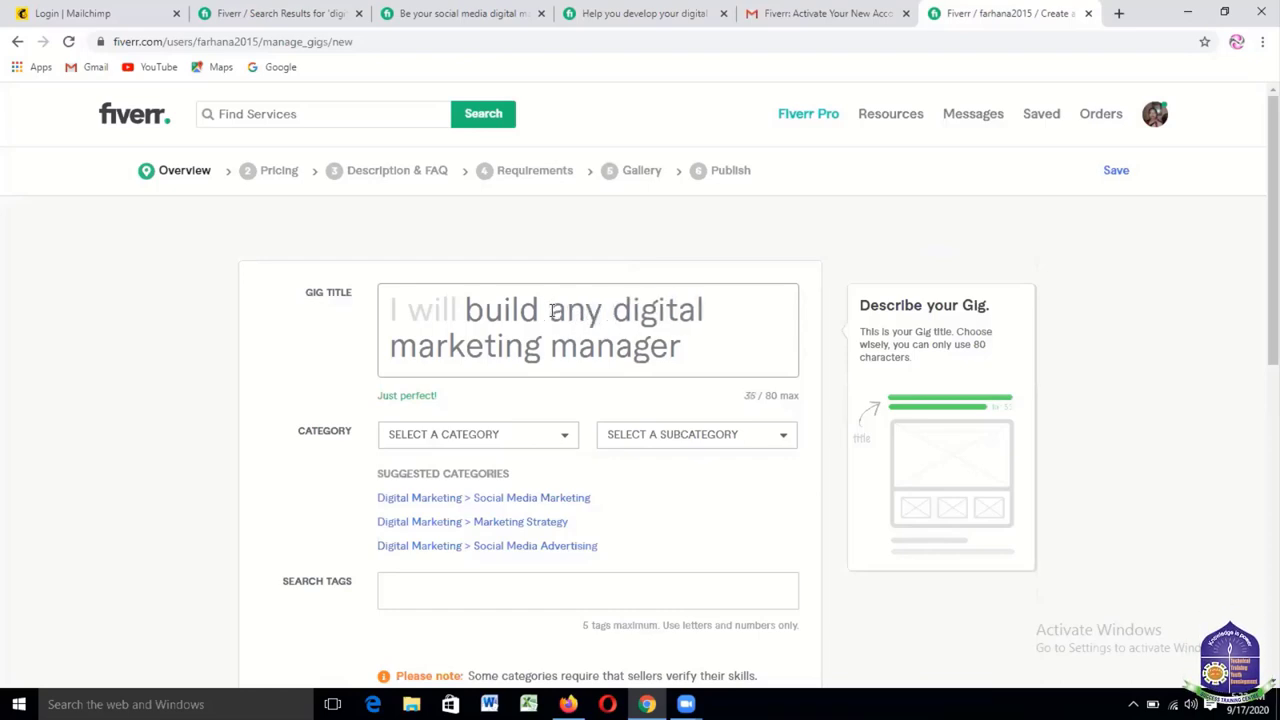
left_click(724, 347)
type("an")
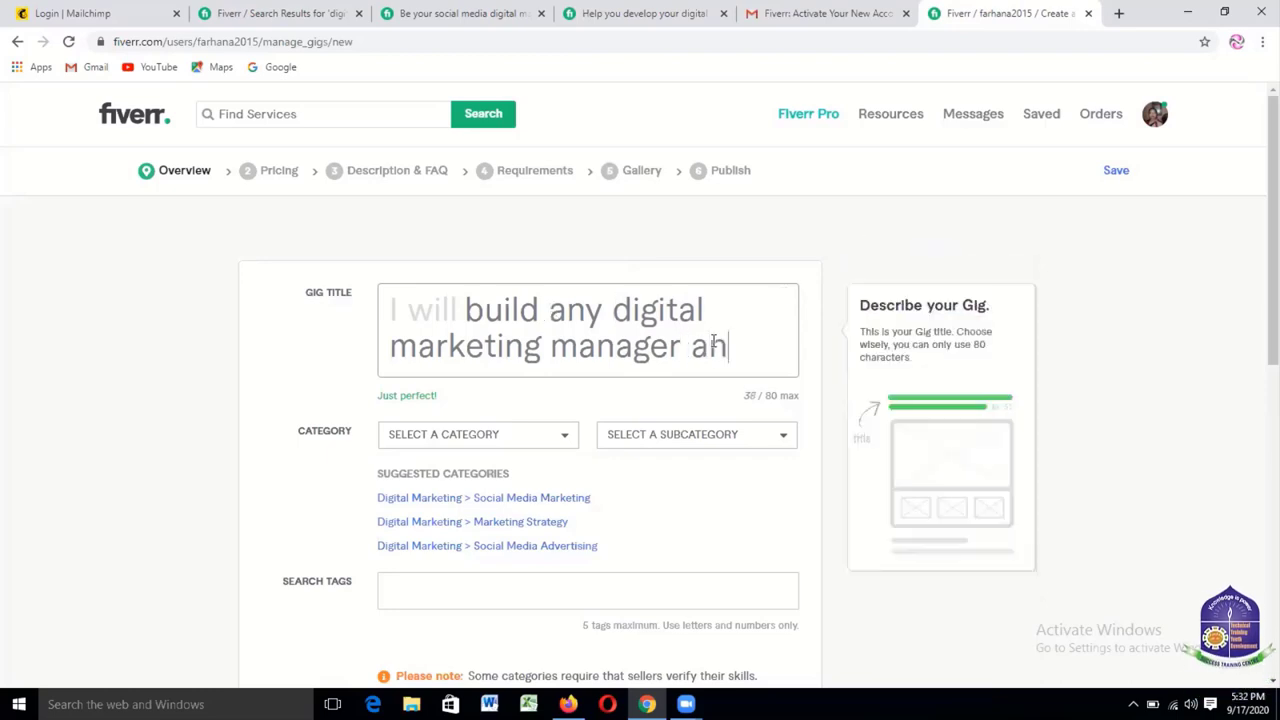
type("d g")
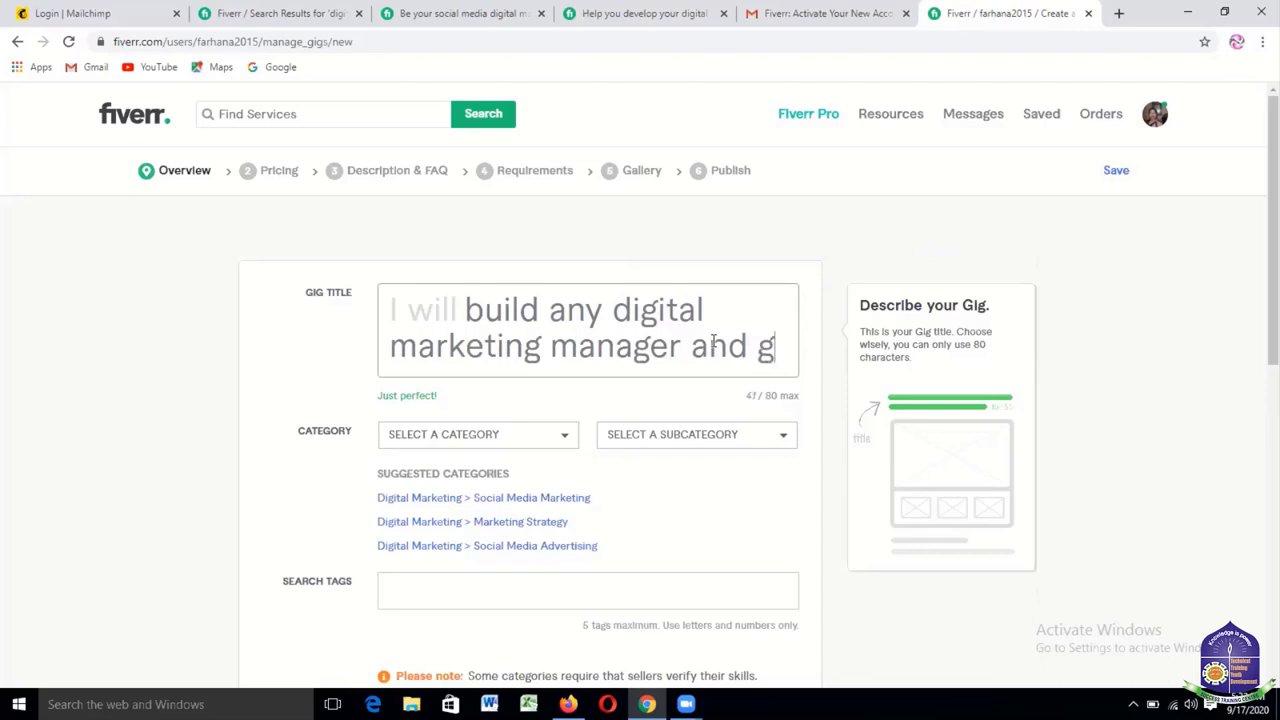
type("mau")
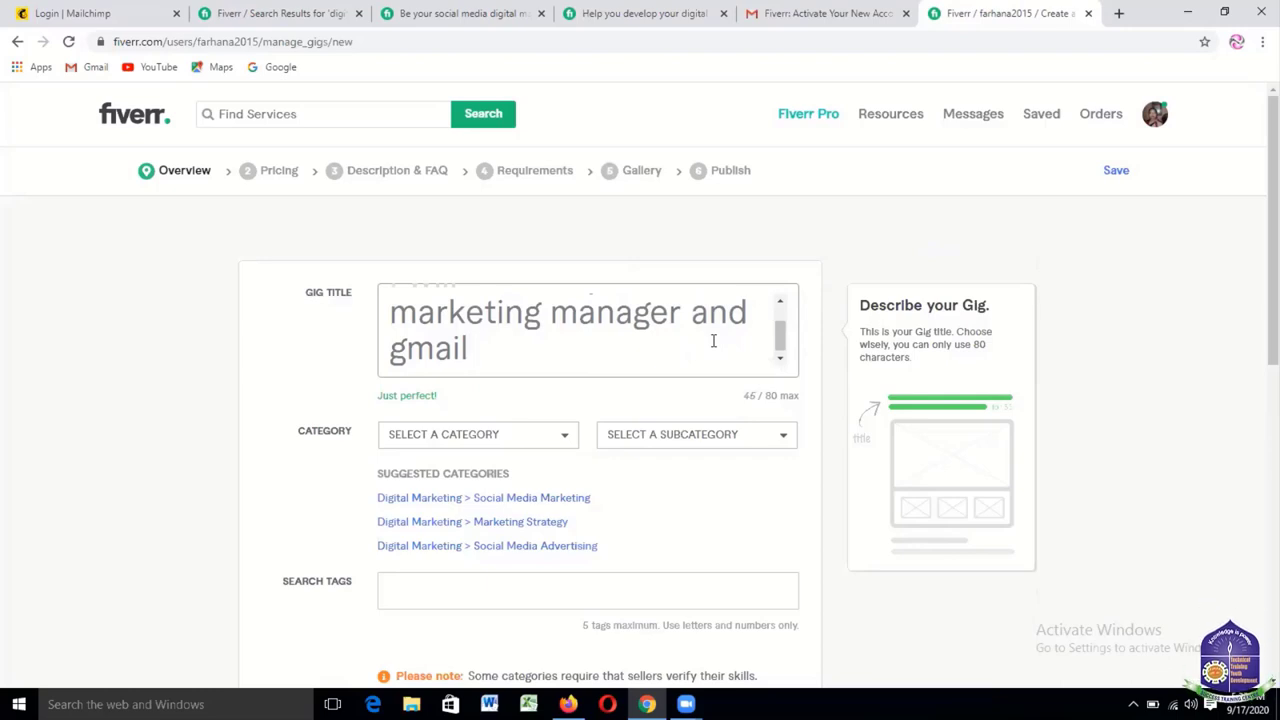
type("marke")
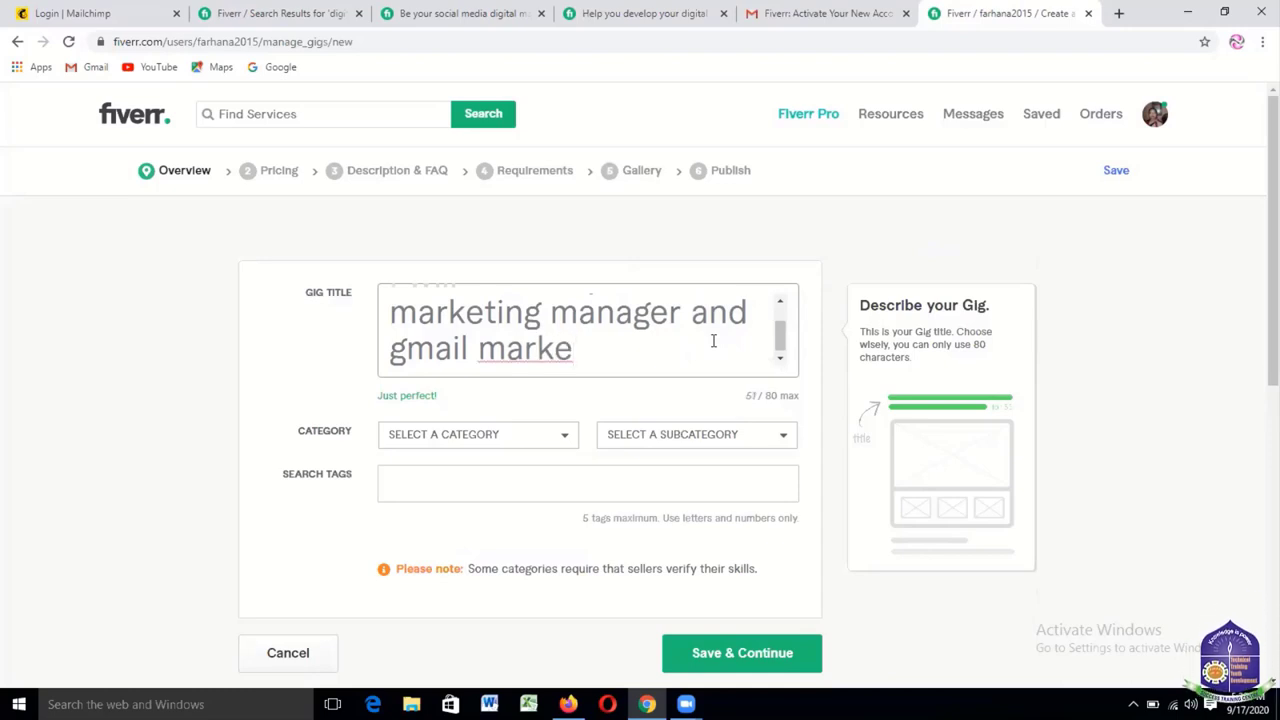
type("ter")
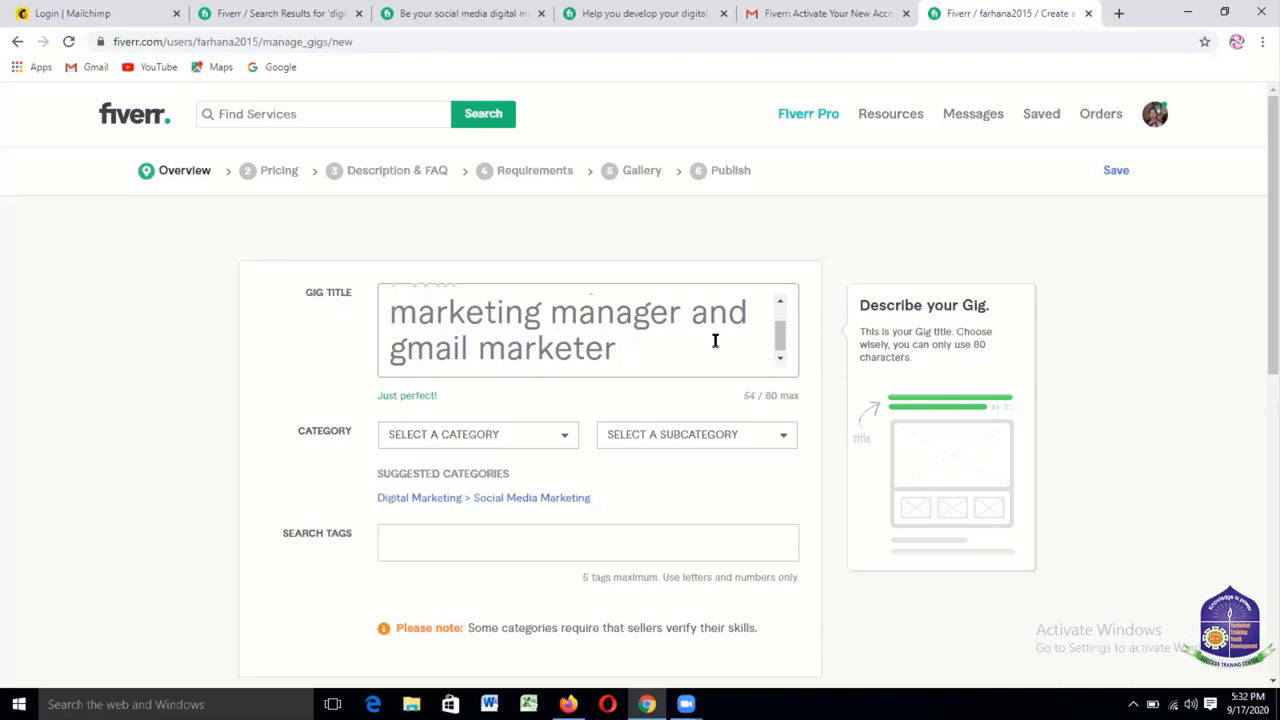
Set the gig category to Digital Marketing and bring the digital marketing search results back up
left_click(566, 443)
scroll(603, 511, "down", 2)
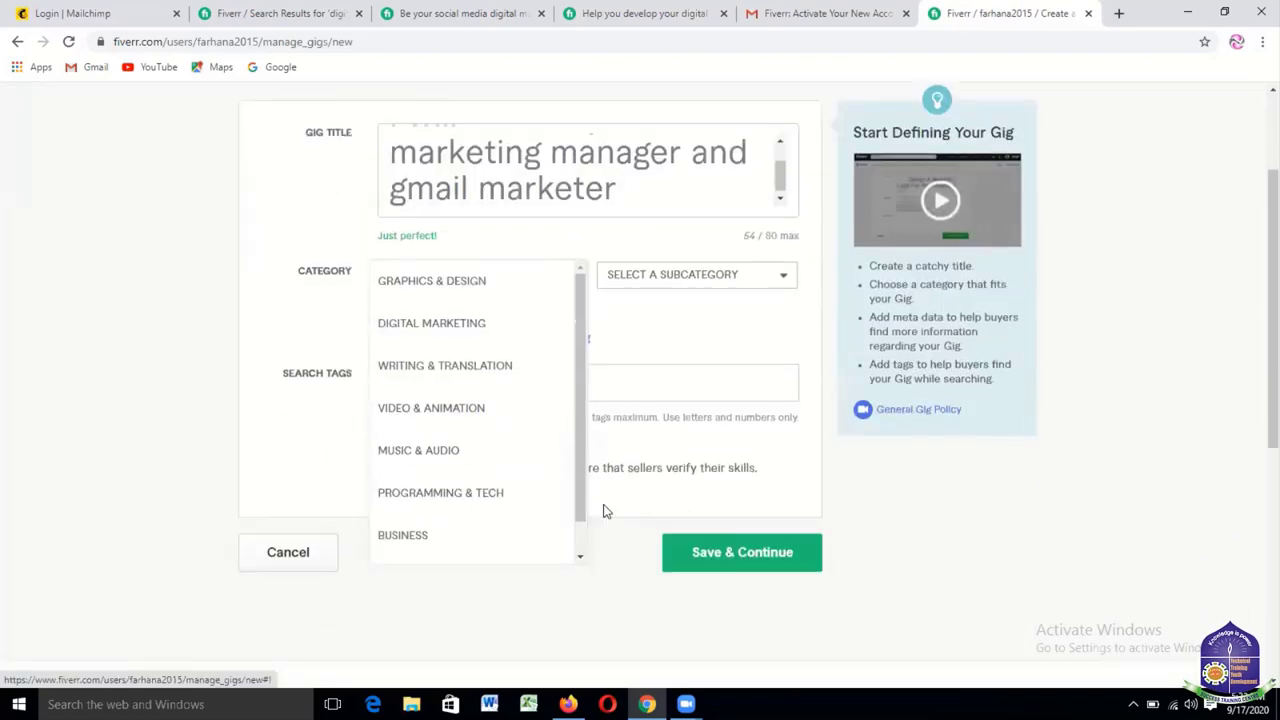
scroll(603, 511, "down", 1)
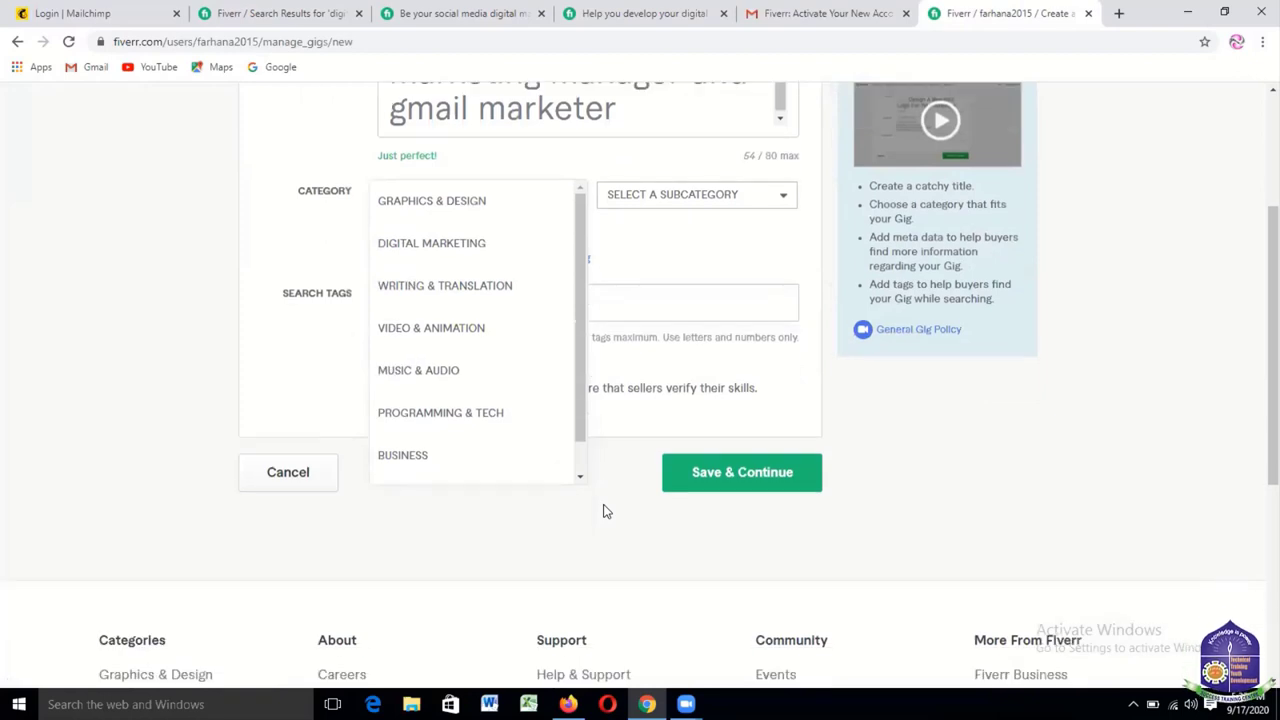
left_click(430, 243)
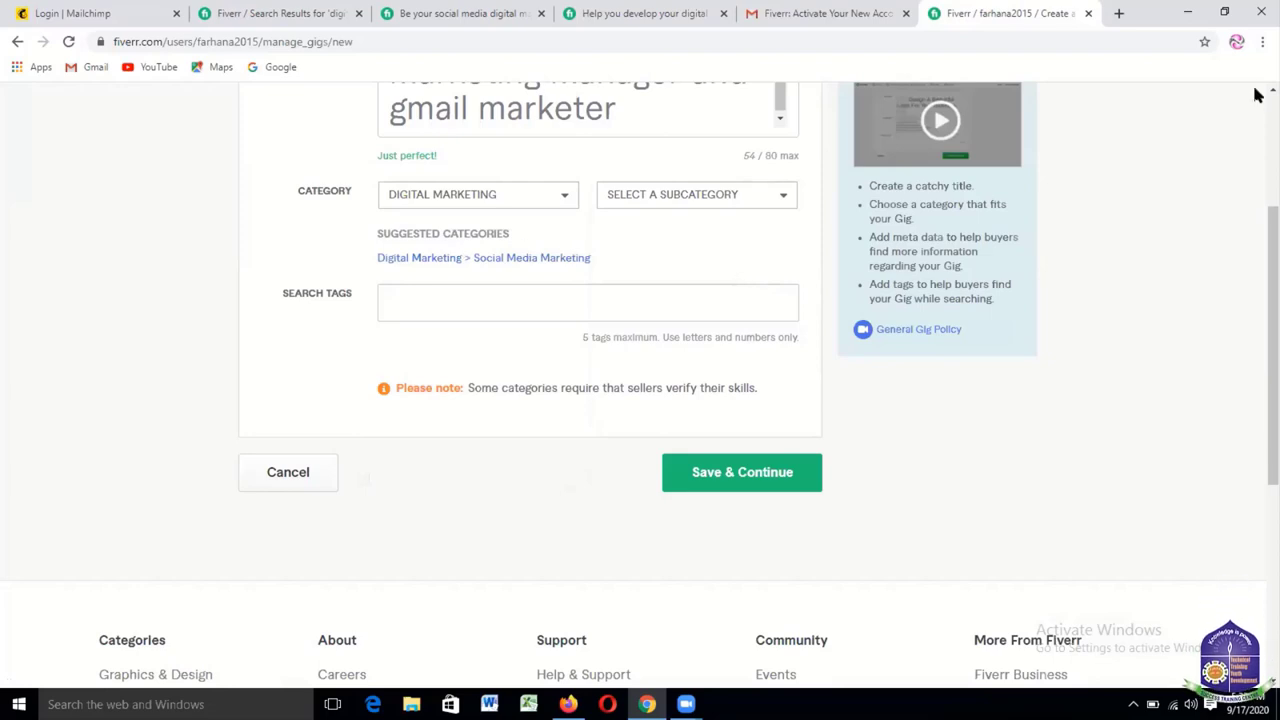
left_click(258, 17)
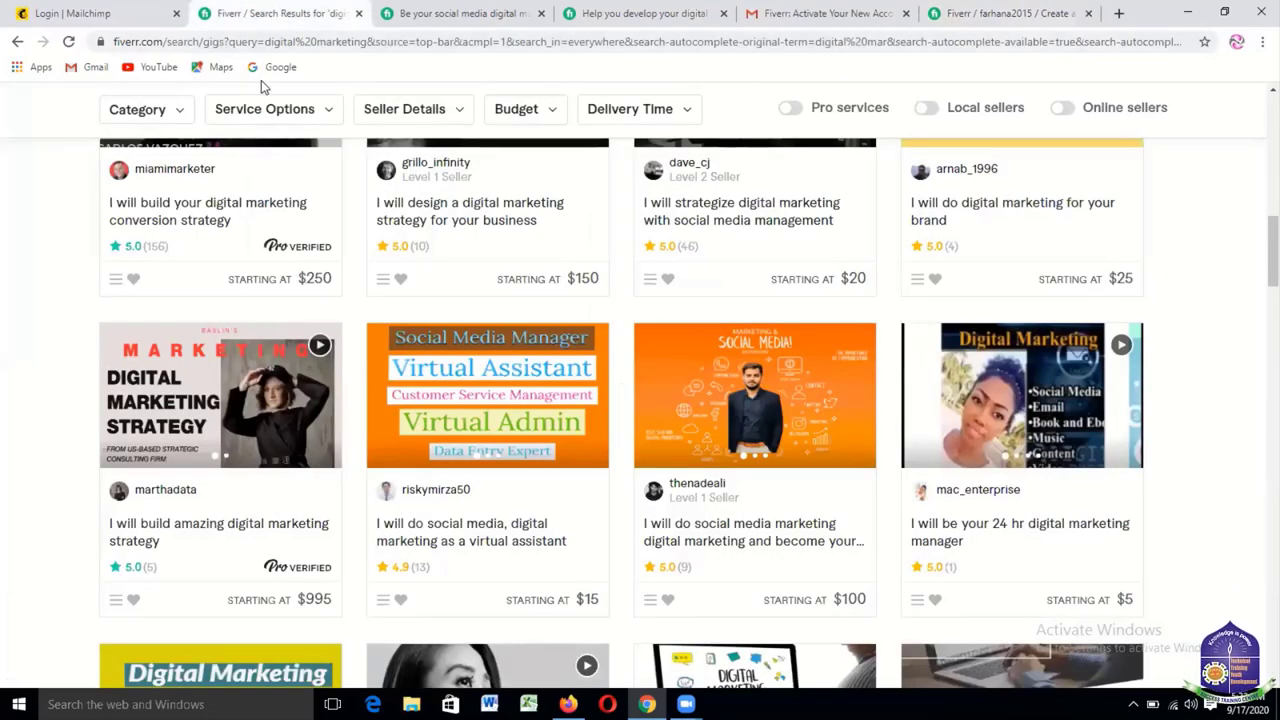
Browse a competitor's social media marketing gig page and its packages
left_click(475, 14)
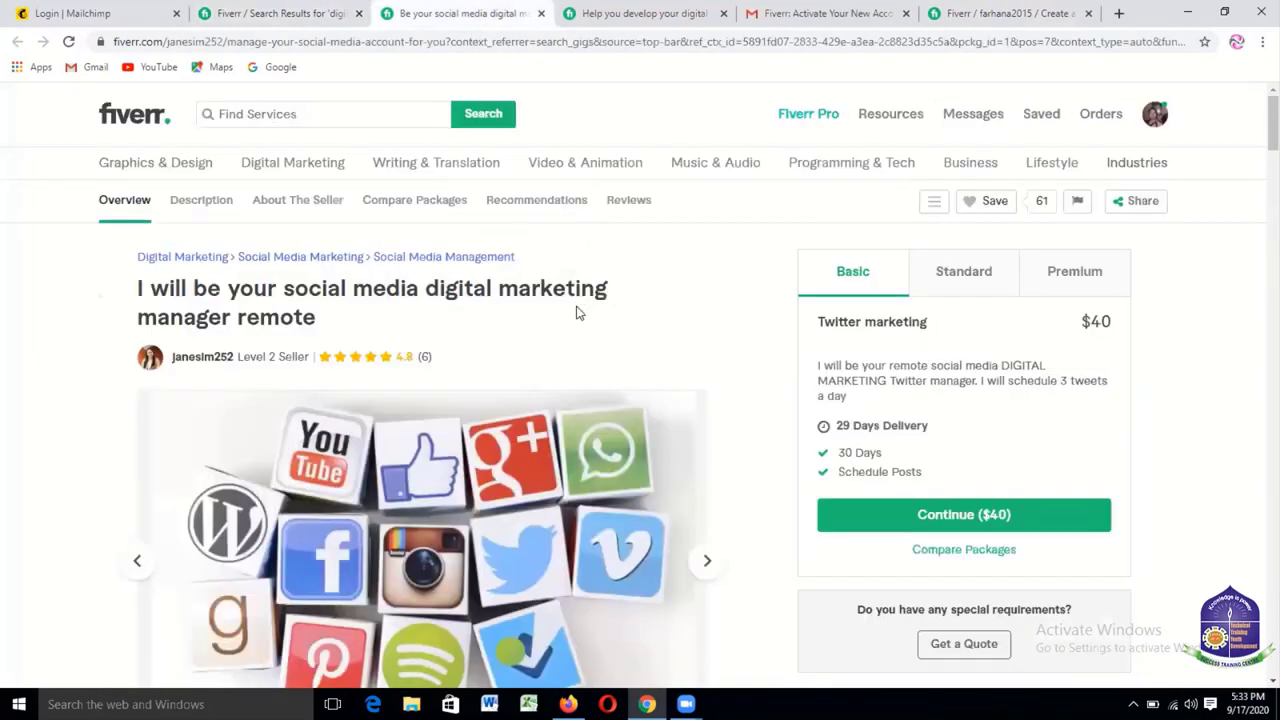
scroll(589, 355, "down", 1)
scroll(589, 355, "down", 2)
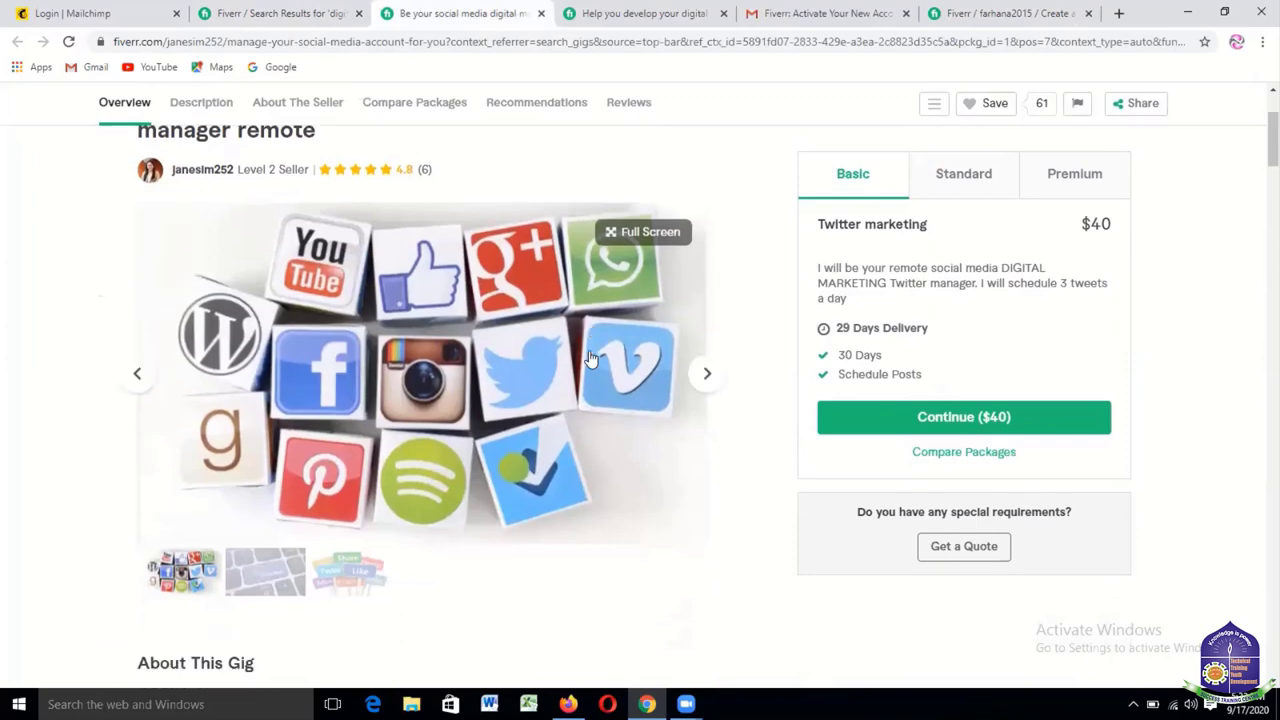
scroll(589, 355, "up", 1)
scroll(587, 355, "up", 2)
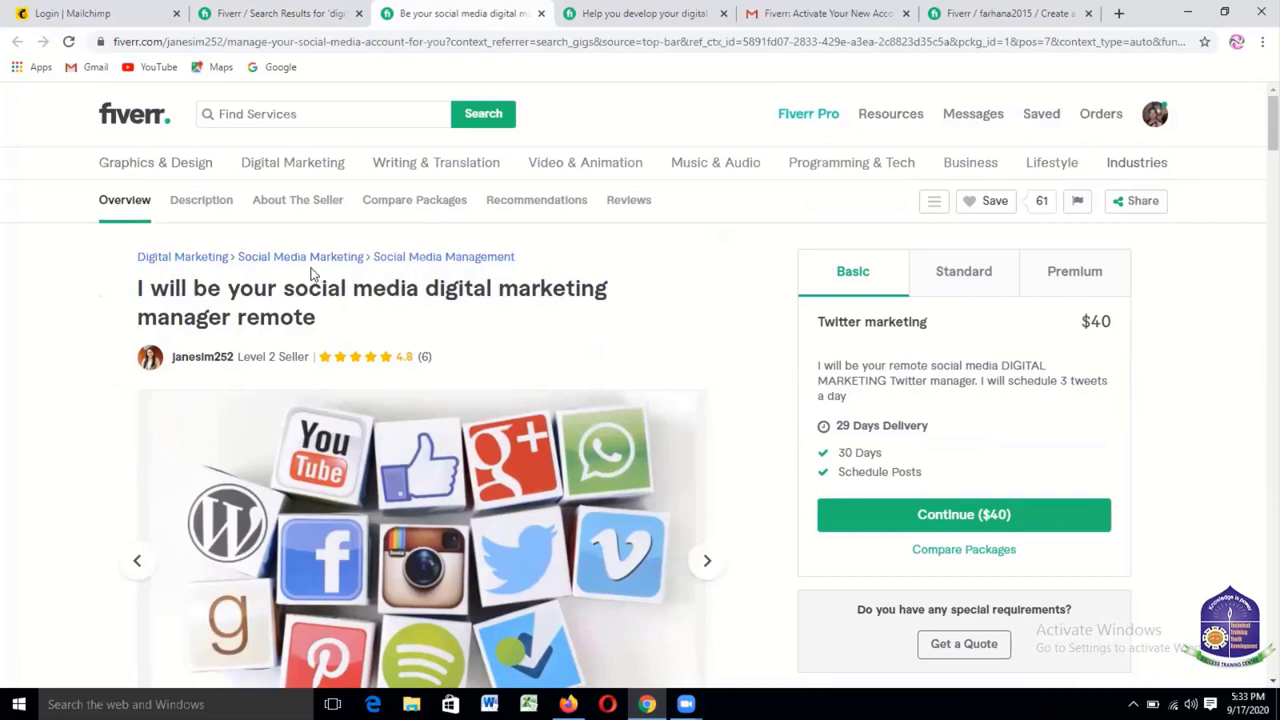
Review another competitor's $200 Pro digital marketing strategy gig, then return to the gig form
left_click(590, 17)
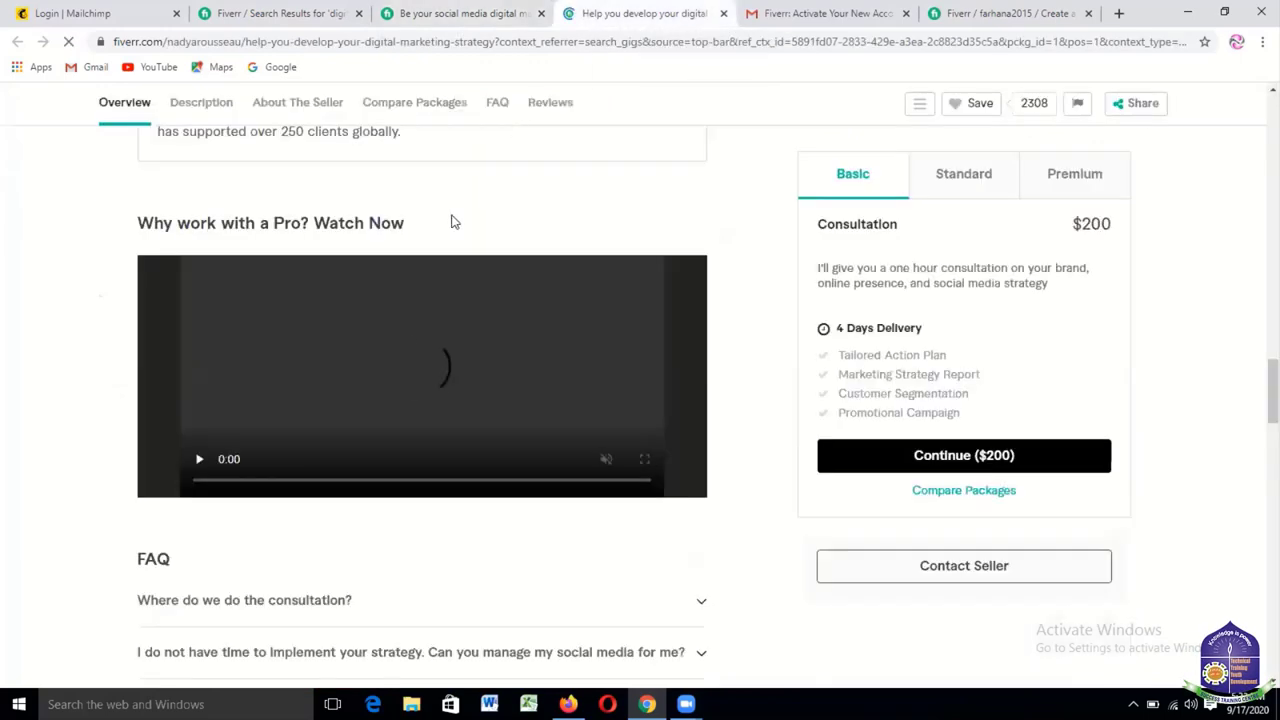
scroll(456, 200, "up", 5)
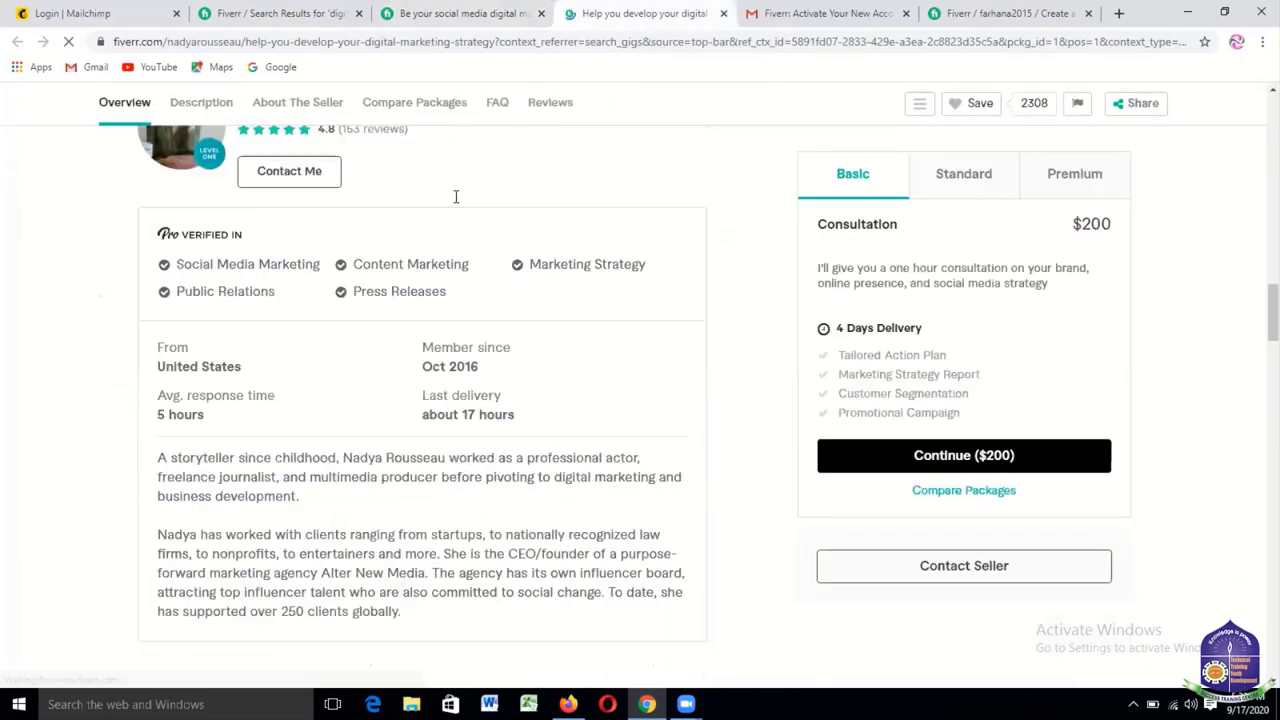
scroll(455, 197, "up", 10)
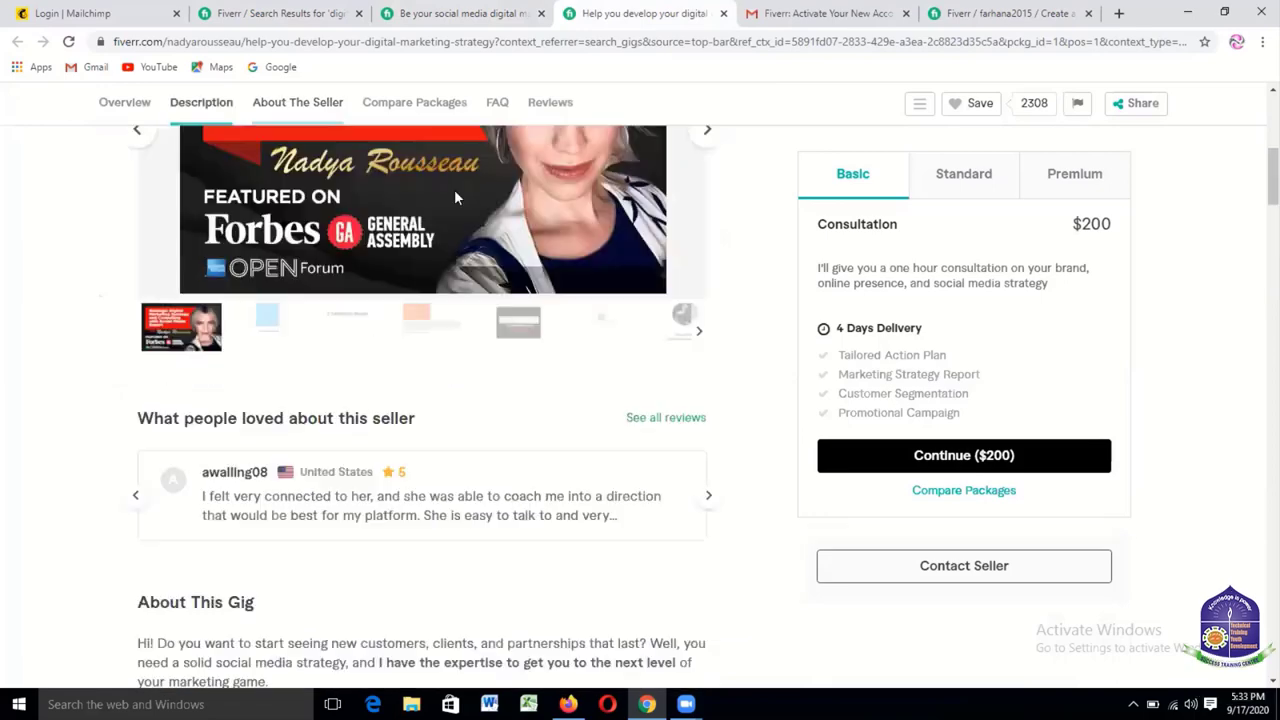
scroll(455, 197, "up", 6)
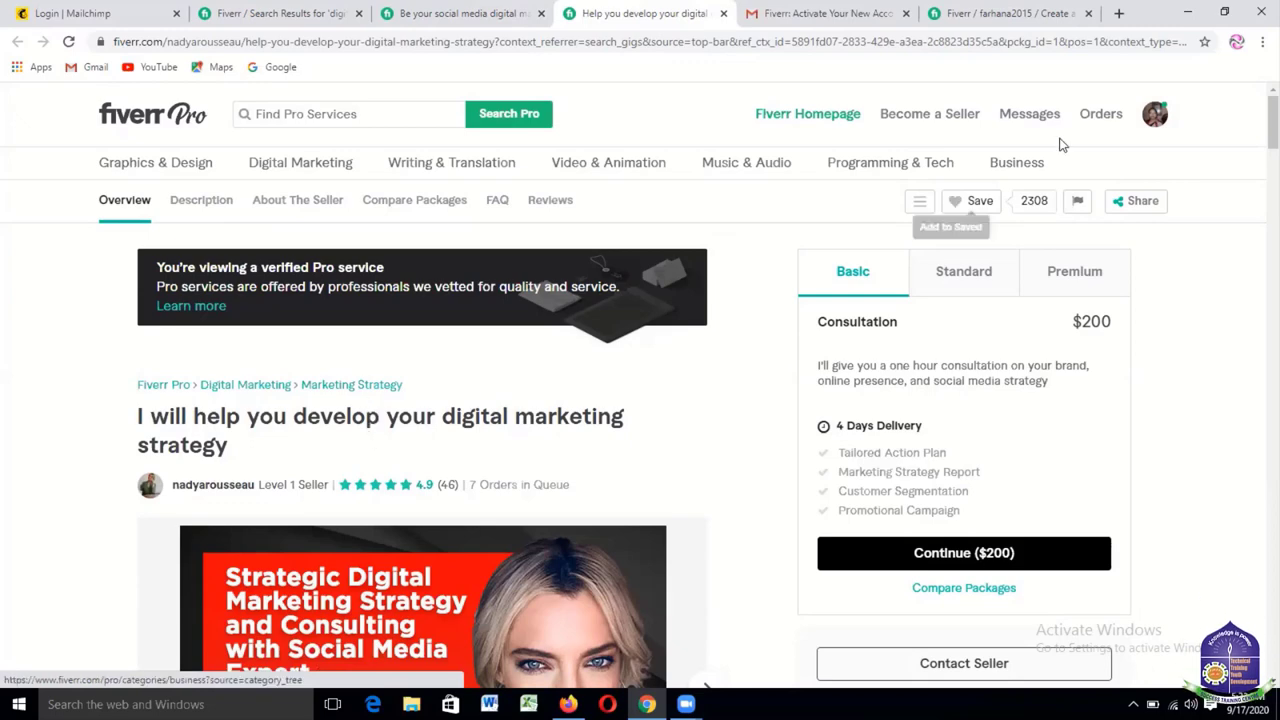
left_click(951, 16)
mouse_move(678, 330)
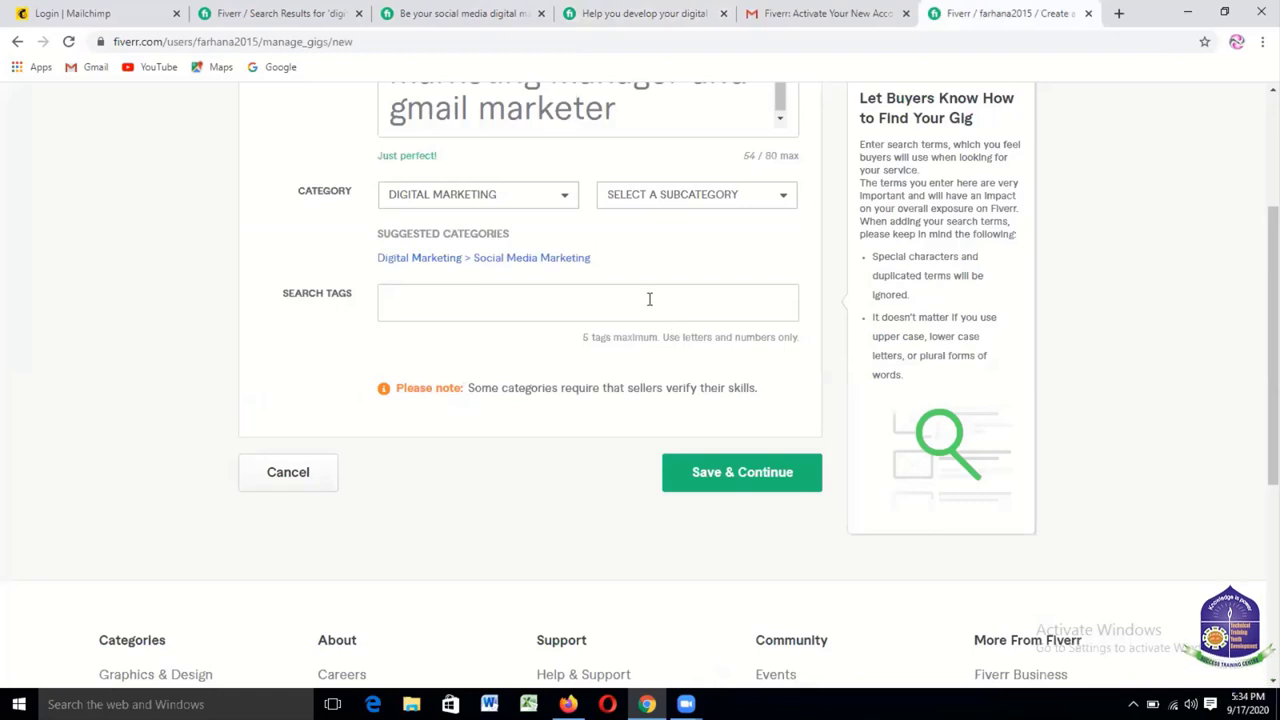
Set the subcategory to Email Marketing, replacing an initial Social Media Marketing pick
mouse_move(658, 269)
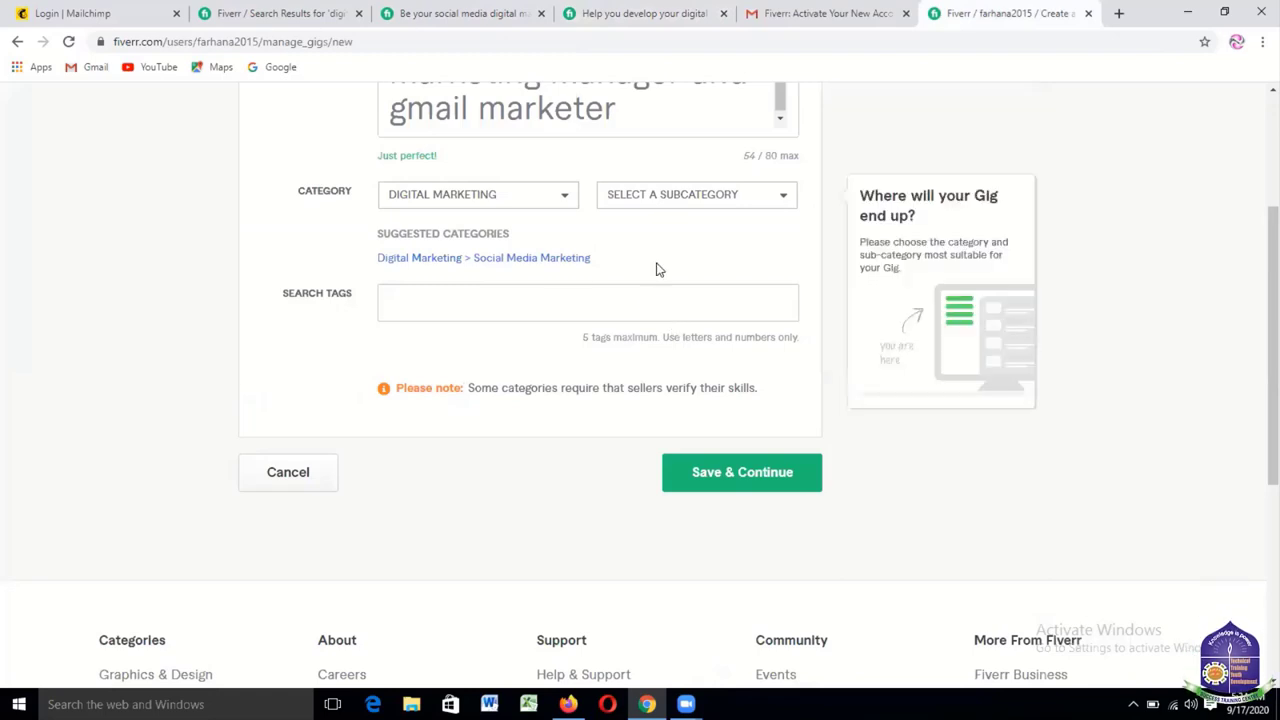
left_click(782, 199)
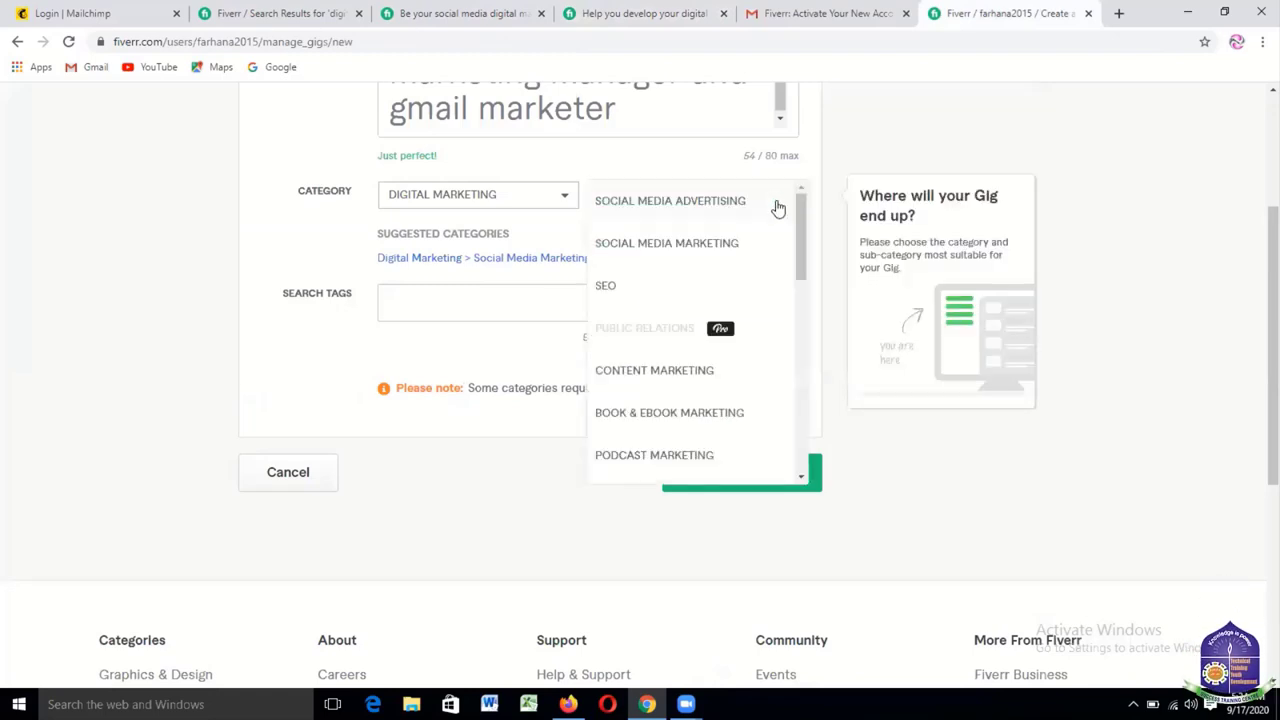
left_click(712, 247)
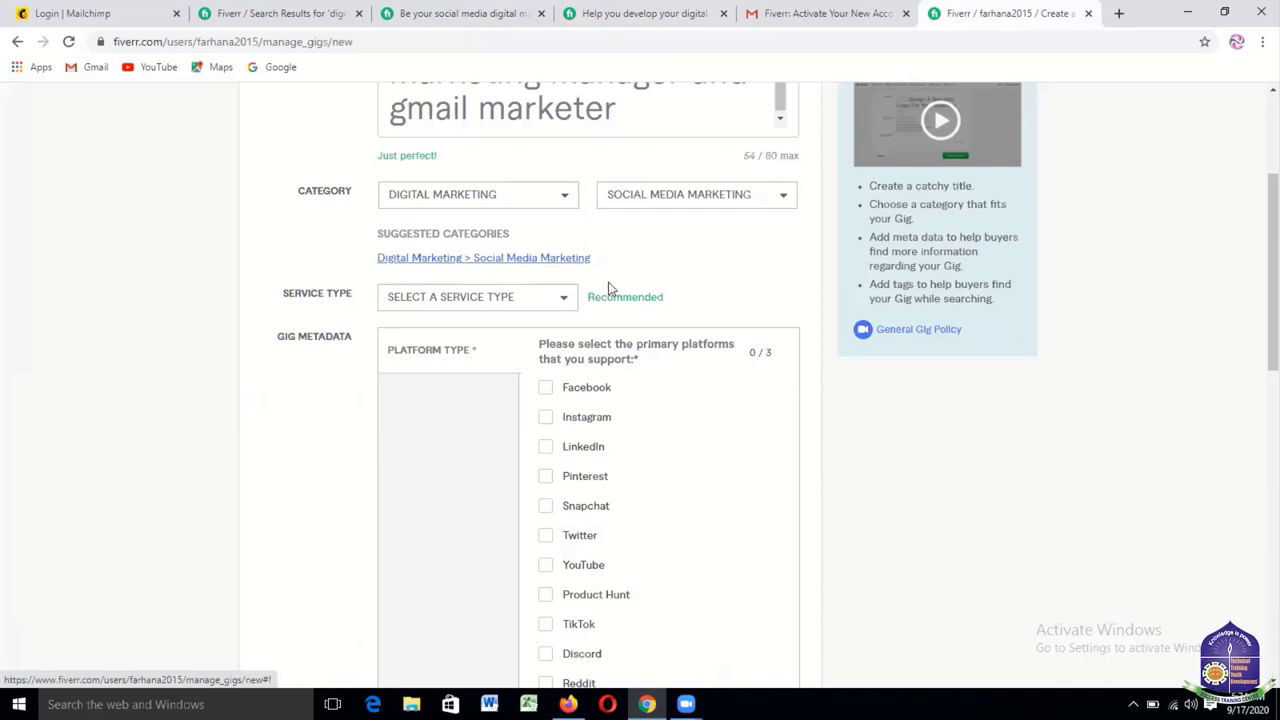
mouse_move(566, 297)
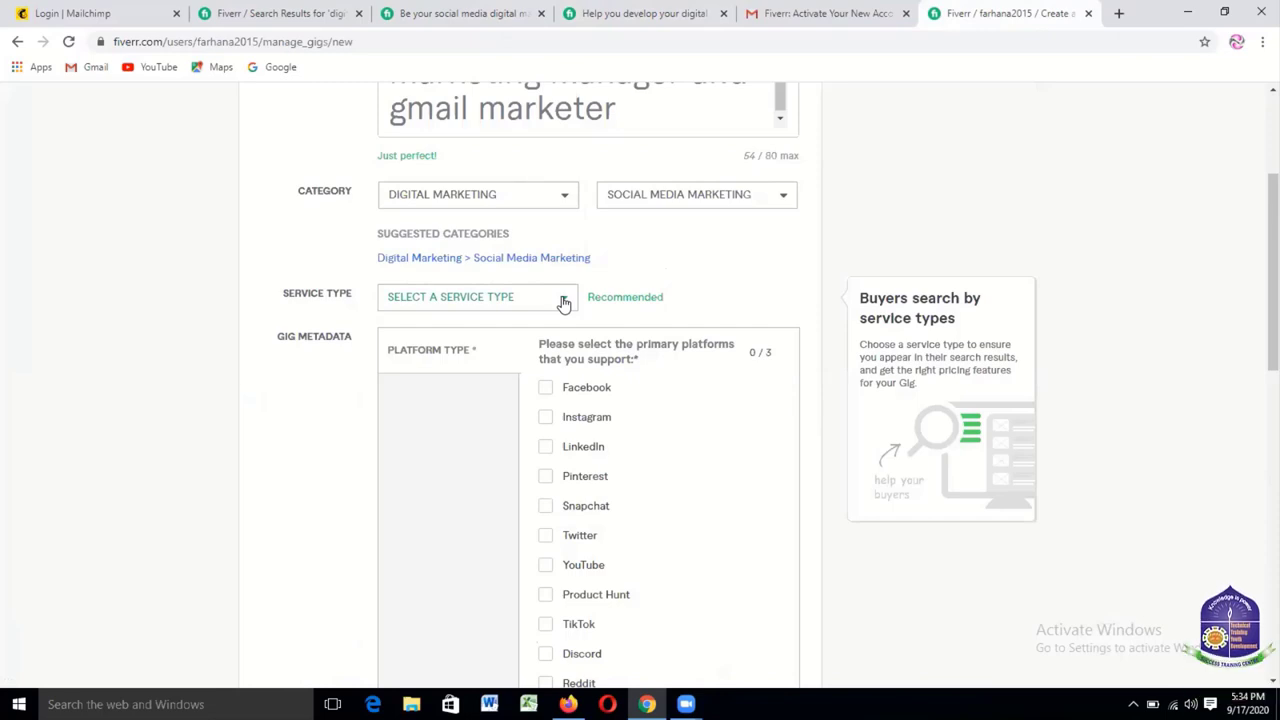
mouse_move(757, 221)
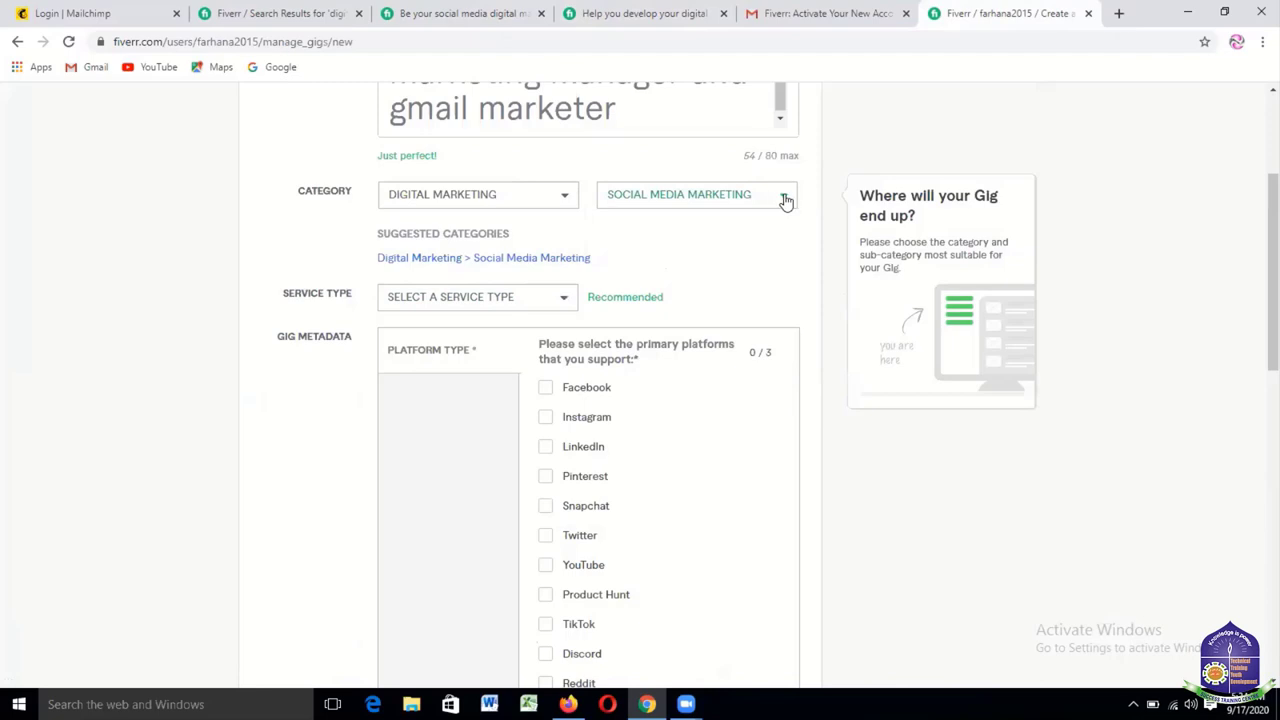
left_click(786, 200)
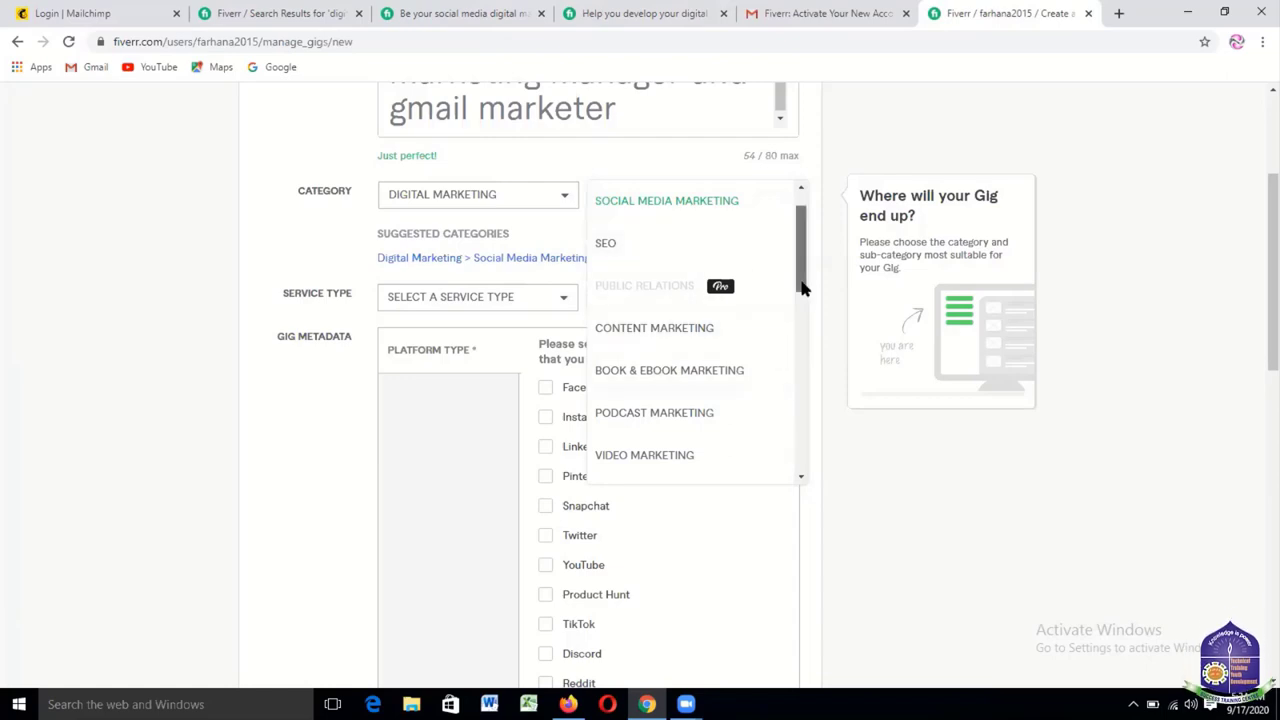
scroll(801, 300, "down", 1)
left_click_drag(801, 300, 792, 340)
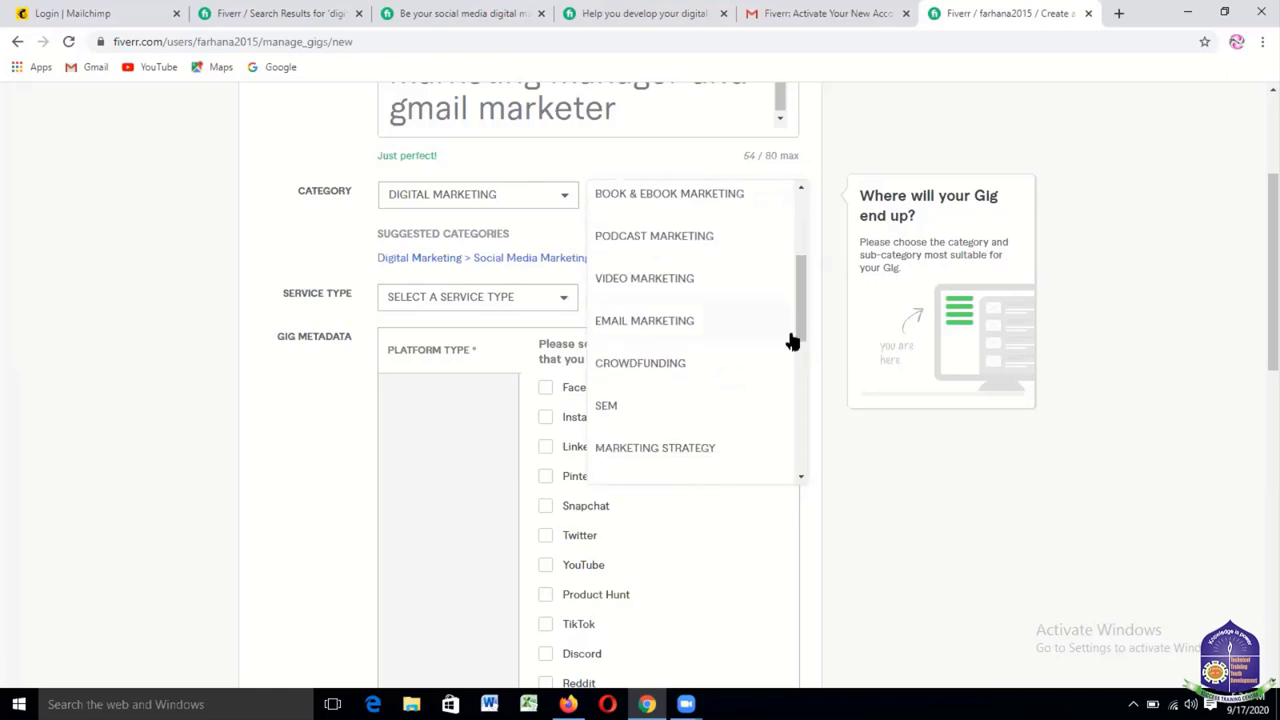
left_click(668, 322)
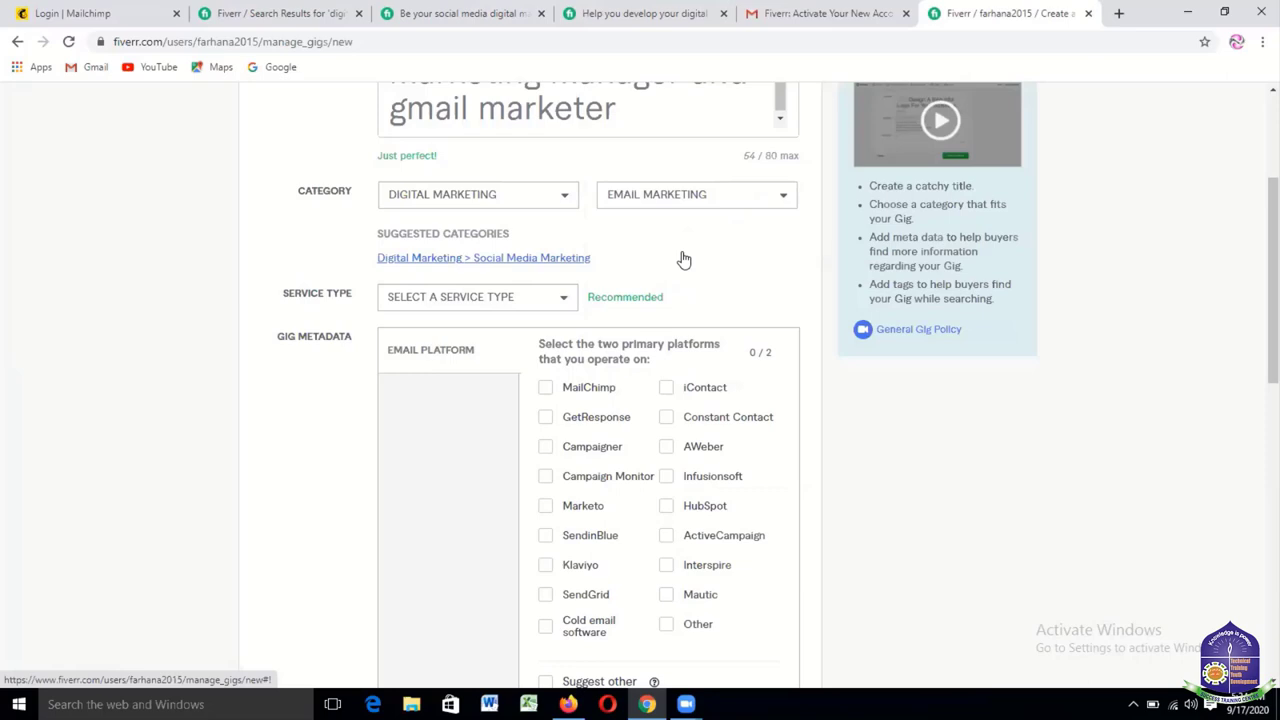
Set the Service Type to Email Platform Support and scroll to the Gig Metadata box
mouse_move(571, 294)
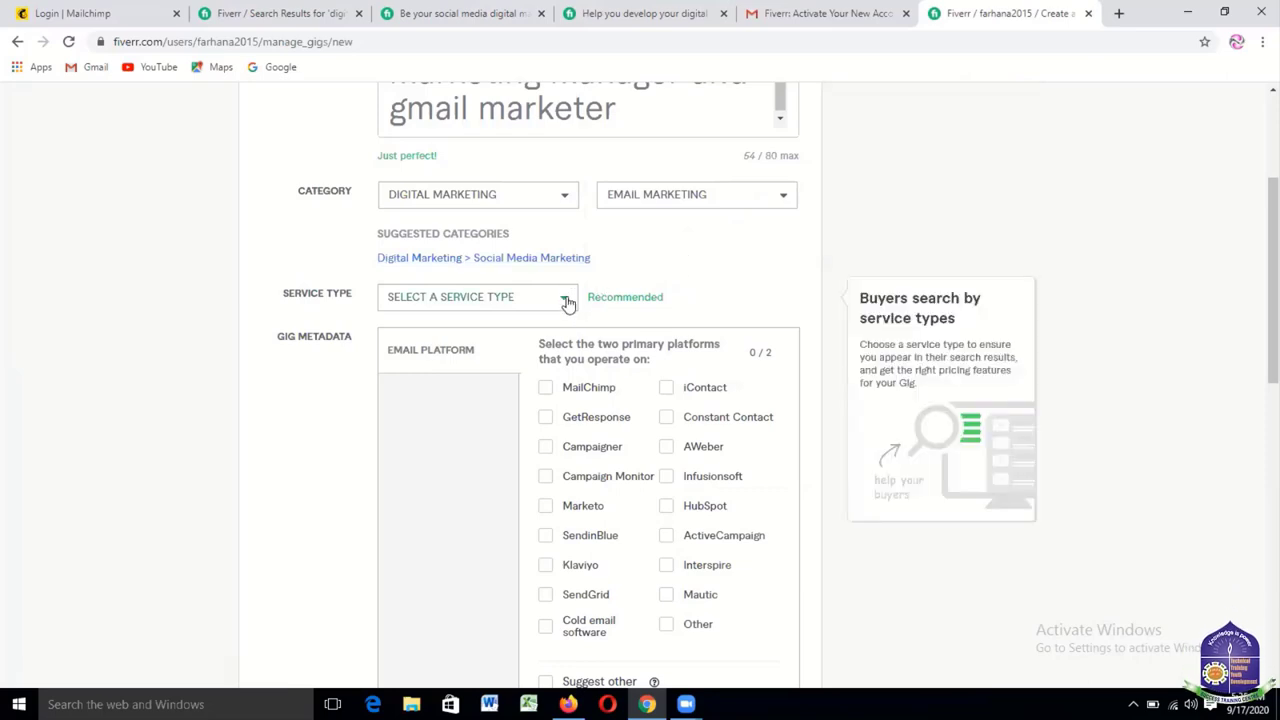
left_click(567, 300)
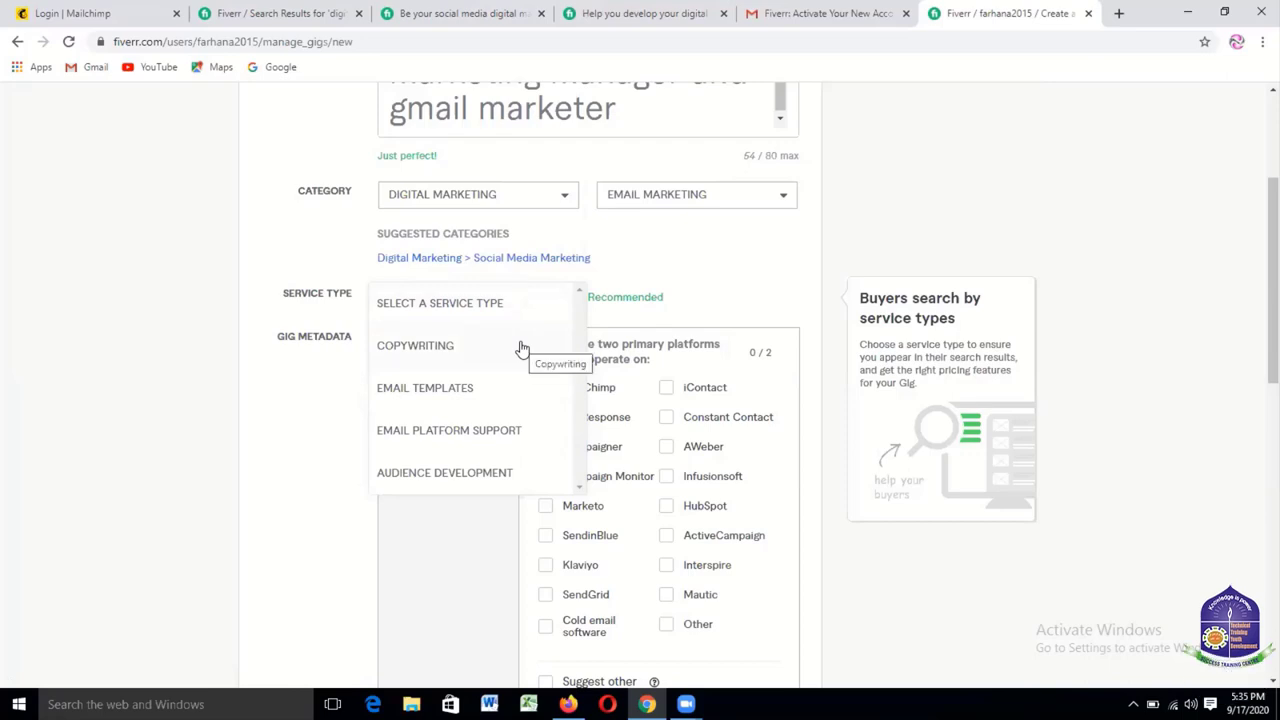
scroll(521, 348, "down", 1)
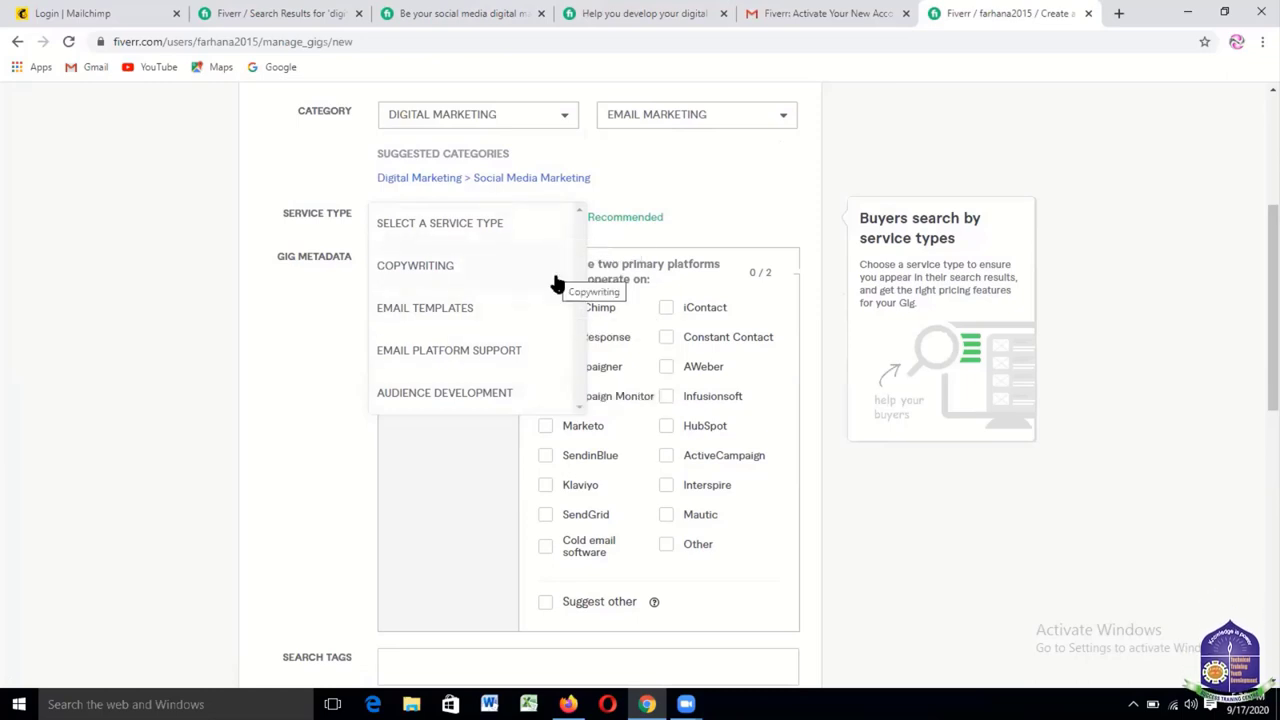
left_click(474, 353)
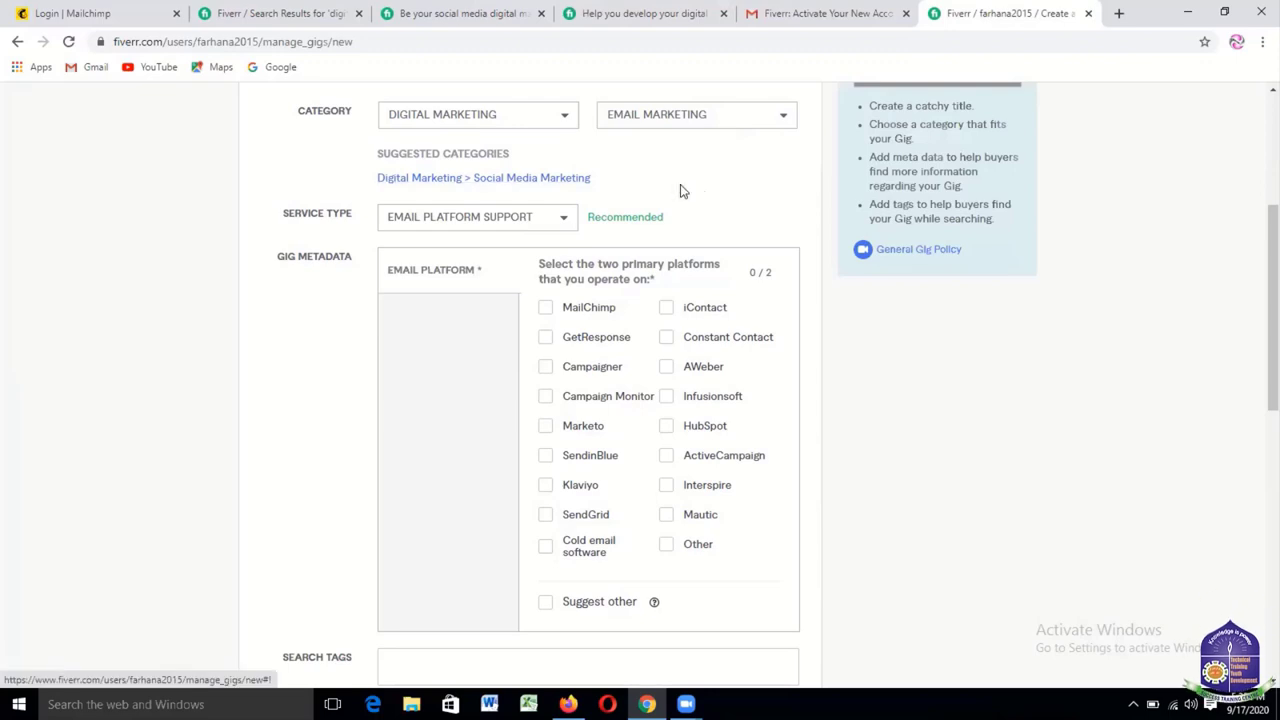
scroll(714, 200, "down", 1)
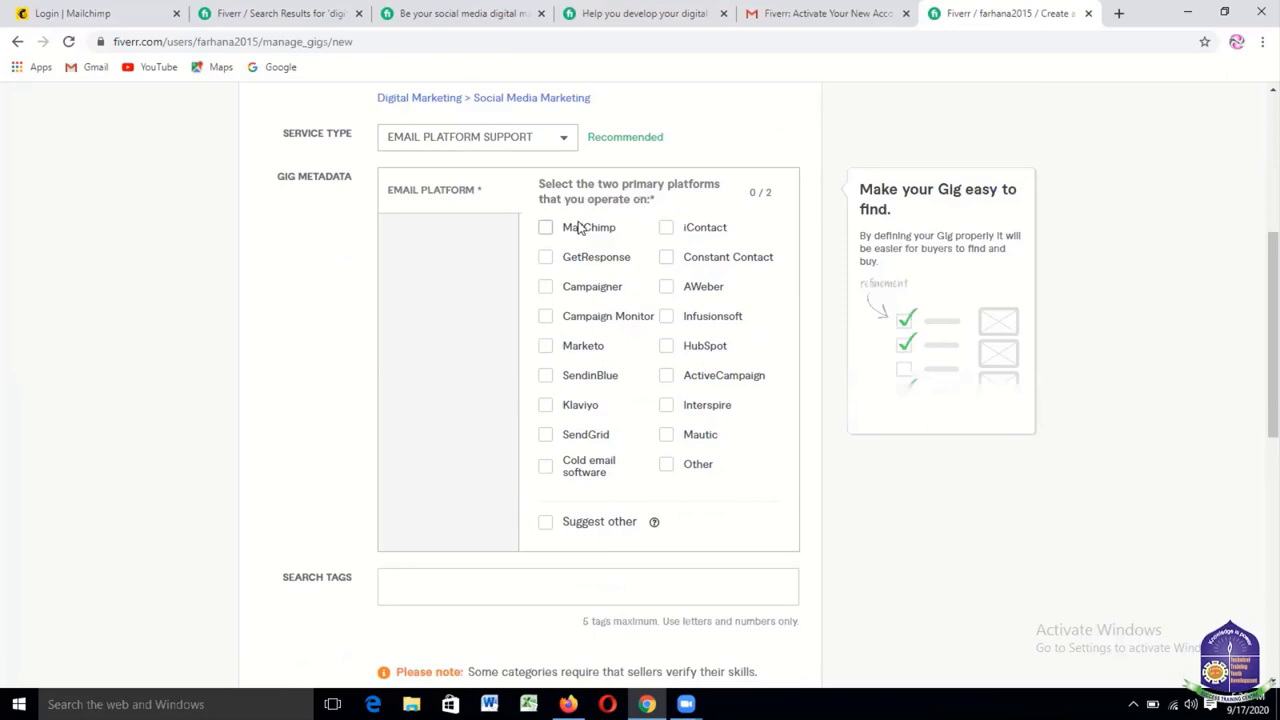
Tick MailChimp and Other as the primary email platforms, filling 2 of 2
left_click(546, 229)
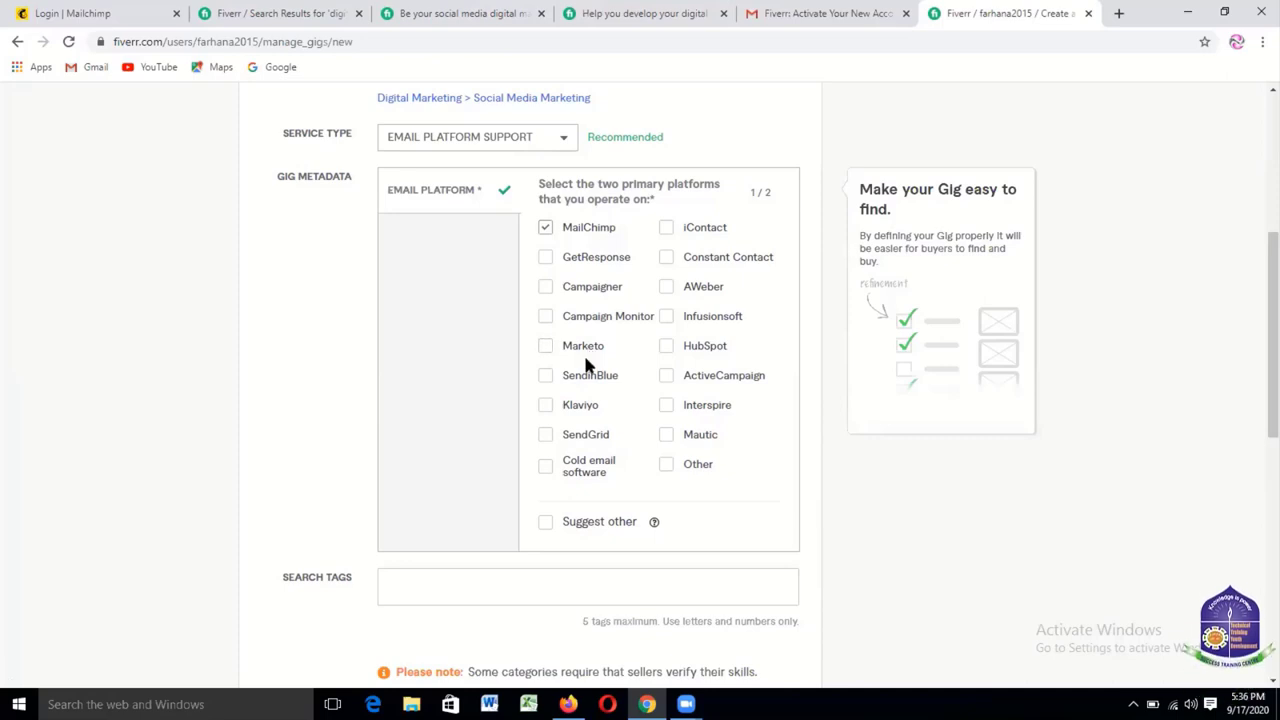
left_click(670, 467)
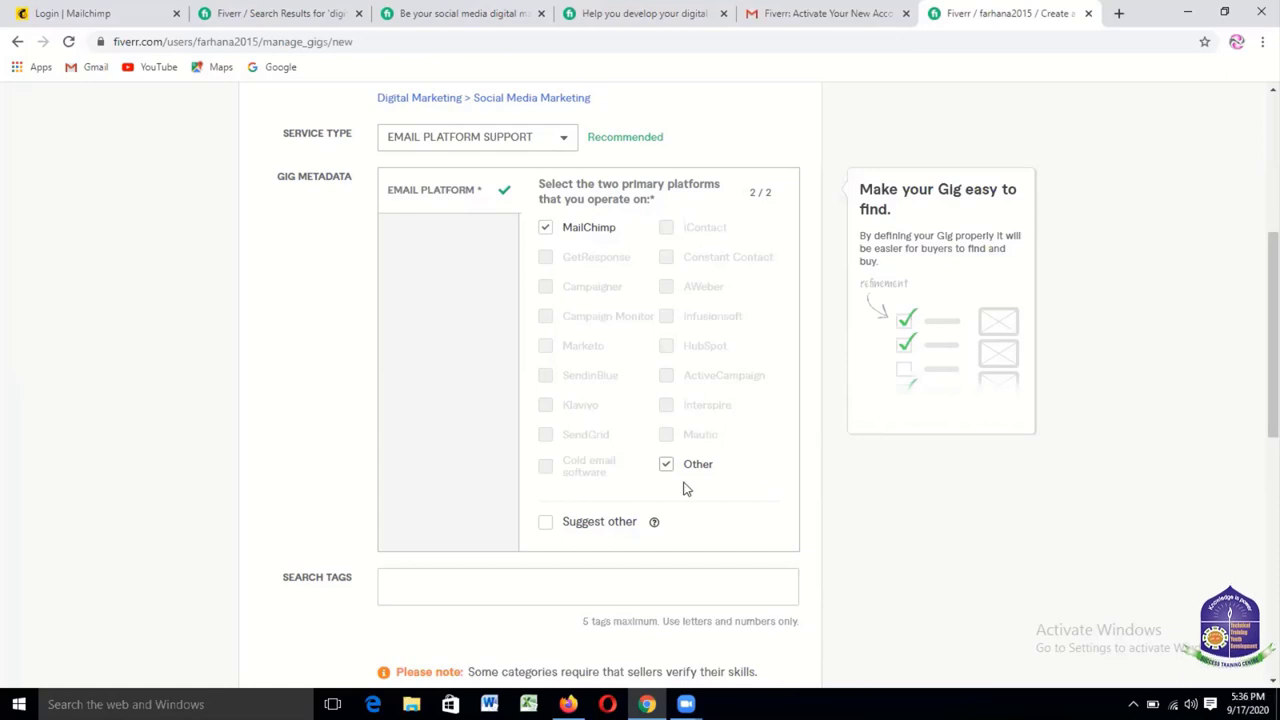
scroll(700, 457, "down", 2)
mouse_move(701, 453)
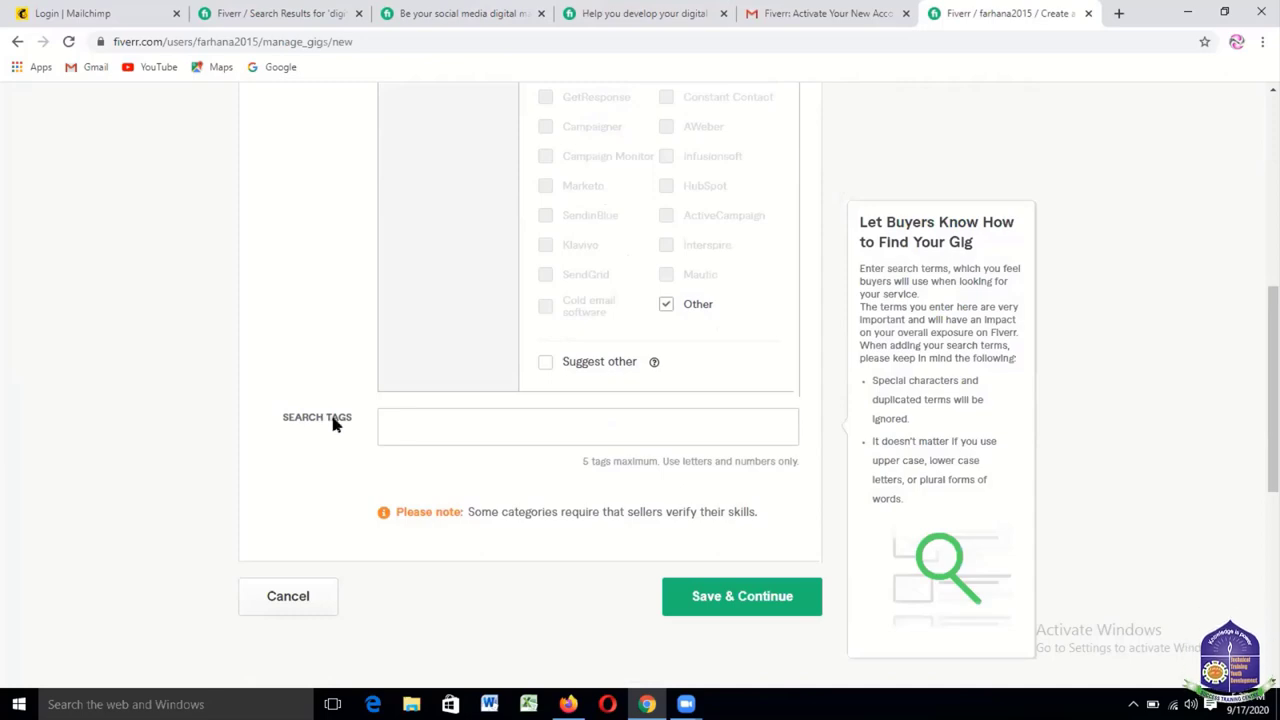
Add 'digital marketing' as the gig's first search tag
left_click(395, 424)
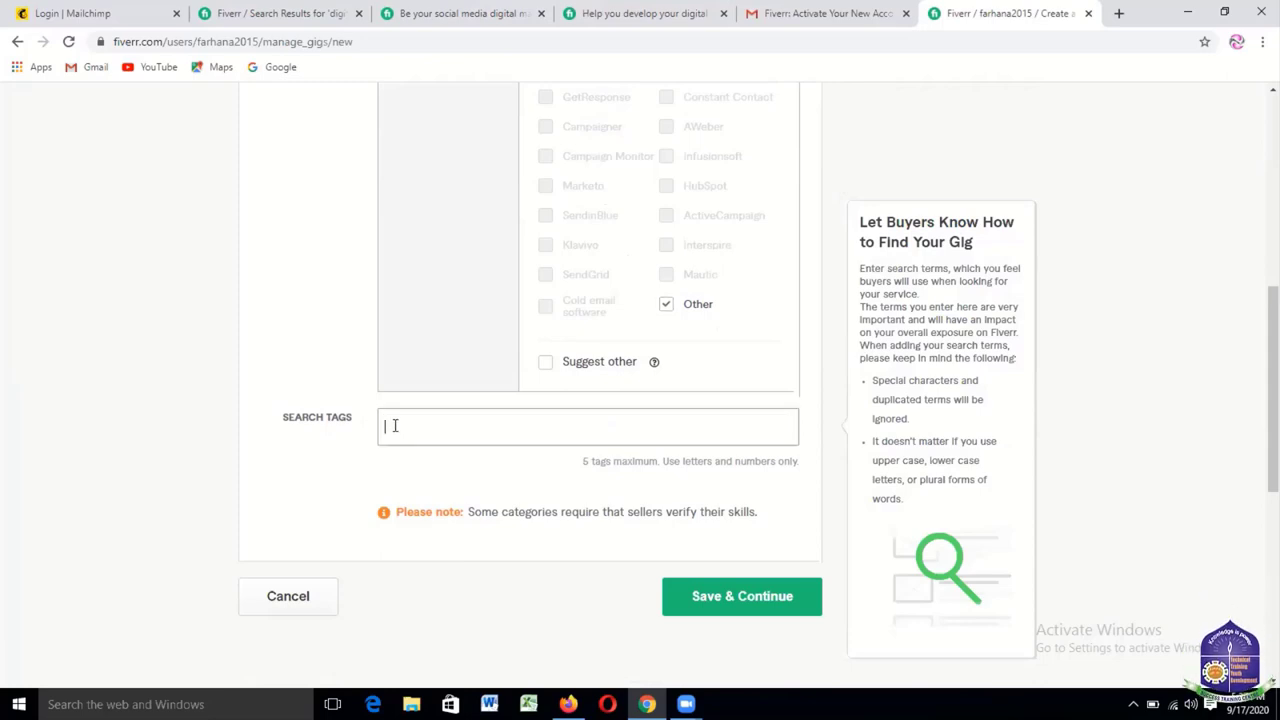
type("digital")
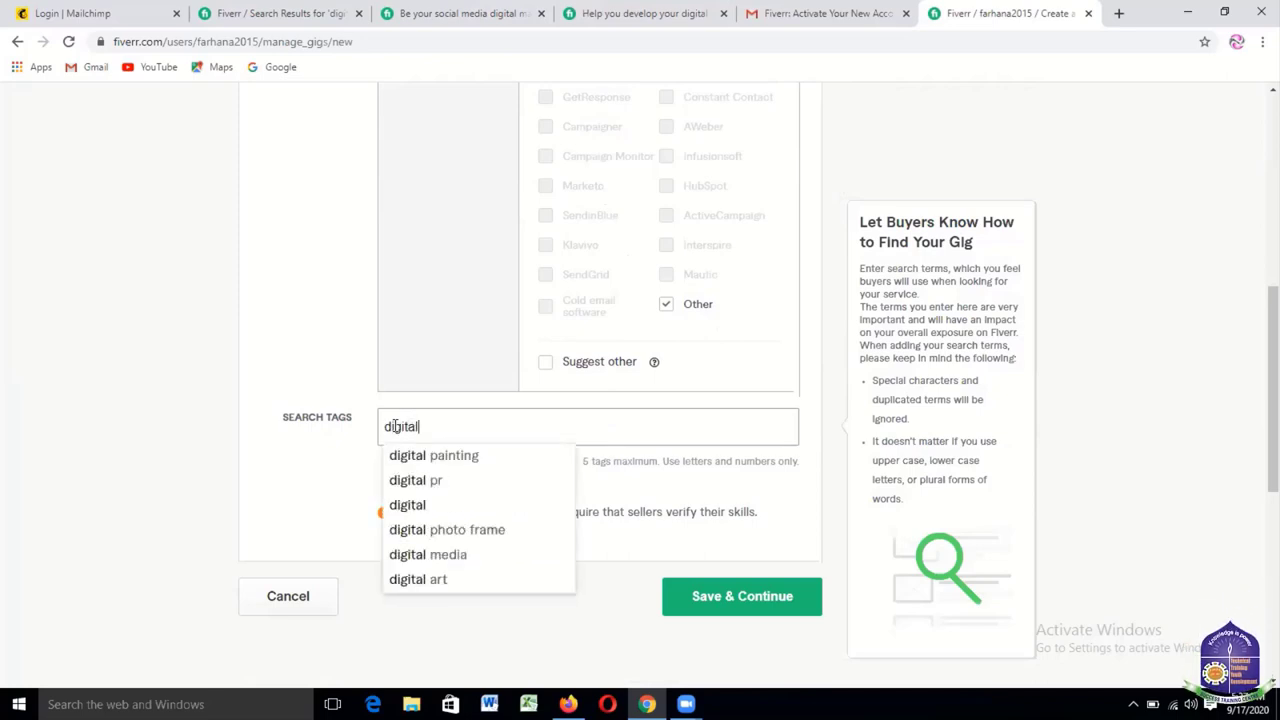
type(" ma")
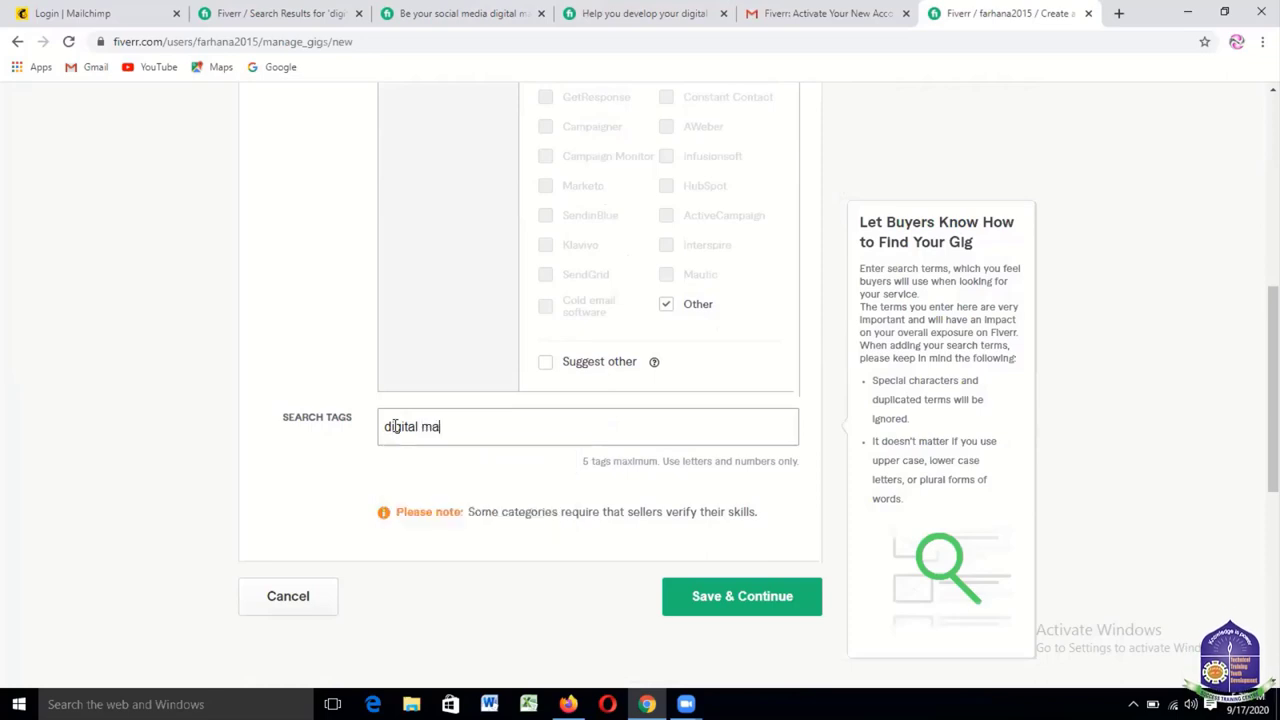
type("rketing")
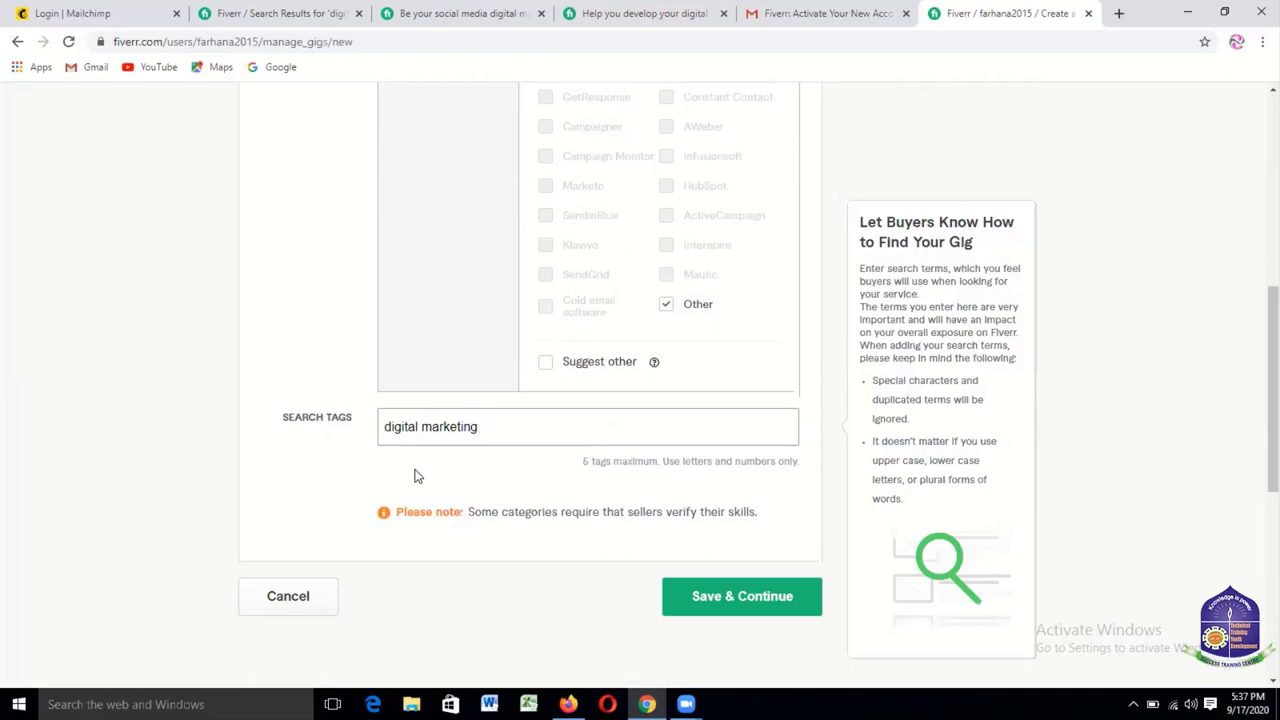
key("BackSpace")
key("BackSpace")
key("BackSpace")
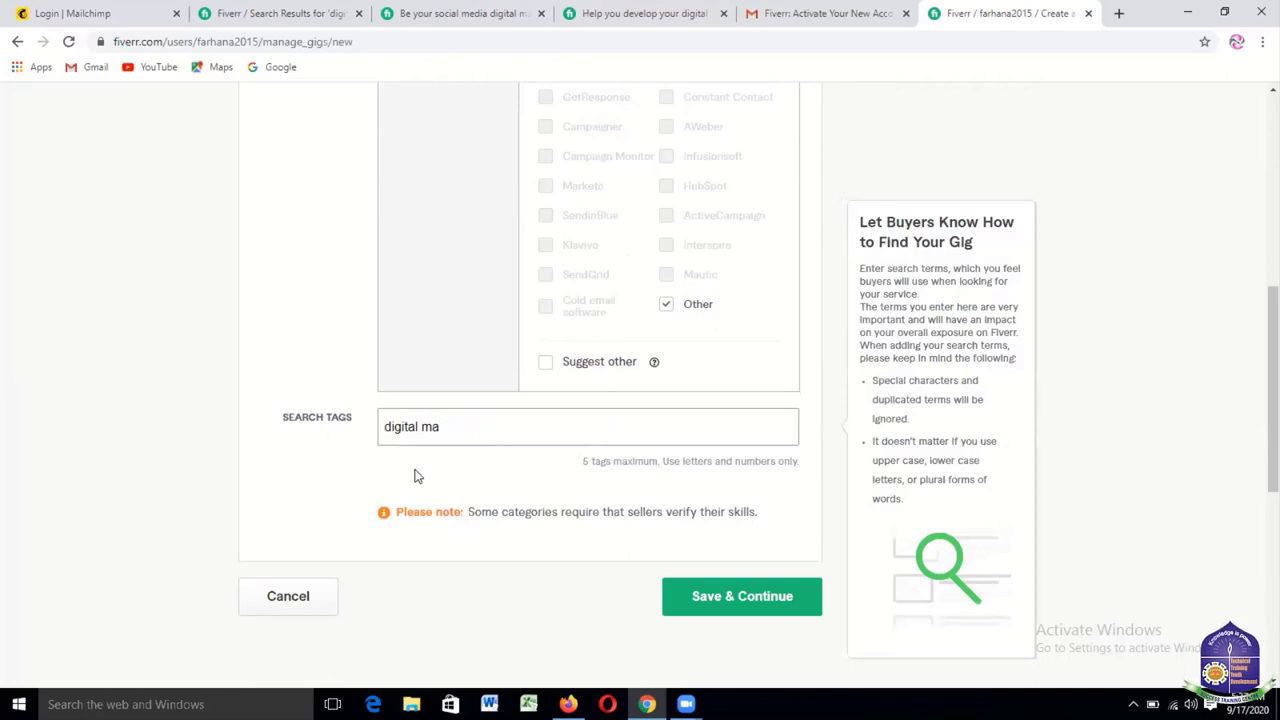
key("BackSpace")
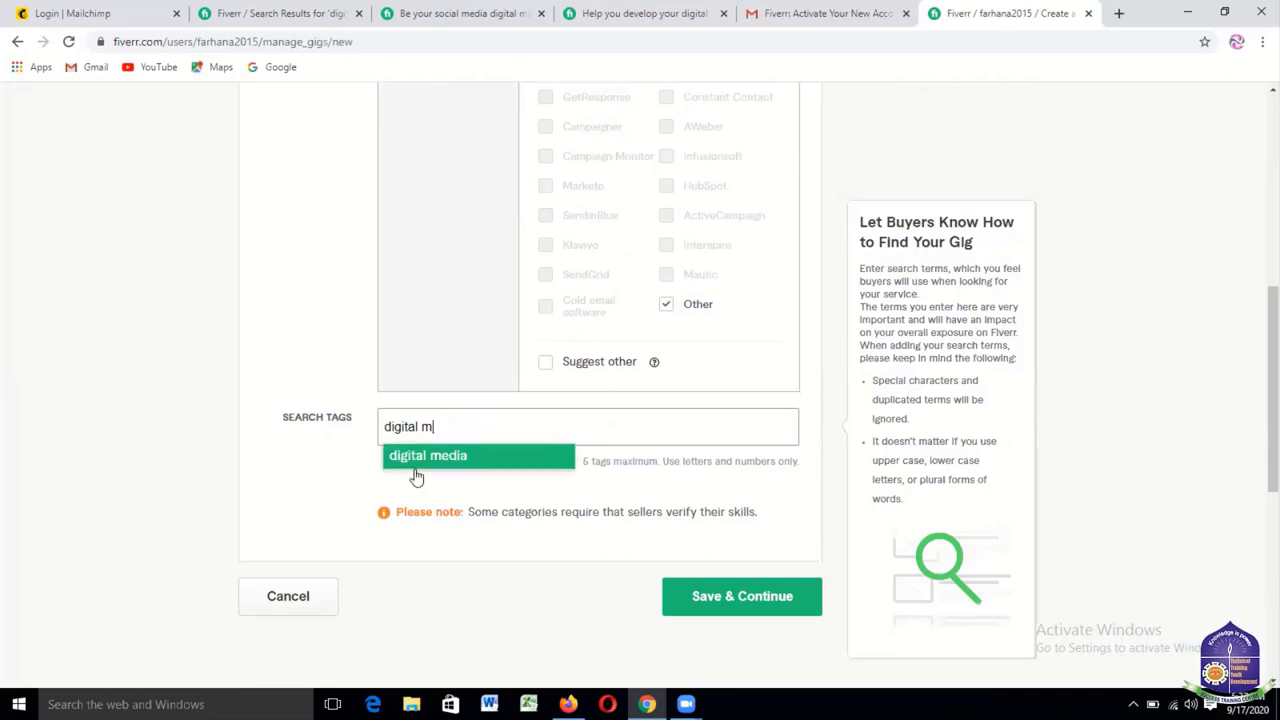
key("BackSpace")
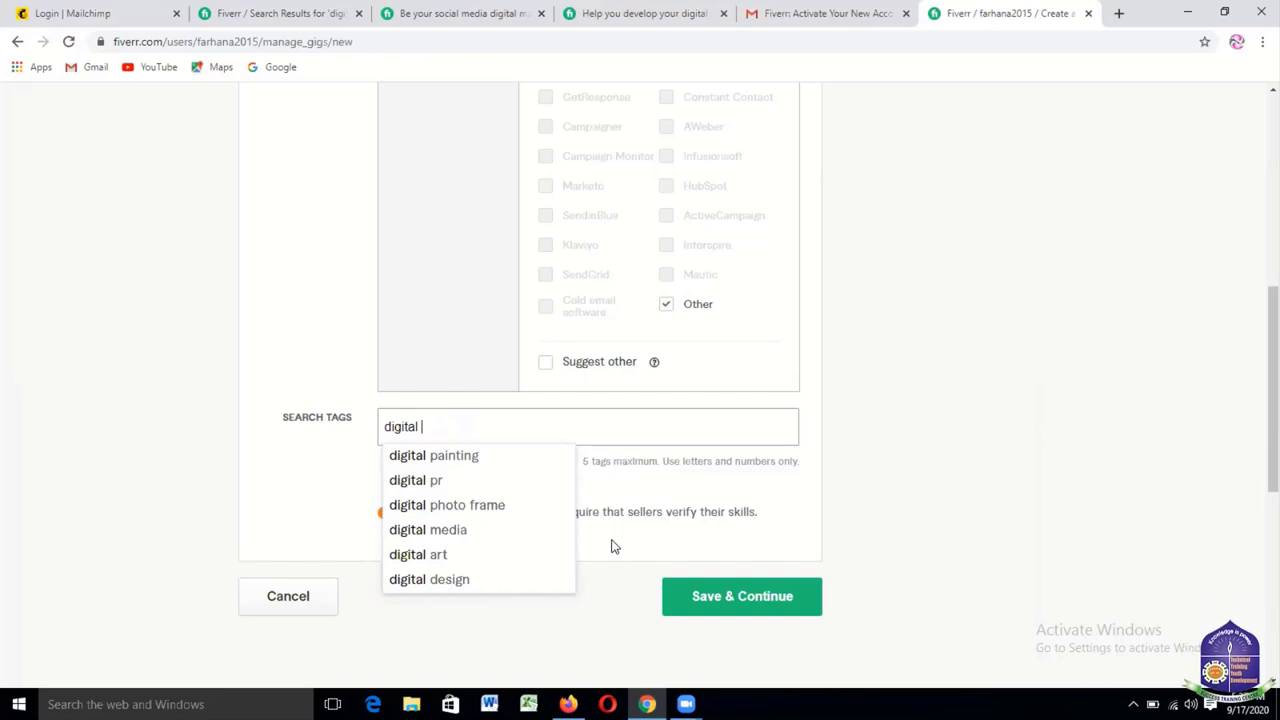
type("marketing")
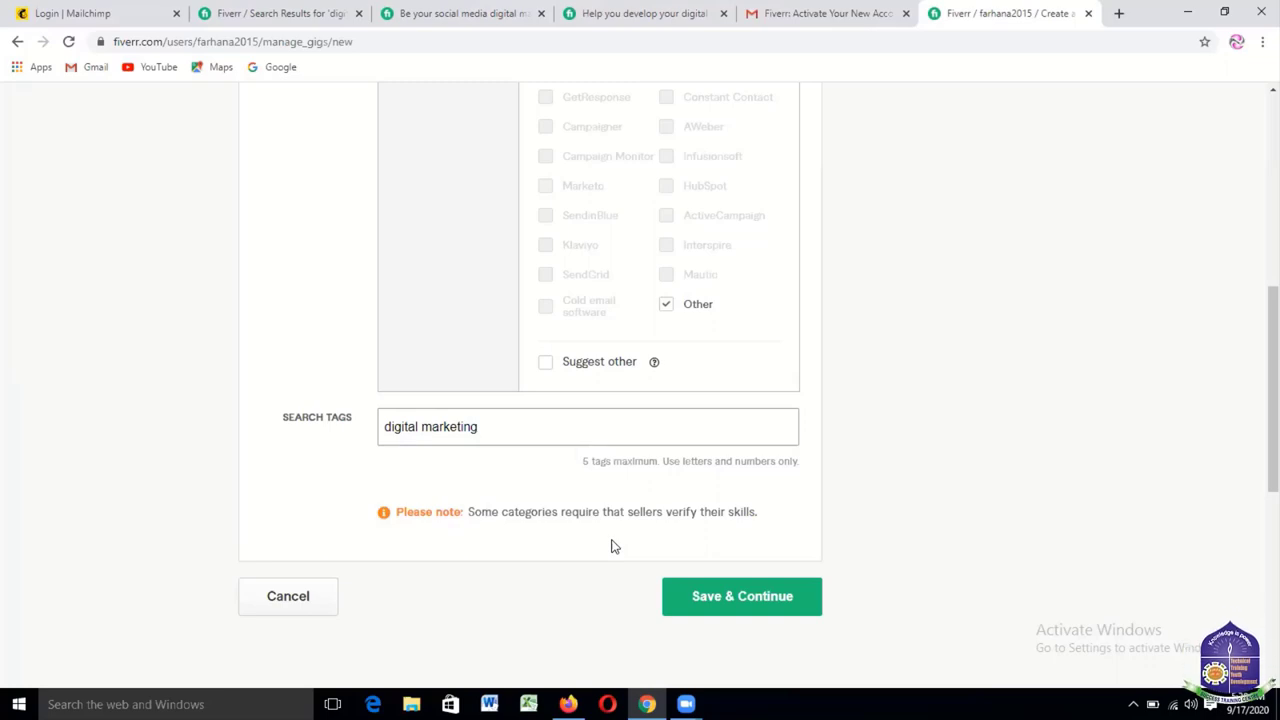
key("Return")
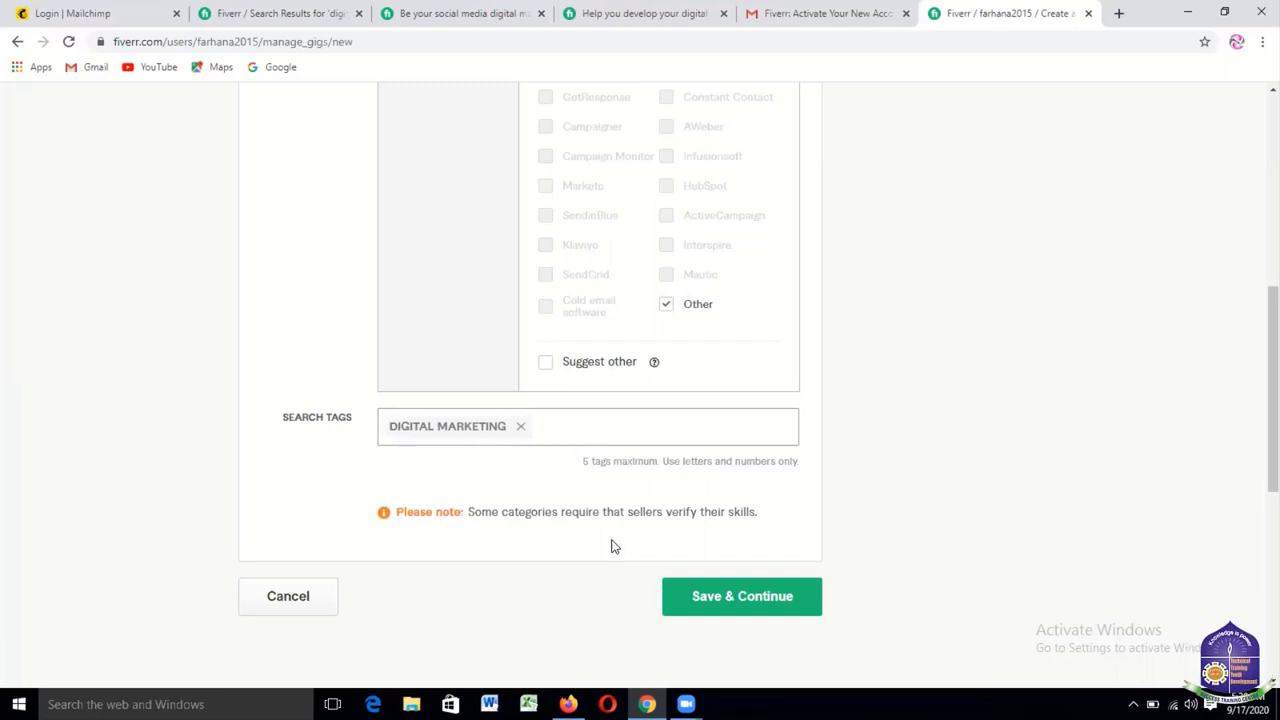
Add the search tags 'social media manager' and 'gmail marketing'
type("s")
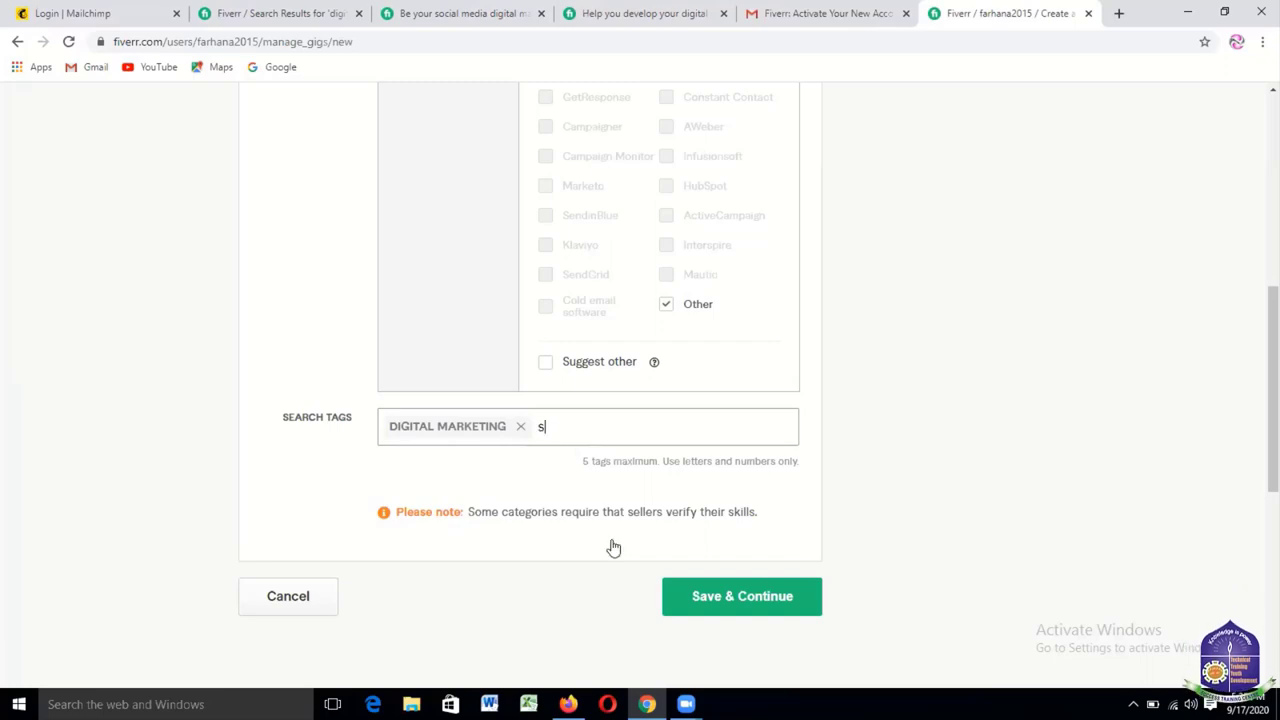
type("ocial")
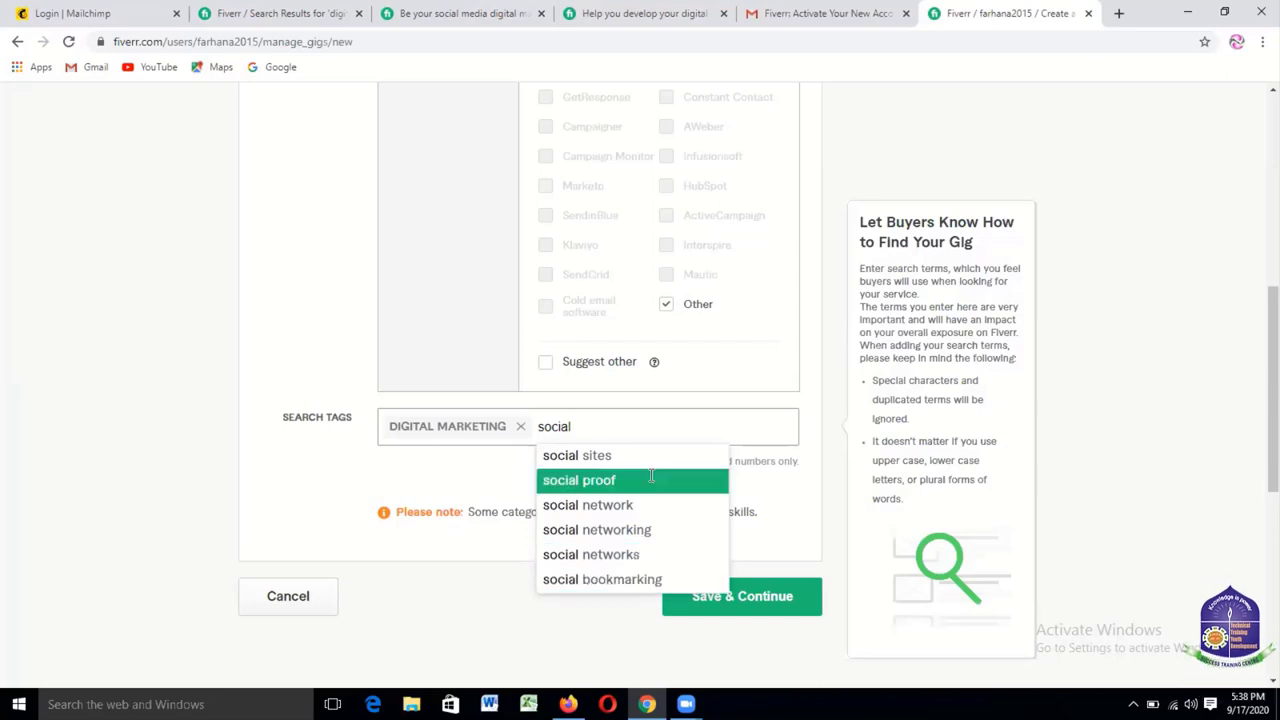
type("m")
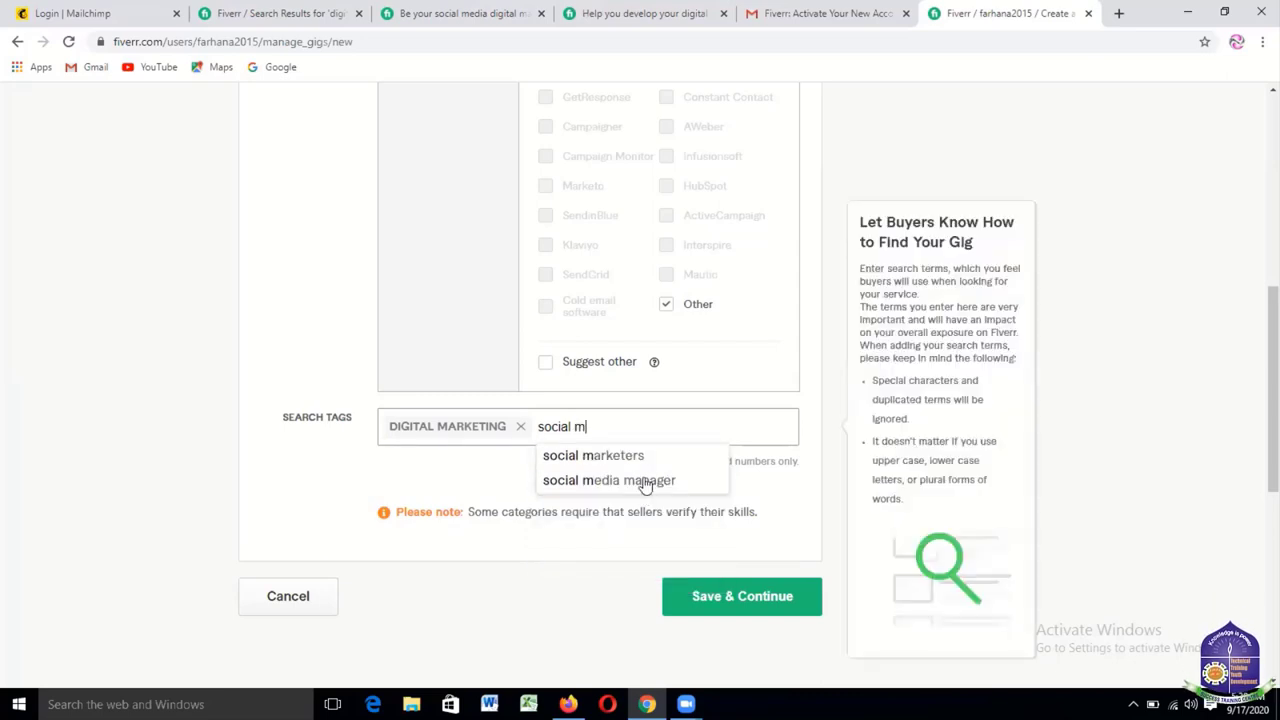
left_click(637, 481)
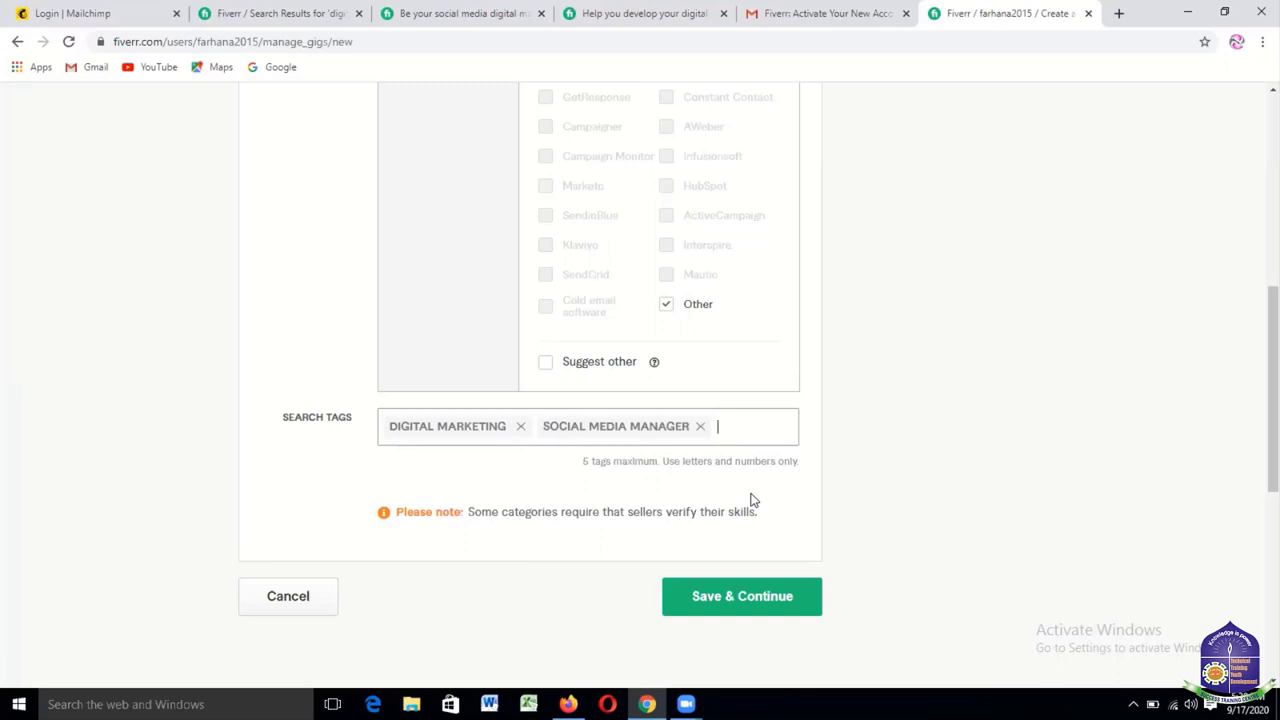
type("gma")
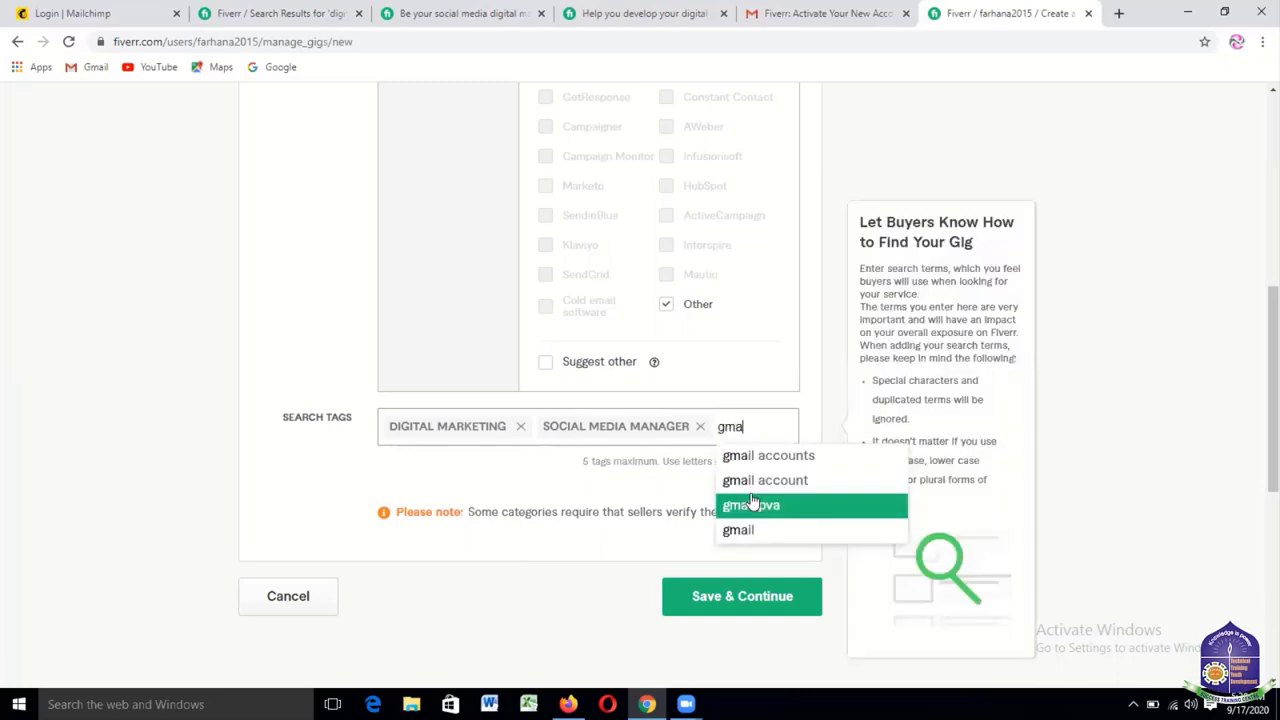
type("il")
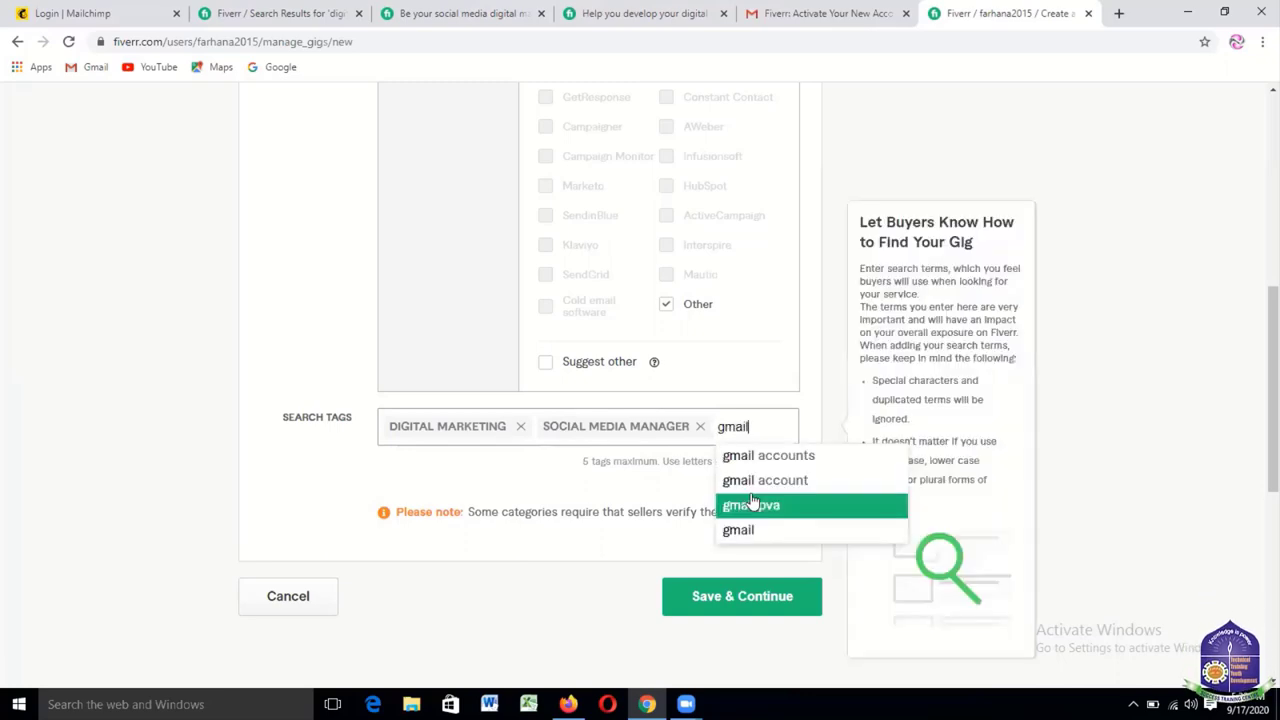
type(" m")
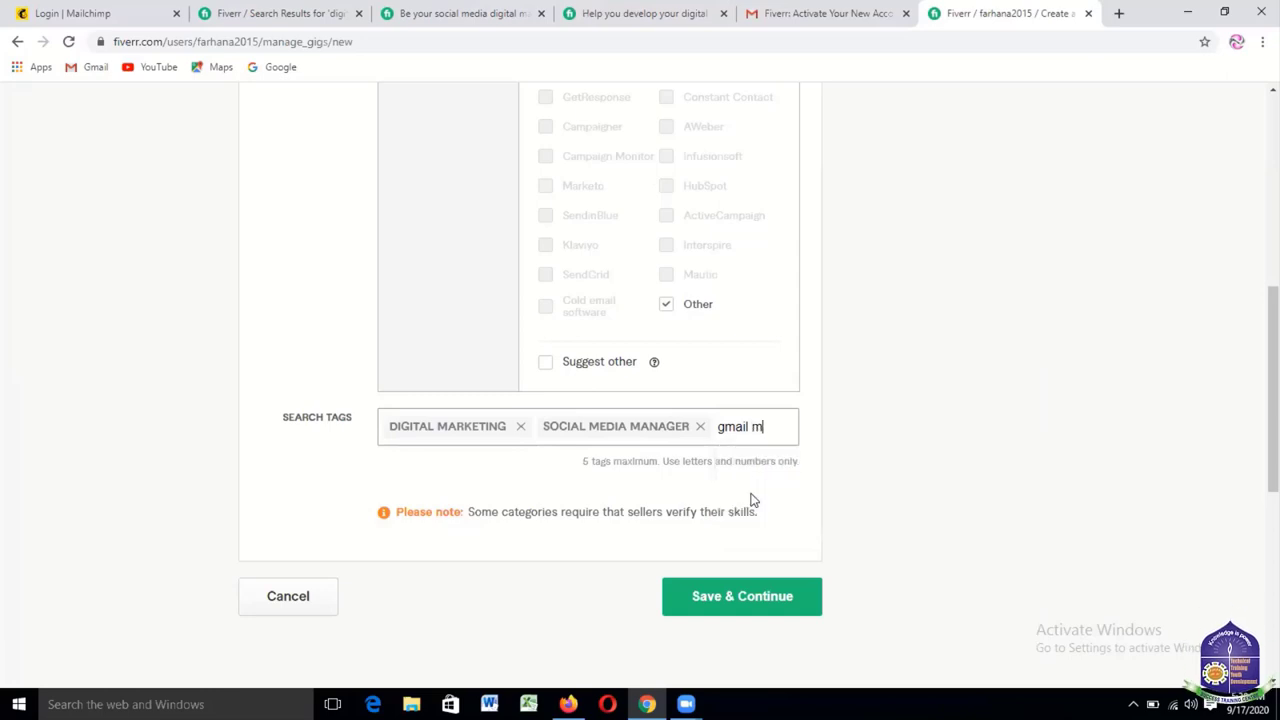
type("arketing")
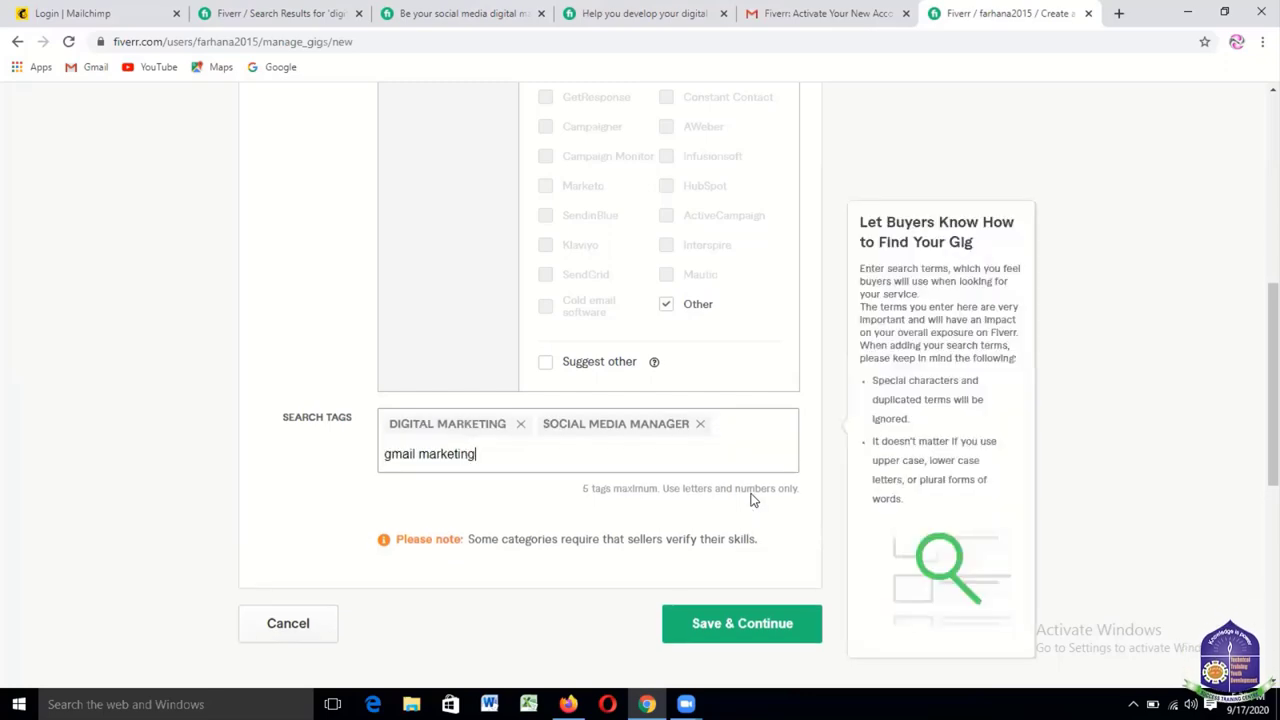
key("Return")
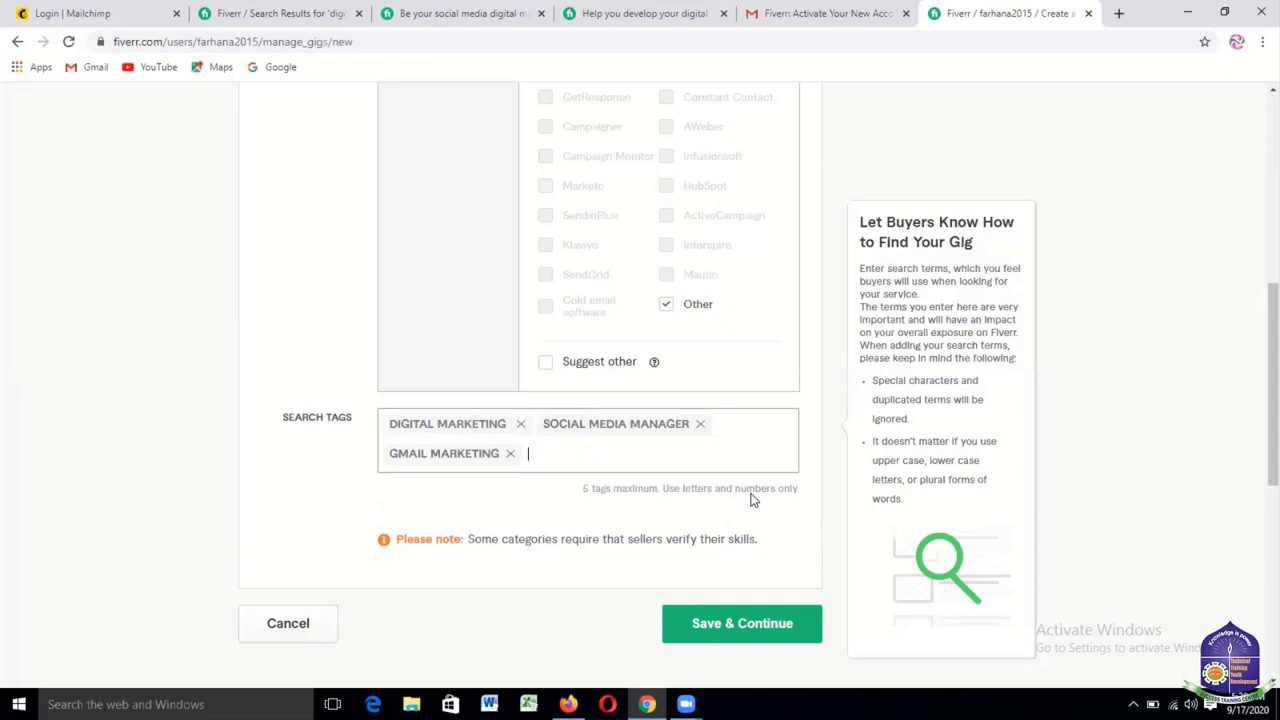
Add the search tags 'instagram marketing' and 'twitter marketing' from the suggestions
type("i")
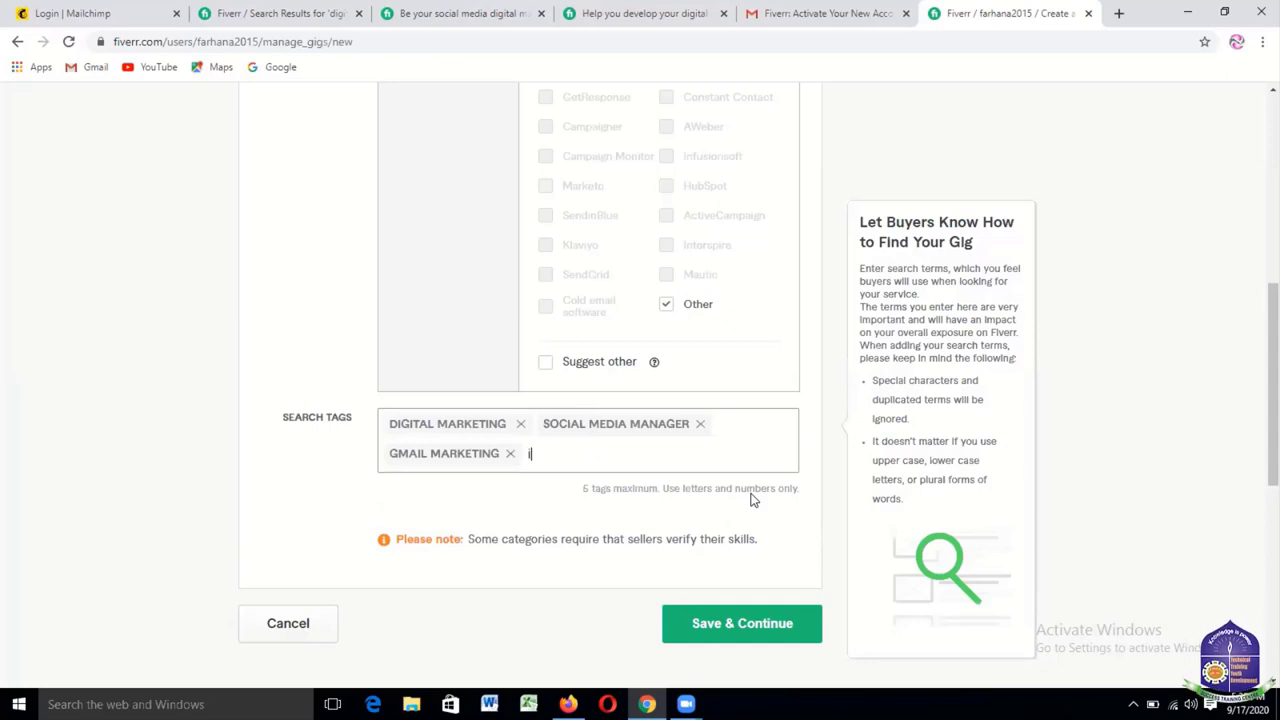
type("nstagram")
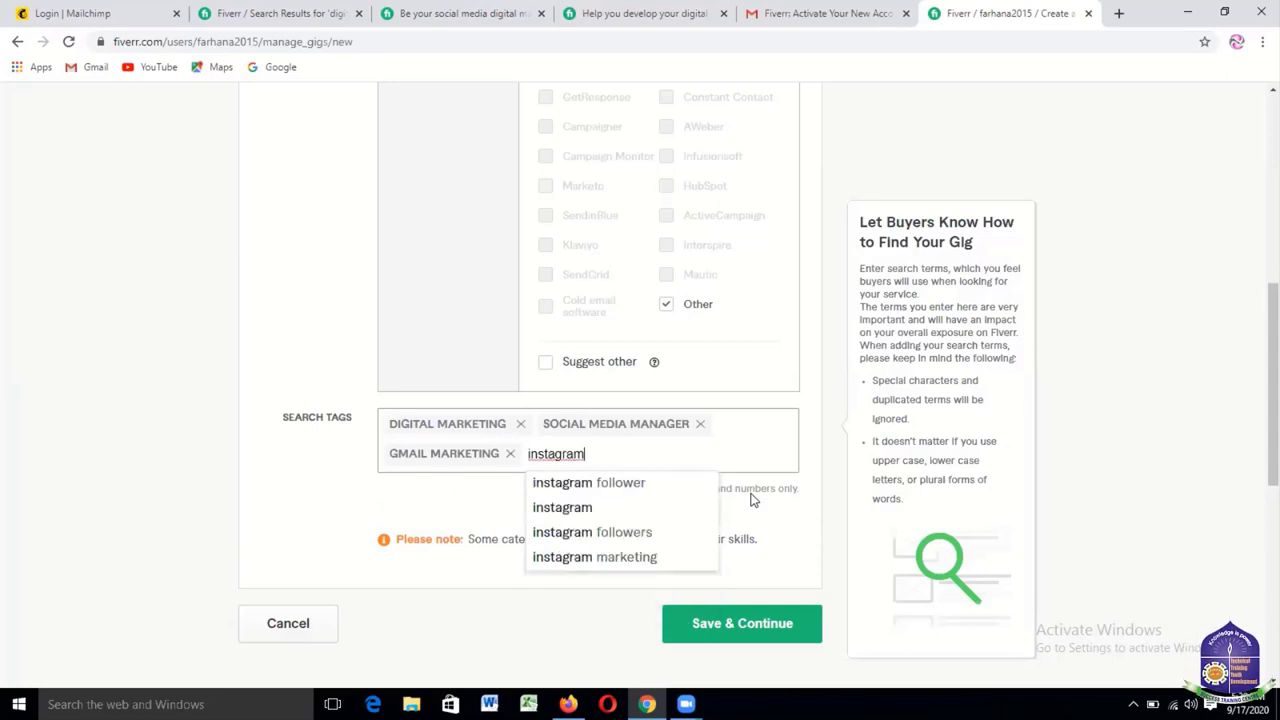
left_click(652, 564)
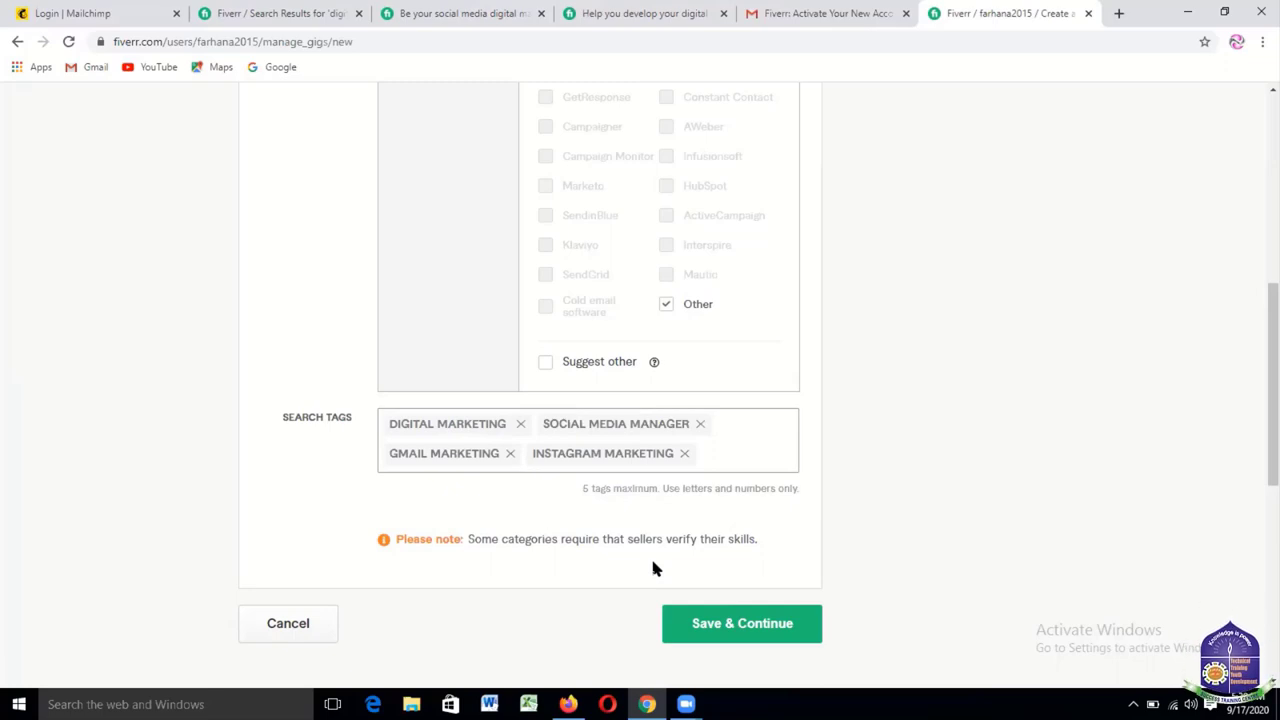
type("twitter")
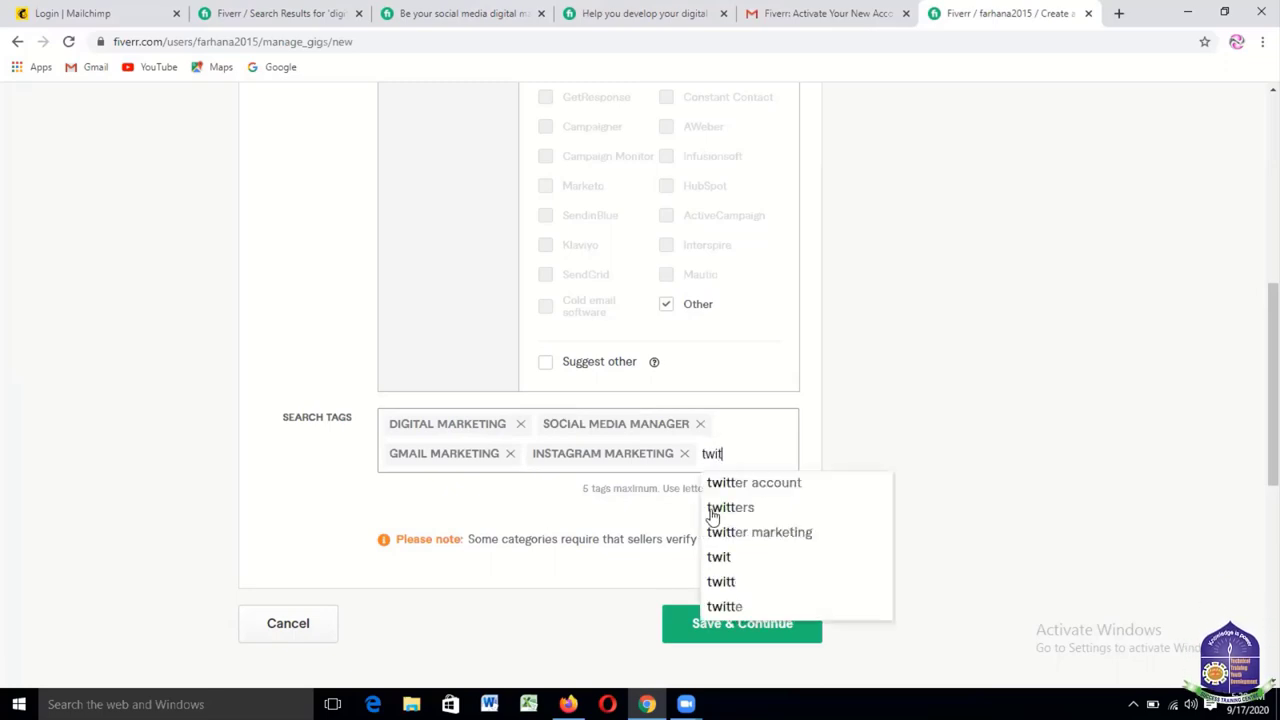
left_click(760, 532)
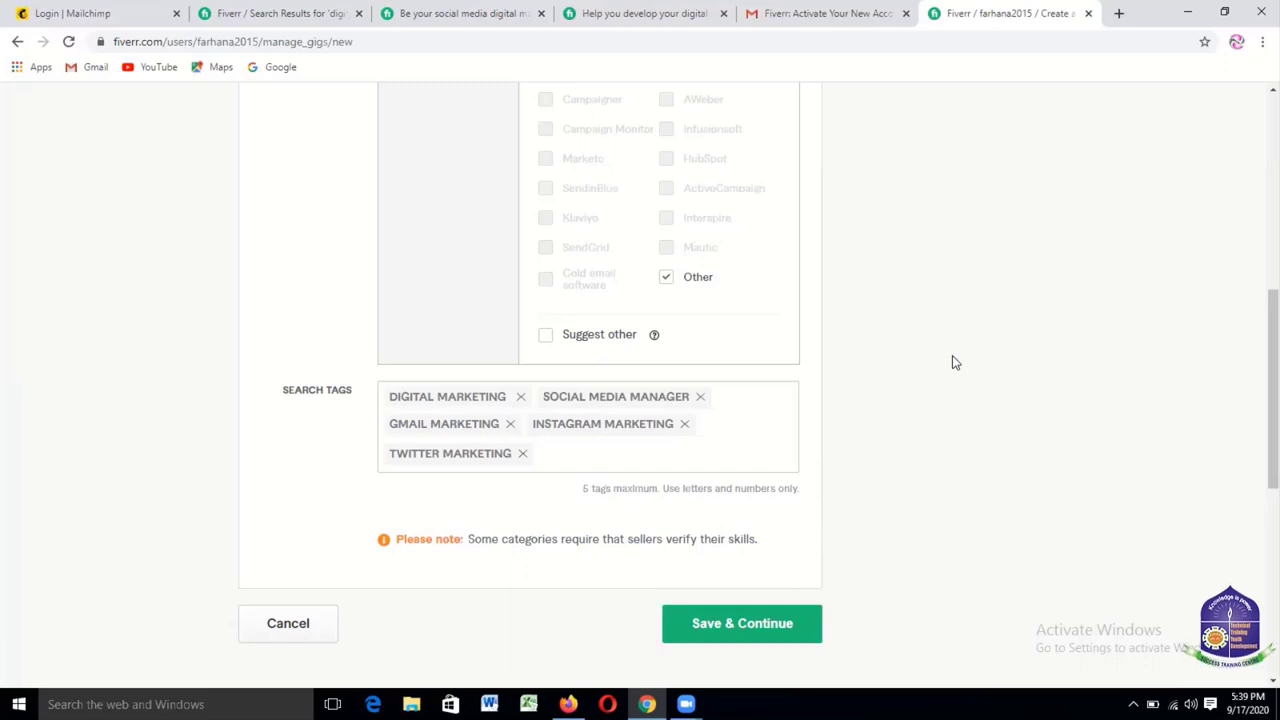
left_click(652, 448)
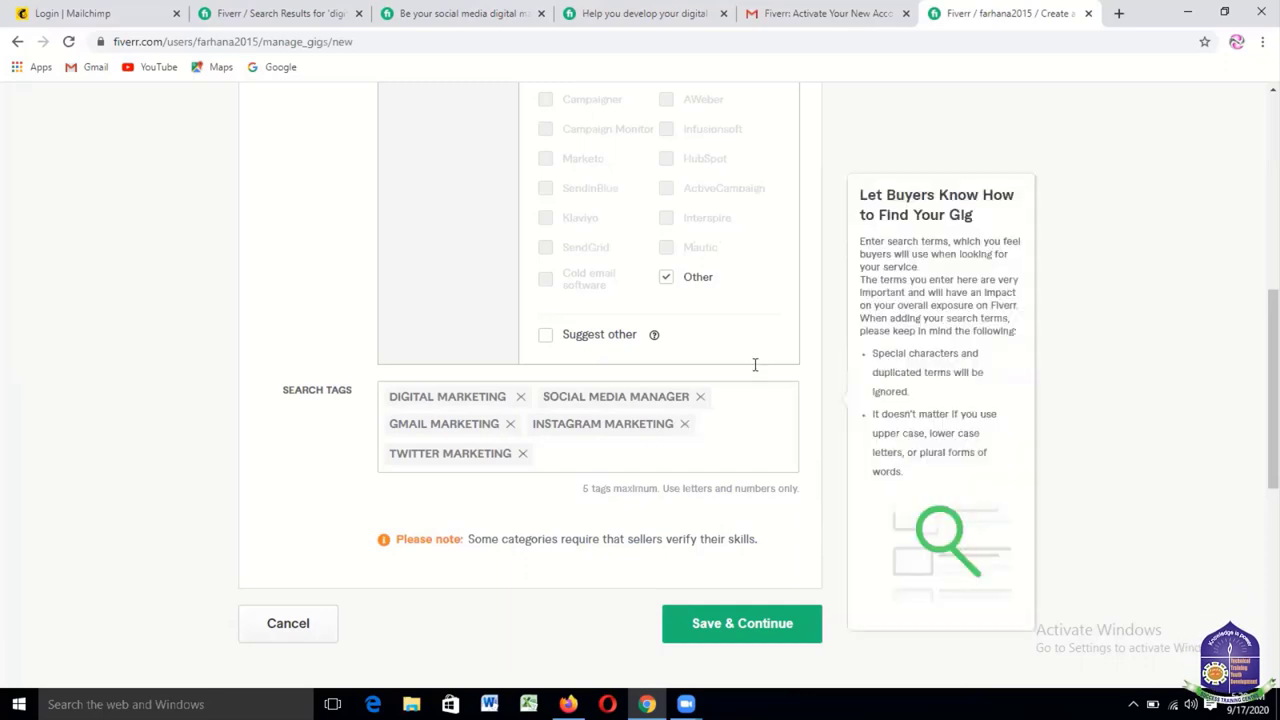
Save the overview and review the blank Basic package on the Scope & Pricing page
left_click(709, 620)
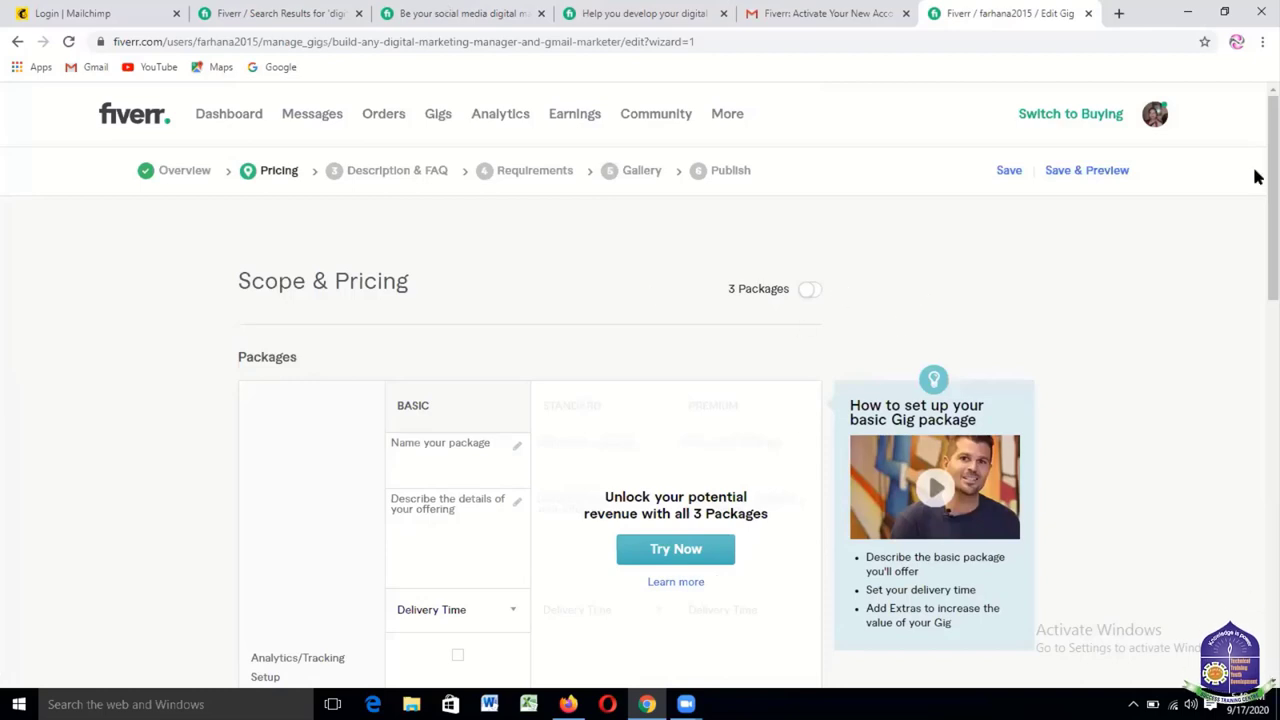
scroll(869, 288, "down", 1)
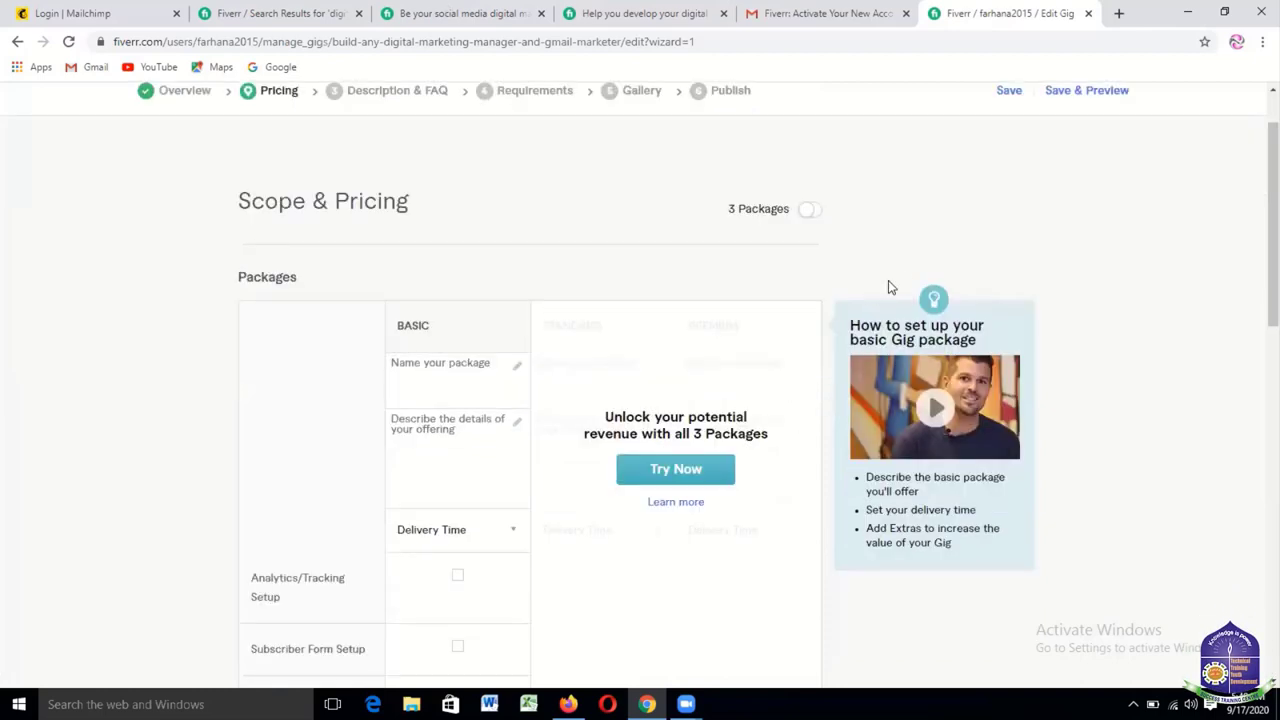
scroll(903, 281, "up", 1)
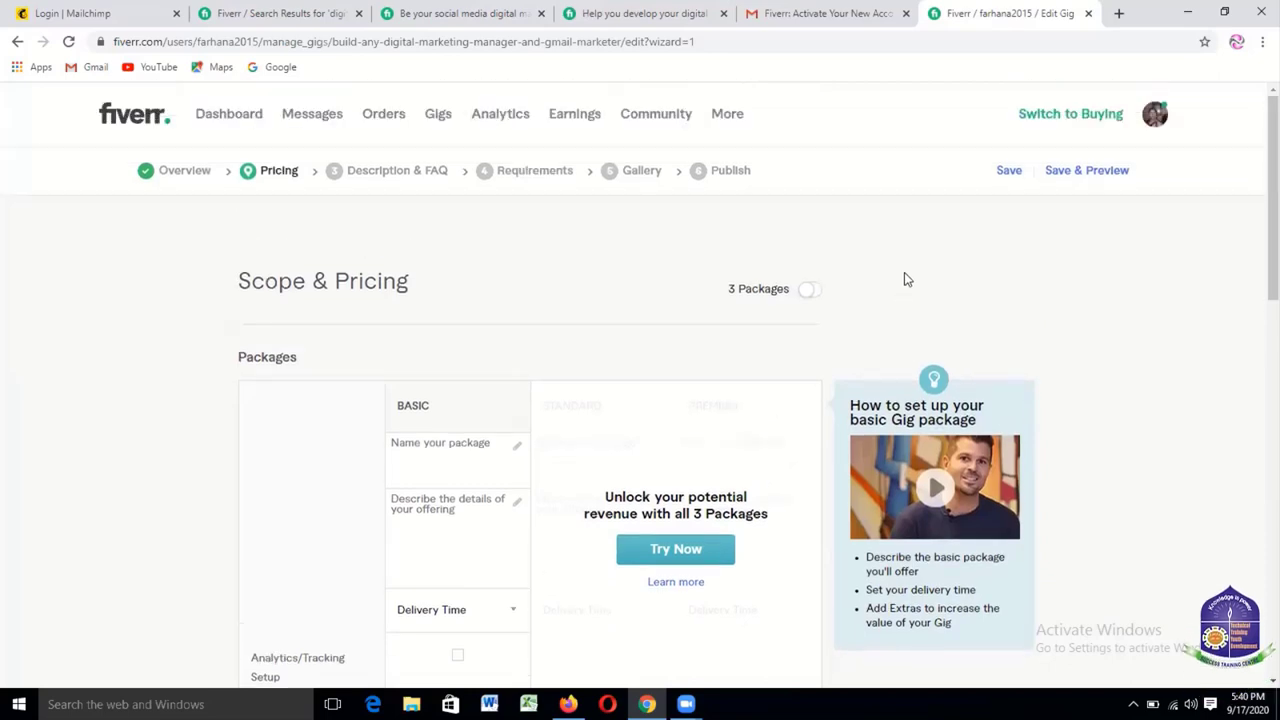
scroll(904, 275, "down", 2)
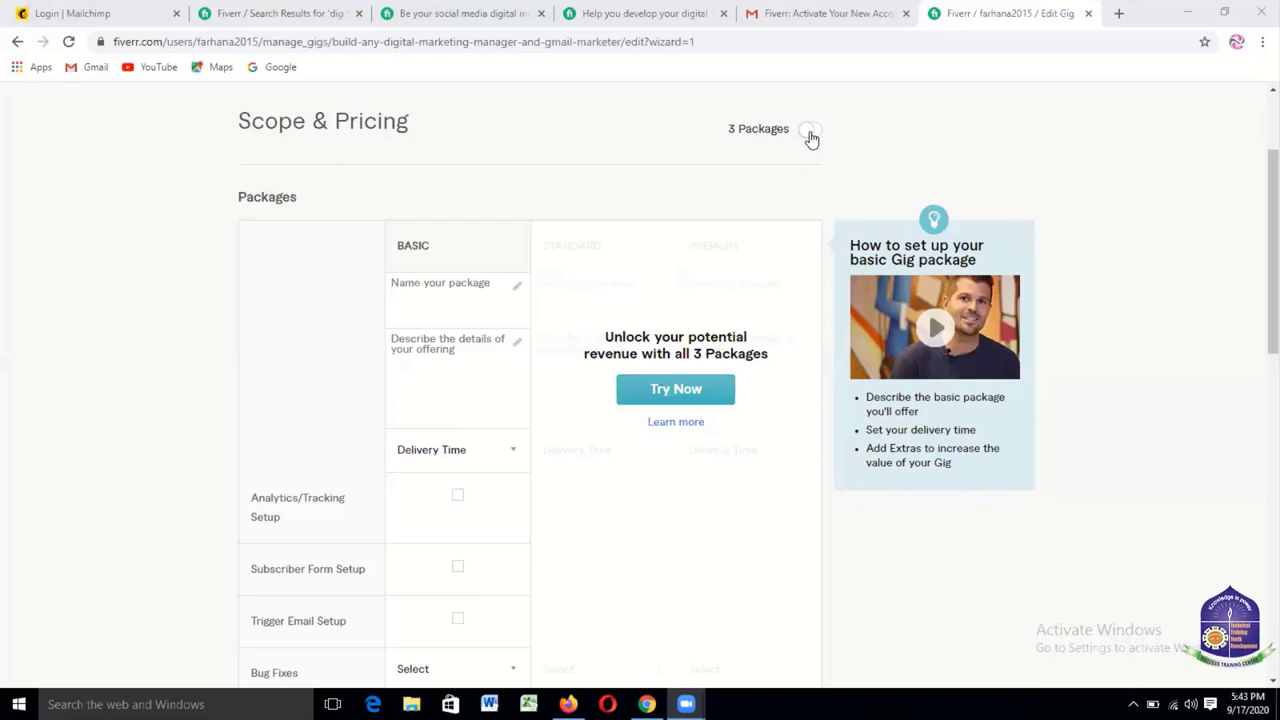
Enable 3 Packages and dismiss the Gig Packages introduction pop-up
left_click(810, 137)
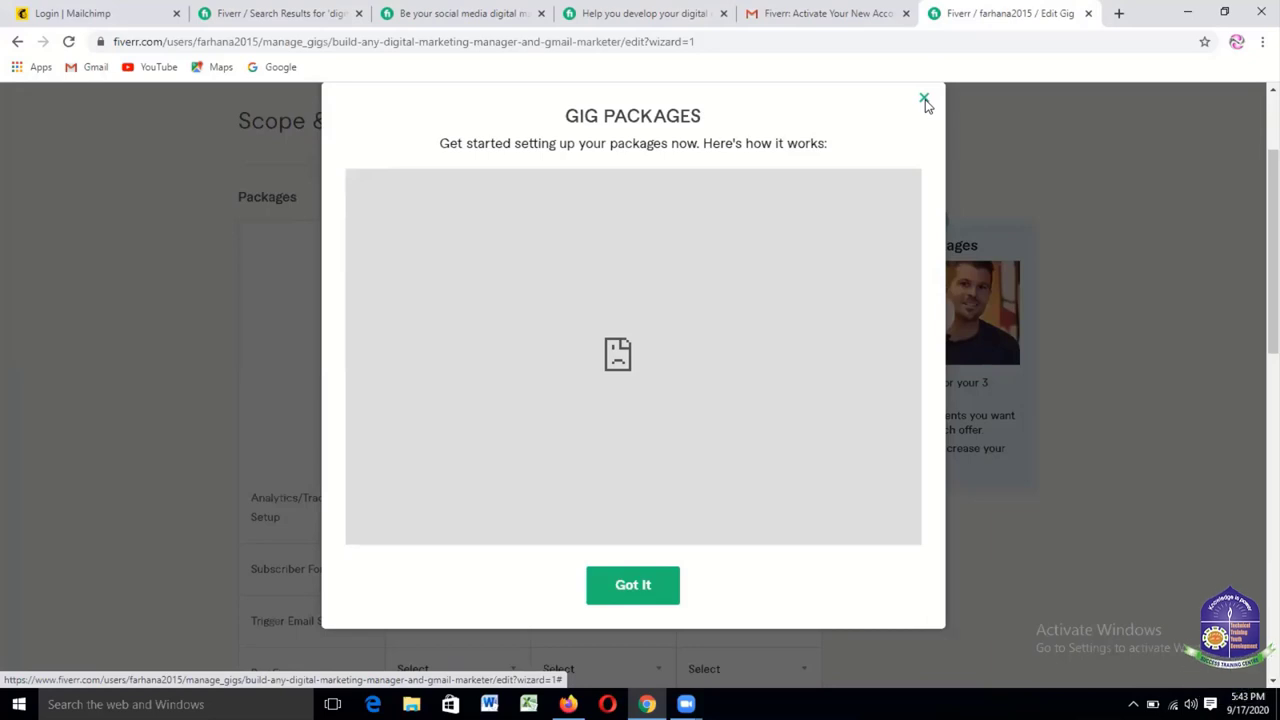
left_click(924, 100)
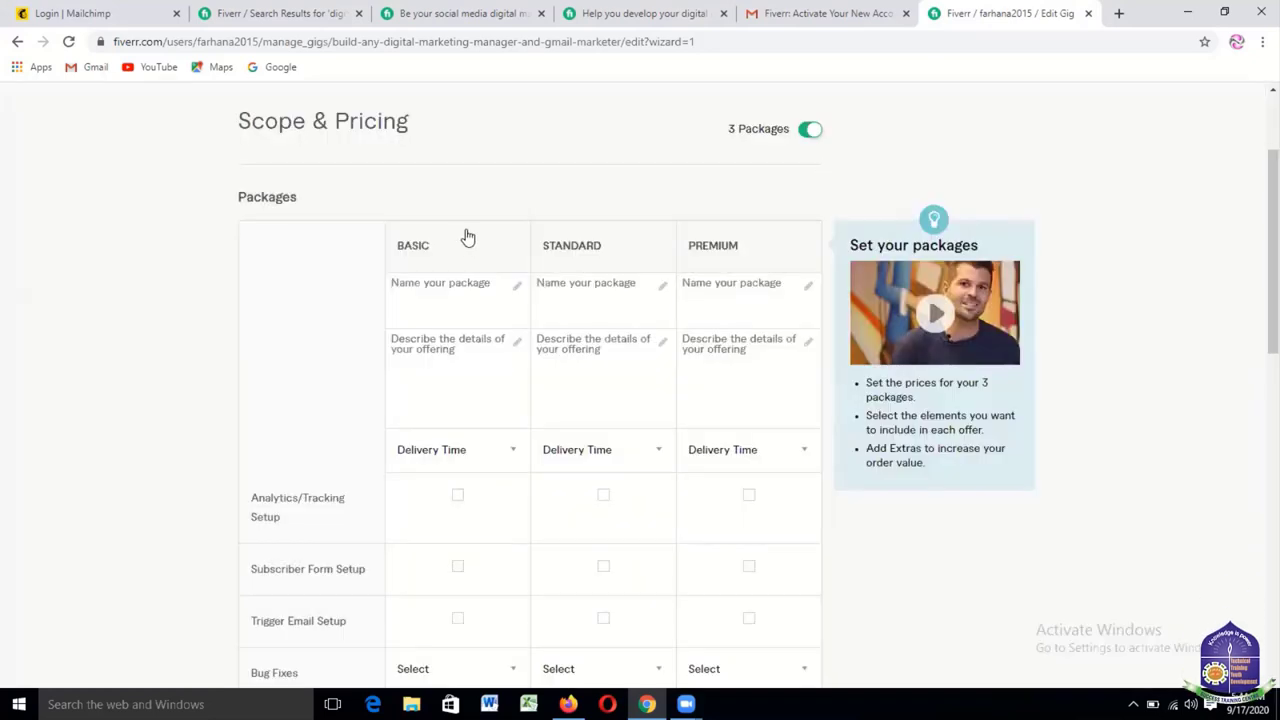
Switch to the competitor's 'social media digital marketing manager remote' gig tab
mouse_move(433, 285)
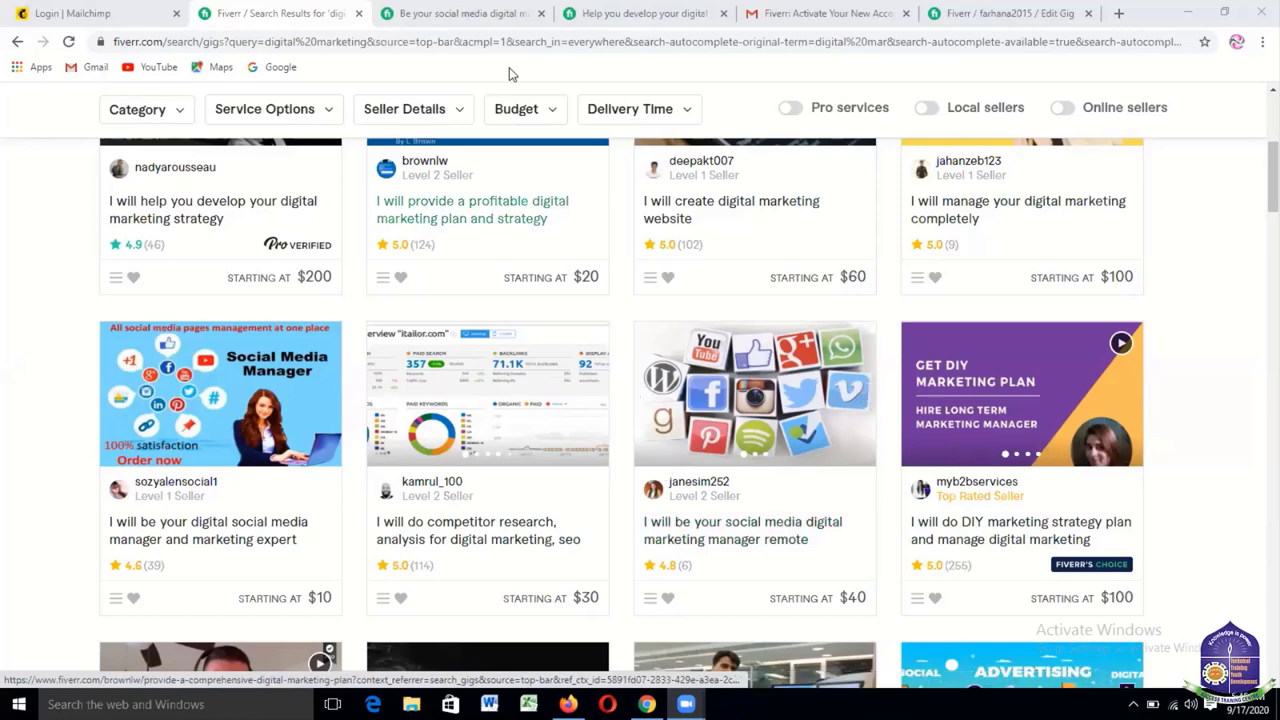
left_click(512, 20)
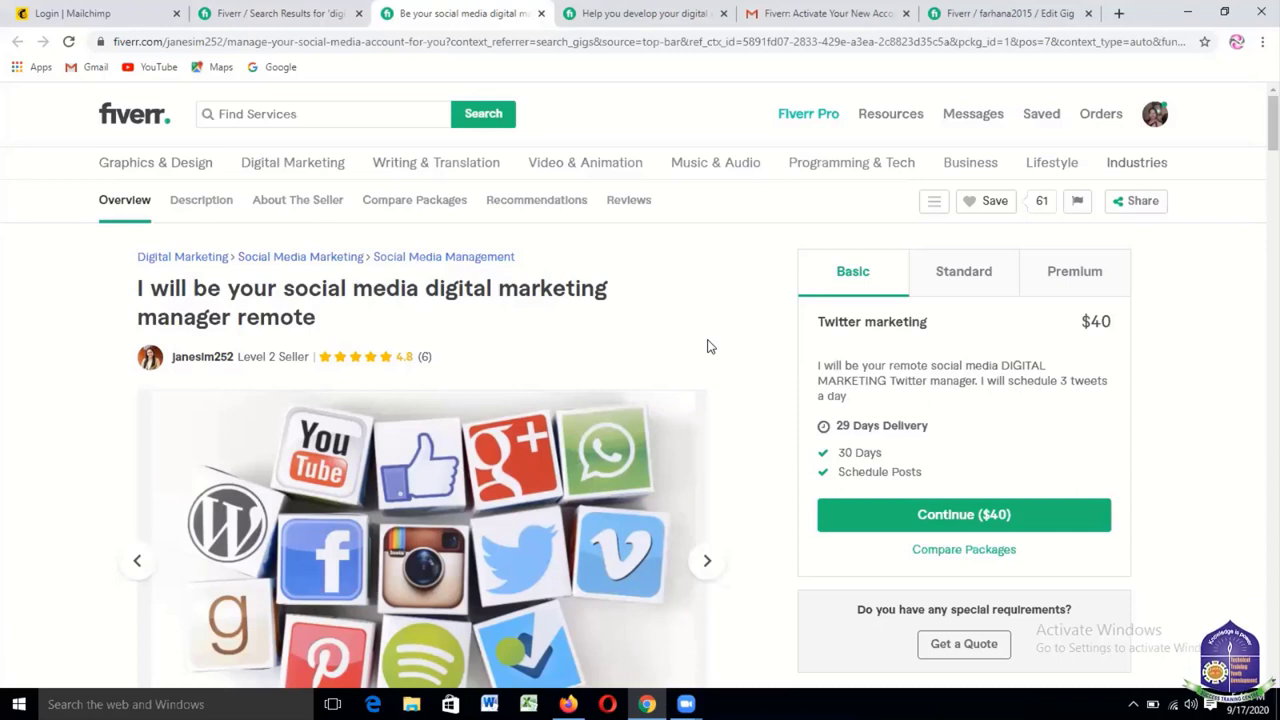
Review the competitor's Standard and Premium packages, then return to the Edit Gig tab
left_click(958, 278)
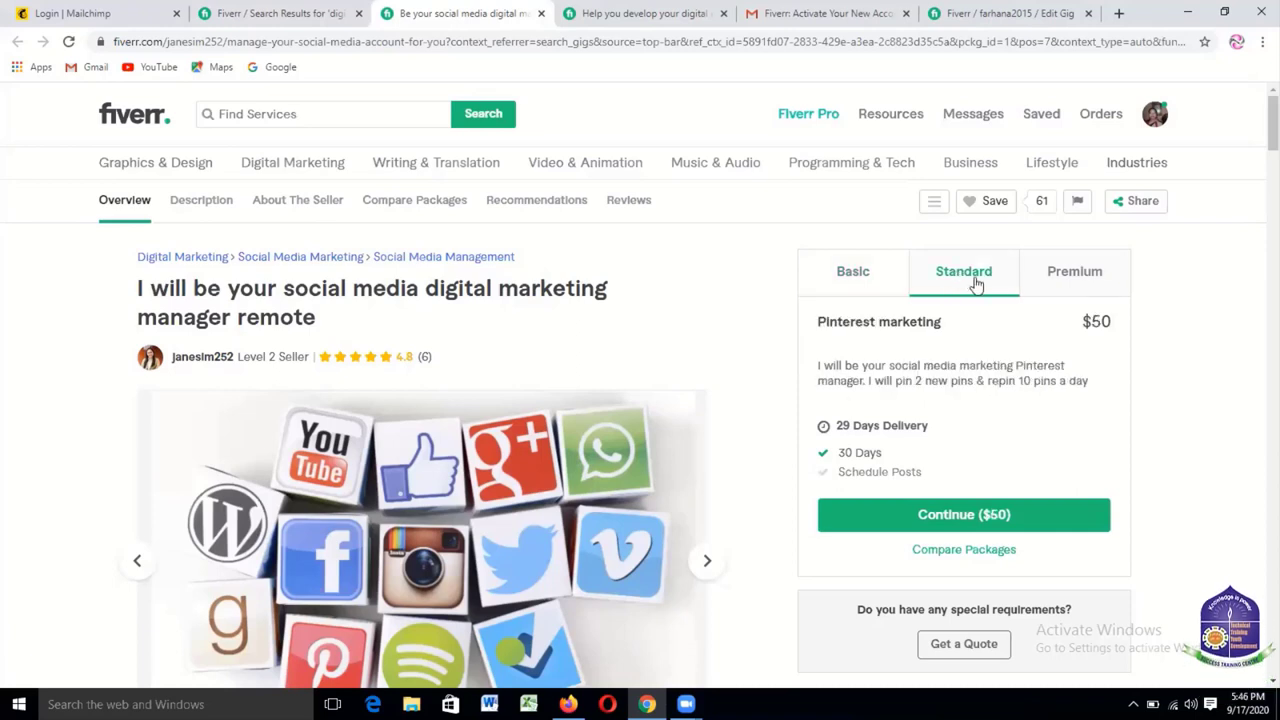
left_click(1055, 279)
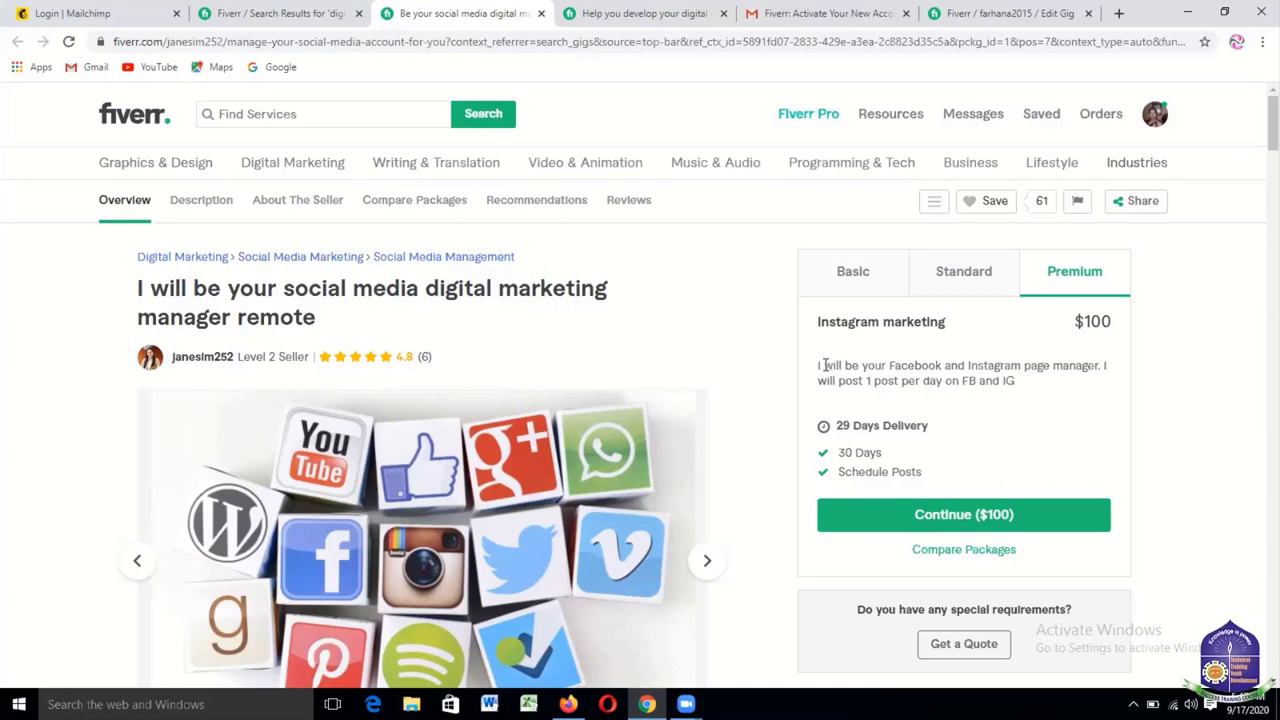
left_click_drag(817, 366, 1016, 385)
key("ctrl+c")
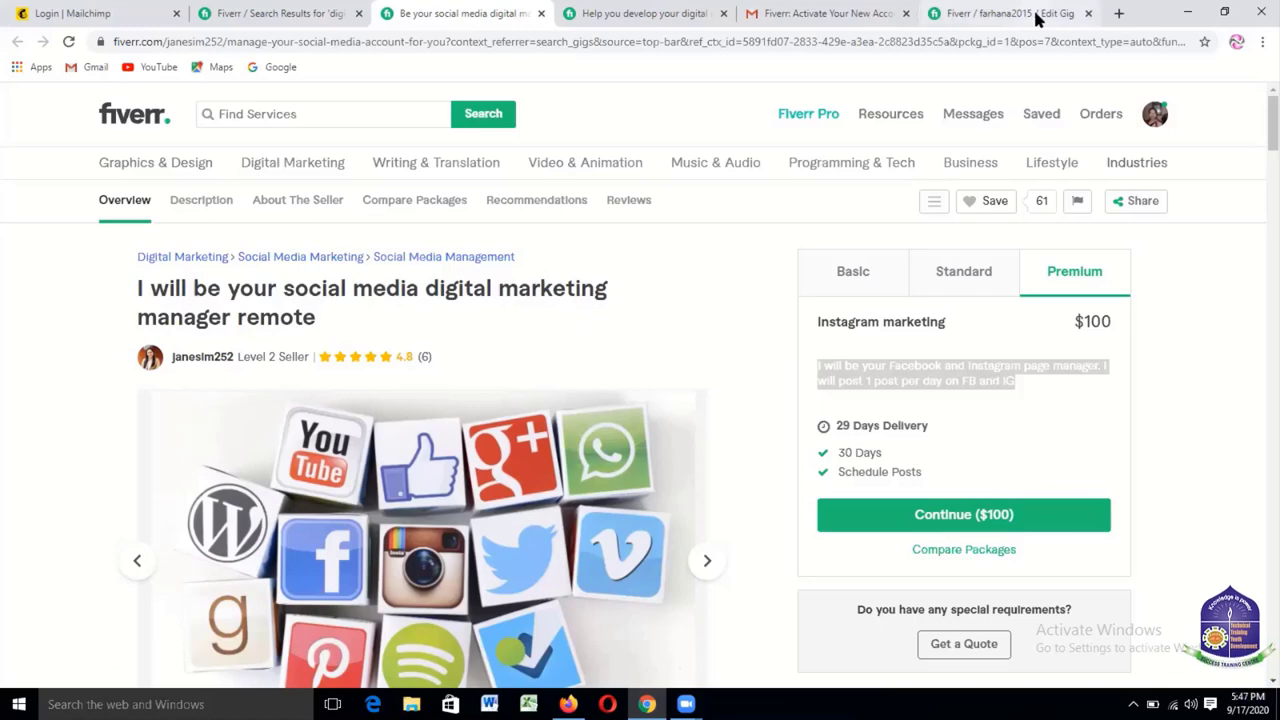
left_click(1037, 18)
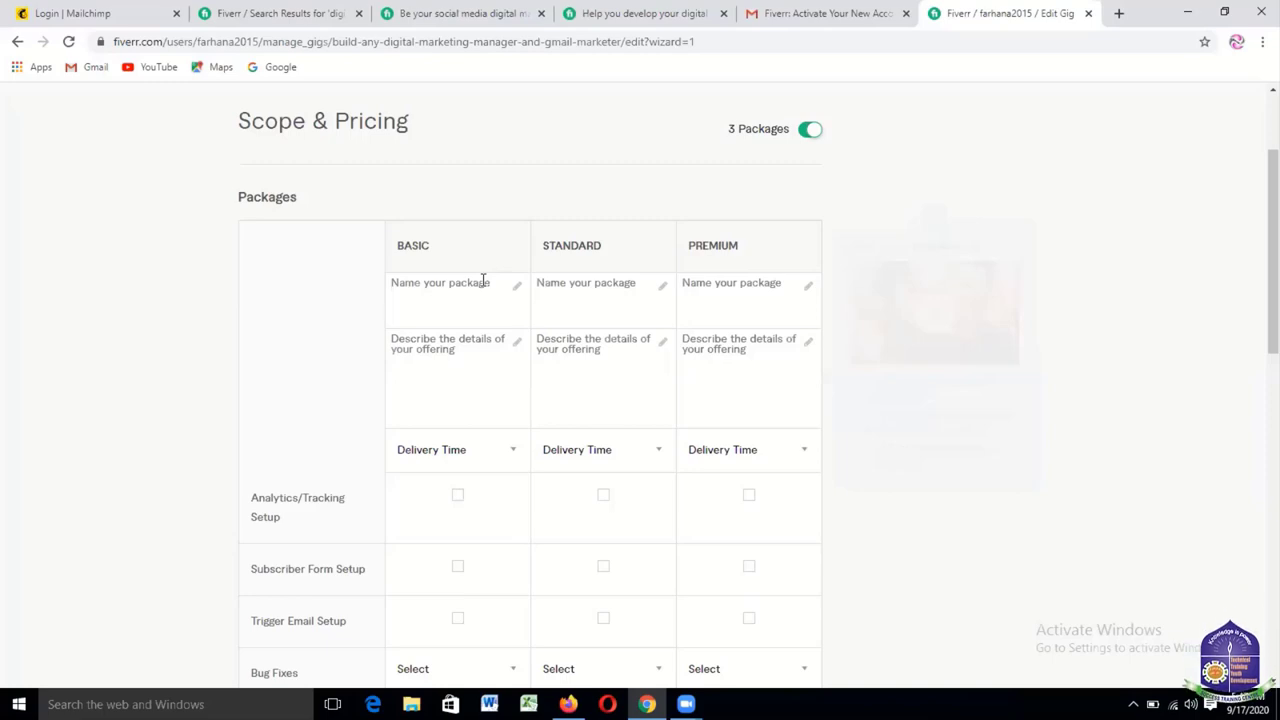
Select the Basic column's 'Name your package' field
left_click(483, 280)
left_click(440, 363)
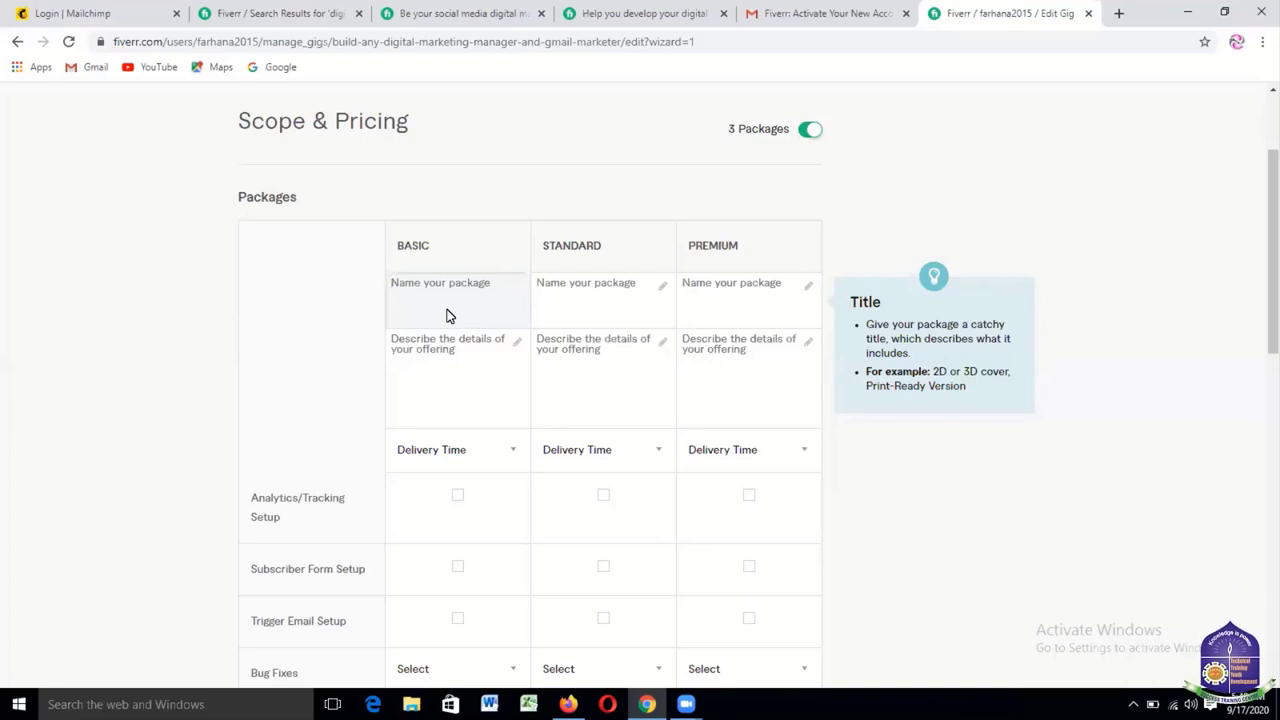
Name the Basic package 'Facebook Marketing'
type("Facebook Marketing")
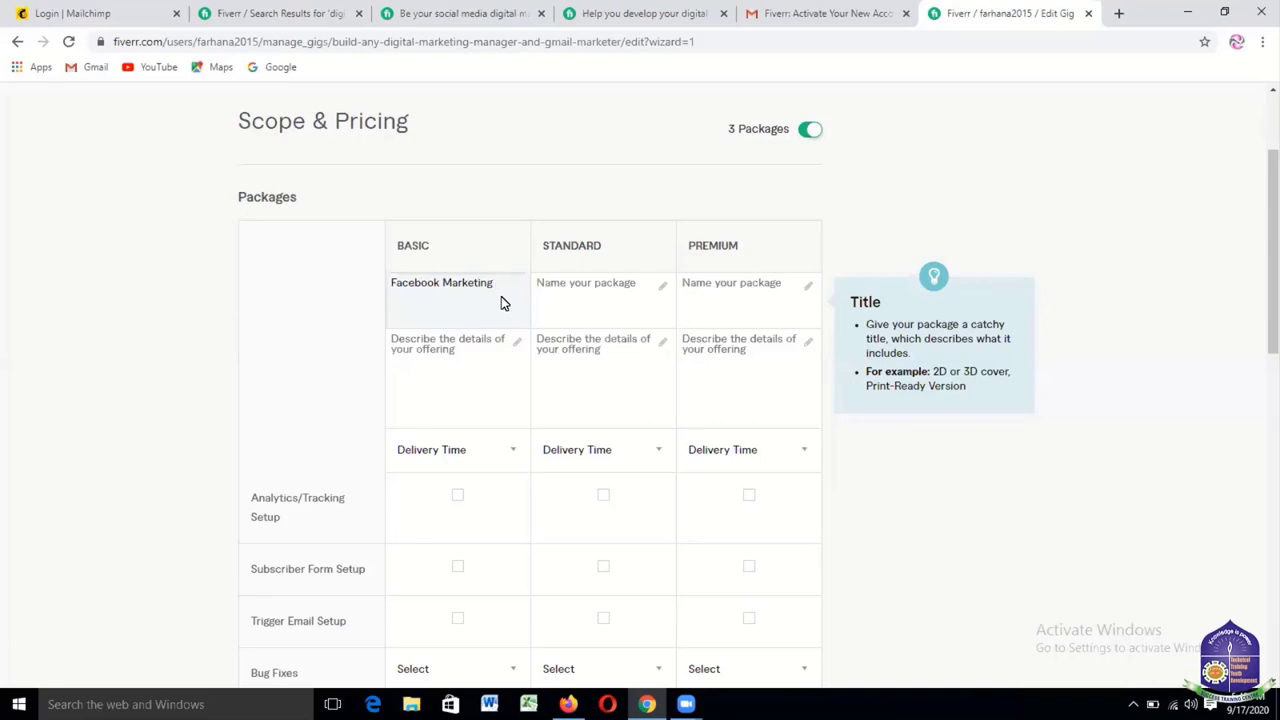
Paste the Basic description and change its ending 'IG' to 'Instagram'
left_click(447, 351)
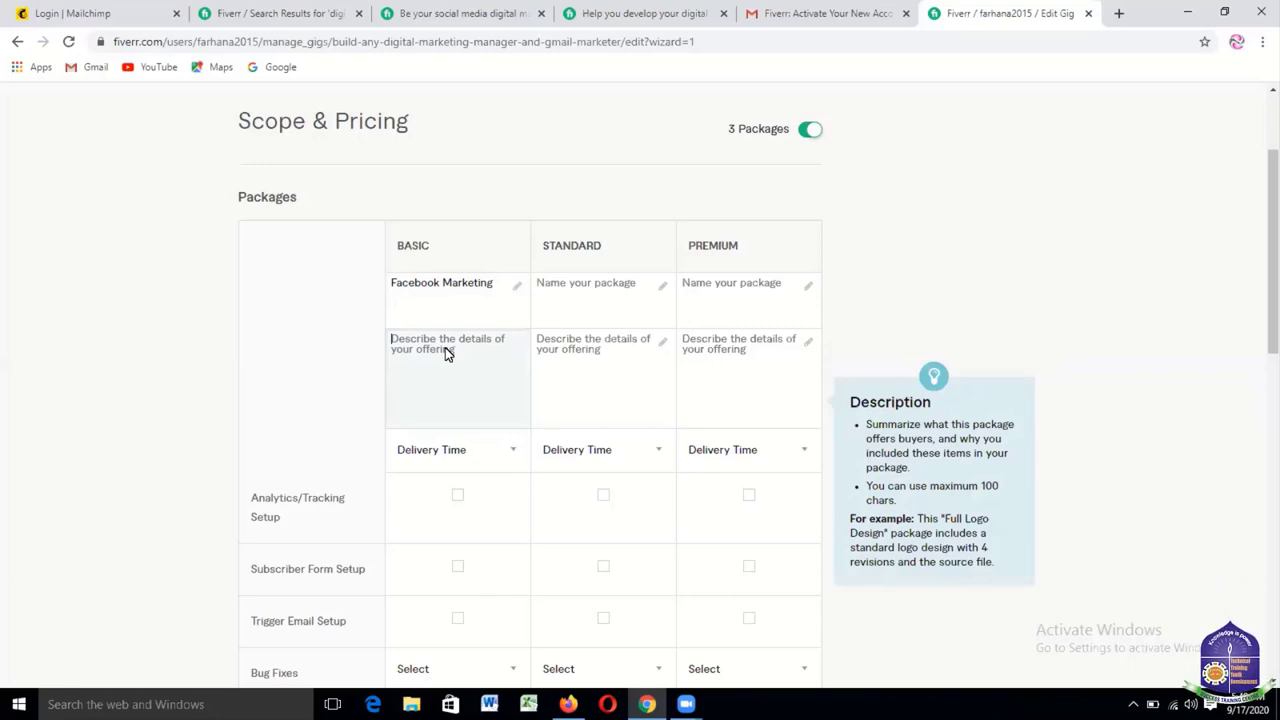
key("ctrl+v")
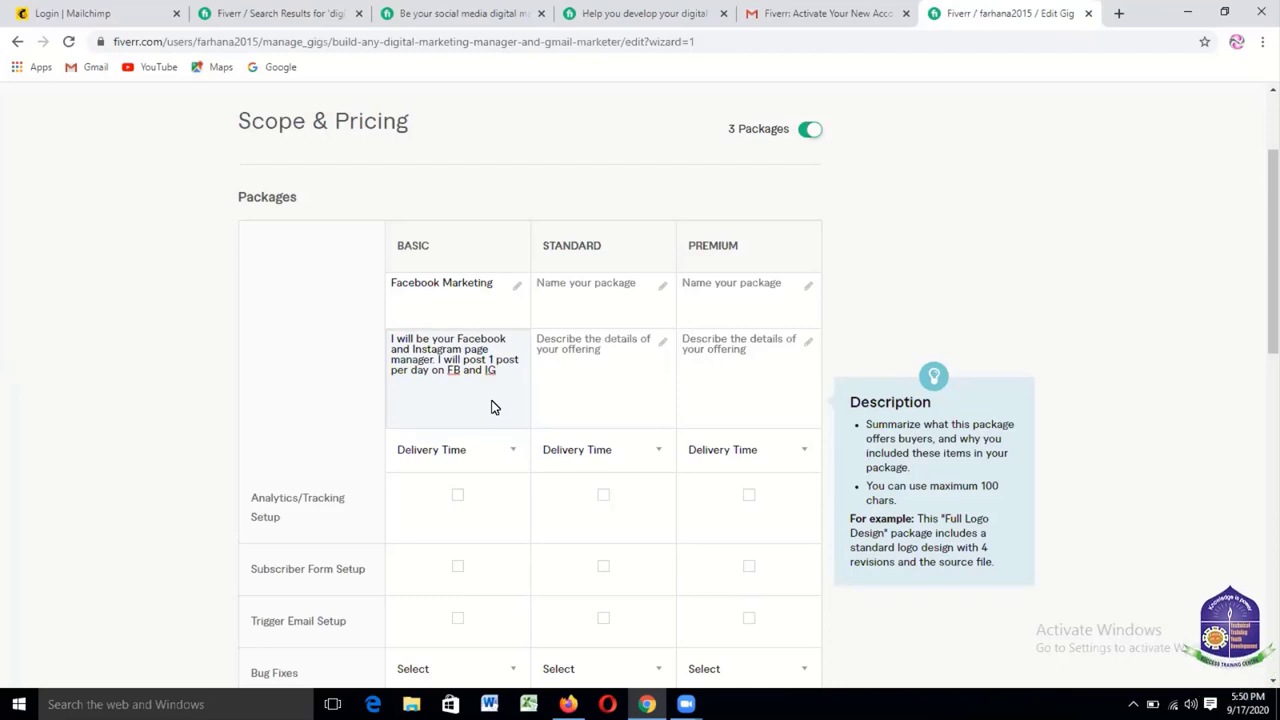
key("BackSpace")
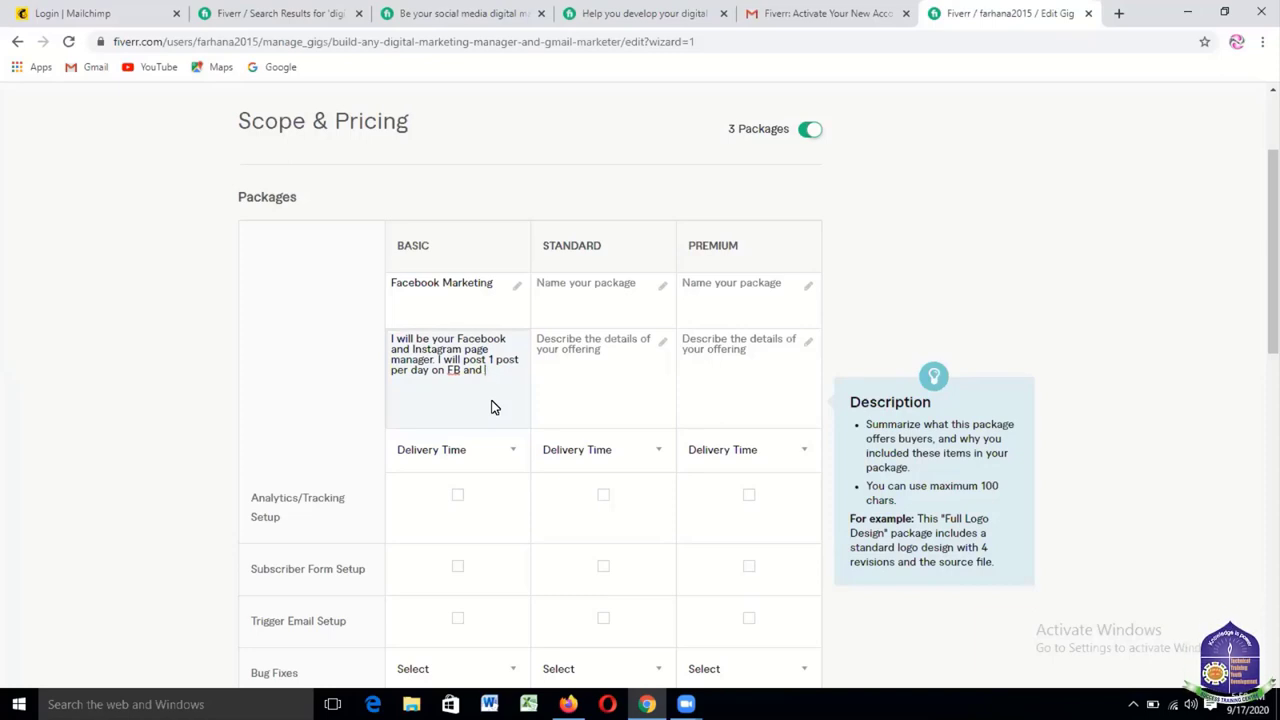
type("nsta")
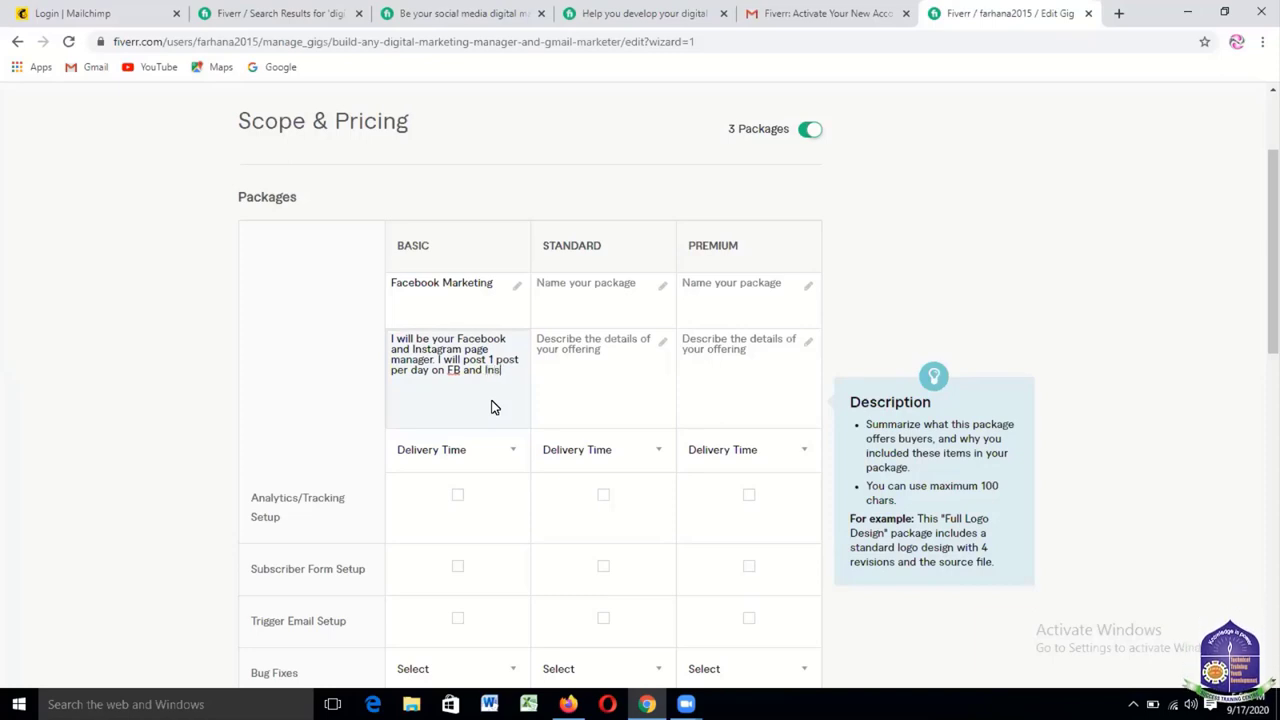
type("gram")
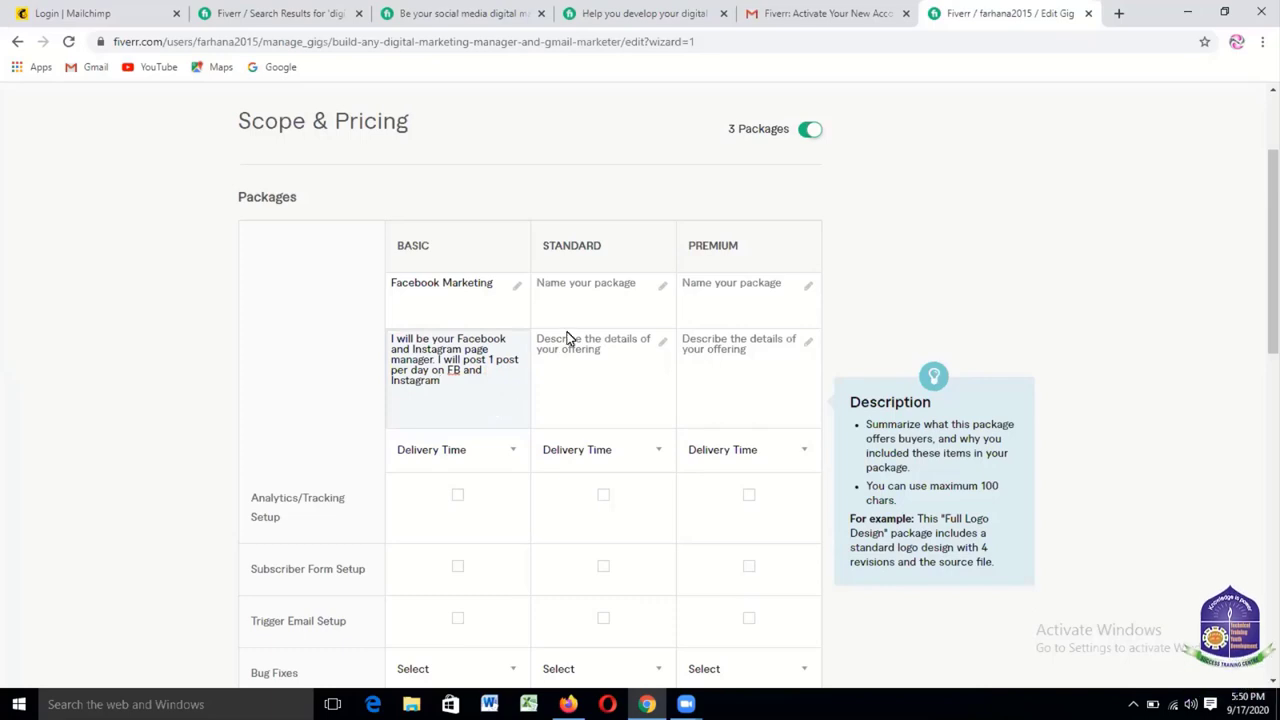
left_click(580, 294)
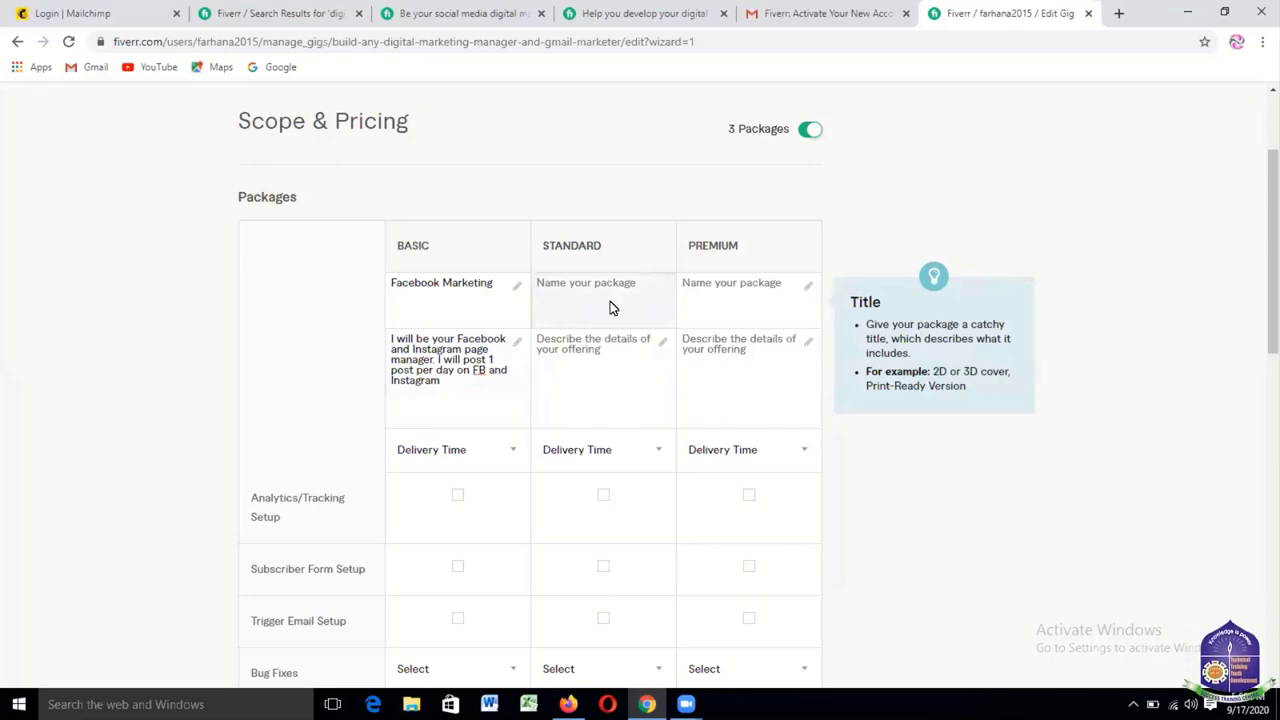
Name the Standard package 'Gmail Marketing'
type("Gmail Mar")
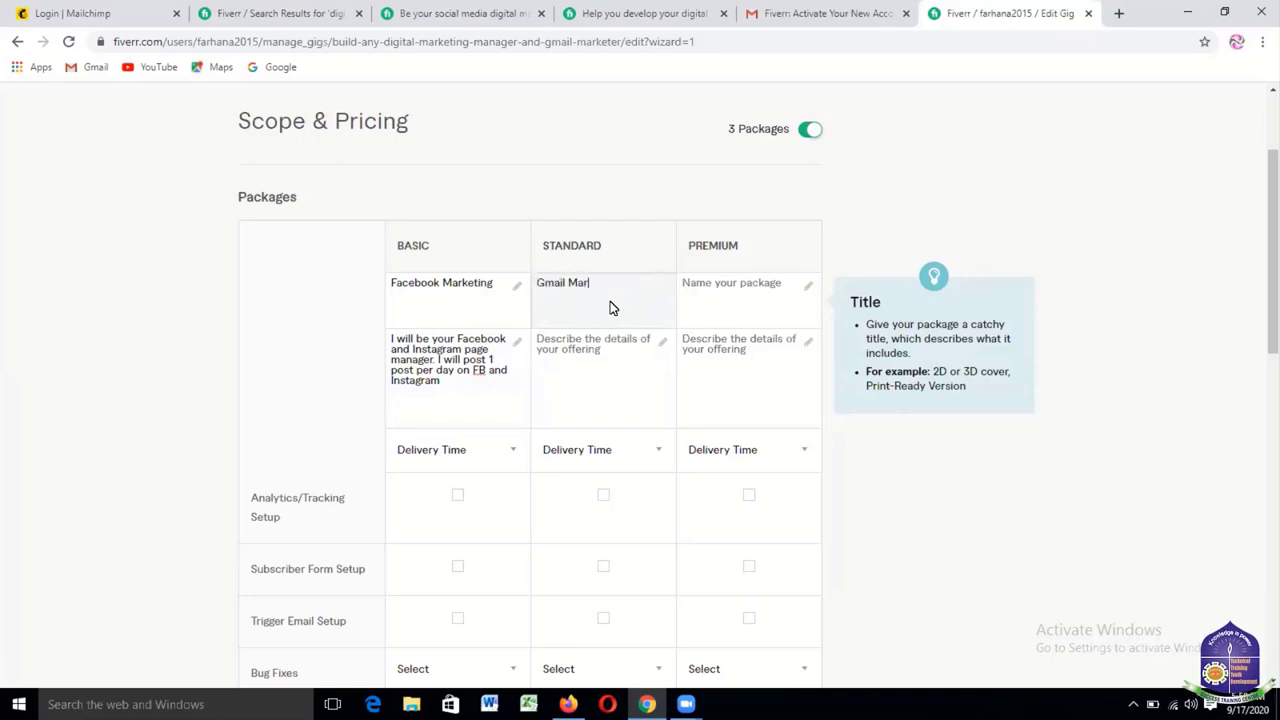
type("keting")
left_click(585, 355)
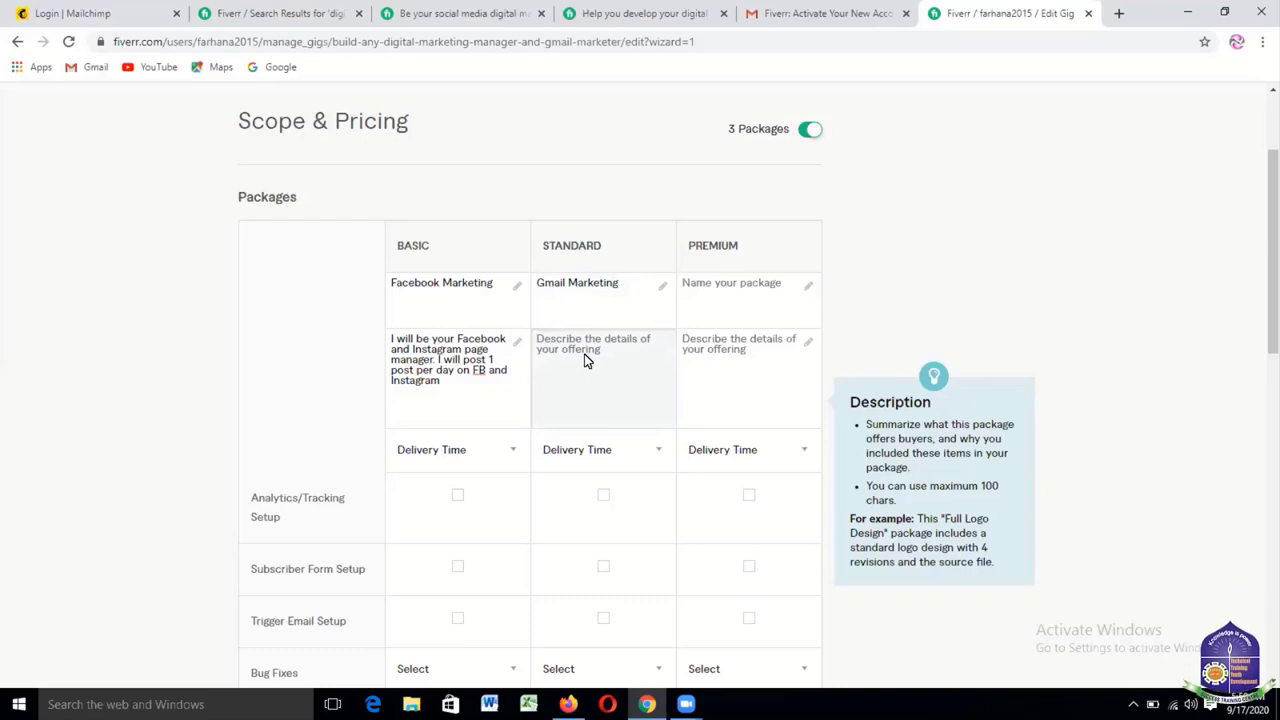
Paste the description into Standard, replacing 'Facebook' with 'Gmail collect' and removing 'Instagram page'
type("I will be your Facebook and Instagram page manager. I will post 1 post per day on FB and IG")
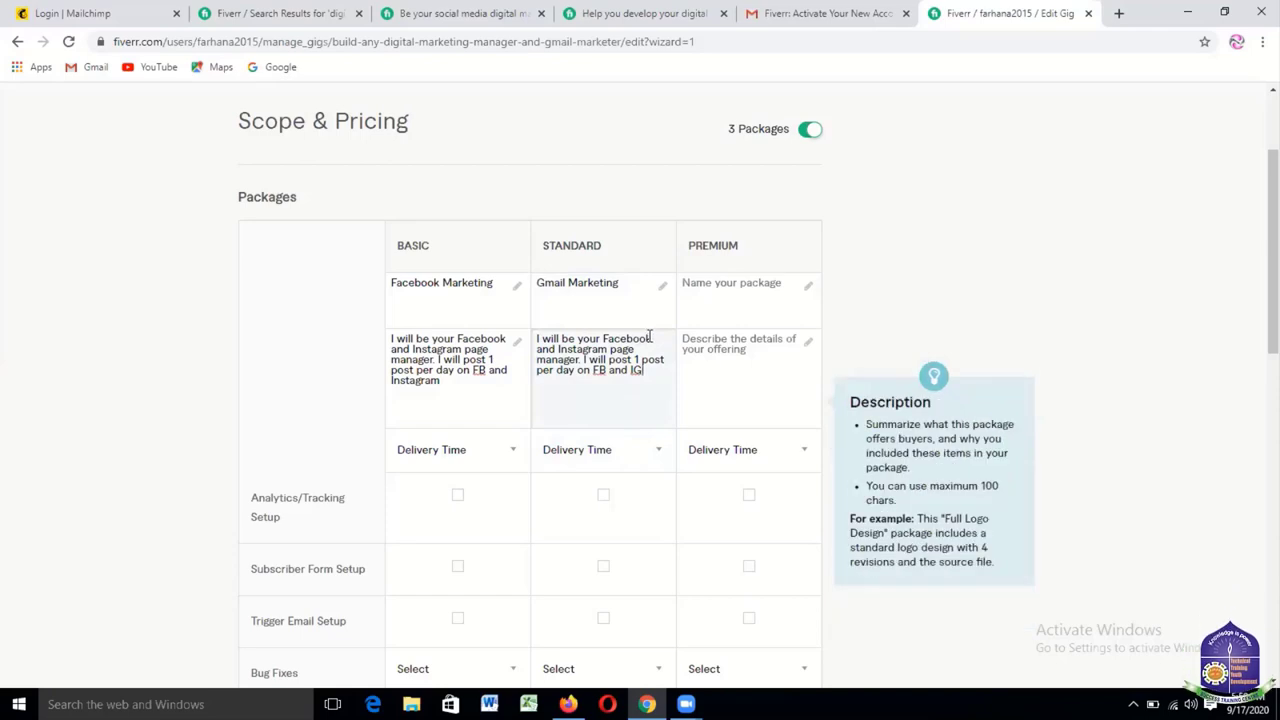
left_click_drag(650, 336, 602, 338)
type("Gmail")
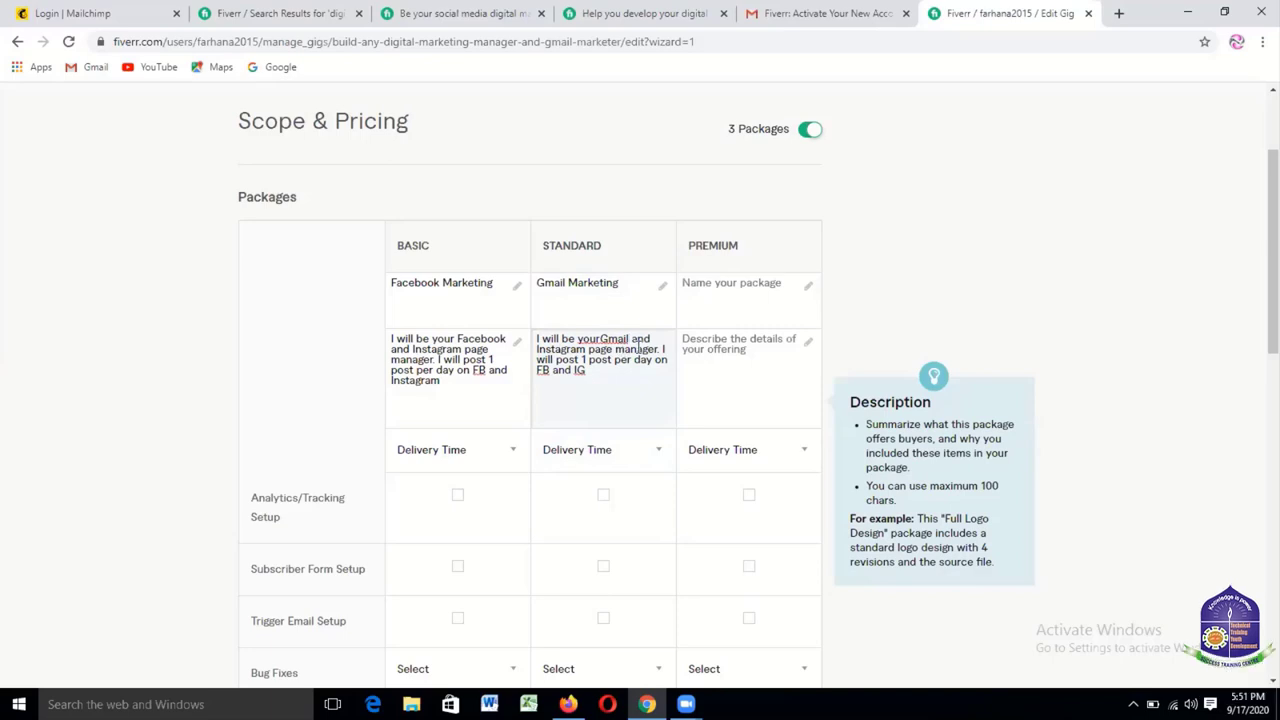
type("collect")
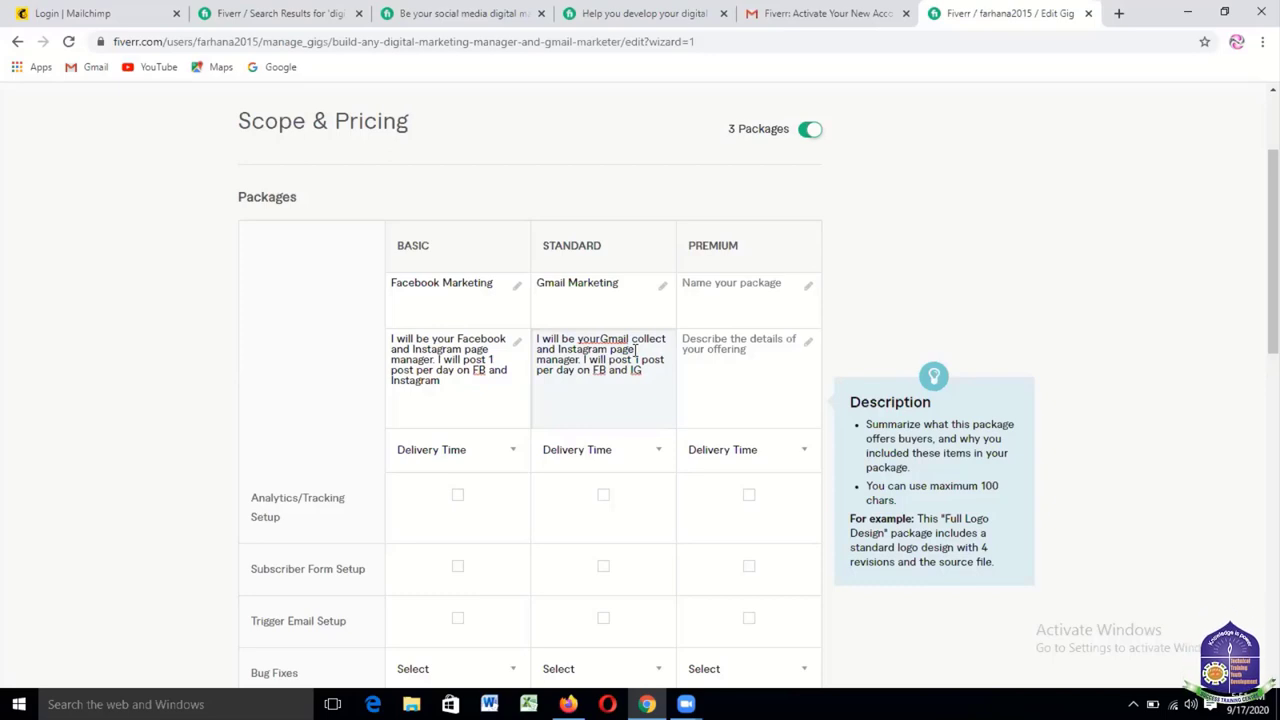
left_click_drag(636, 350, 557, 349)
key("BackSpace")
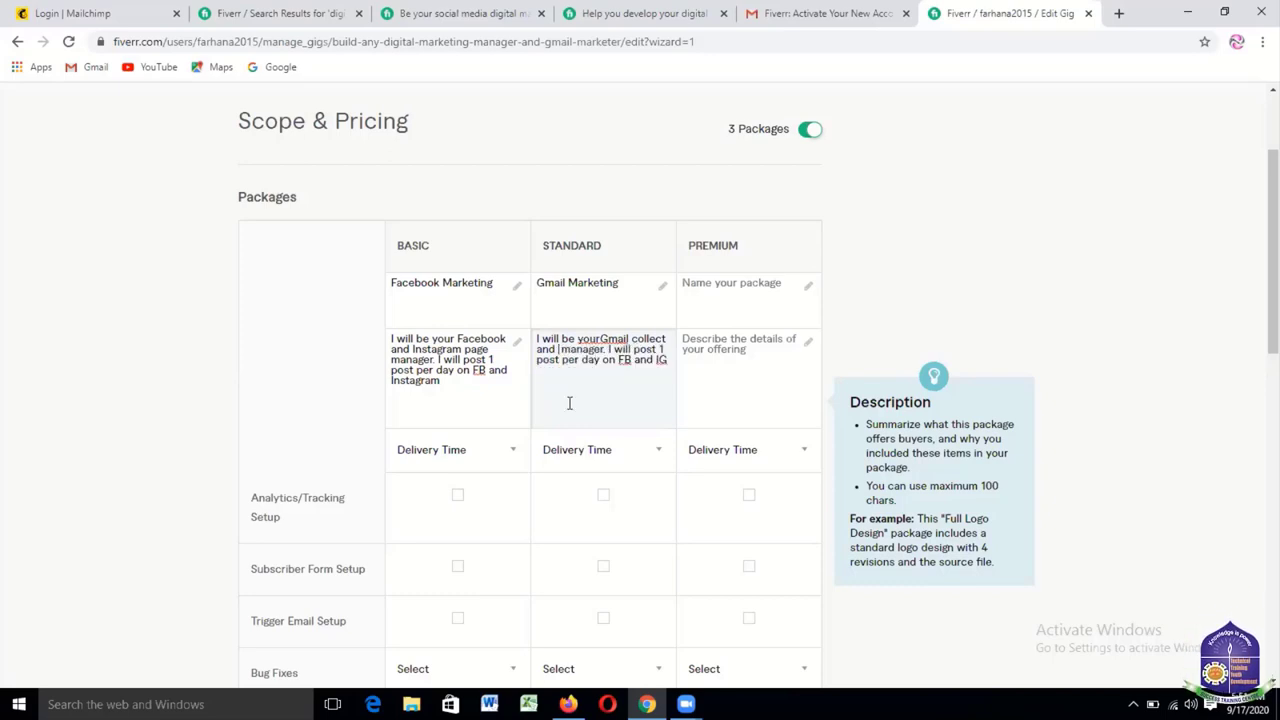
Insert 'Mailchimp' and change 'post' after 'I will' to 'send' in the Standard description
mouse_move(860, 285)
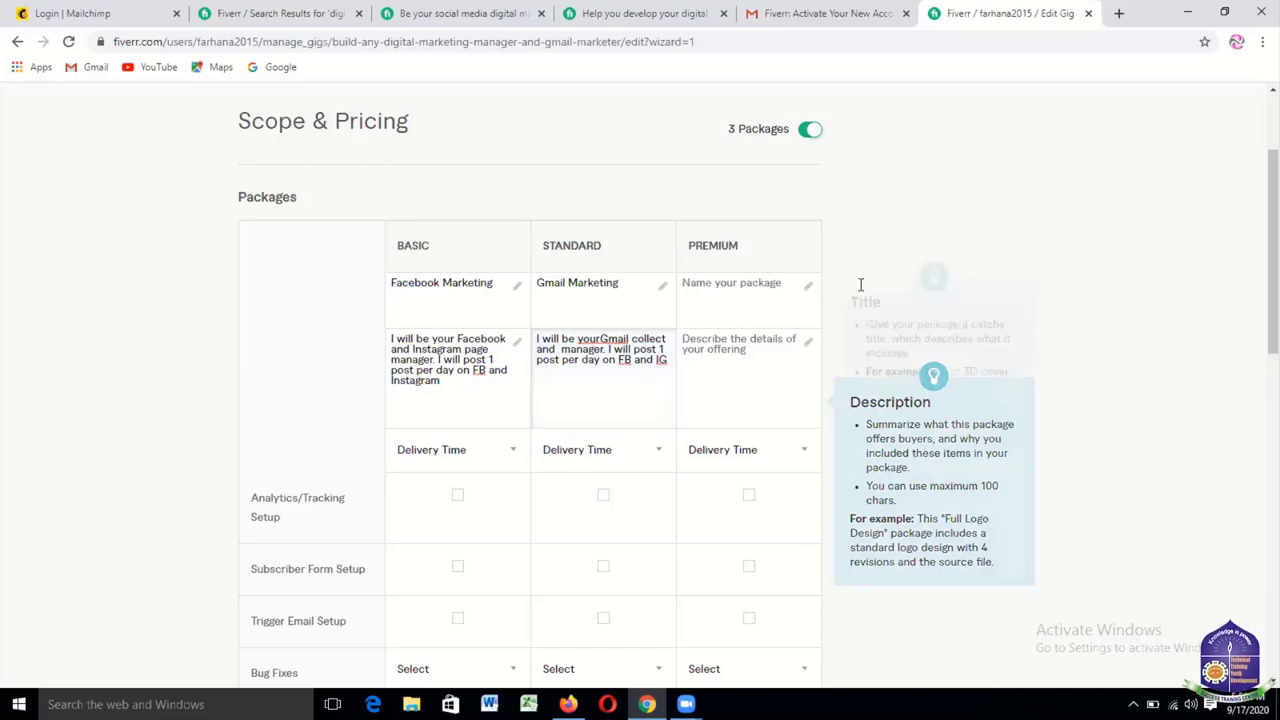
type("Mailch")
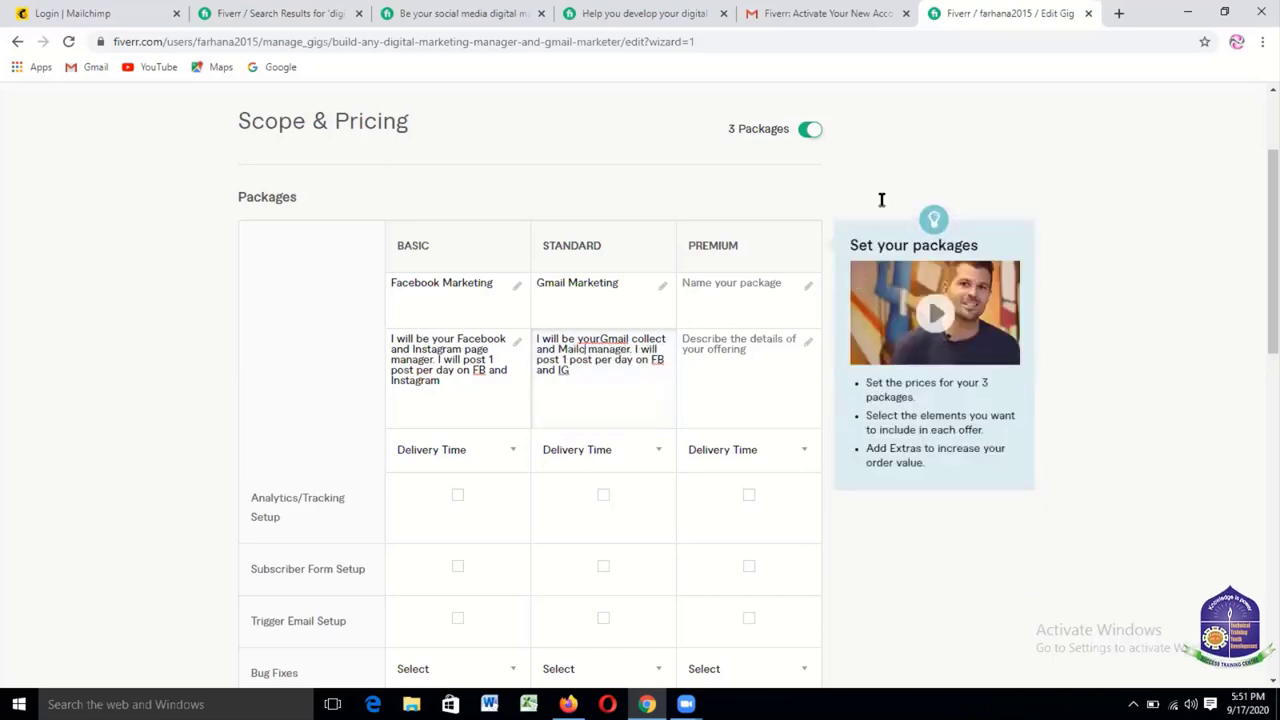
type("imp")
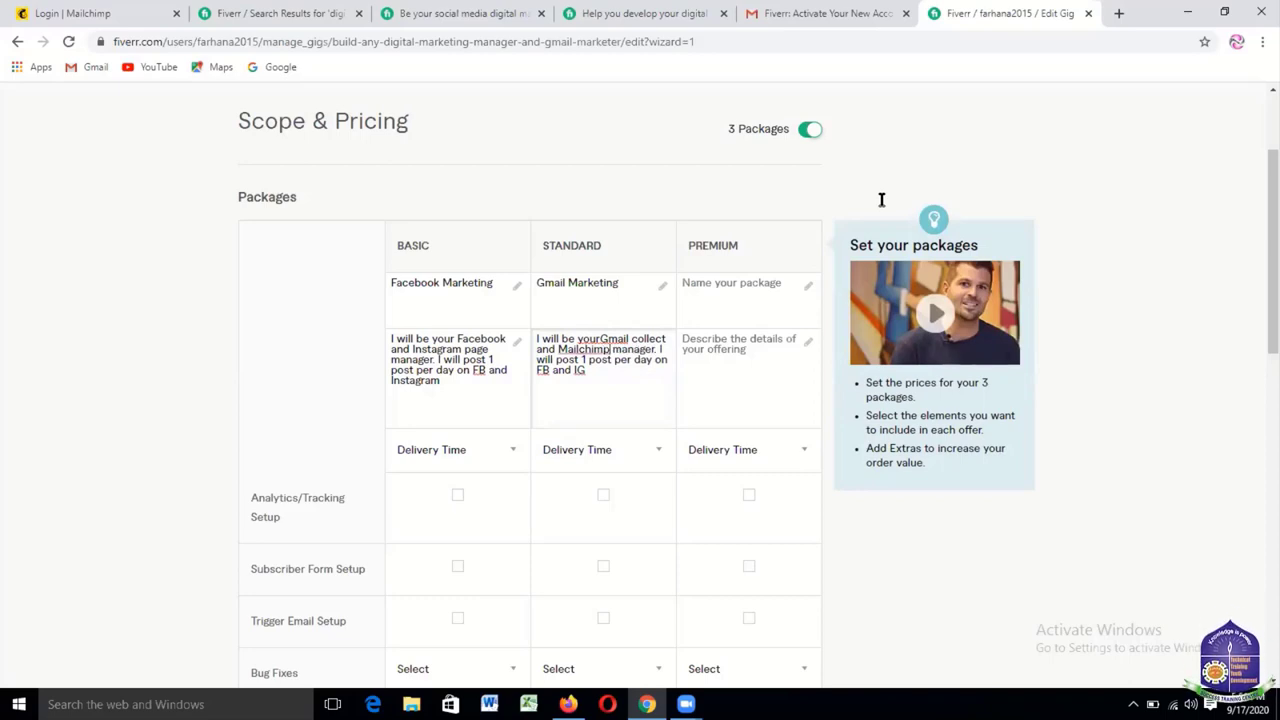
type("sen")
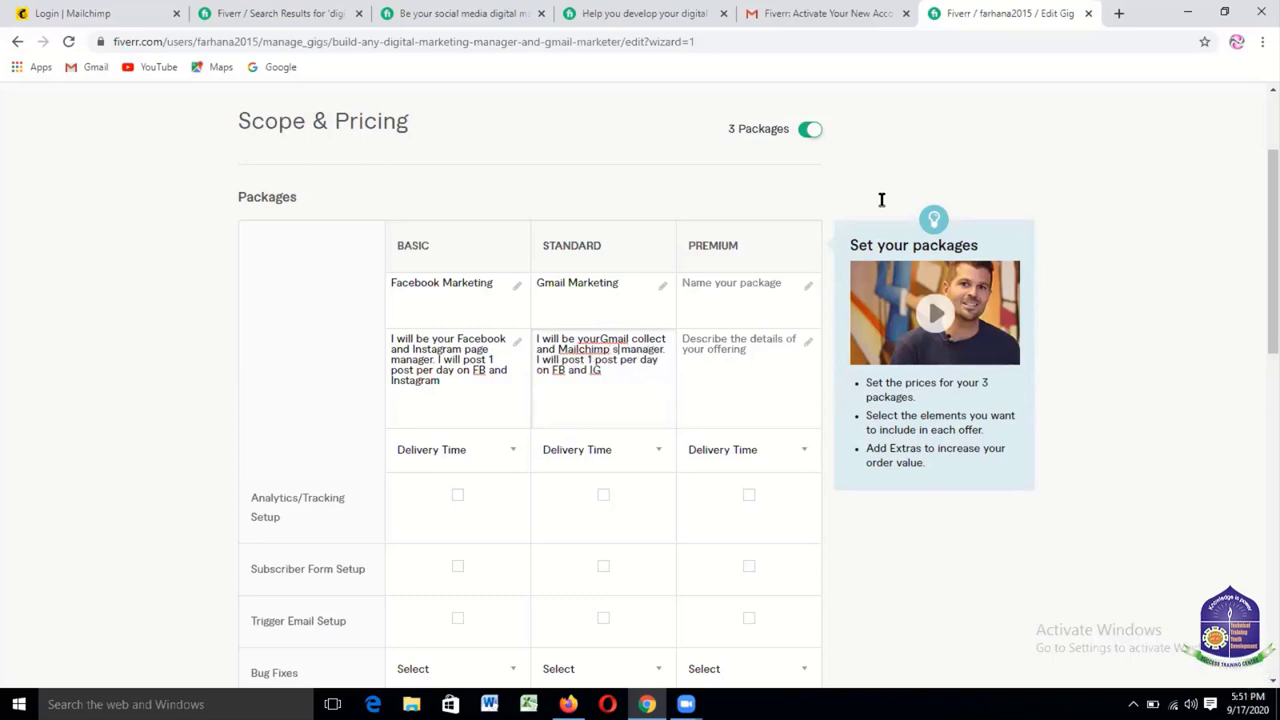
key("BackSpace")
key("BackSpace")
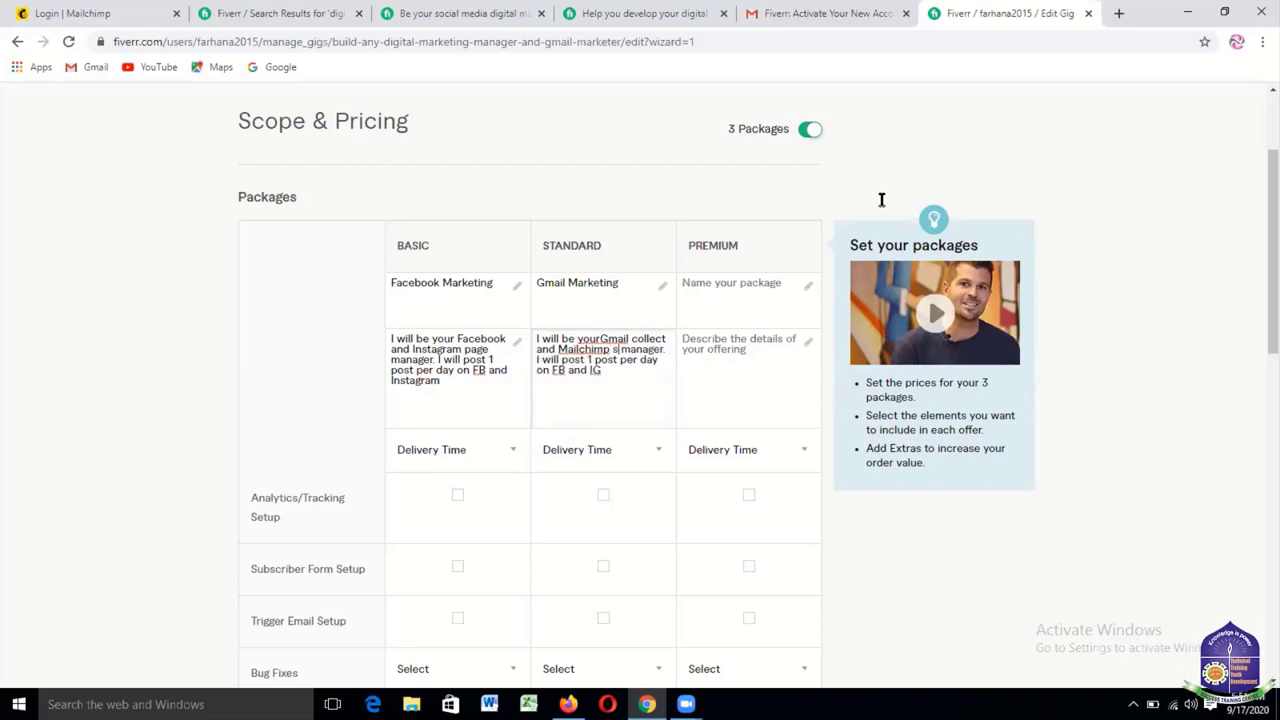
key("BackSpace")
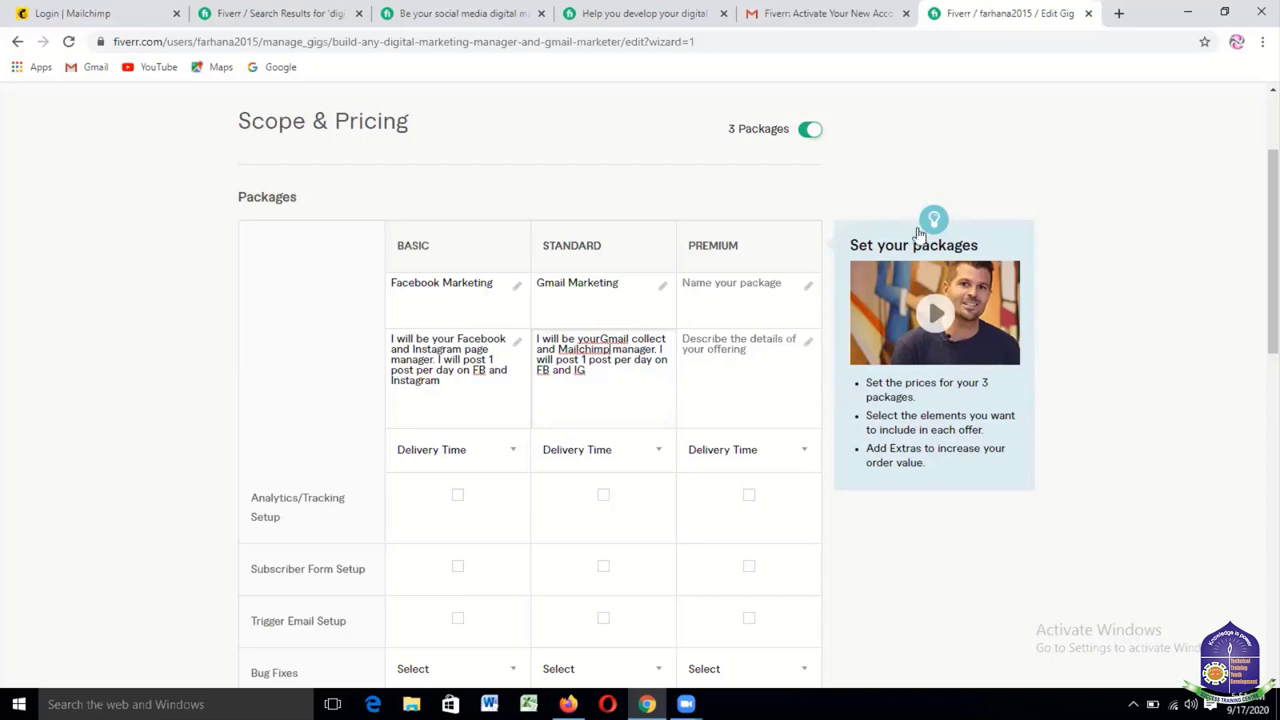
left_click(597, 394)
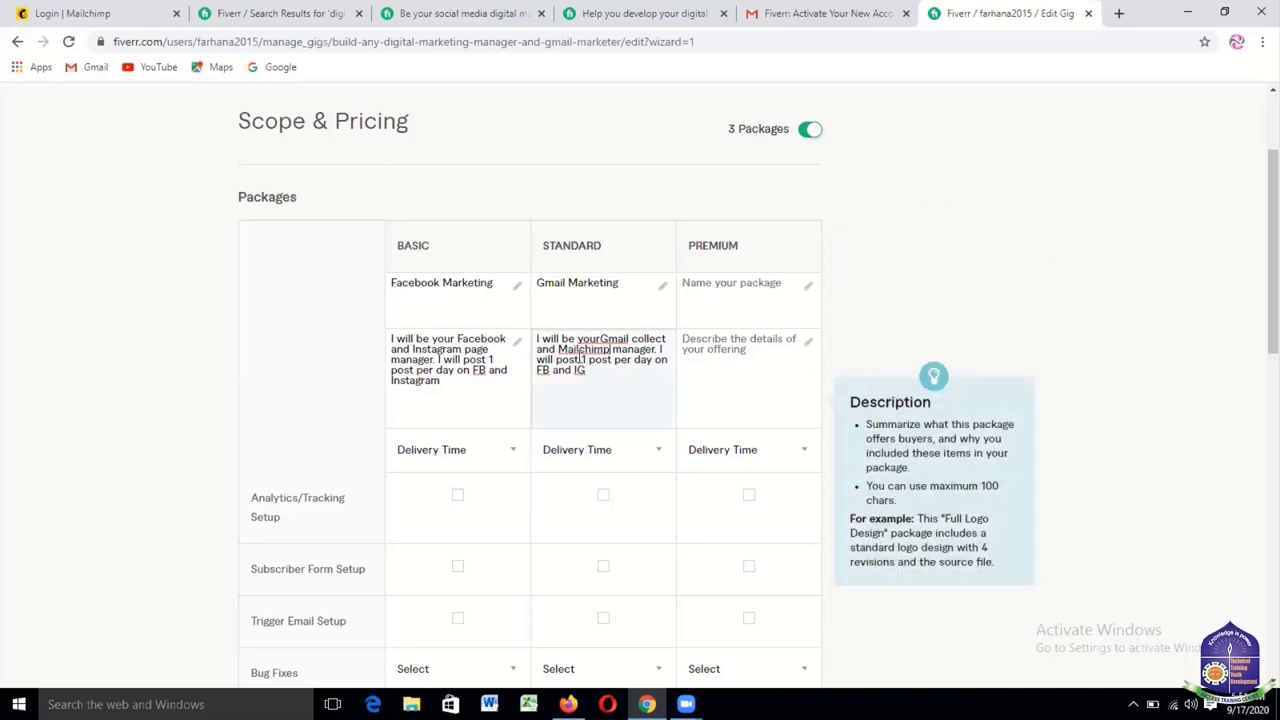
double_click(567, 361)
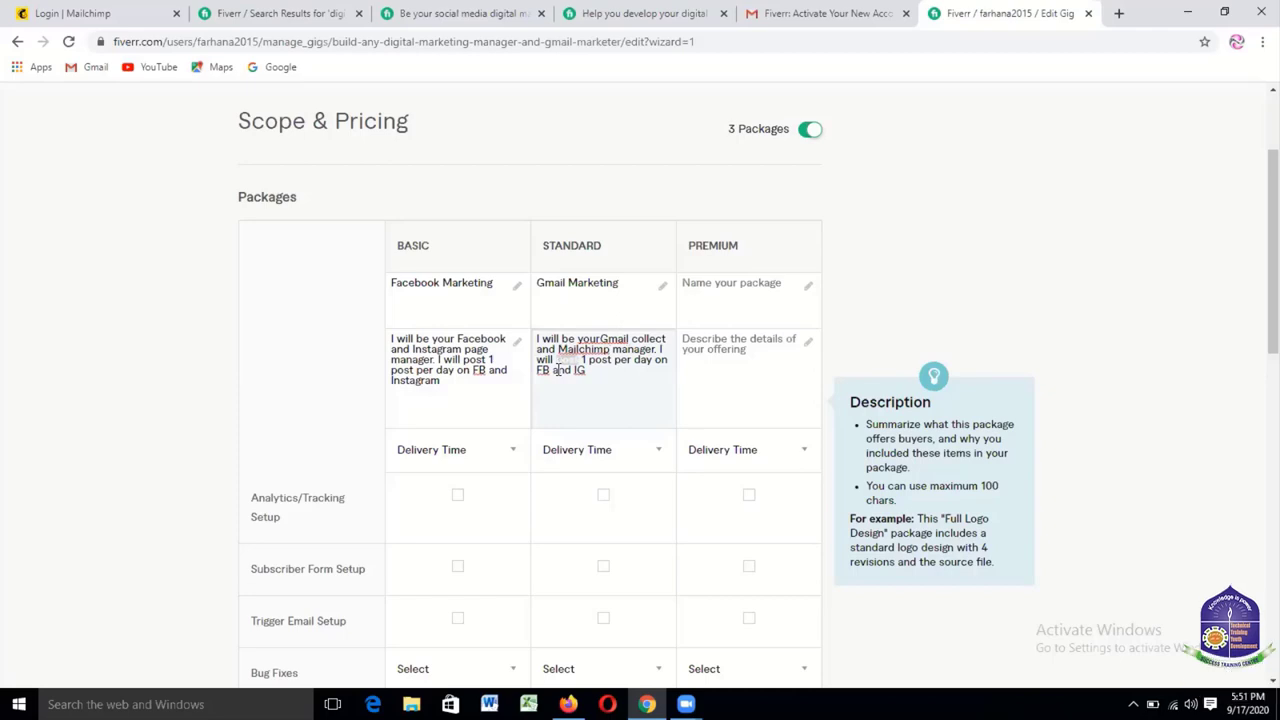
type("s")
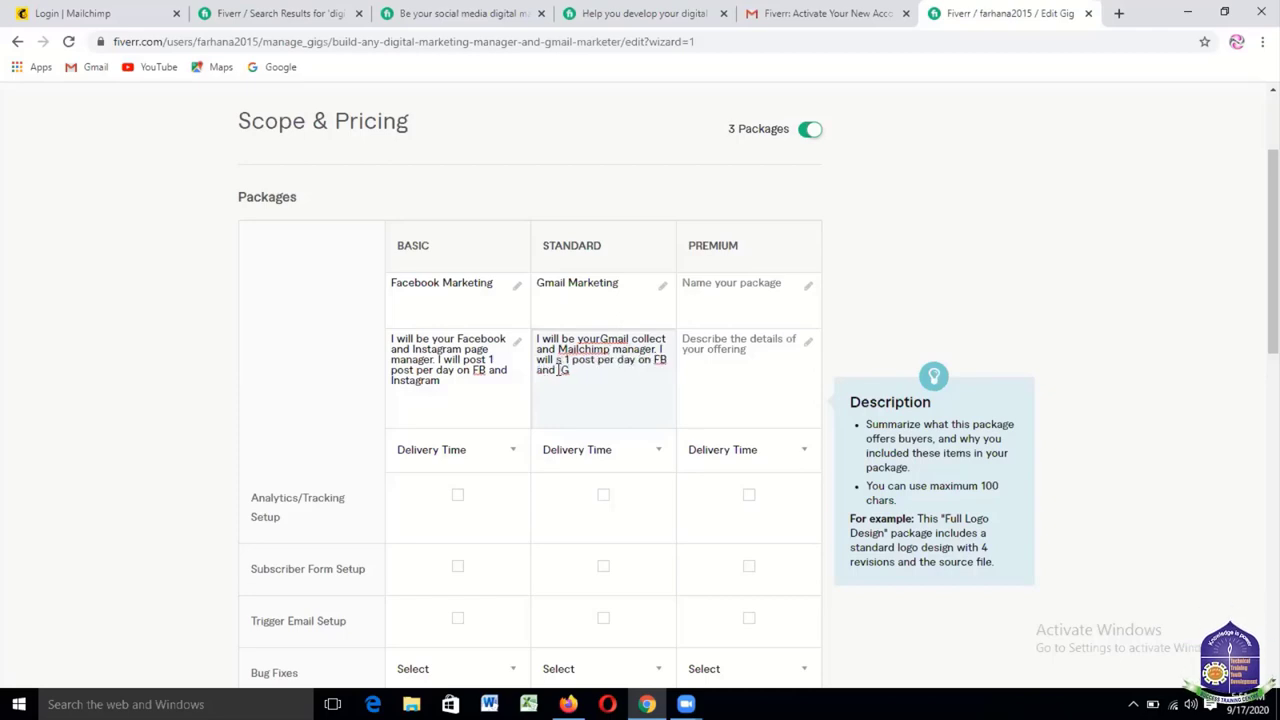
type("end")
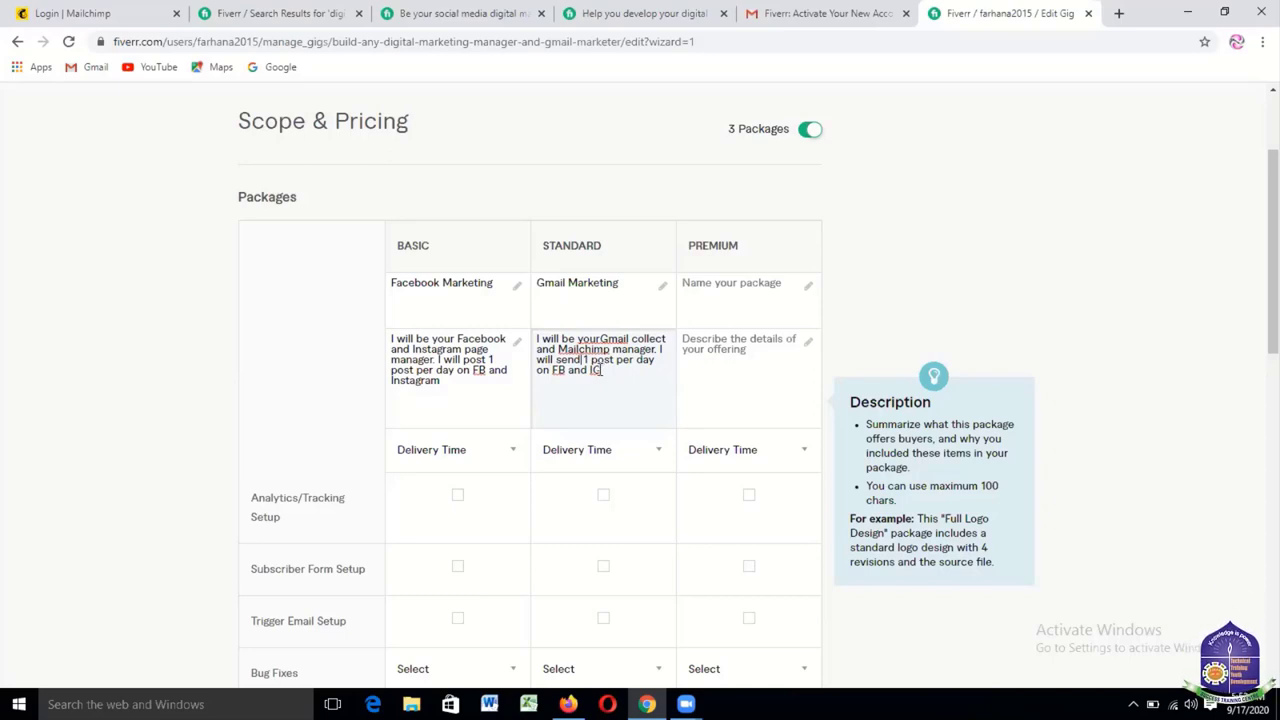
Delete the 'FB and IG' ending from the Standard description and correct 'yourGmail' to 'your Gmail'
left_click_drag(602, 370, 560, 372)
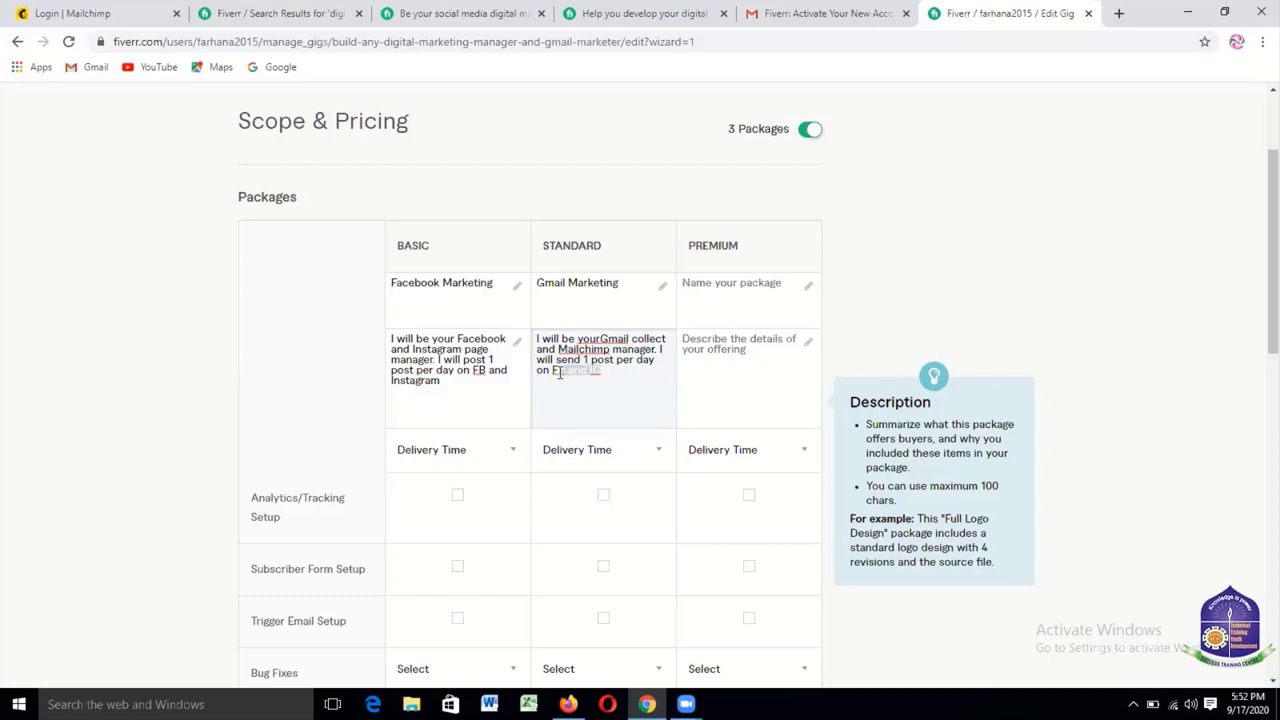
left_click_drag(560, 372, 554, 372)
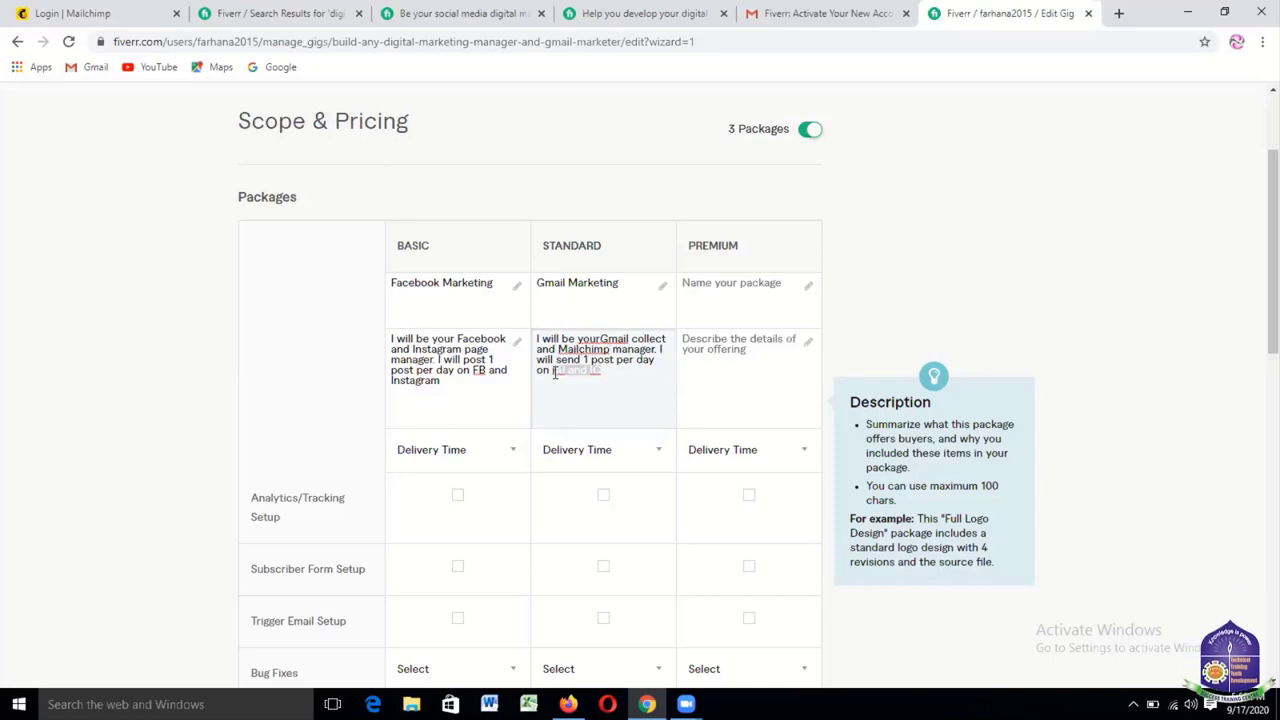
left_click_drag(554, 372, 547, 373)
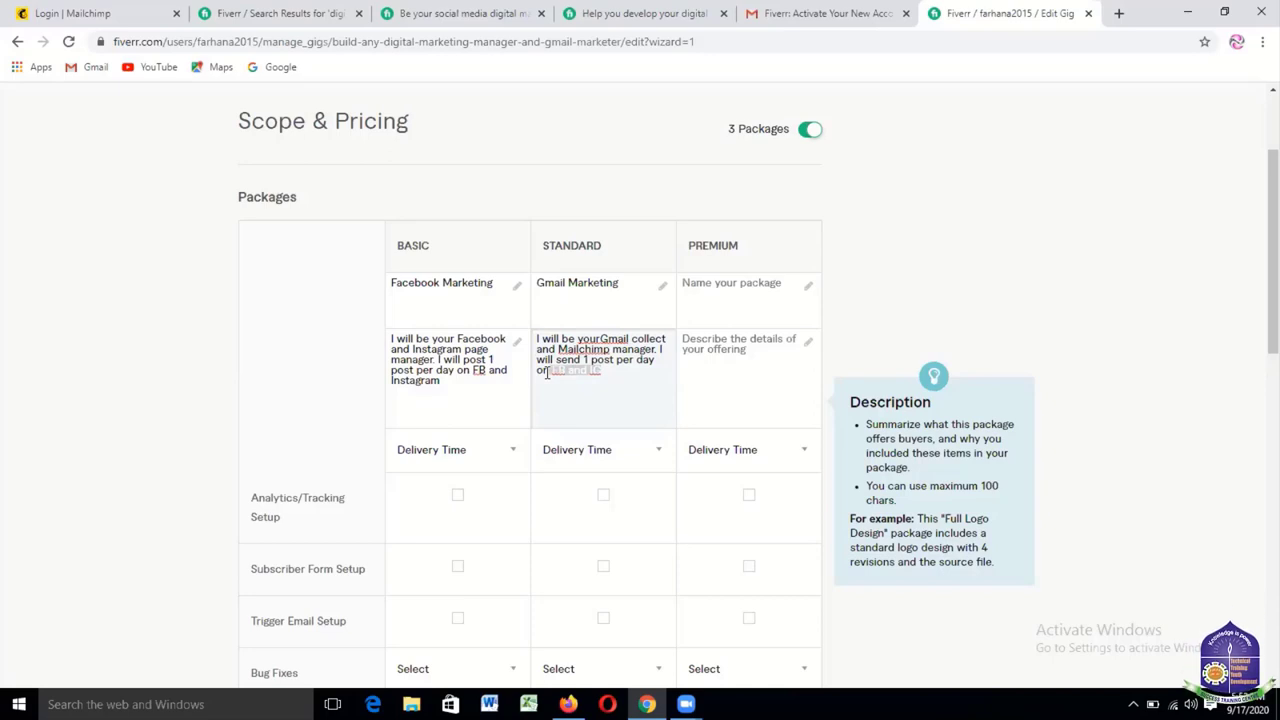
key("BackSpace")
left_click(600, 339)
key("BackSpace")
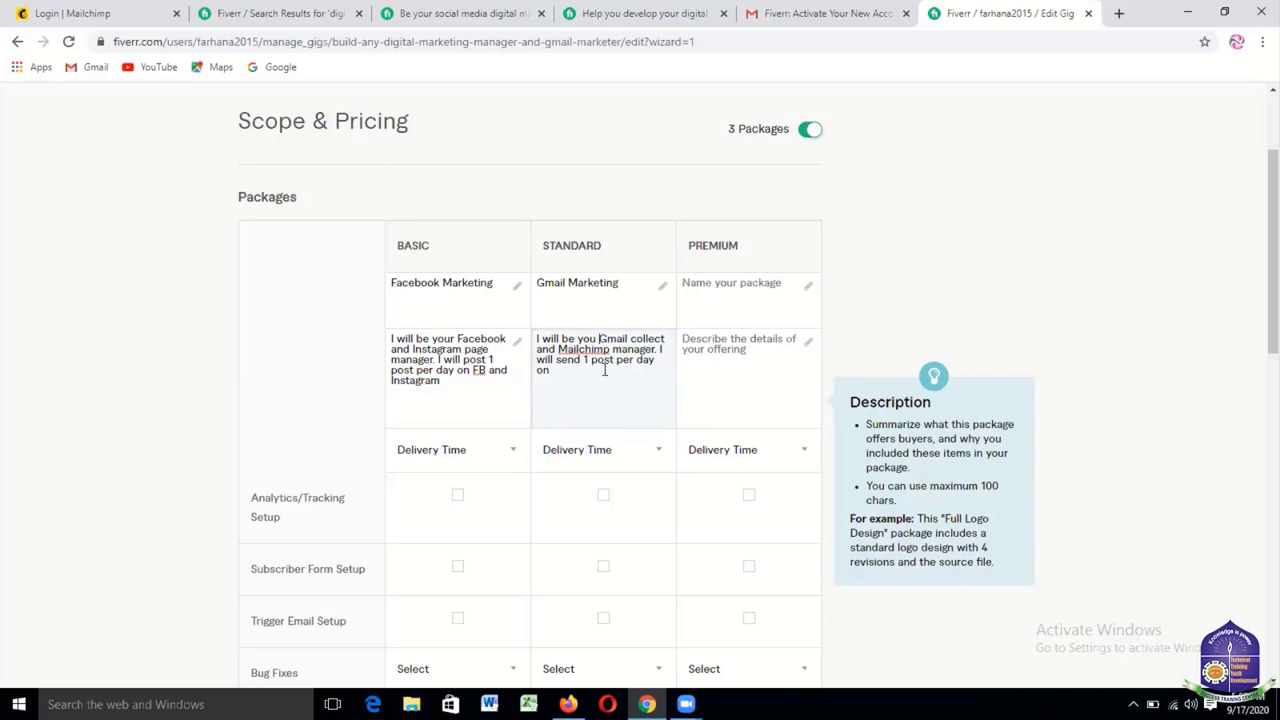
key("BackSpace")
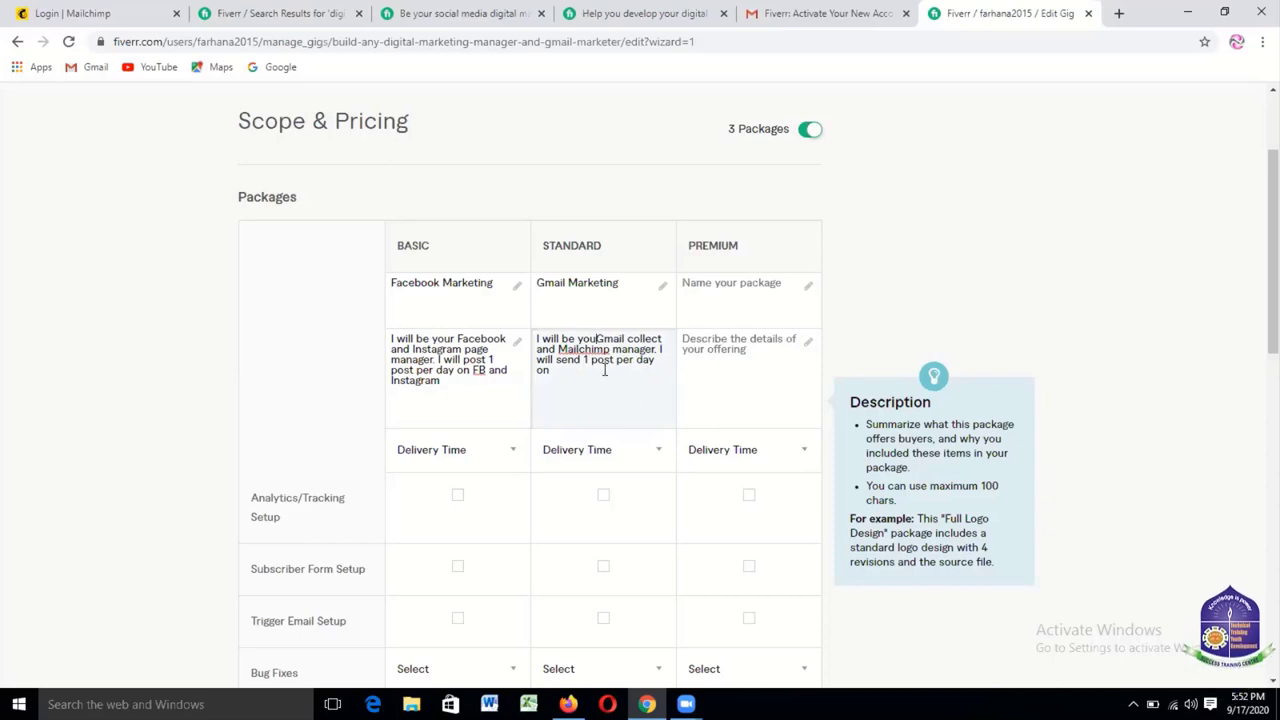
type("r")
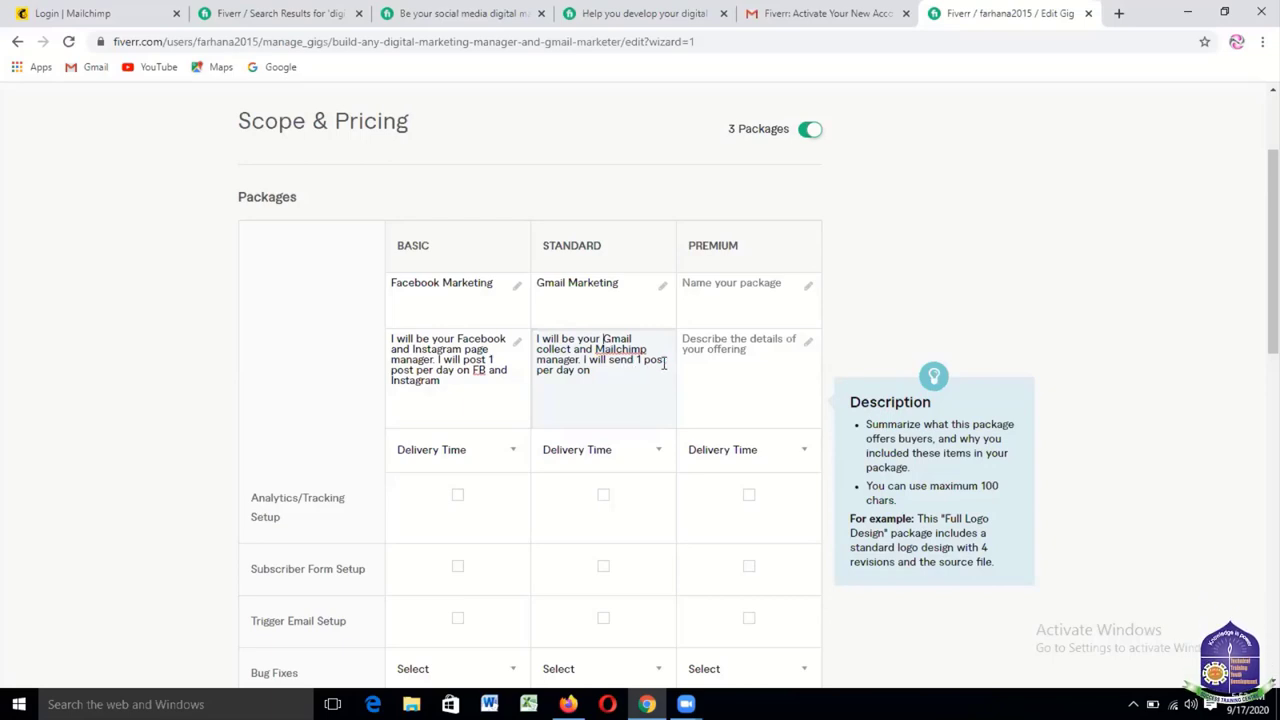
Replace '1 post' with '500 gmail' so the description reads 'I will send 500 gmail per day'
left_click_drag(667, 362, 637, 362)
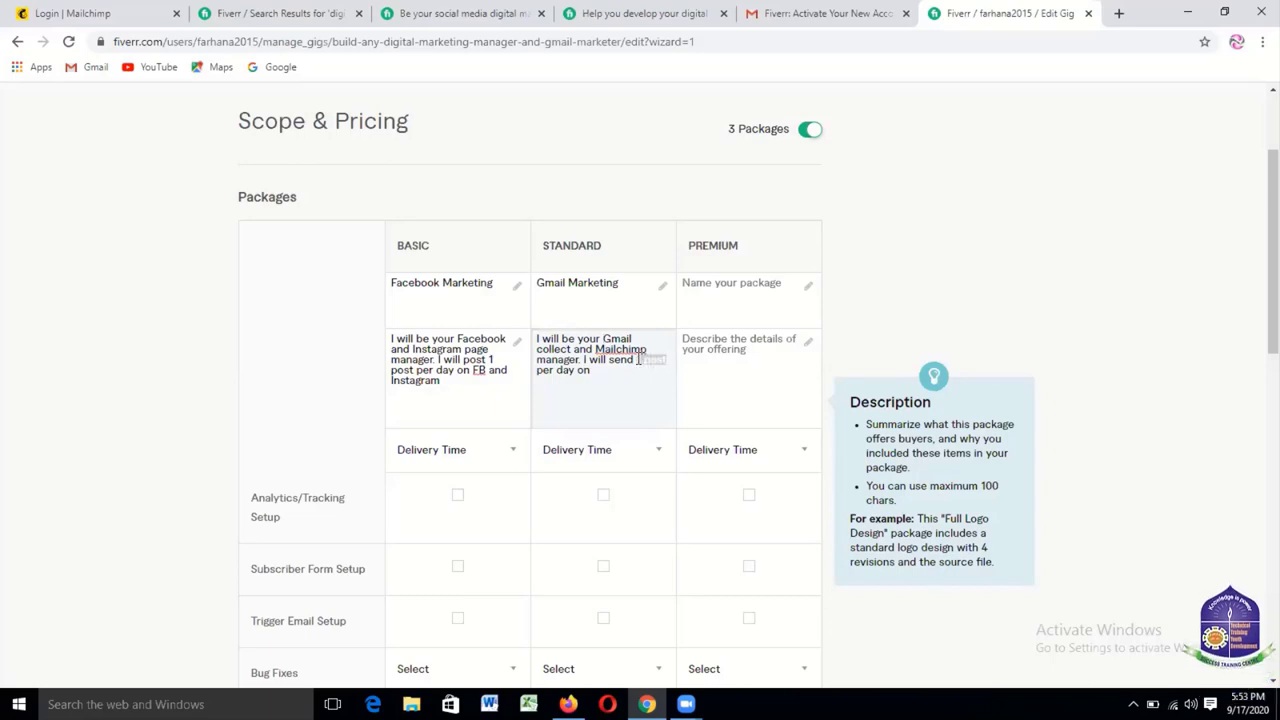
type("100")
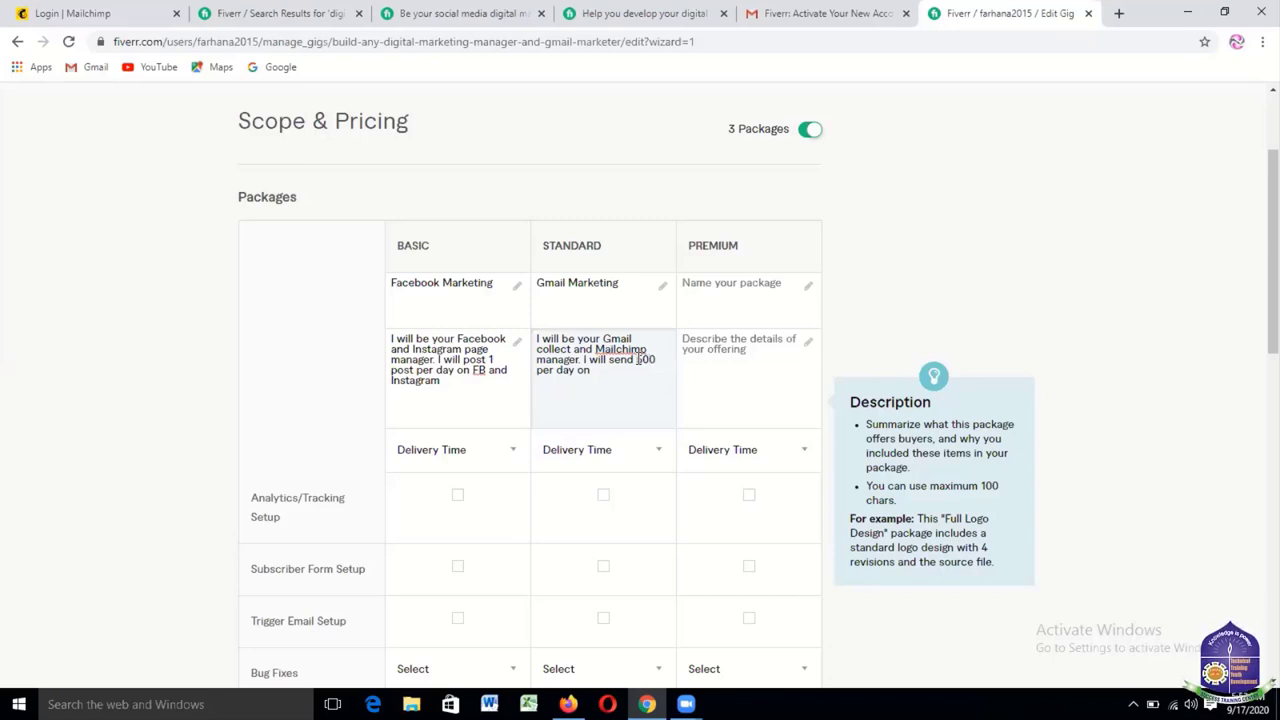
left_click(657, 360)
type("gmail")
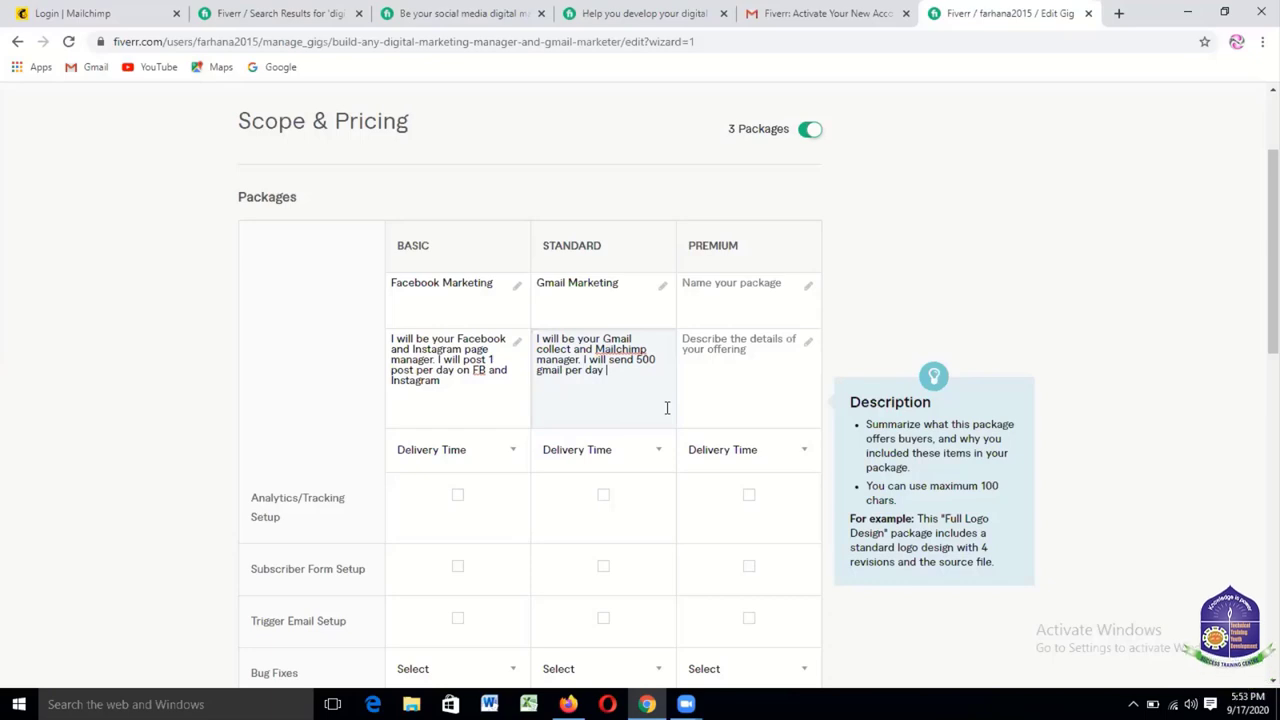
left_click(705, 293)
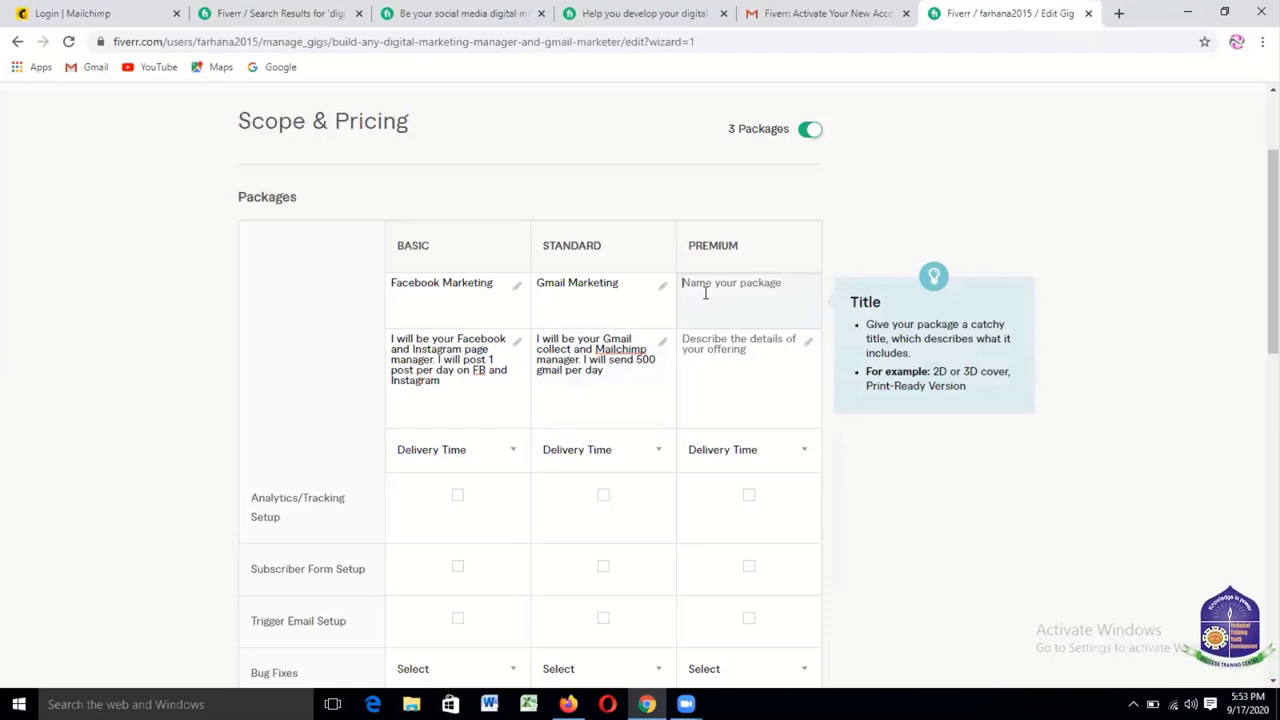
Paste 'Instagram Marketing' as the Premium name and paste a full Premium description
type("Instagram Marketing")
left_click(726, 364)
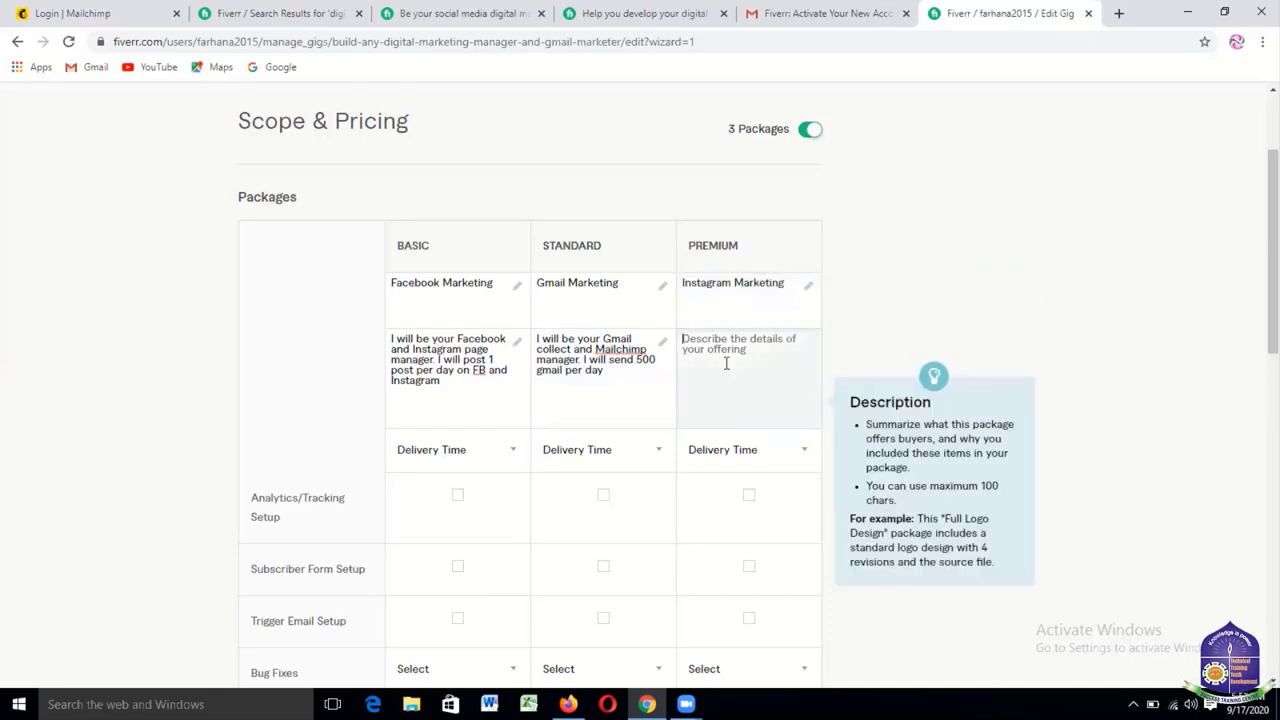
type("I will be your Facebook and Instagram page manager. I will post 1 post per day on FB and IG")
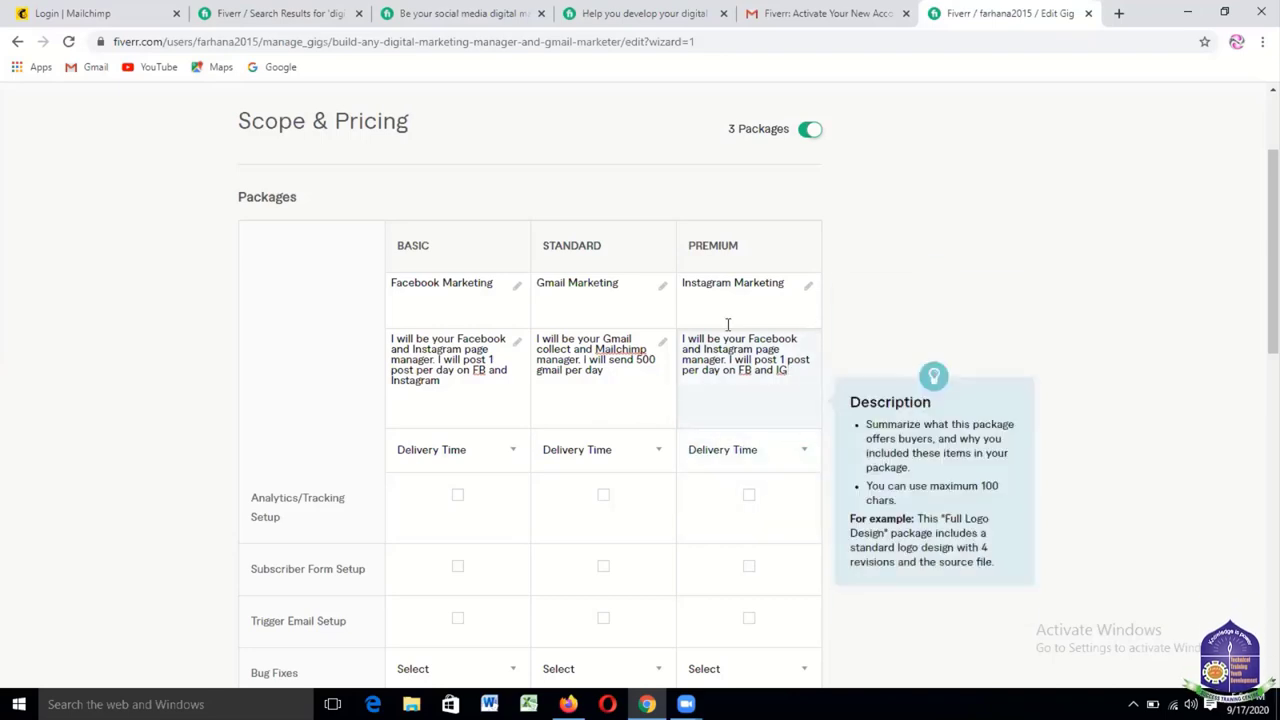
In the Premium description, change 'Facebook' to 'Twitter' and 'FB' to 'Tw'
double_click(773, 339)
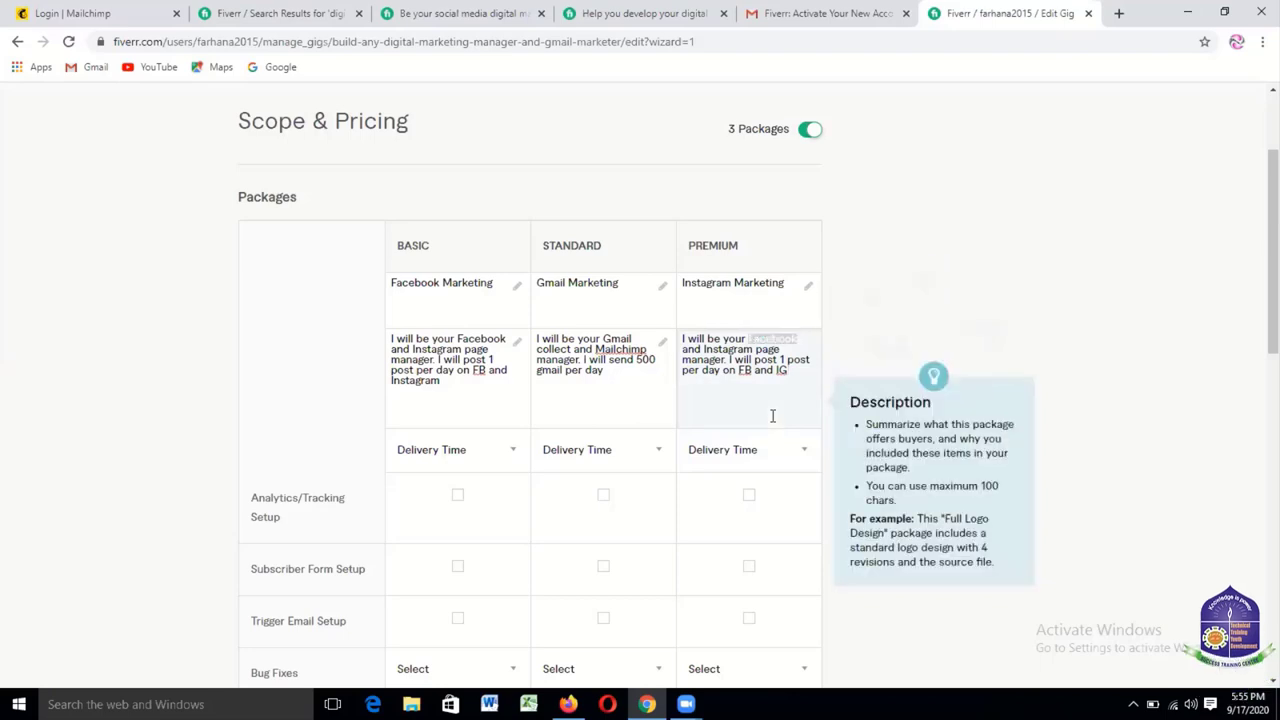
type("Twitter")
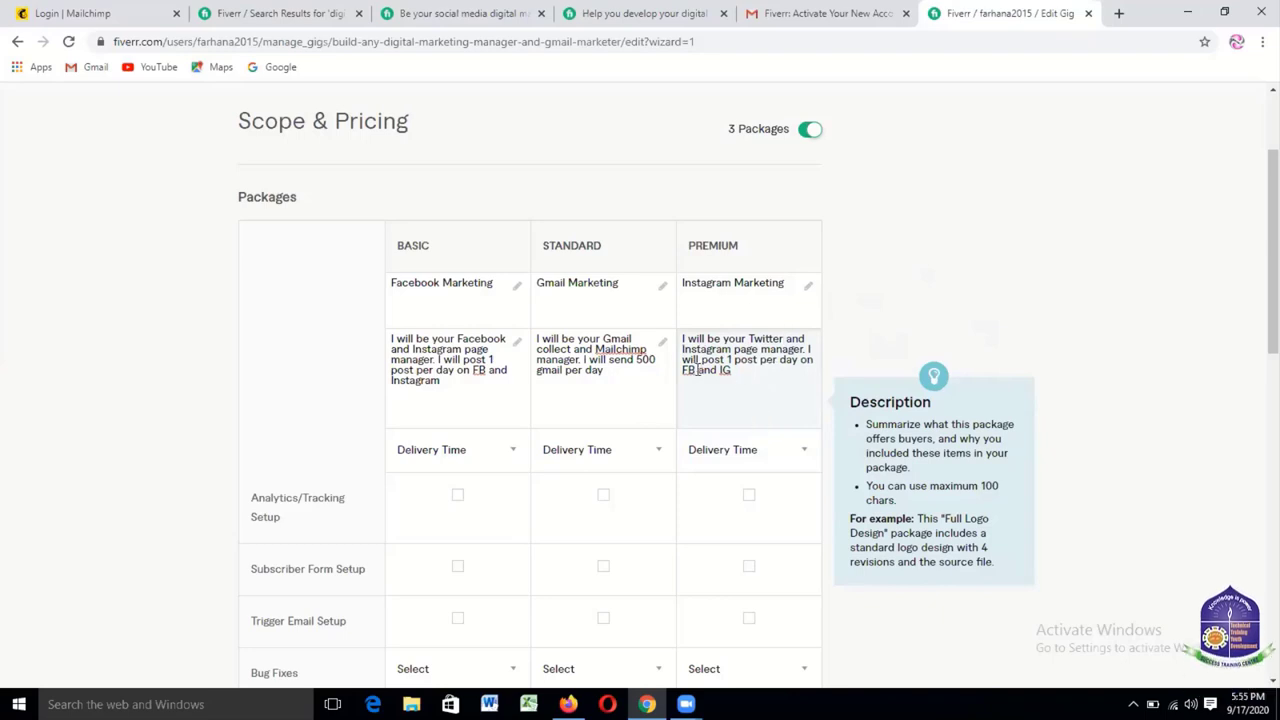
double_click(687, 370)
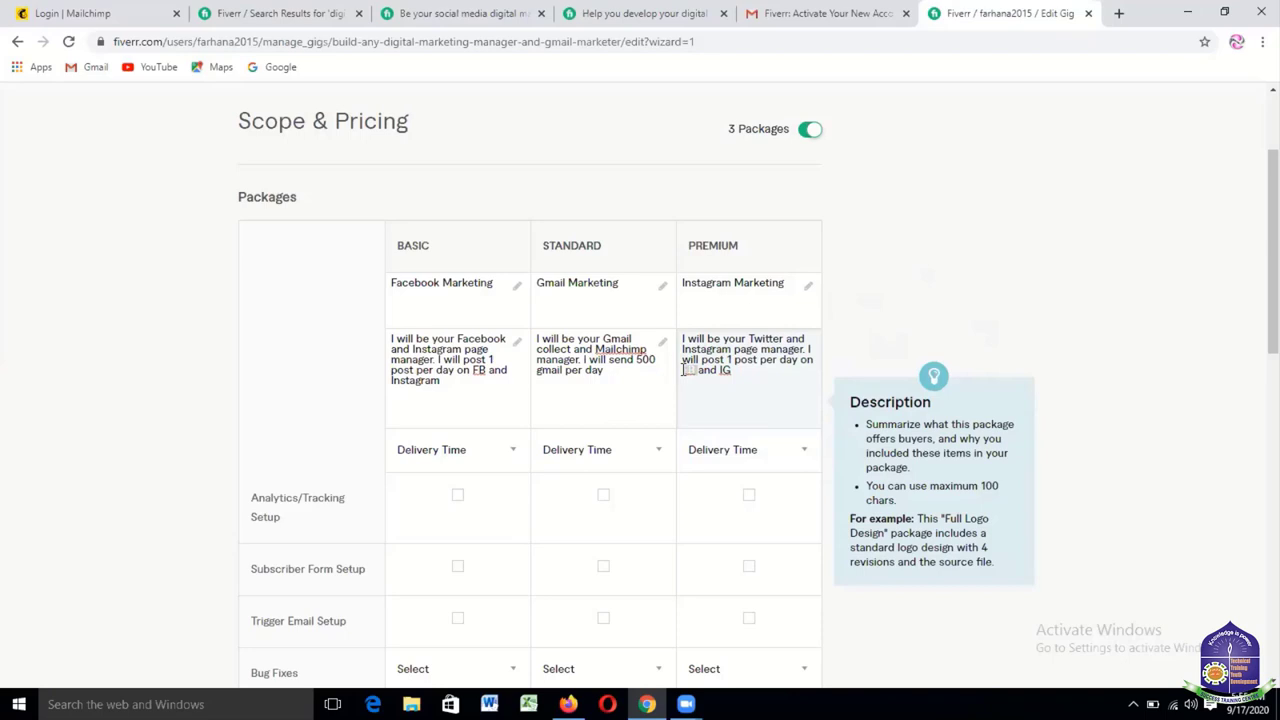
key("BackSpace")
key("BackSpace")
type("Twit")
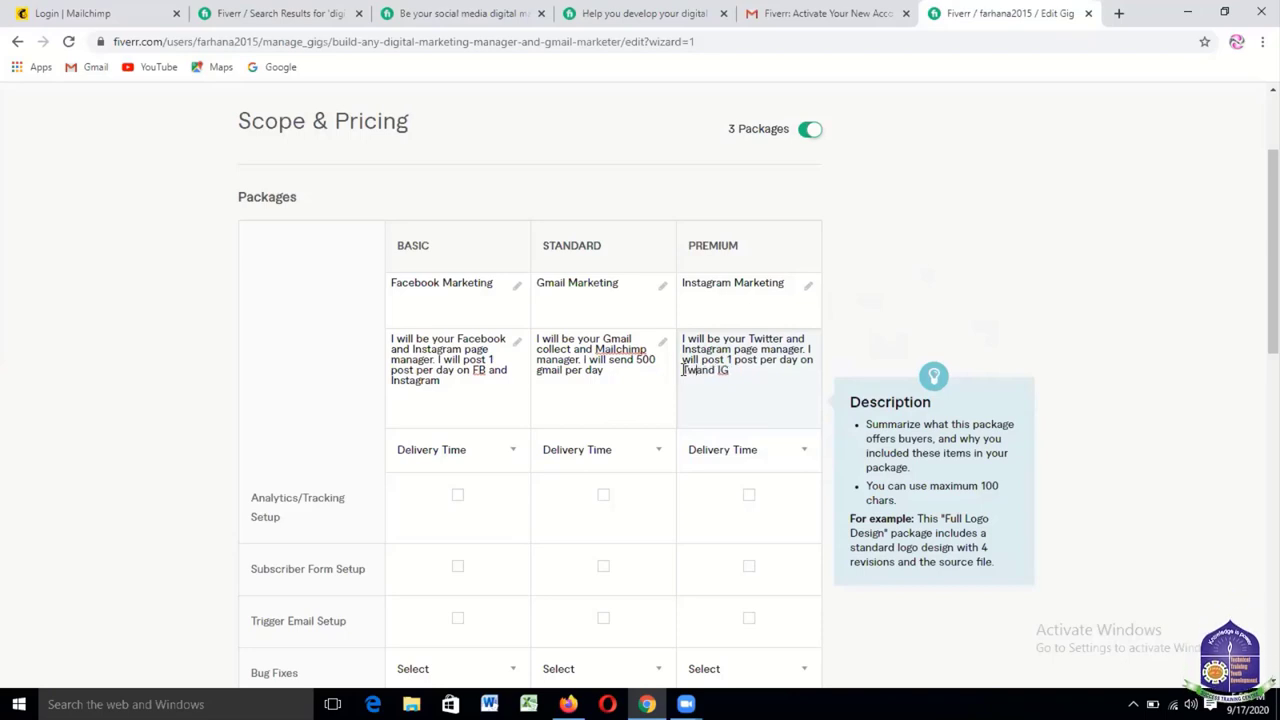
type("ter")
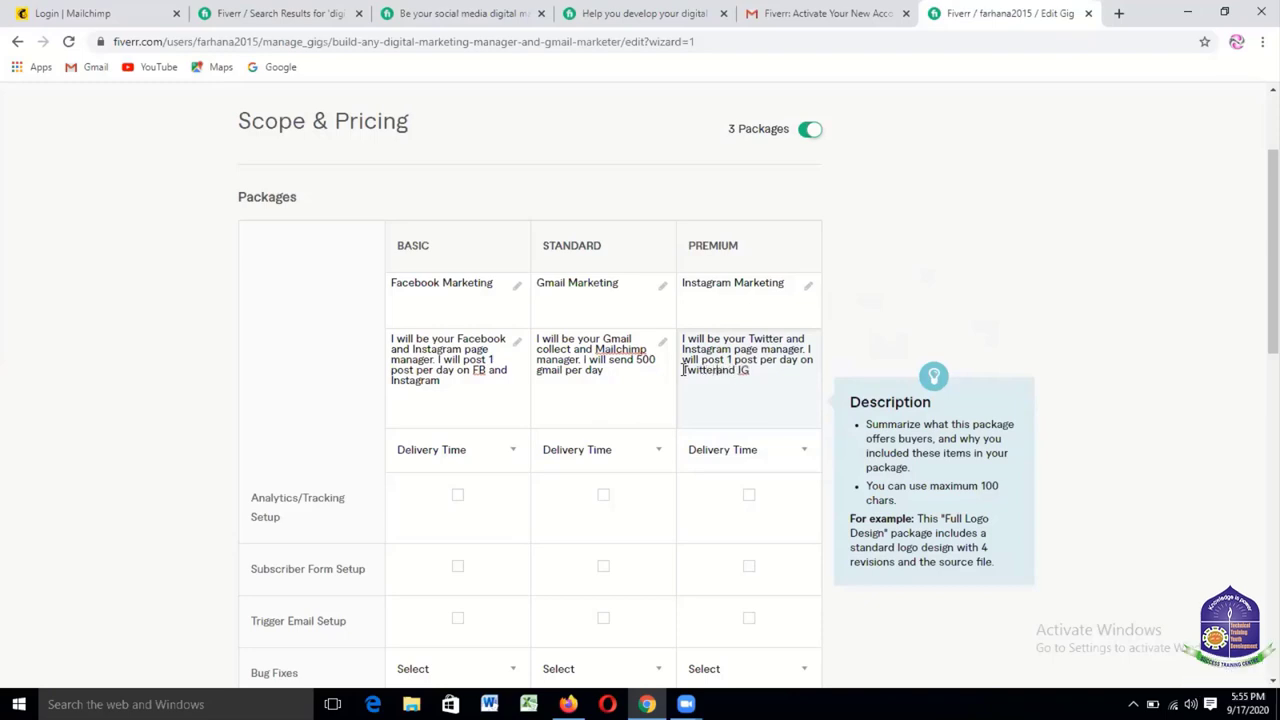
key("BackSpace")
key("BackSpace")
key("BackSpace")
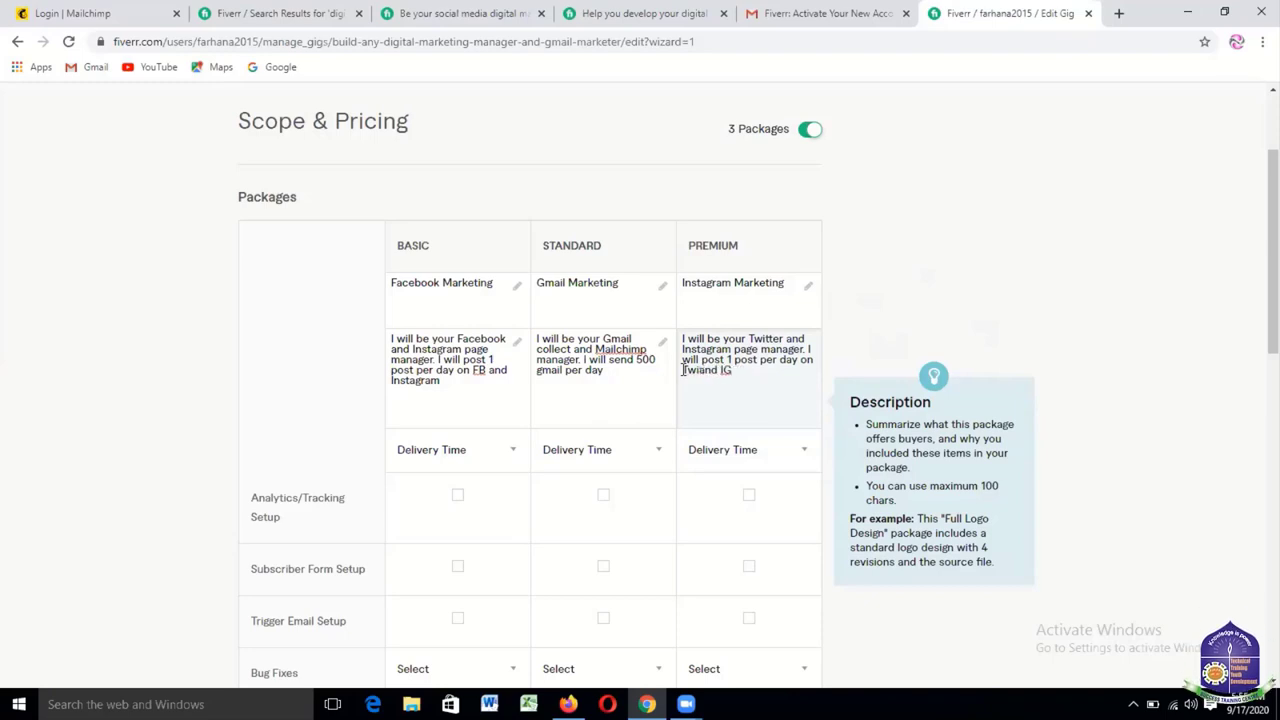
key("BackSpace")
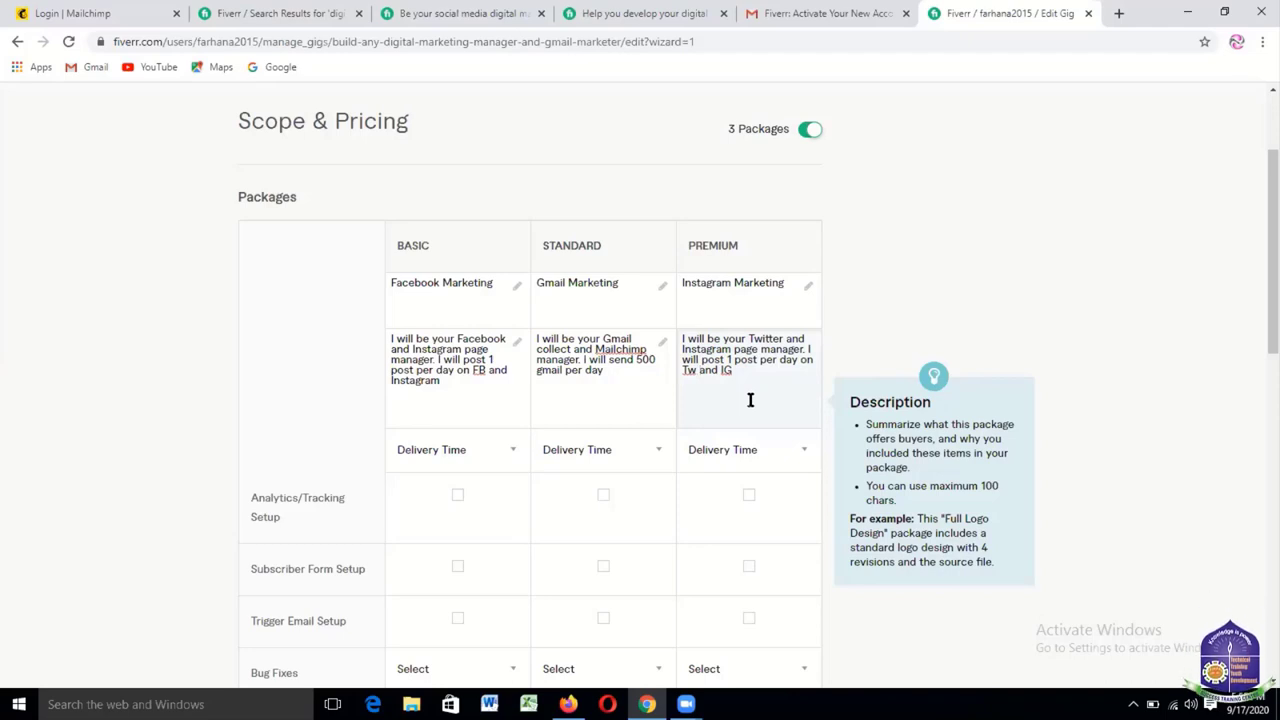
mouse_move(487, 463)
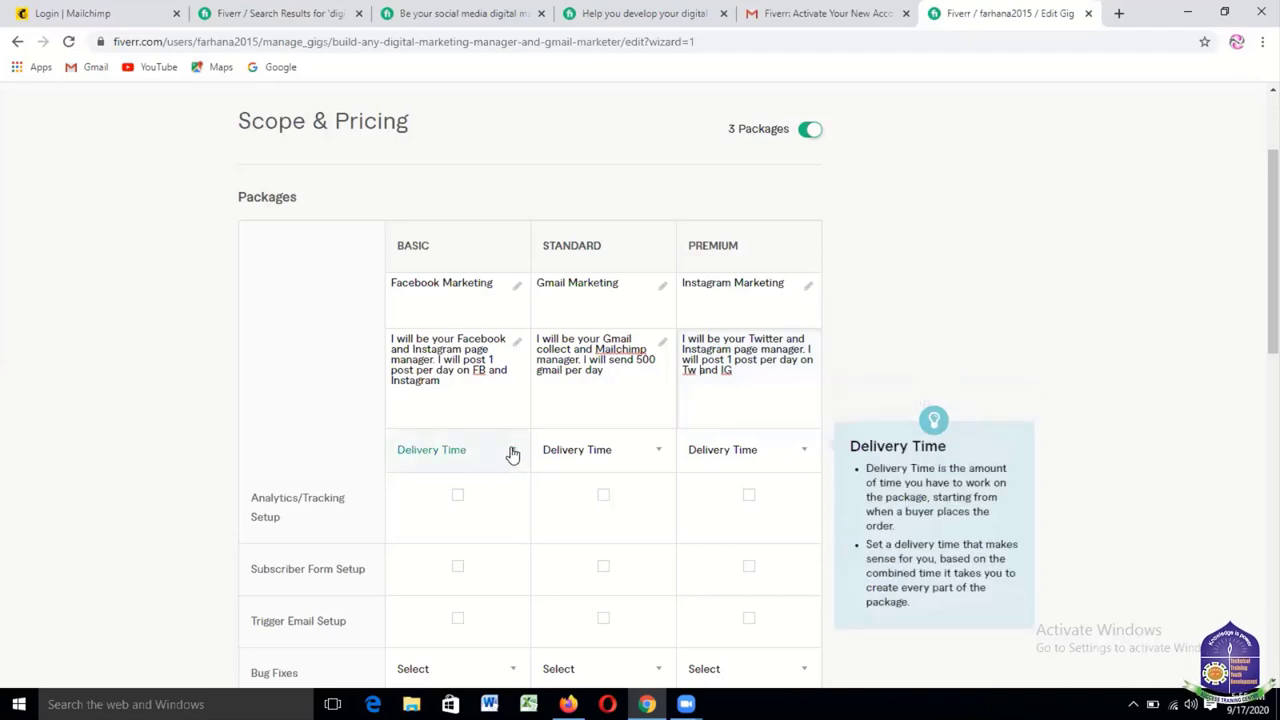
Choose 1 Day Delivery for Basic, 2 Days for Standard and 4 Days for Premium
left_click(512, 455)
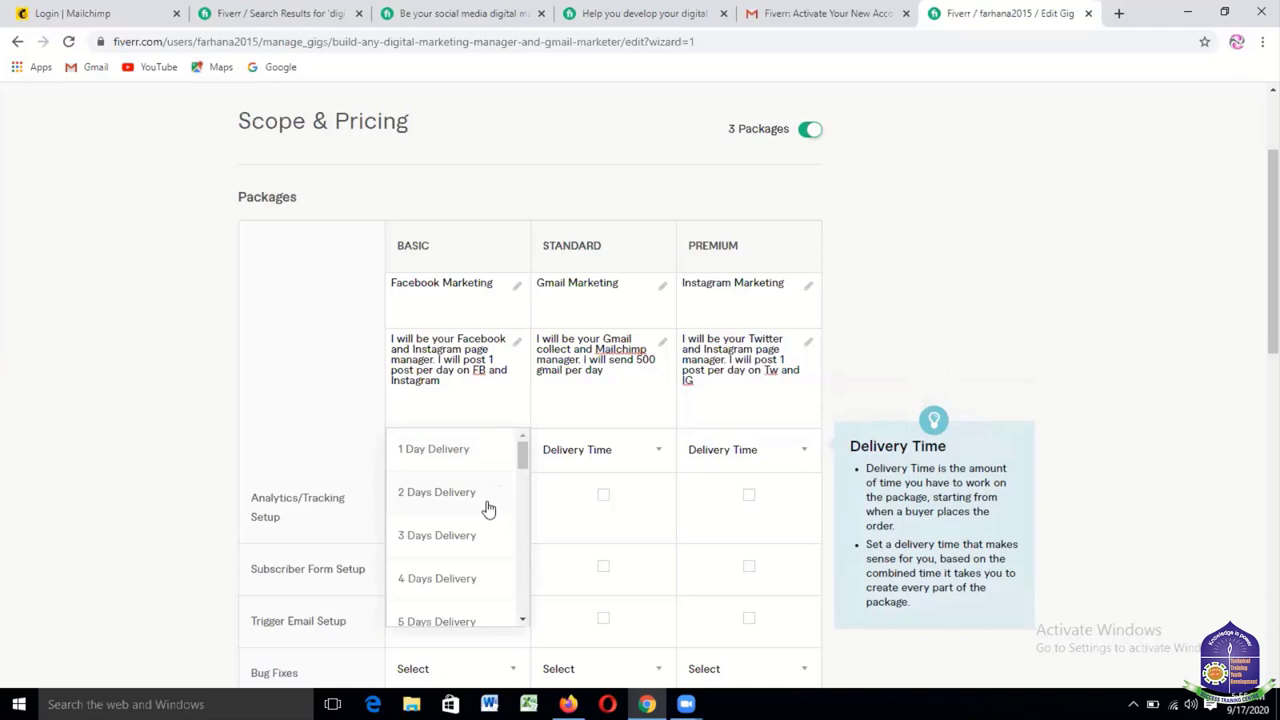
left_click(452, 452)
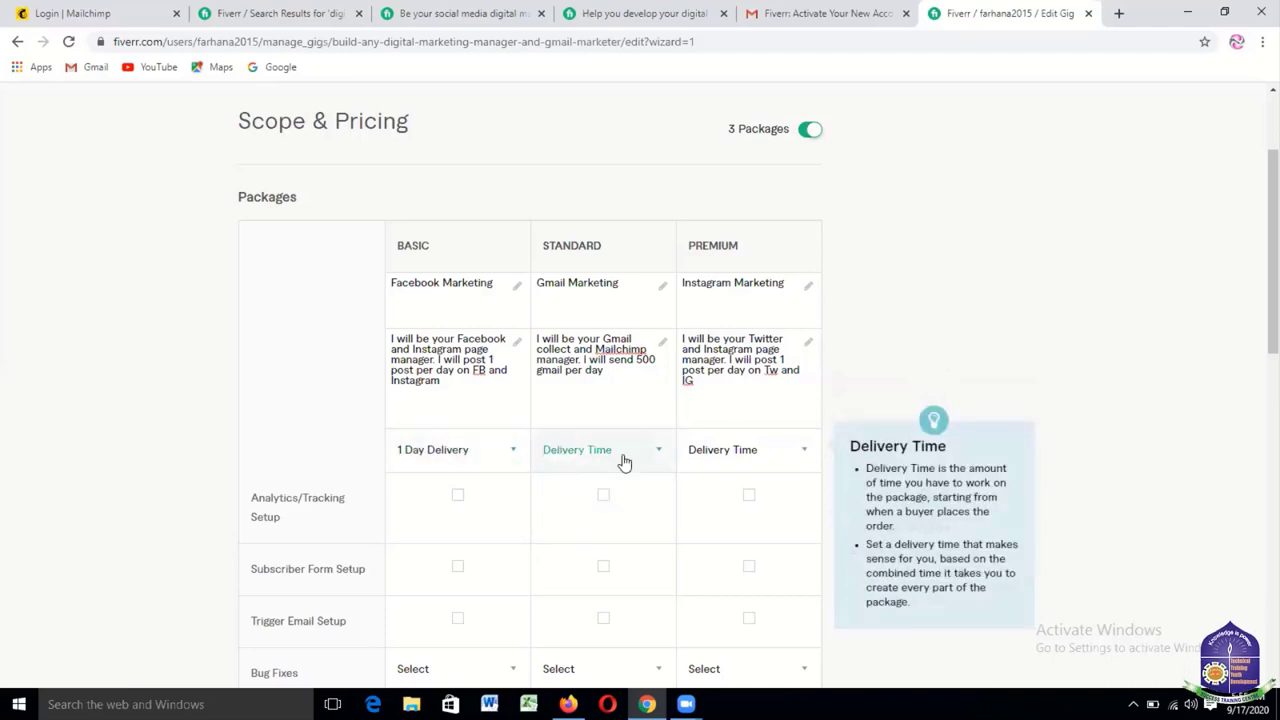
left_click(660, 452)
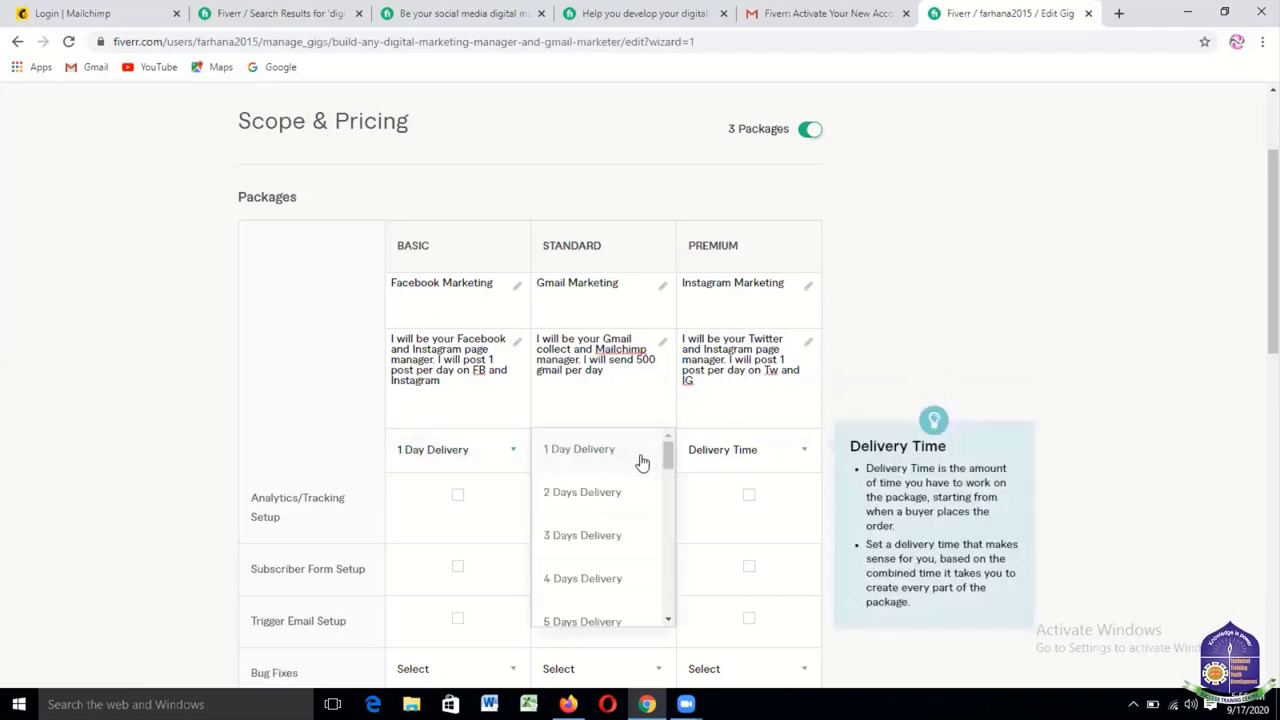
left_click(579, 496)
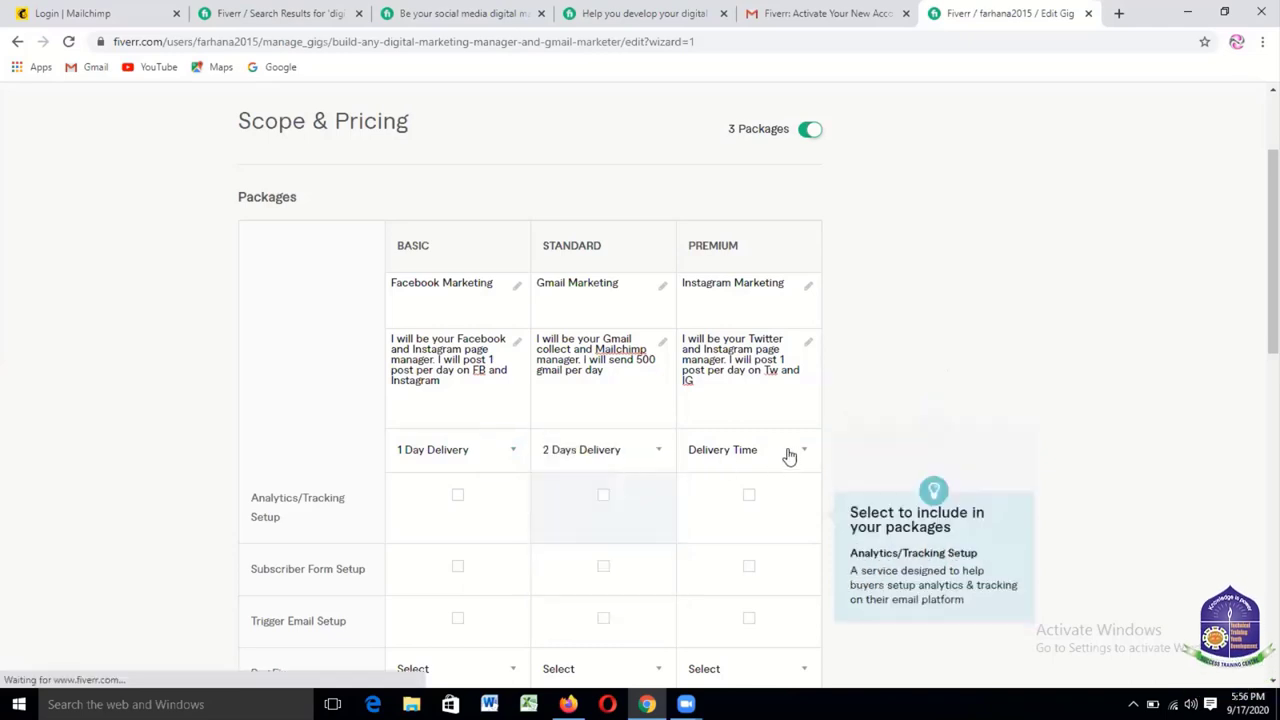
left_click(805, 455)
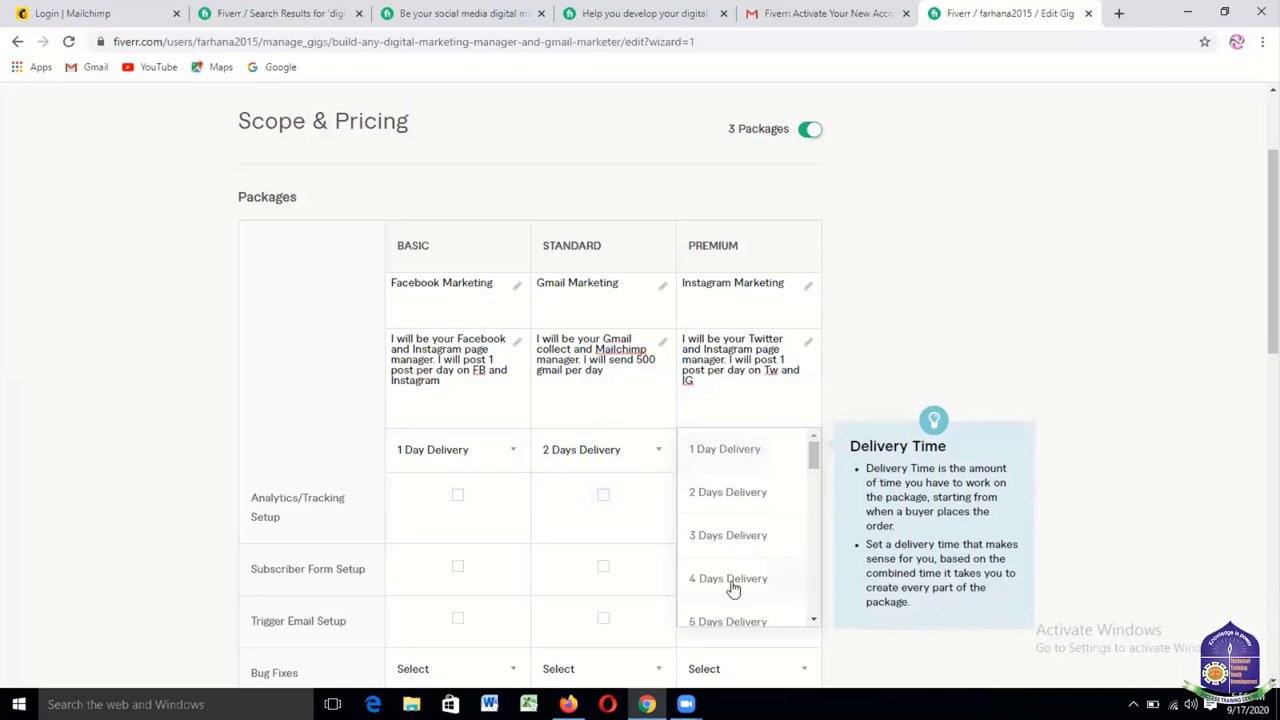
left_click(729, 579)
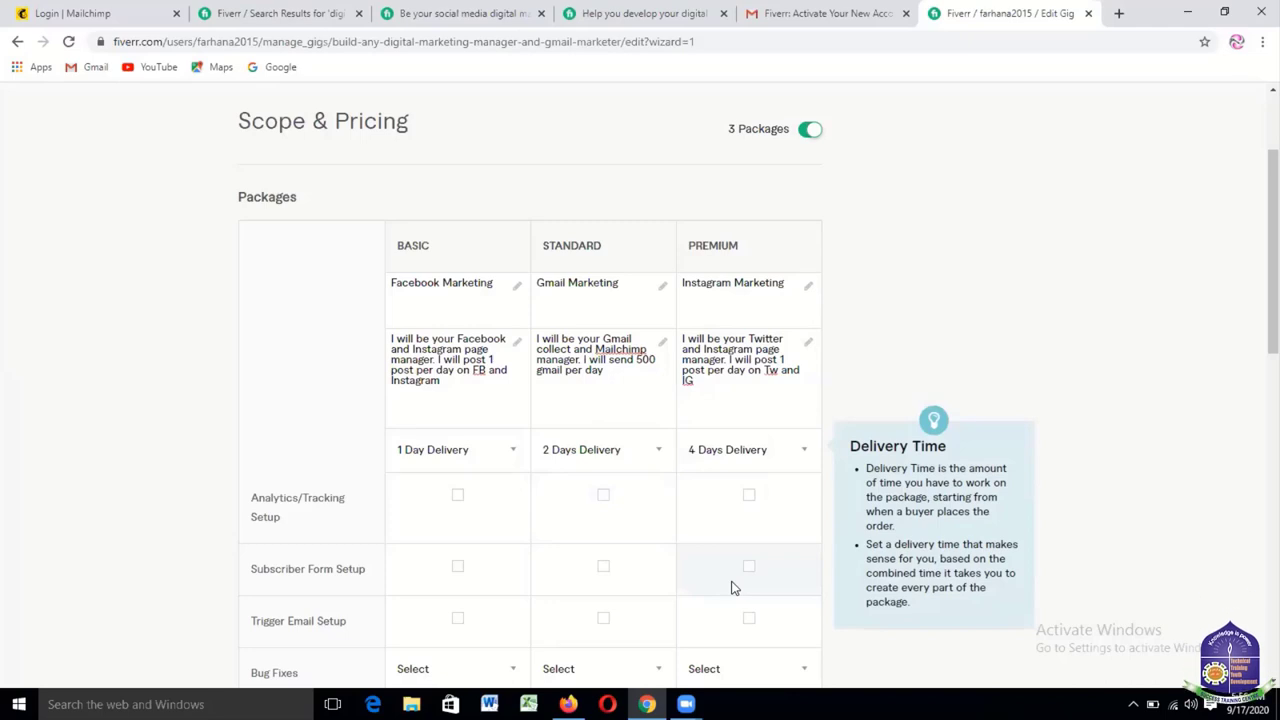
Tick Analytics/Tracking and Trigger Email Setup for Basic, set Bug Fixes to 1 and price $5
scroll(731, 588, "down", 2)
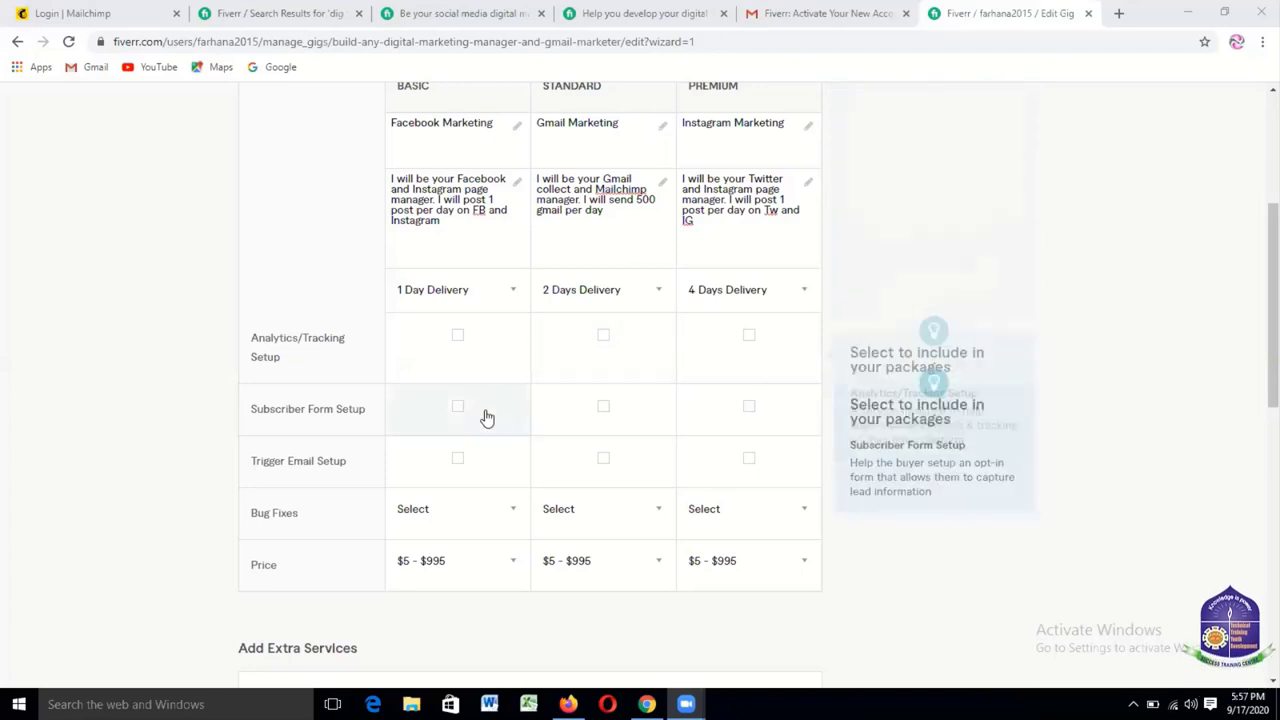
left_click(457, 336)
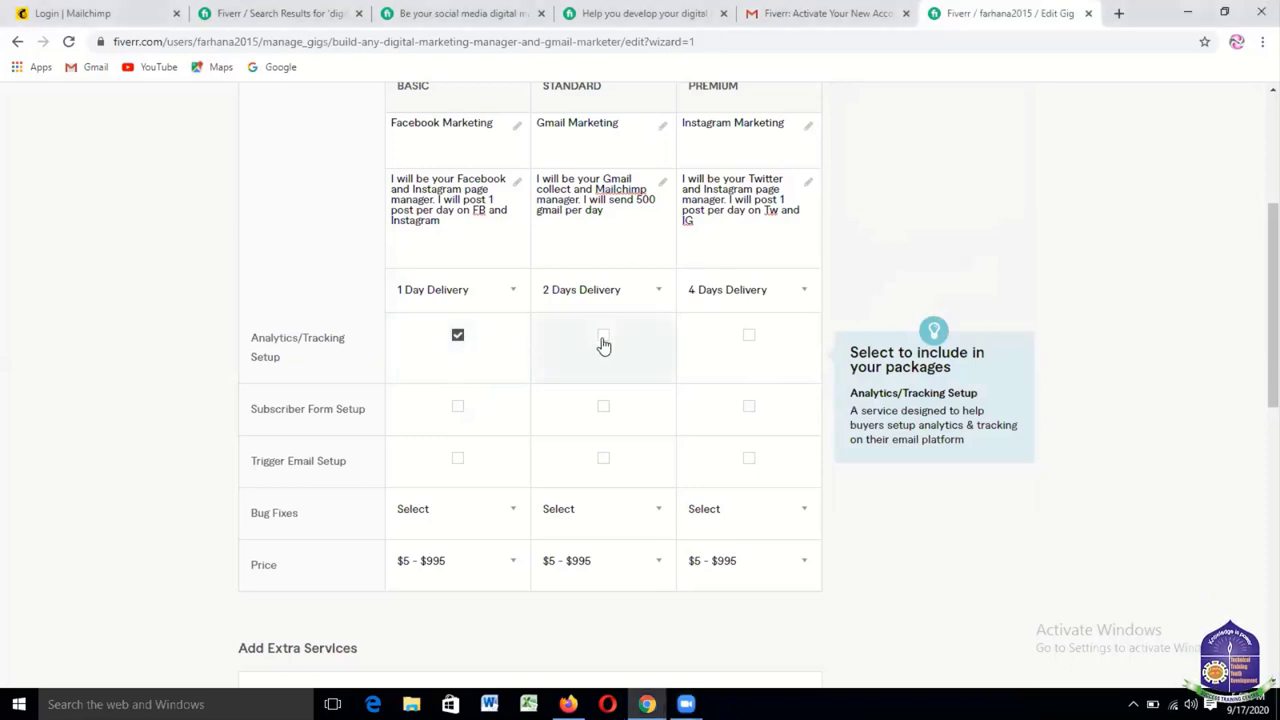
left_click(457, 463)
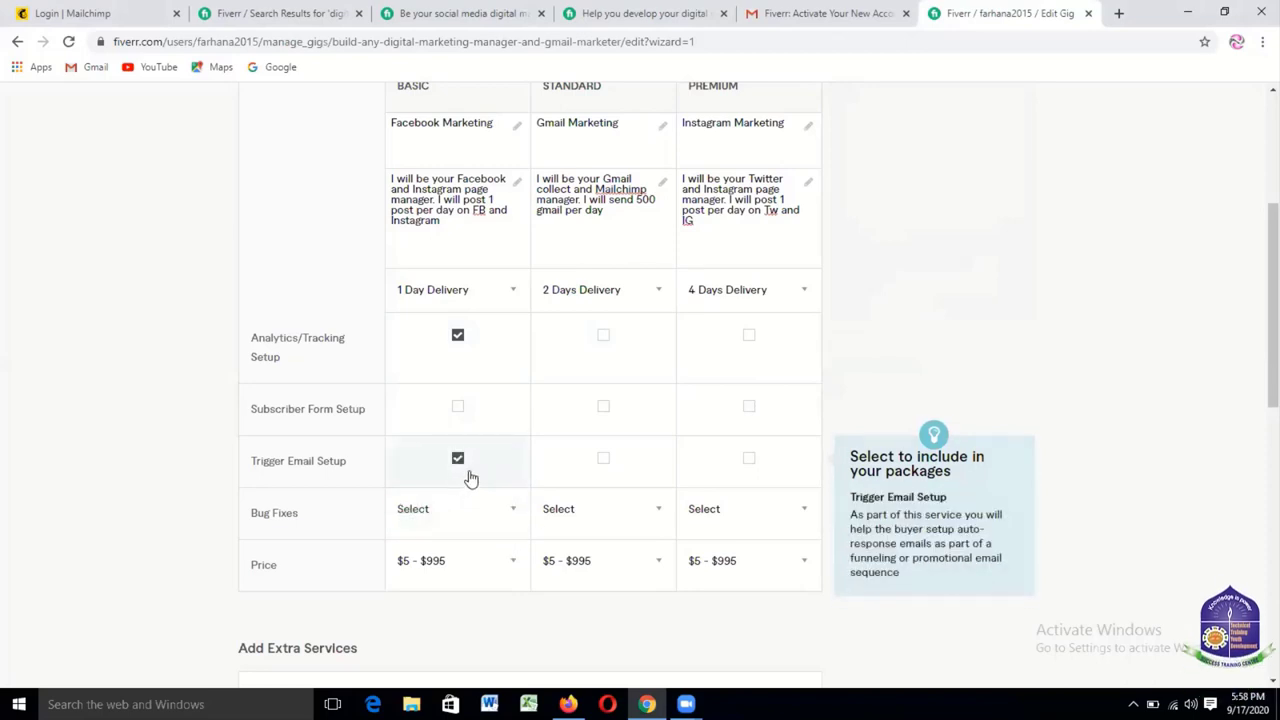
left_click(513, 511)
scroll(512, 529, "down", 2)
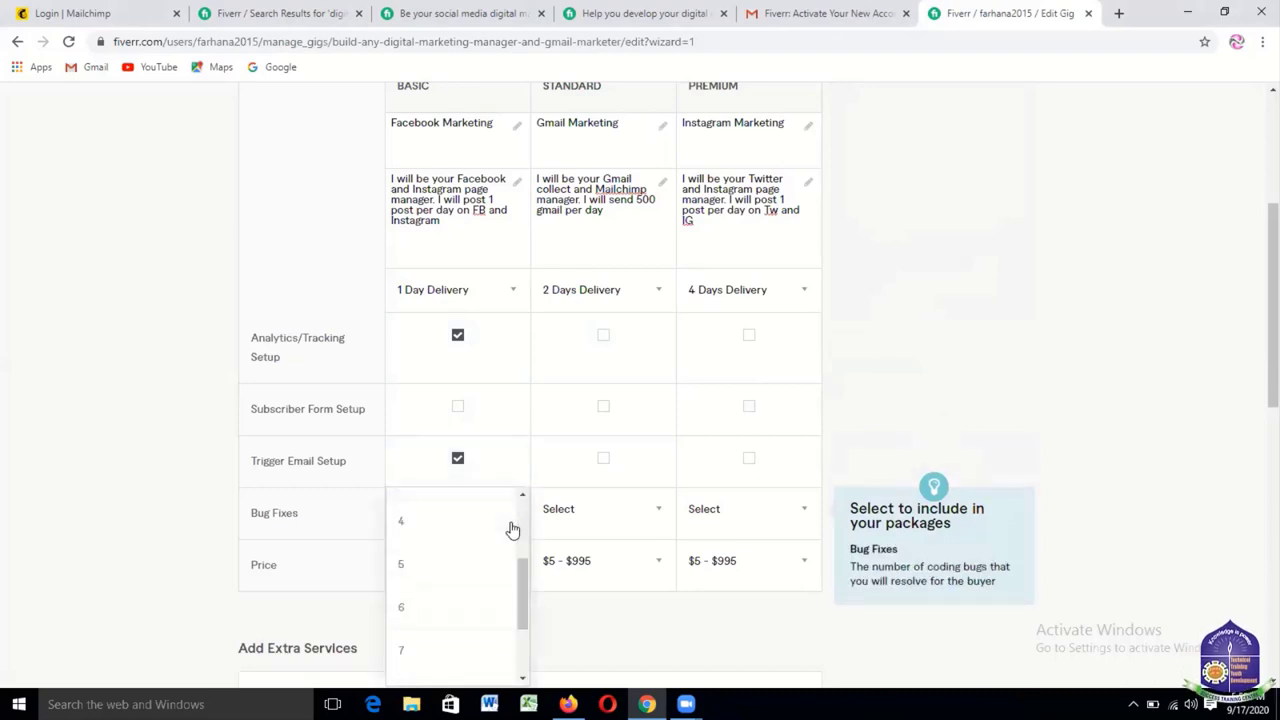
scroll(512, 529, "up", 1)
scroll(512, 529, "up", 1)
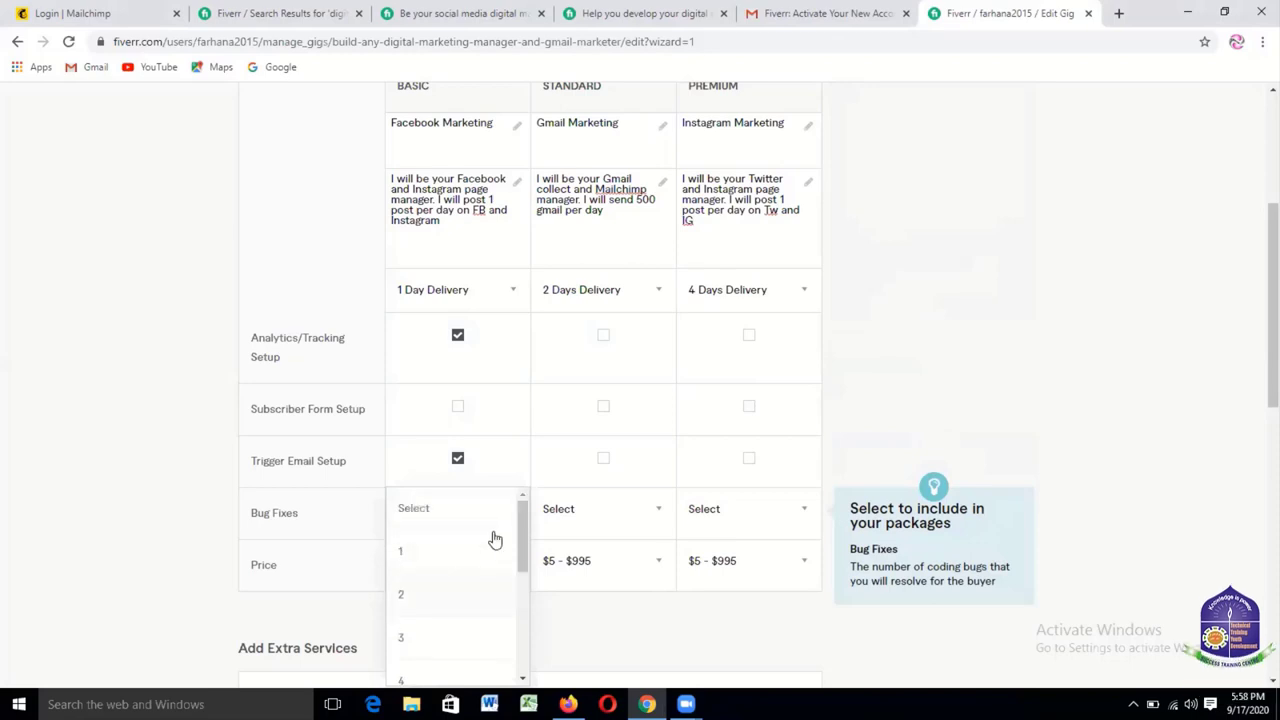
left_click(400, 550)
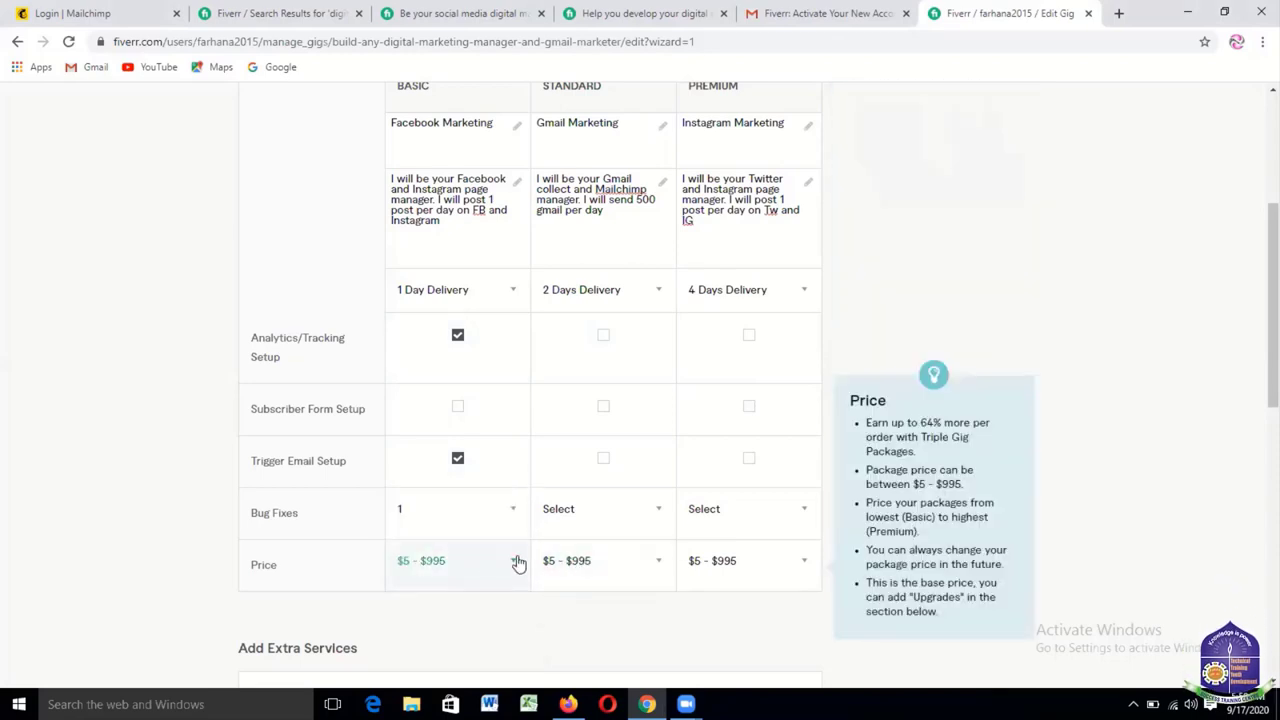
left_click(513, 563)
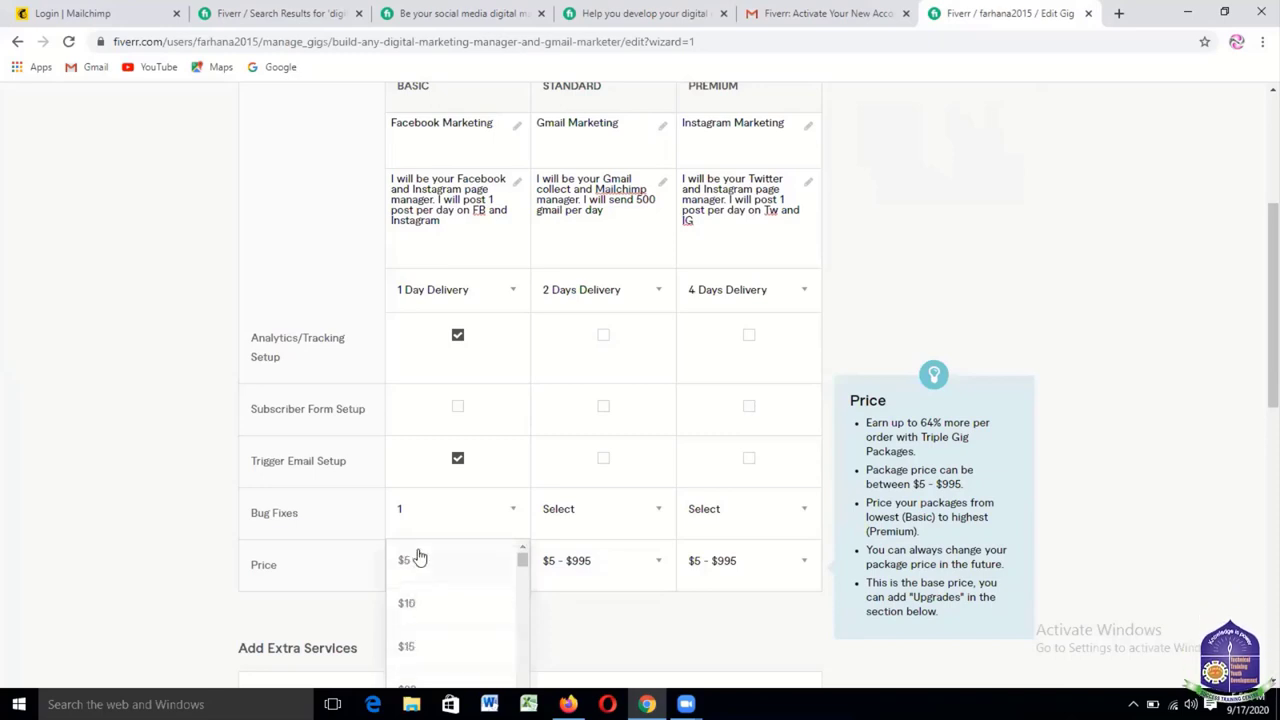
left_click(406, 563)
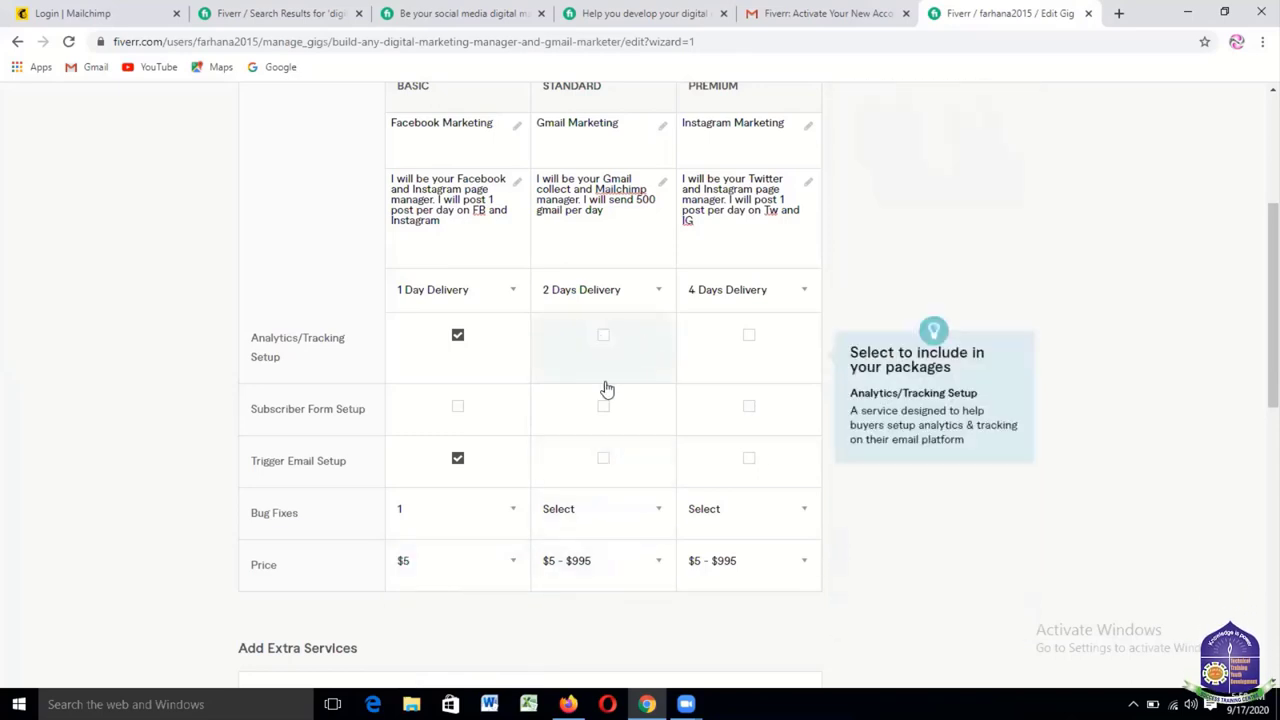
Price the Standard package at $15 and the Premium package at $30
left_click(659, 563)
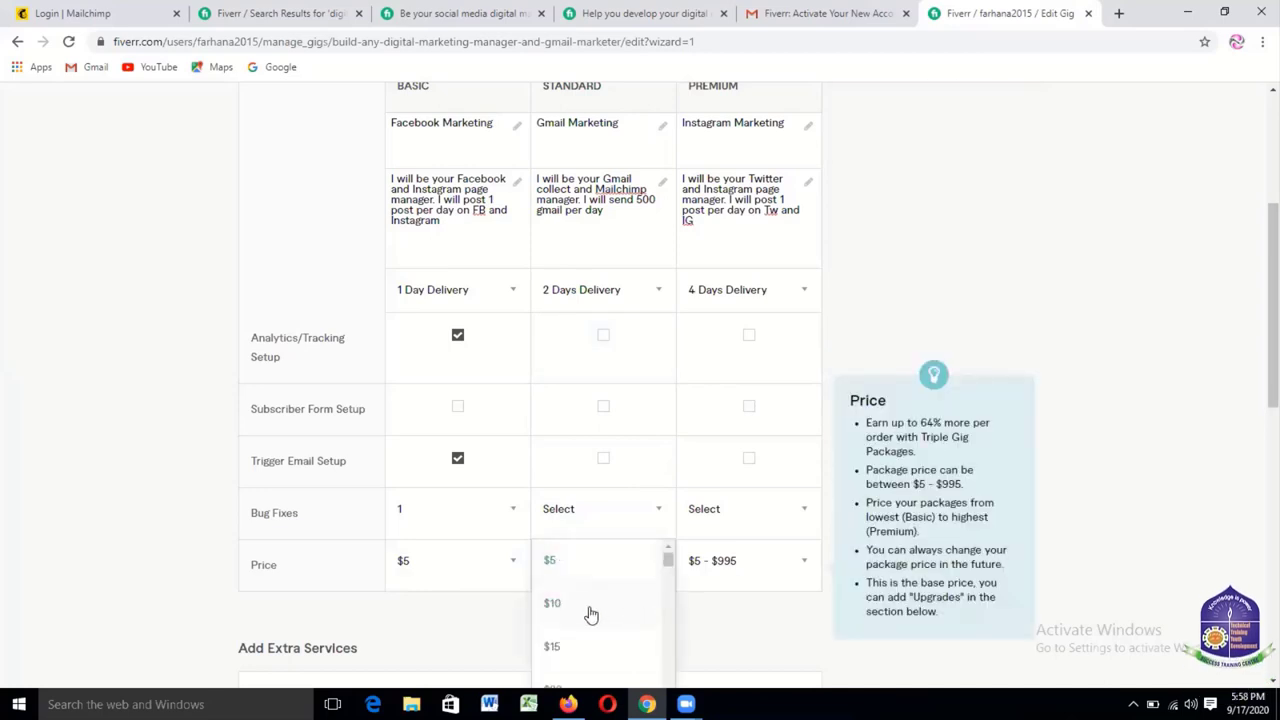
left_click(556, 648)
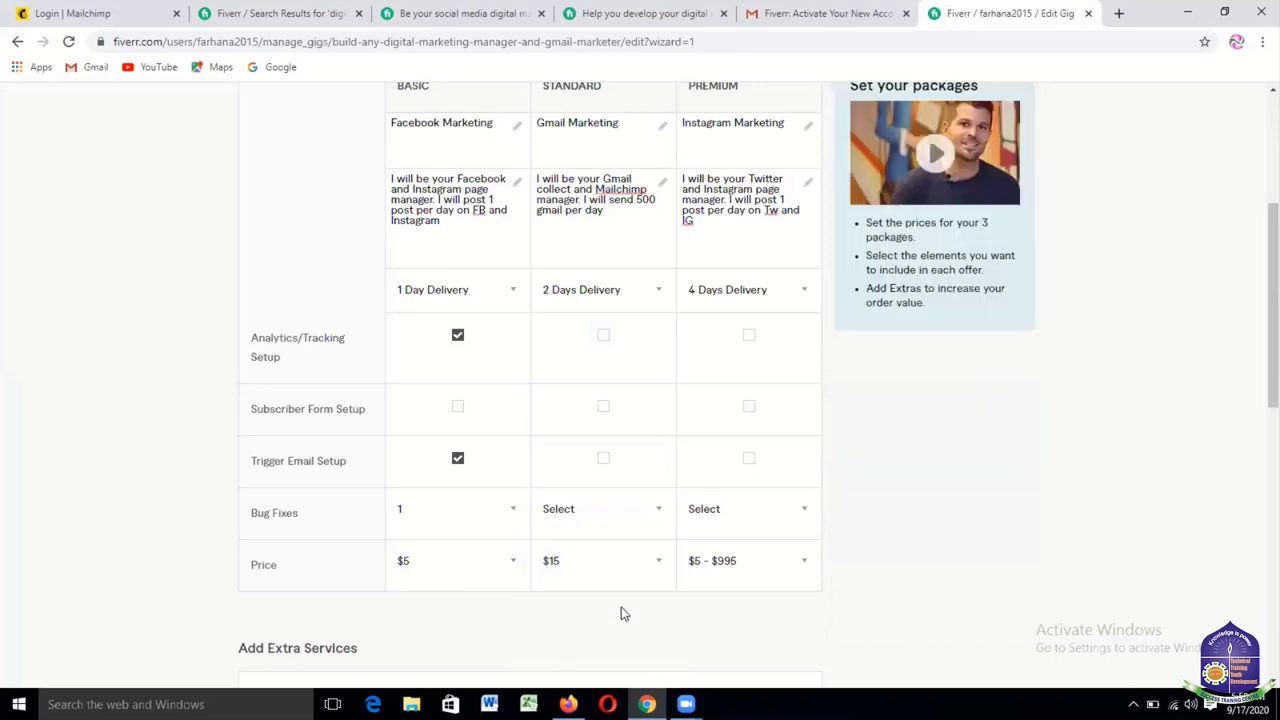
left_click(805, 566)
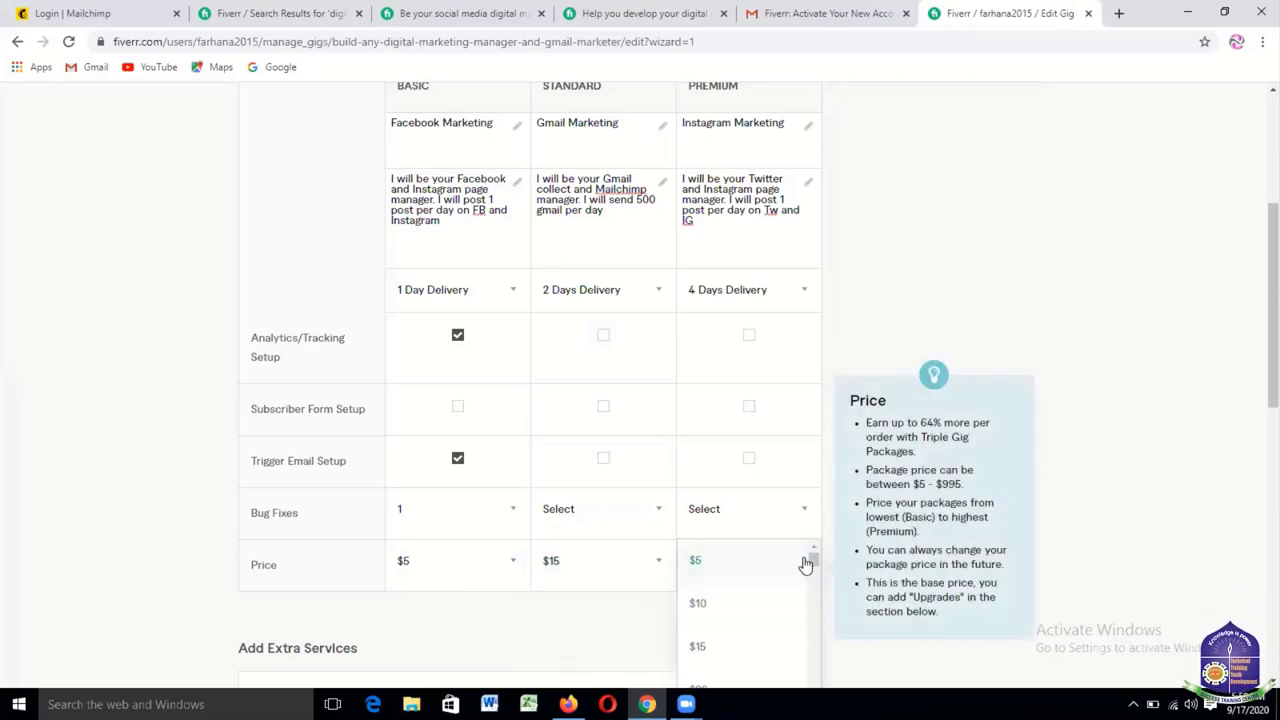
scroll(757, 642, "down", 2)
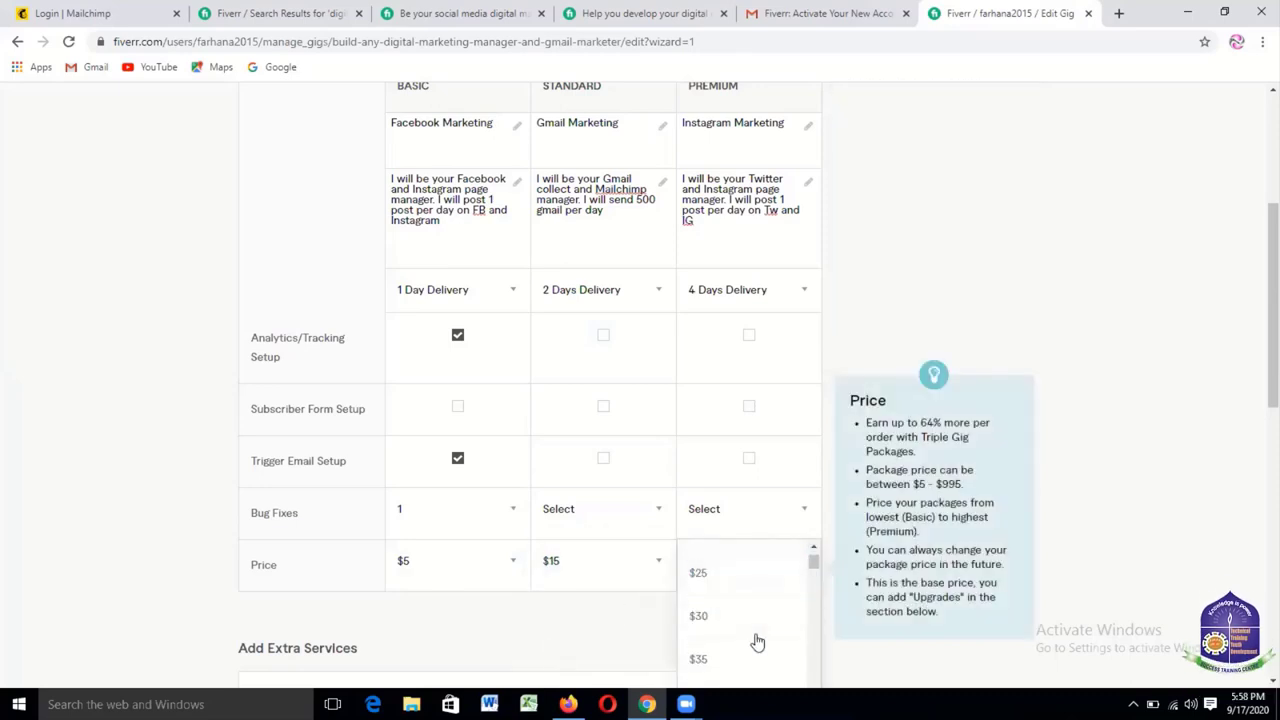
left_click(707, 618)
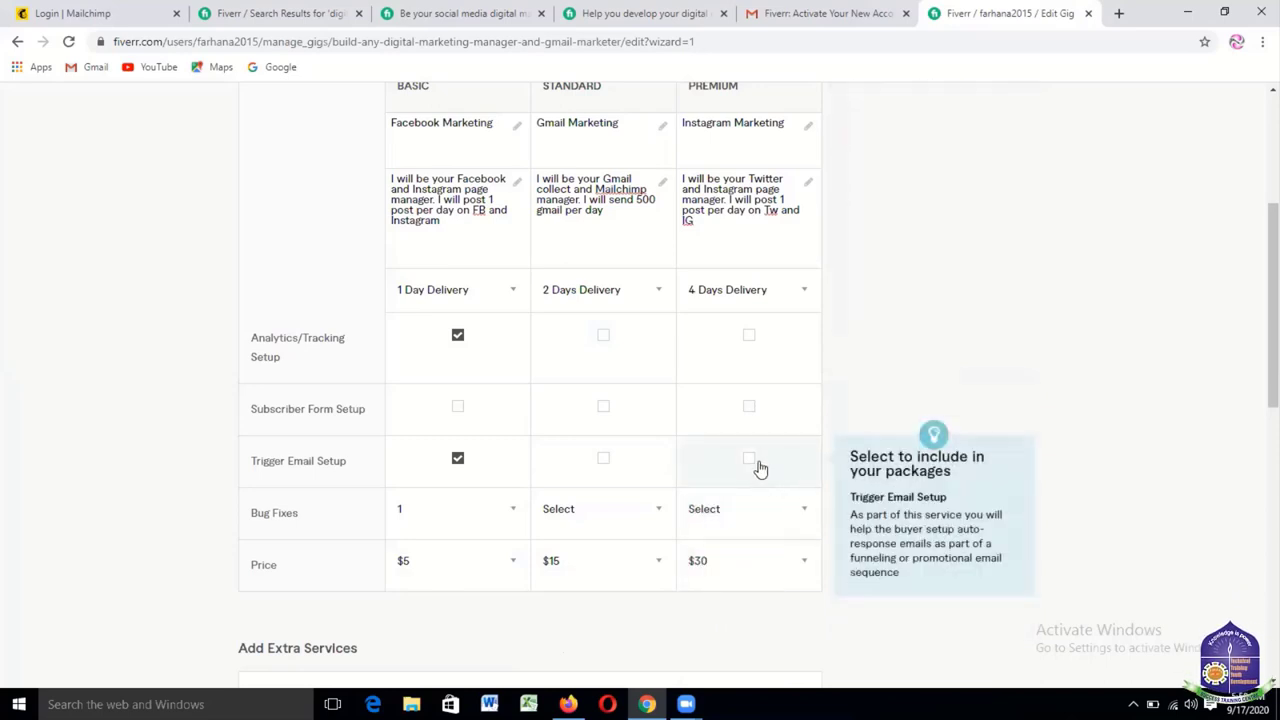
Include Trigger Email Setup and Analytics/Tracking Setup in both Standard and Premium packages
left_click(748, 459)
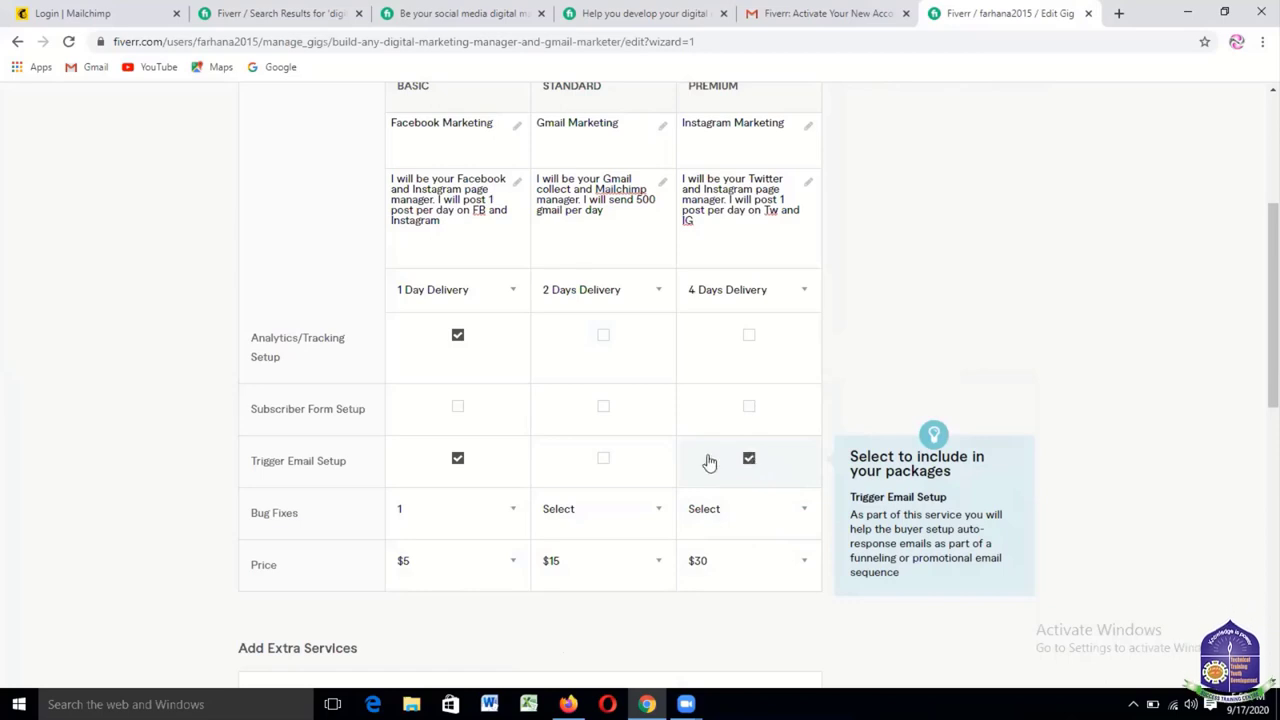
left_click(603, 461)
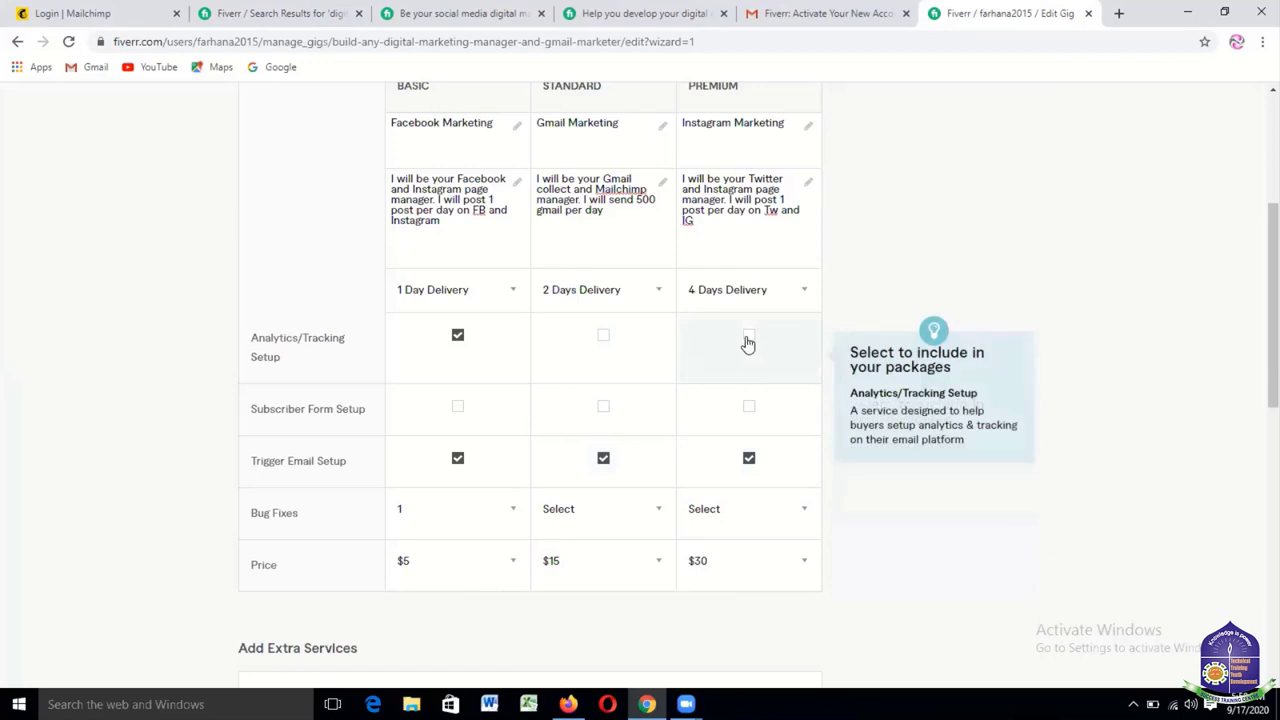
left_click(748, 338)
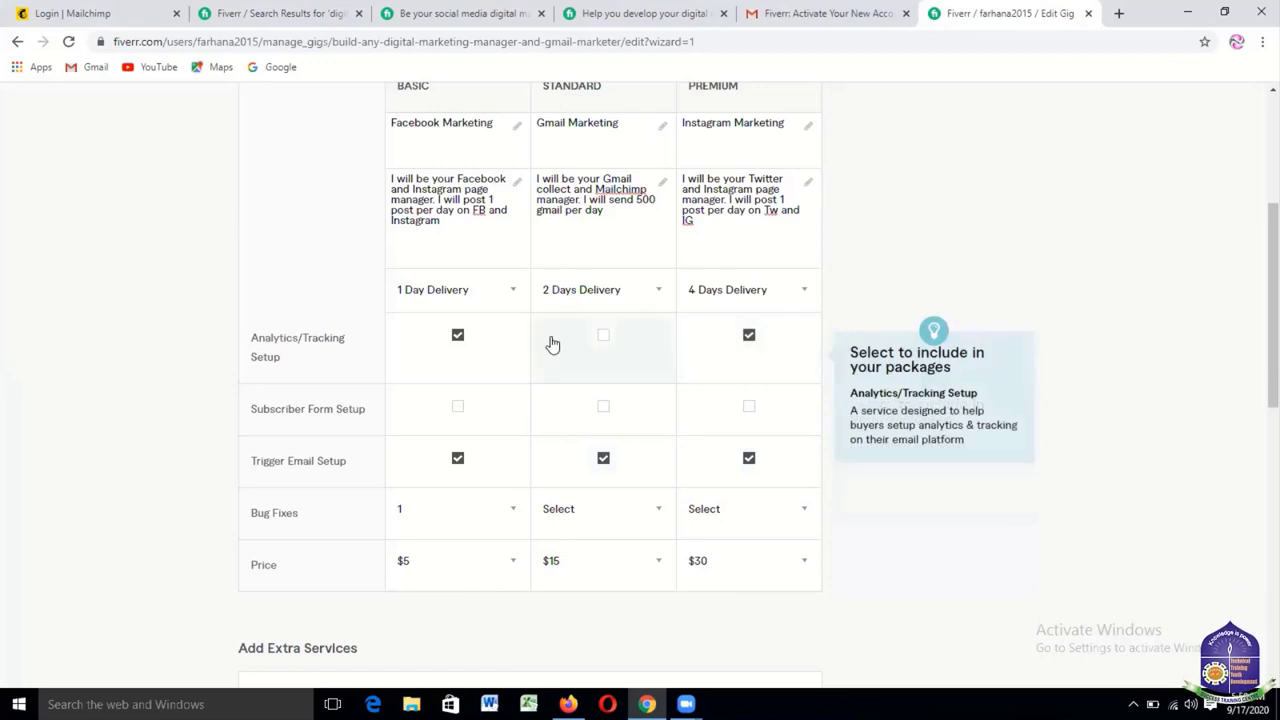
left_click(603, 336)
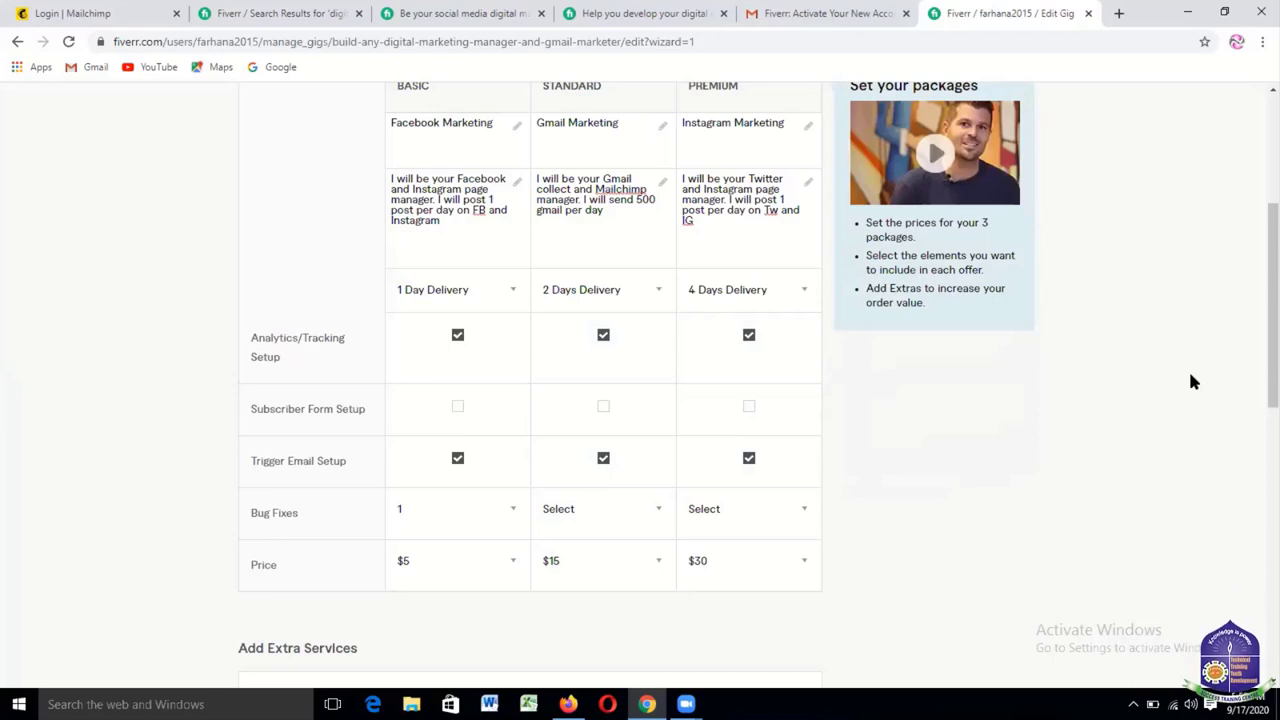
Save the $5/$15/$30 package pricing with Save & Continue, leaving Extra fast delivery unchecked
scroll(1106, 360, "down", 3)
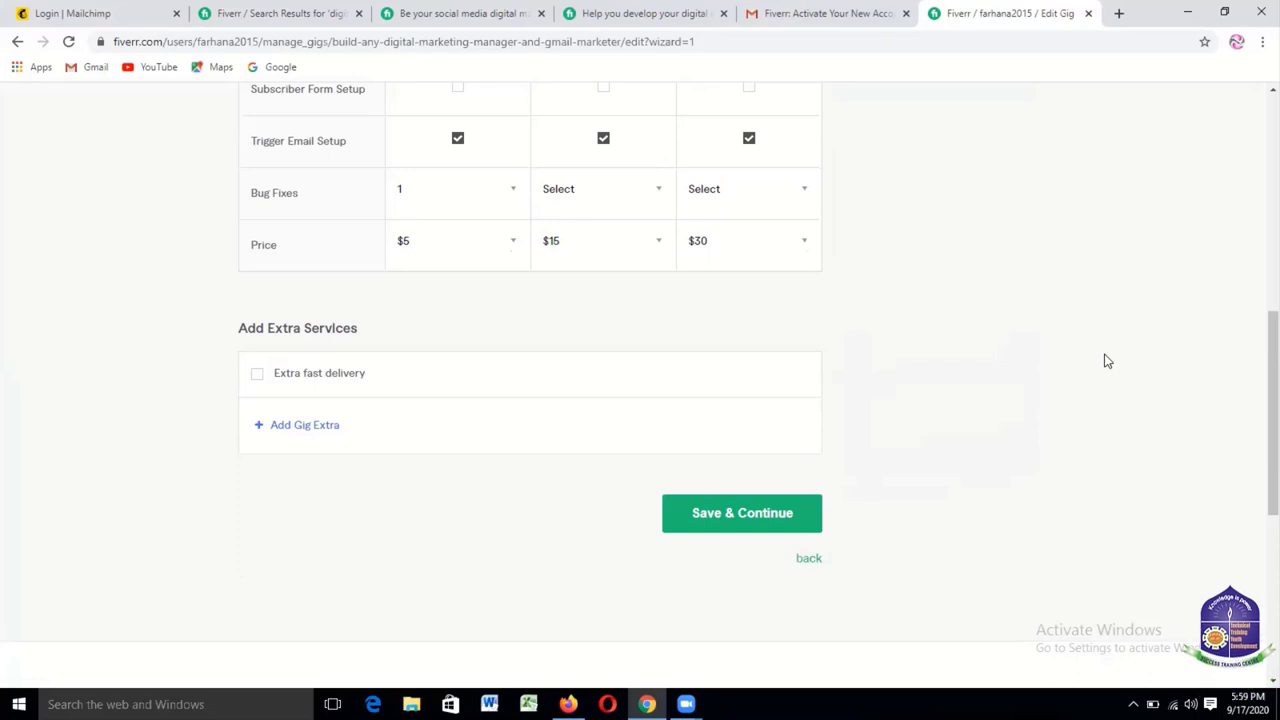
left_click(697, 511)
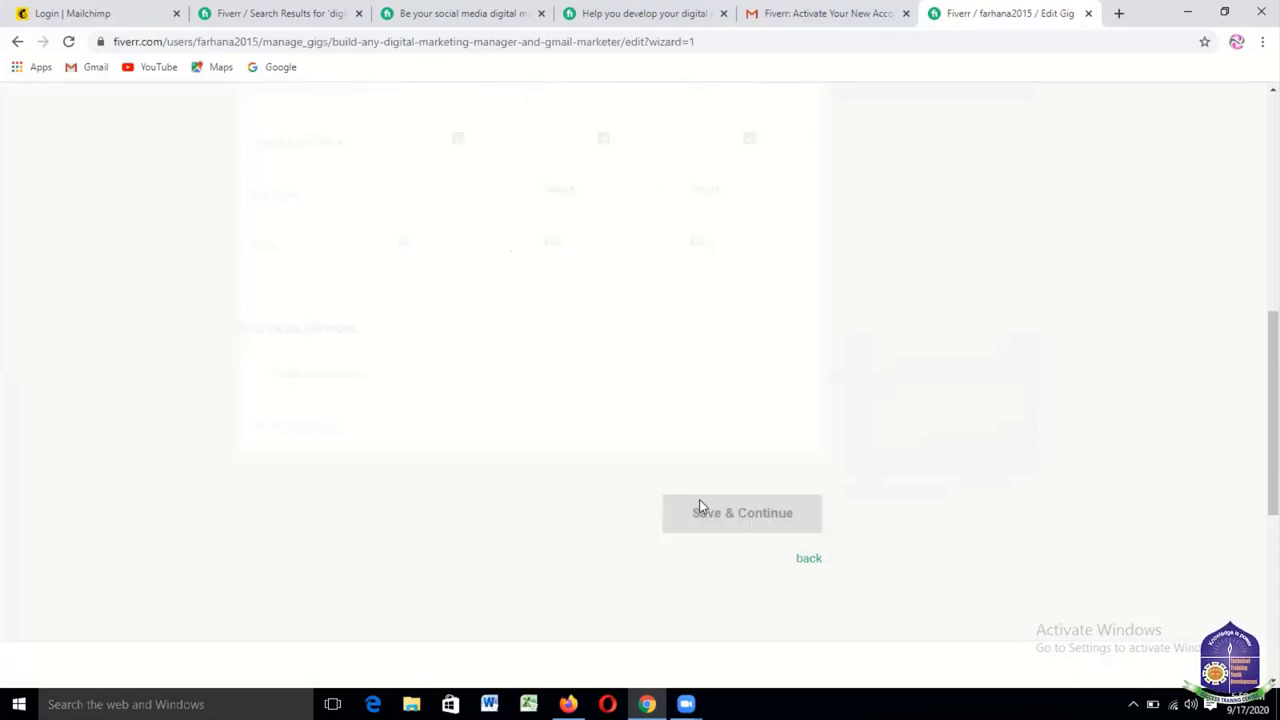
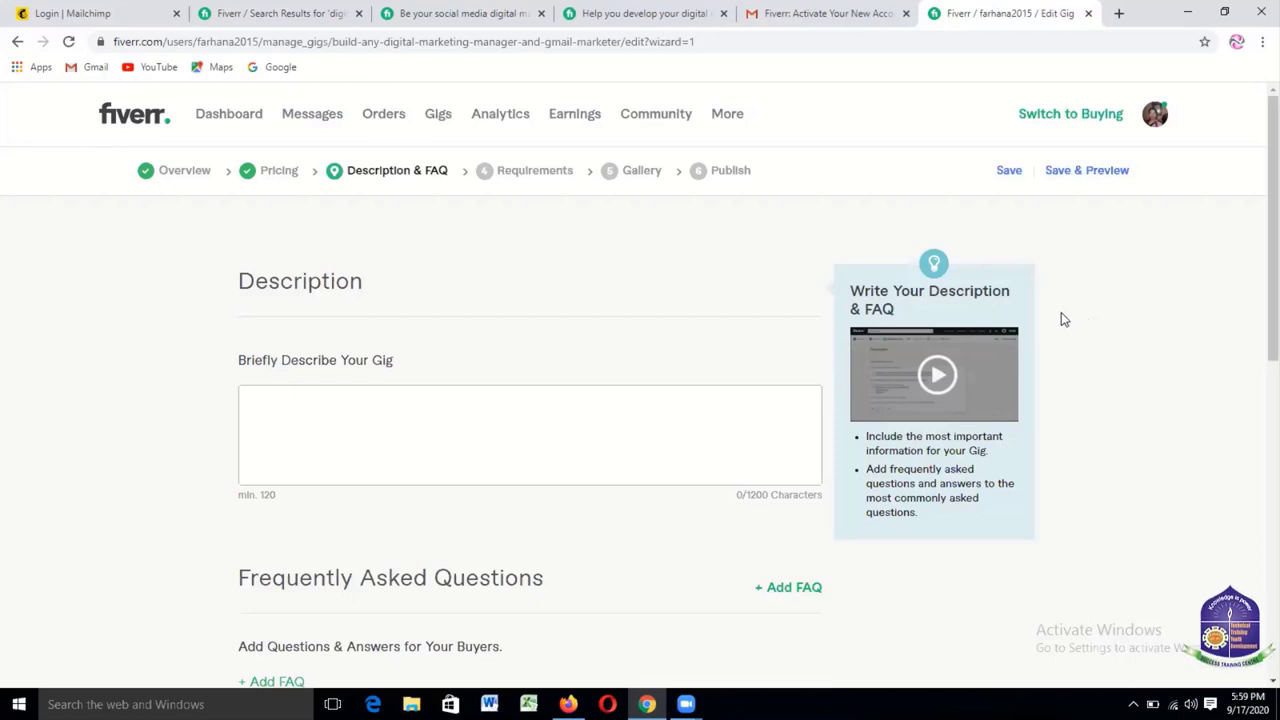
Expand the empty 'Briefly Describe Your Gig' box (0/1200) to start the description
left_click(304, 408)
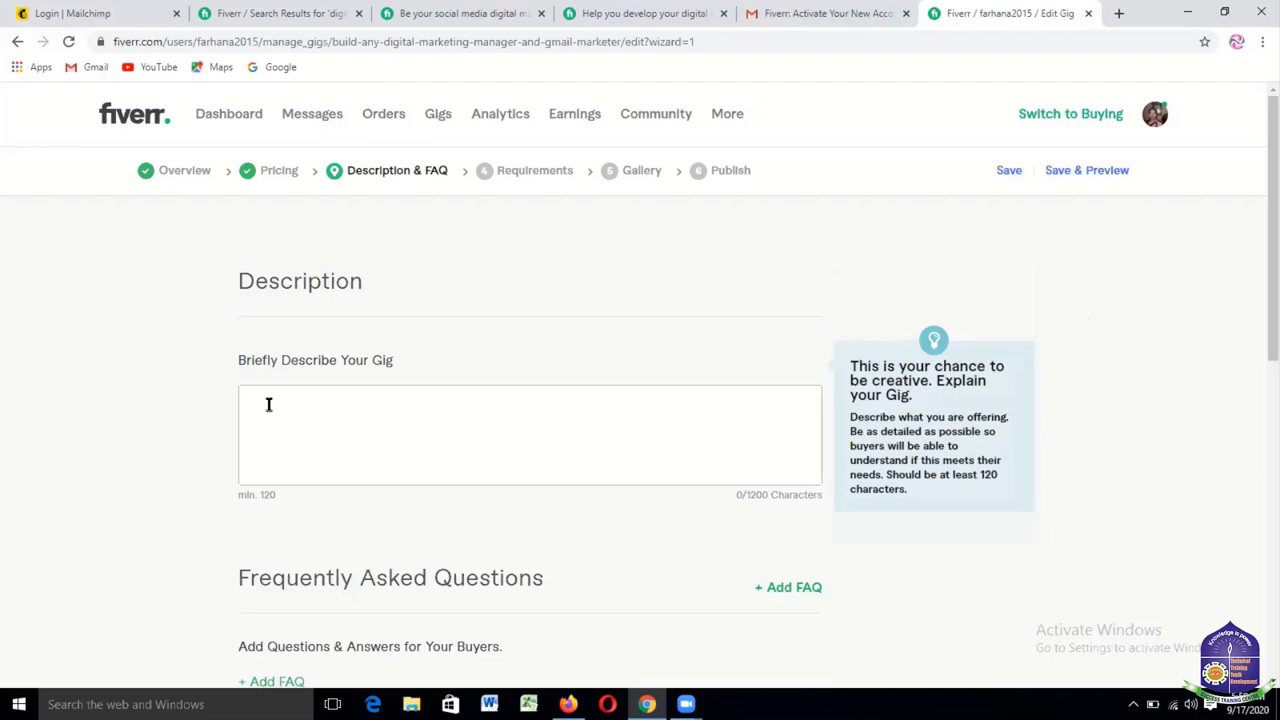
left_click(268, 404)
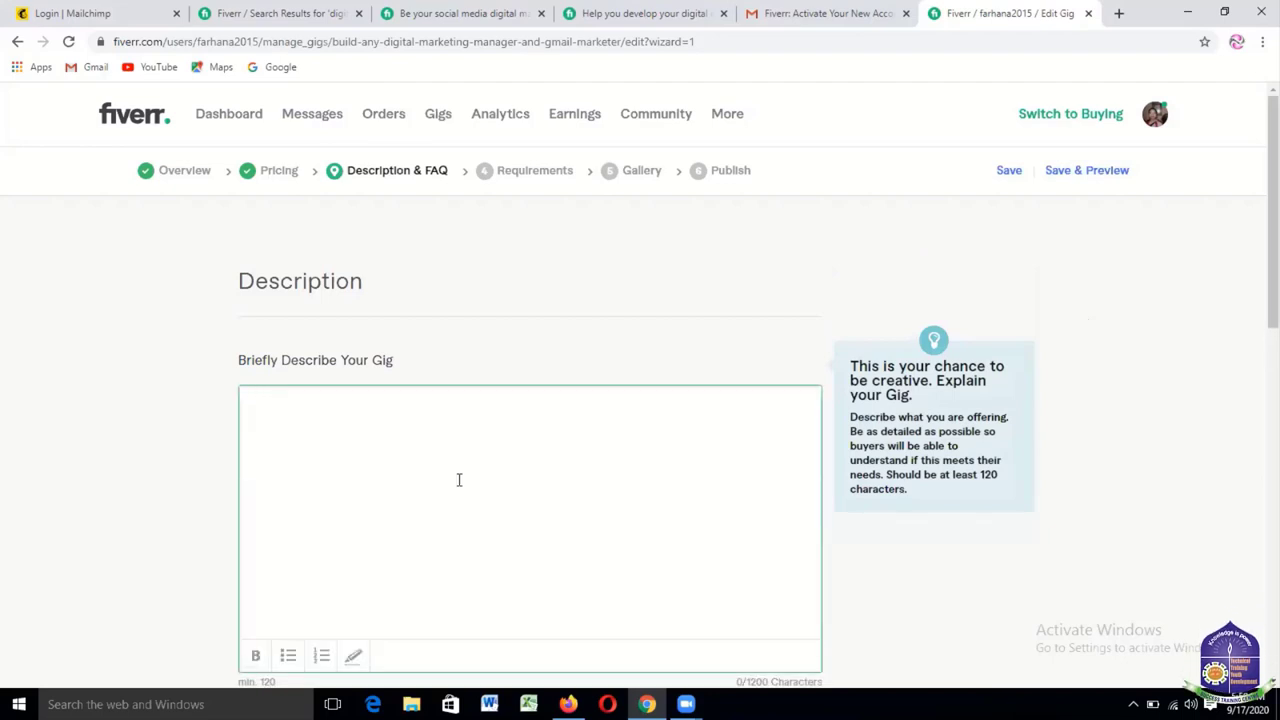
scroll(459, 480, "down", 3)
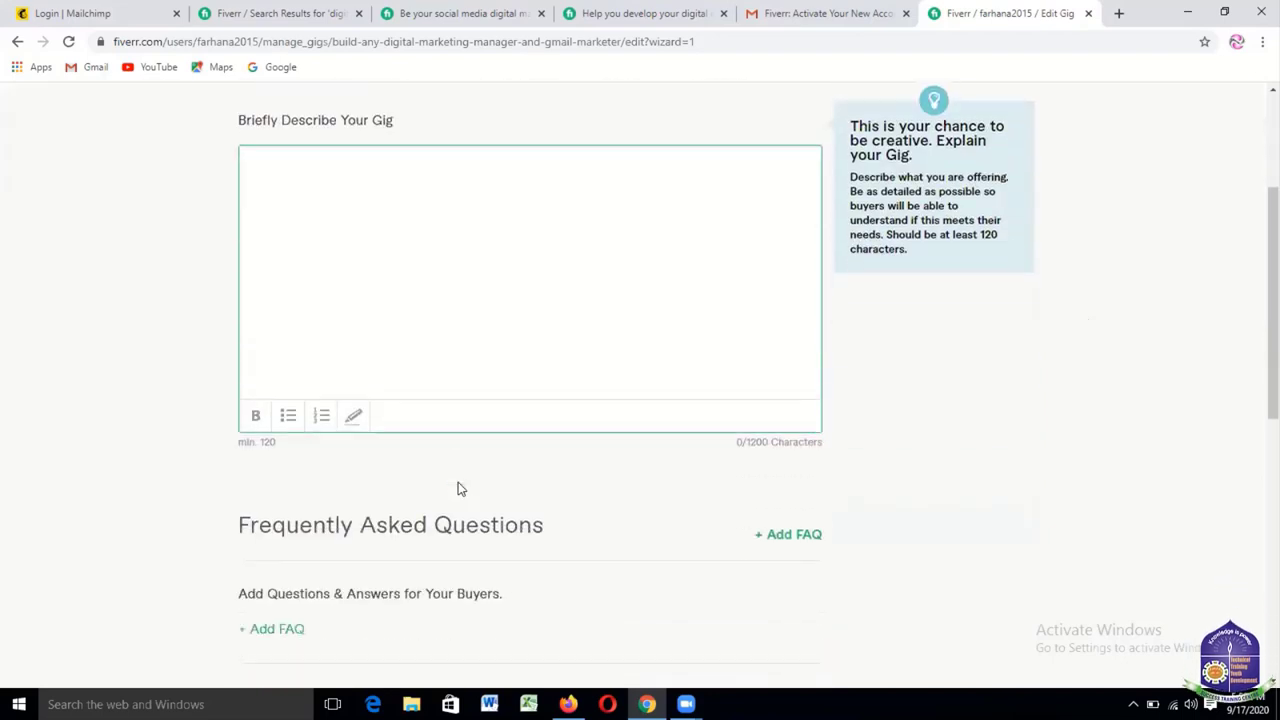
scroll(459, 488, "up", 1)
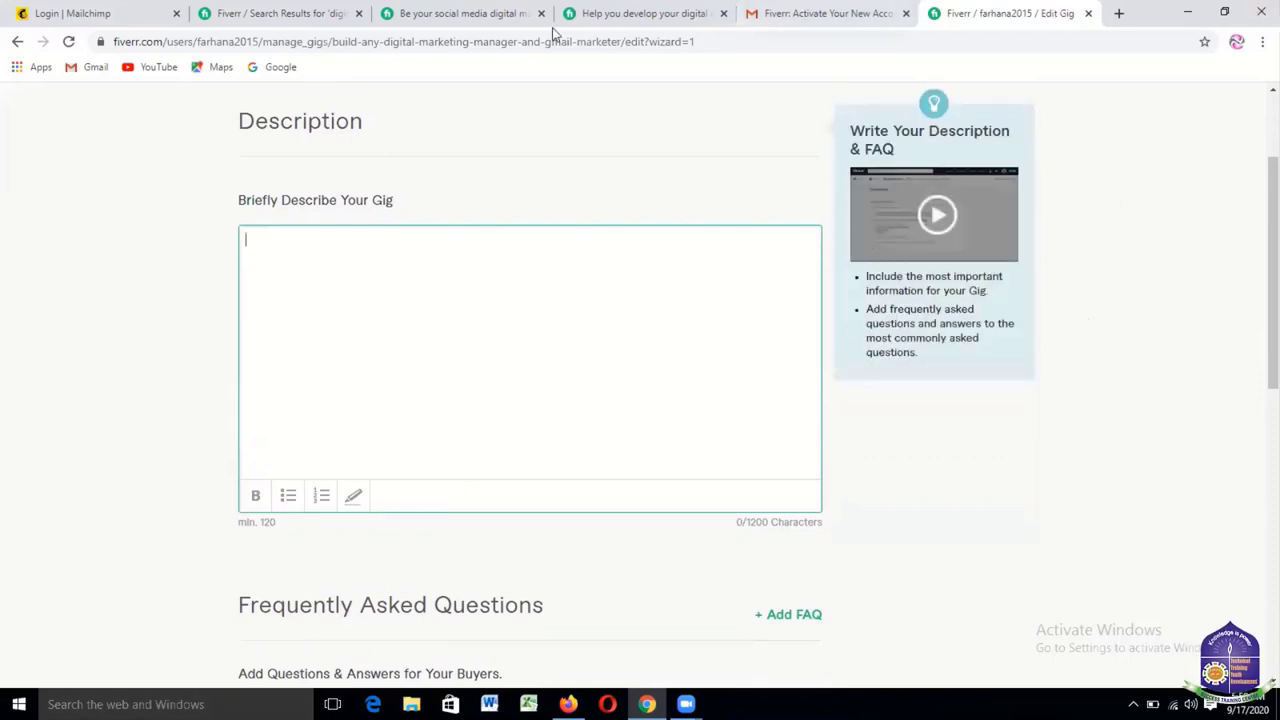
Open the competitor's 'Be your social media digital marketing' gig and read About This Gig
left_click(482, 13)
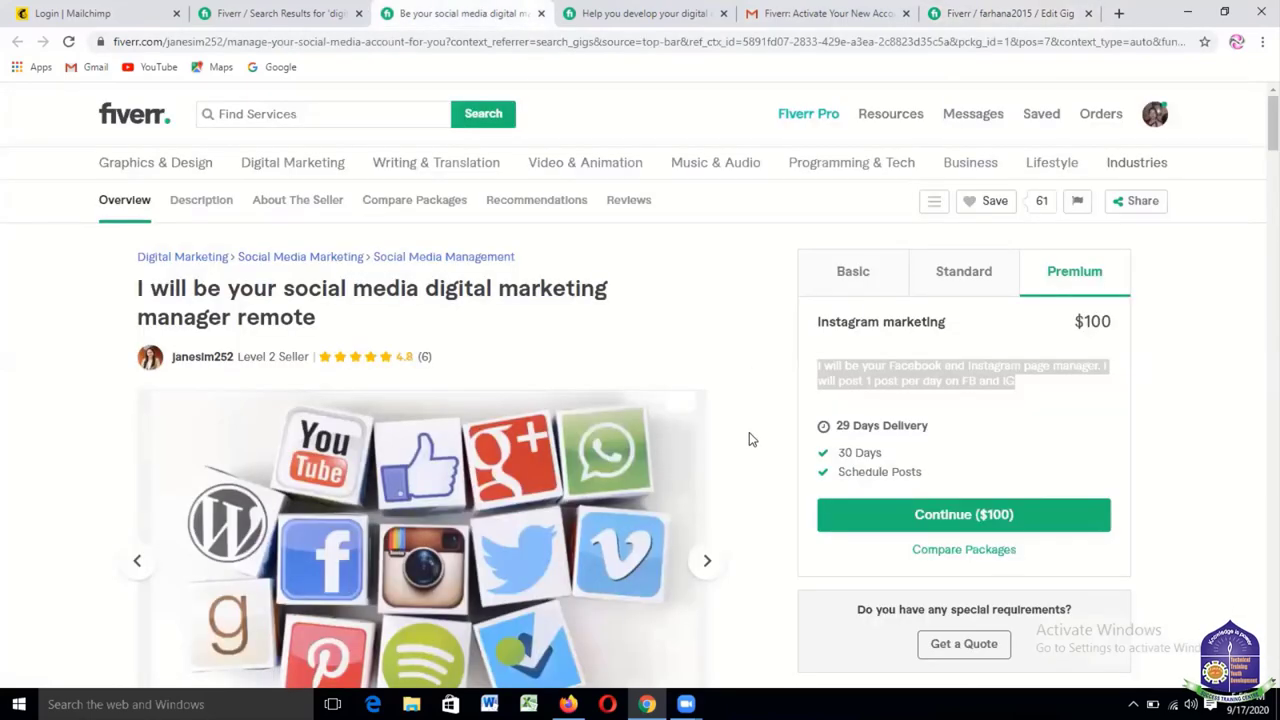
scroll(749, 440, "down", 2)
scroll(752, 440, "down", 4)
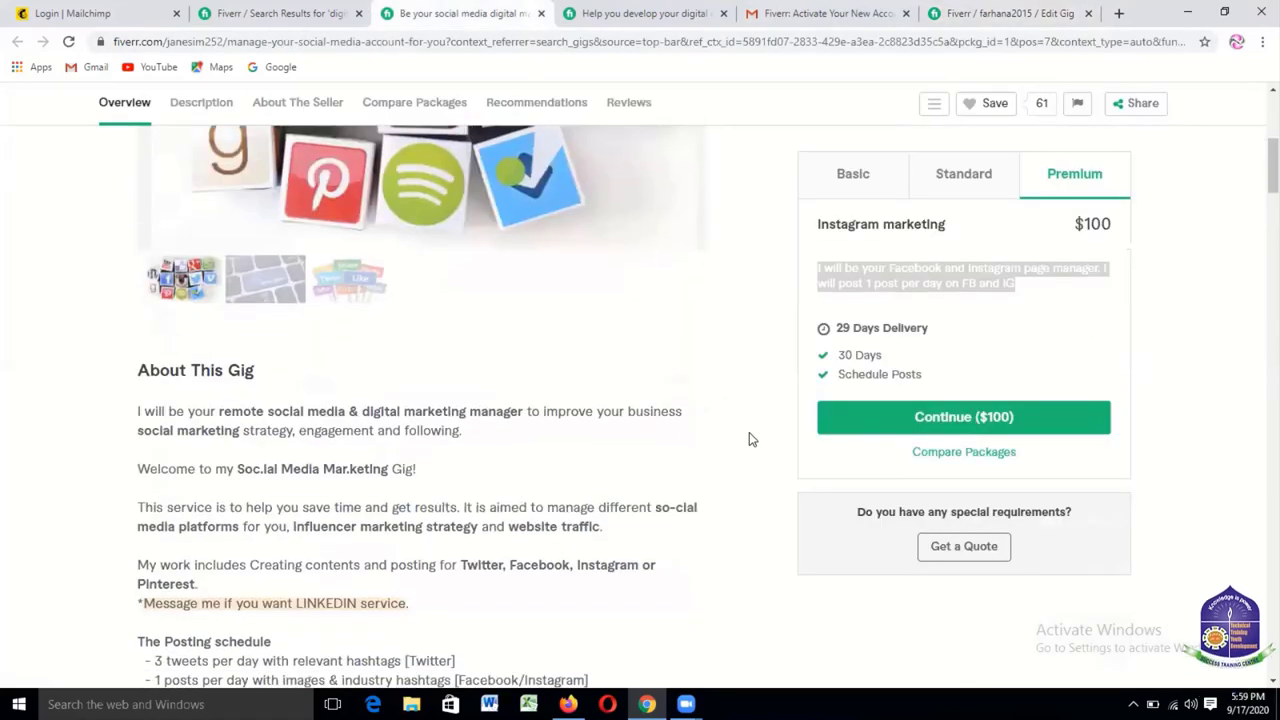
scroll(752, 439, "down", 1)
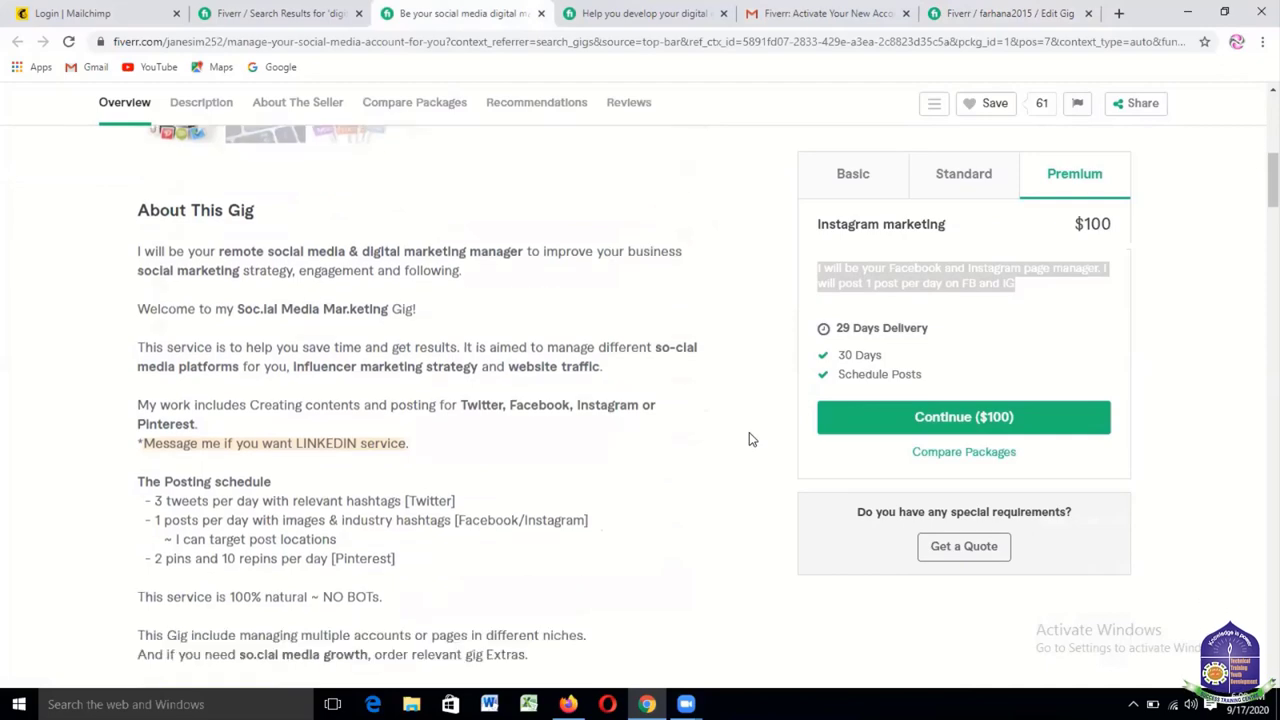
scroll(752, 440, "up", 5)
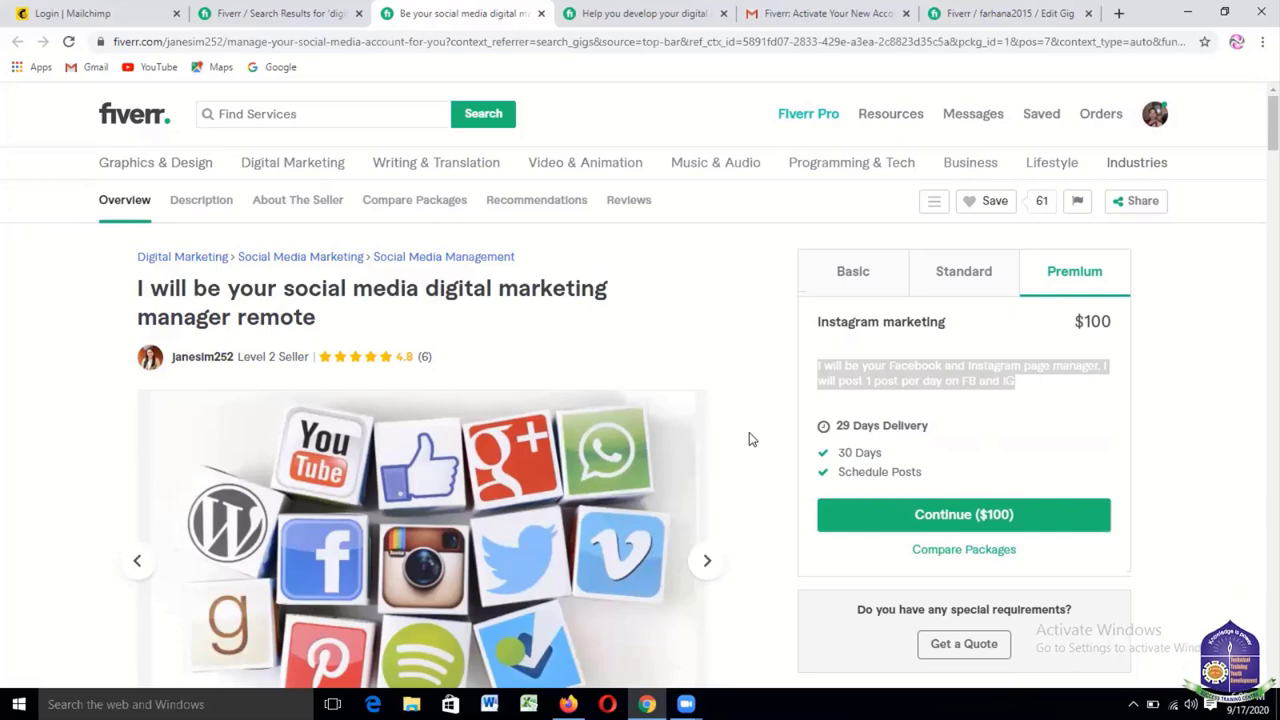
scroll(752, 440, "down", 1)
scroll(752, 440, "down", 5)
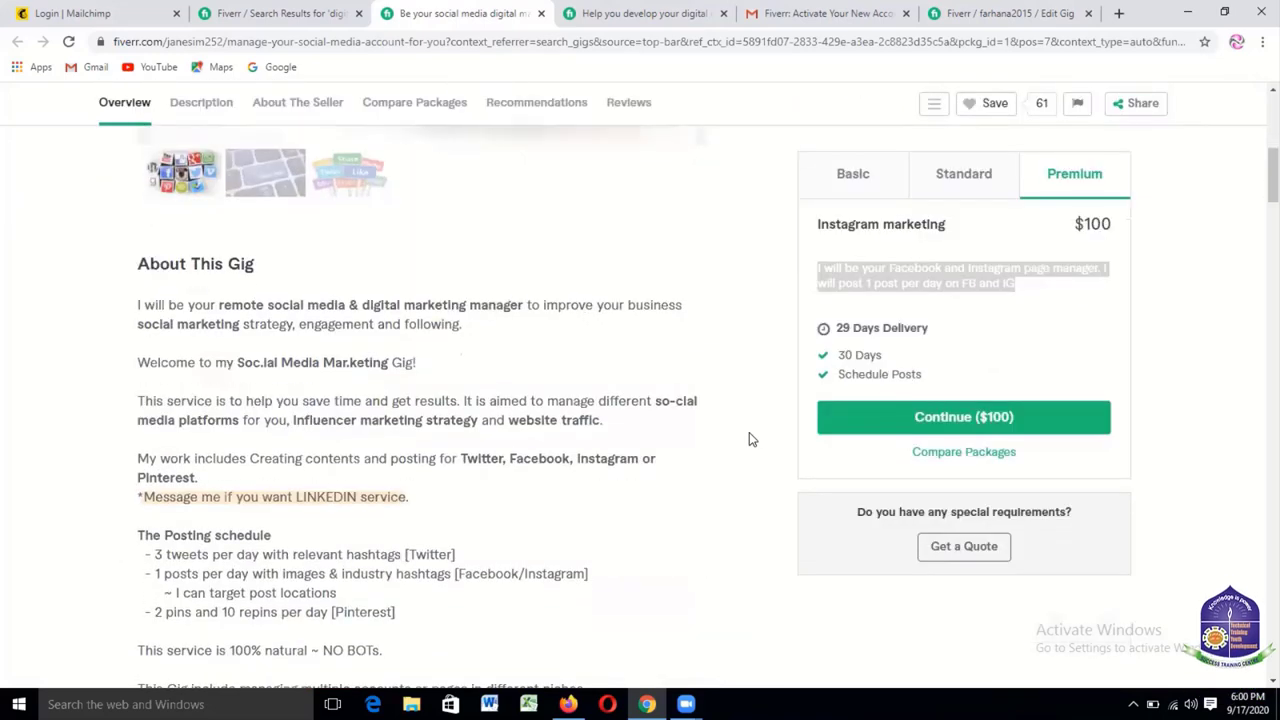
Finish reviewing the competitor's description and return to the digital marketing search results
scroll(752, 440, "down", 2)
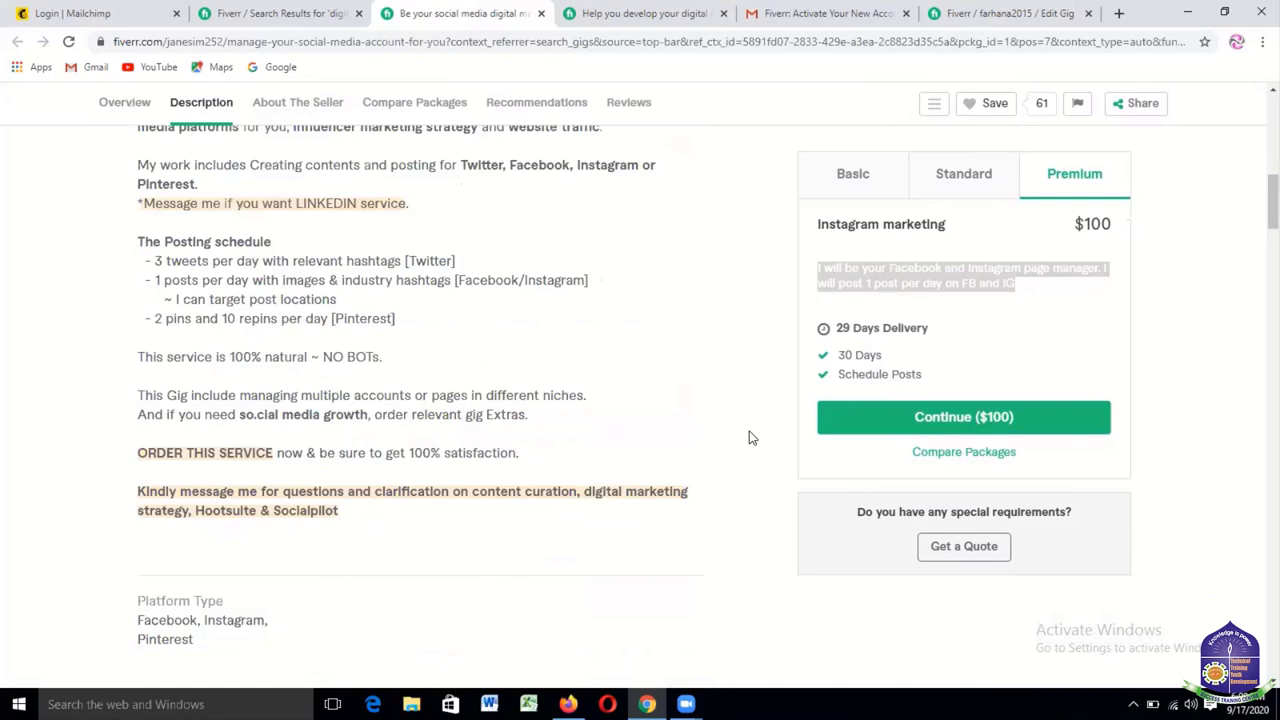
scroll(750, 438, "up", 2)
scroll(752, 438, "up", 1)
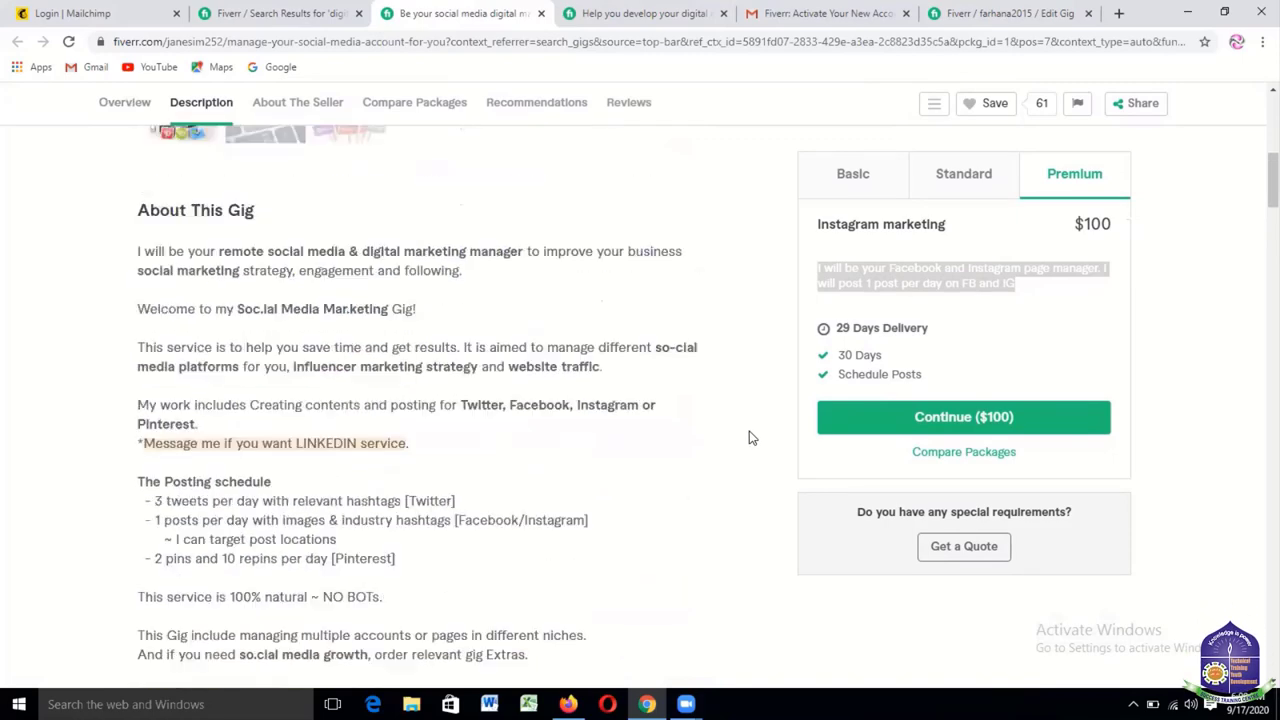
scroll(752, 438, "down", 2)
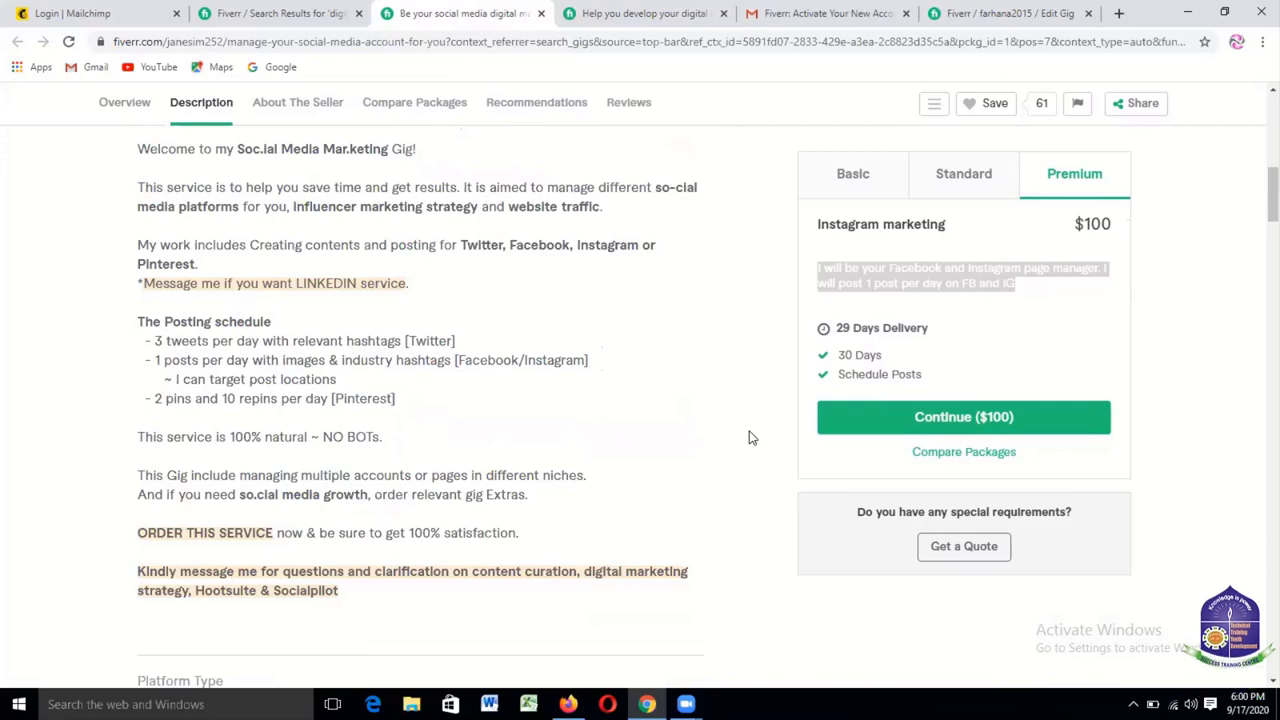
scroll(752, 437, "up", 1)
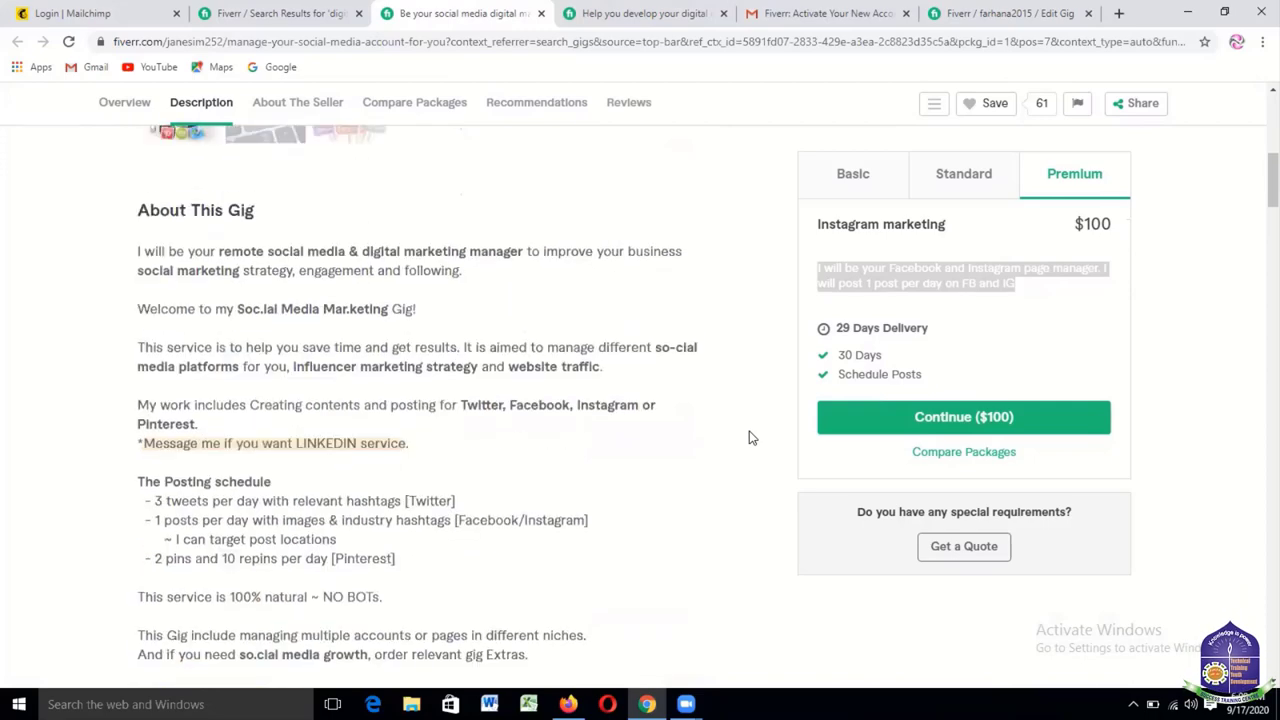
left_click(280, 14)
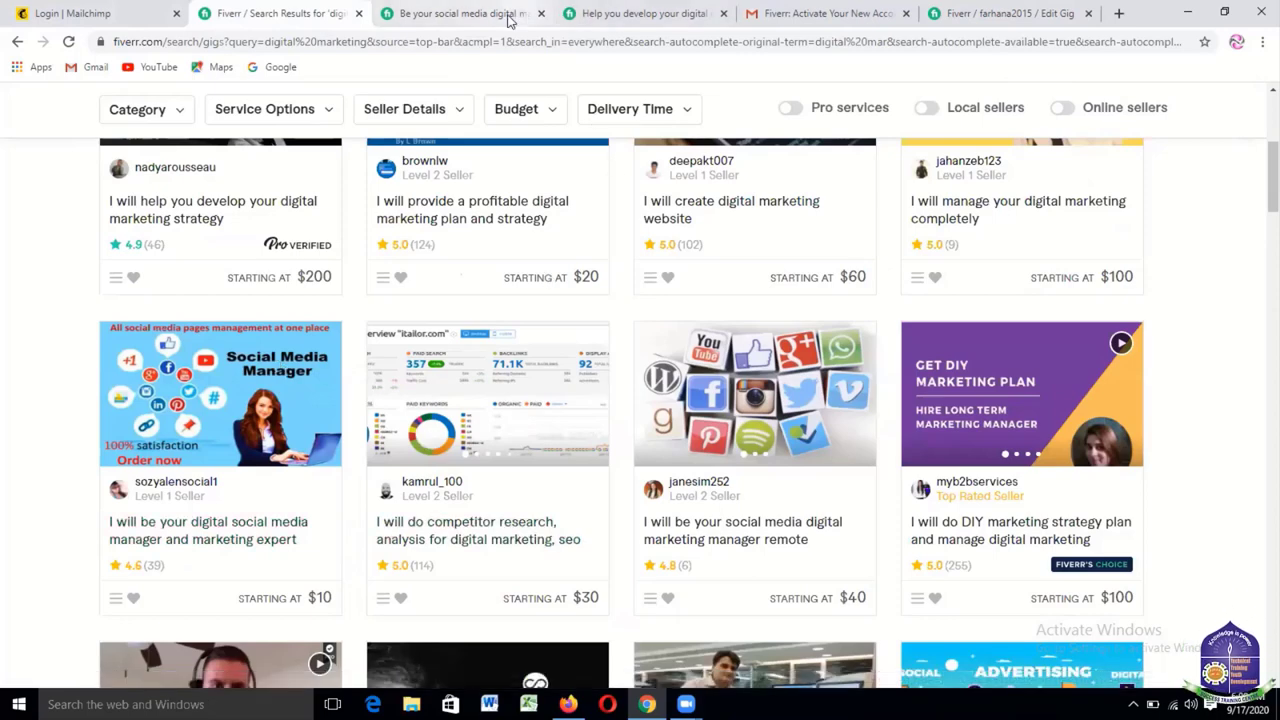
left_click(592, 20)
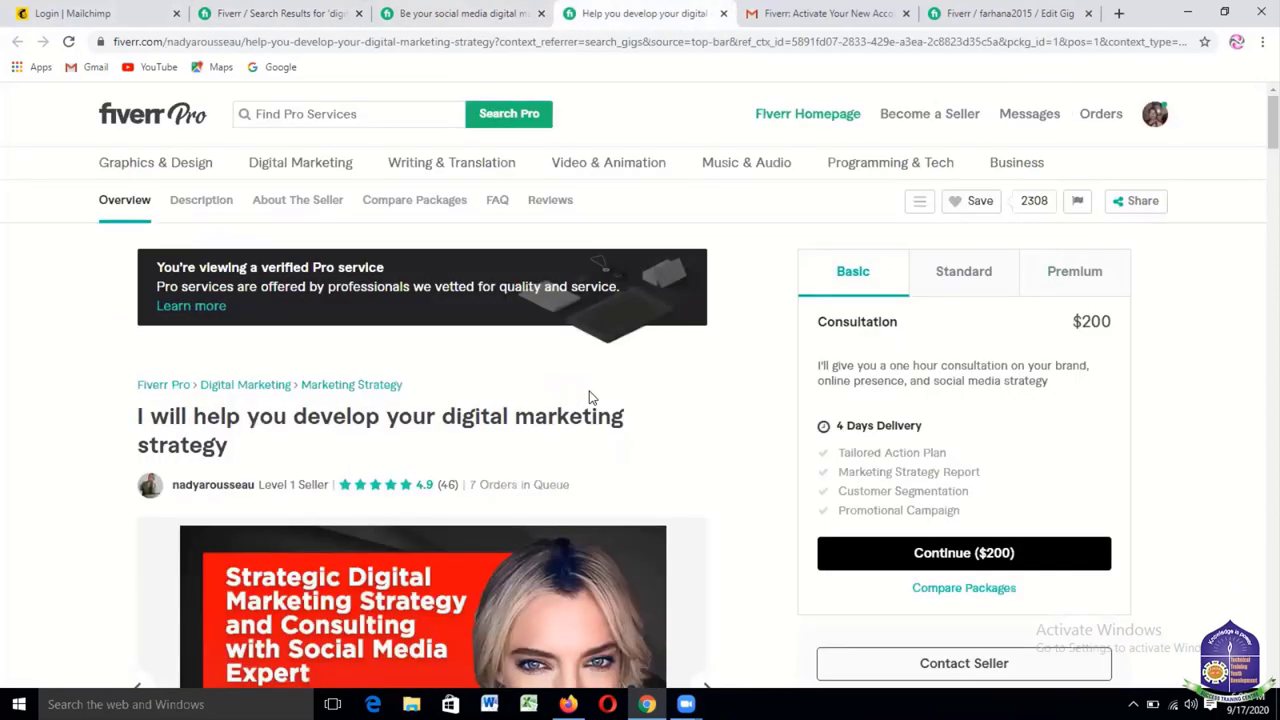
scroll(590, 400, "down", 6)
scroll(591, 400, "down", 5)
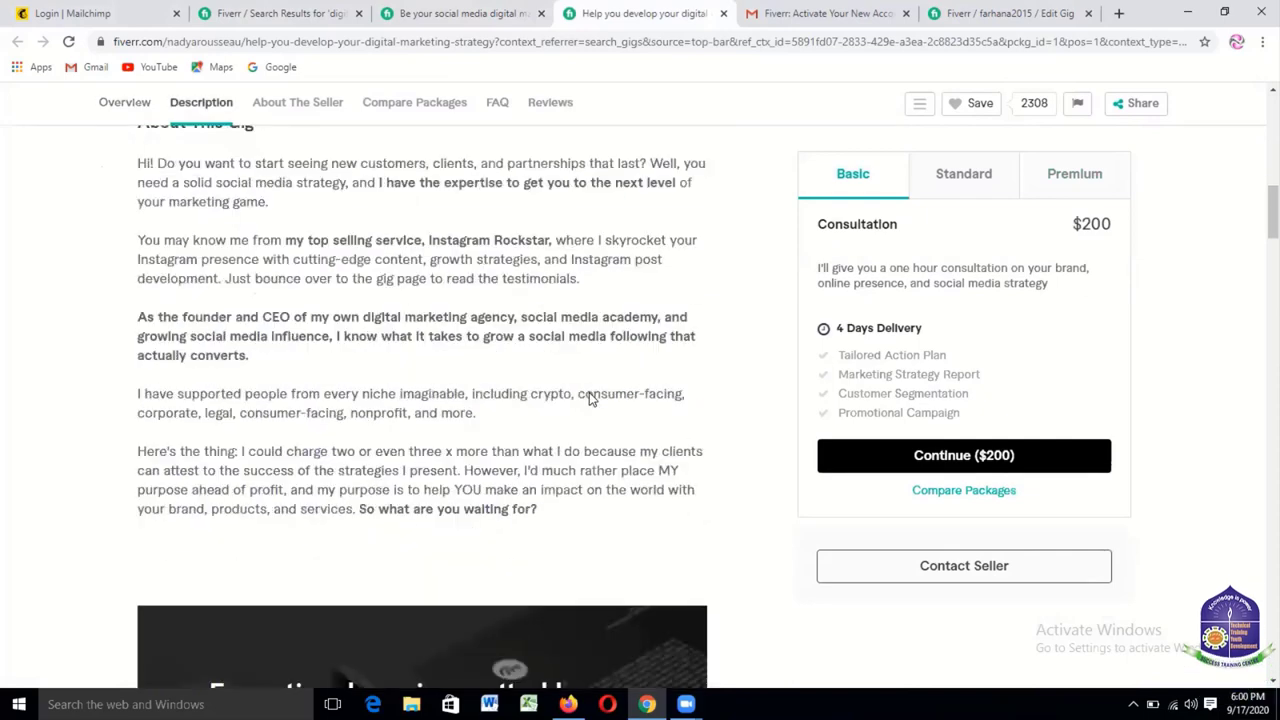
scroll(651, 393, "up", 1)
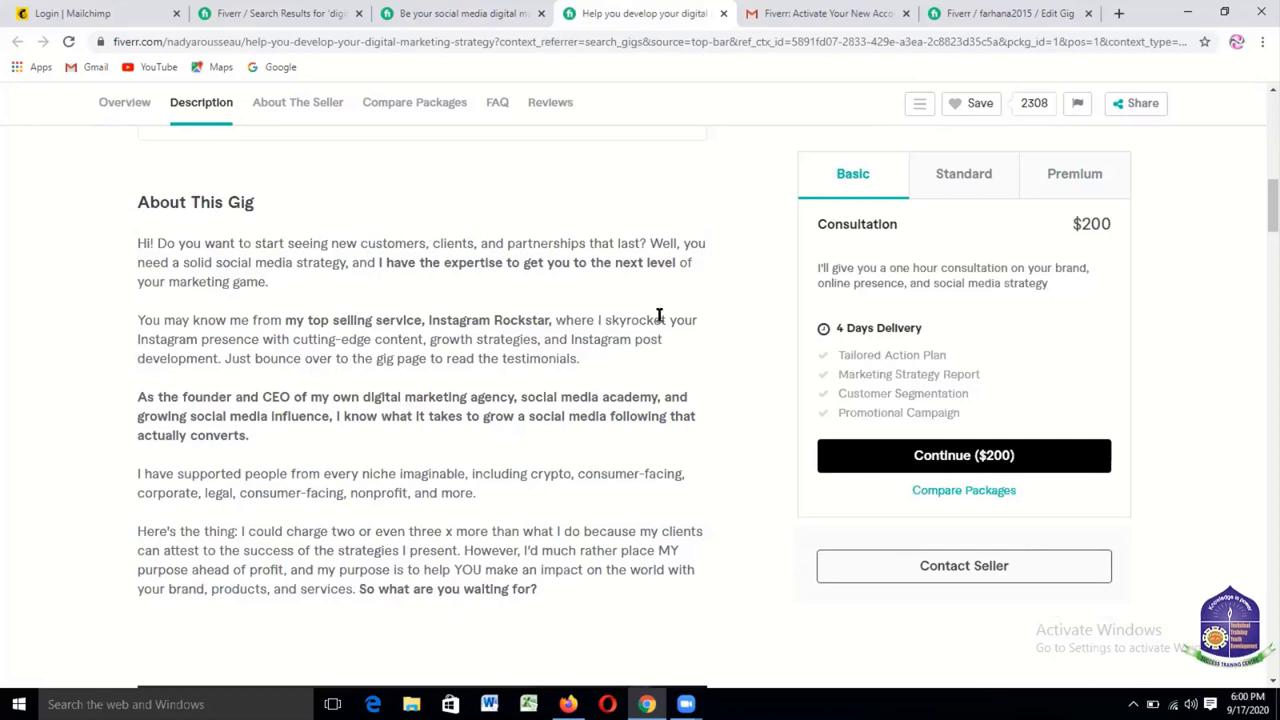
scroll(657, 310, "up", 6)
scroll(660, 295, "up", 2)
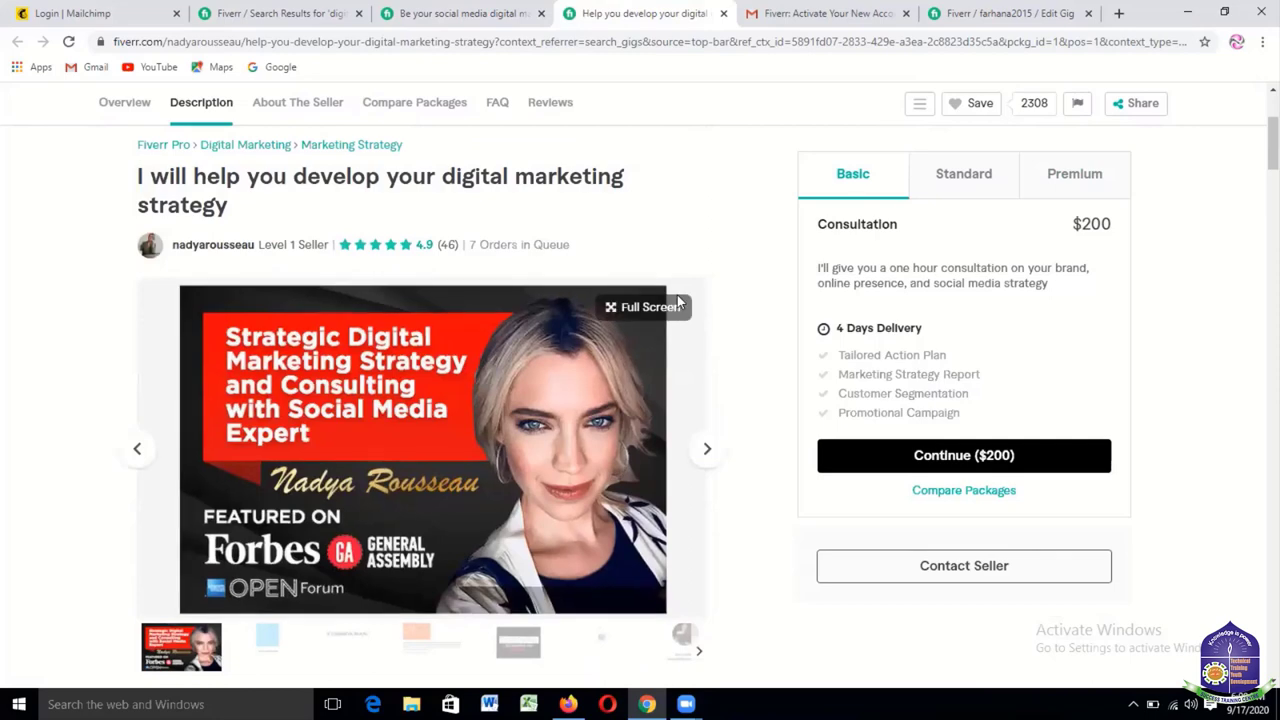
scroll(677, 300, "up", 1)
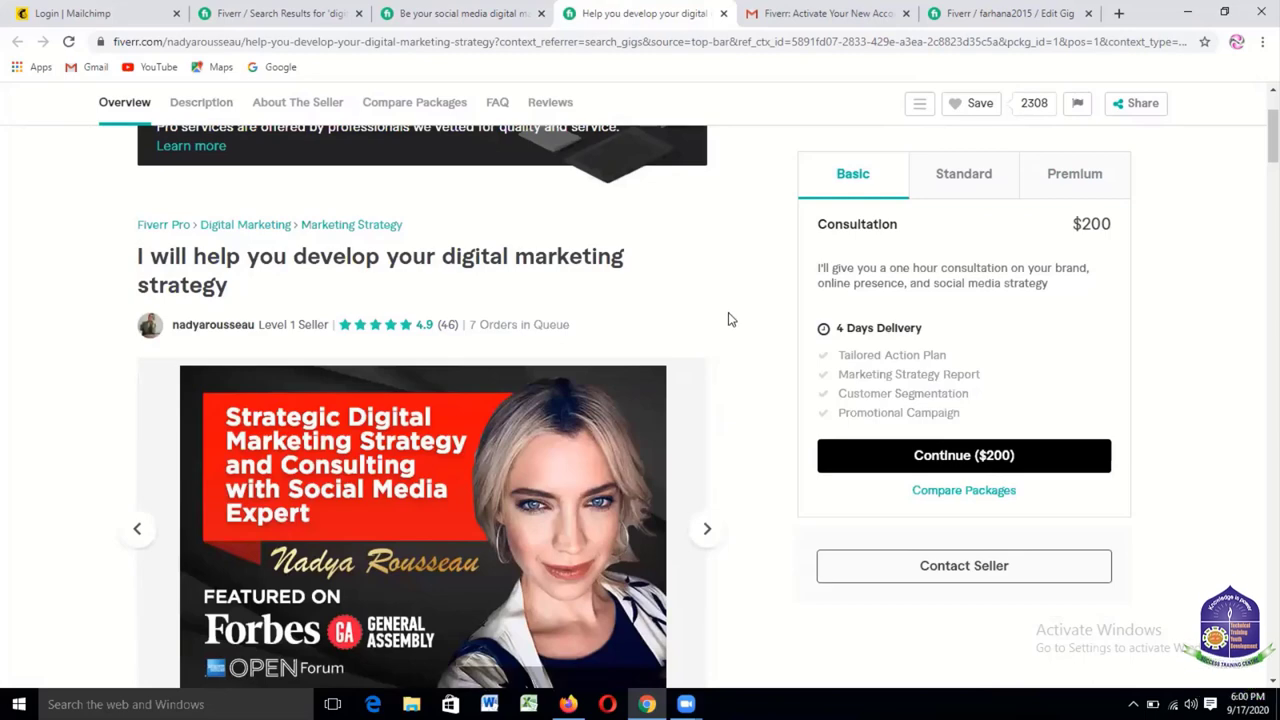
left_click(258, 18)
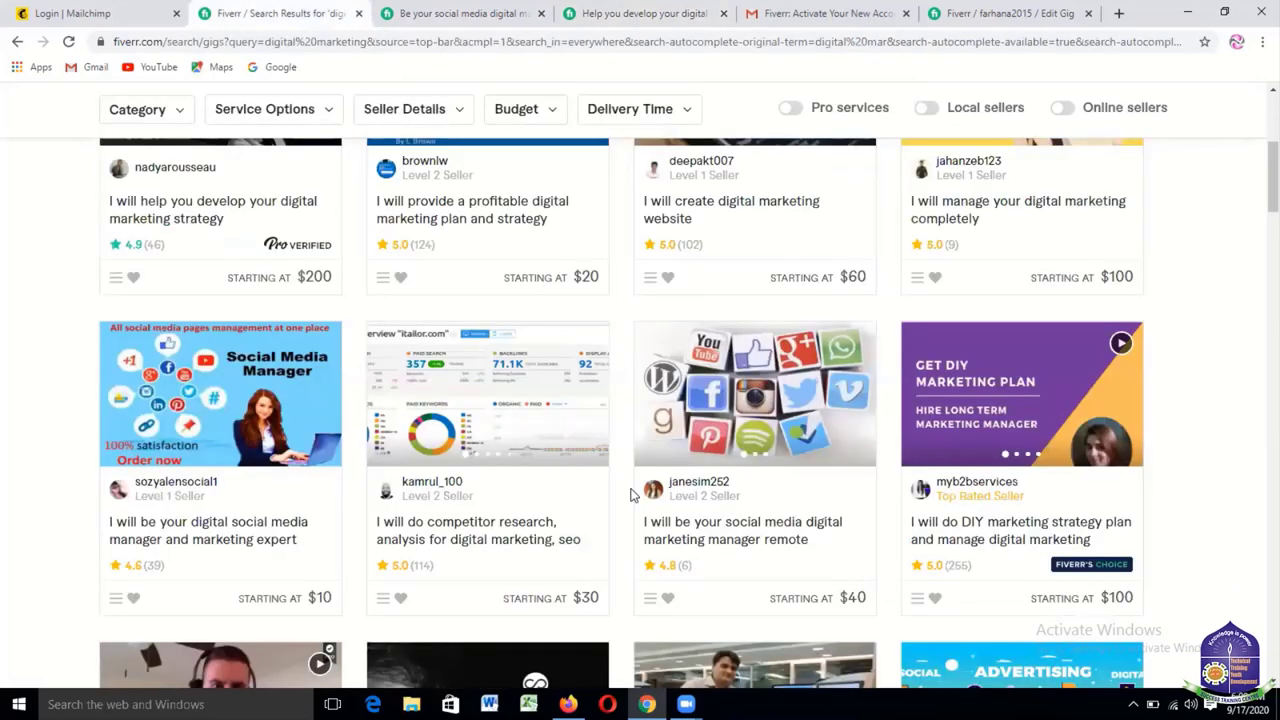
scroll(632, 493, "down", 2)
scroll(632, 493, "down", 2)
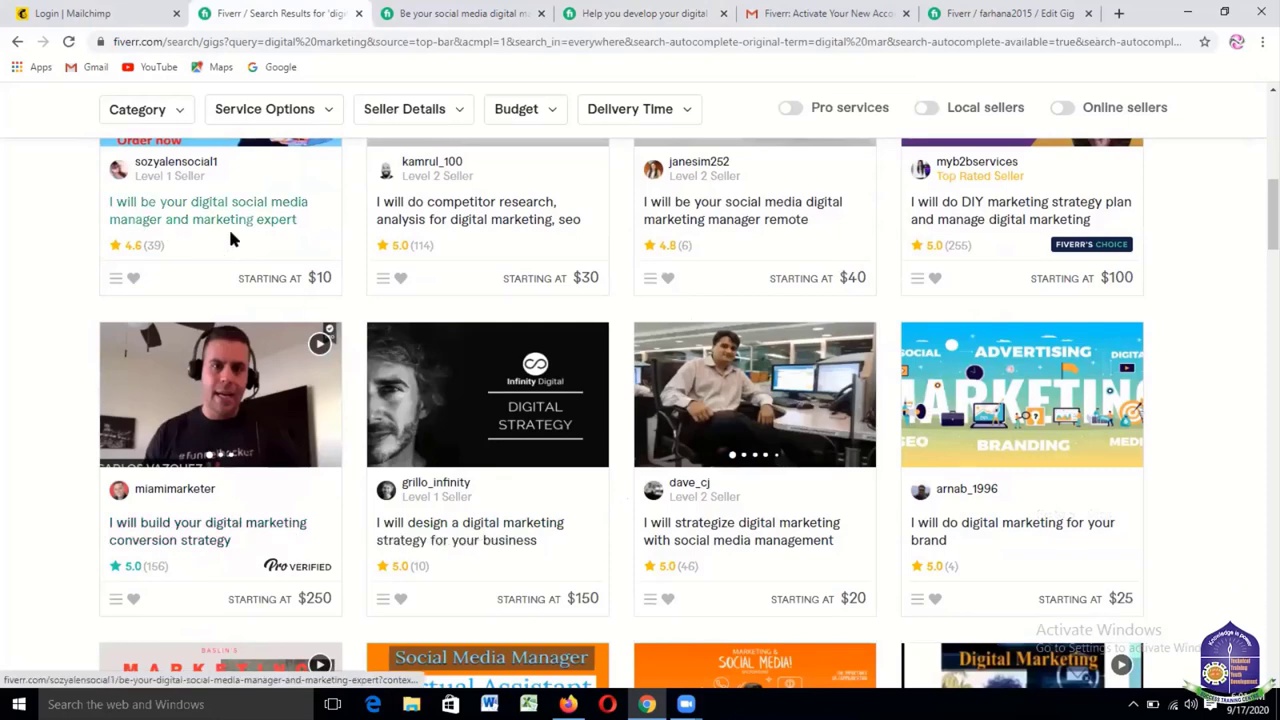
scroll(228, 242, "up", 2)
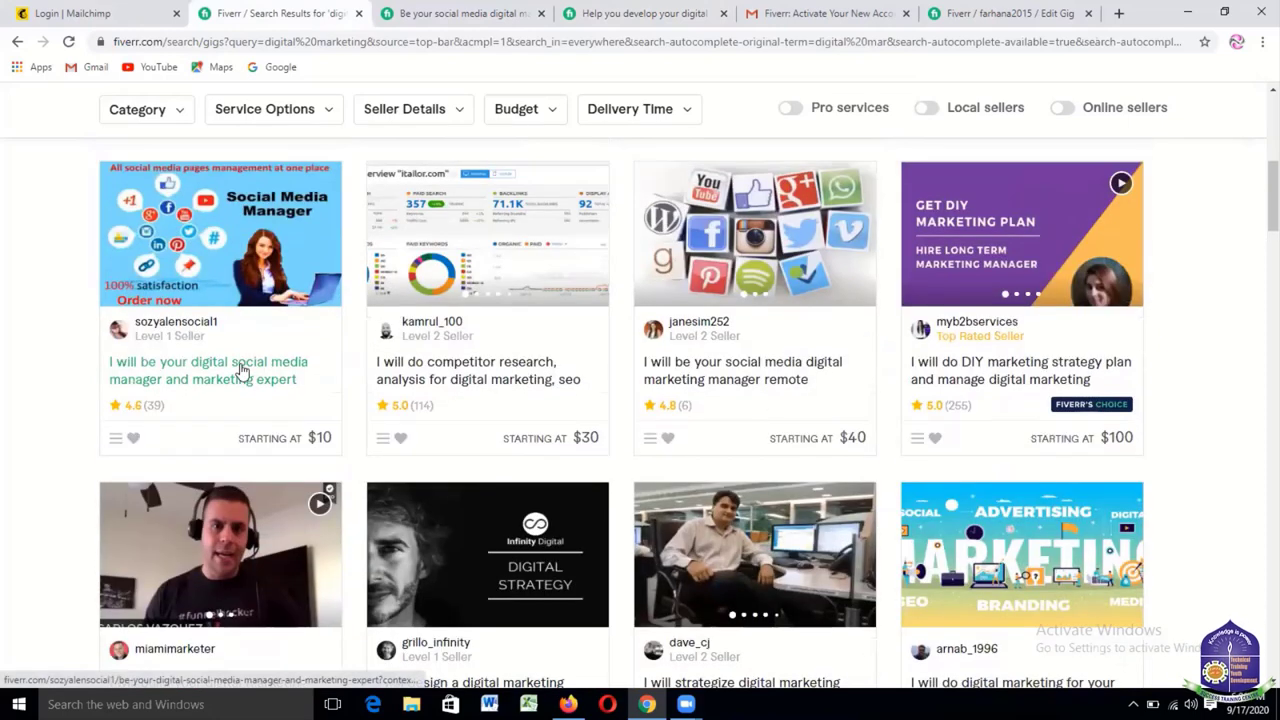
left_click(240, 372)
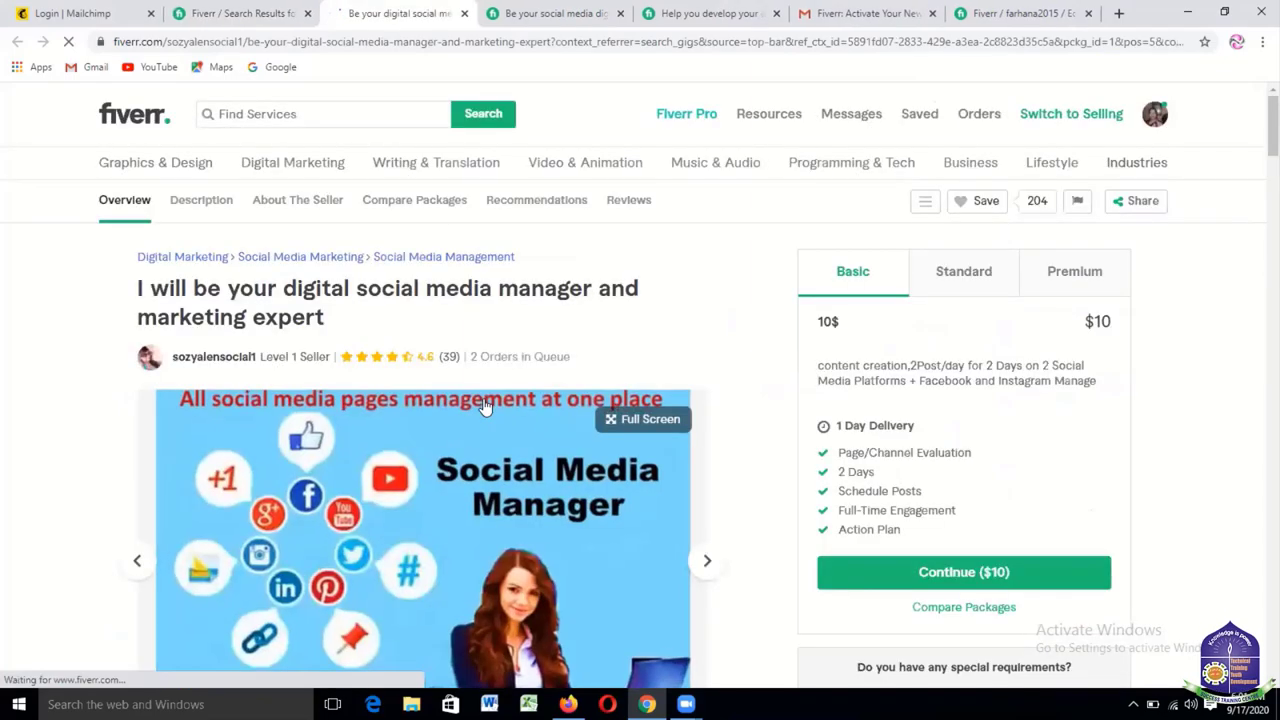
scroll(413, 438, "down", 7)
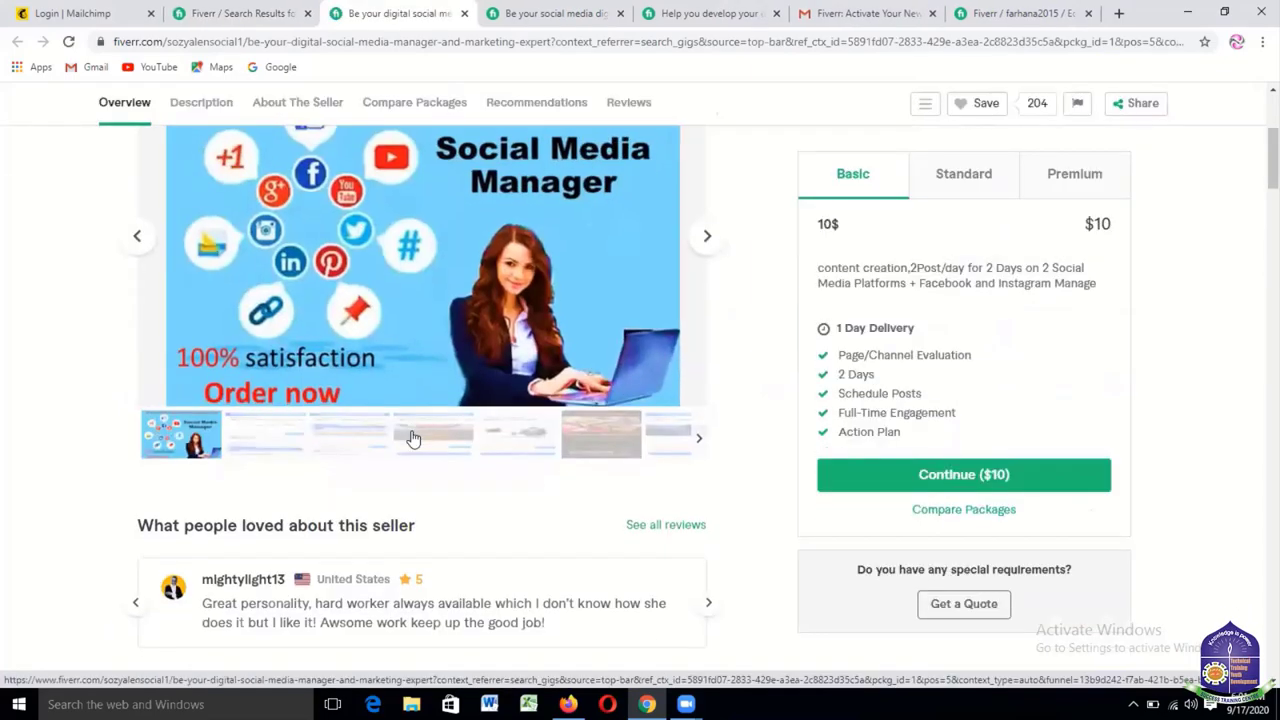
scroll(413, 438, "down", 3)
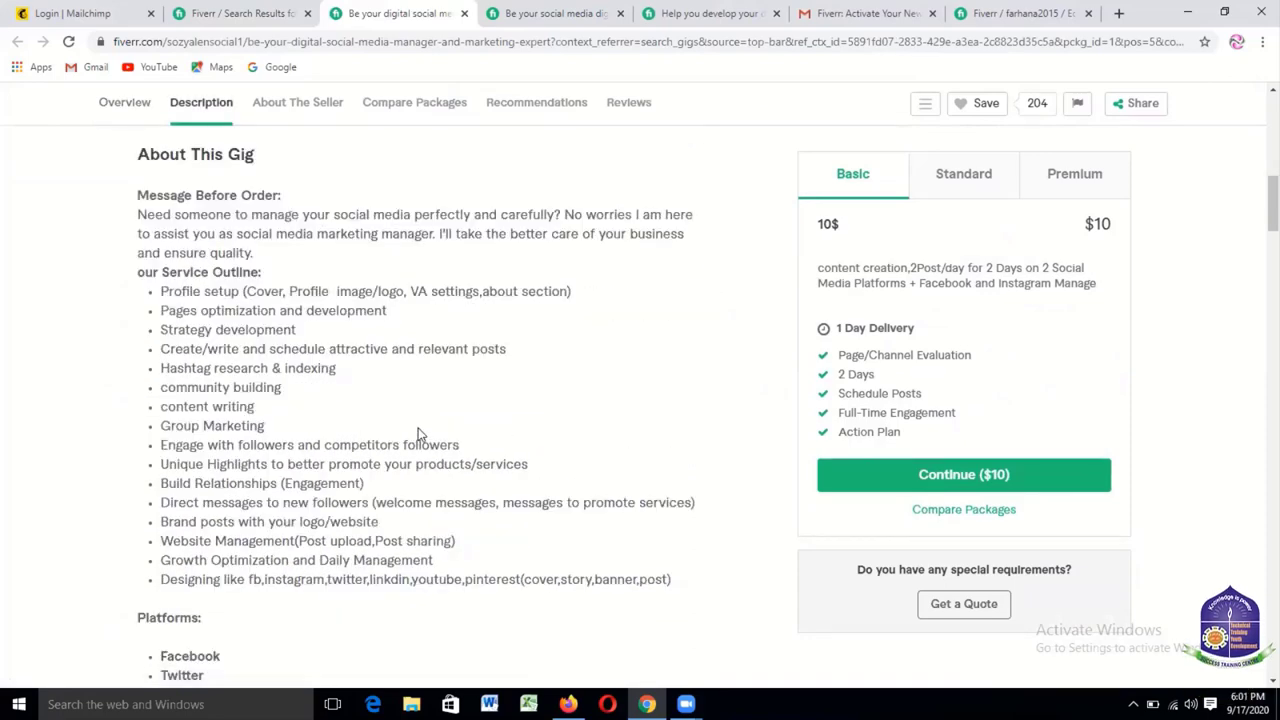
scroll(440, 416, "up", 10)
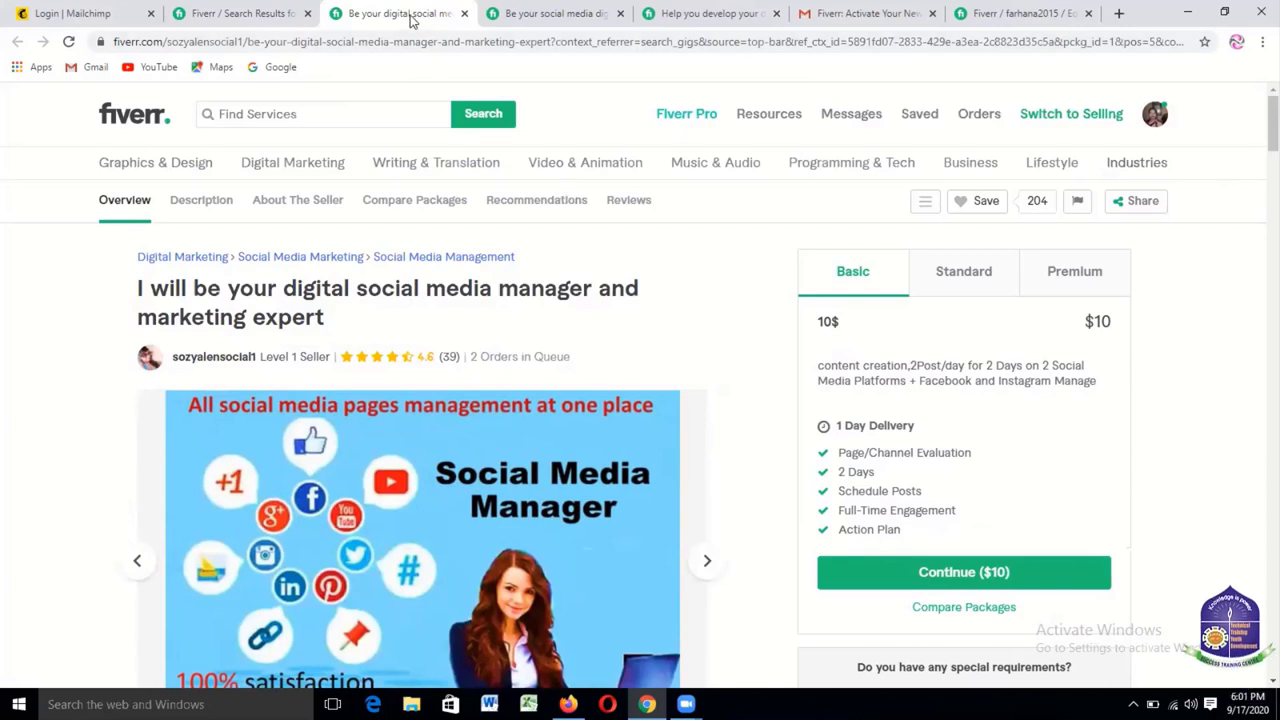
left_click(532, 20)
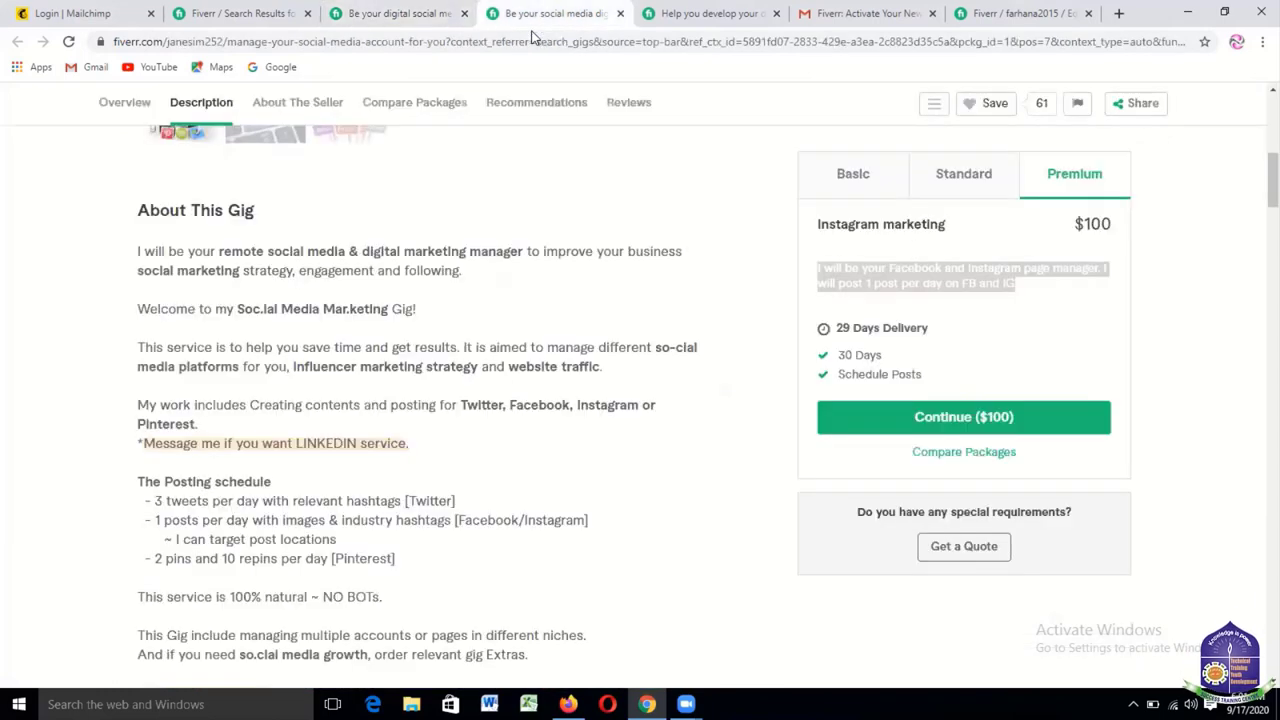
scroll(559, 363, "up", 8)
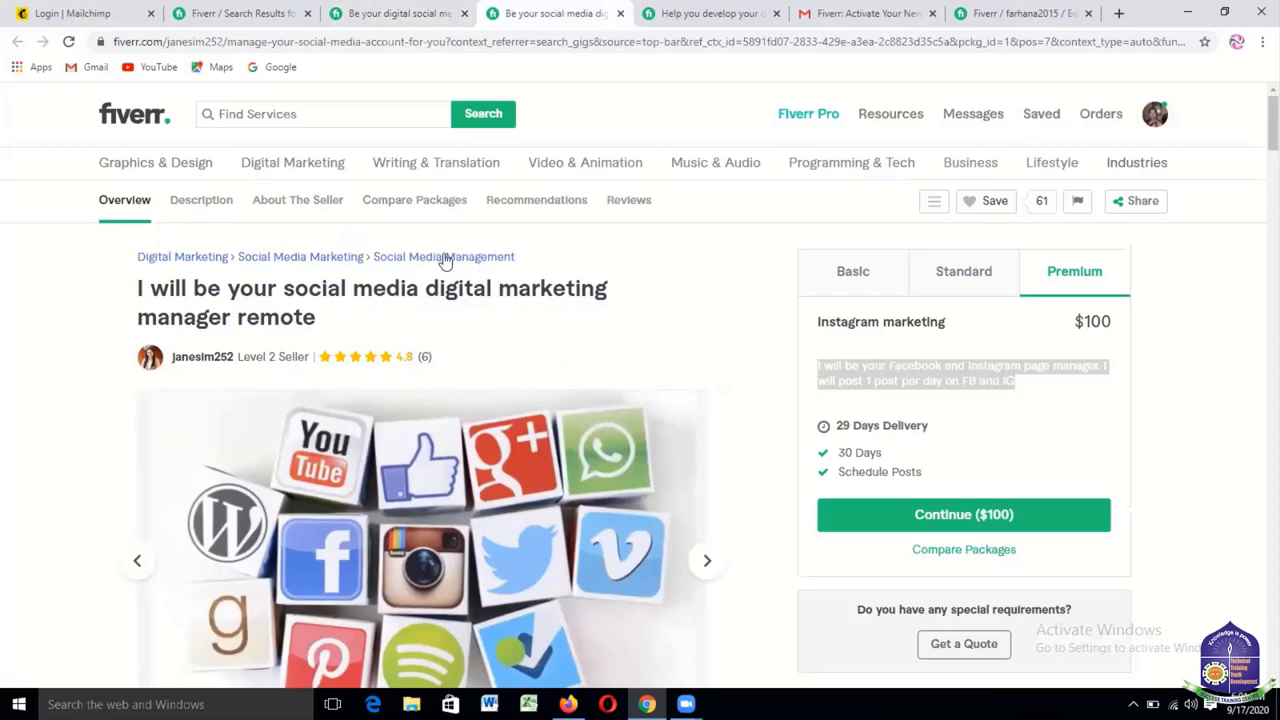
left_click(386, 16)
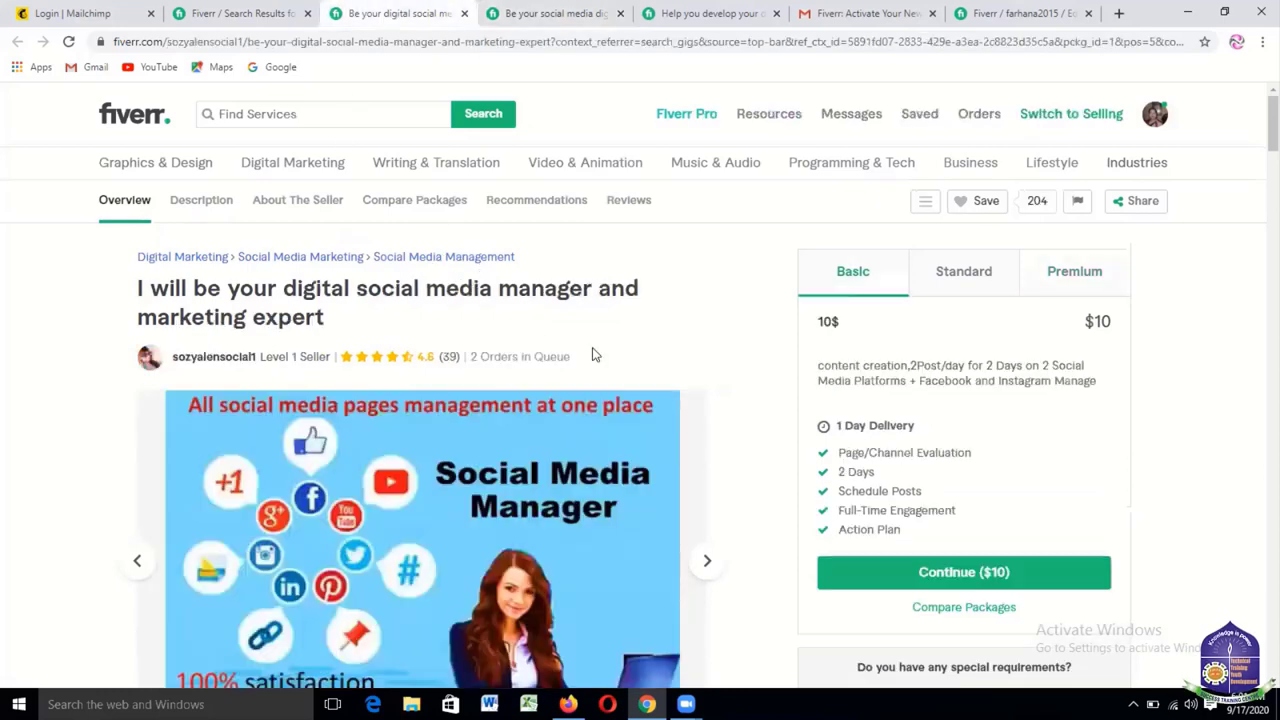
scroll(787, 510, "down", 5)
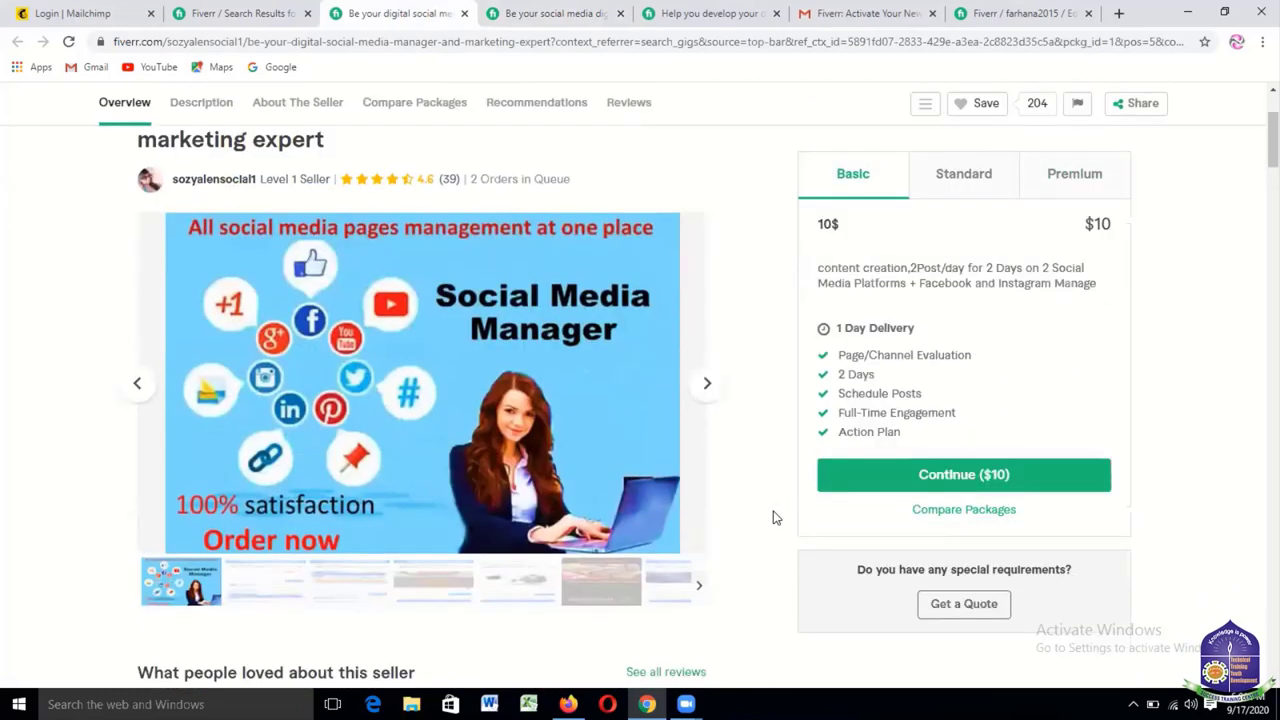
scroll(760, 516, "down", 5)
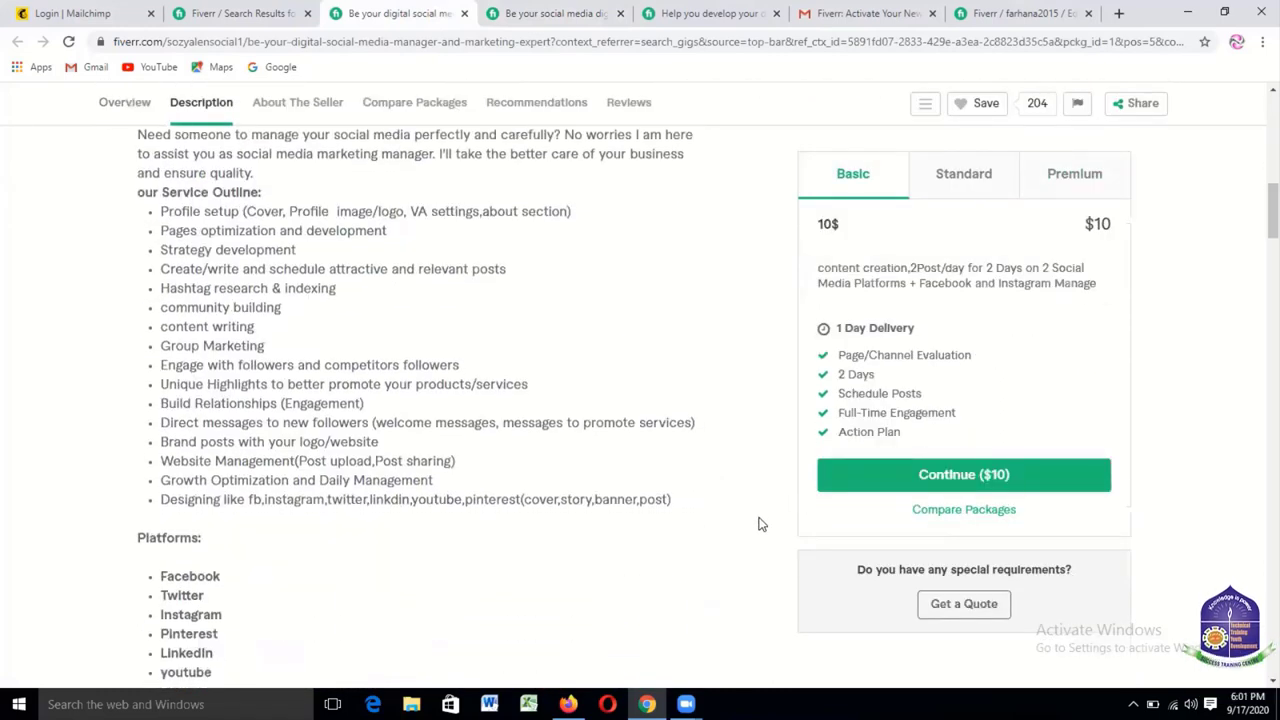
scroll(760, 523, "up", 1)
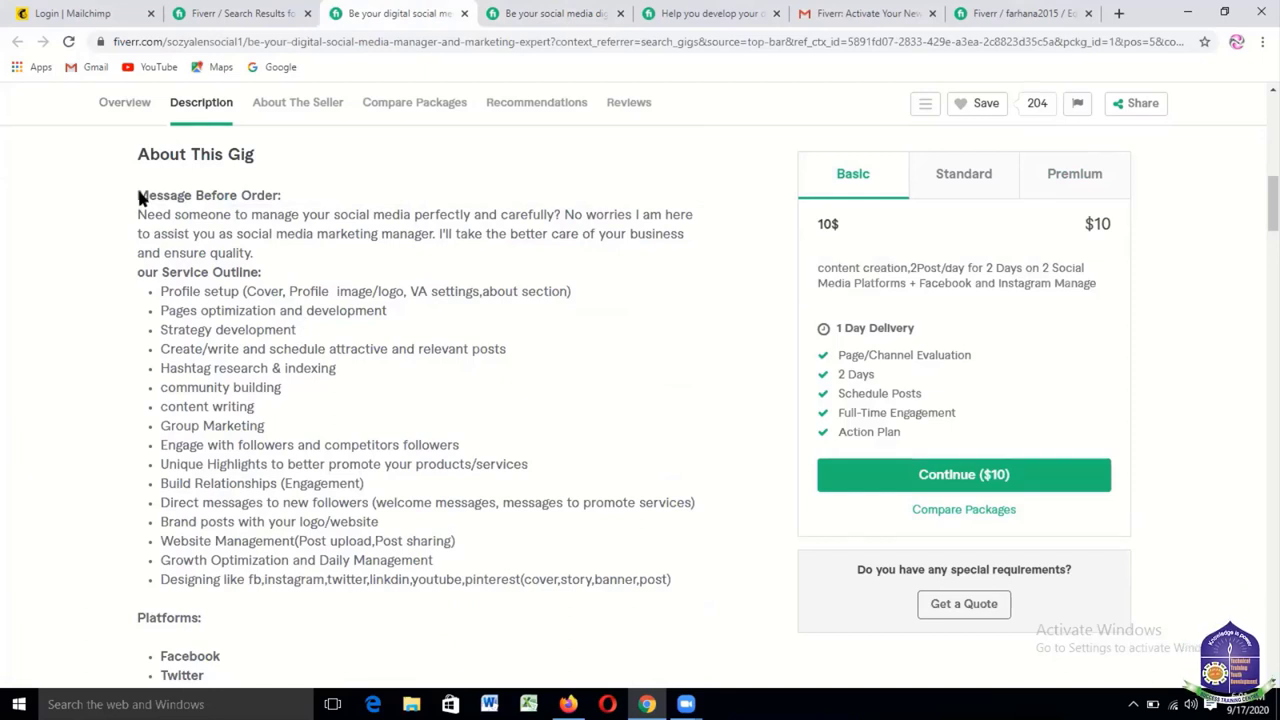
Copy the competitor's full About This Gig text and return to your own gig editor
mouse_move(141, 199)
left_mouse_down()
mouse_move(283, 197)
mouse_move(257, 347)
mouse_move(142, 193)
left_mouse_up()
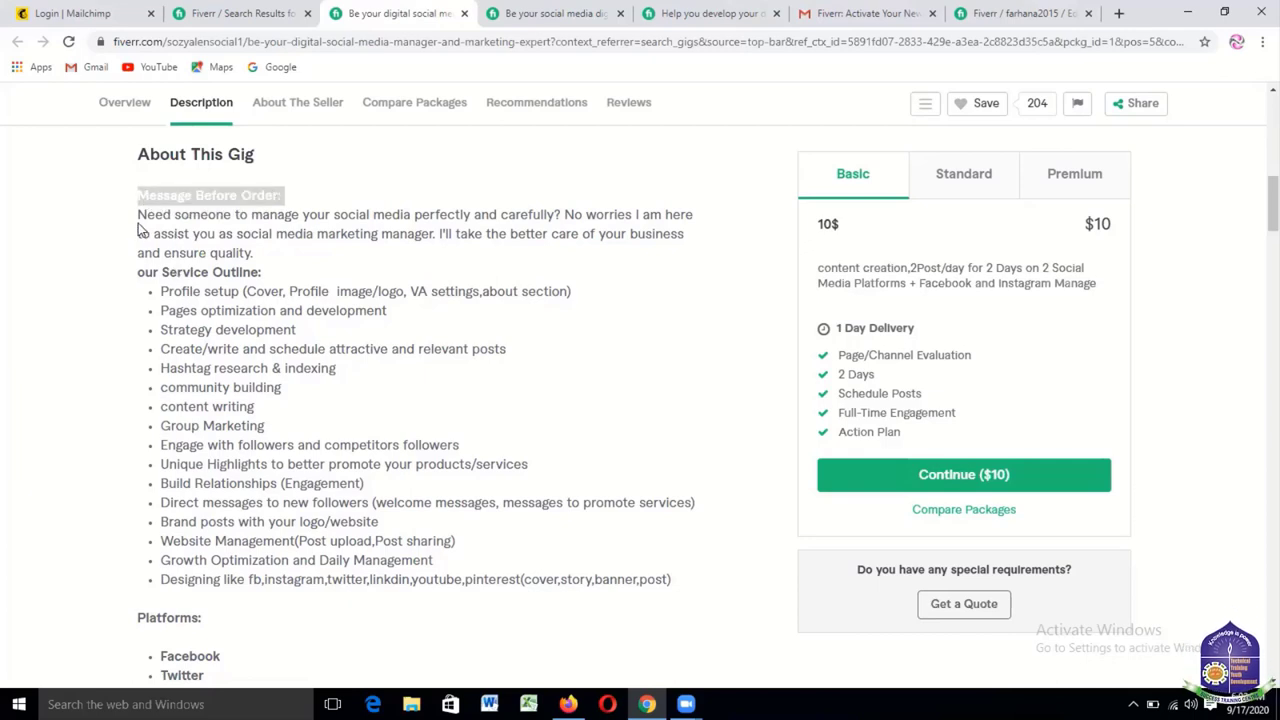
left_click(412, 177)
left_click_drag(138, 195, 377, 178)
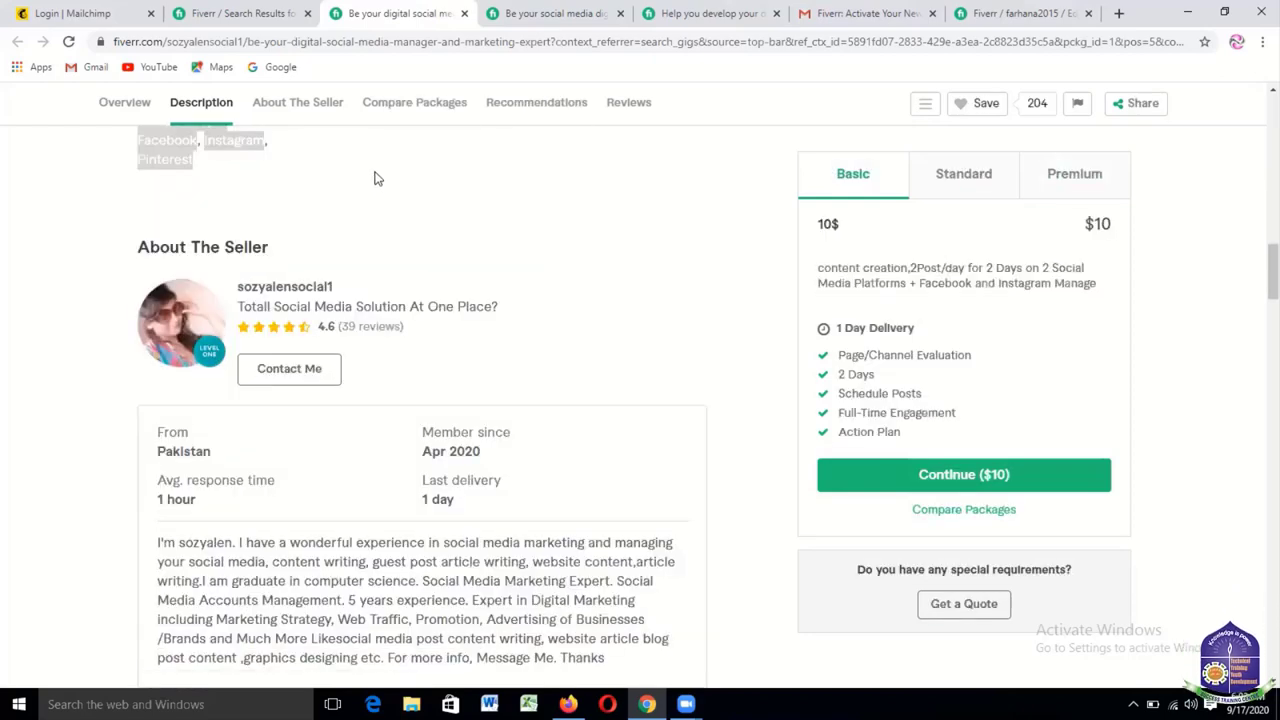
scroll(415, 275, "up", 3)
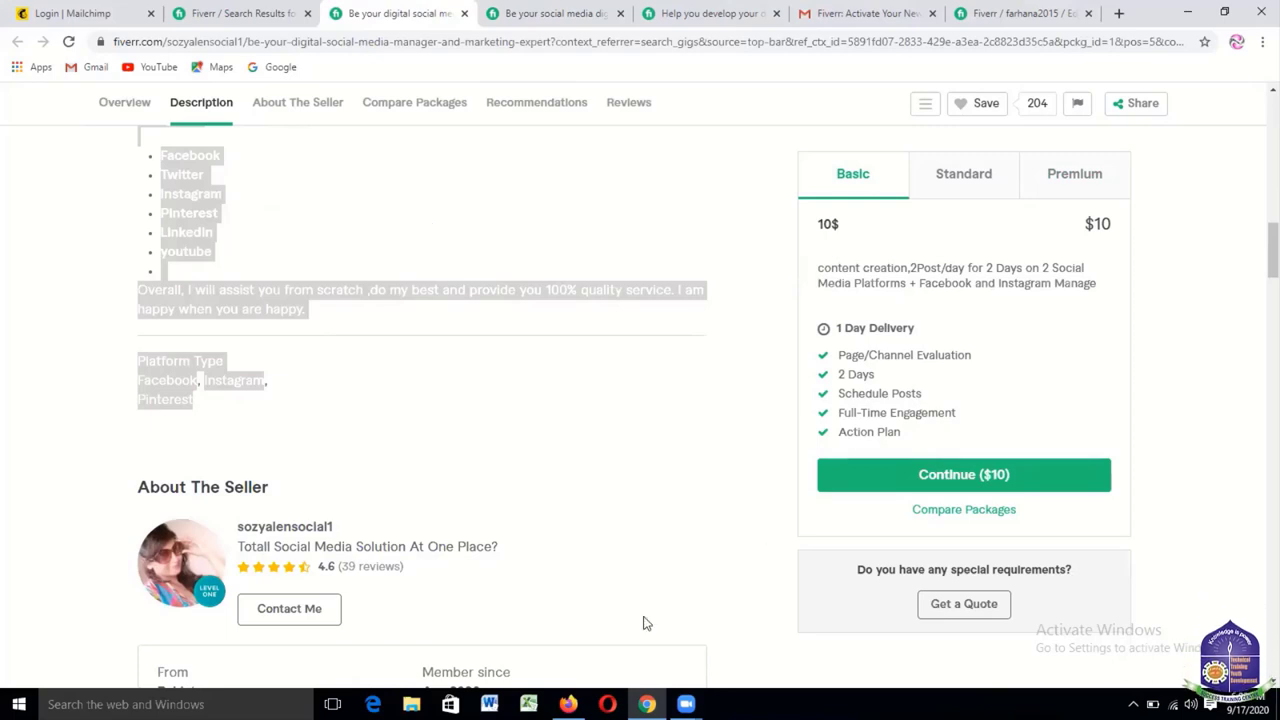
left_click(970, 15)
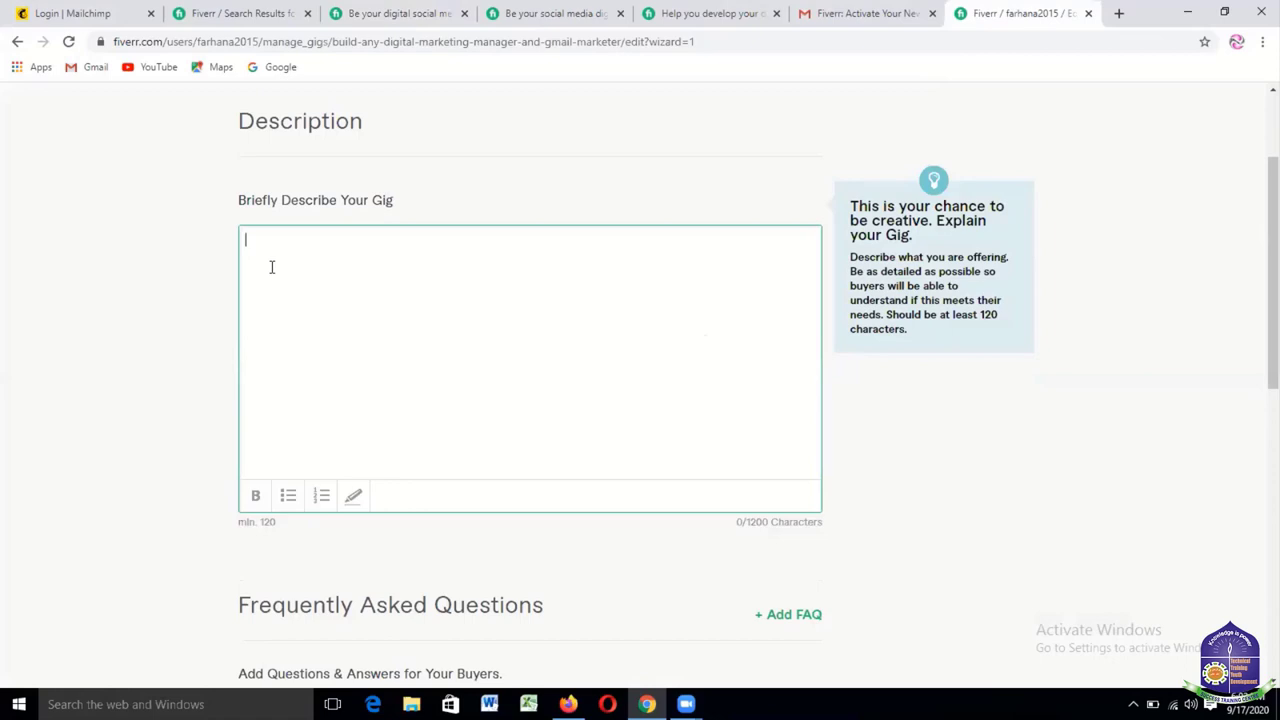
Paste the copied competitor description into the gig description box, reaching 1160/1200 characters
key("ctrl+v")
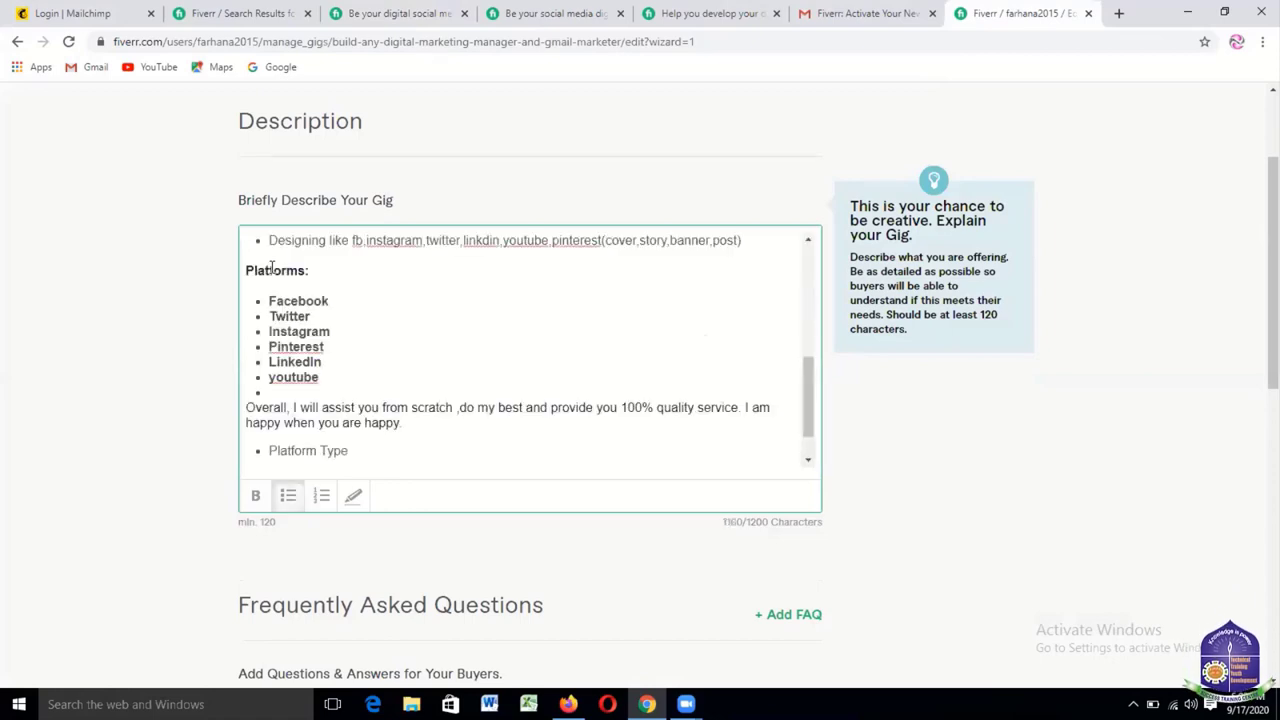
scroll(34, 257, "up", 2)
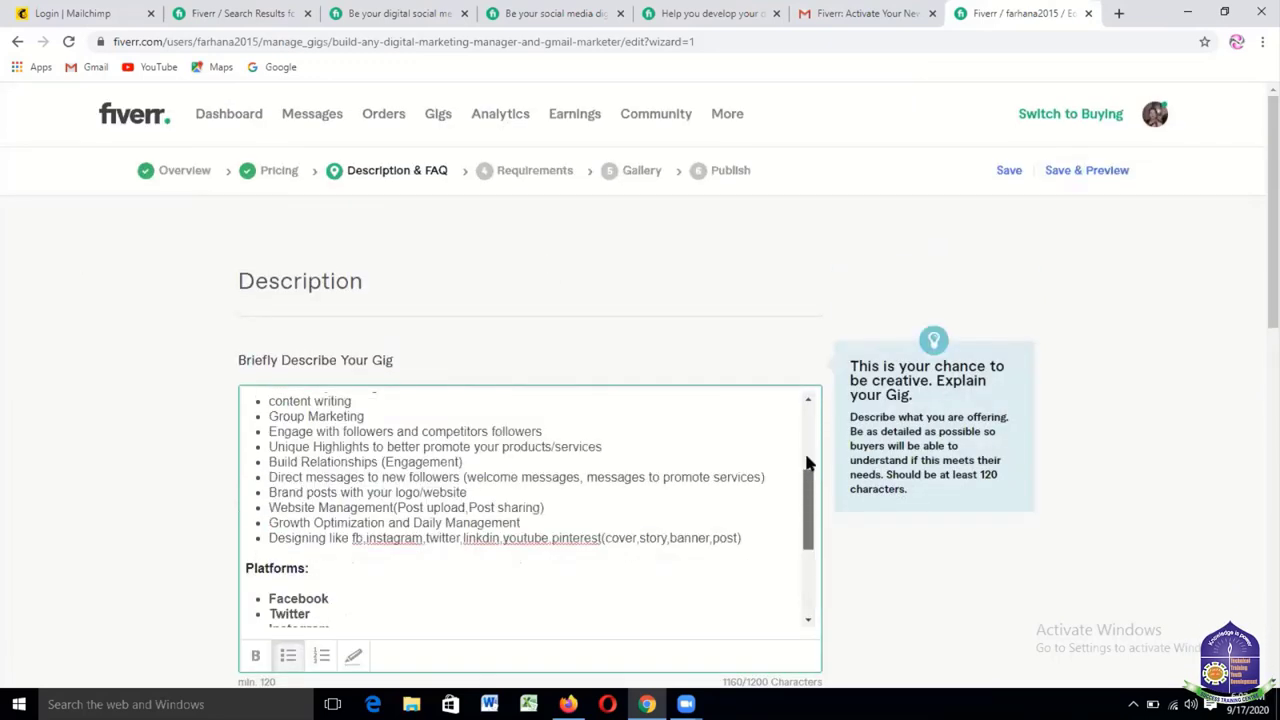
scroll(815, 550, "up", 4)
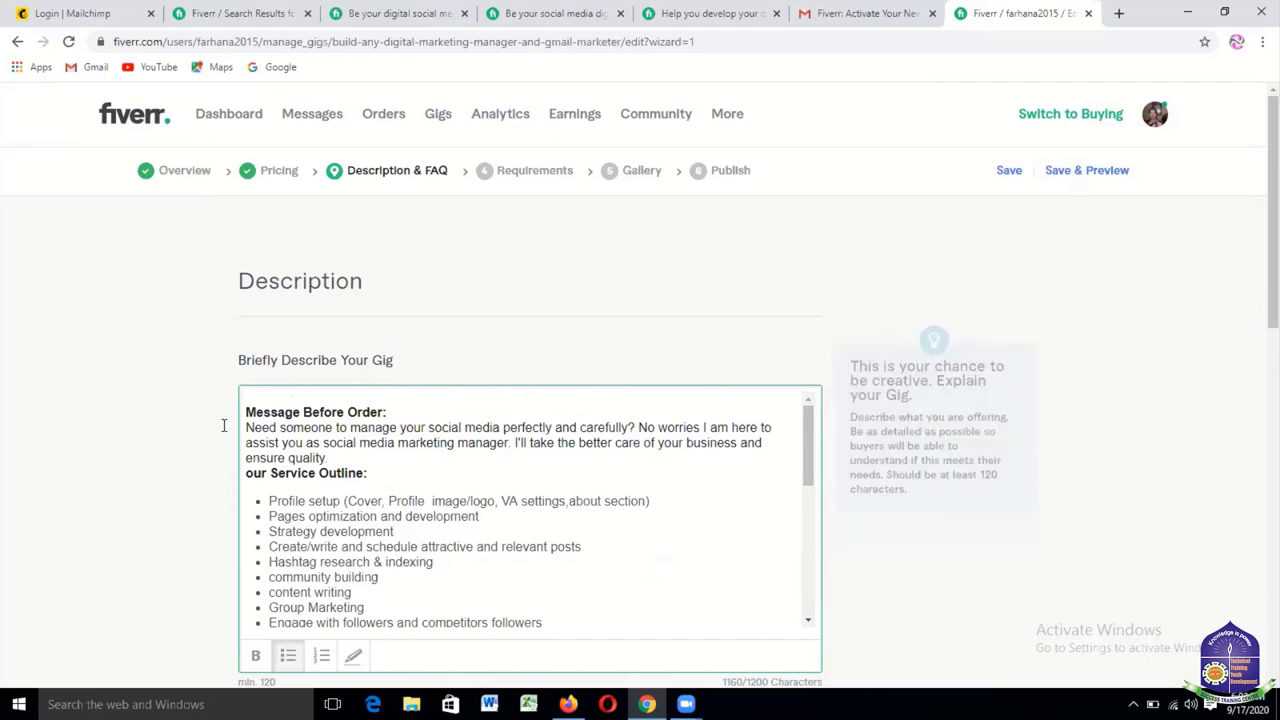
Replace the 'Message Before Order:' heading with 'Wellcome to our Gig:' in the description
left_click(375, 411)
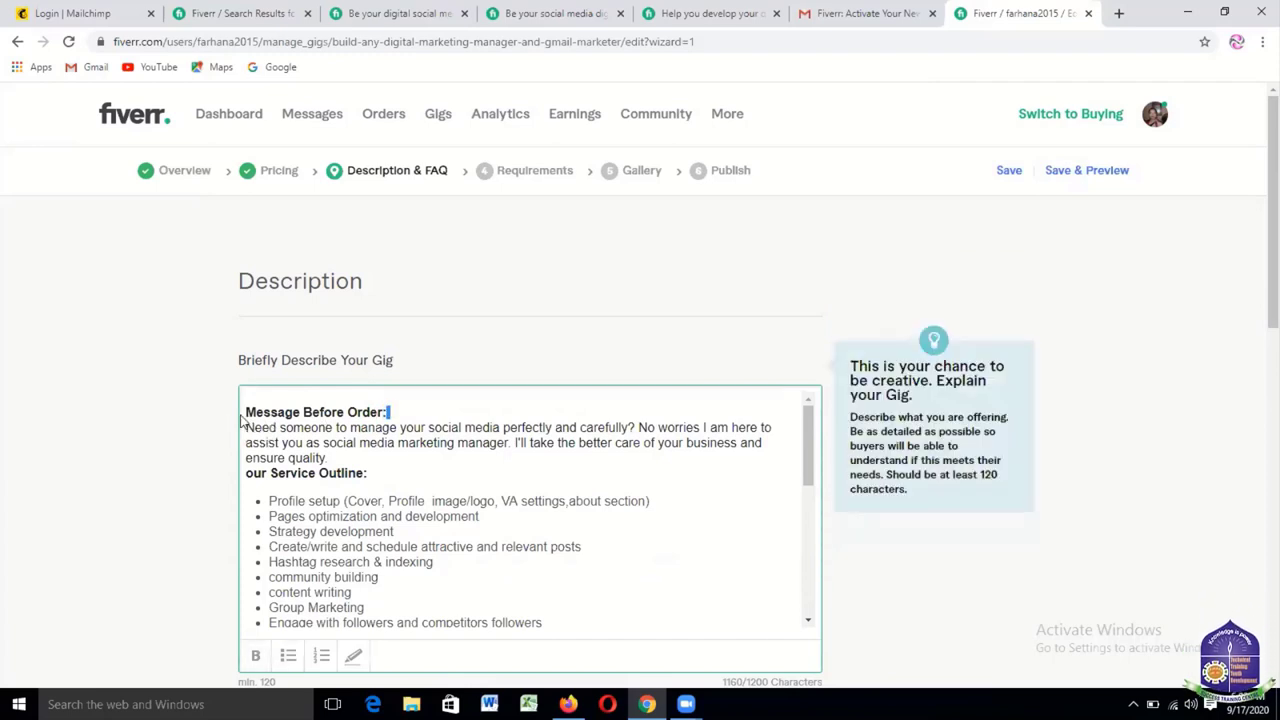
left_click(240, 420, "shift")
type("We")
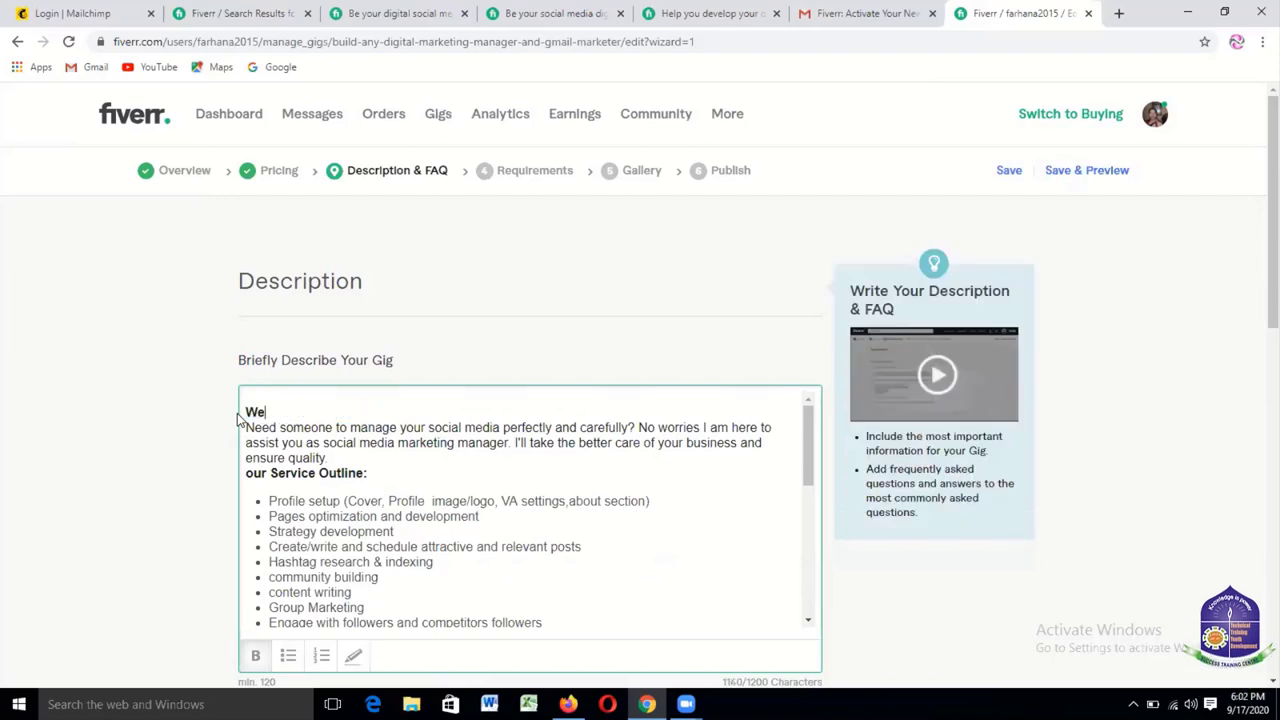
type("llco")
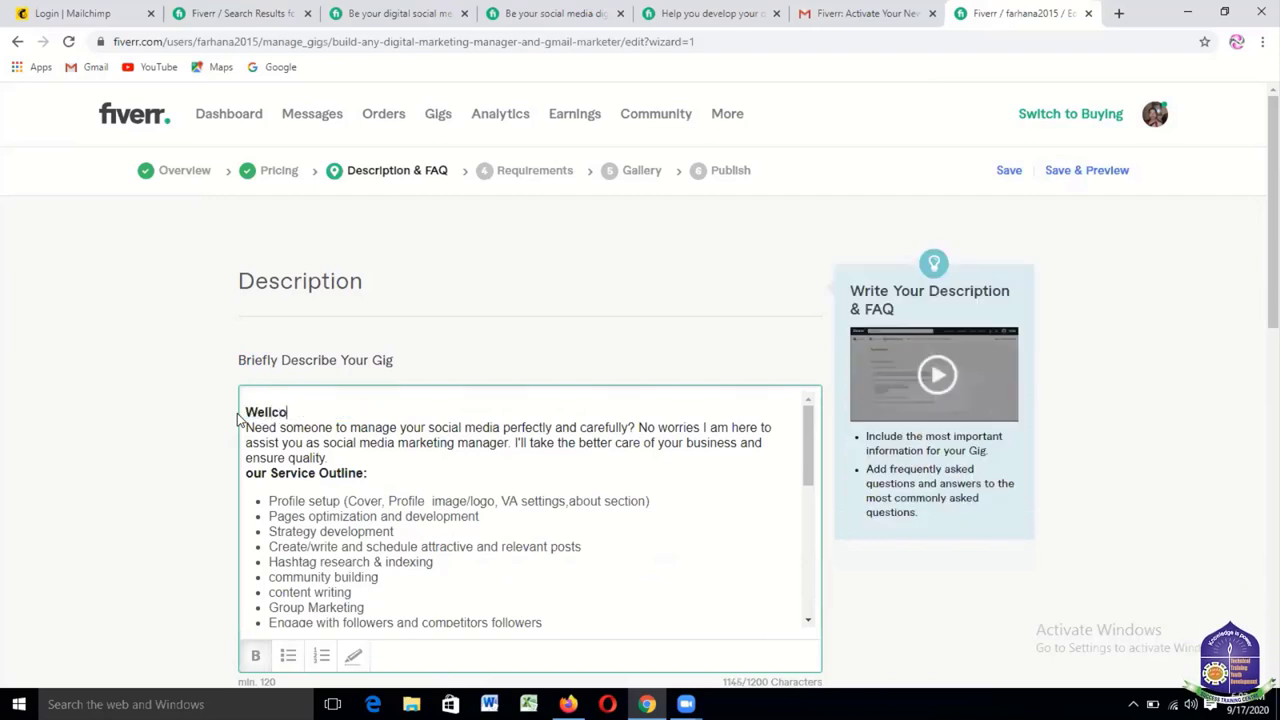
type("me to our G")
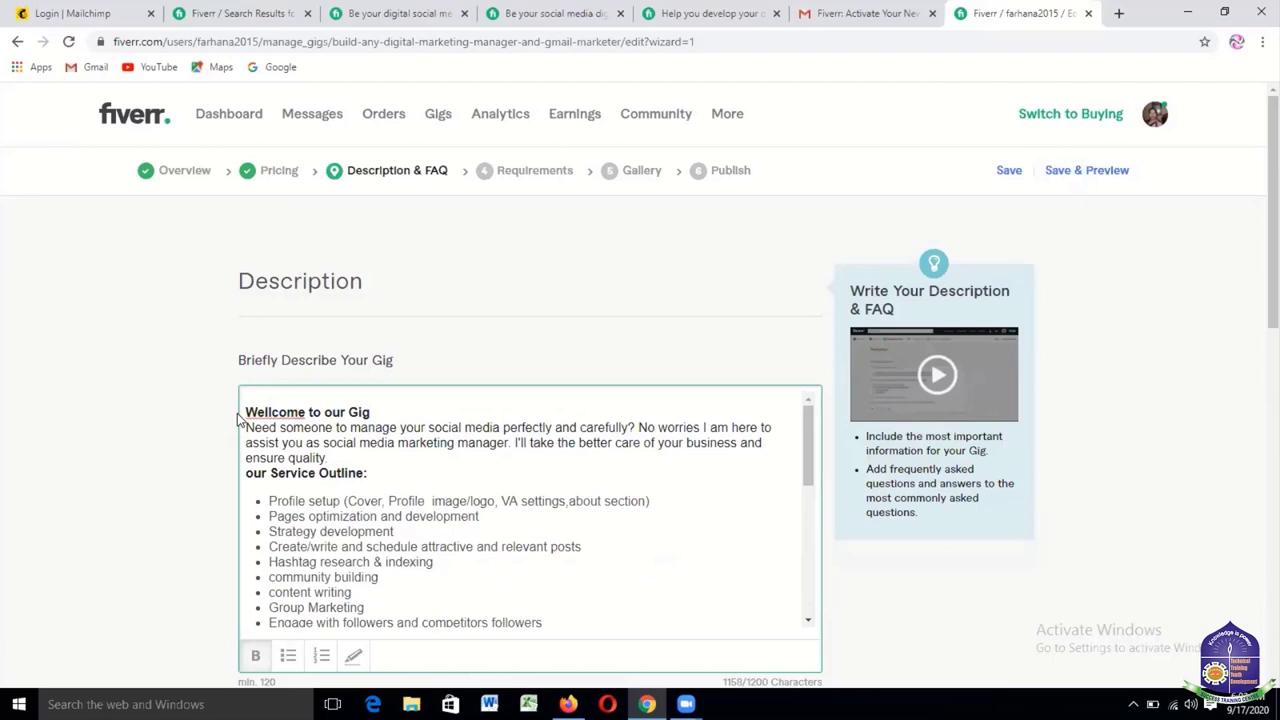
type("ig:")
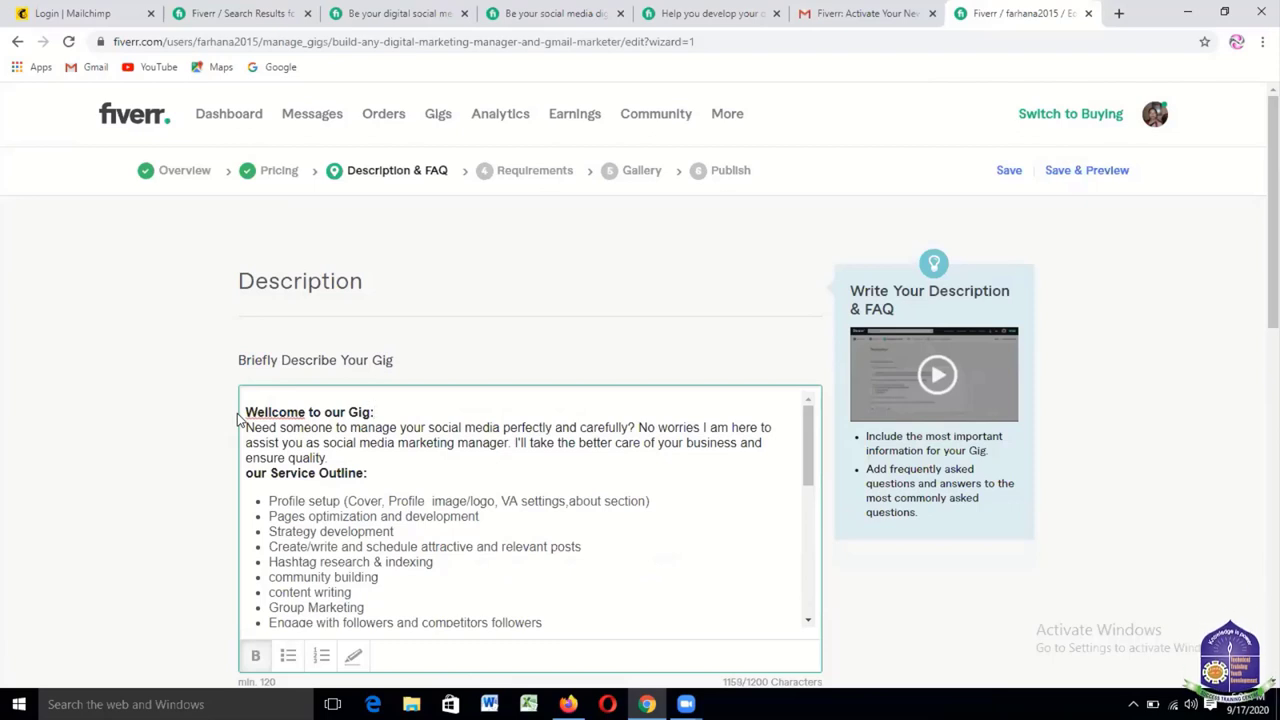
left_click(238, 412)
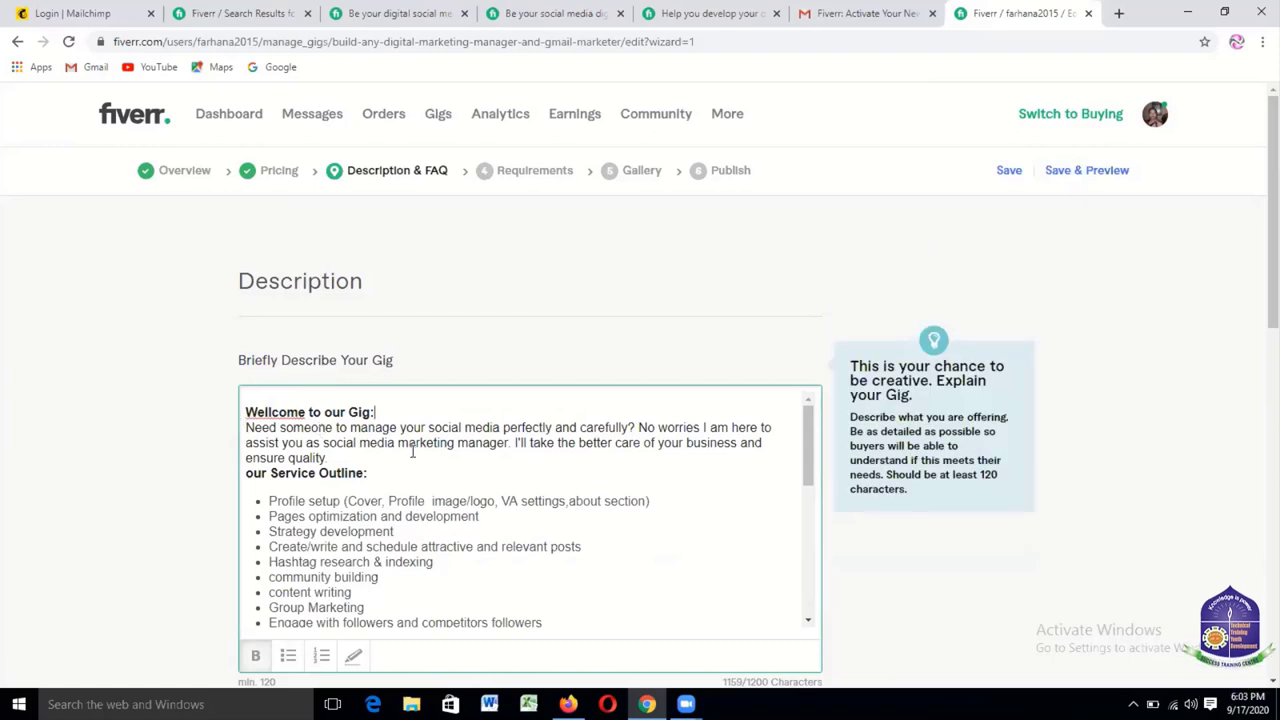
scroll(414, 449, "down", 2)
scroll(419, 447, "up", 2)
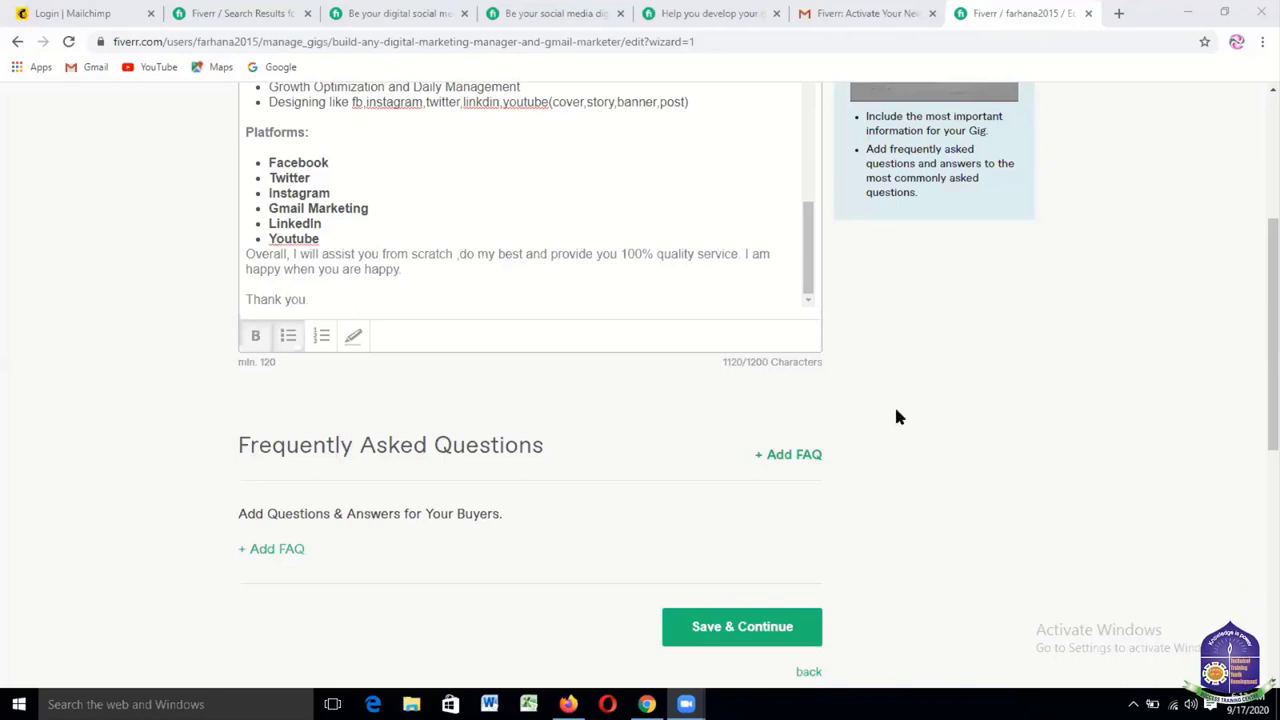
Save the gig description and continue to the Requirements step
scroll(900, 416, "down", 2)
scroll(900, 416, "down", 2)
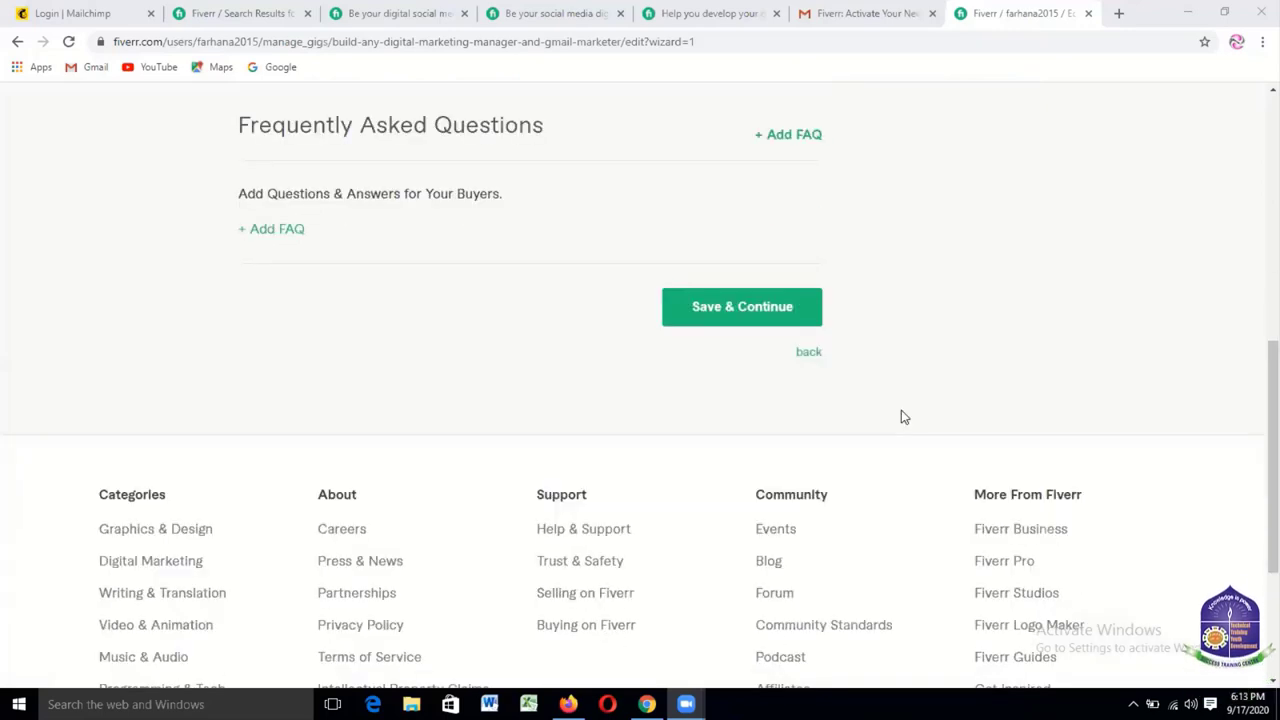
mouse_move(565, 270)
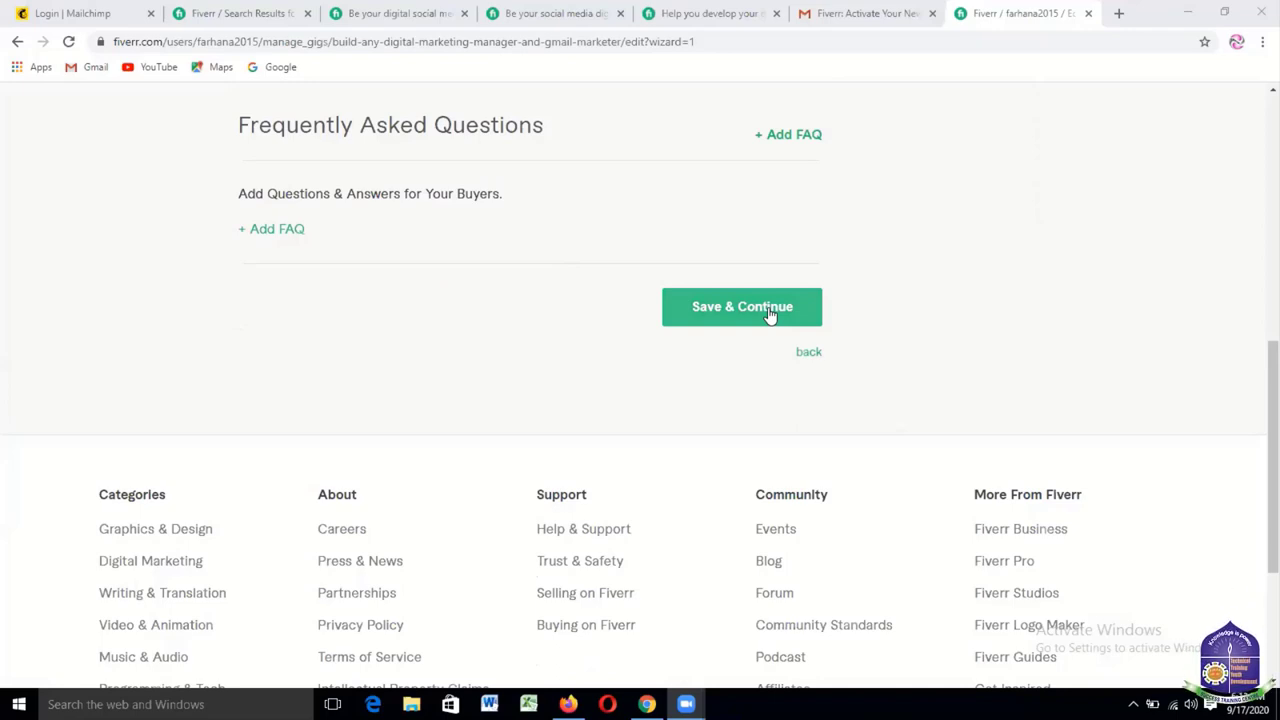
left_click(770, 314)
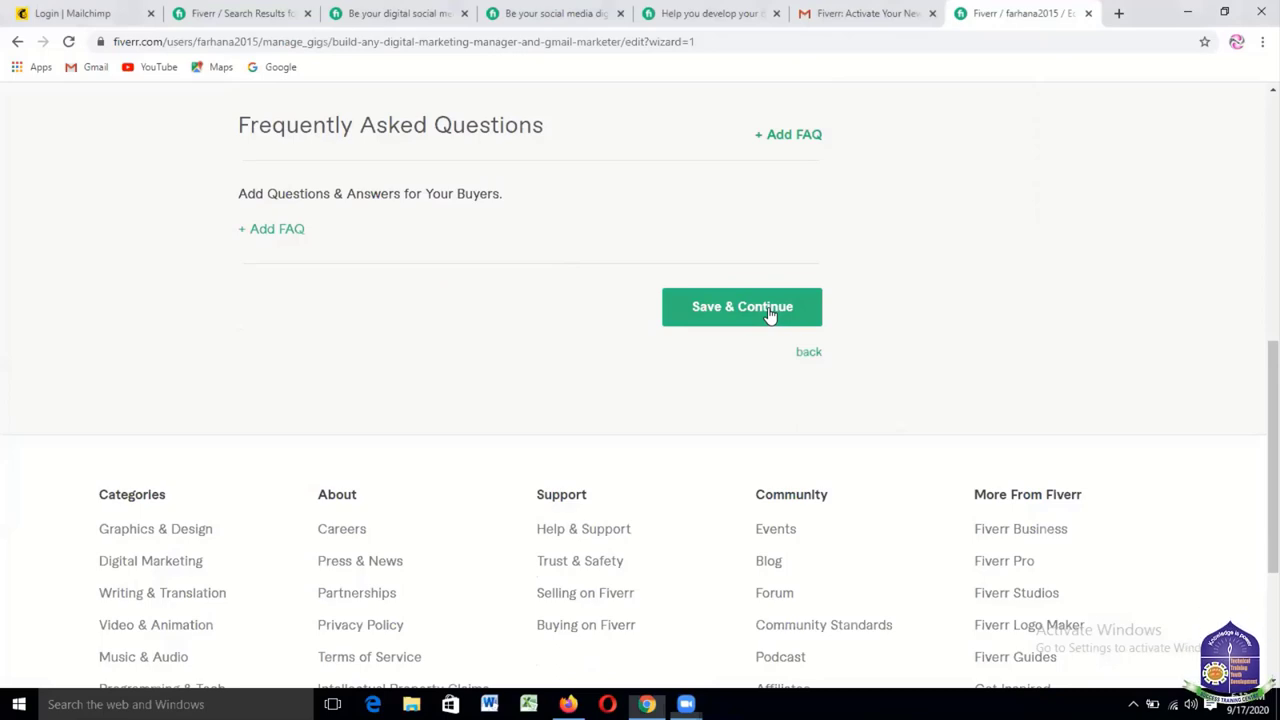
left_click(770, 312)
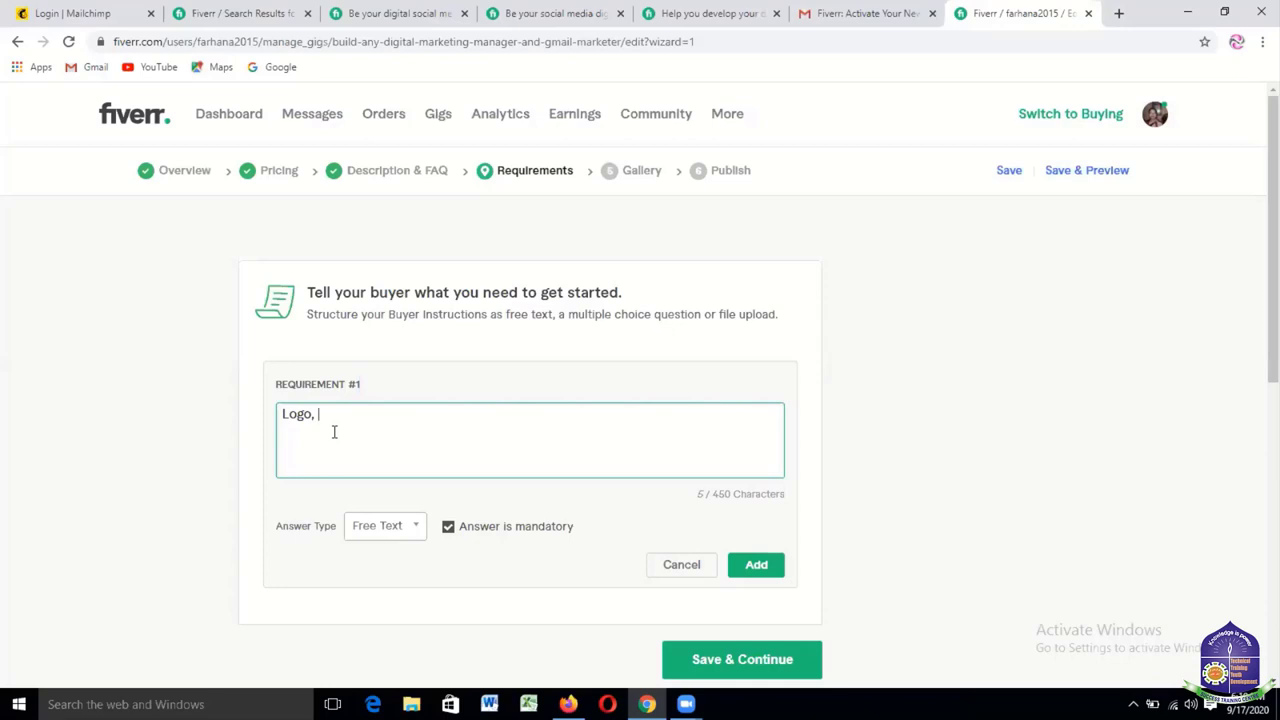
Complete Requirement #1 as 'Logo, source link' and delete the trailing comma
type("o")
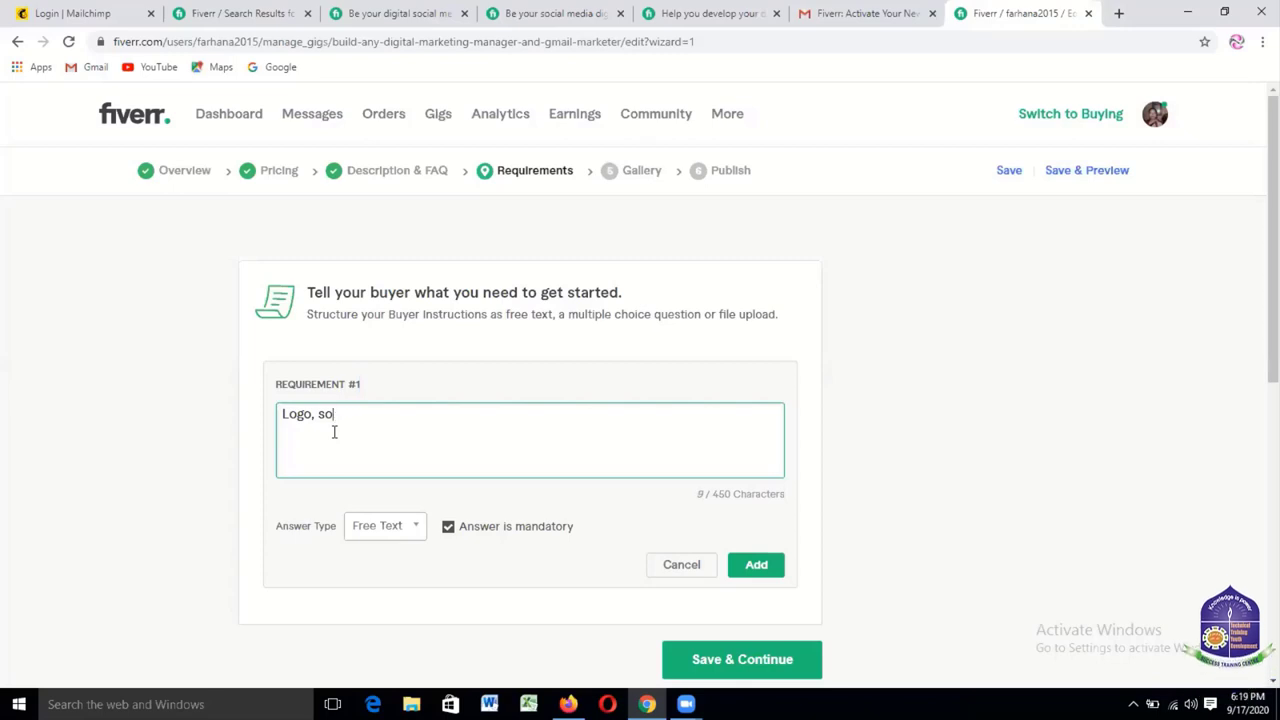
type("rurce")
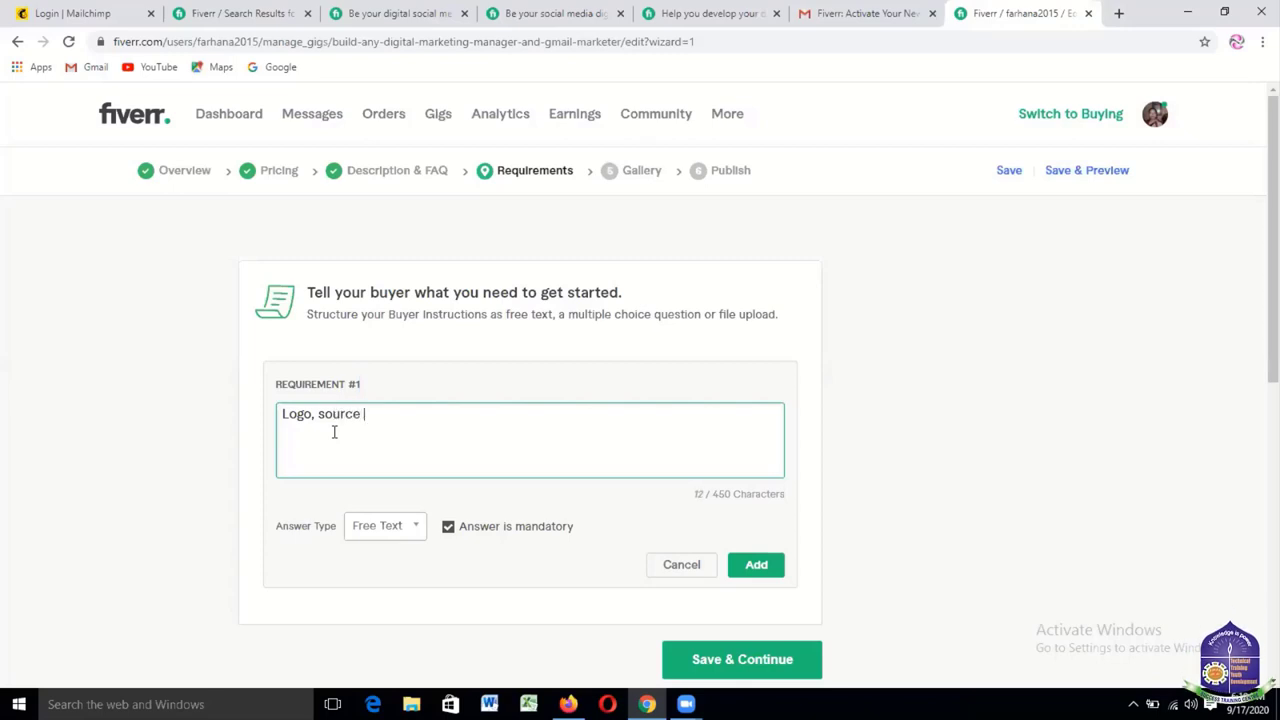
type(" lin")
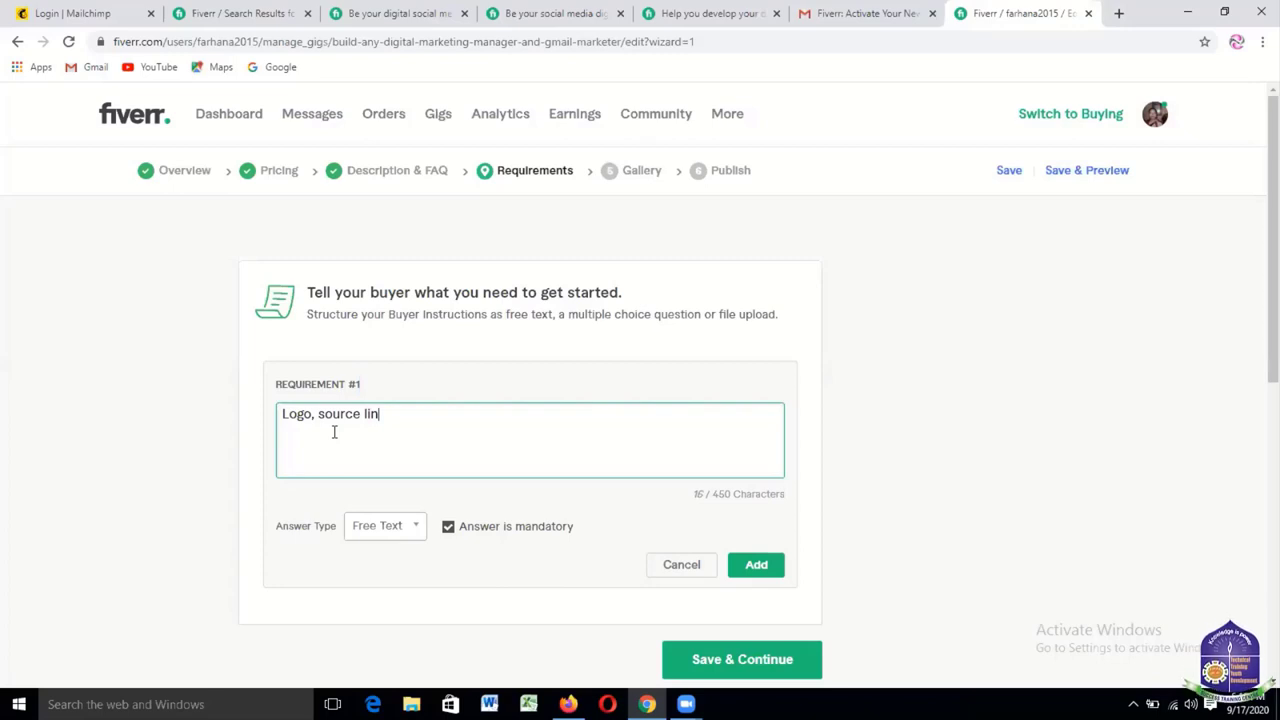
type("k,")
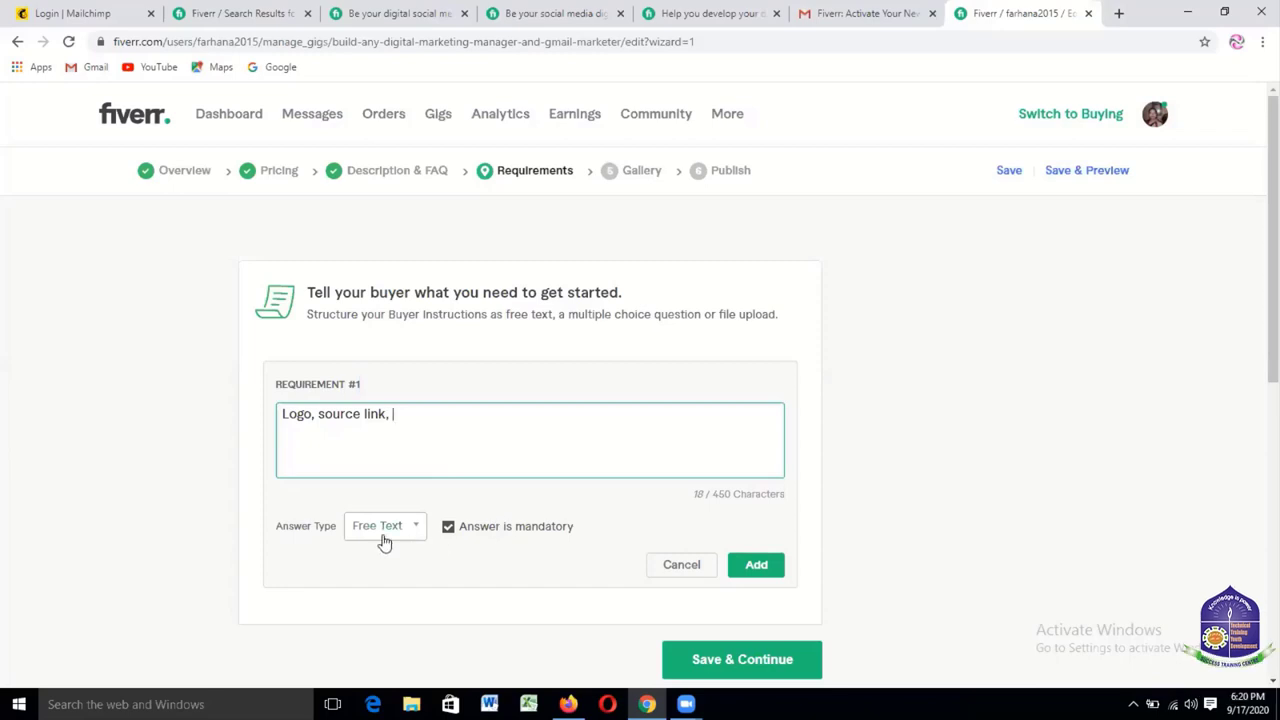
mouse_move(414, 452)
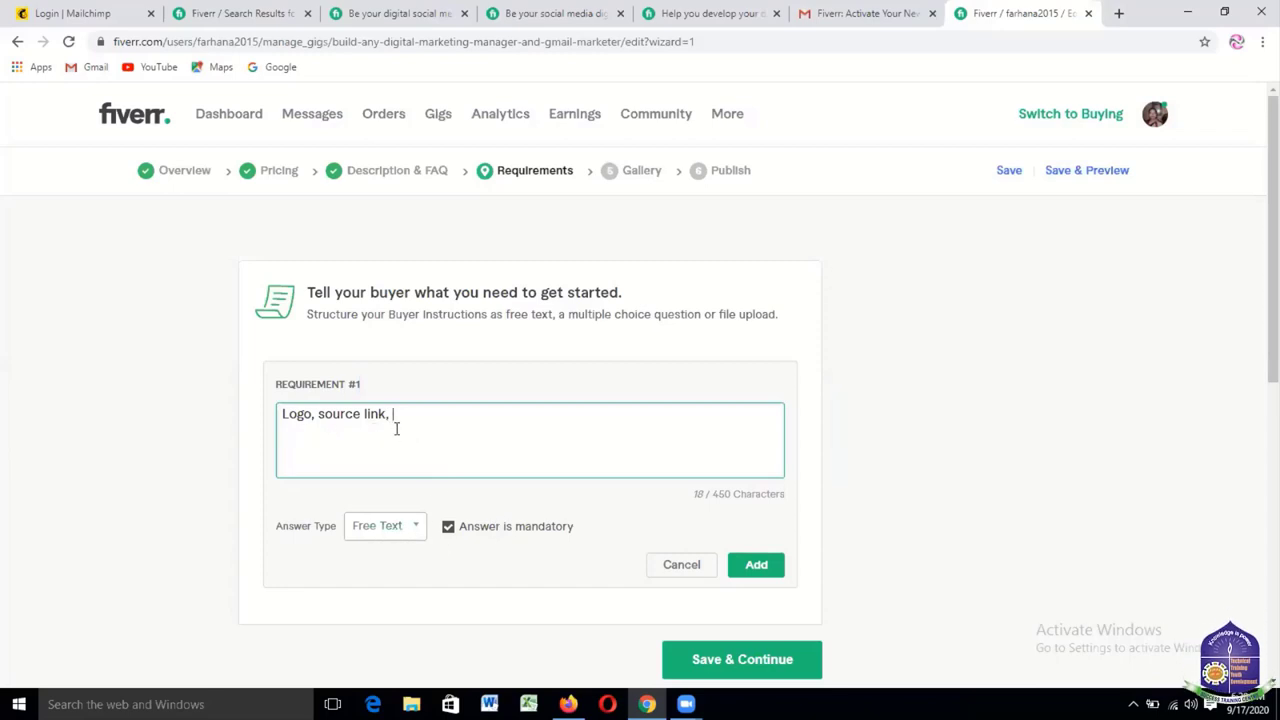
key("BackSpace")
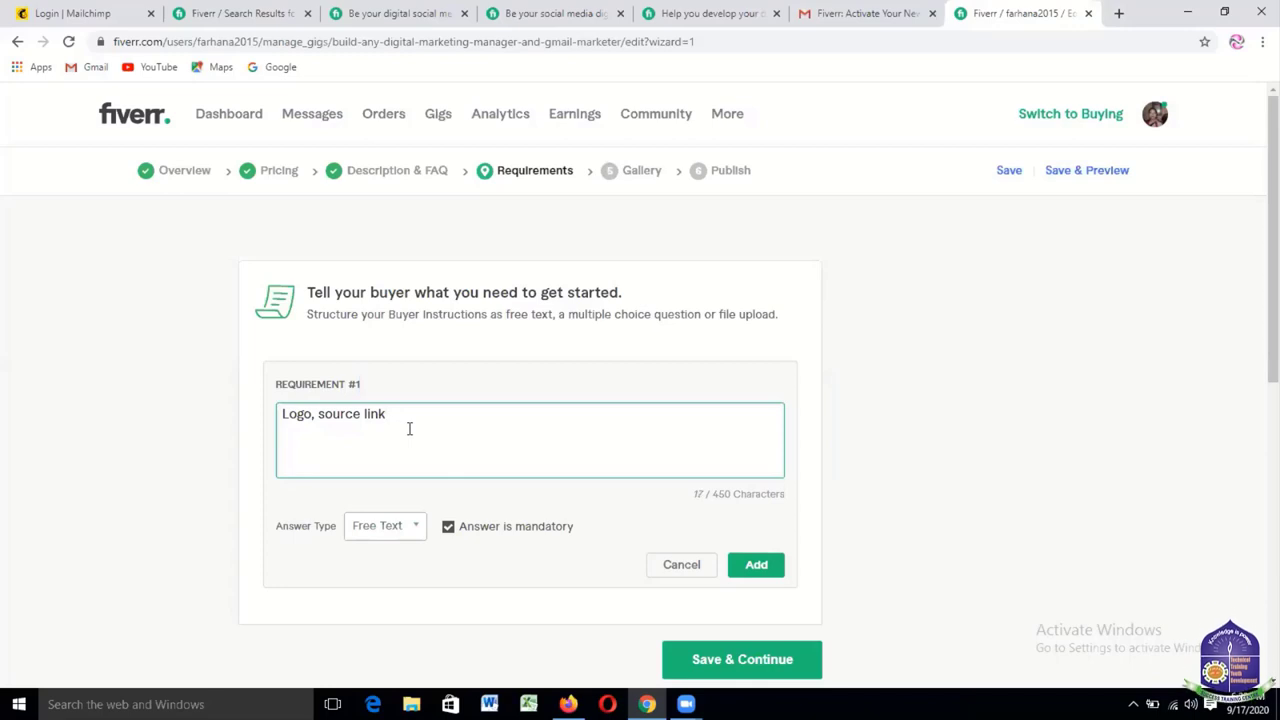
Set the 'Logo, source link' requirement to an Attached File answer, add it, and save
left_click(413, 528)
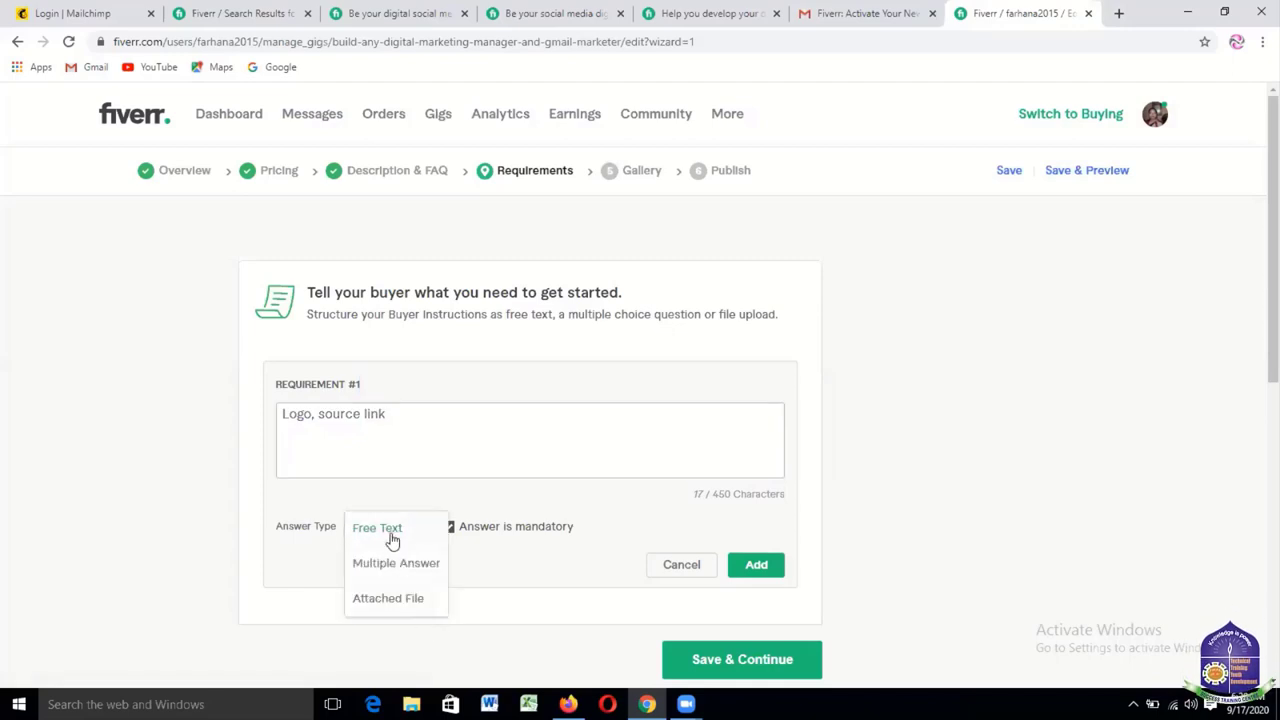
left_click(389, 530)
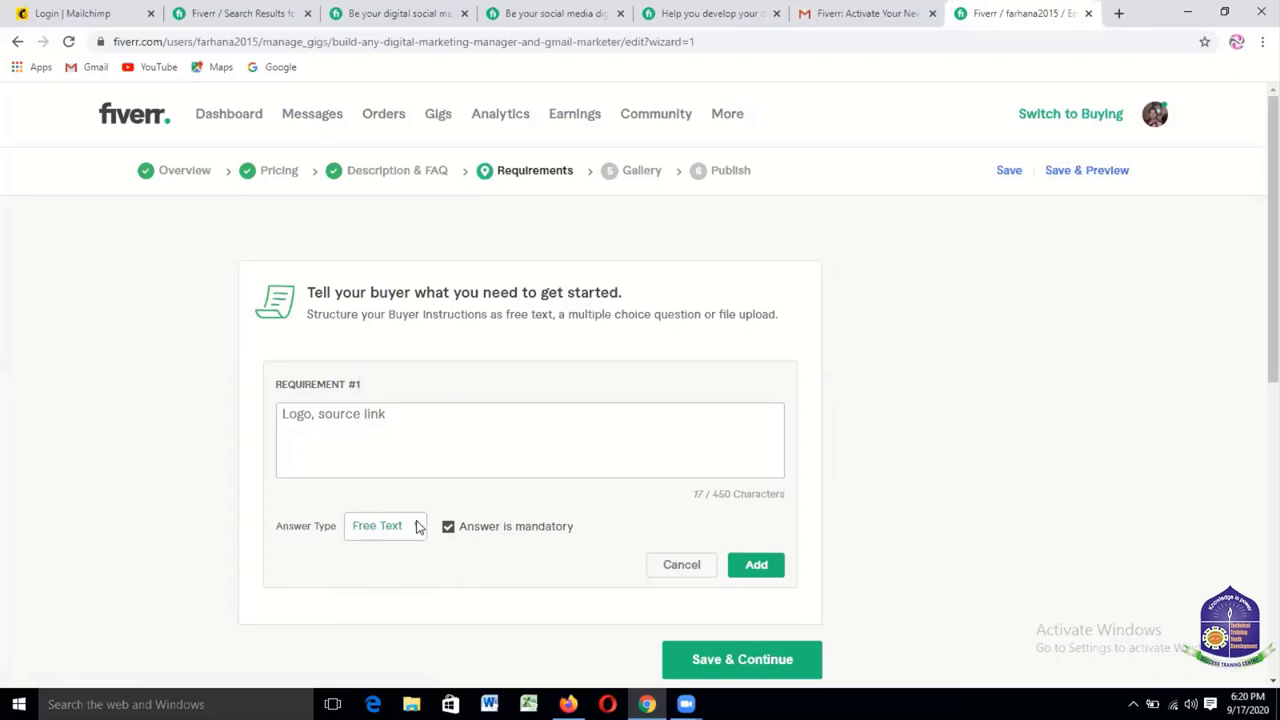
left_click(413, 527)
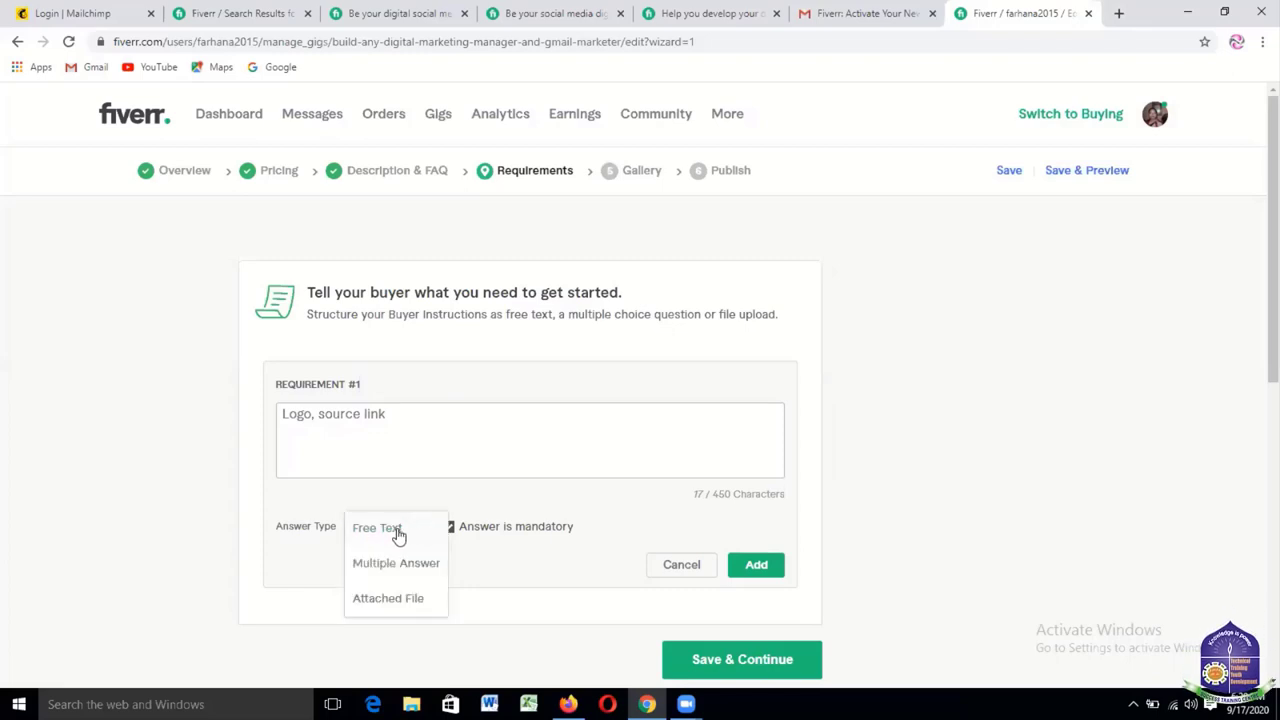
left_click(397, 598)
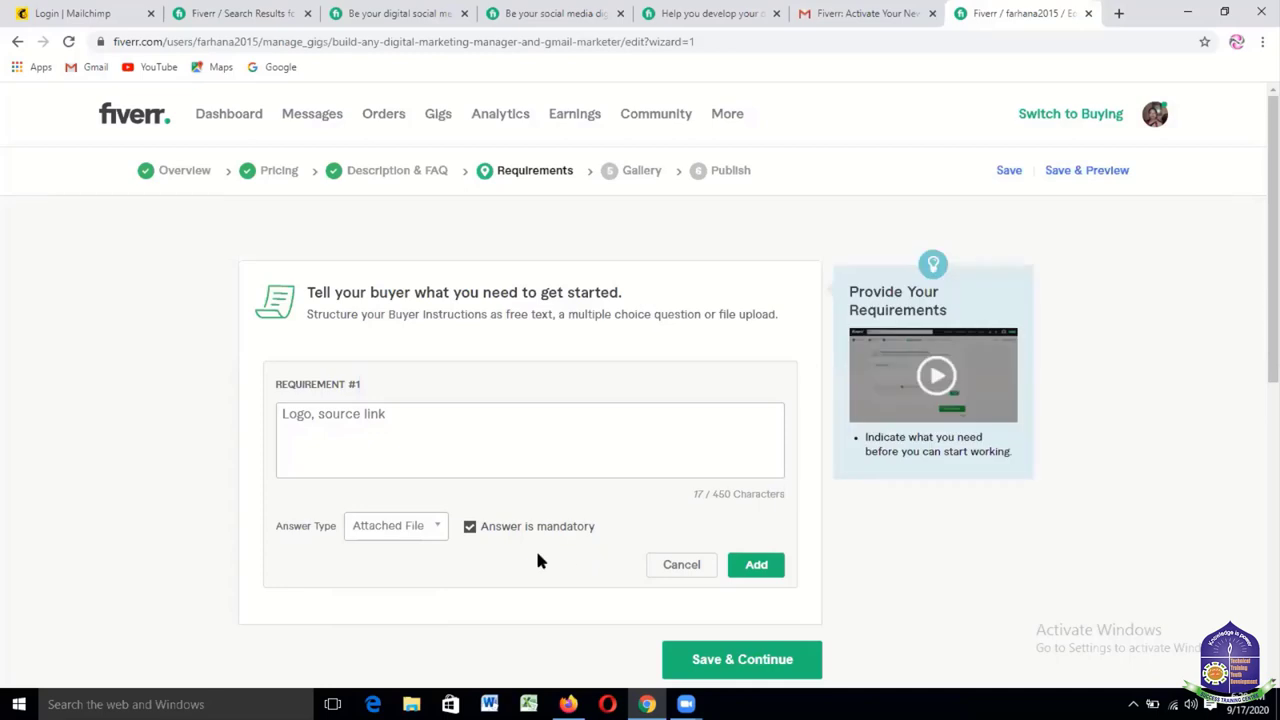
left_click(763, 567)
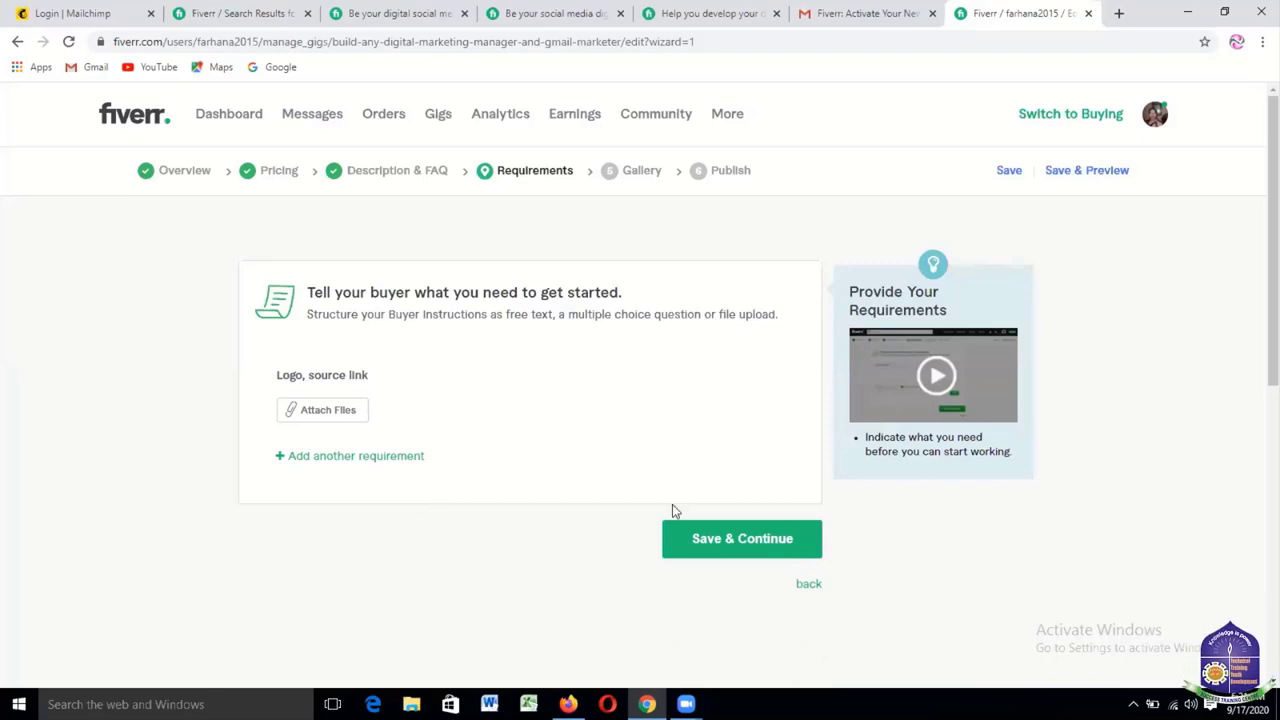
left_click(730, 538)
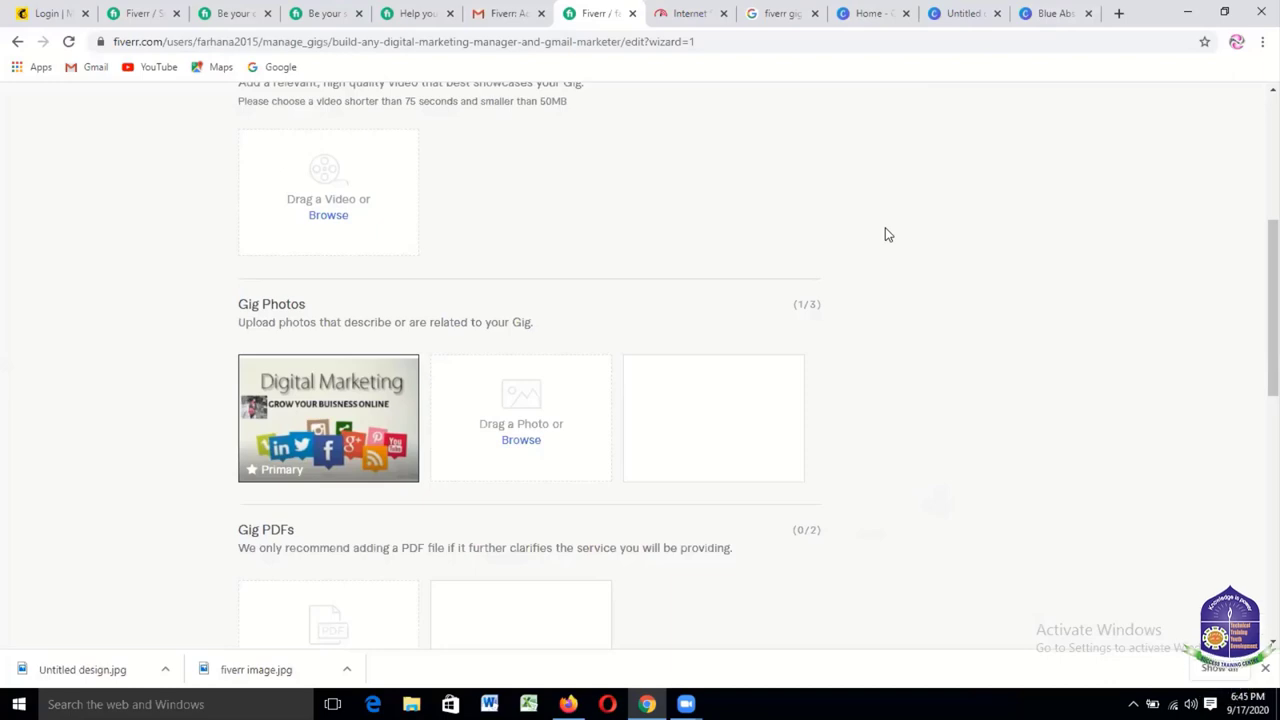
Save the Gallery with its Digital Marketing photo and continue to the Publish step
scroll(920, 300, "down", 3)
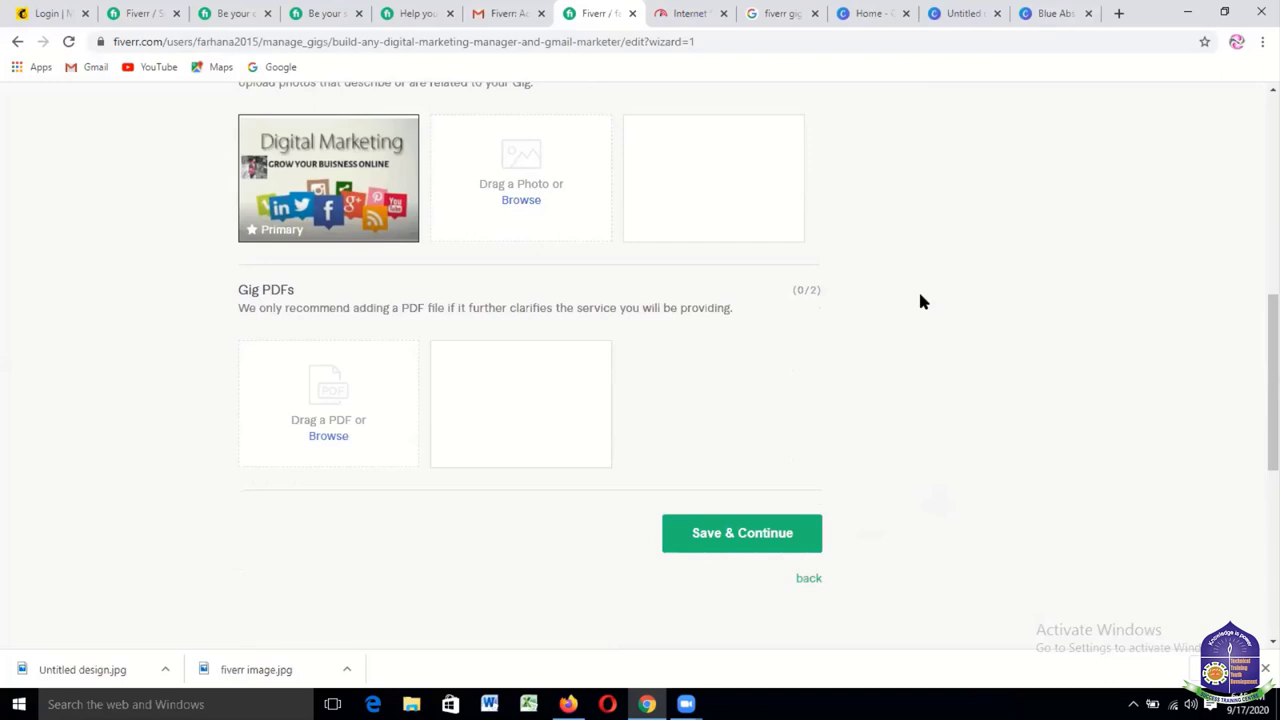
scroll(922, 300, "up", 1)
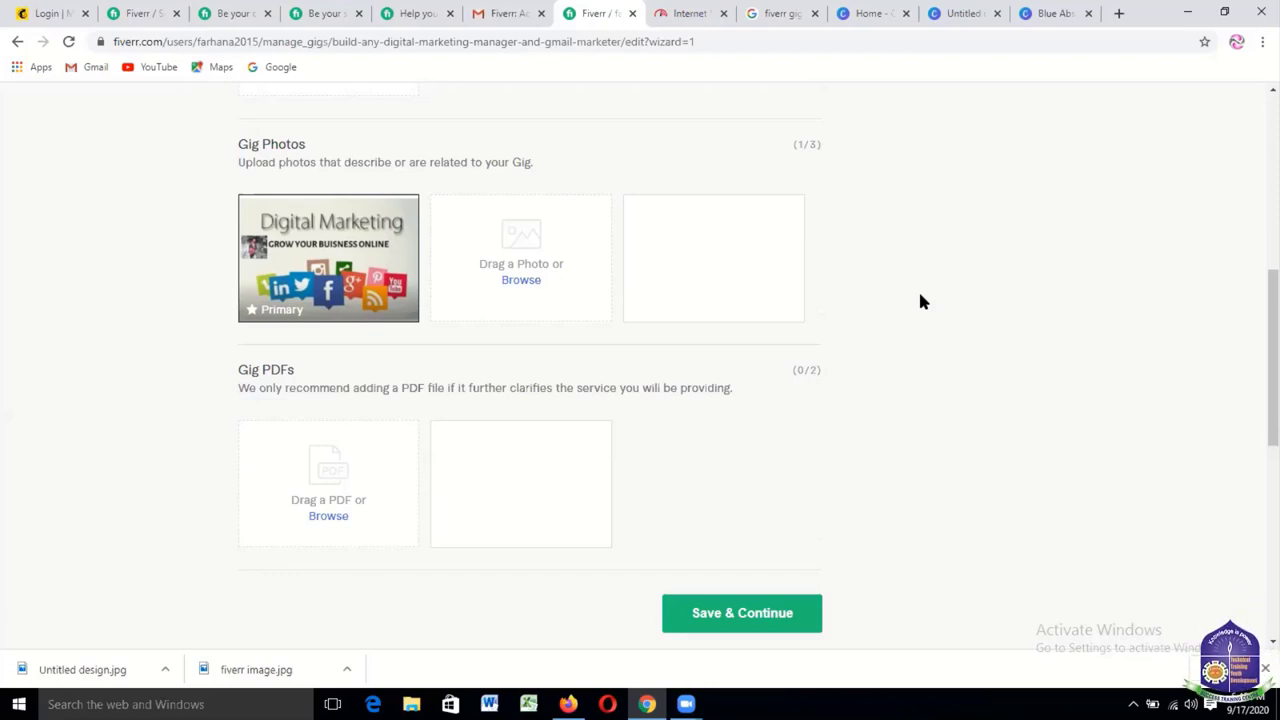
left_click(776, 624)
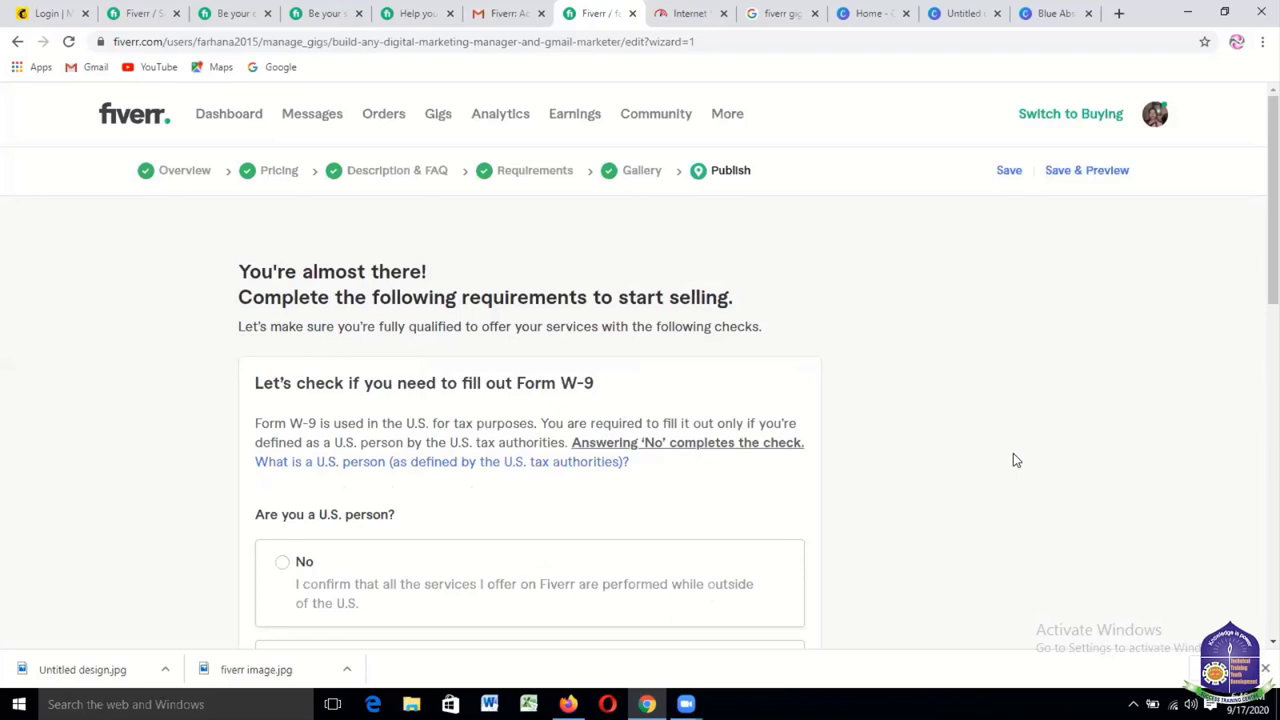
Answer No to 'Are you a U.S. person?' and save the Form W-9 check
scroll(1013, 460, "down", 3)
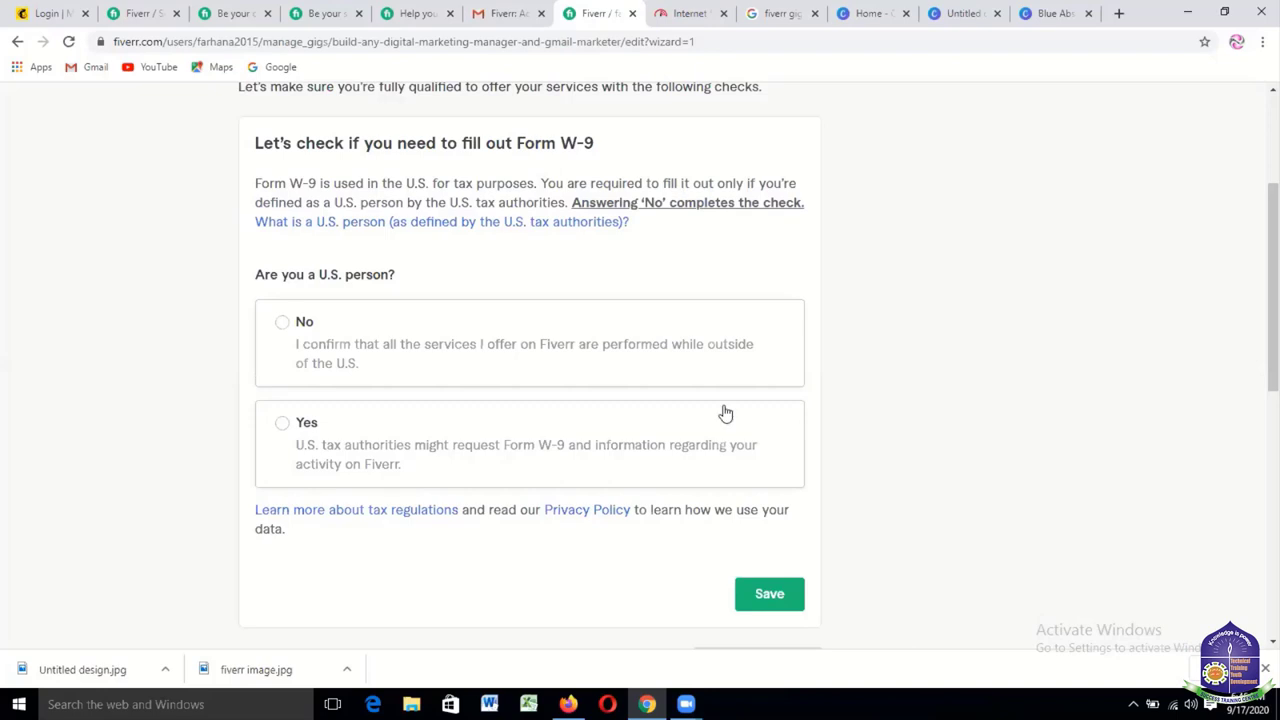
left_click(284, 325)
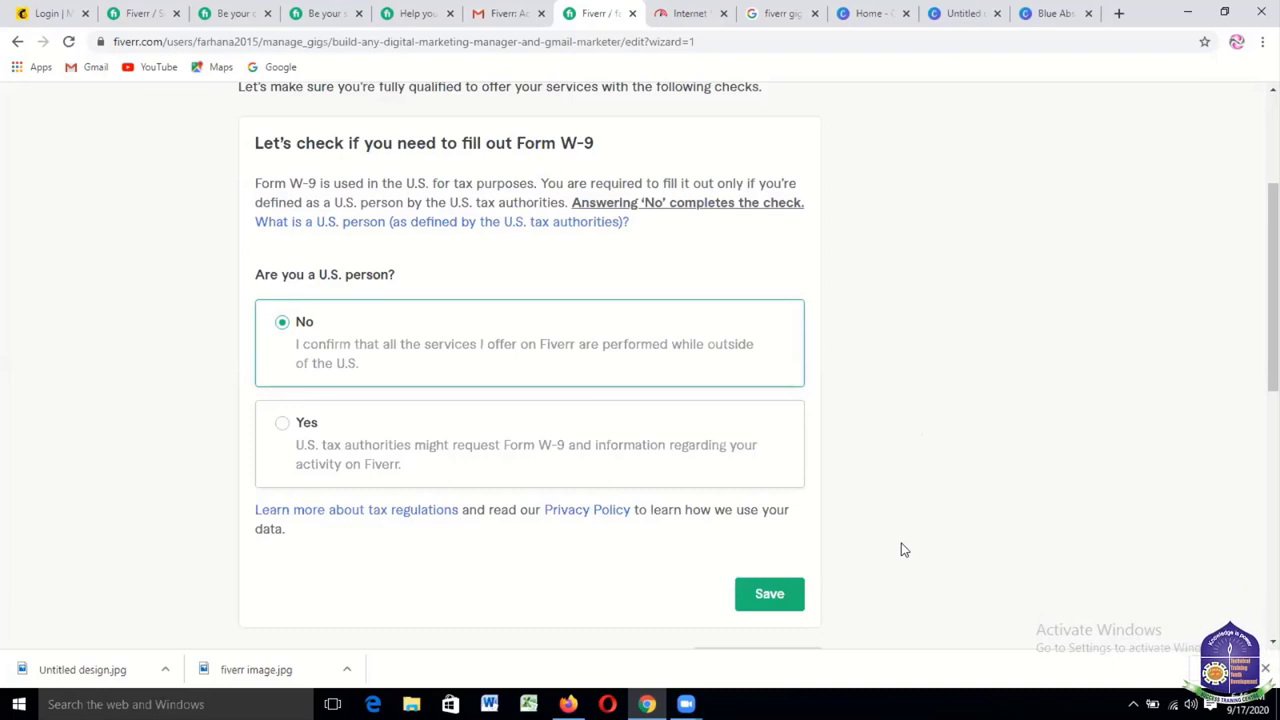
left_click(758, 604)
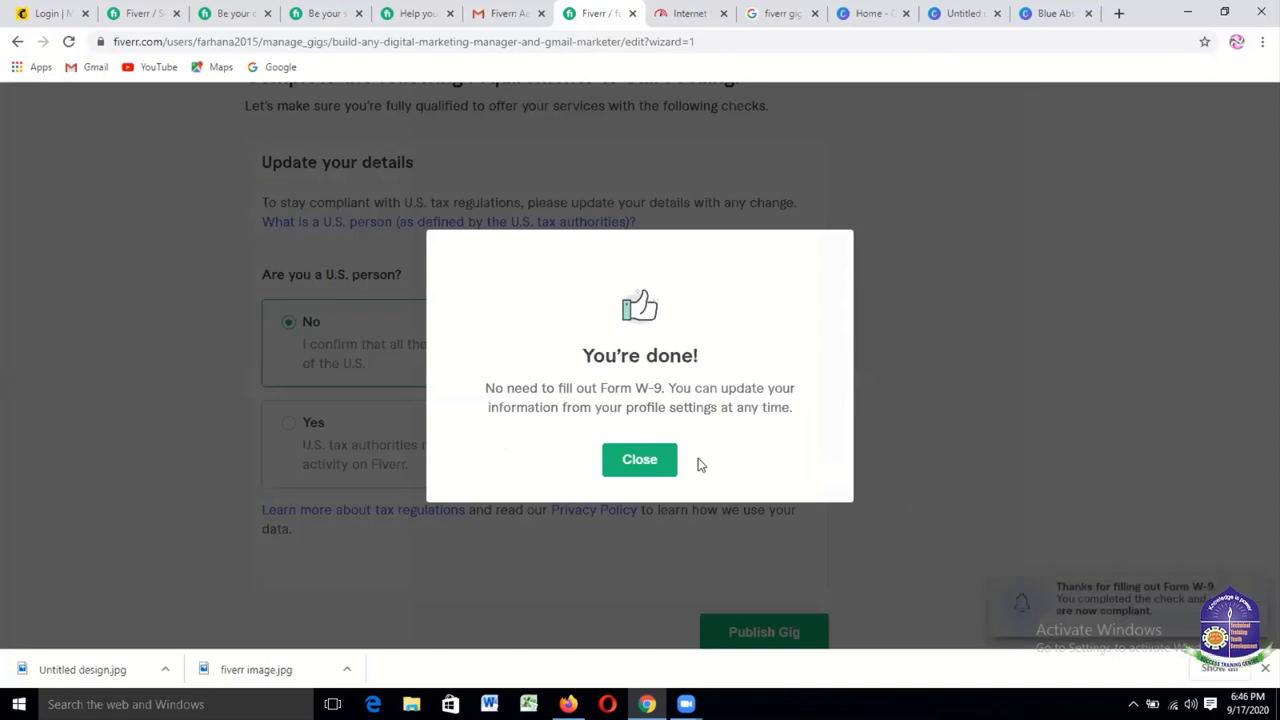
Close the W-9 'You're done!' dialog and review the Publish checklist showing 'No' for U.S. person
left_click(640, 462)
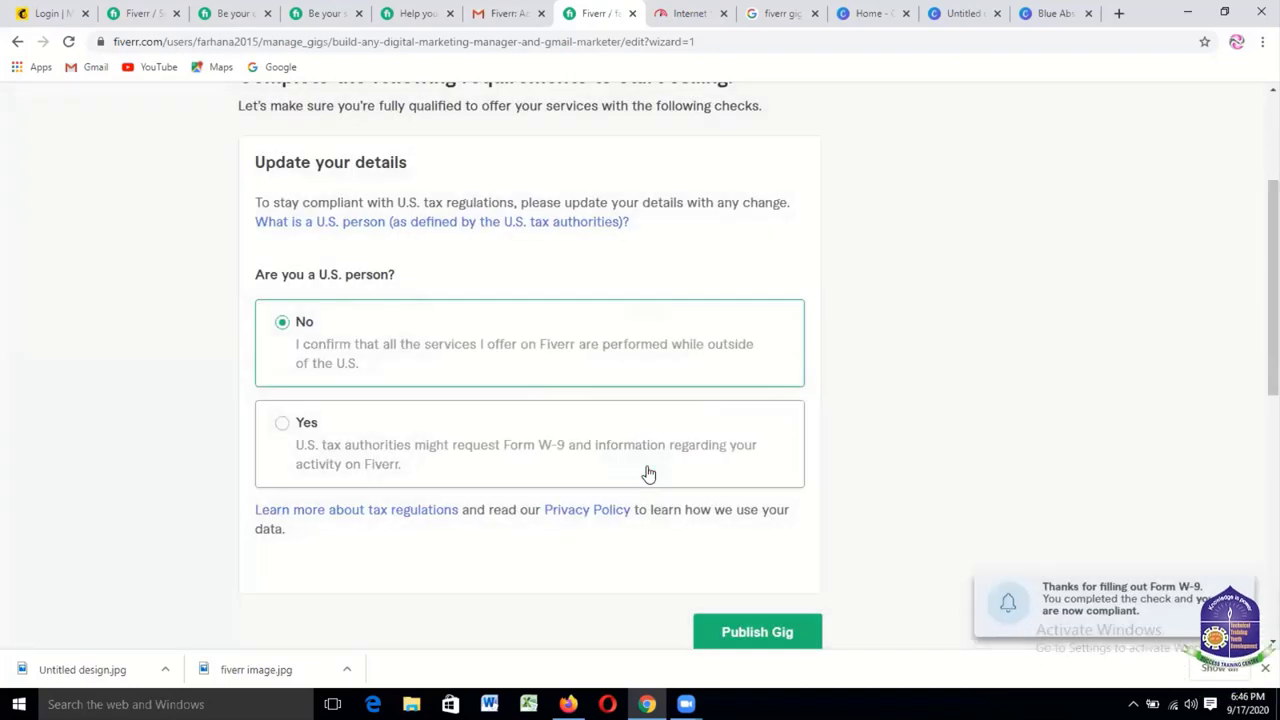
scroll(923, 423, "down", 1)
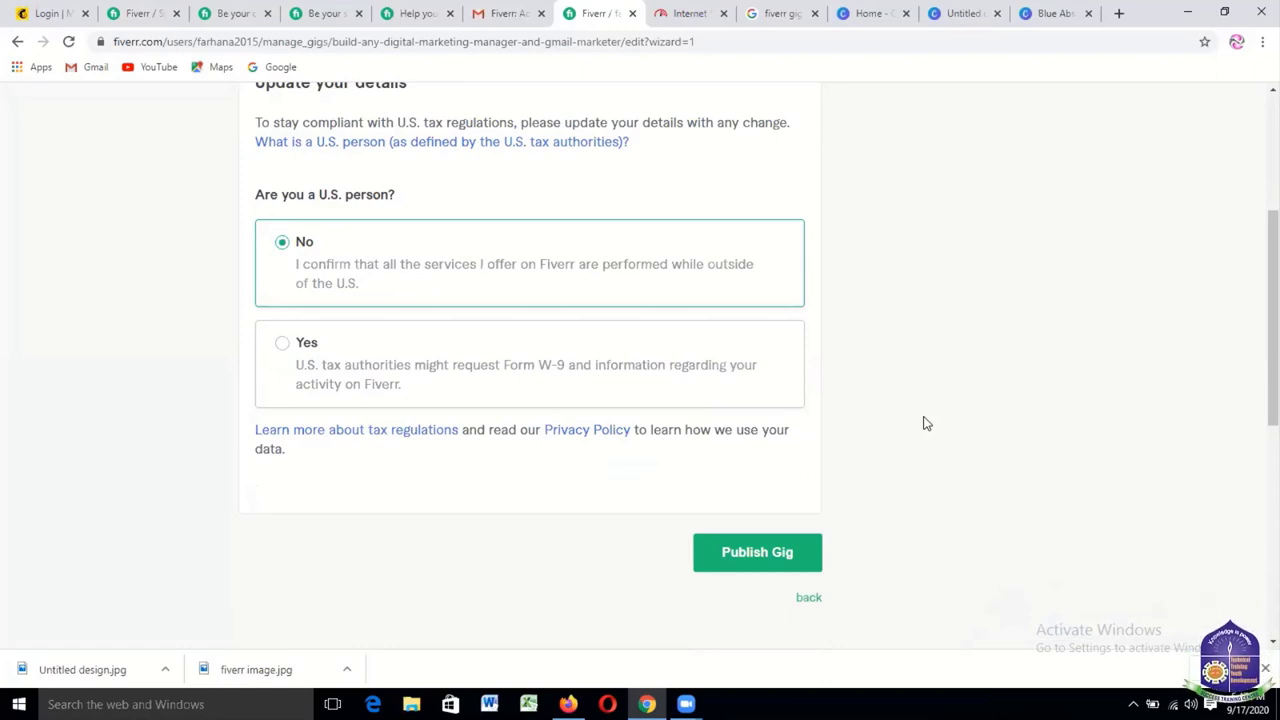
scroll(923, 423, "up", 1)
scroll(923, 423, "up", 3)
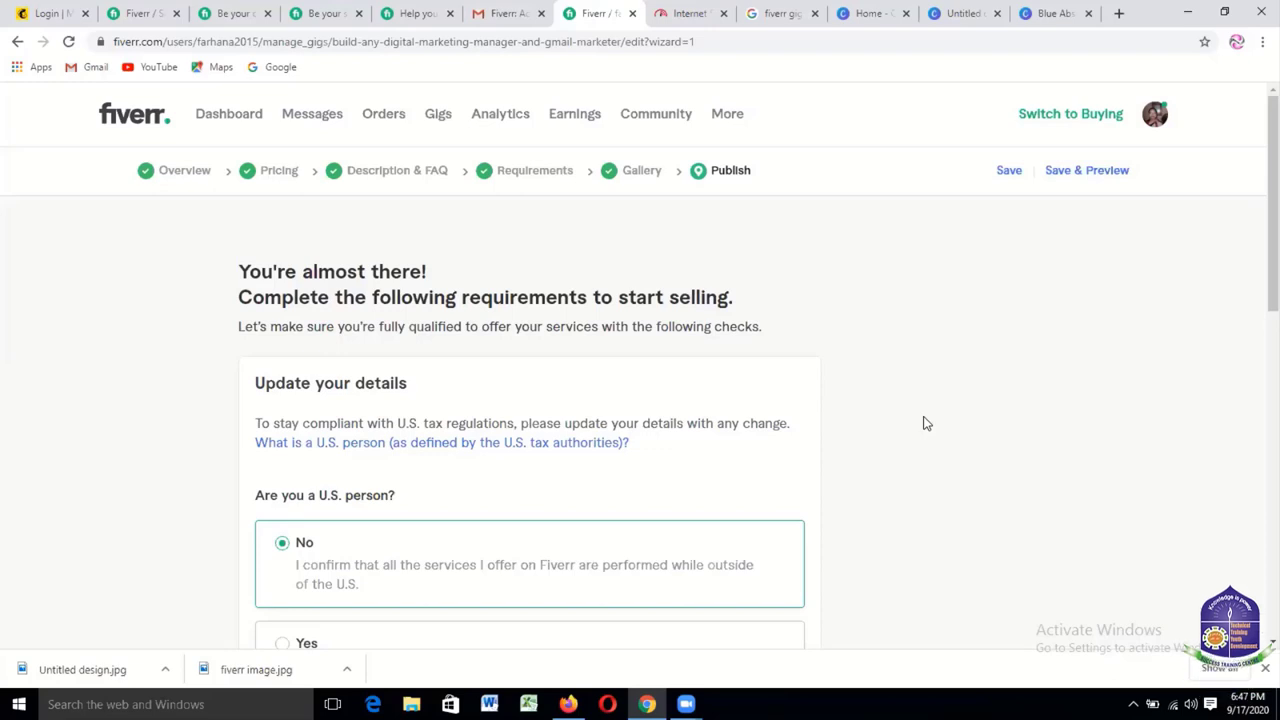
scroll(926, 428, "down", 1)
scroll(925, 430, "down", 3)
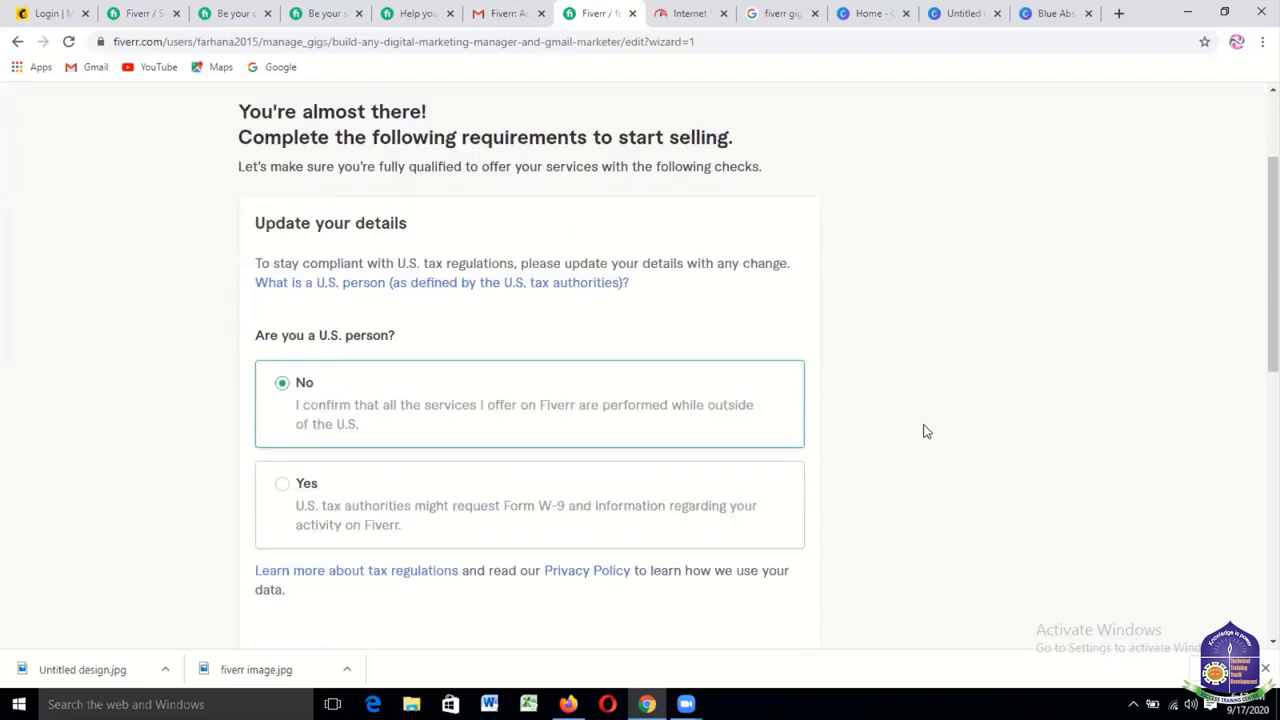